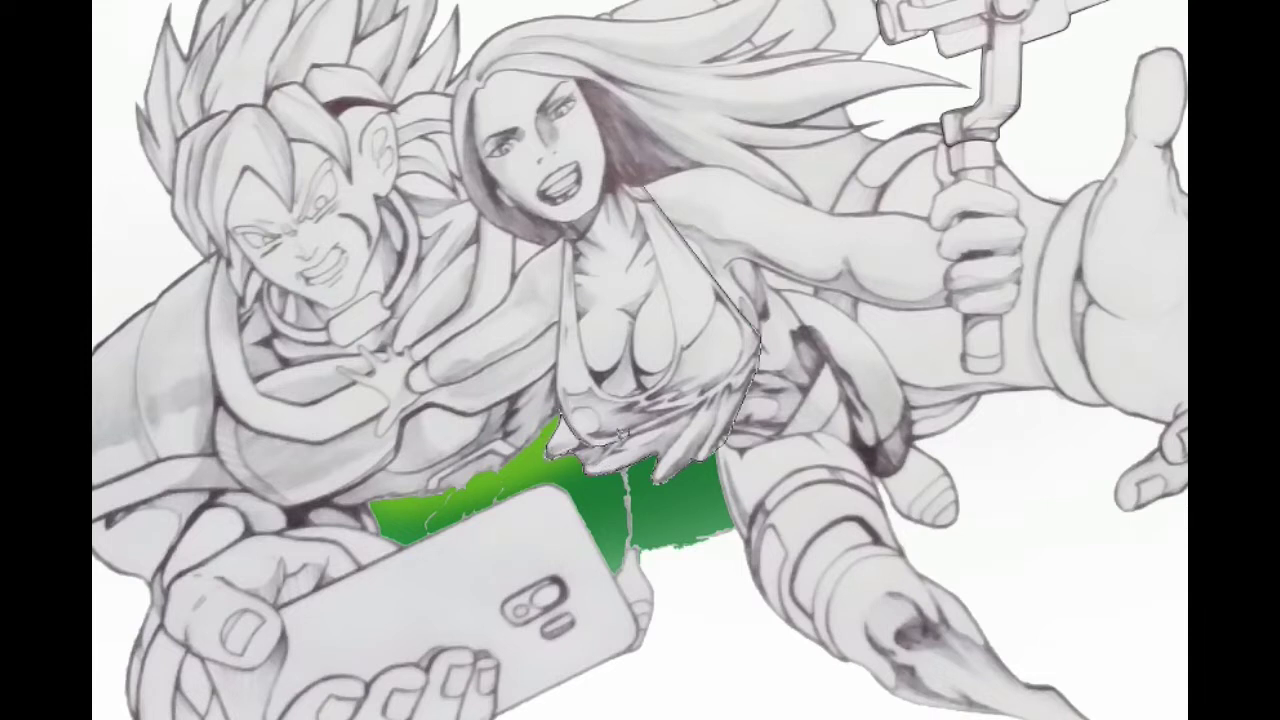
Step: Close the waist selection and trace a selection around the bikini top and strap
double_click(758, 325)
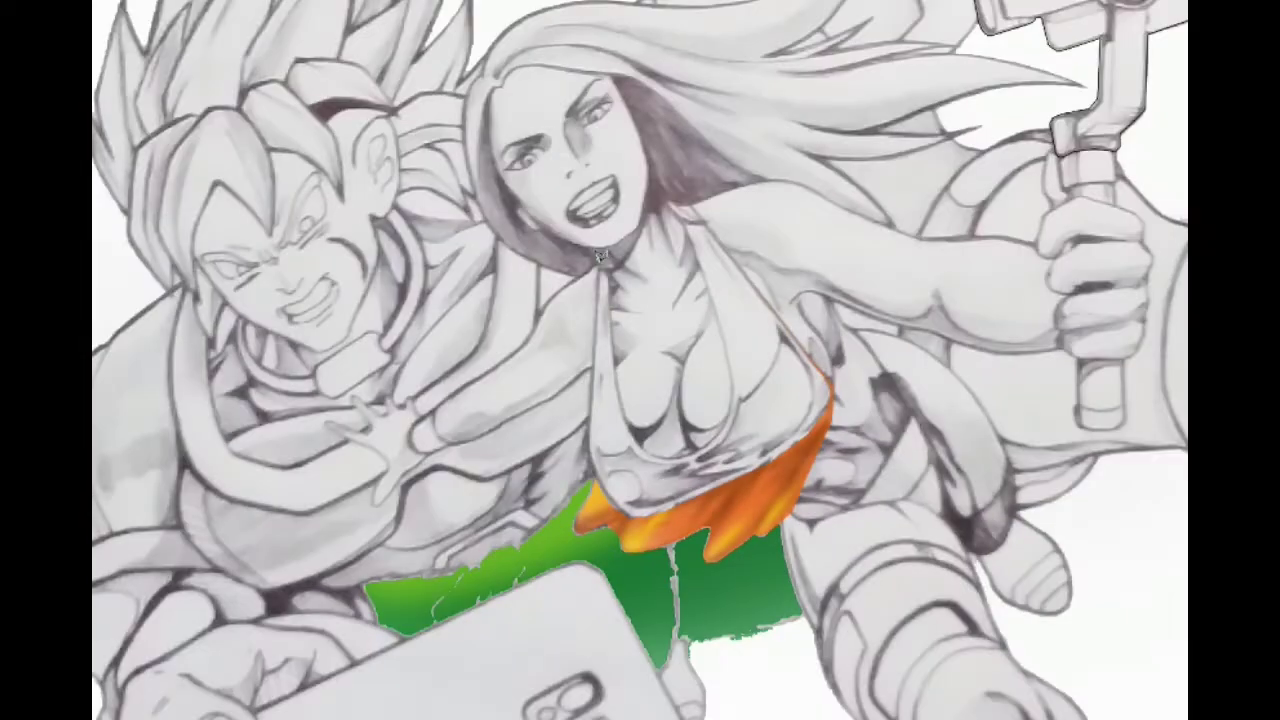
drag(600, 256, 588, 450)
drag(825, 368, 690, 198)
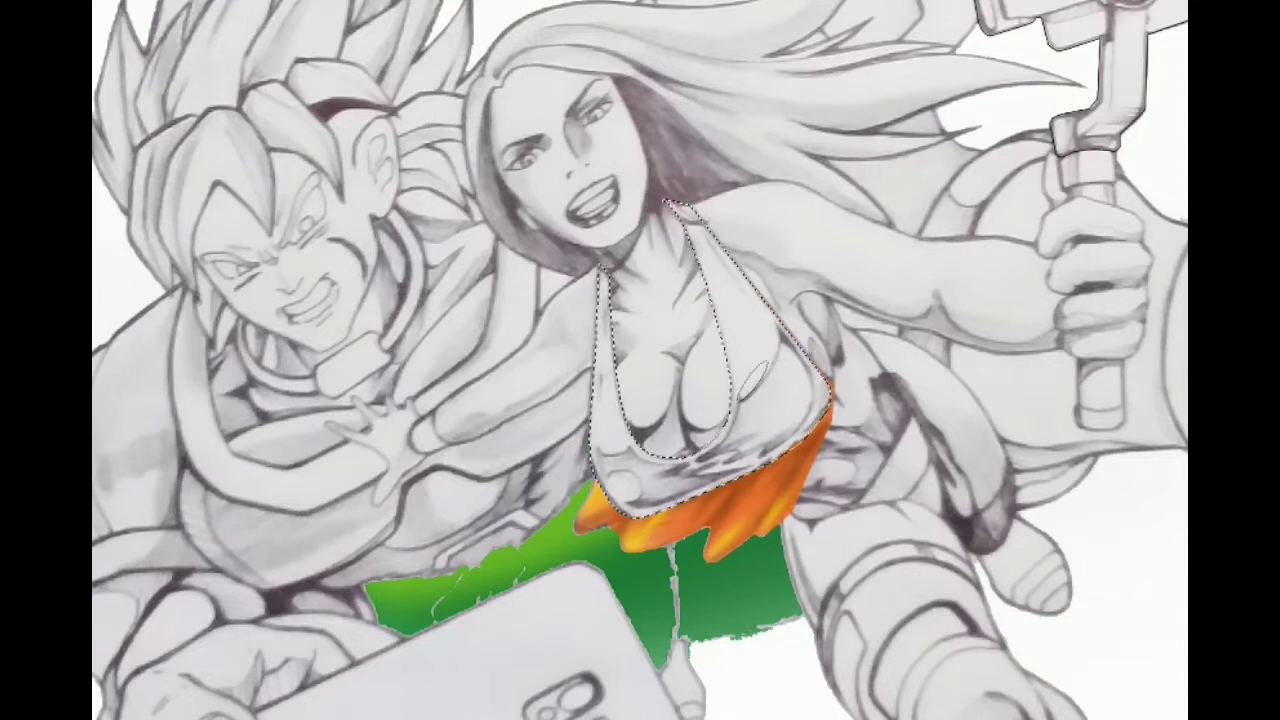
Step: Fill the bikini top with an orange gradient and paint a bright yellow highlight centrally
click(640, 228)
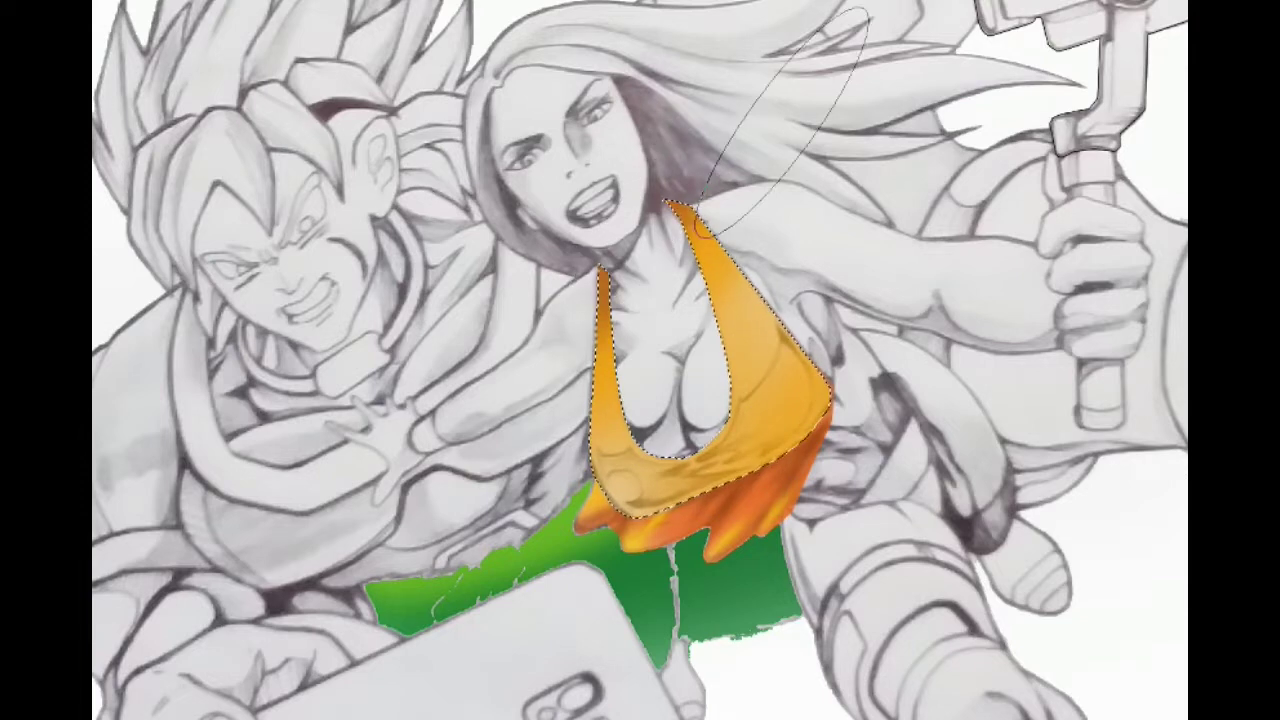
drag(620, 455, 708, 413)
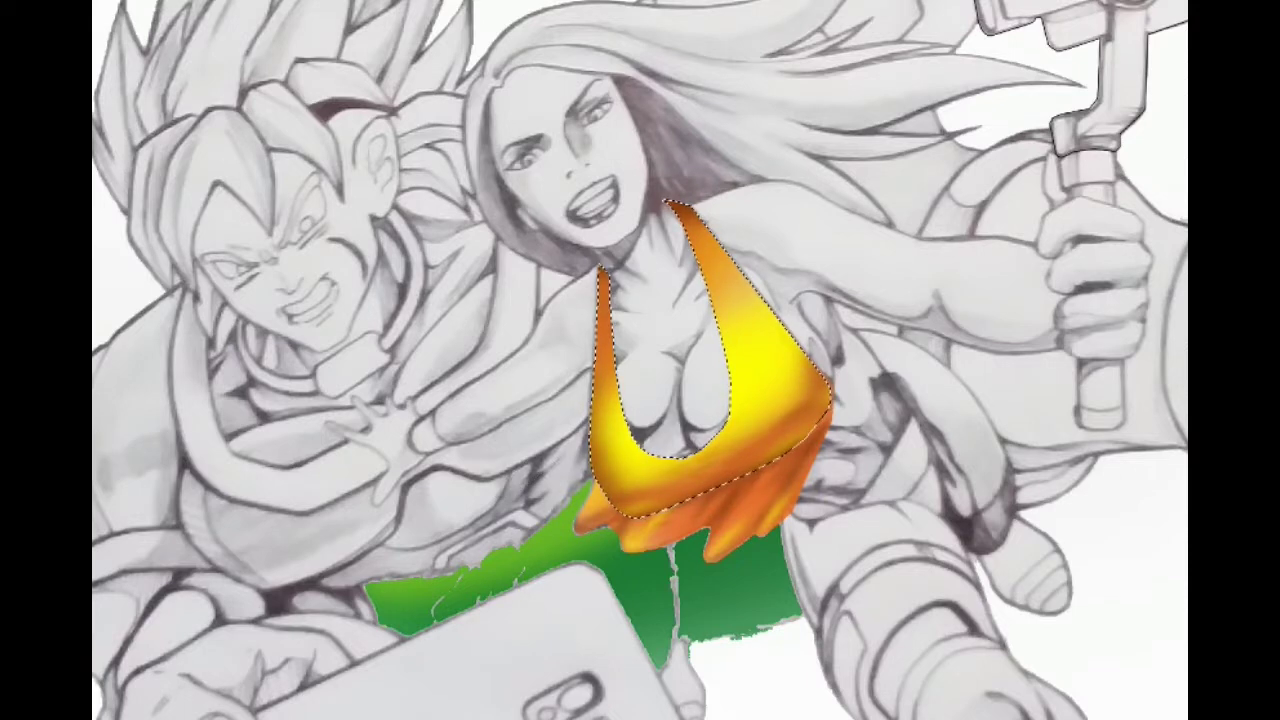
right_click(783, 403)
key(Escape)
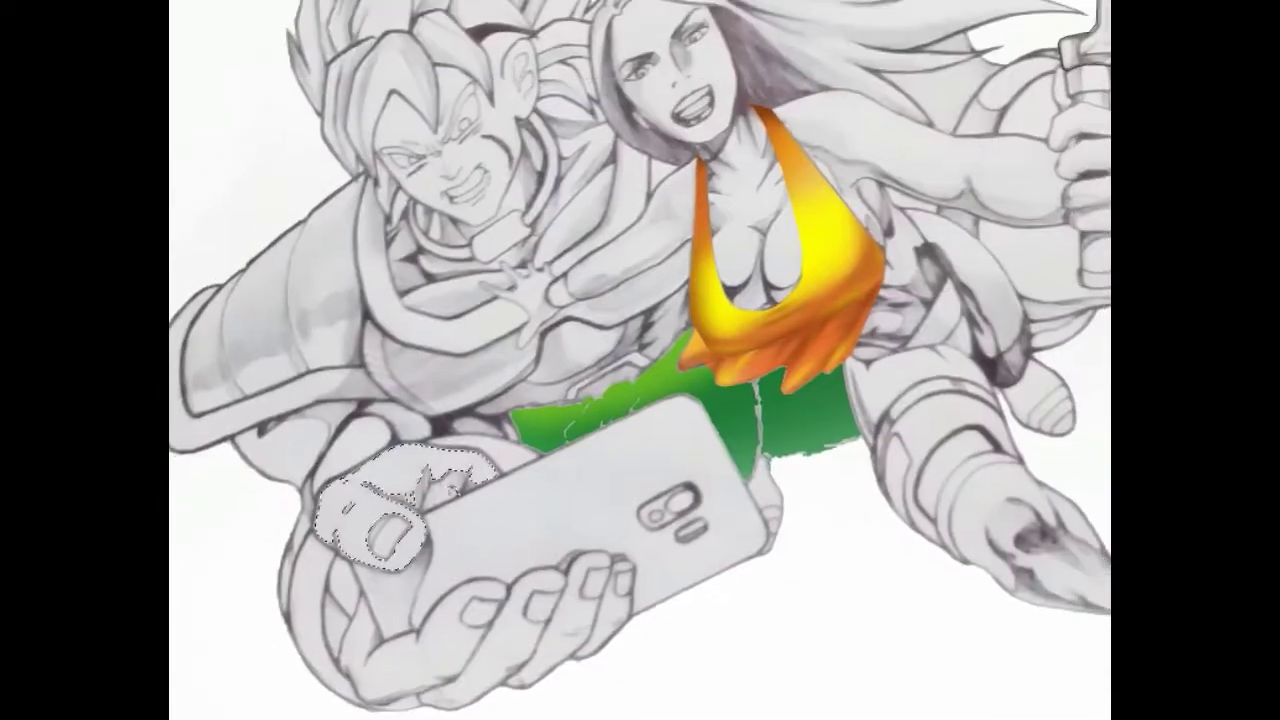
Step: Lasso-select the selfie phone, including the thumb beside it
drag(547, 600, 421, 546)
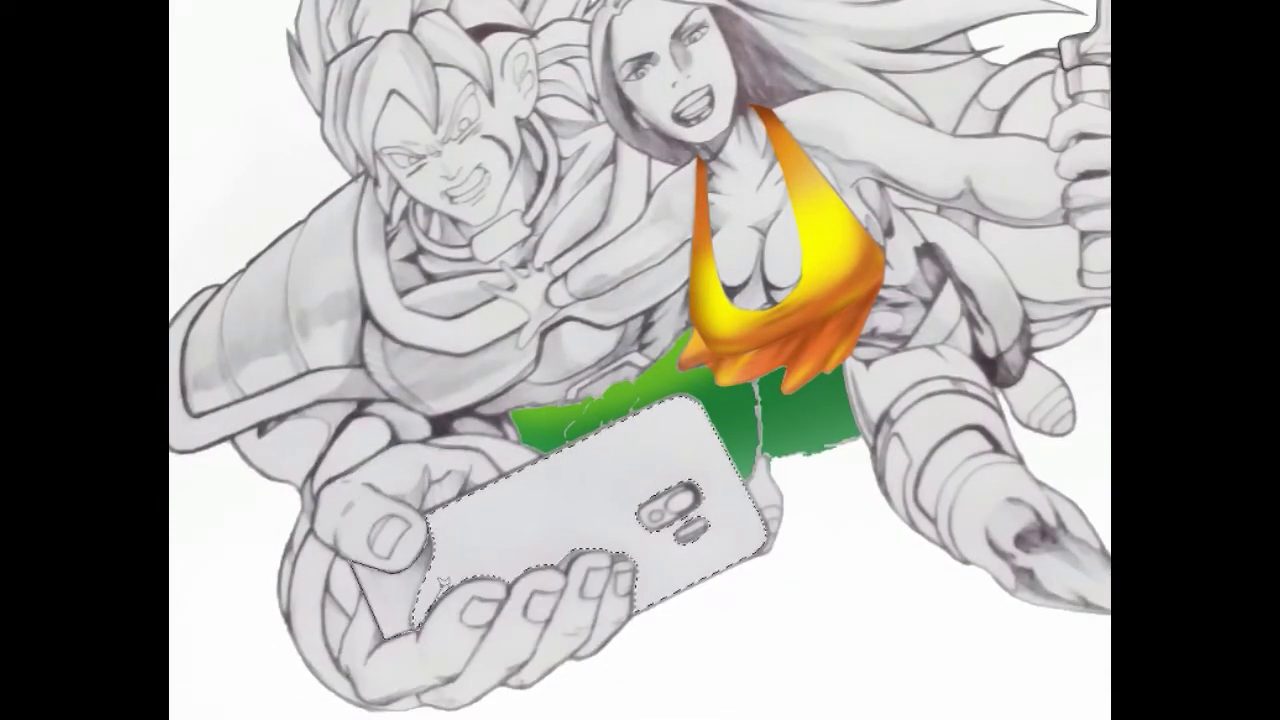
drag(442, 582, 429, 528)
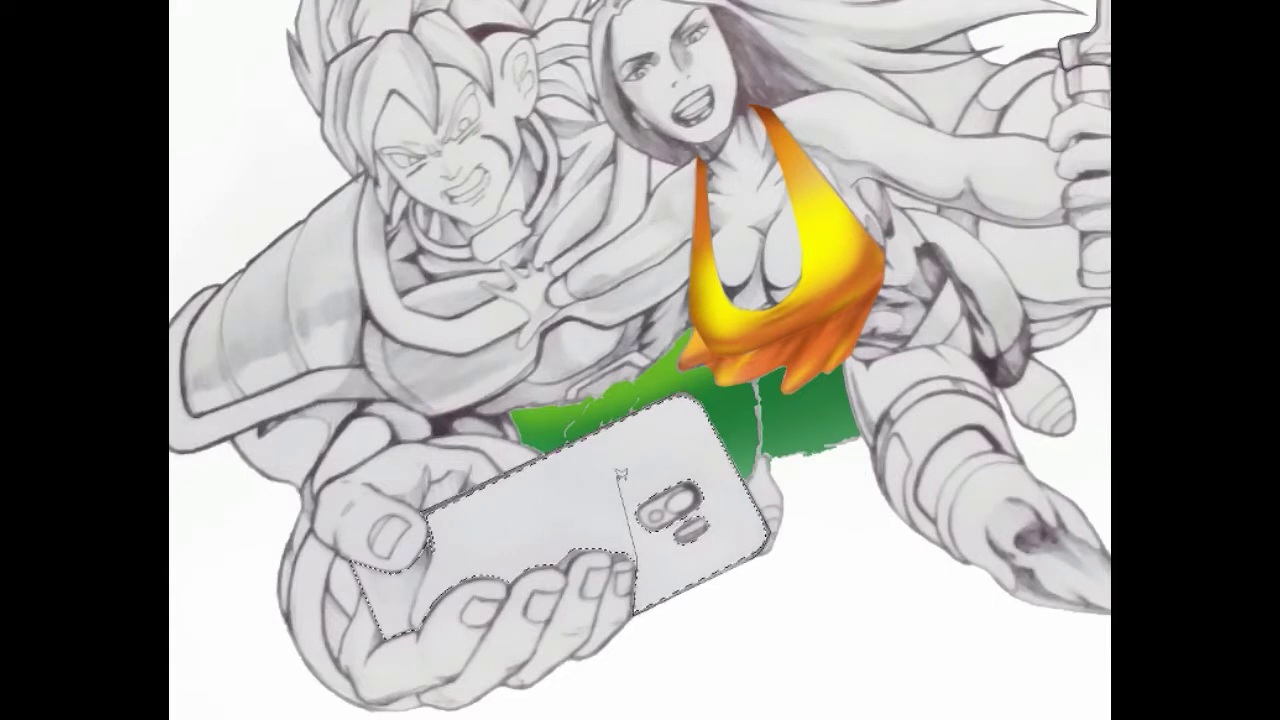
drag(640, 565, 557, 556)
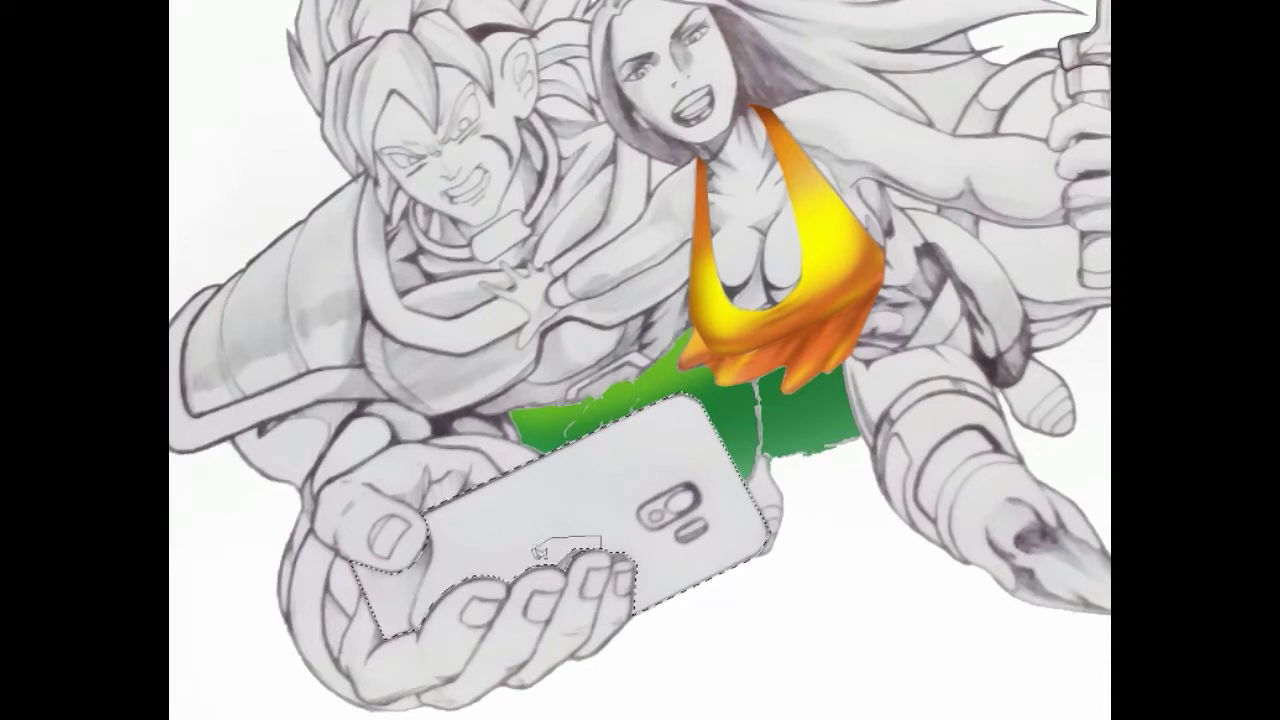
Step: Paint the phone solid black and add soft grey shading along its edges
key(b)
mouse_move(686, 443)
mouse_down()
mouse_move(645, 500)
mouse_move(370, 600)
mouse_up()
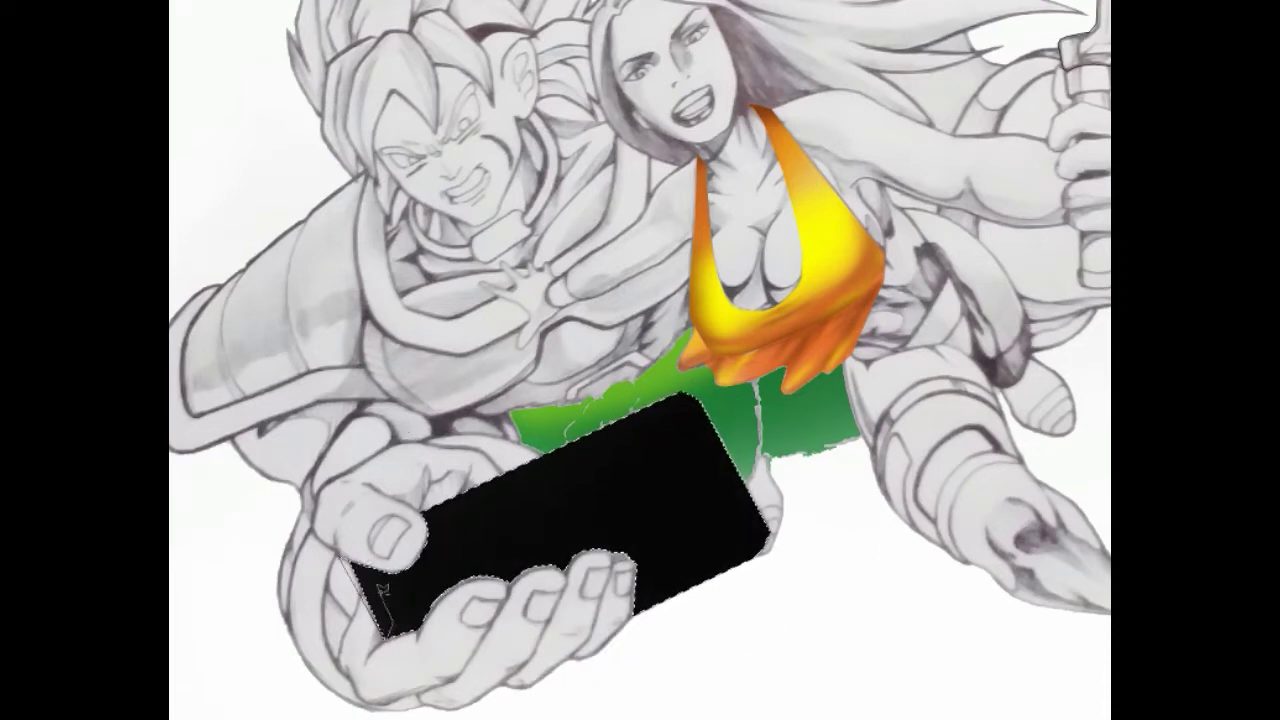
click(383, 590)
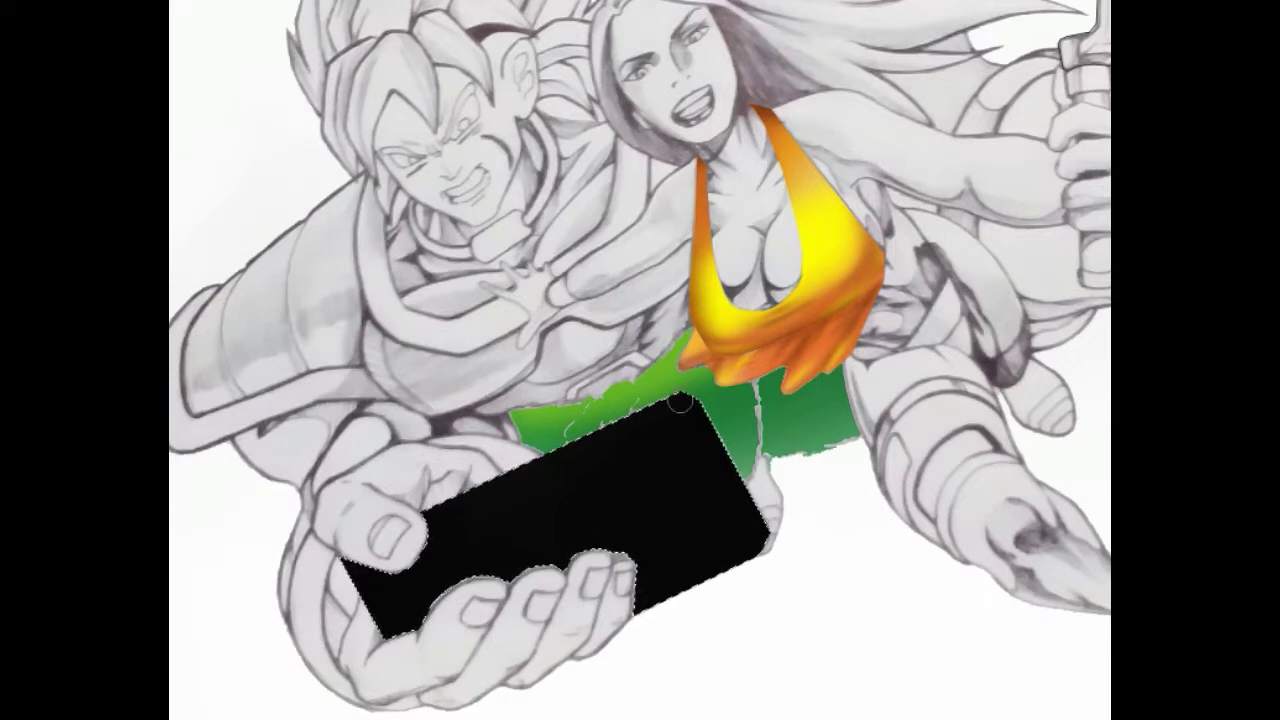
mouse_move(679, 404)
mouse_down()
mouse_move(430, 505)
mouse_move(770, 545)
mouse_up()
drag(345, 560, 385, 640)
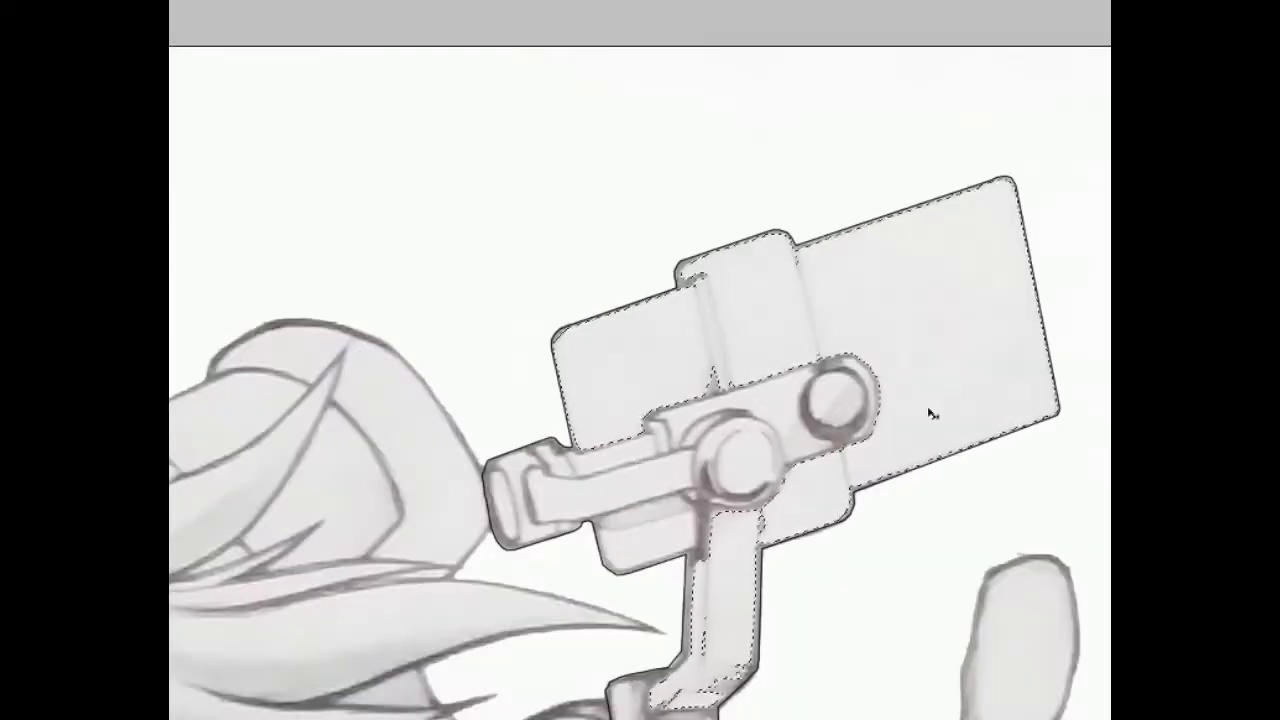
Step: Ink black outlines on the gimbal's clip plate, bar and knob, and fill the knob black
key(ctrl+d)
right_click(930, 413)
key(Escape)
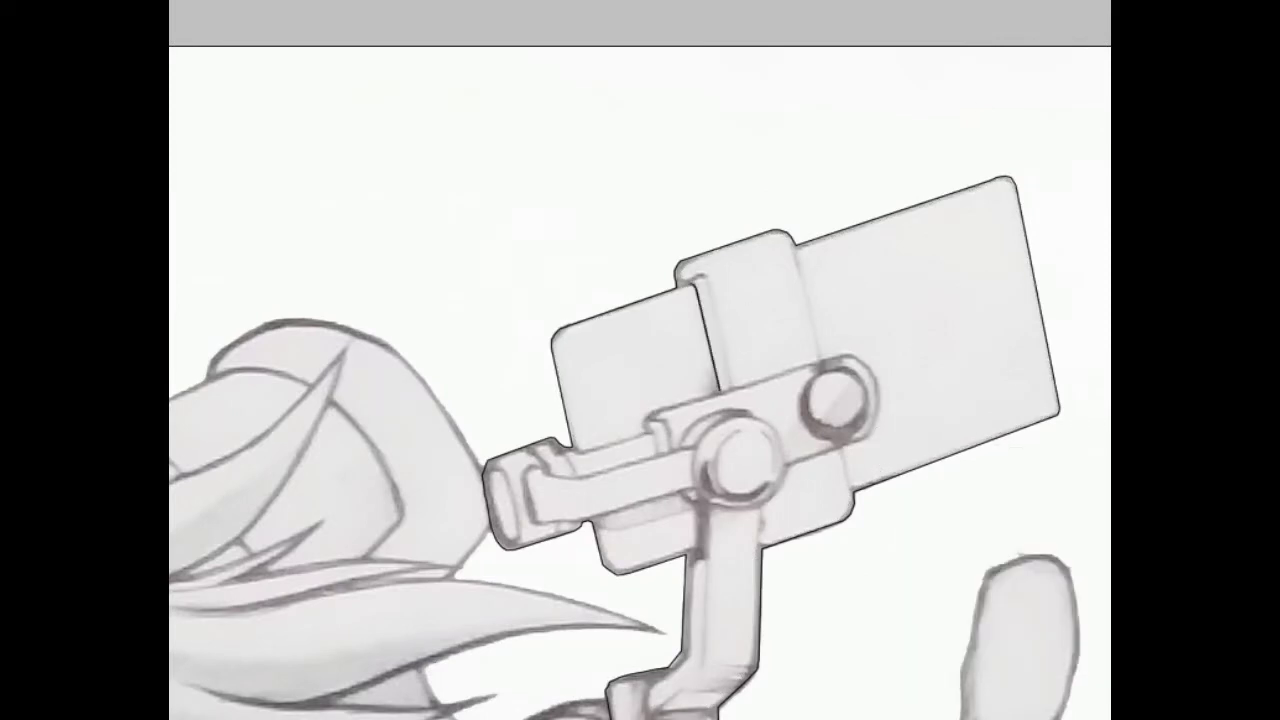
drag(562, 328, 692, 283)
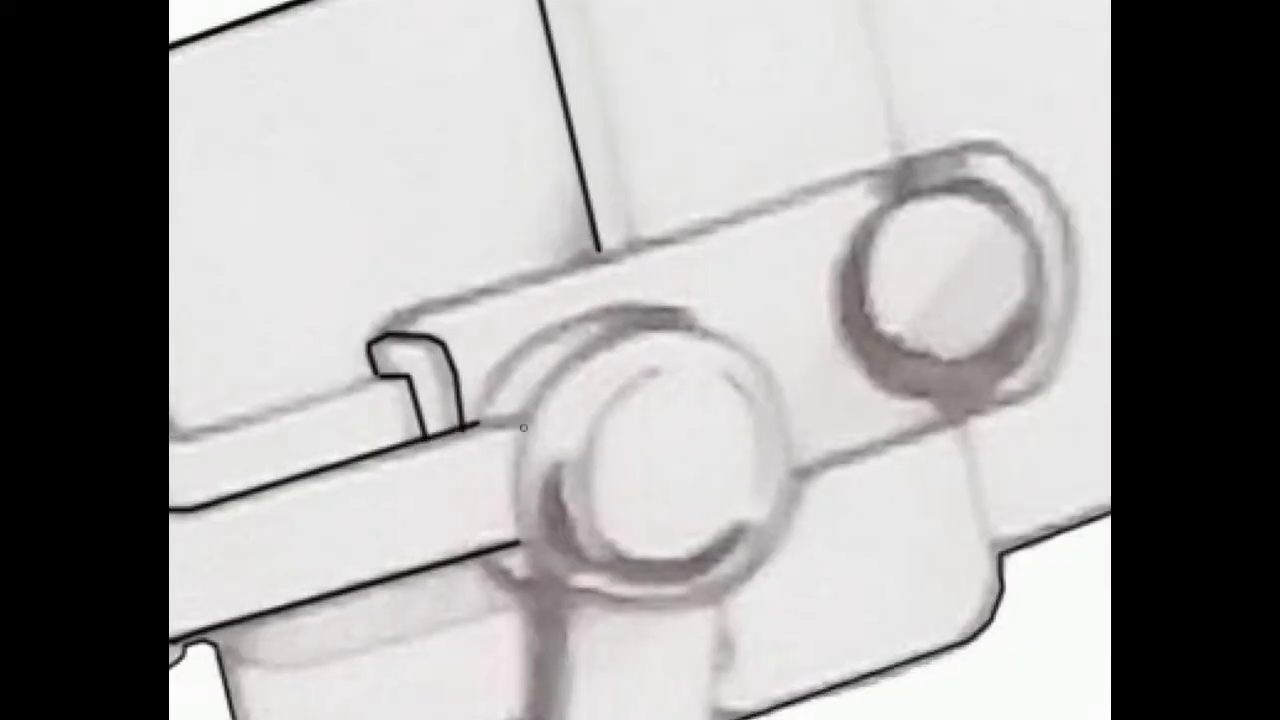
mouse_move(425, 440)
mouse_down()
mouse_move(520, 520)
mouse_move(520, 545)
mouse_up()
mouse_move(478, 376)
mouse_down()
mouse_move(614, 400)
mouse_move(686, 200)
mouse_move(457, 165)
mouse_move(516, 302)
mouse_up()
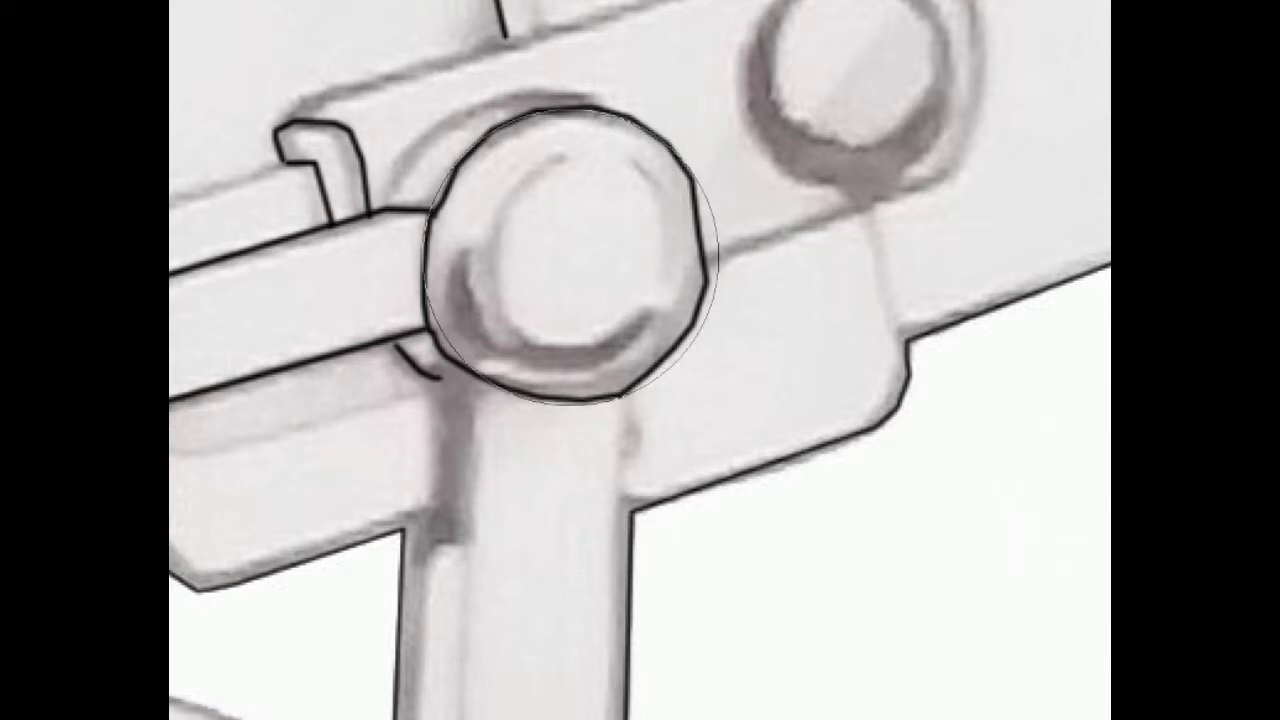
click(570, 255)
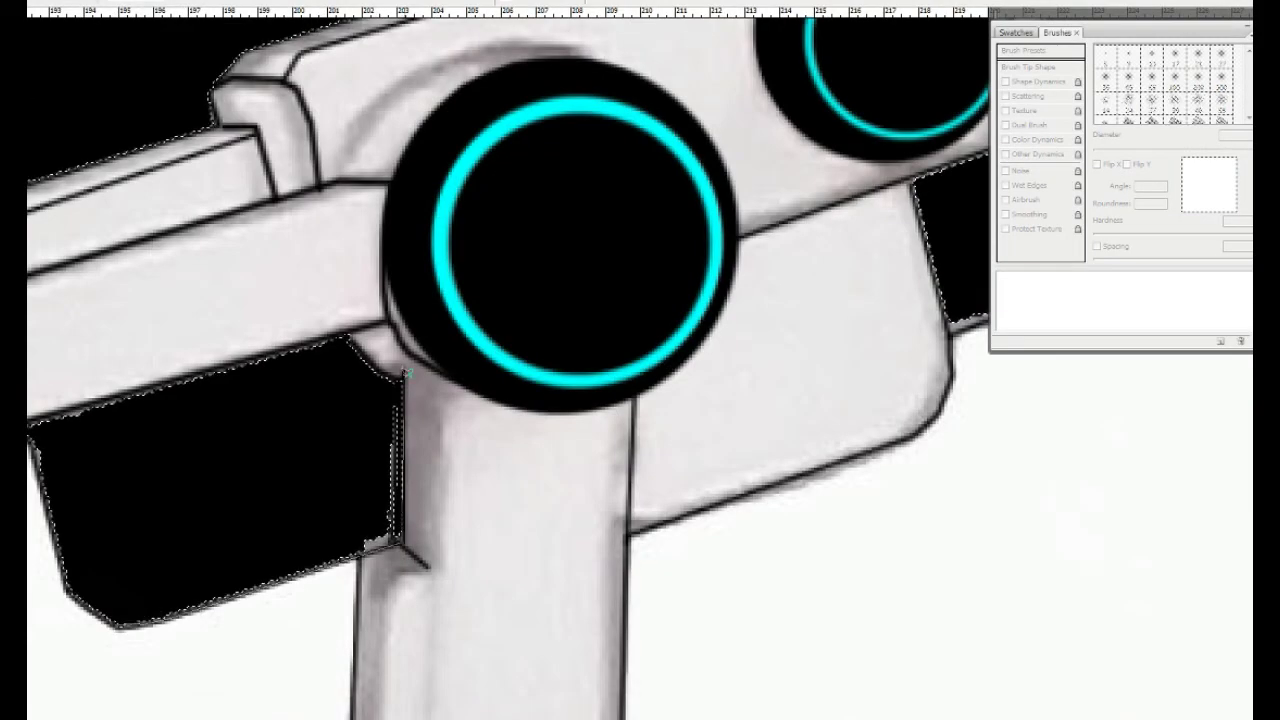
Step: Trace a polygonal outline around the gimbal's mounted phone
click(344, 377)
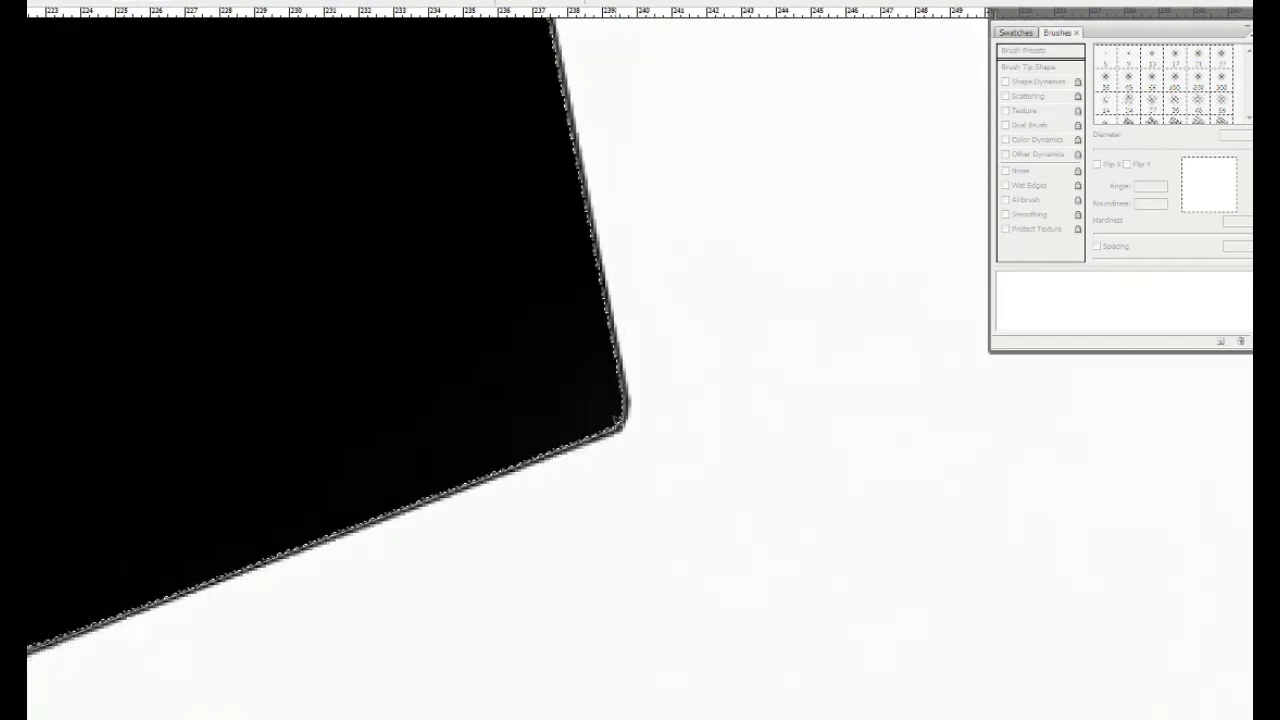
click(828, 312)
click(169, 94)
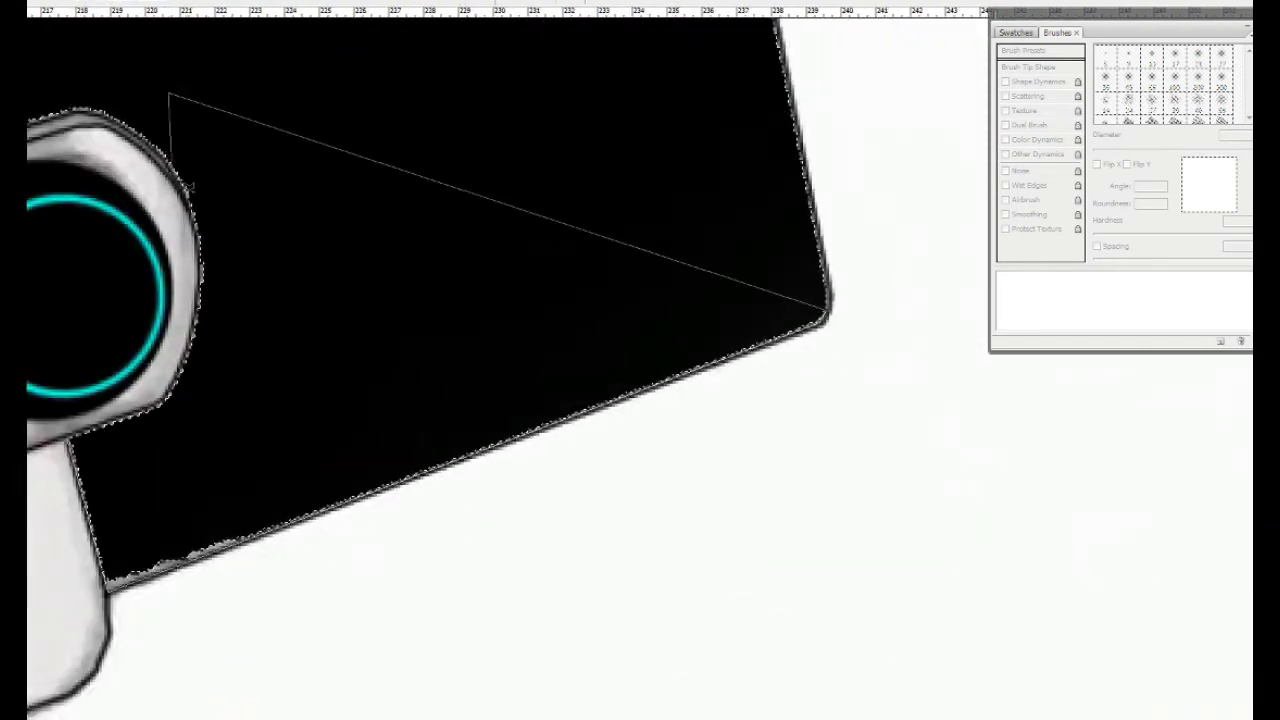
key(b)
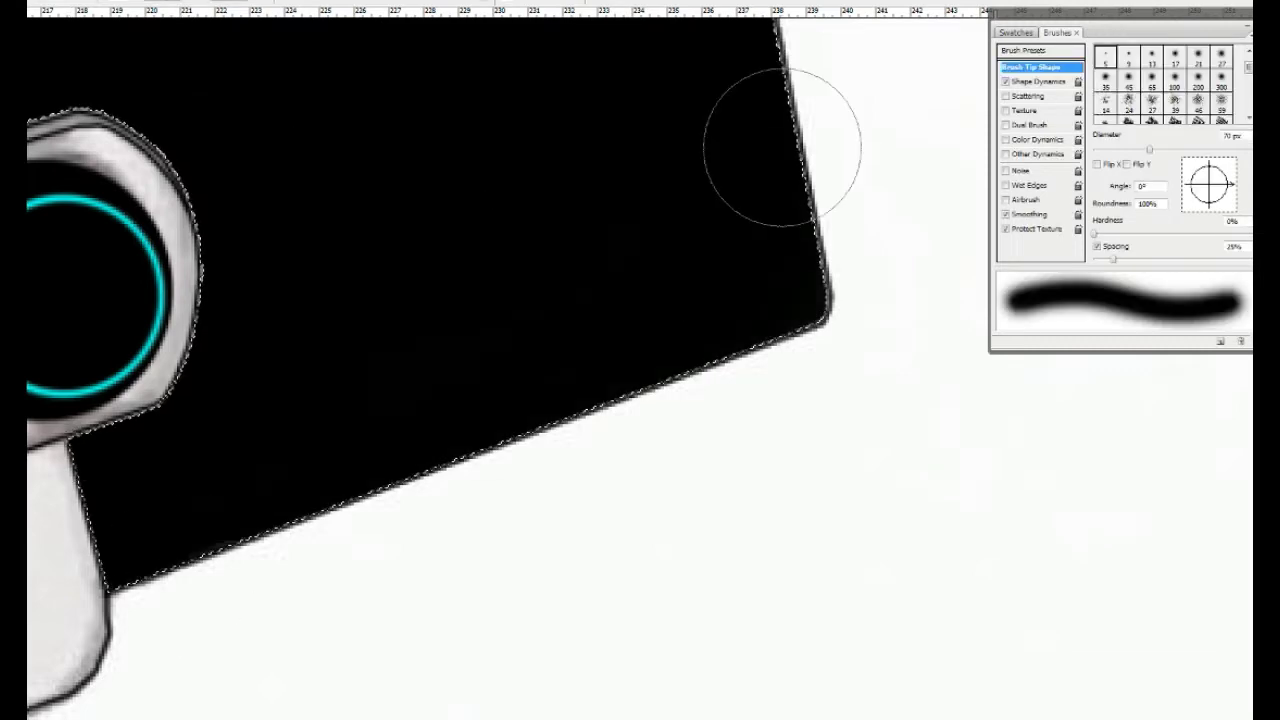
Step: Rotate and zoom the view to show the whole mounted phone larger
key(r)
drag(780, 137, 380, 657)
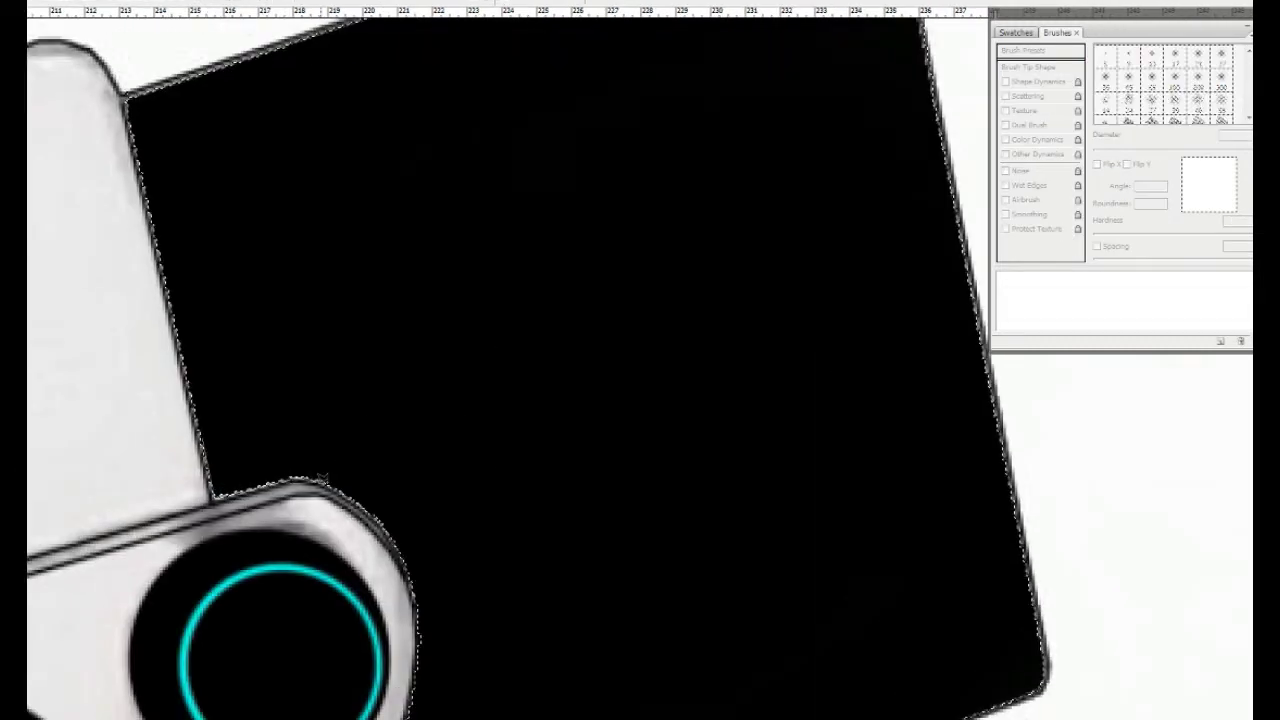
drag(243, 420, 314, 557)
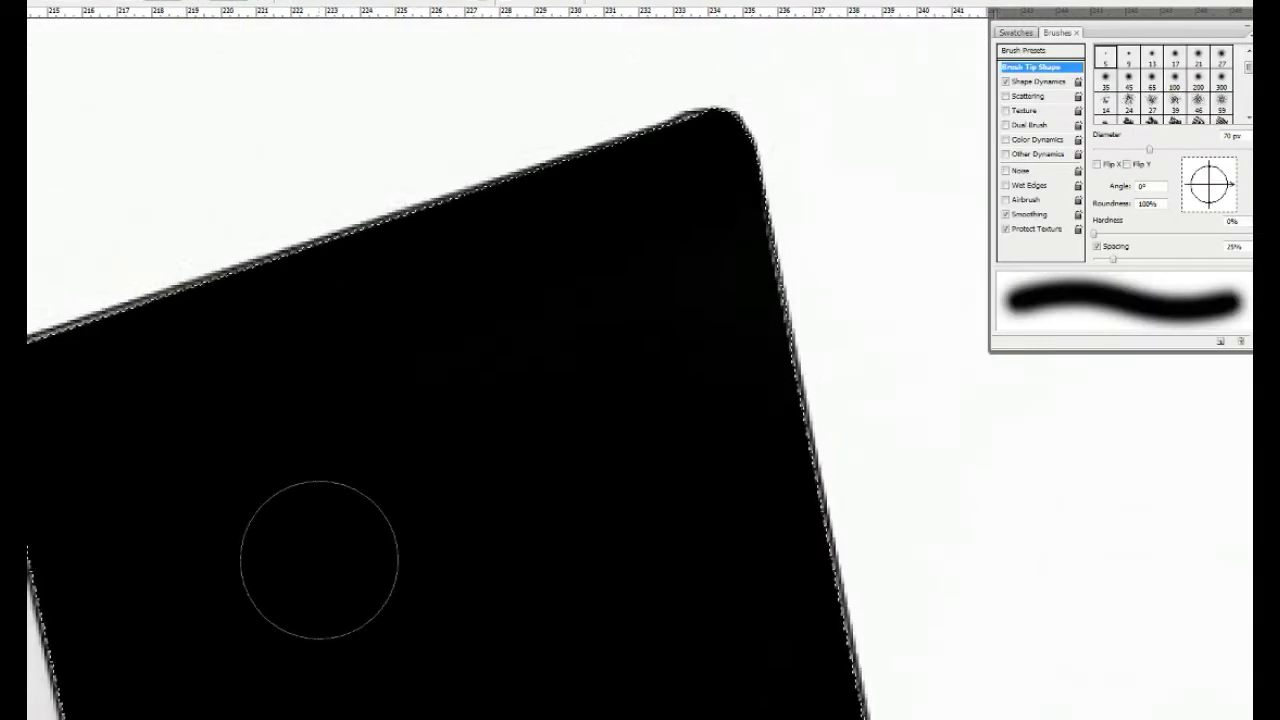
scroll(314, 557, down, 2)
key(F5)
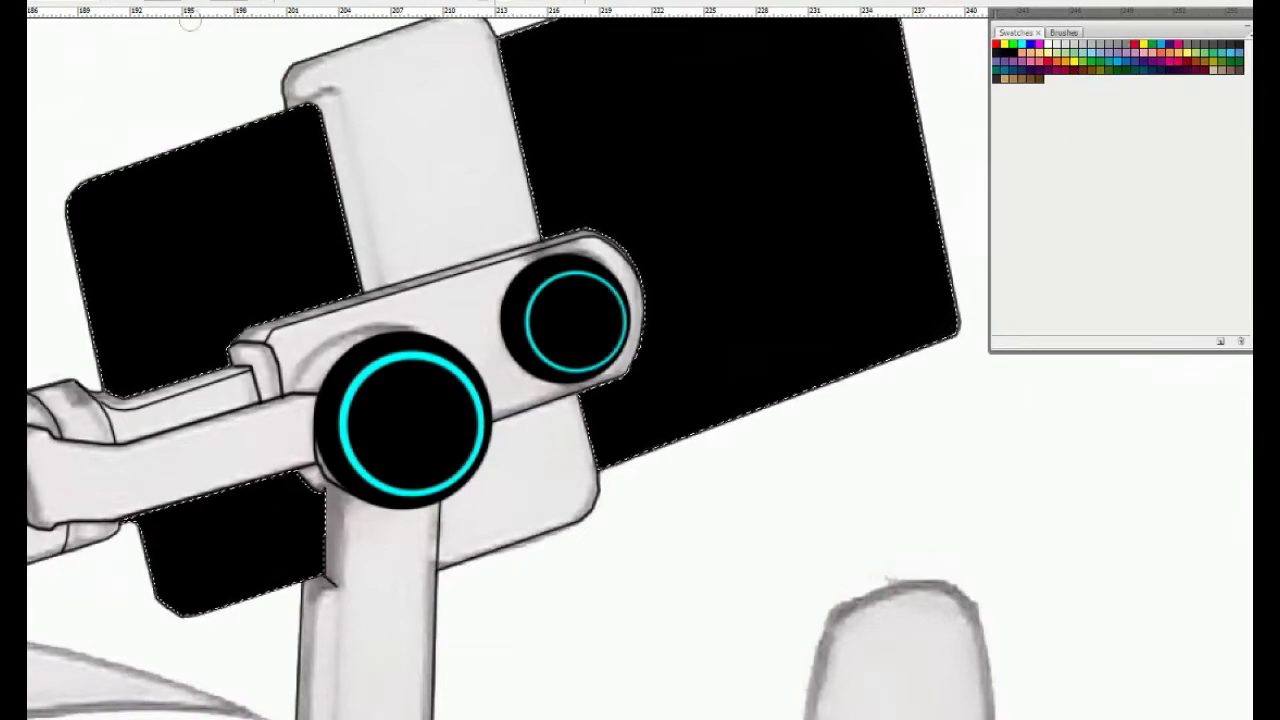
drag(240, 585, 220, 465)
Step: Drag a dark navy gradient across the lower background
scroll(316, 531, down, 3)
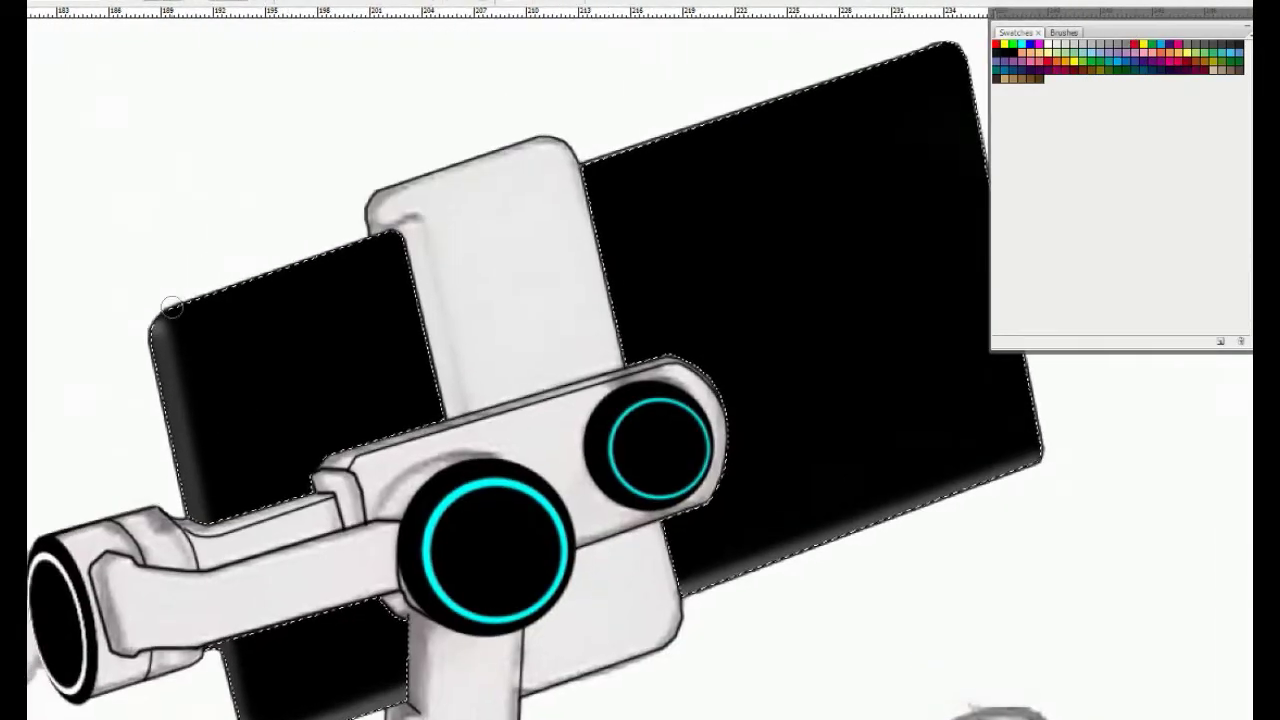
scroll(648, 280, down, 3)
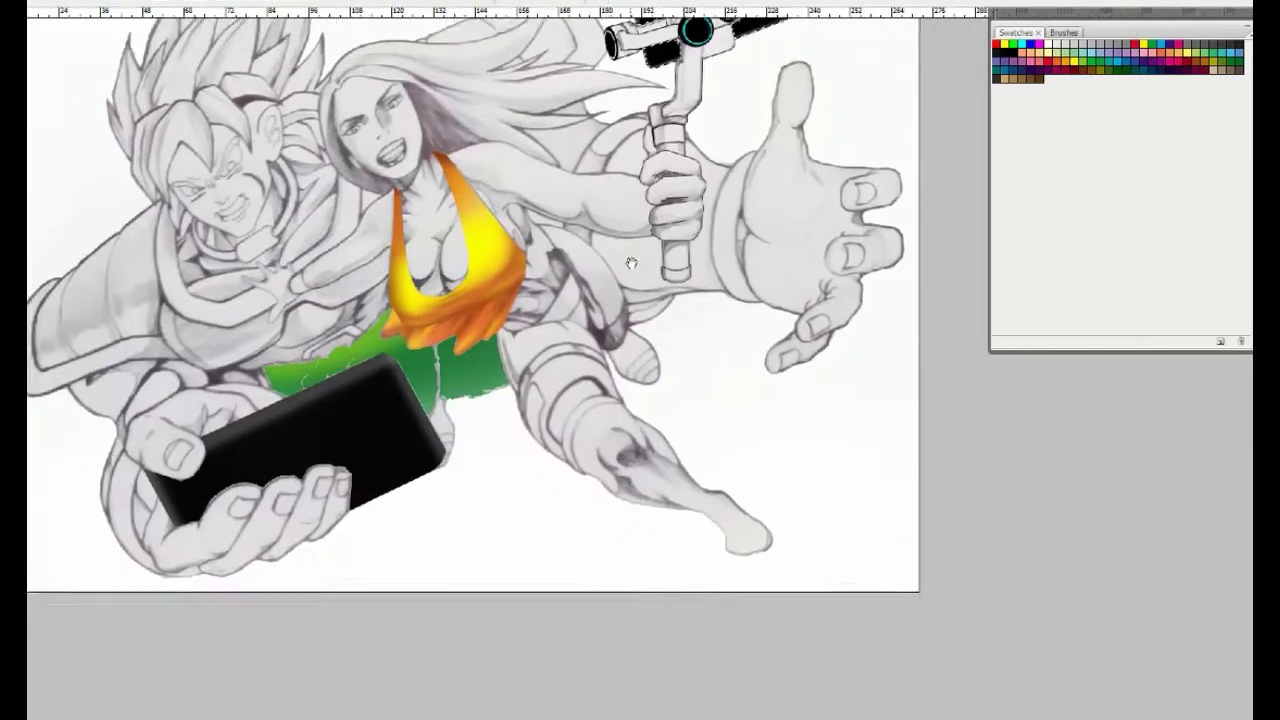
scroll(648, 280, down, 2)
scroll(584, 114, up, 2)
scroll(584, 114, down, 1)
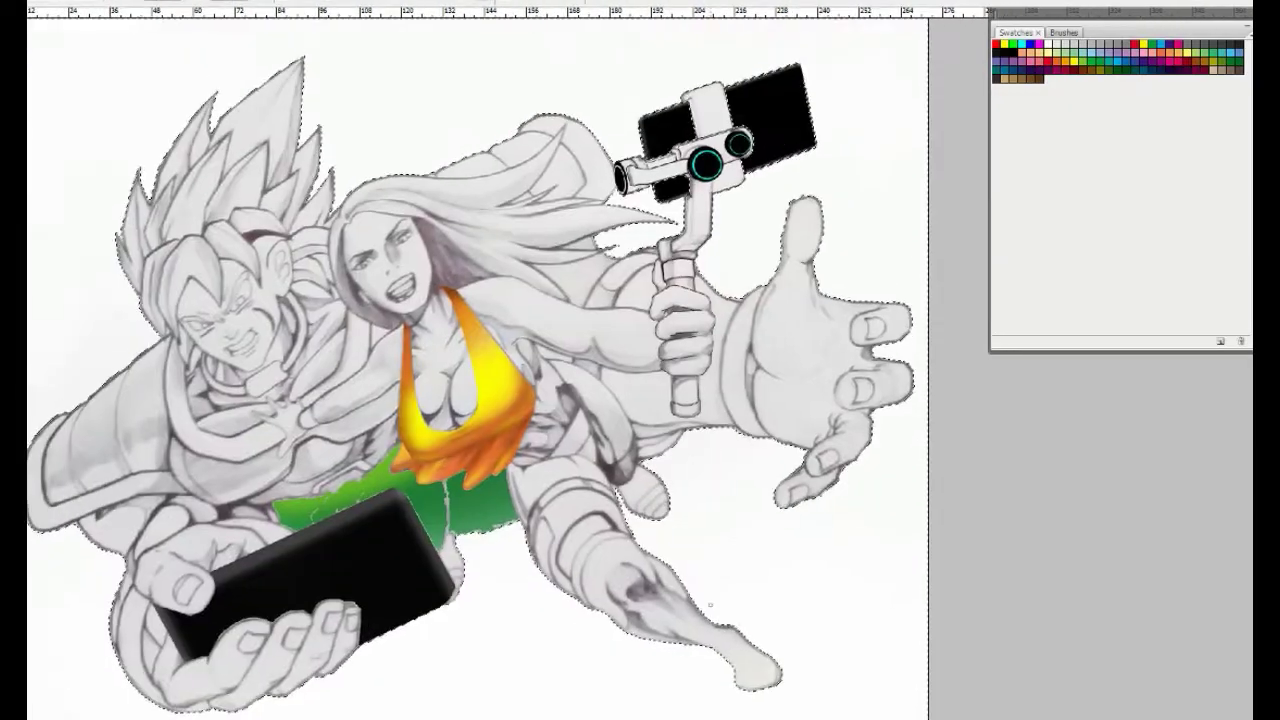
scroll(584, 114, up, 2)
drag(1043, 491, 40, 540)
Step: Undo the first tints and redraw the navy sky gradient lower on the canvas
scroll(95, 605, down, 1)
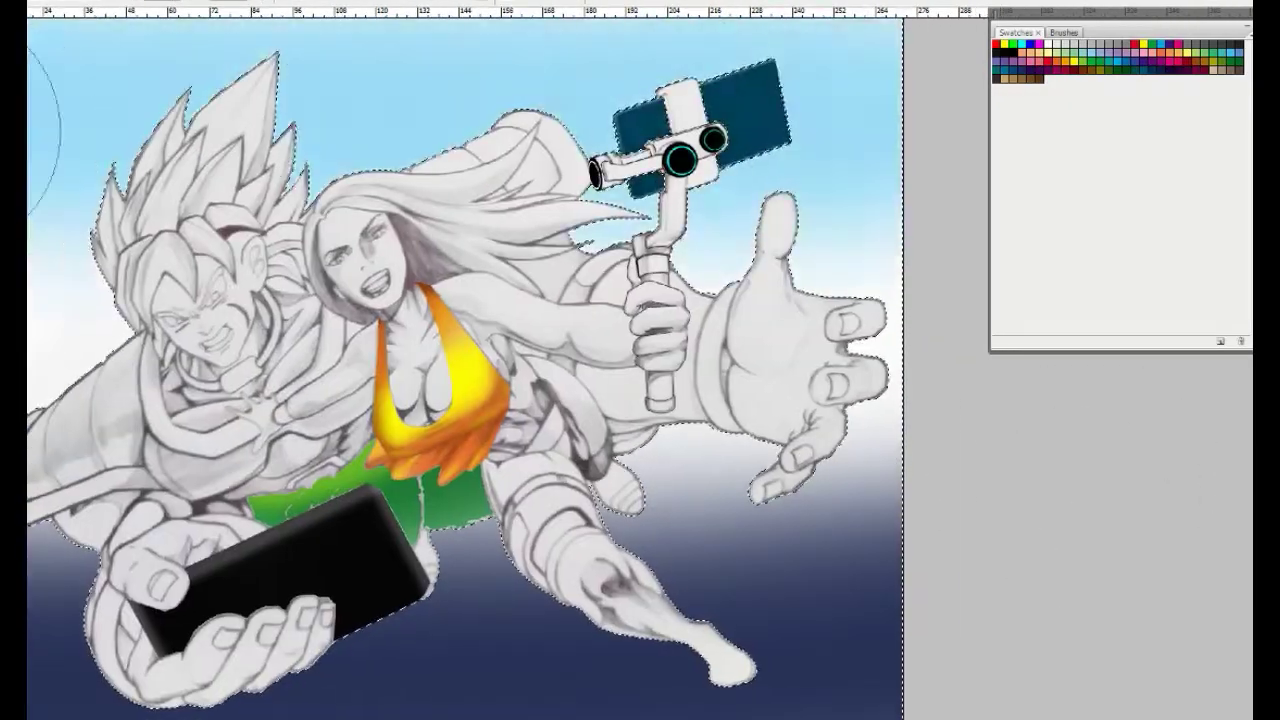
key(ctrl+z)
scroll(110, 200, up, 1)
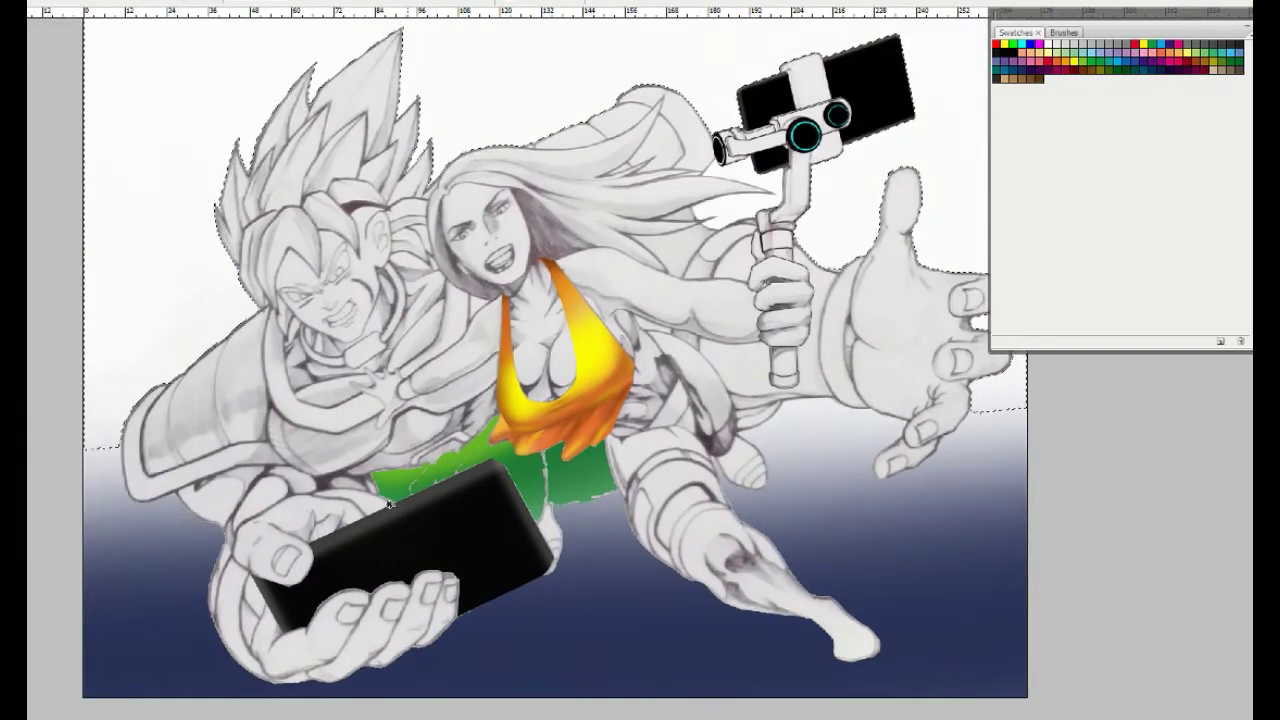
key(ctrl+z)
drag(736, 660, 736, 252)
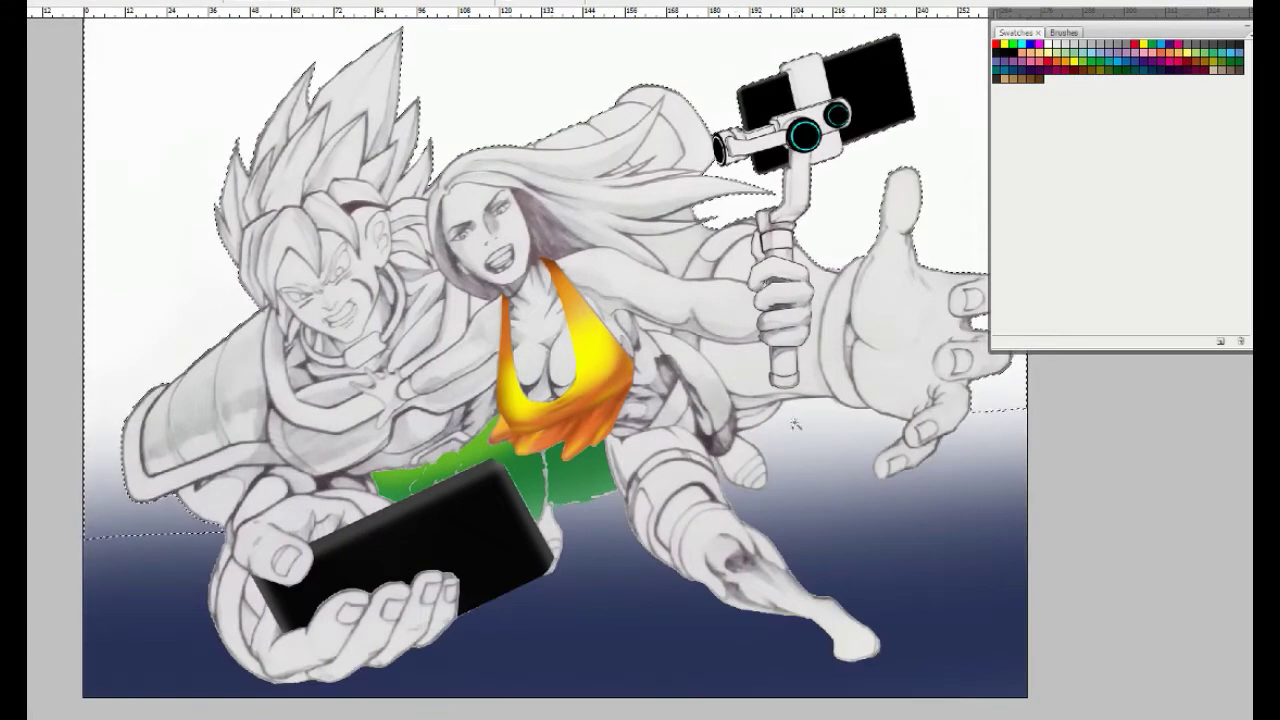
click(730, 490)
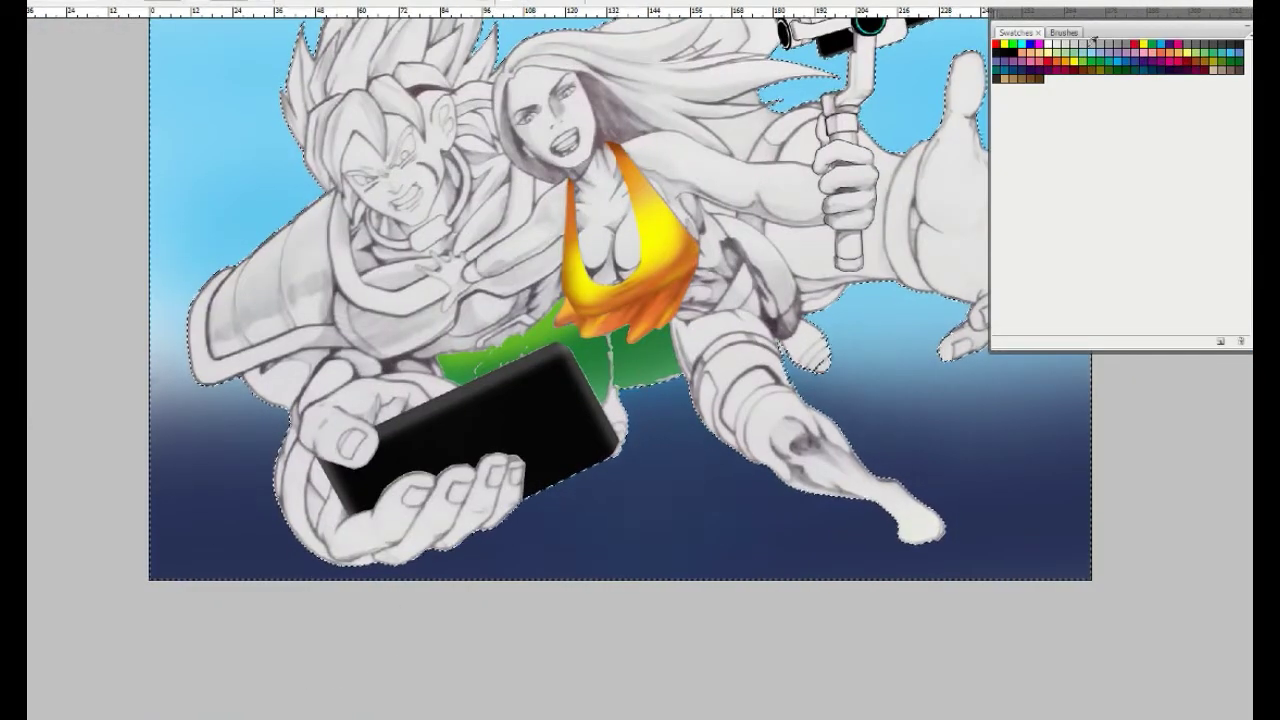
Step: Soften the bottom background band to grey and set a flat elliptical brush tip
drag(210, 540, 837, 537)
click(1063, 32)
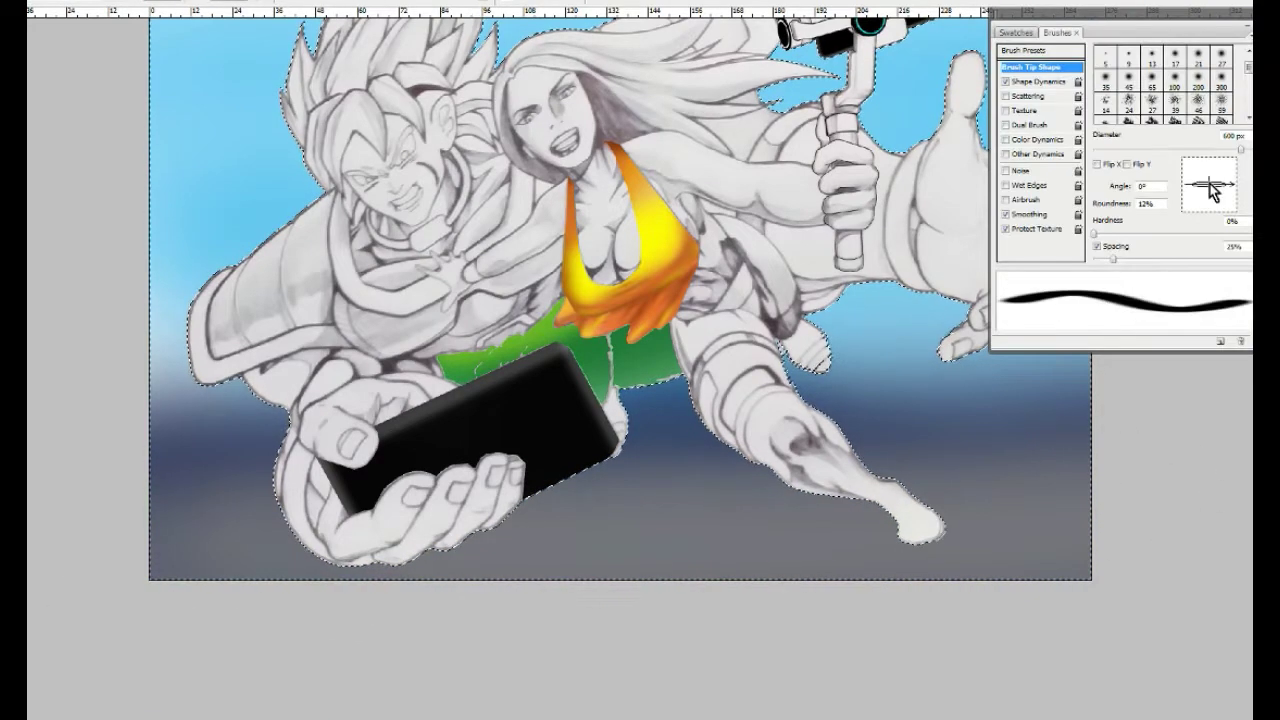
drag(1205, 185, 1215, 195)
click(1015, 32)
click(1063, 32)
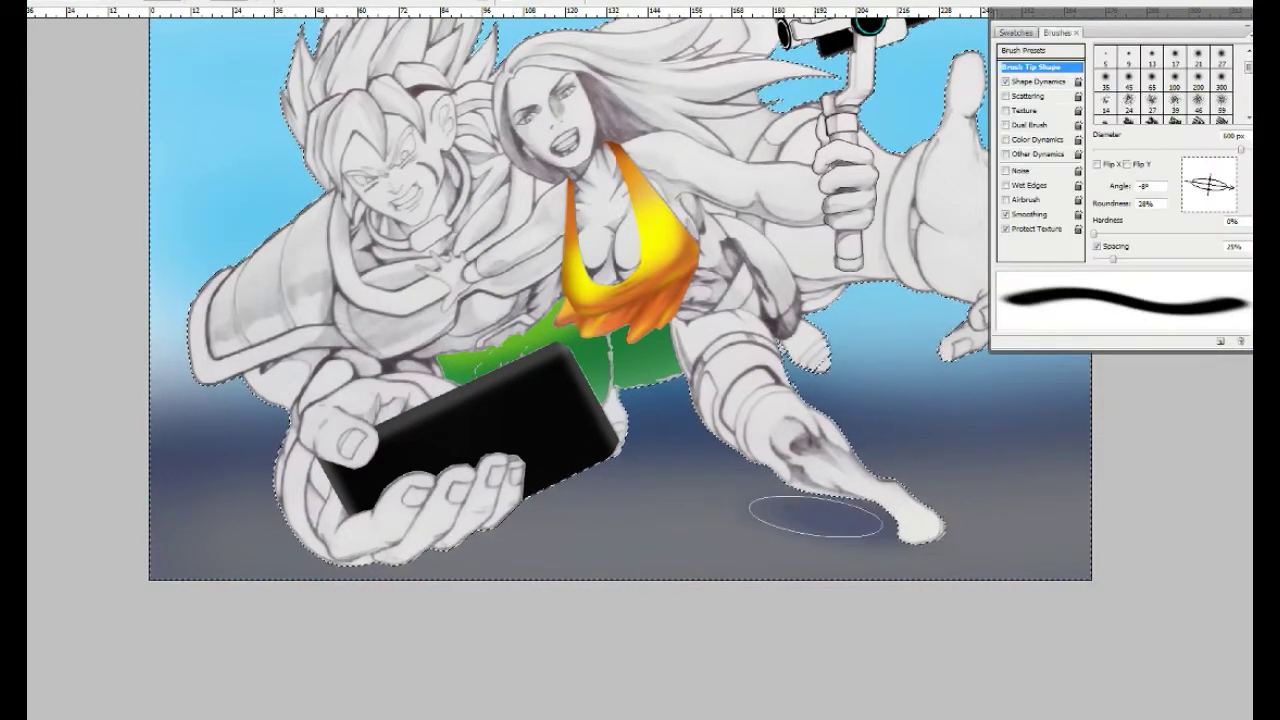
click(1015, 32)
Step: Paint soft dark shadows under the foot and along the ground beneath the hand
mouse_move(1000, 545)
mouse_down()
mouse_move(710, 485)
mouse_move(550, 510)
mouse_move(960, 428)
mouse_move(1029, 457)
mouse_up()
drag(240, 462, 520, 583)
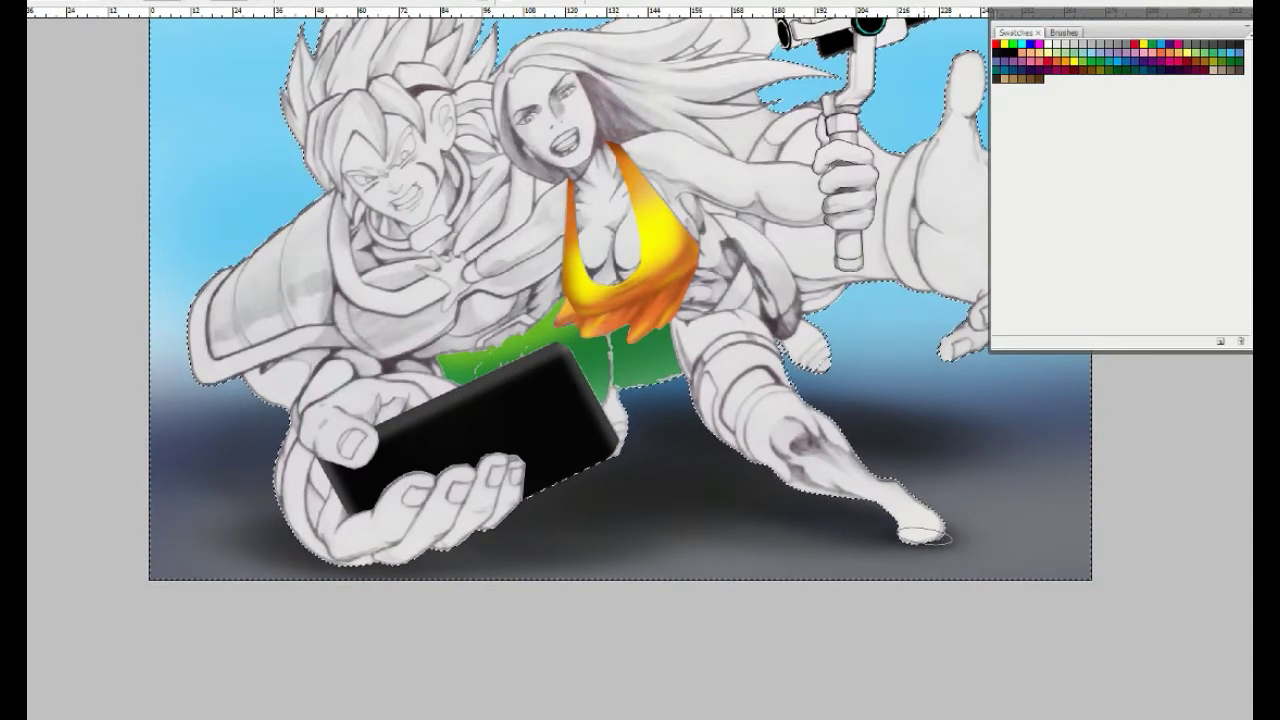
scroll(680, 690, down, 3)
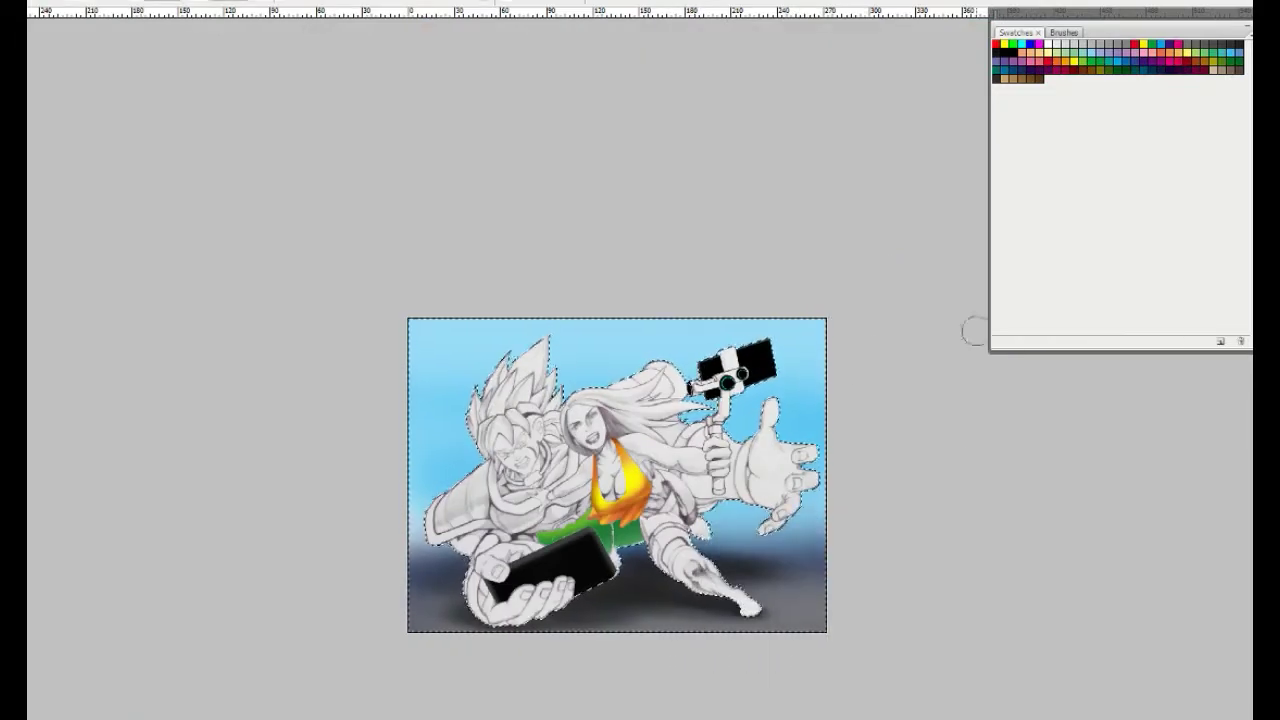
Step: Darken the top of the sky blue and lasso the shoulder armour along the hair edge
drag(800, 249, 320, 460)
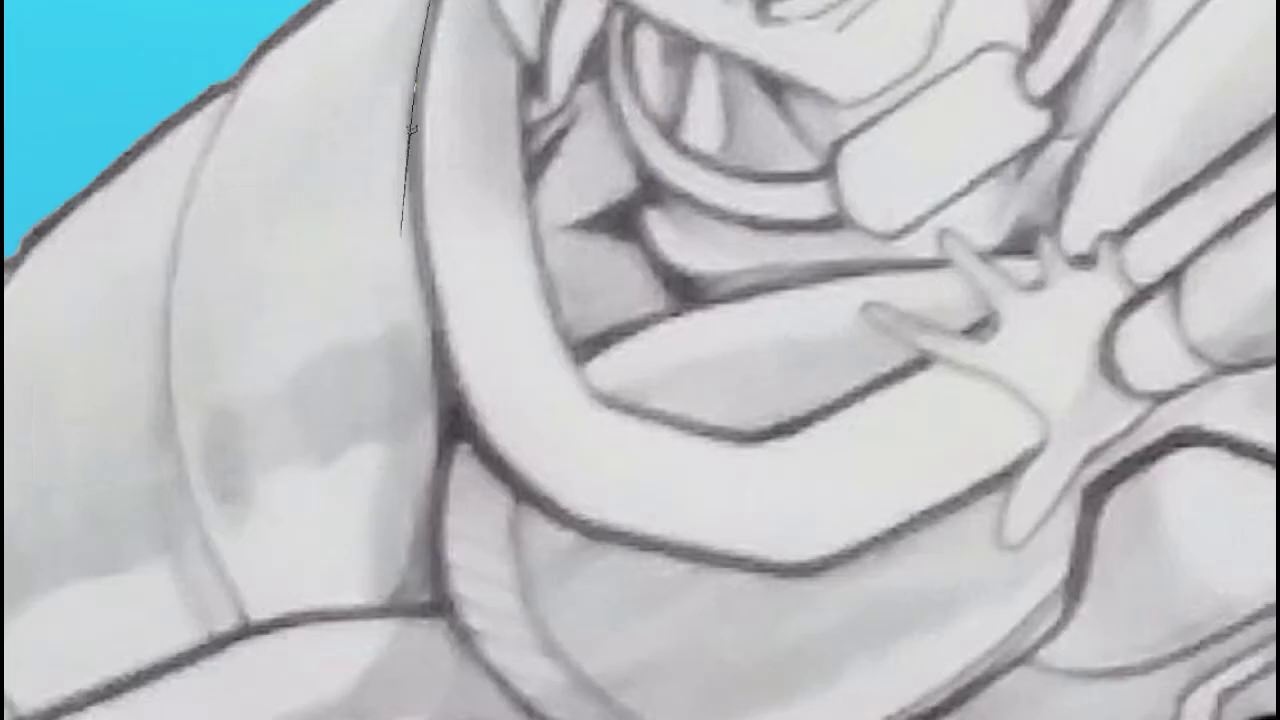
mouse_move(440, 520)
mouse_down()
mouse_move(560, 434)
mouse_move(170, 578)
mouse_up()
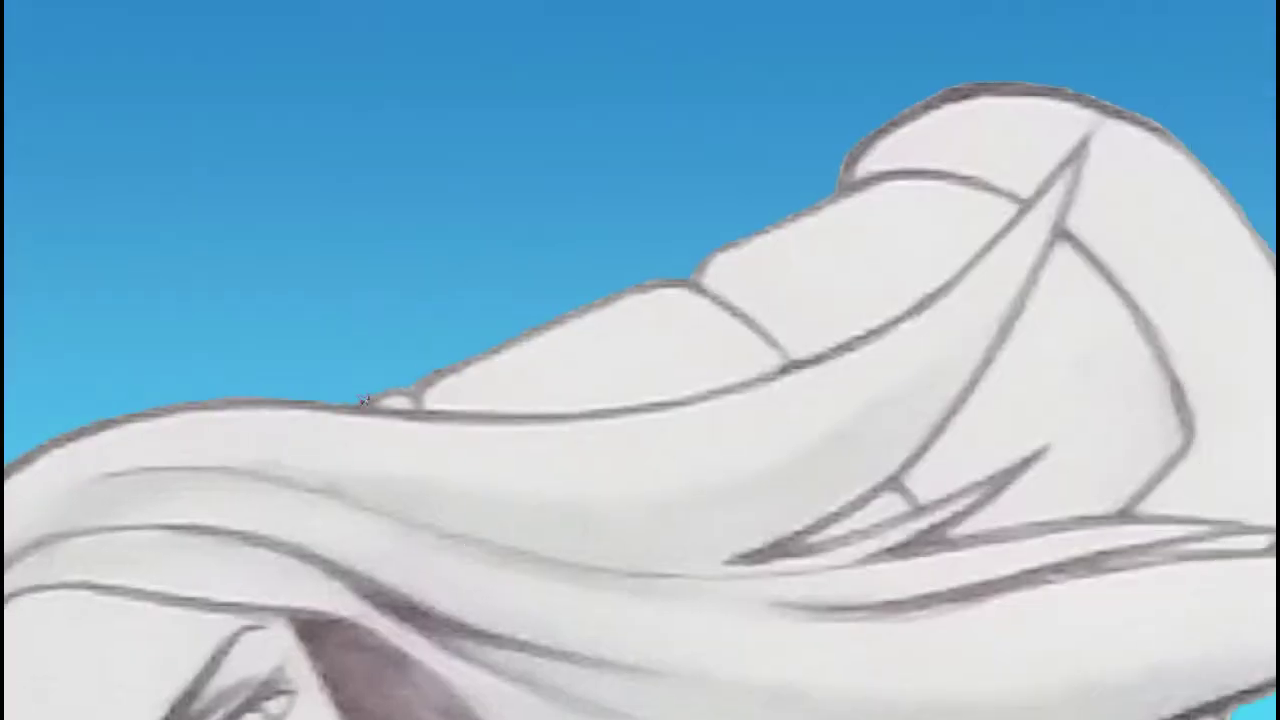
drag(360, 405, 938, 173)
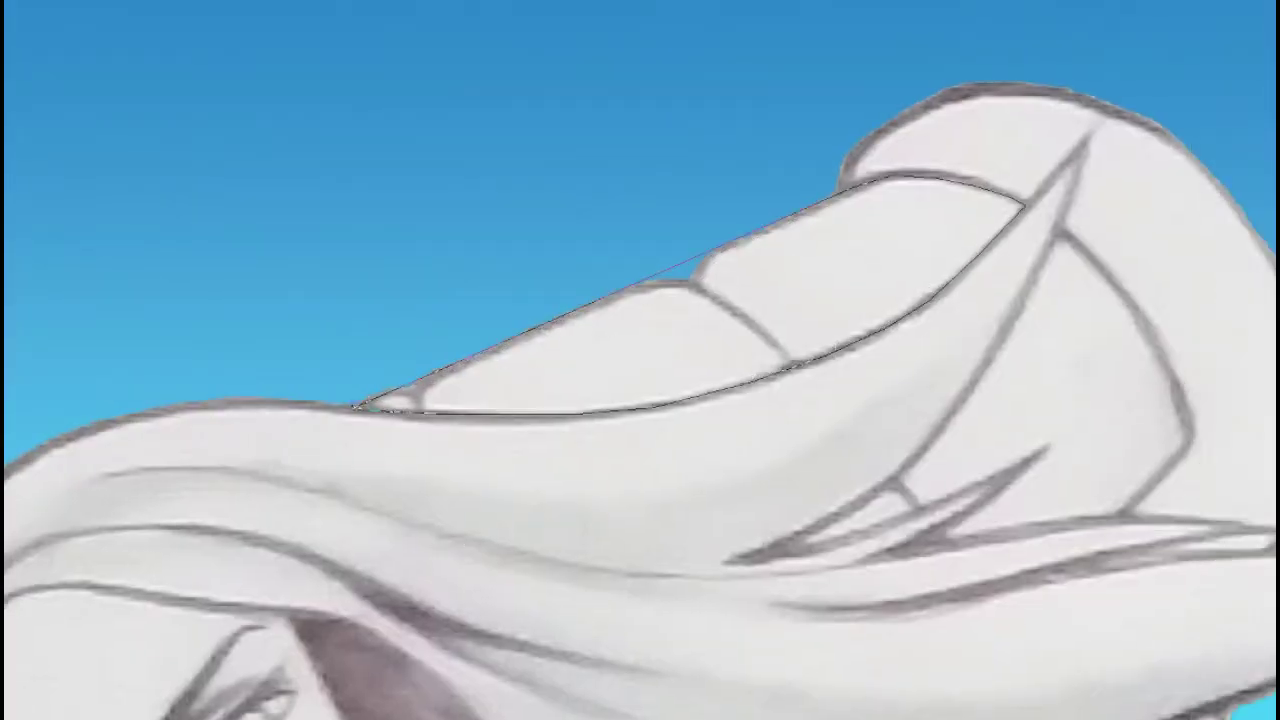
click(357, 407)
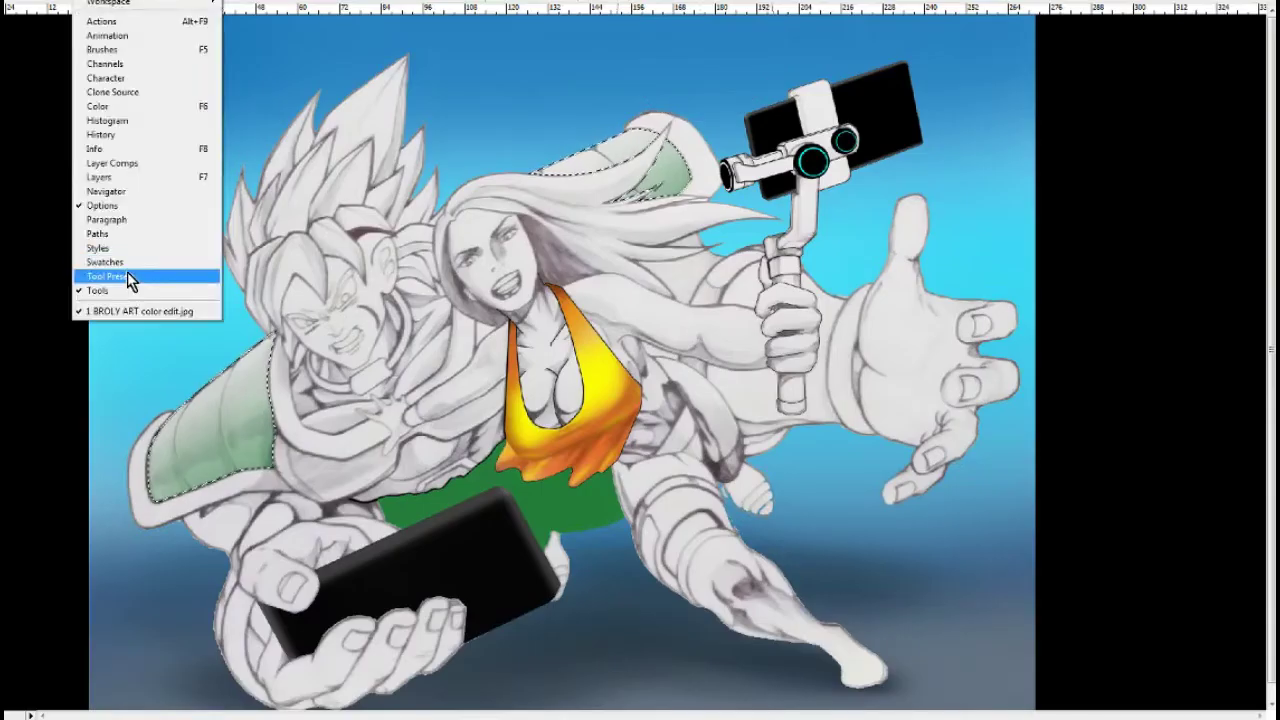
Step: Brush bright green into the selected armour, undo a dark cape stroke, and deselect
click(100, 277)
drag(60, 420, 500, 160)
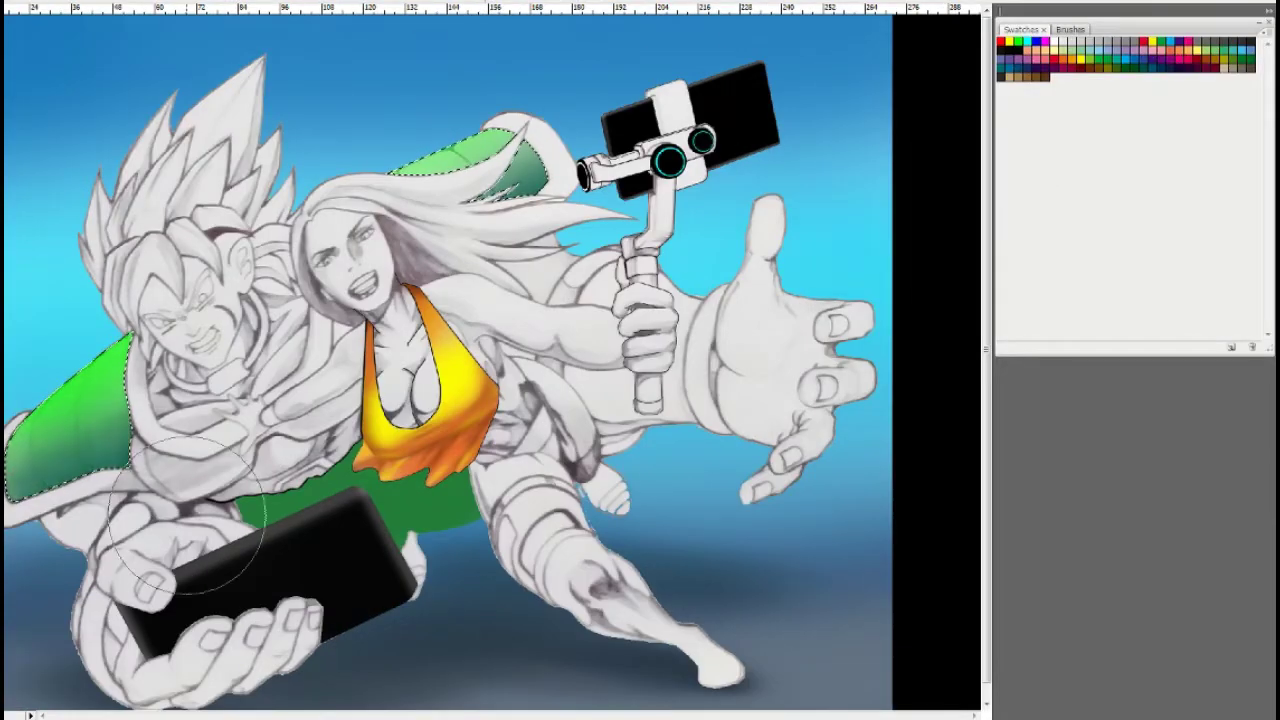
drag(150, 400, 630, 250)
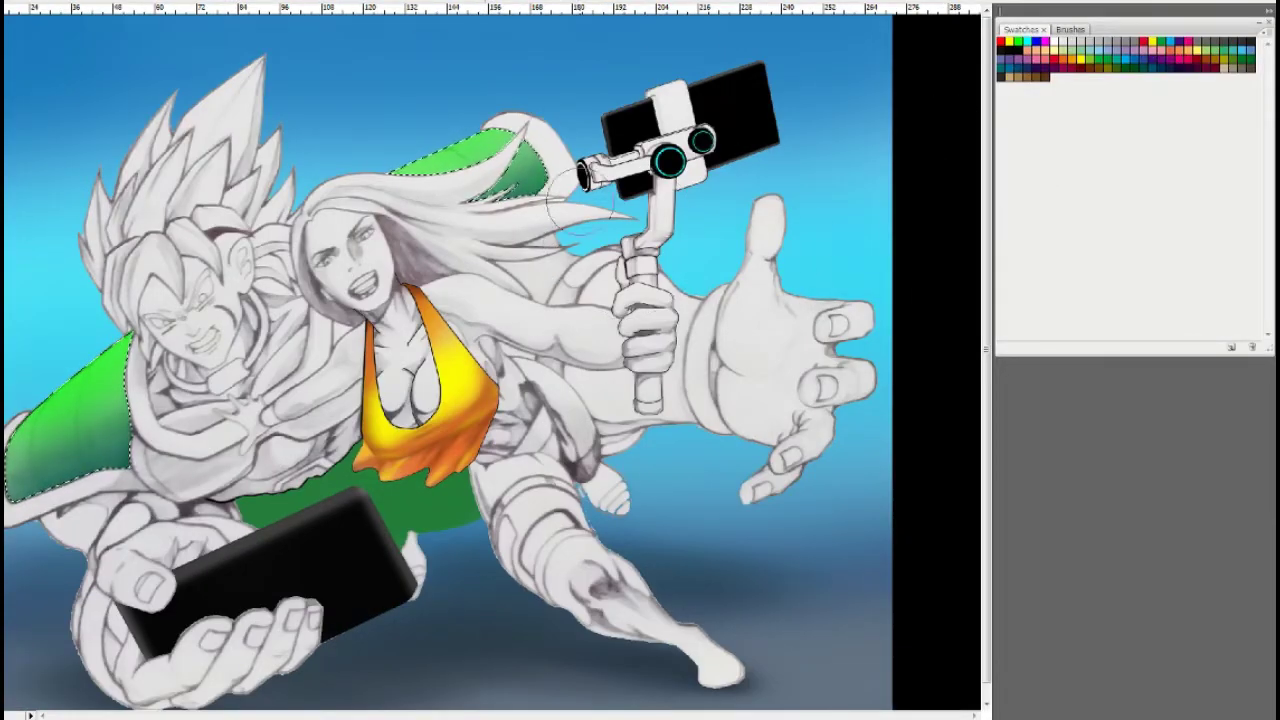
drag(40, 420, 125, 495)
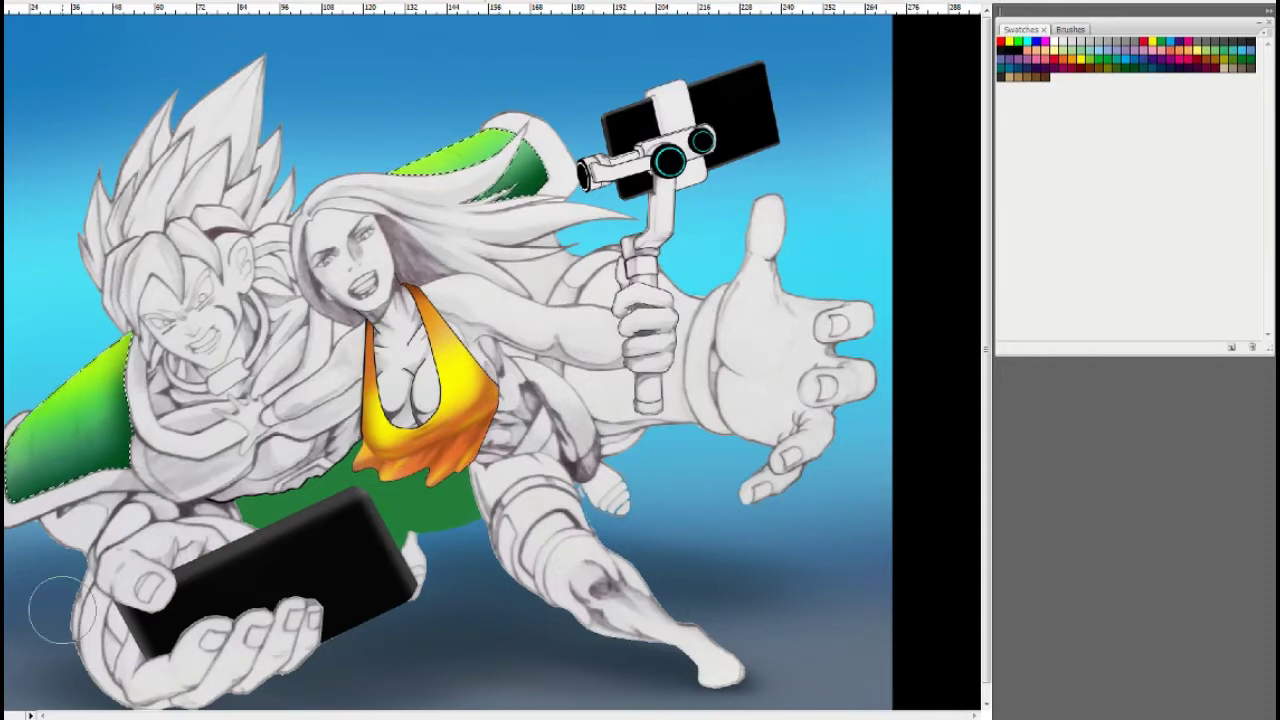
key(ctrl+z)
key(ctrl+d)
Step: Pick a hard brush preset for inking the armour outlines
scroll(54, 484, up, 3)
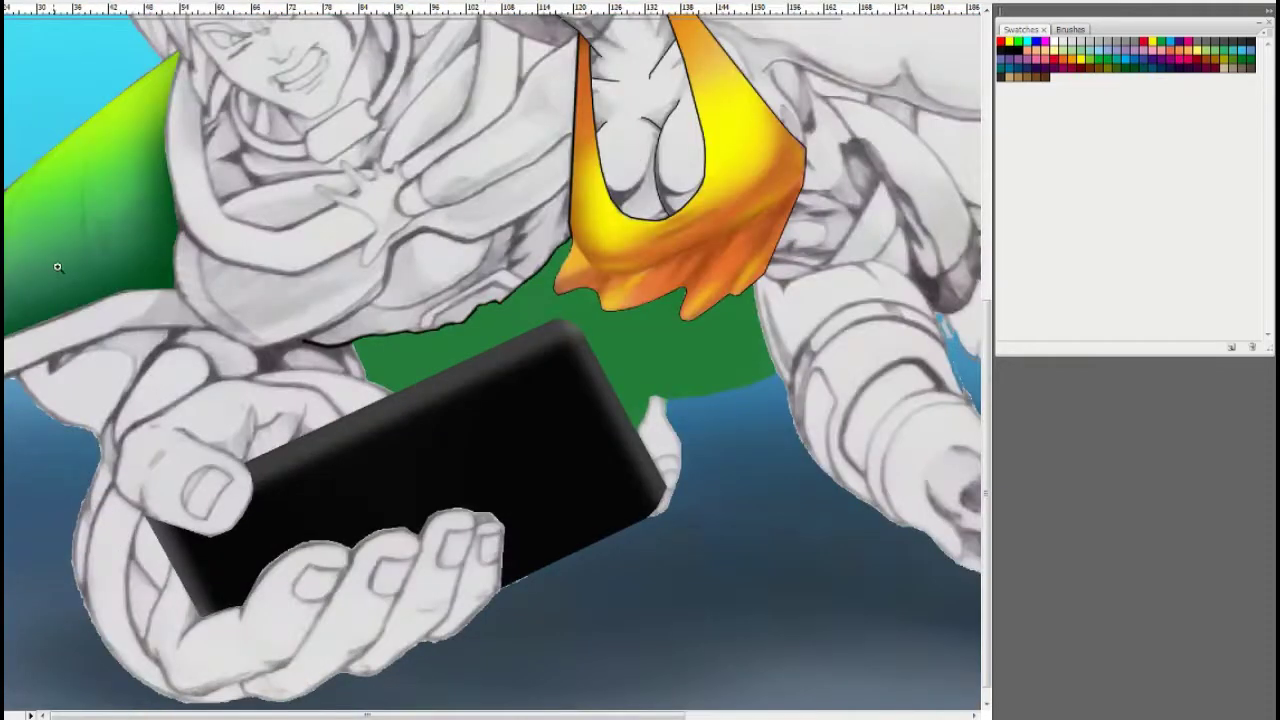
right_click(346, 543)
key(Escape)
scroll(414, 491, up, 3)
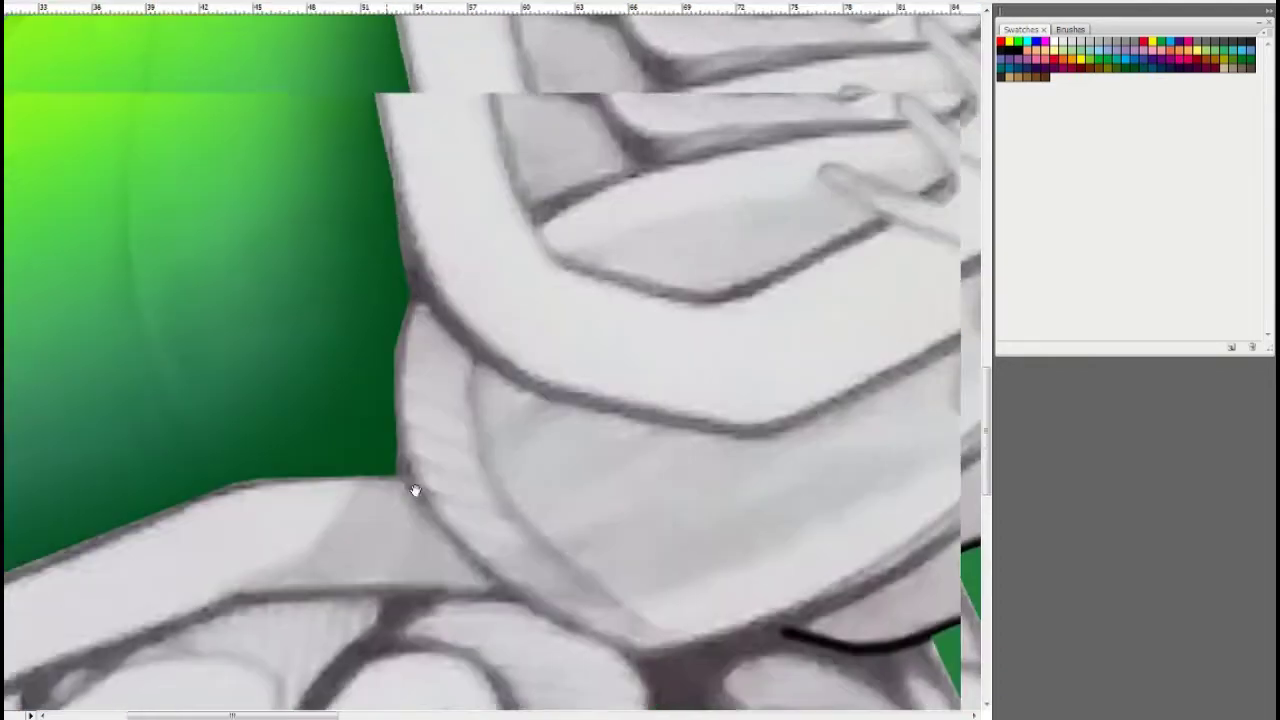
Step: Ink black outlines along the cape's shoulder, right, bottom and left edges
drag(390, 216, 372, 295)
scroll(348, 508, down, 5)
drag(320, 186, 347, 325)
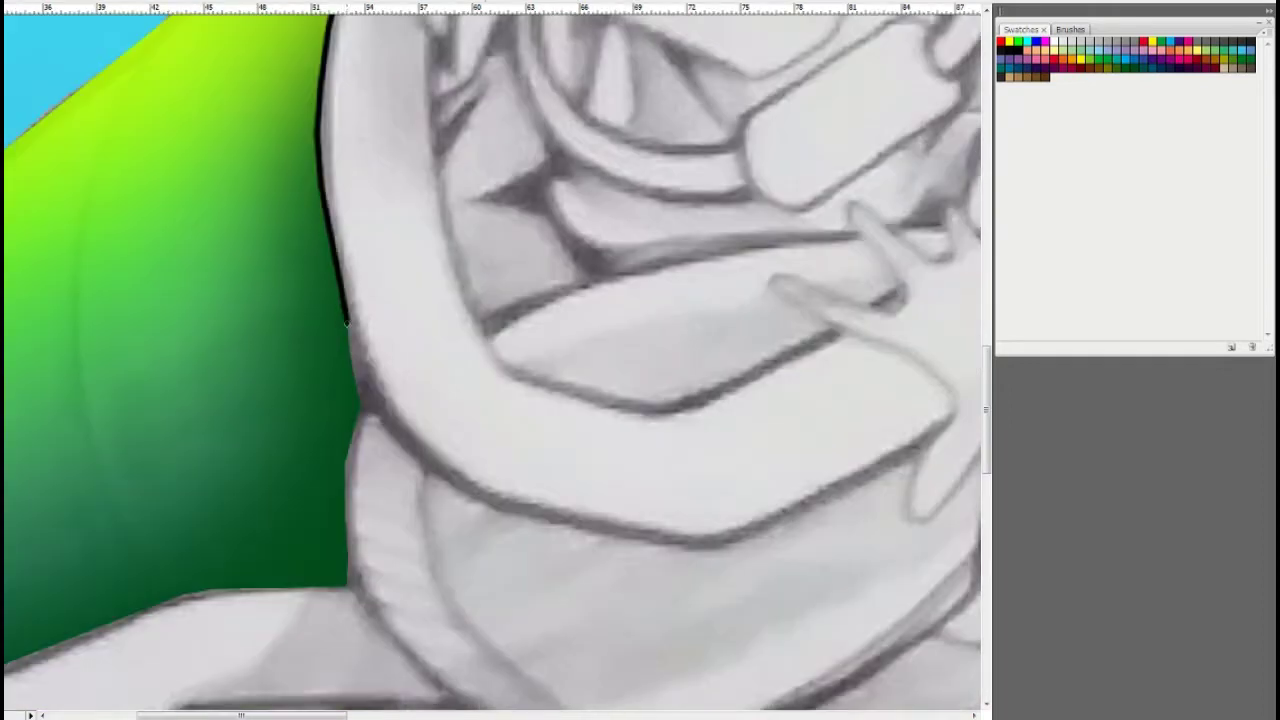
scroll(323, 505, down, 5)
drag(388, 250, 396, 382)
scroll(409, 337, down, 3)
drag(640, 250, 190, 410)
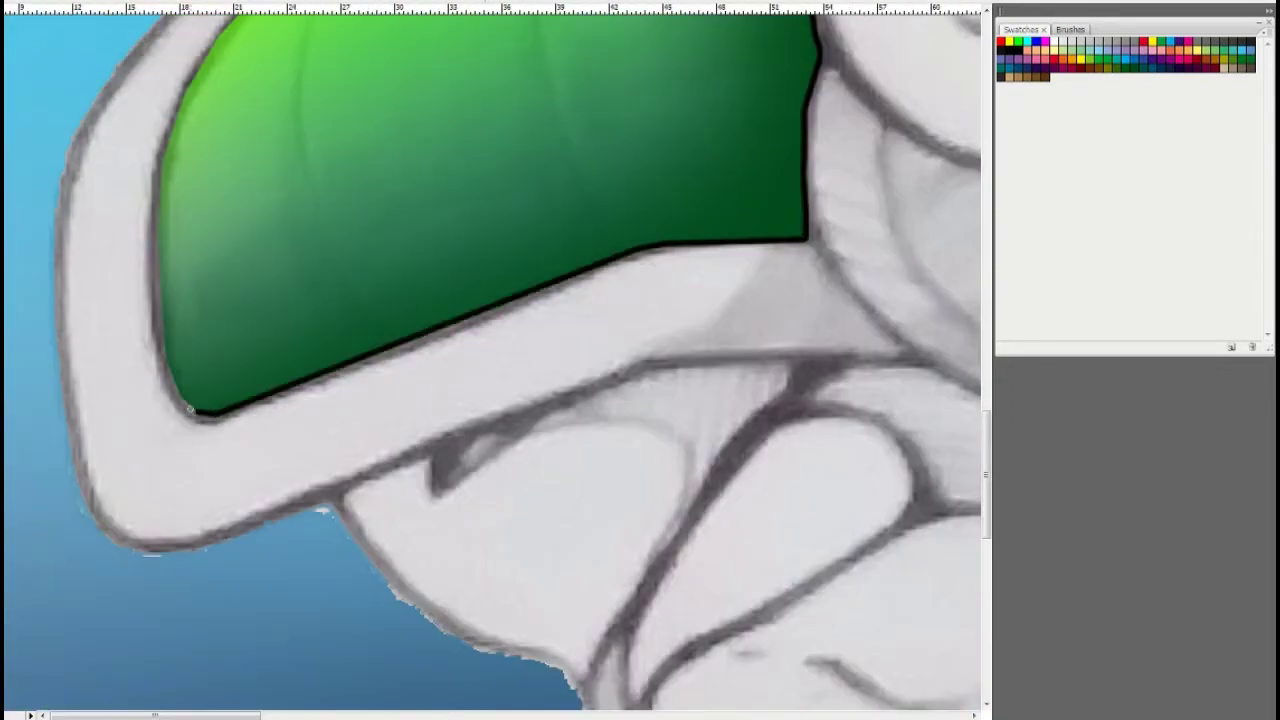
scroll(185, 400, up, 3)
drag(166, 350, 186, 310)
scroll(200, 330, up, 2)
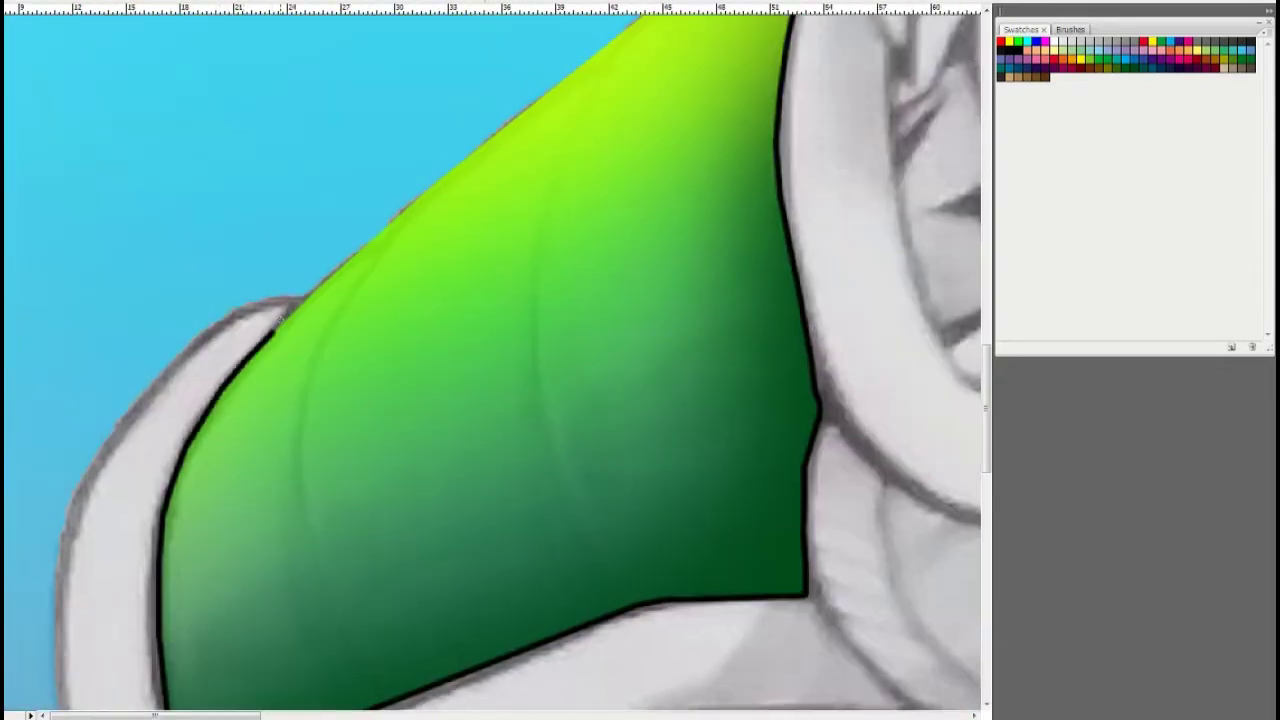
scroll(490, 360, up, 4)
key(ctrl+z)
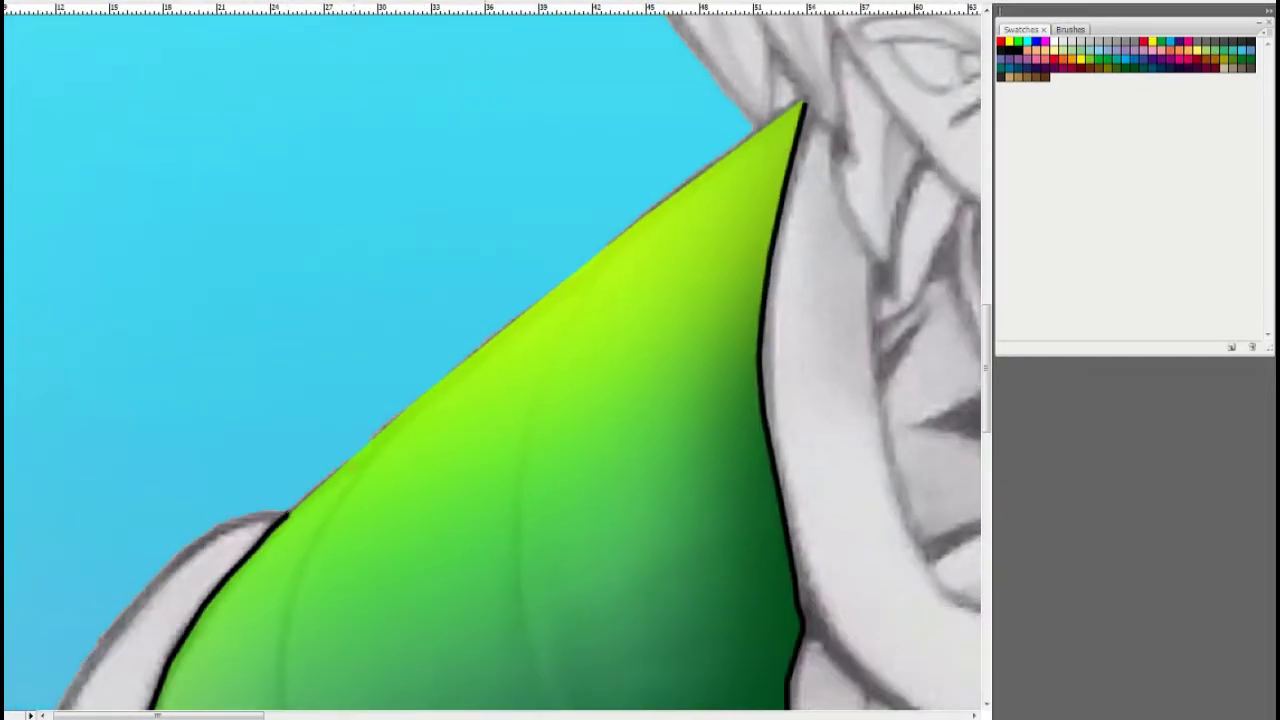
Step: Draw a straight black outline along the back armour's top edge
scroll(562, 283, up, 4)
scroll(481, 421, right, 3)
drag(577, 482, 175, 328)
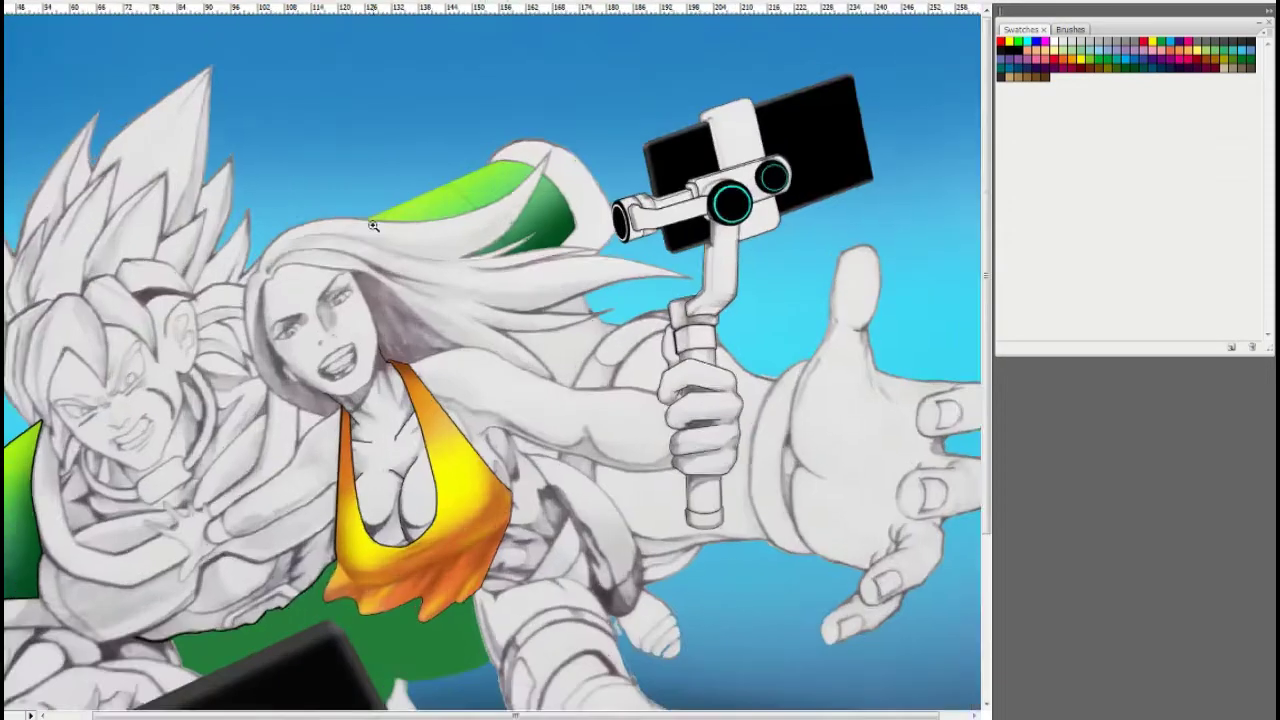
drag(680, 104, 738, 92)
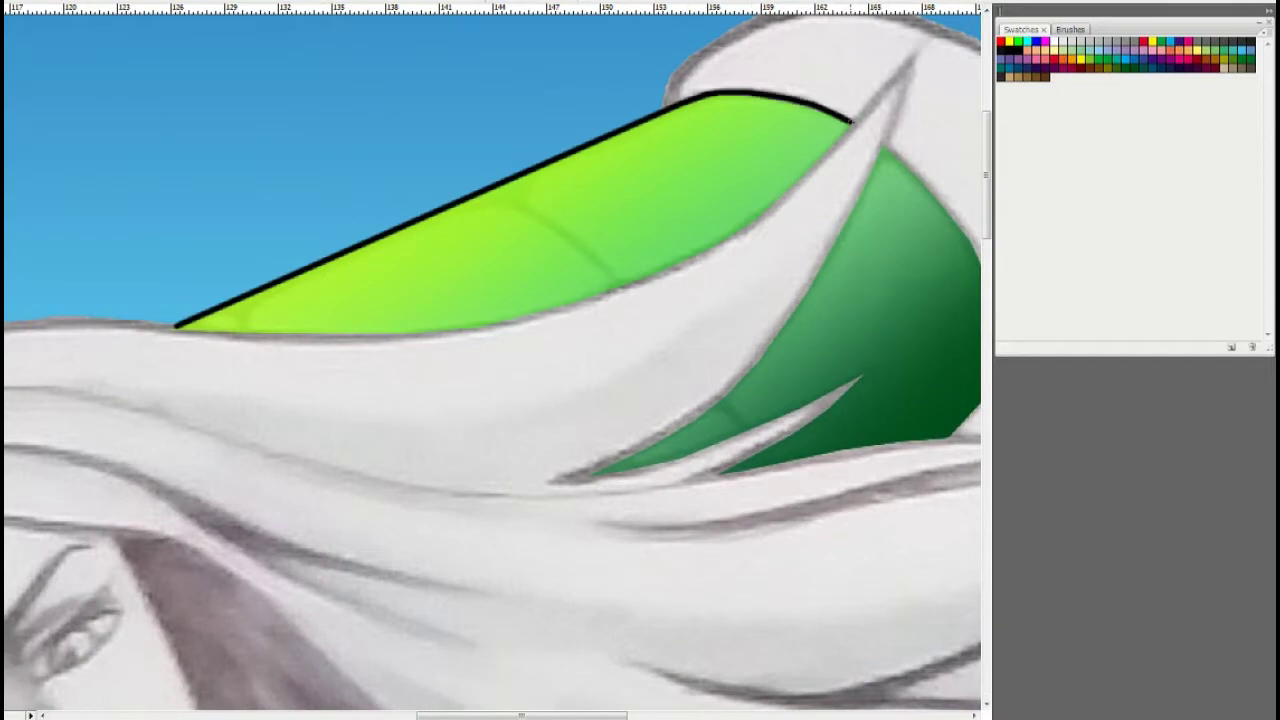
drag(850, 120, 868, 105)
scroll(757, 264, up, 3)
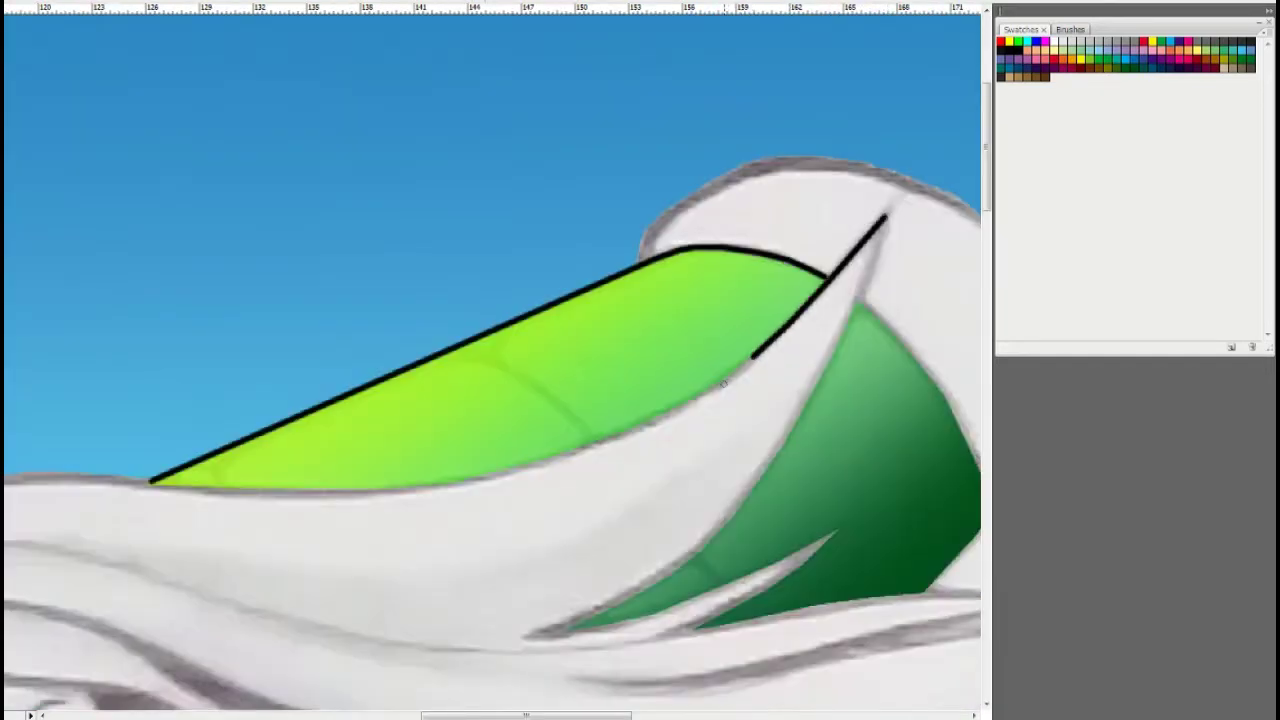
scroll(360, 490, right, 3)
key(ctrl+z)
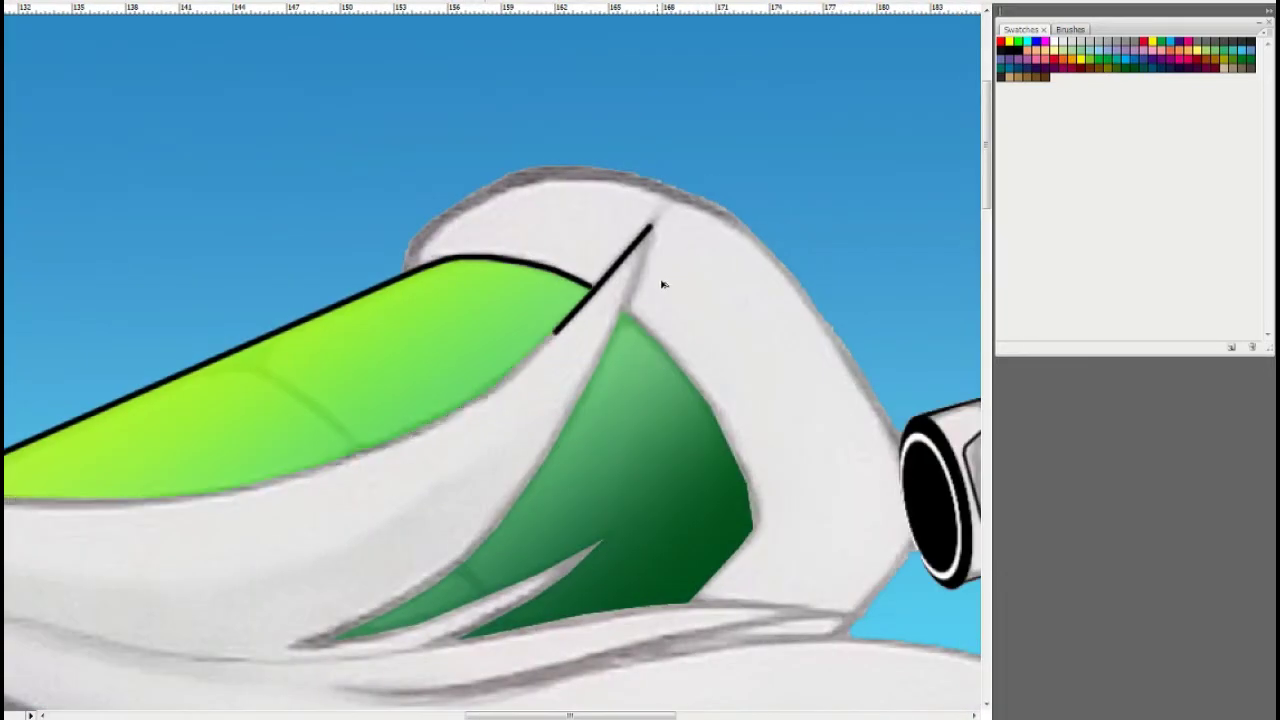
scroll(76, 500, left, 5)
Step: Outline the armour's lower edge and the adjoining hair contour in black
drag(562, 440, 440, 437)
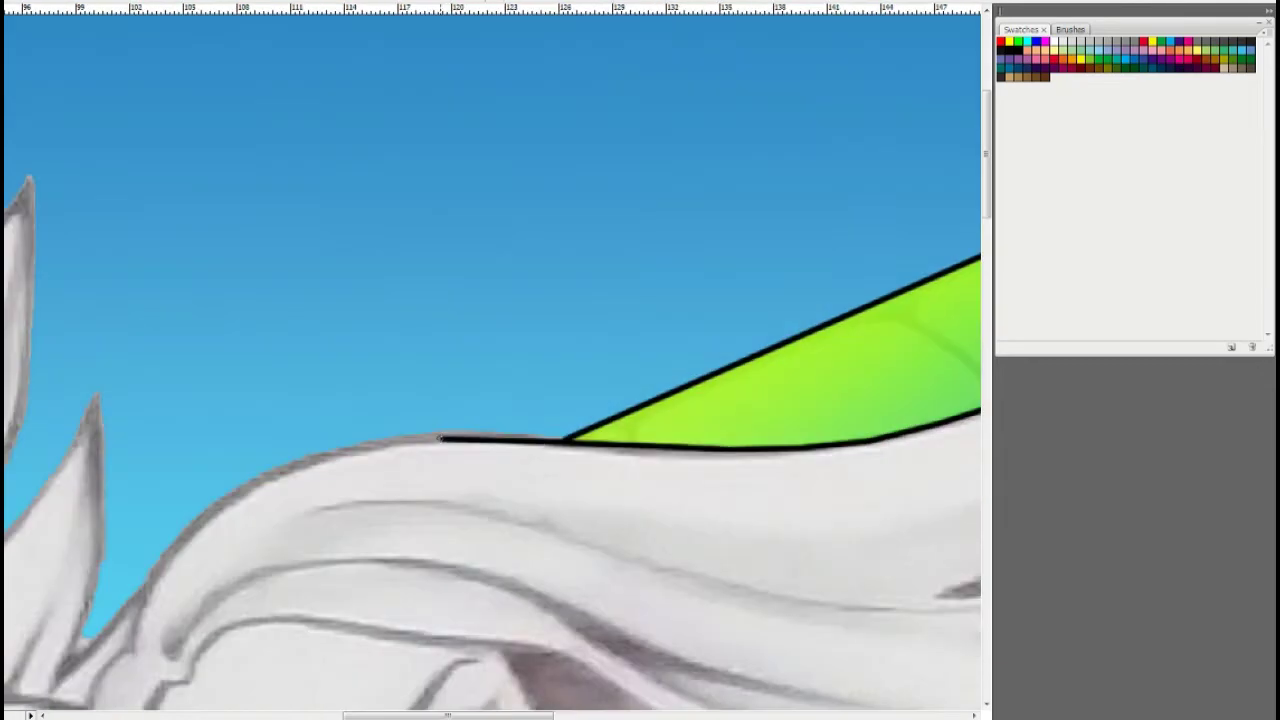
drag(280, 467, 242, 488)
scroll(280, 467, down, 5)
scroll(280, 467, left, 3)
drag(380, 226, 290, 330)
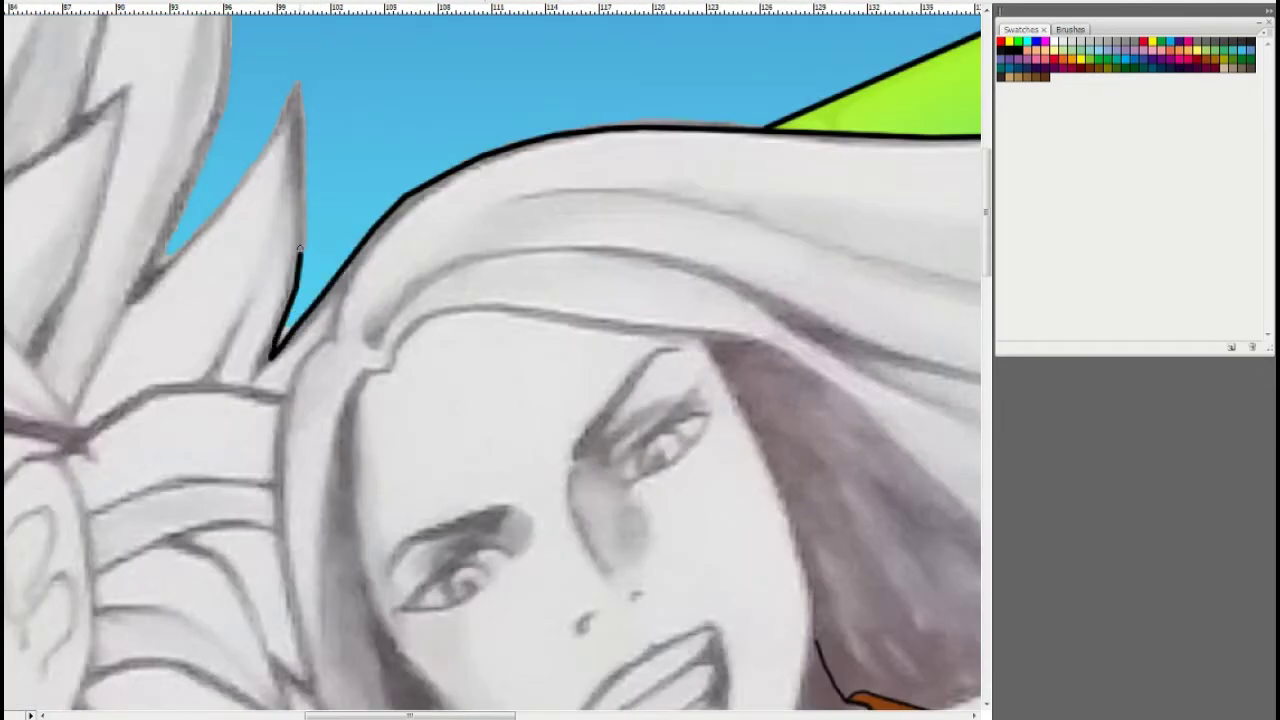
scroll(154, 272, right, 10)
scroll(483, 538, up, 3)
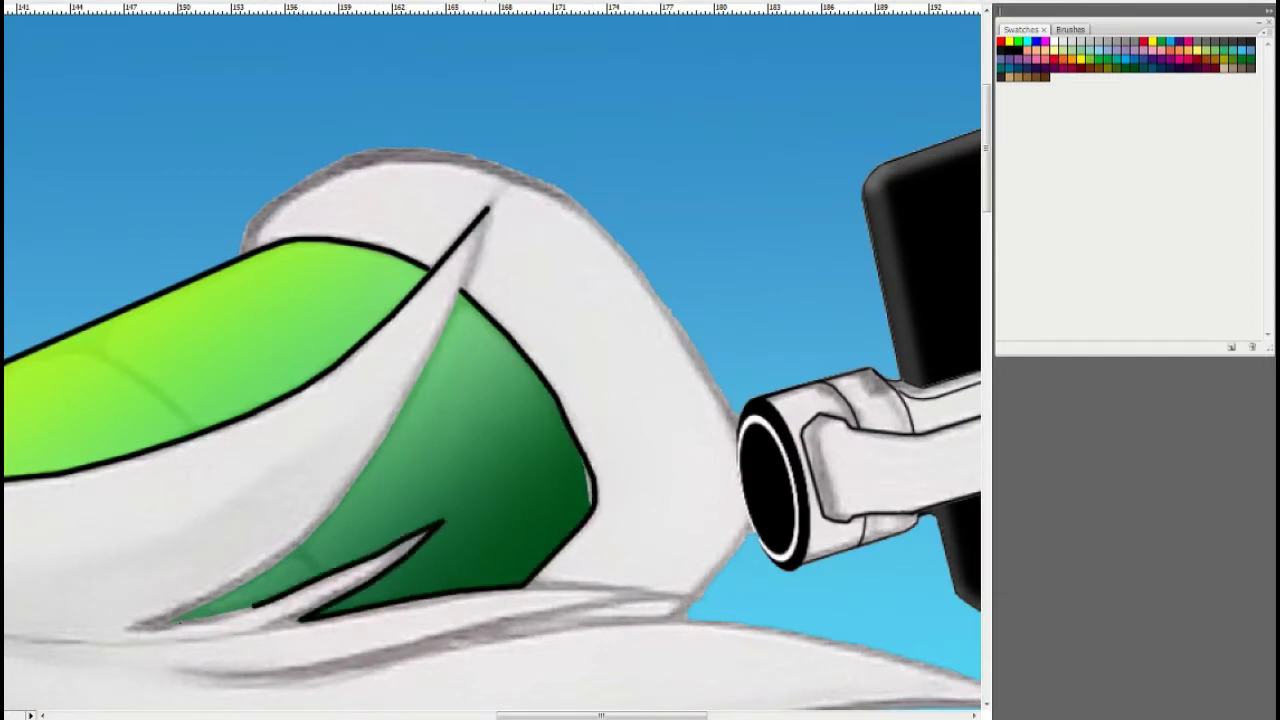
Step: With a larger brush, draw three dark-green fold lines down the shoulder armour
right_click(586, 500)
key(Return)
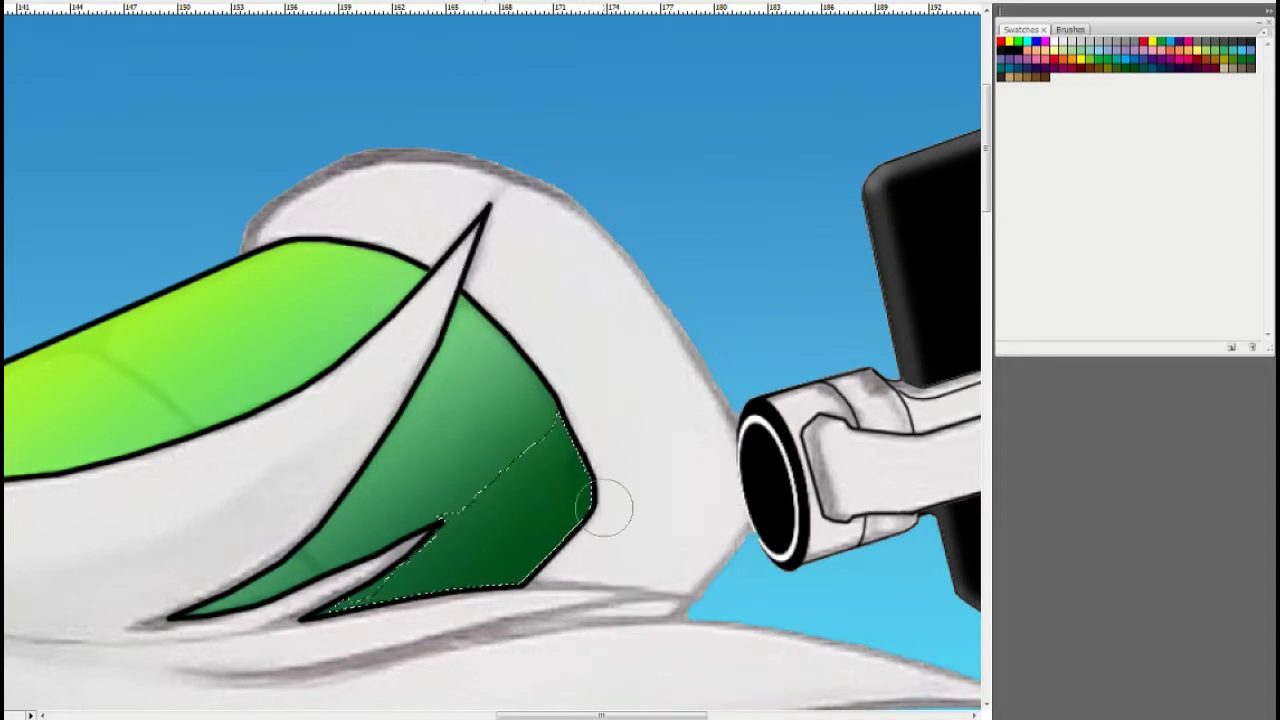
key(ctrl+plus)
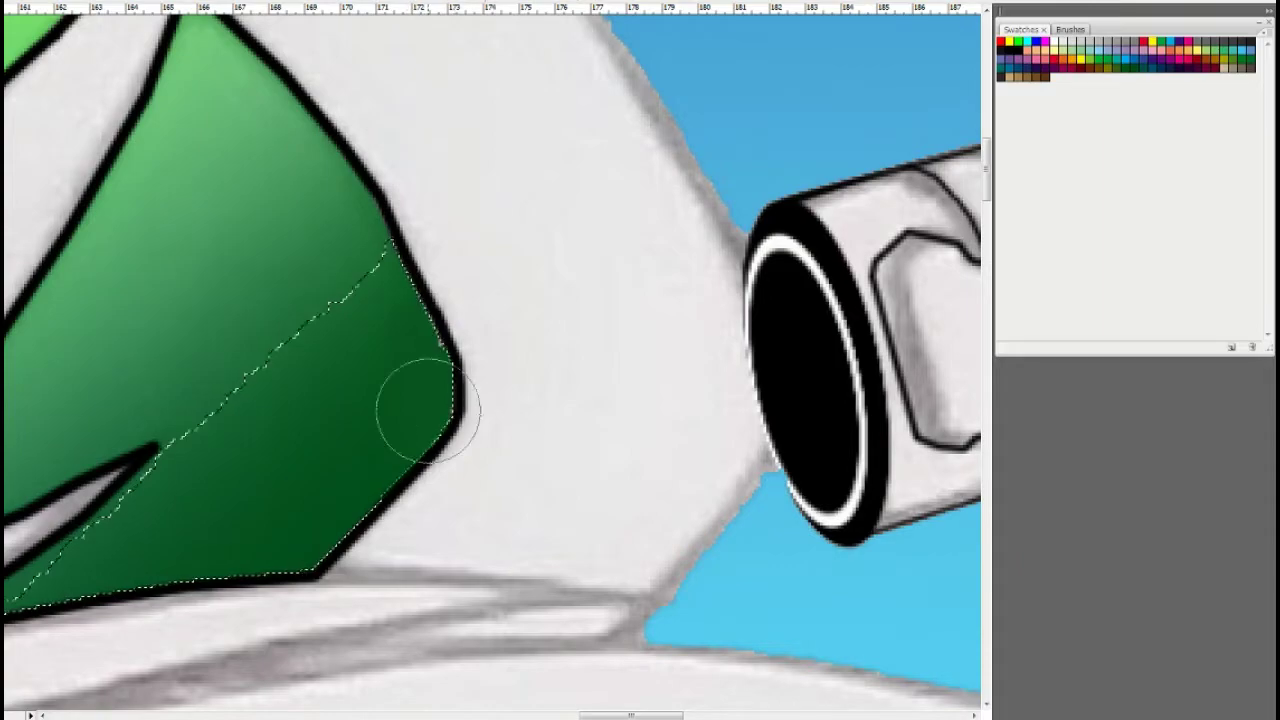
key(ctrl+0)
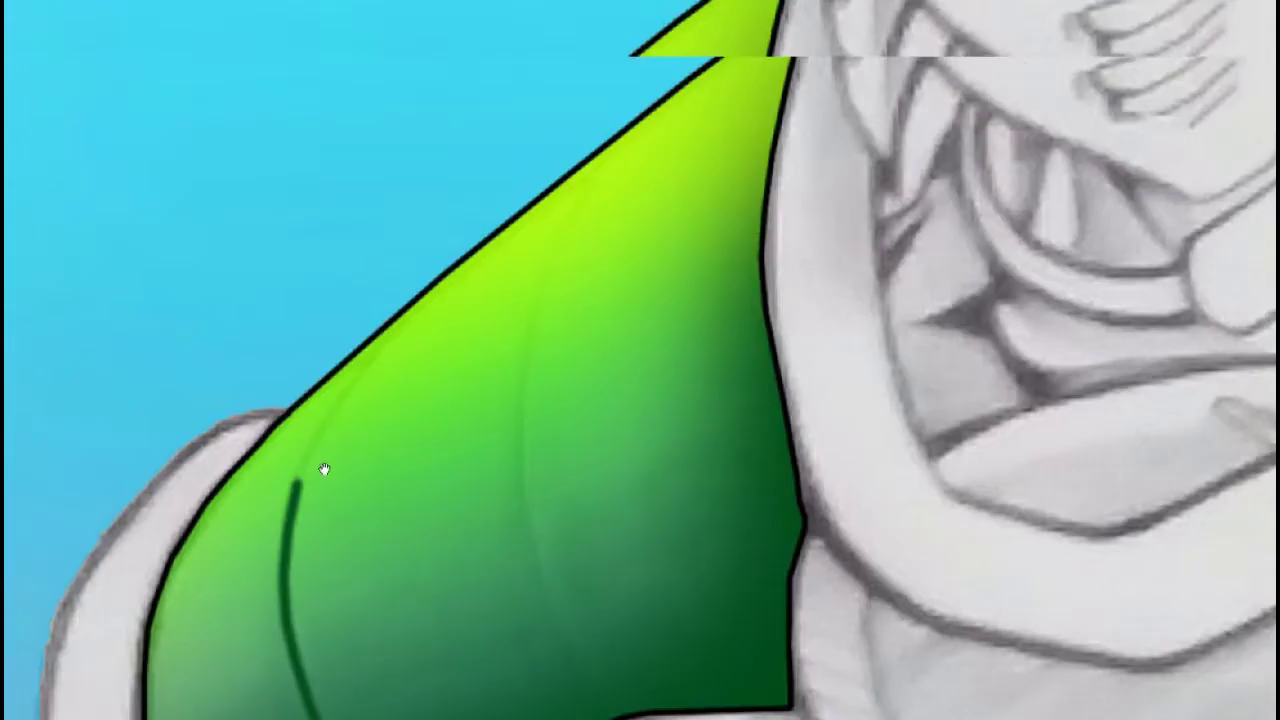
drag(296, 482, 365, 368)
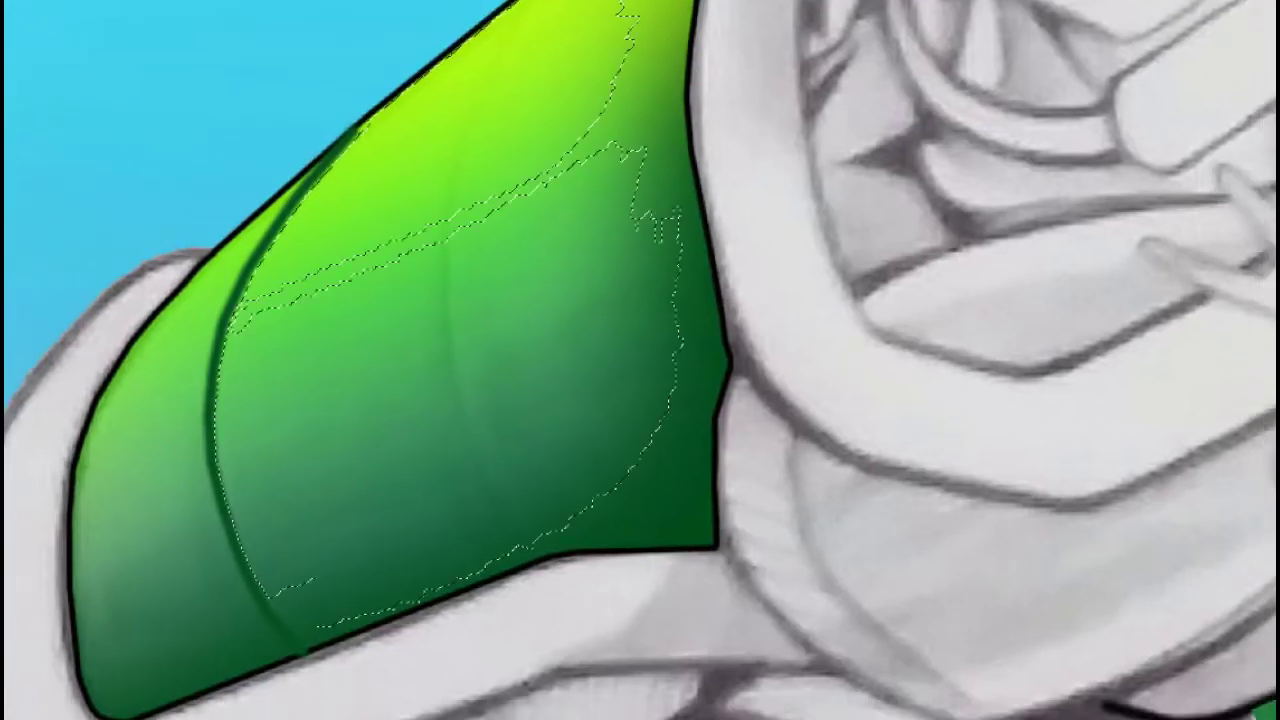
drag(483, 484, 518, 536)
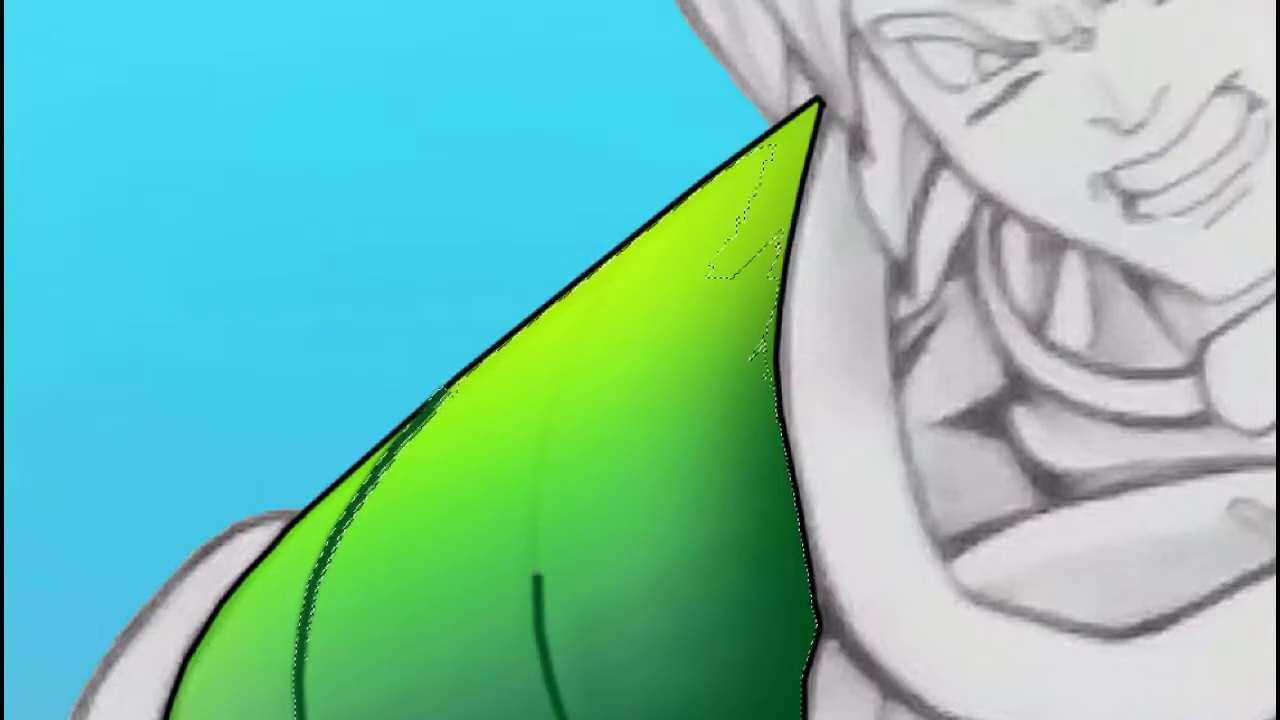
mouse_move(538, 600)
mouse_down()
mouse_move(580, 334)
mouse_move(630, 245)
mouse_up()
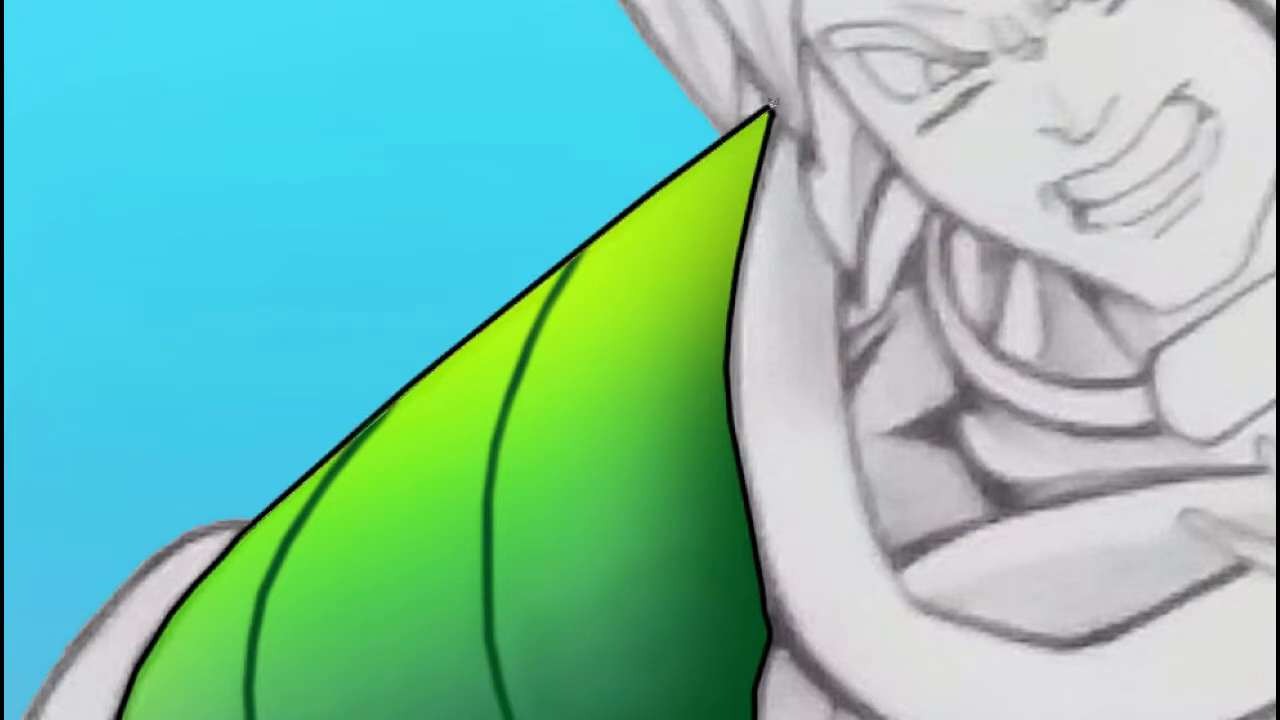
Step: Lasso-select the green shoulder pad along its right and bottom edges
click(726, 337)
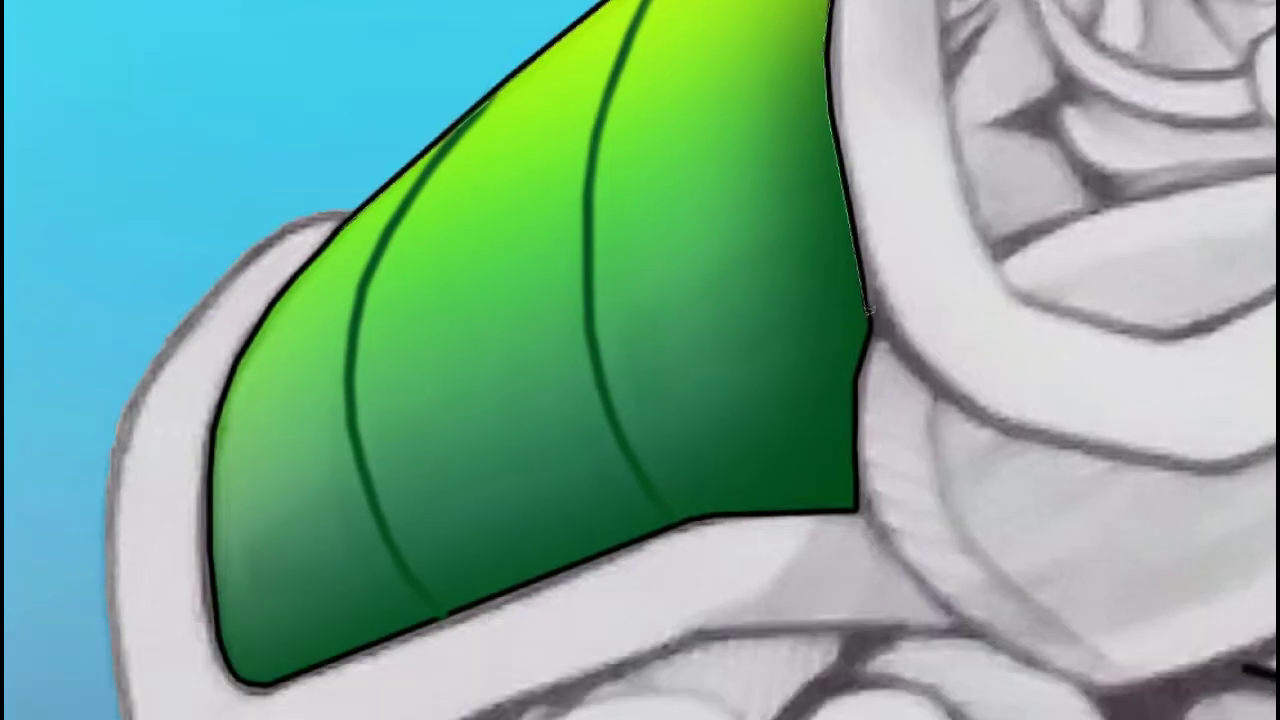
click(693, 509)
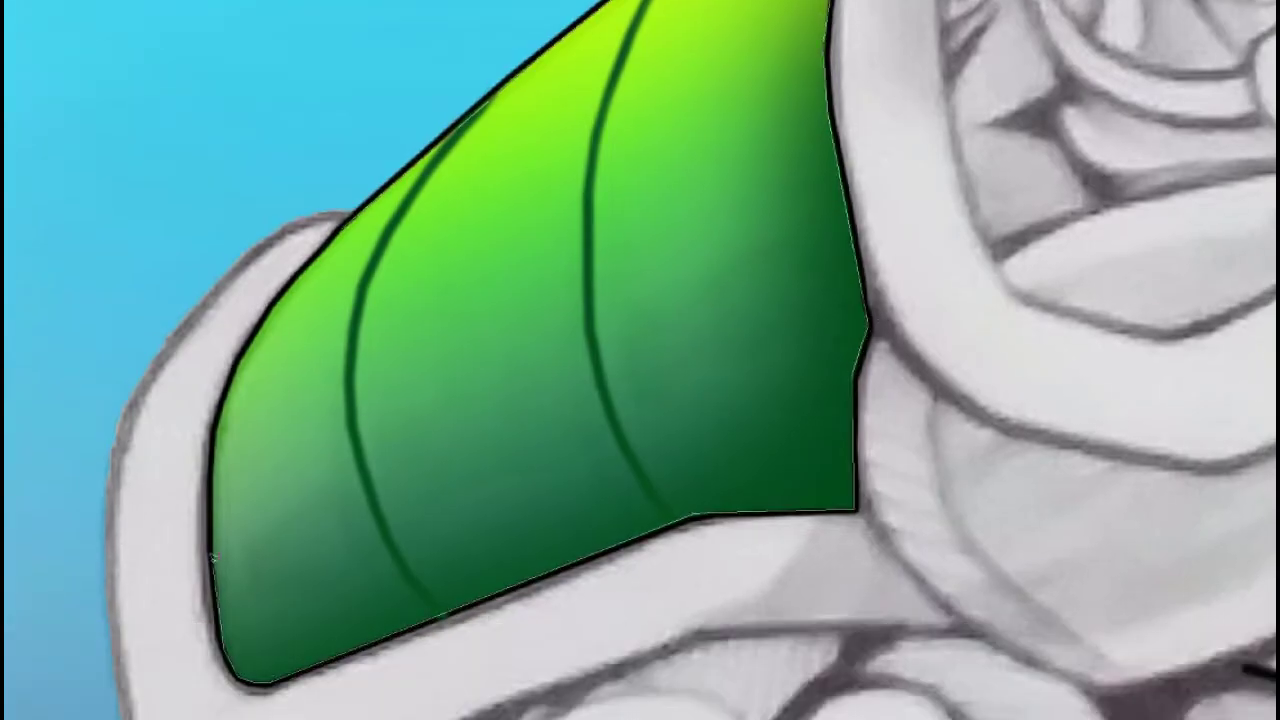
click(255, 680)
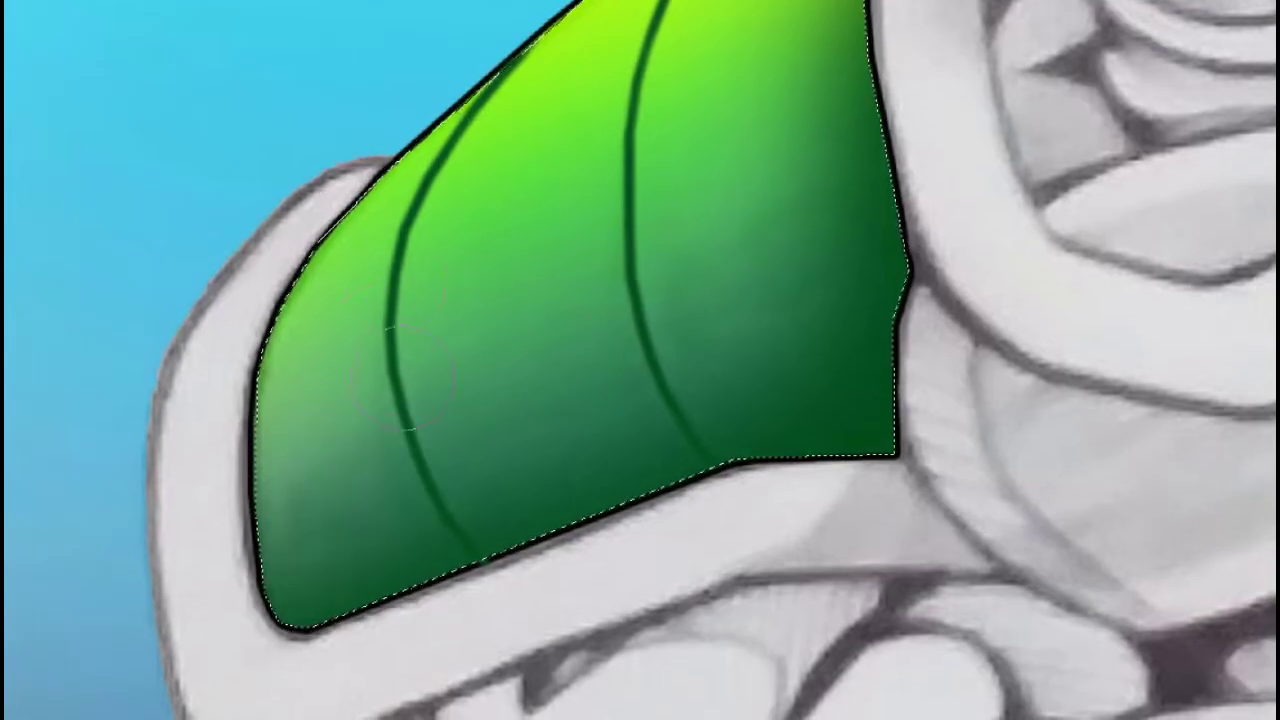
Step: Switch to the Brush, show the brush settings and enlarge the brush to 40 px
key(b)
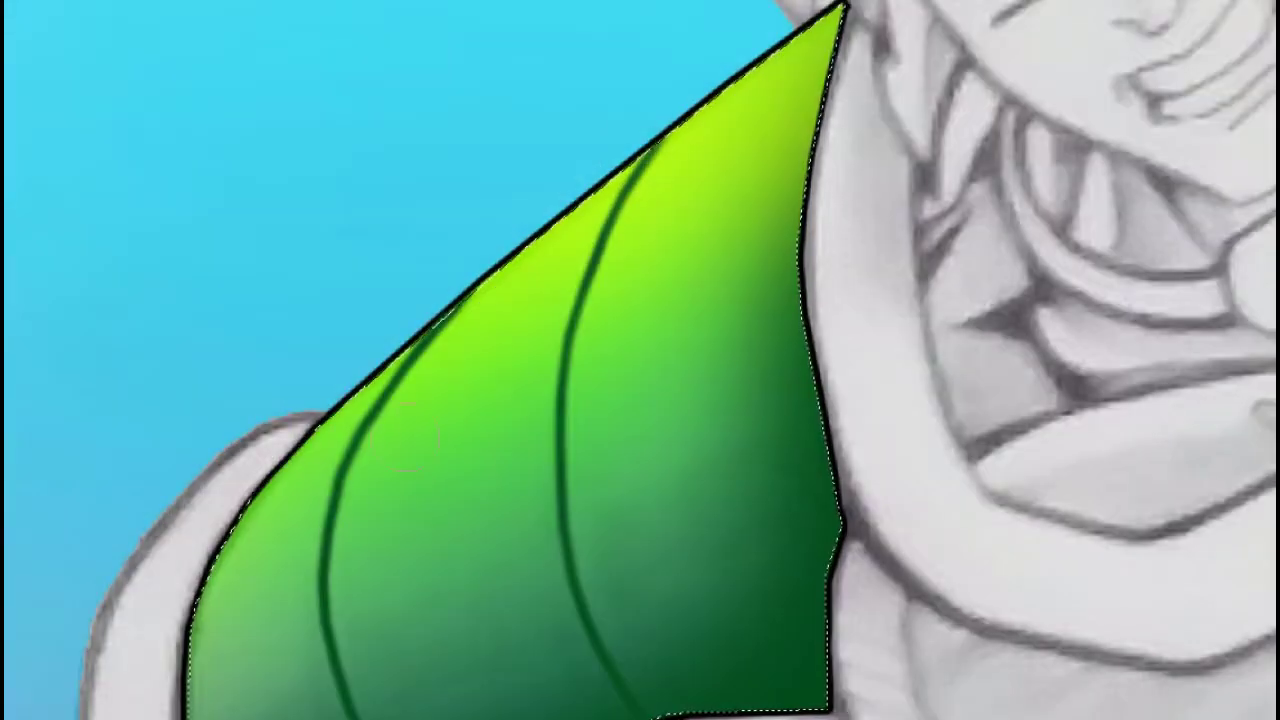
scroll(400, 430, down, 1)
scroll(486, 420, down, 2)
scroll(486, 430, down, 3)
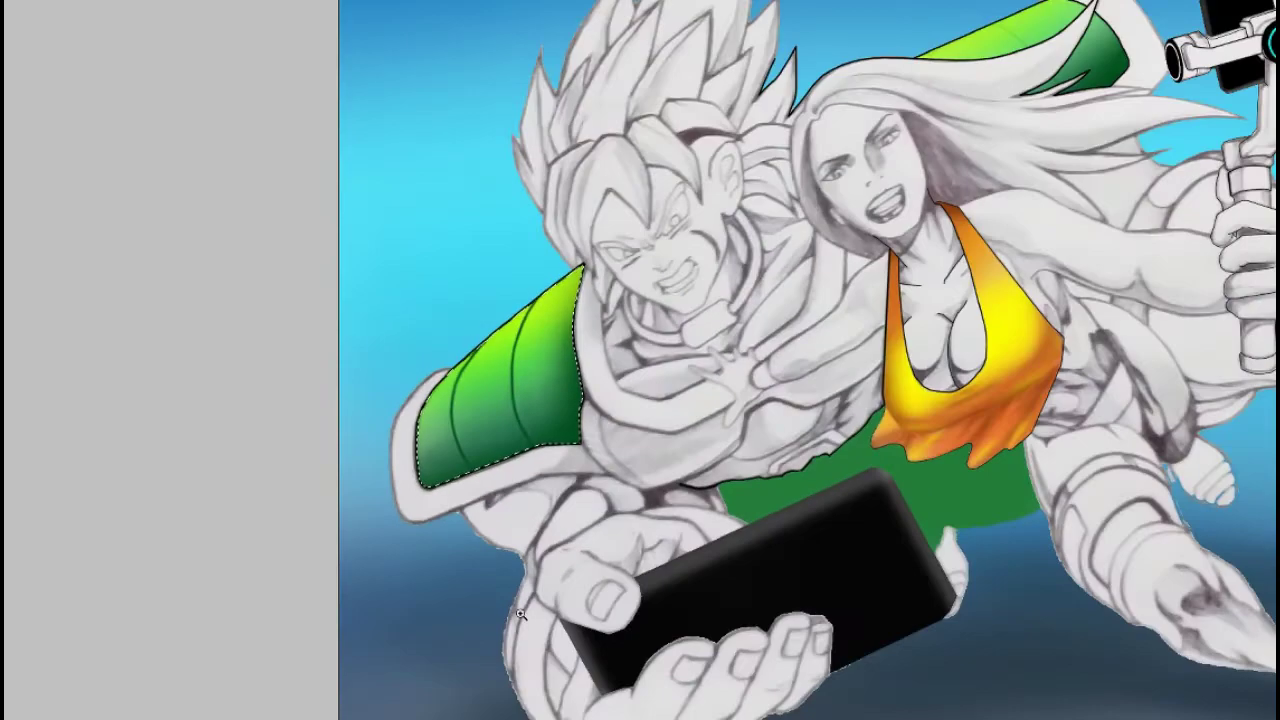
scroll(487, 453, down, 2)
scroll(487, 453, up, 4)
key(F5)
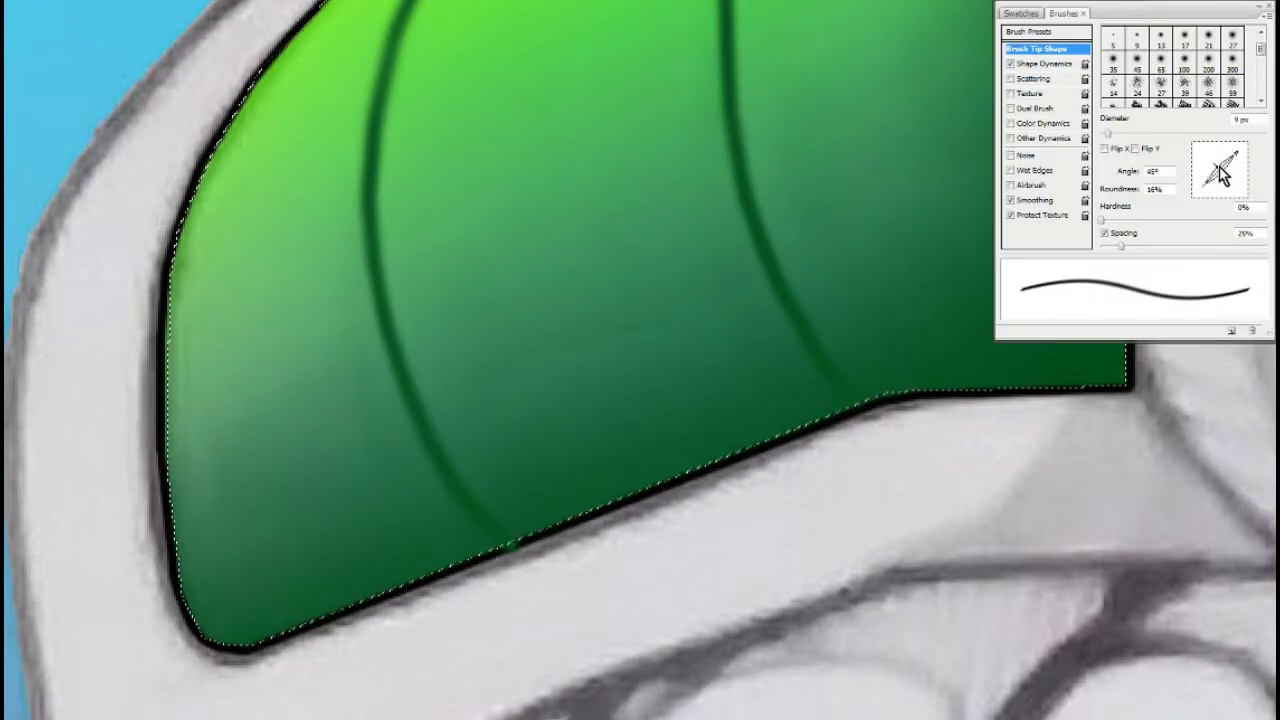
key(bracketright)
key(bracketright)
key(bracketright)
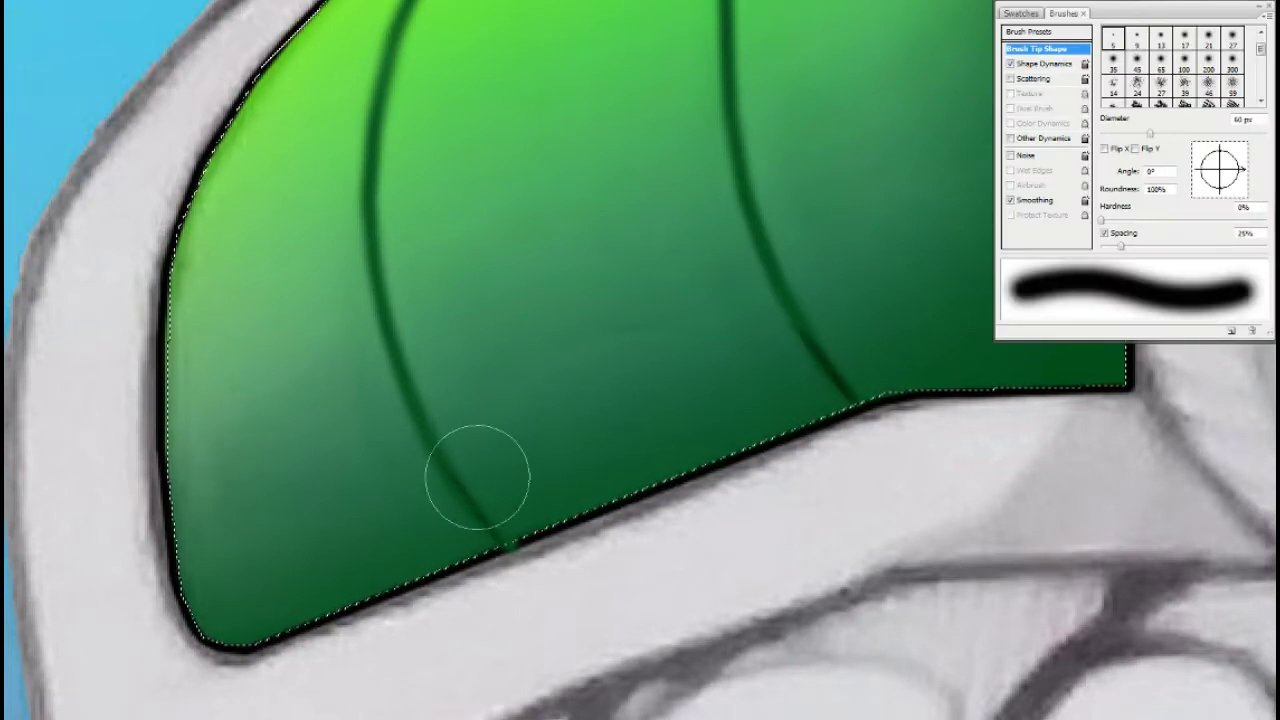
Step: Shrink the brush for fine lines and bring up the colour swatches
scroll(671, 508, down, 4)
scroll(689, 349, up, 5)
right_click(668, 508)
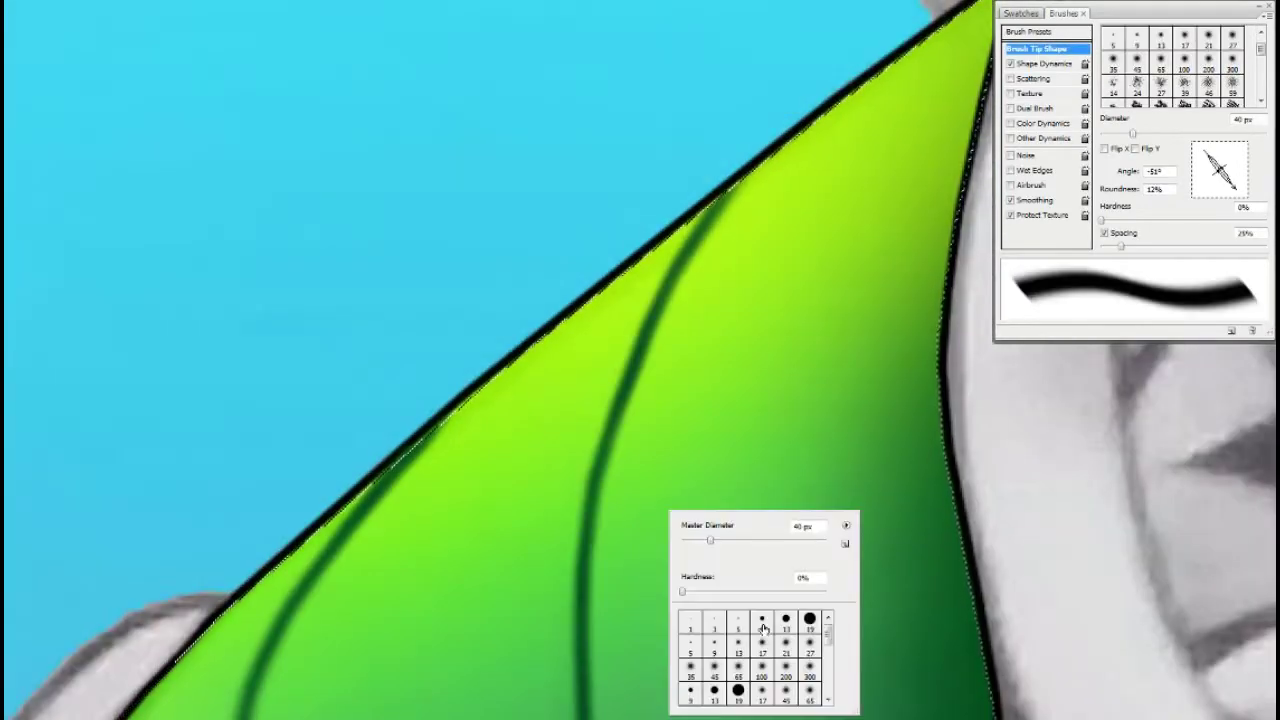
key(Escape)
key(bracketleft)
key(bracketleft)
key(bracketleft)
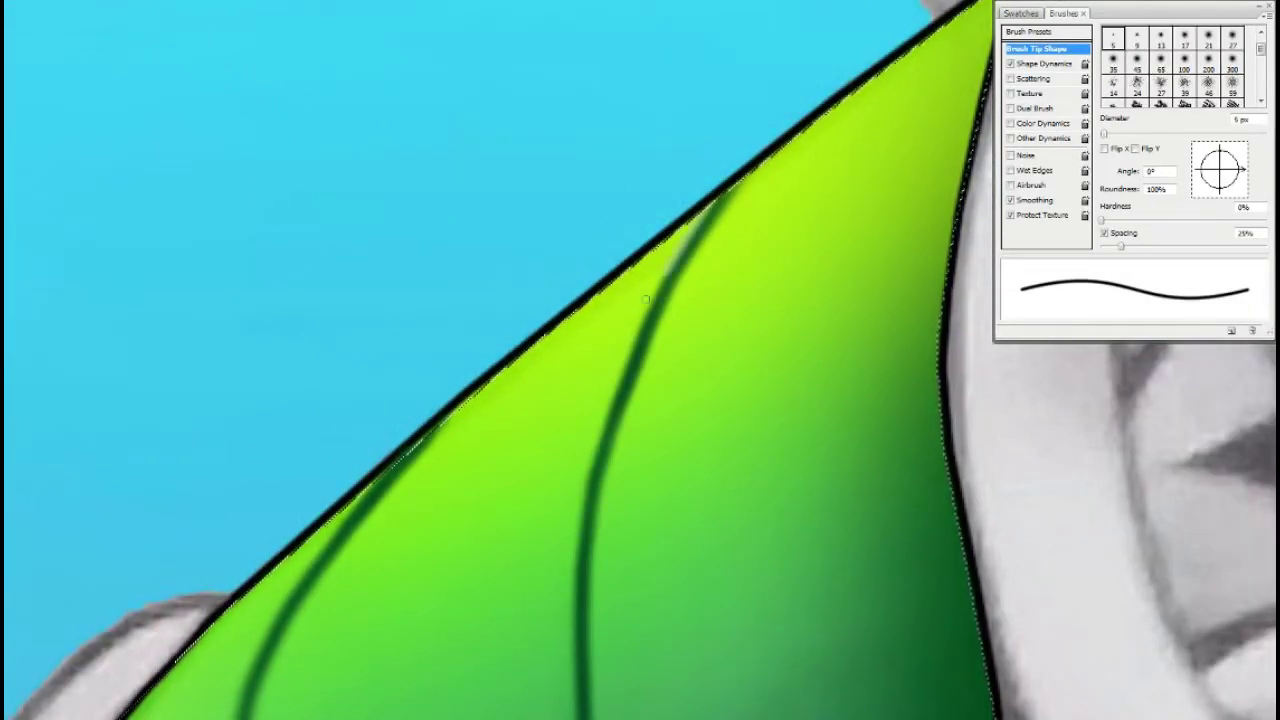
key(F5)
scroll(568, 423, down, 1)
scroll(568, 423, down, 1)
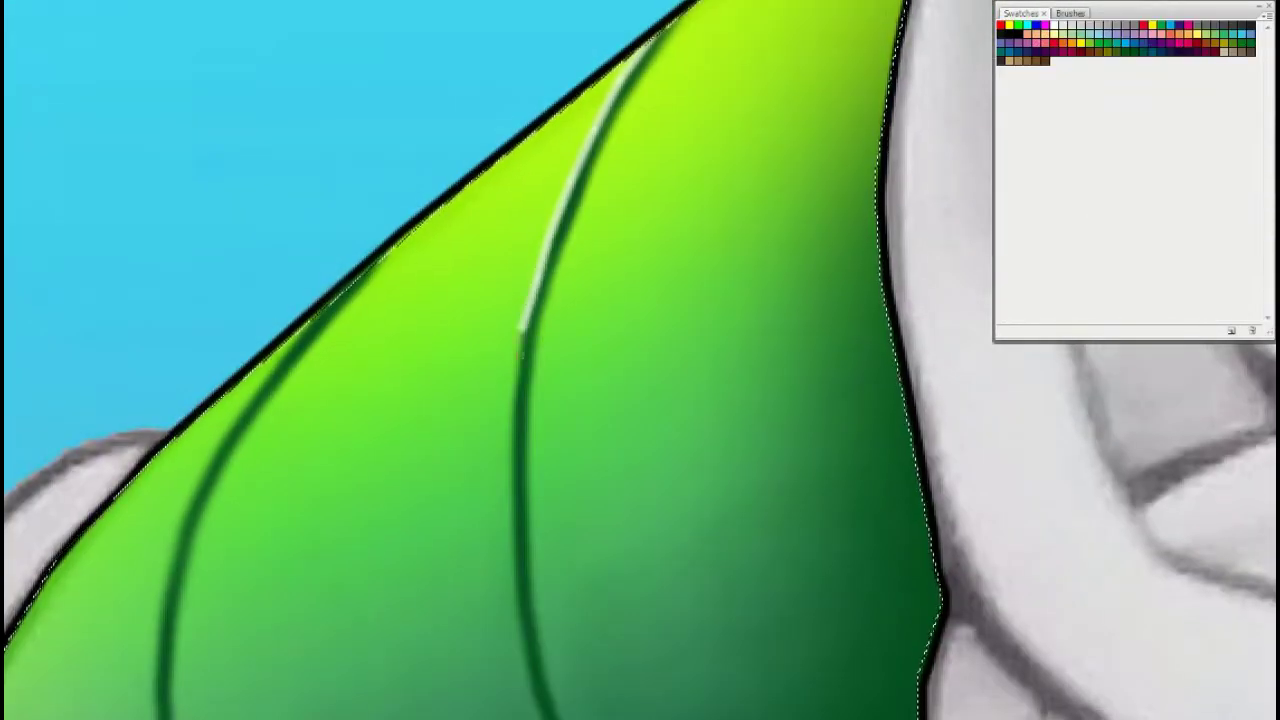
scroll(568, 423, down, 3)
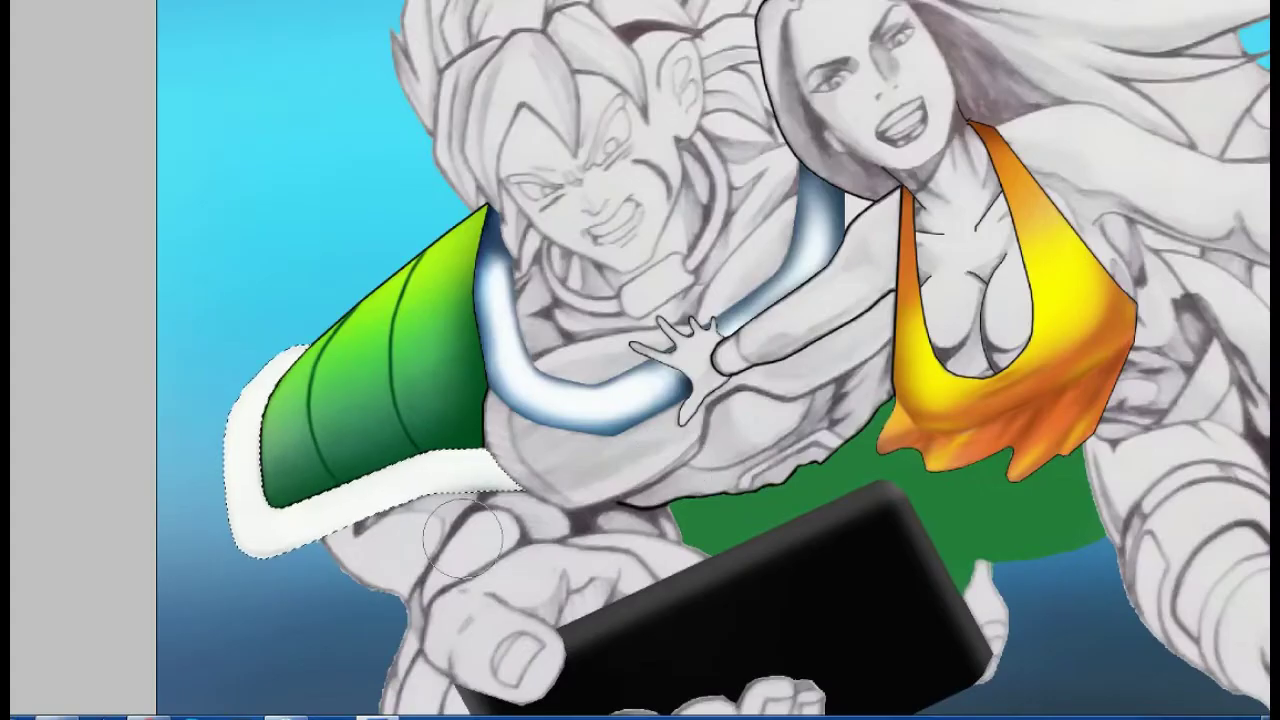
Step: Brush blue-grey along the top, bottom and left edges of the white rim band
drag(236, 380, 470, 440)
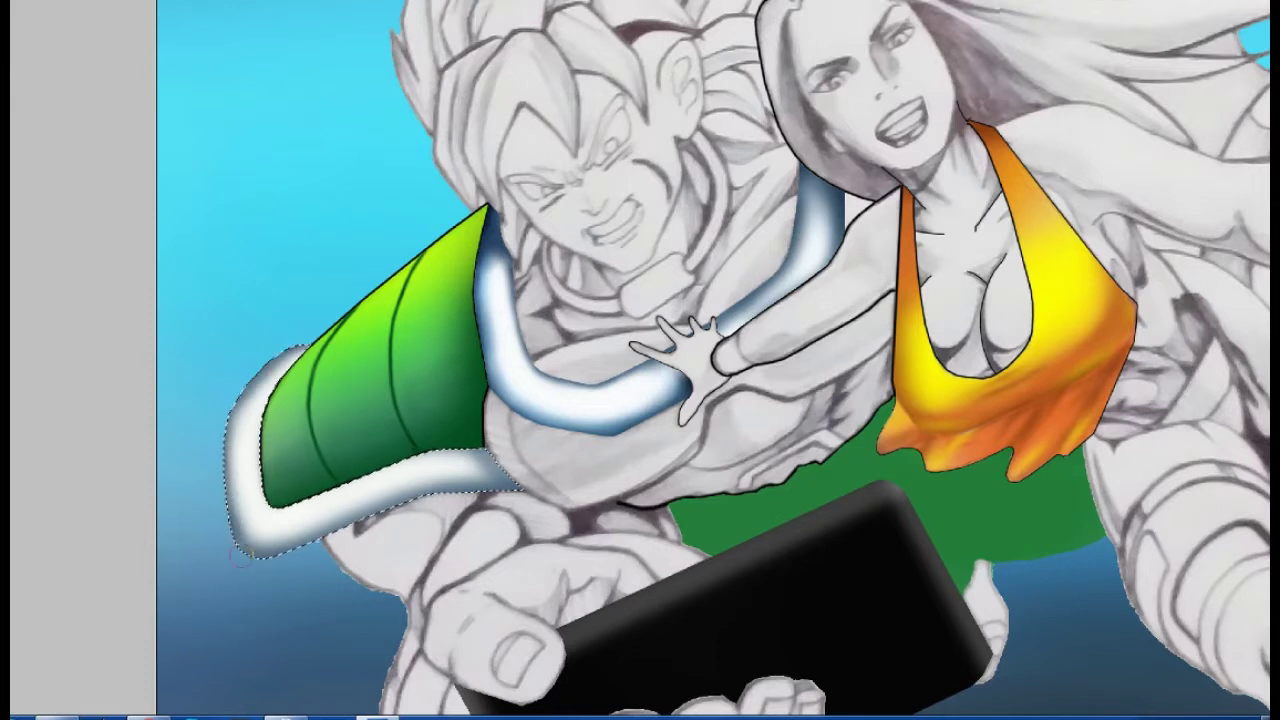
drag(237, 553, 514, 478)
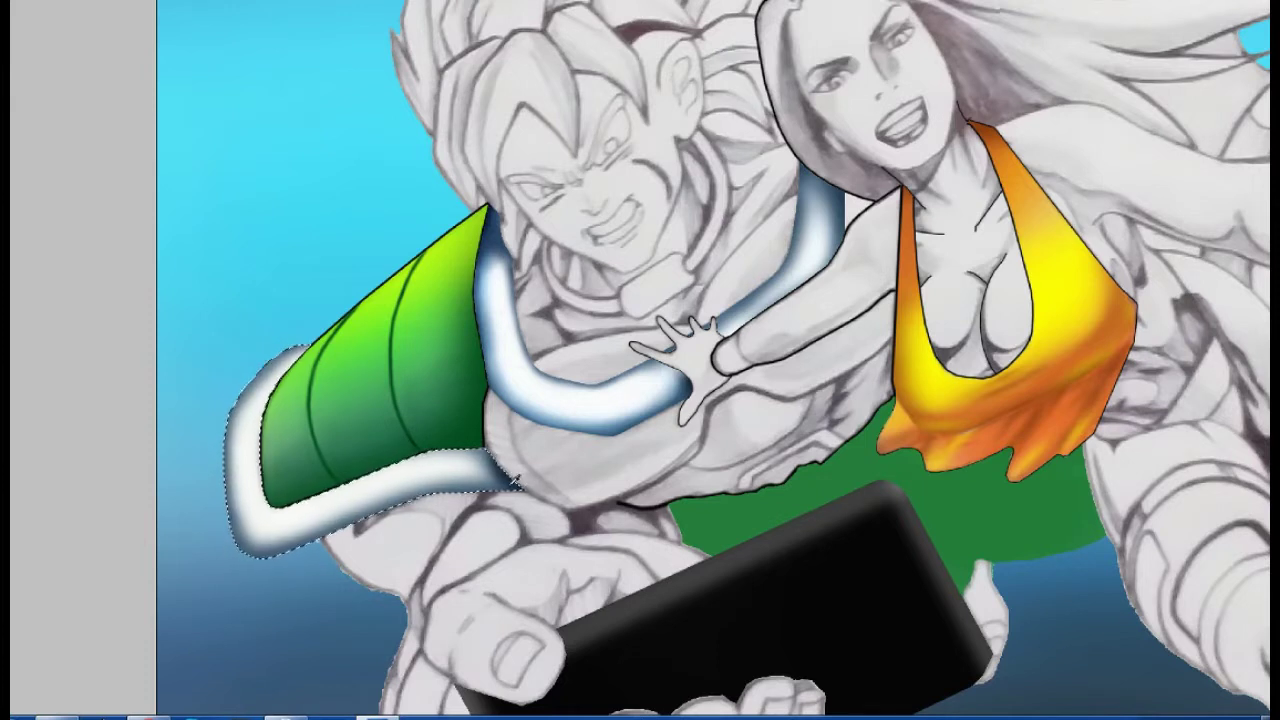
drag(298, 566, 250, 370)
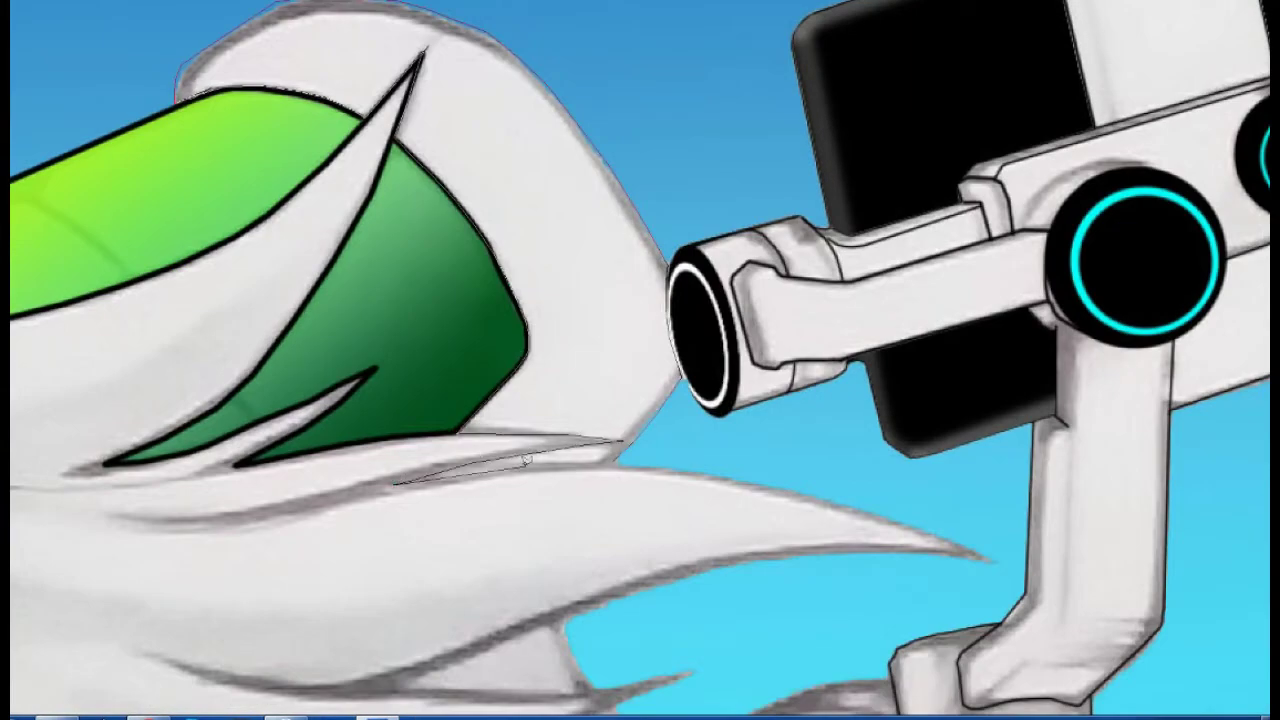
Step: Fit the image in view and brush grey along the upper pad's white rim edges
key(ctrl+0)
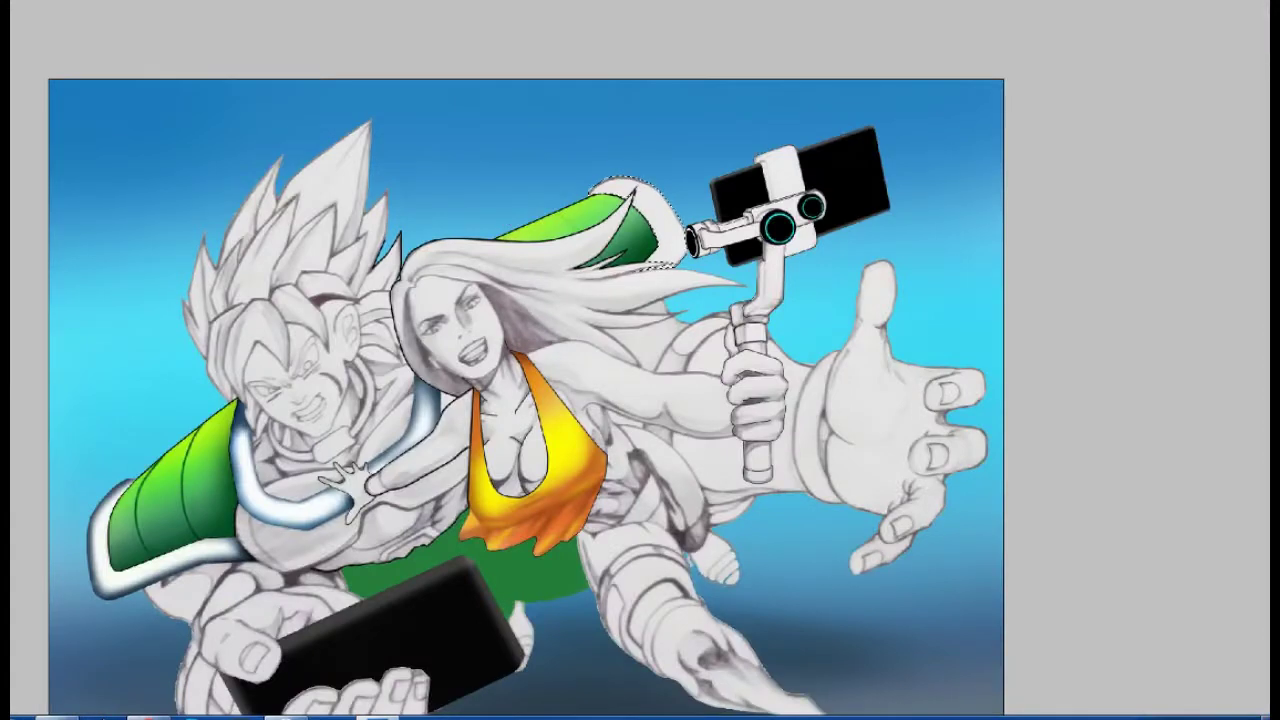
key(F6)
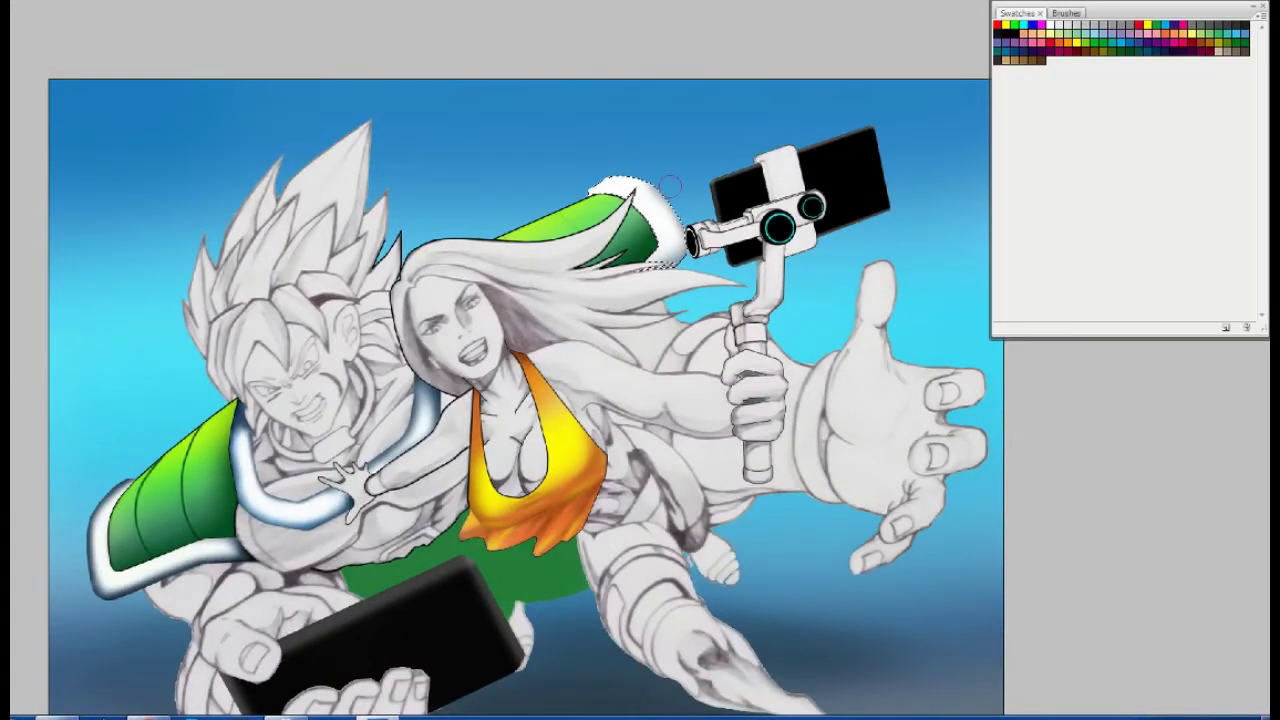
scroll(688, 203, up, 5)
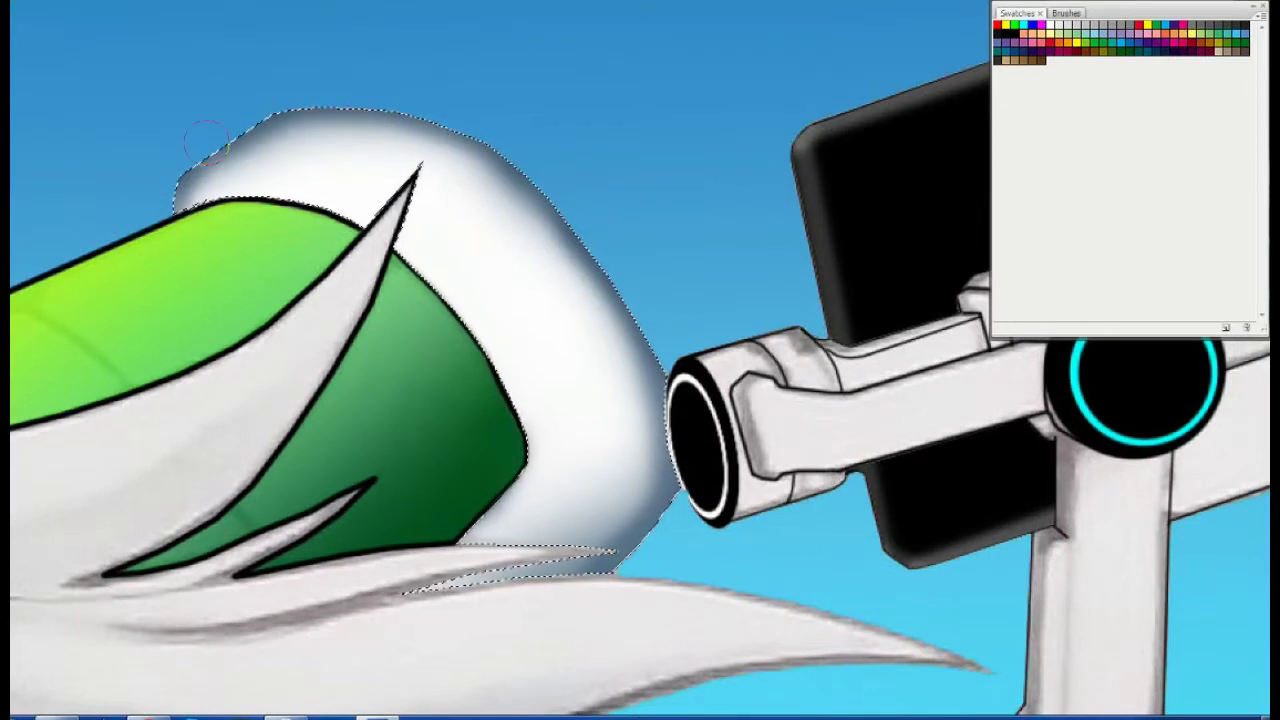
drag(210, 190, 491, 466)
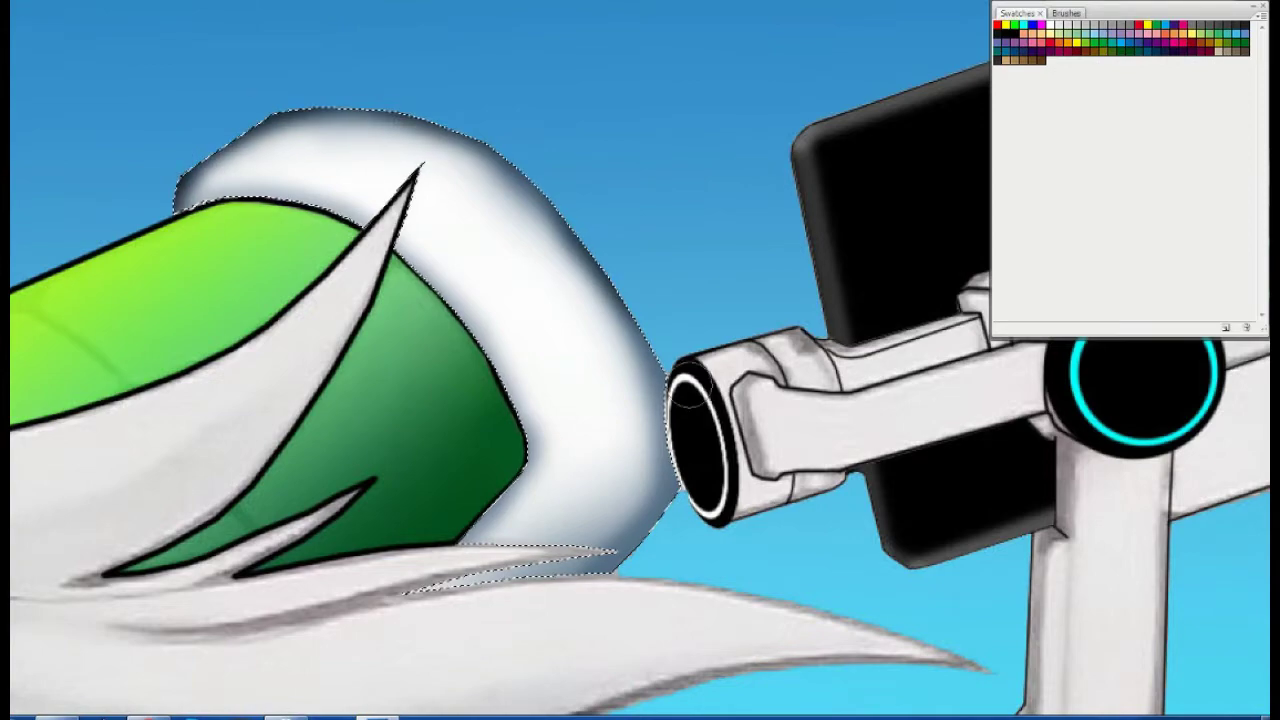
scroll(662, 405, down, 3)
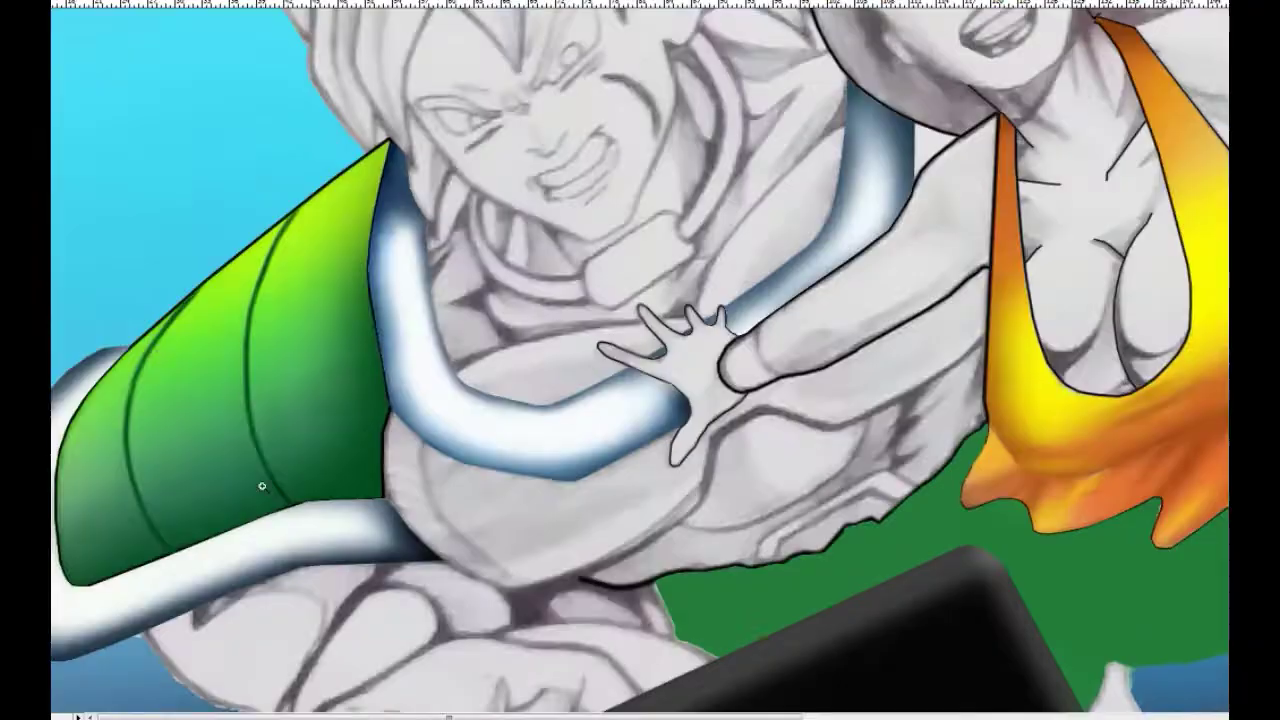
Step: Select the upper shoulder pad, set the brush tip angle to 32°, then deselect
key(ctrl+d)
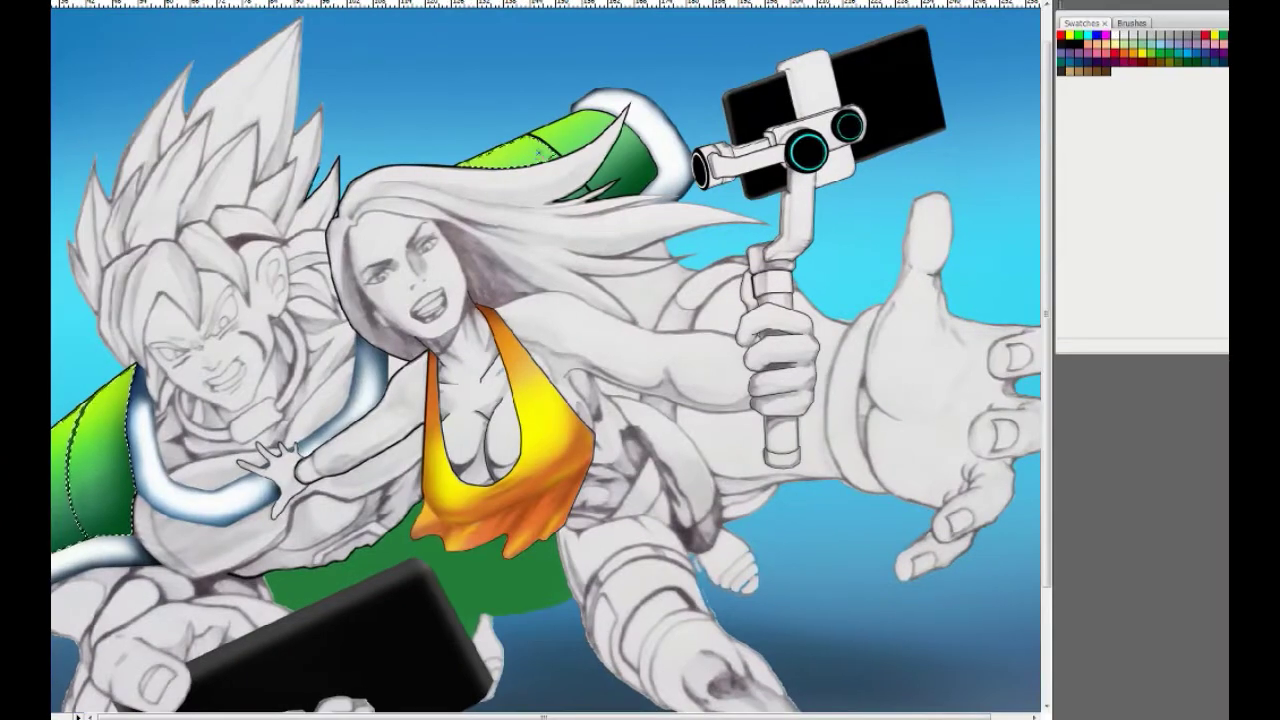
drag(515, 150, 617, 215)
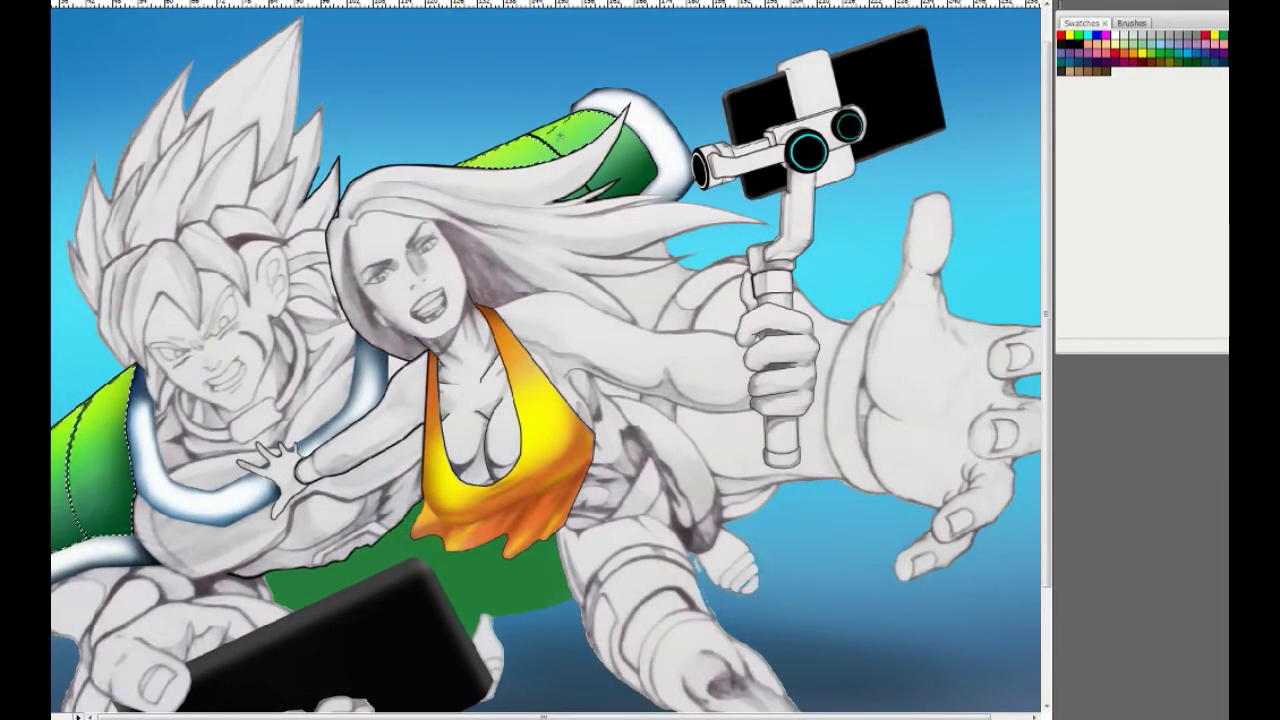
key(F5)
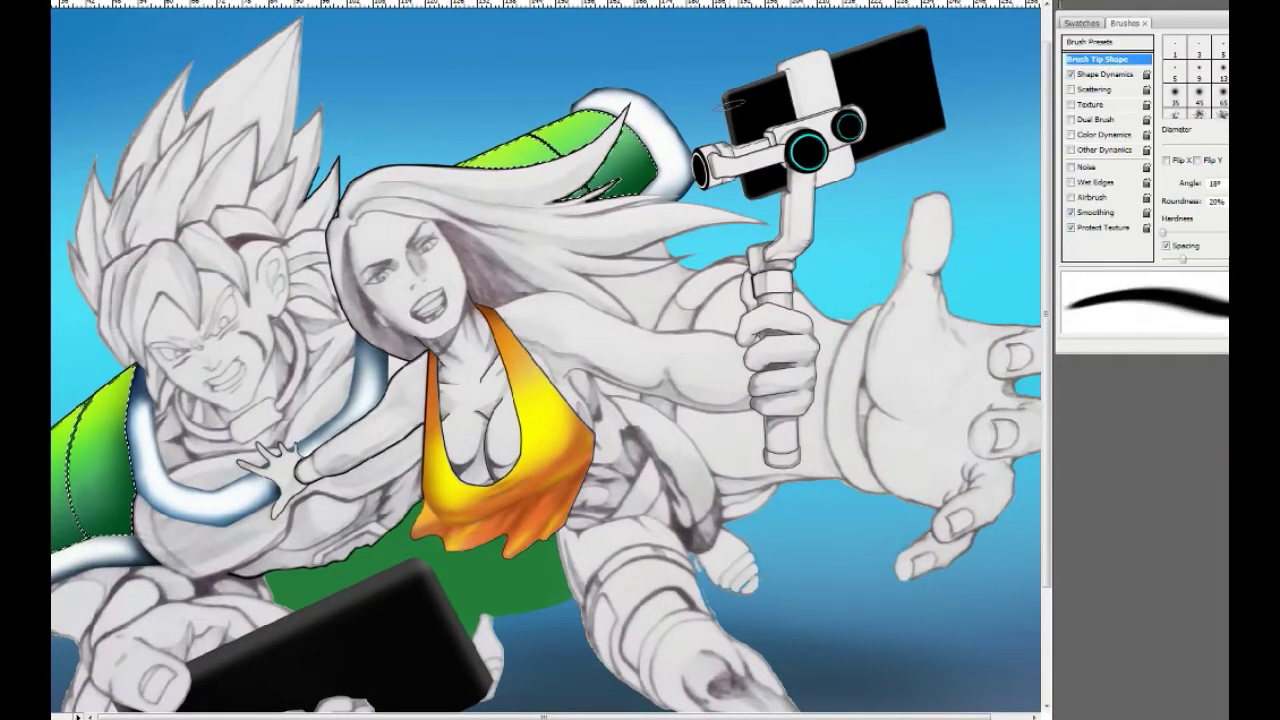
drag(1228, 190, 1170, 258)
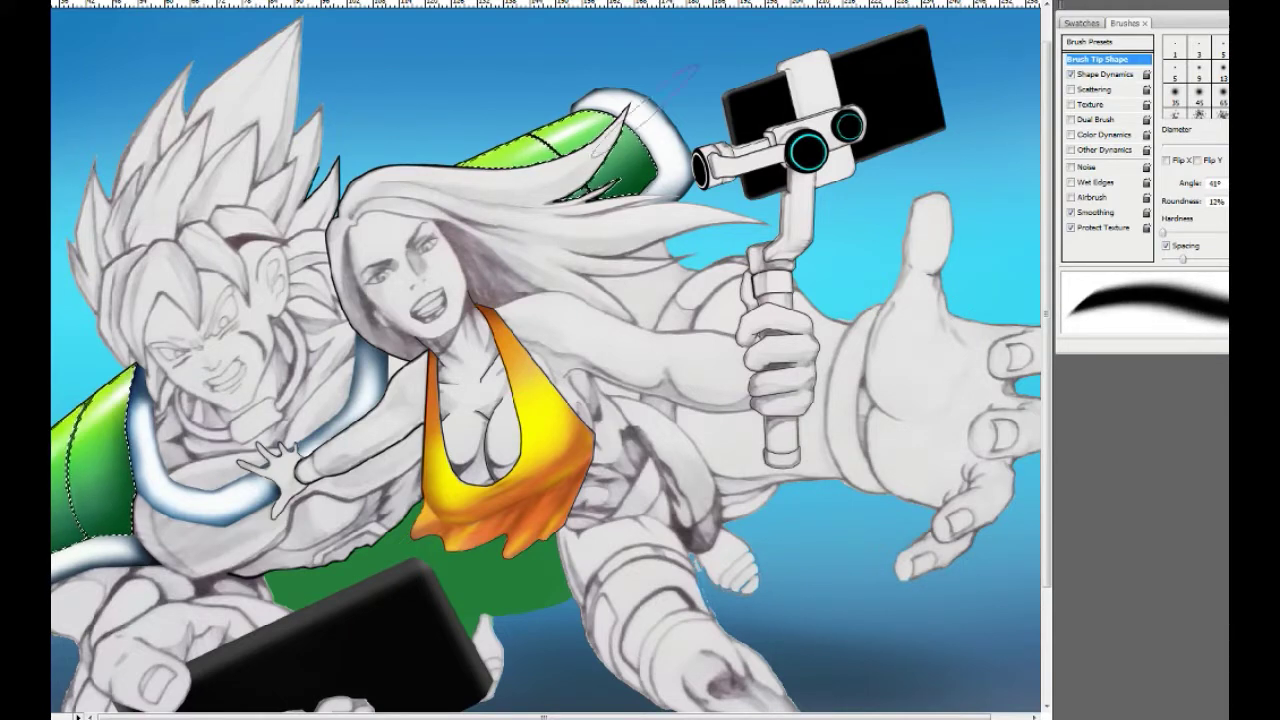
drag(1228, 190, 1228, 200)
key(ctrl+d)
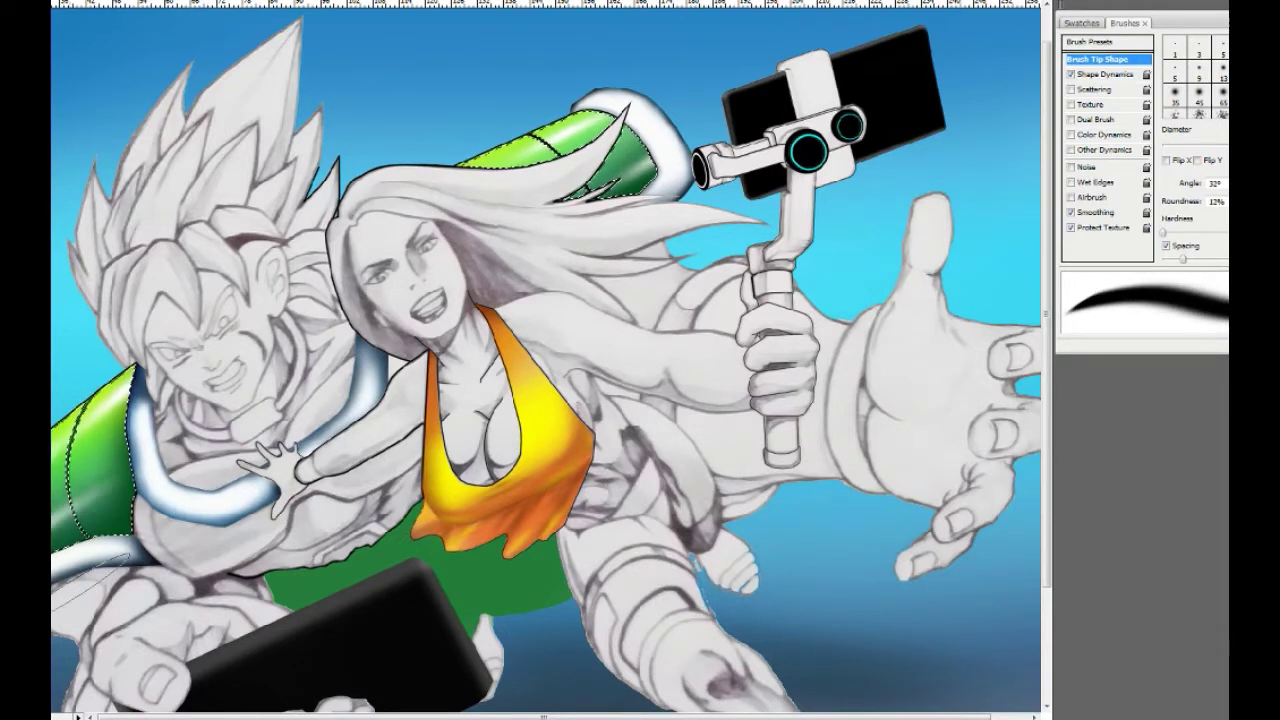
Step: Zoom in on the chest and outline the area under the collar tube
key(z)
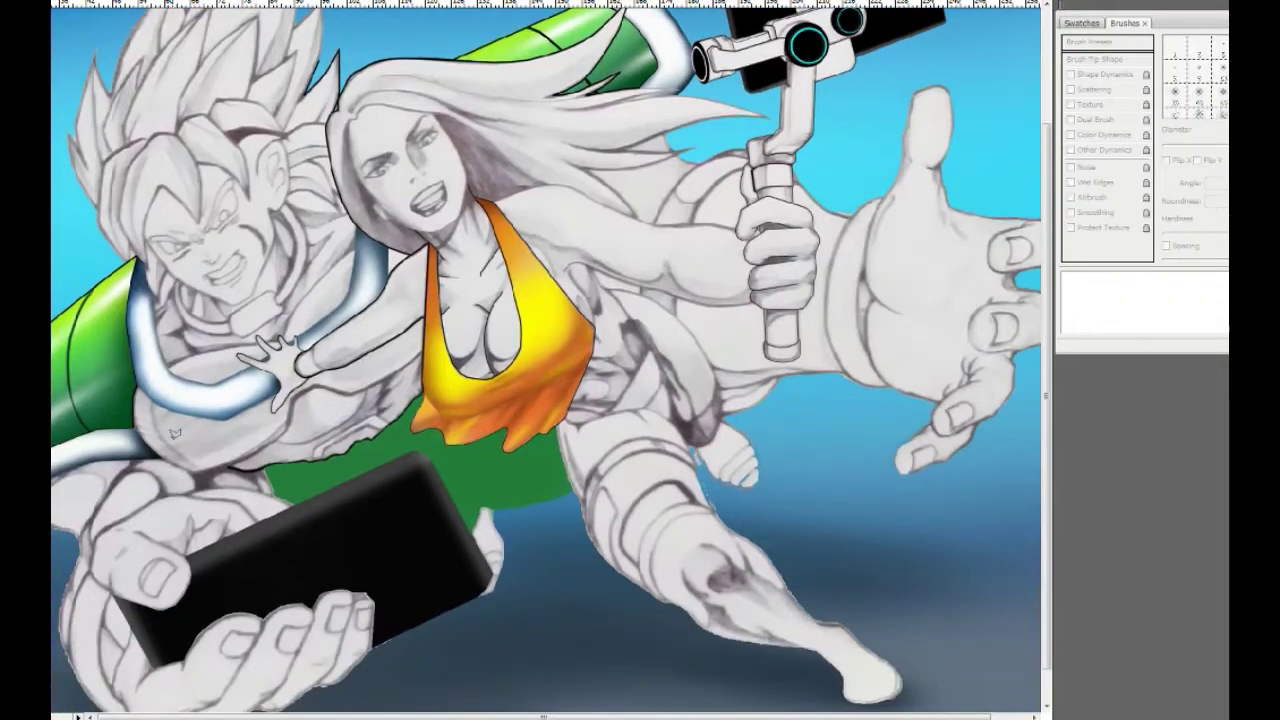
click(286, 371)
click(215, 278)
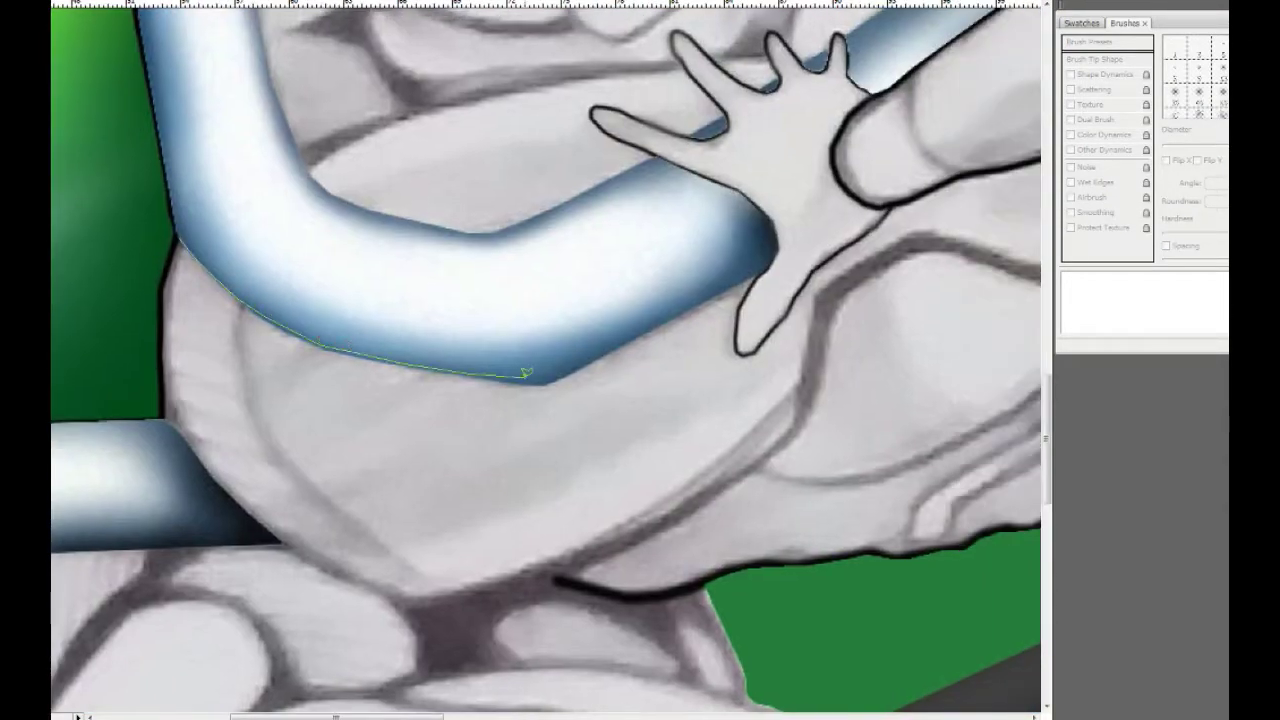
click(765, 268)
click(640, 410)
click(218, 412)
click(218, 350)
click(178, 243)
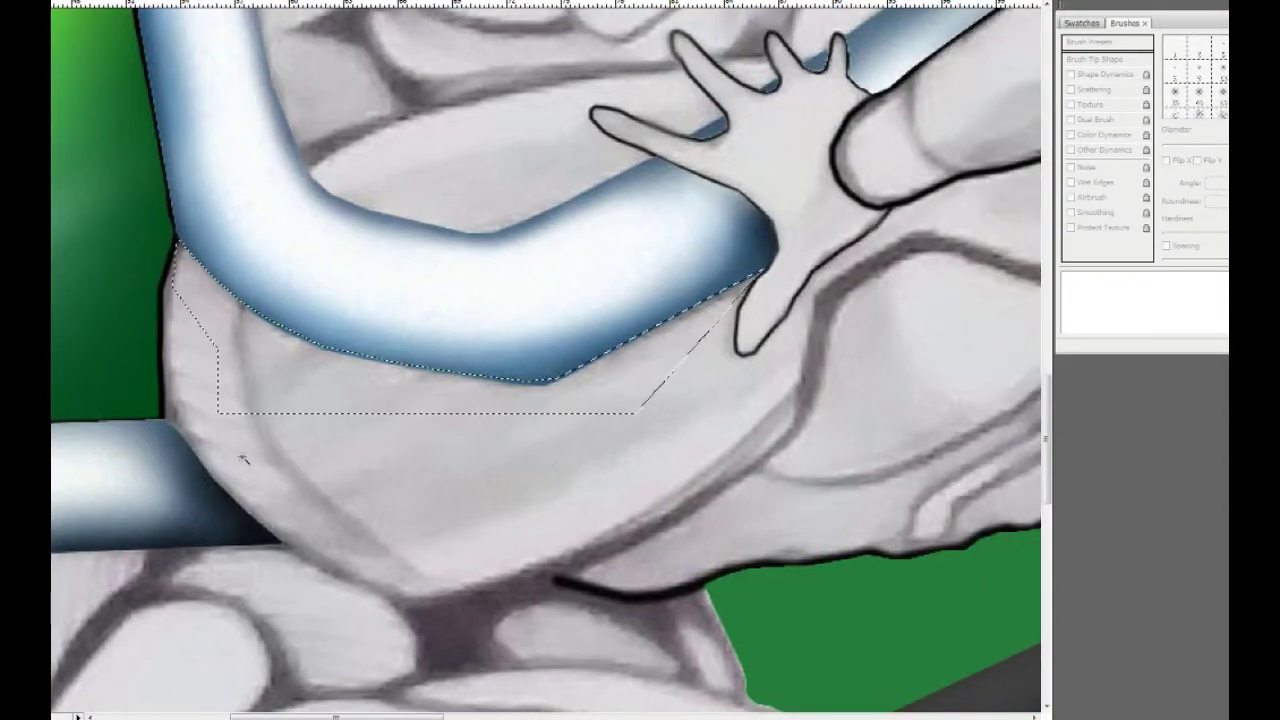
Step: Extend the selection along the chest fold below the tube and close it
drag(243, 458, 206, 337)
drag(271, 423, 573, 386)
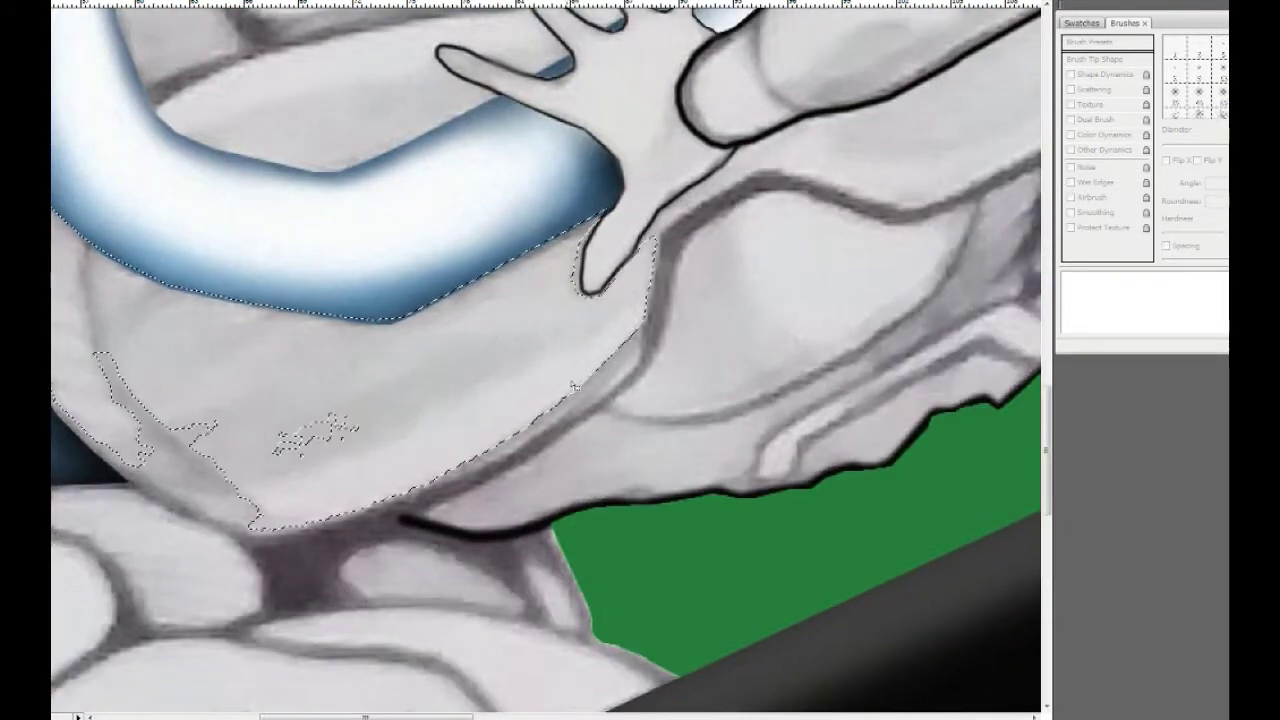
drag(668, 333, 196, 517)
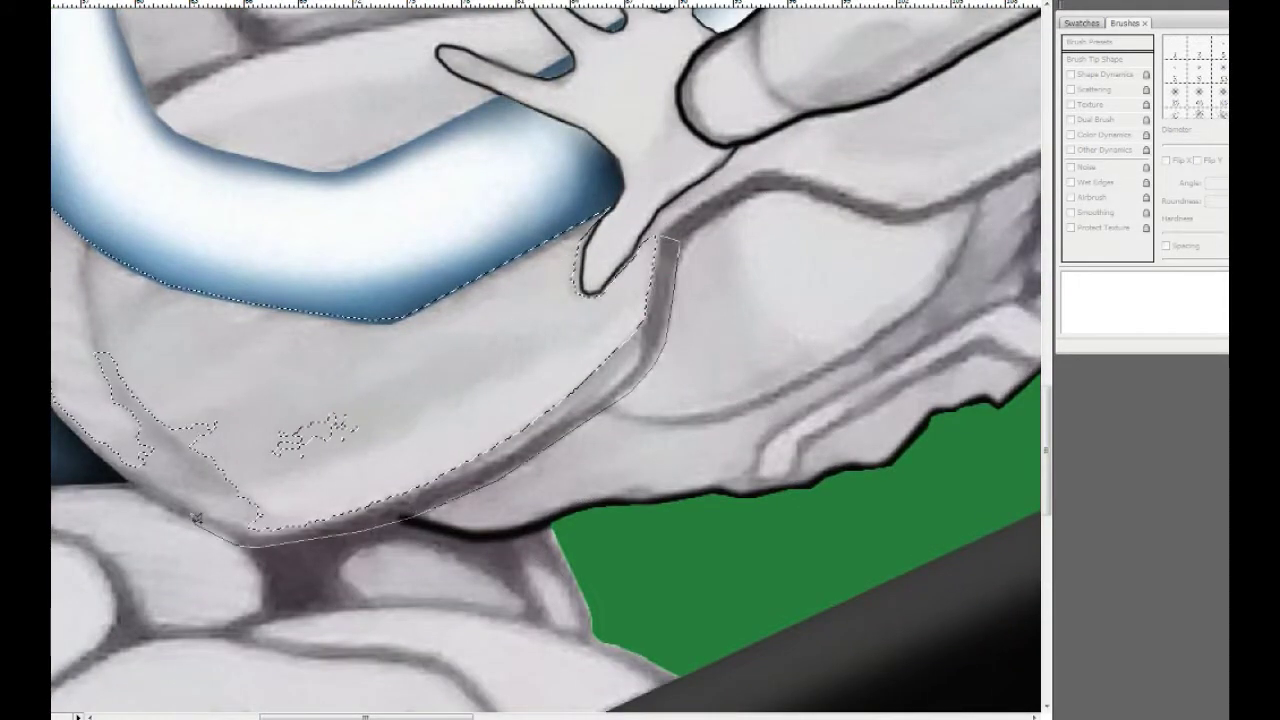
drag(85, 245, 603, 207)
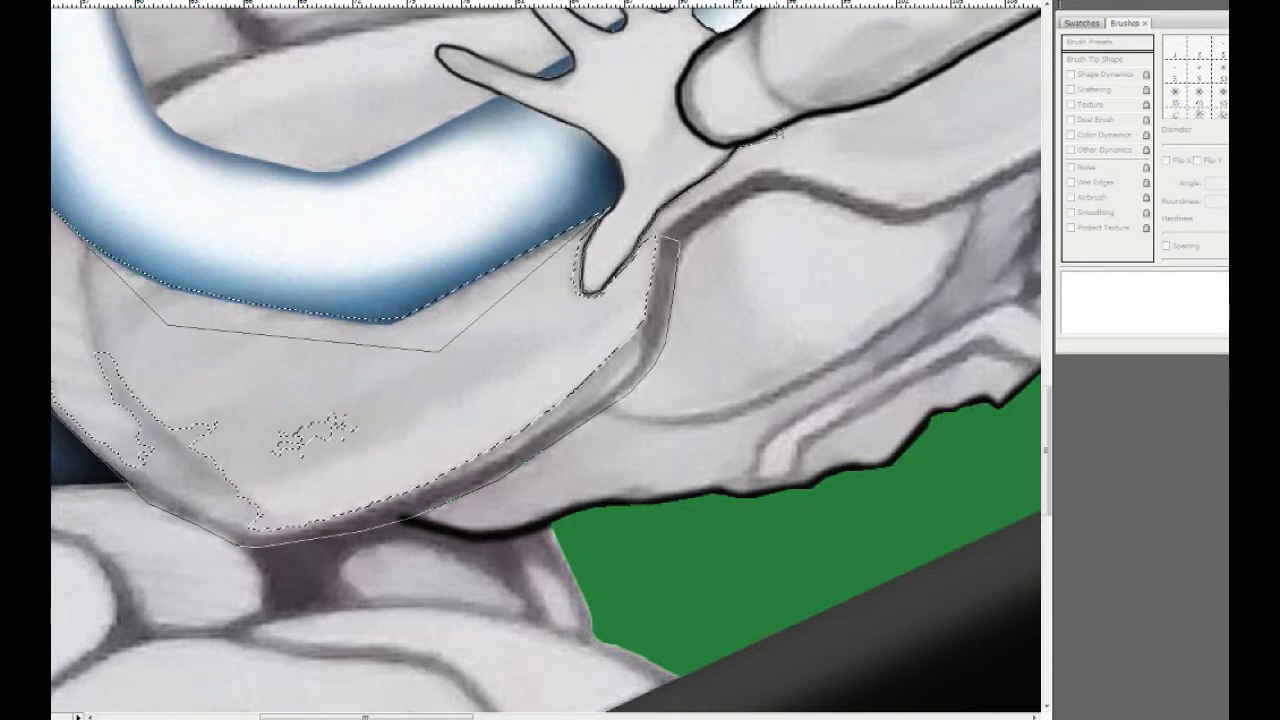
drag(828, 108, 302, 487)
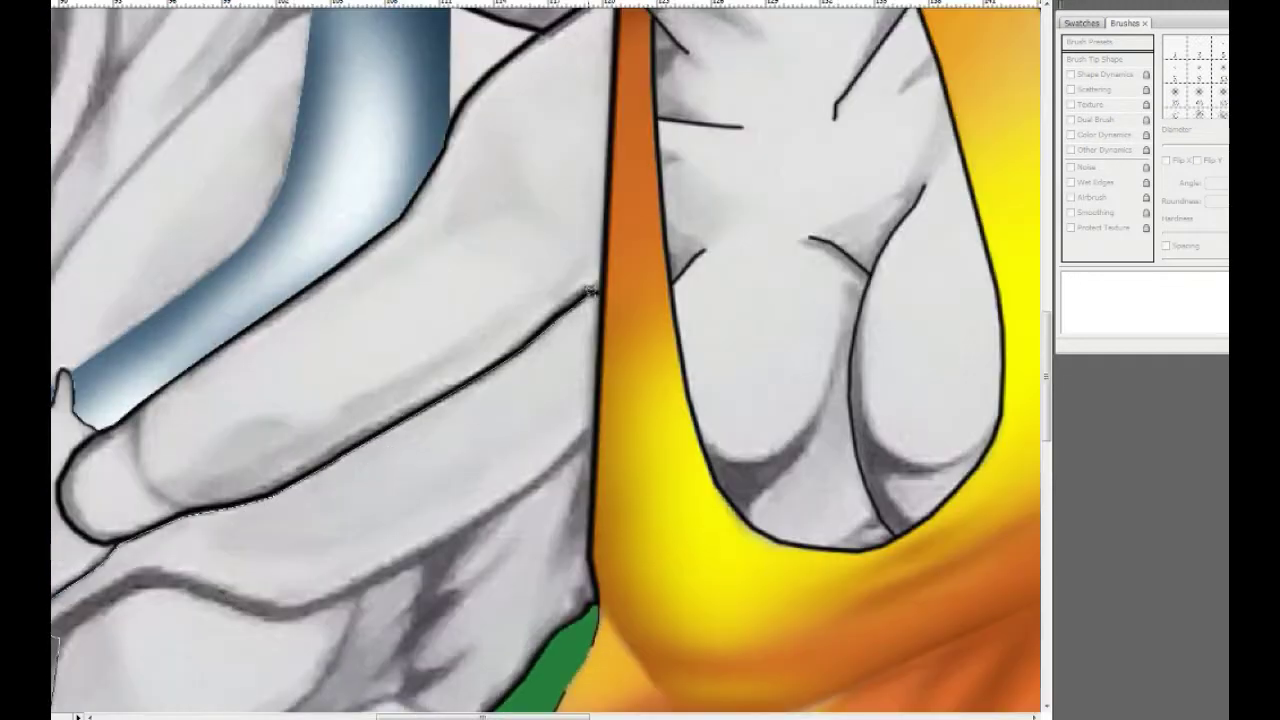
double_click(578, 447)
key(ctrl+minus)
key(ctrl+minus)
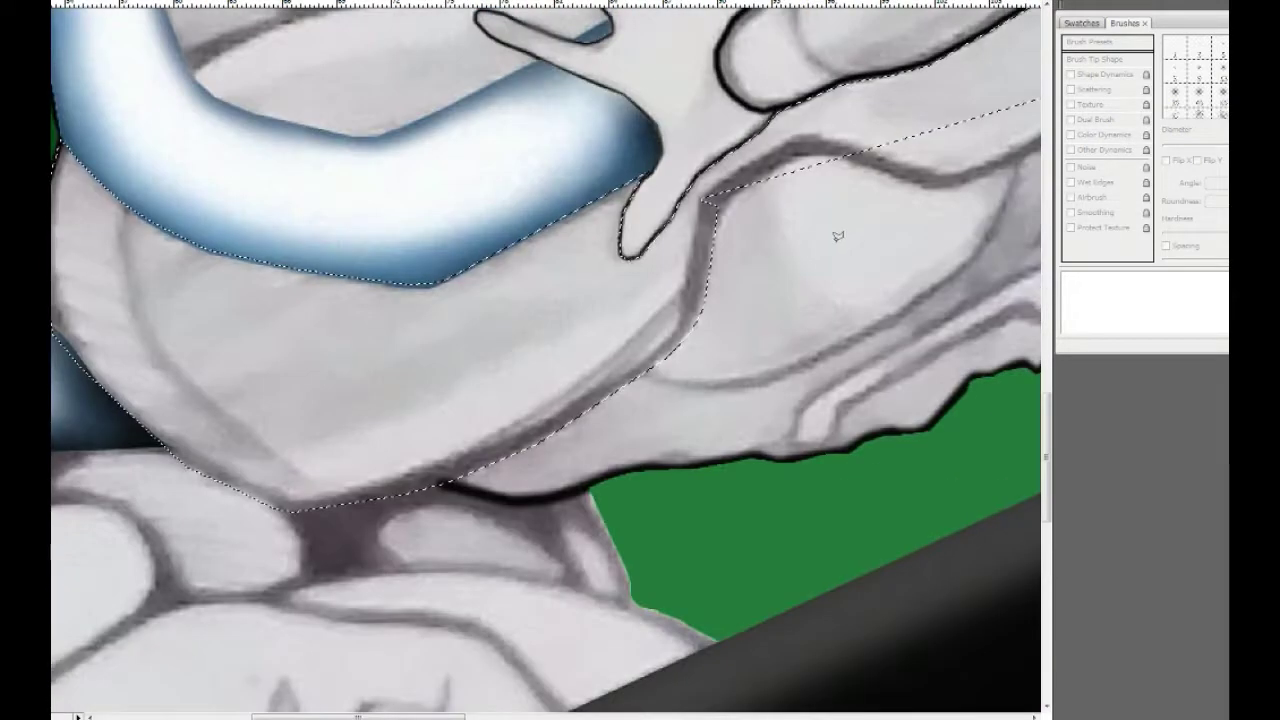
key(b)
key(Escape)
Step: Paint the area under the tube black, then lasso and fill the area below the band black
mouse_move(230, 335)
mouse_down()
mouse_move(223, 451)
mouse_move(443, 451)
mouse_move(498, 410)
mouse_up()
key(ctrl+d)
click(498, 410)
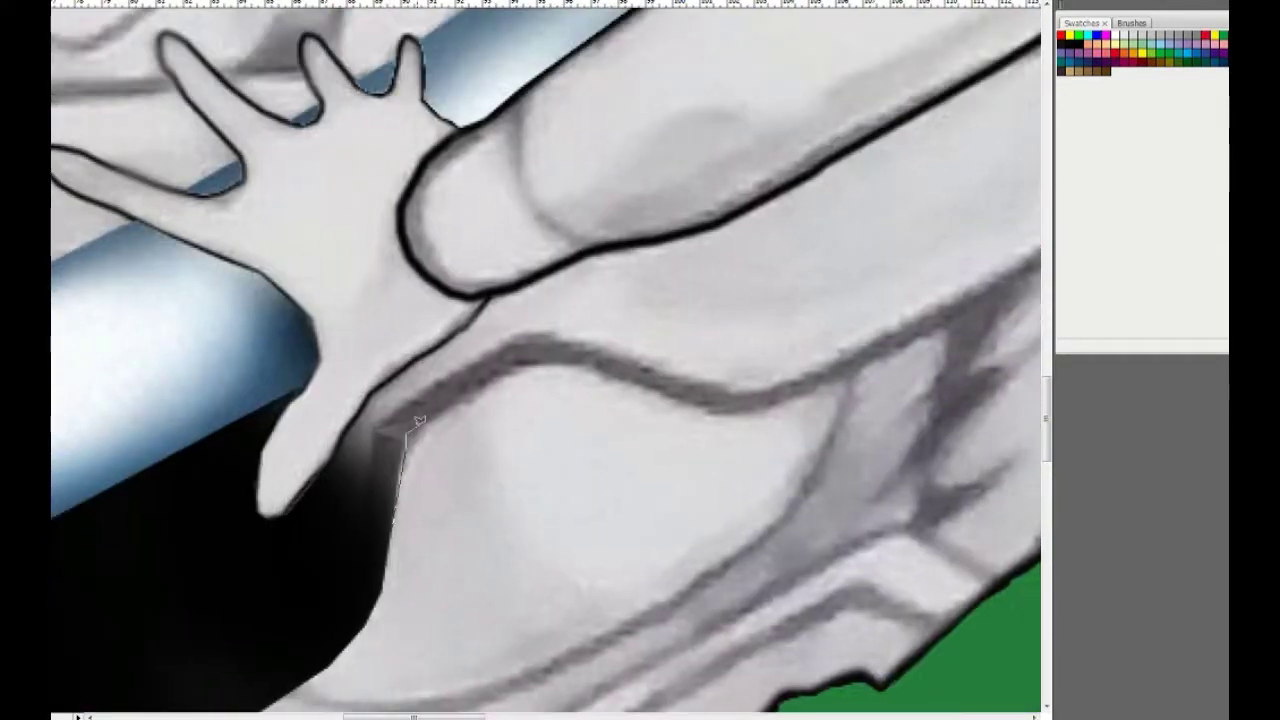
drag(418, 420, 724, 260)
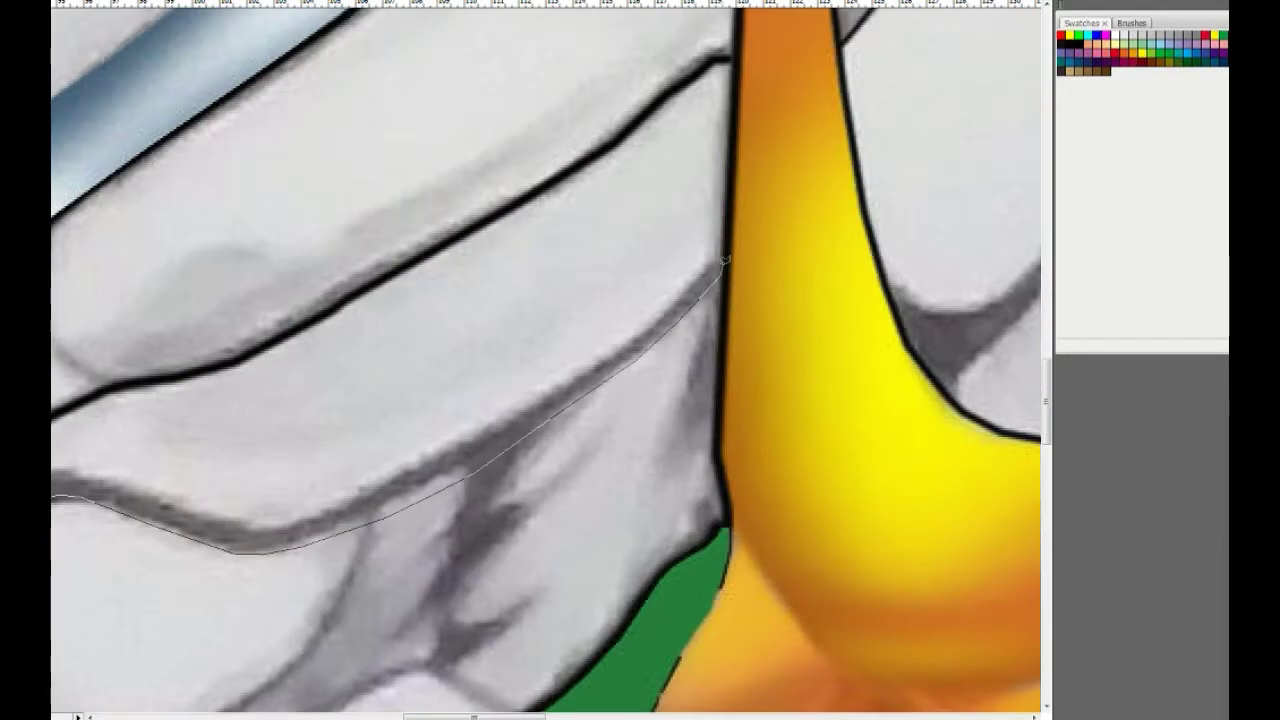
drag(724, 260, 222, 328)
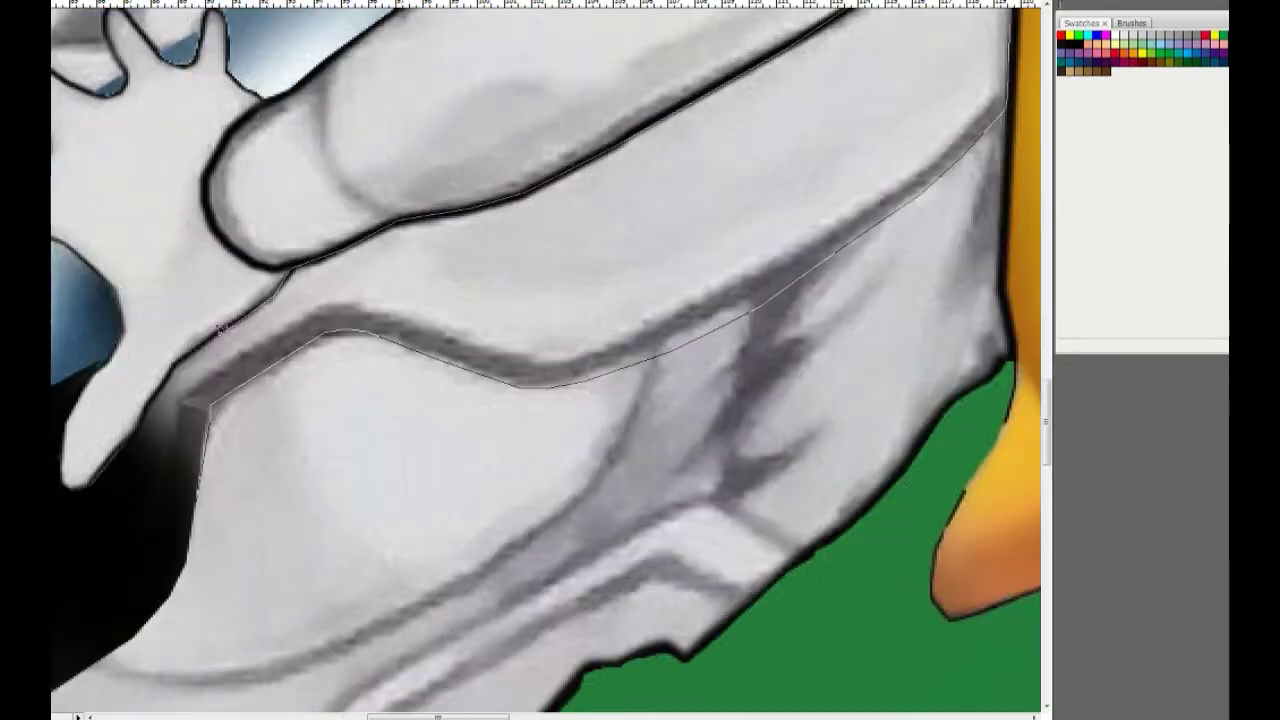
drag(148, 405, 213, 395)
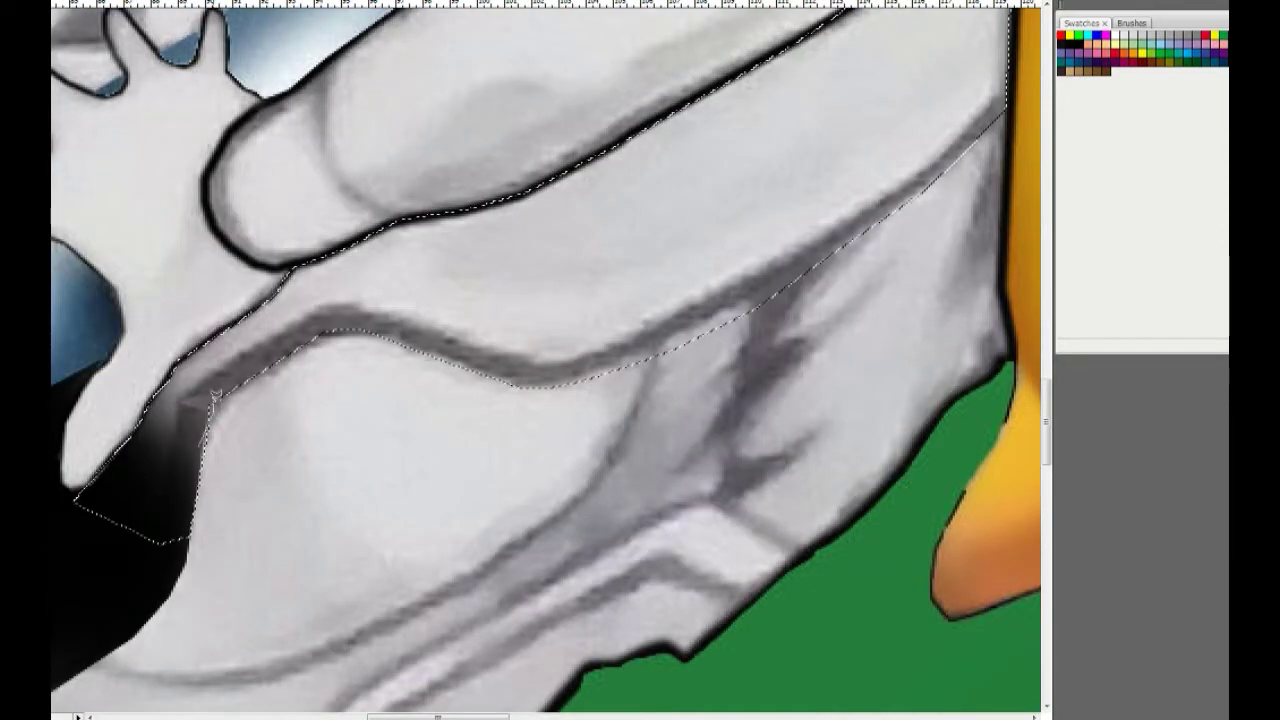
drag(223, 486, 829, 166)
Step: Brush soft blue highlights inside the black band using a soft brush preset
key(ctrl+minus)
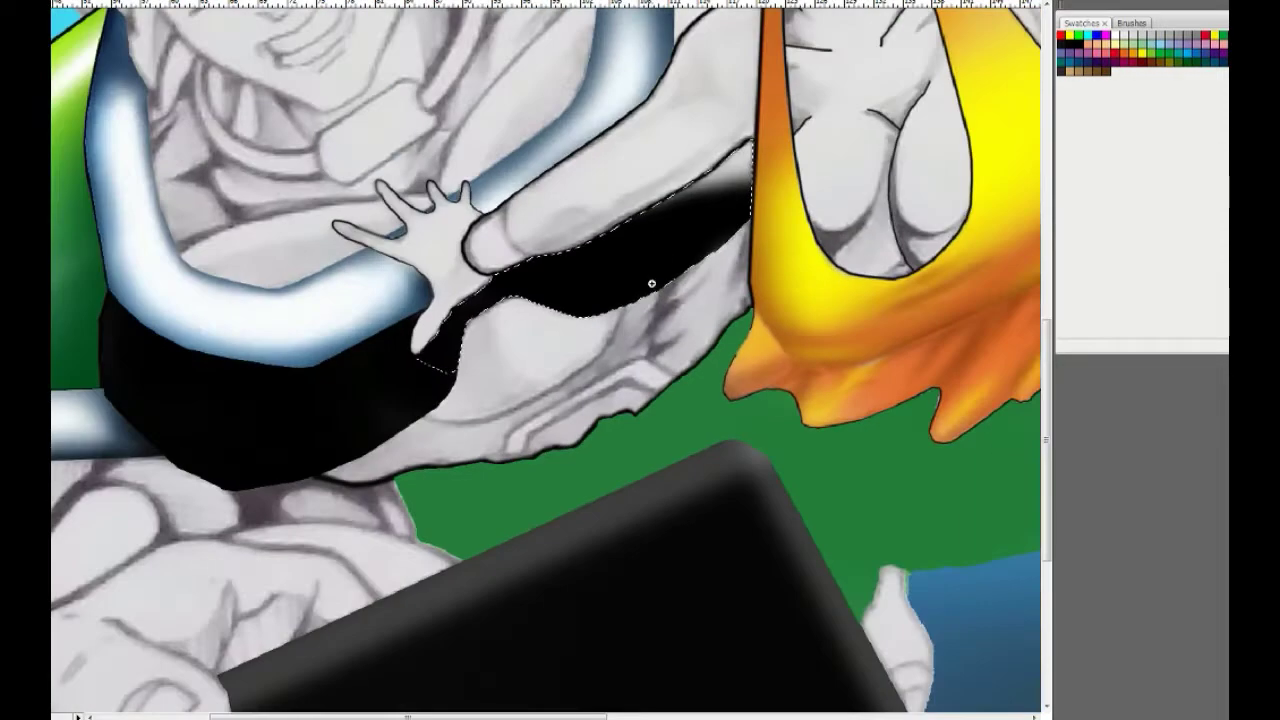
drag(427, 443, 487, 343)
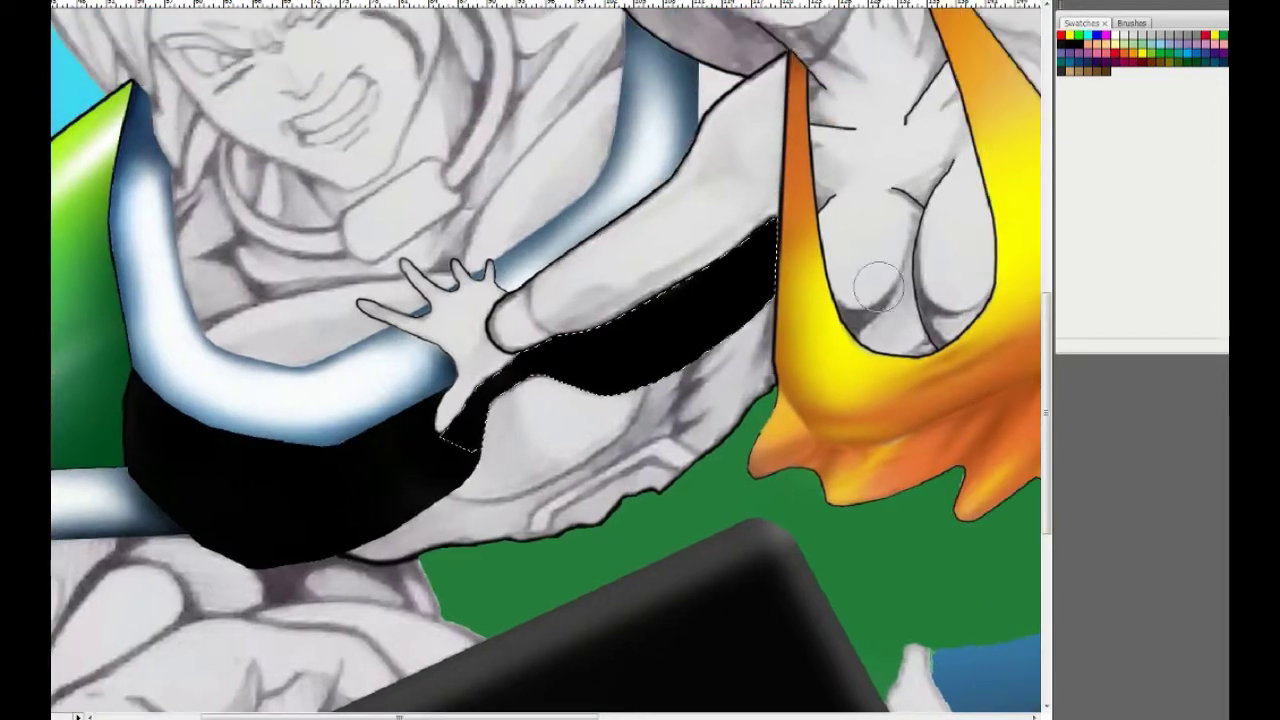
drag(742, 383, 529, 423)
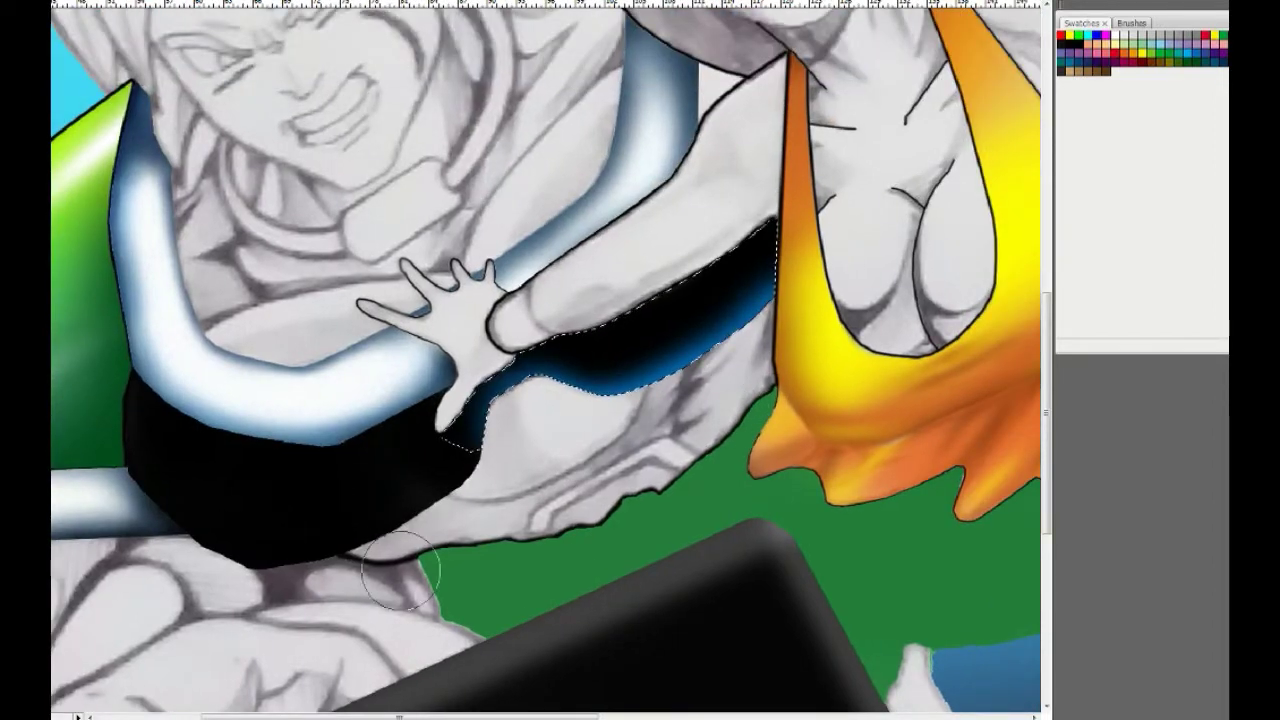
key(ctrl+plus)
scroll(351, 500, up, 3)
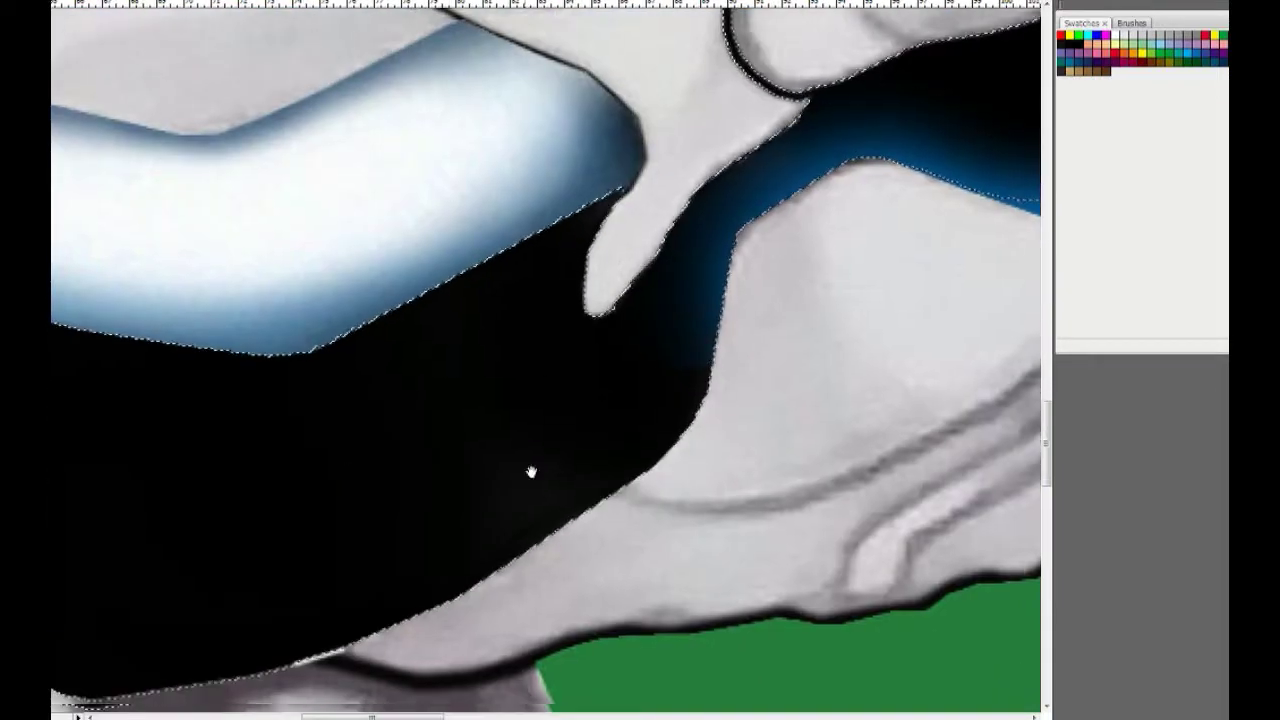
right_click(737, 408)
double_click(876, 566)
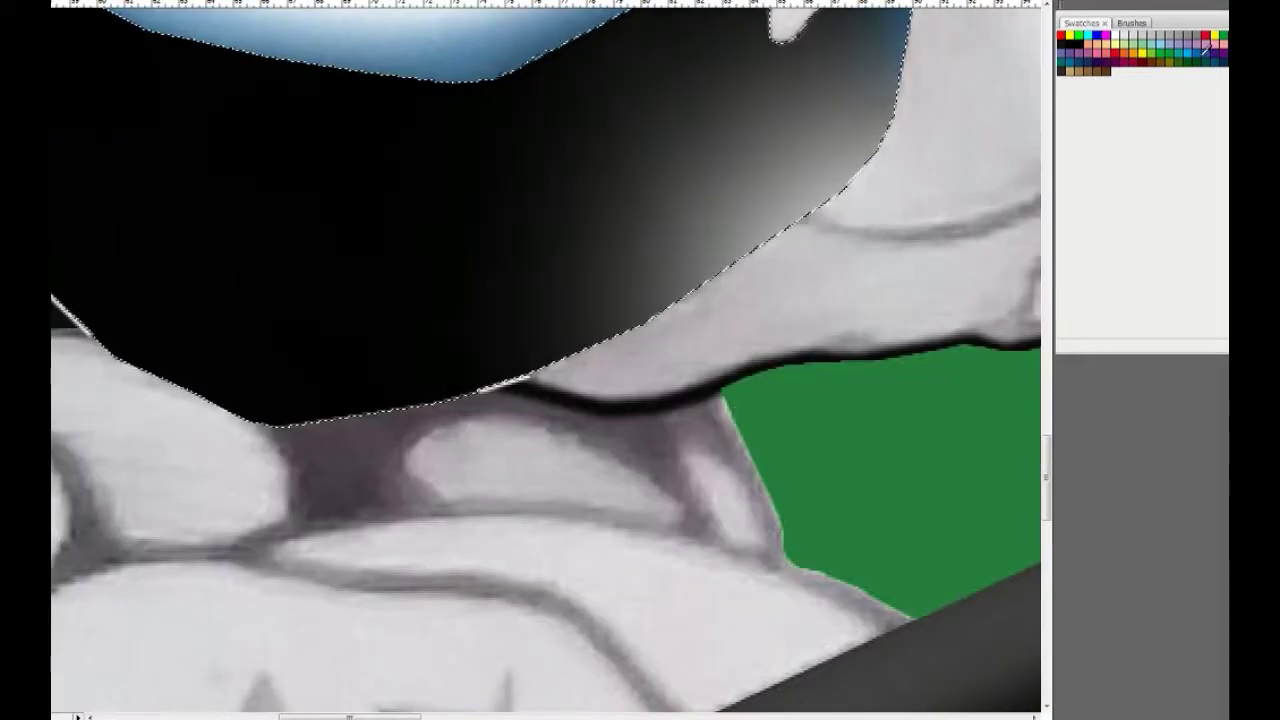
drag(900, 200, 951, 294)
key(ctrl+minus)
key(ctrl+minus)
key(ctrl+d)
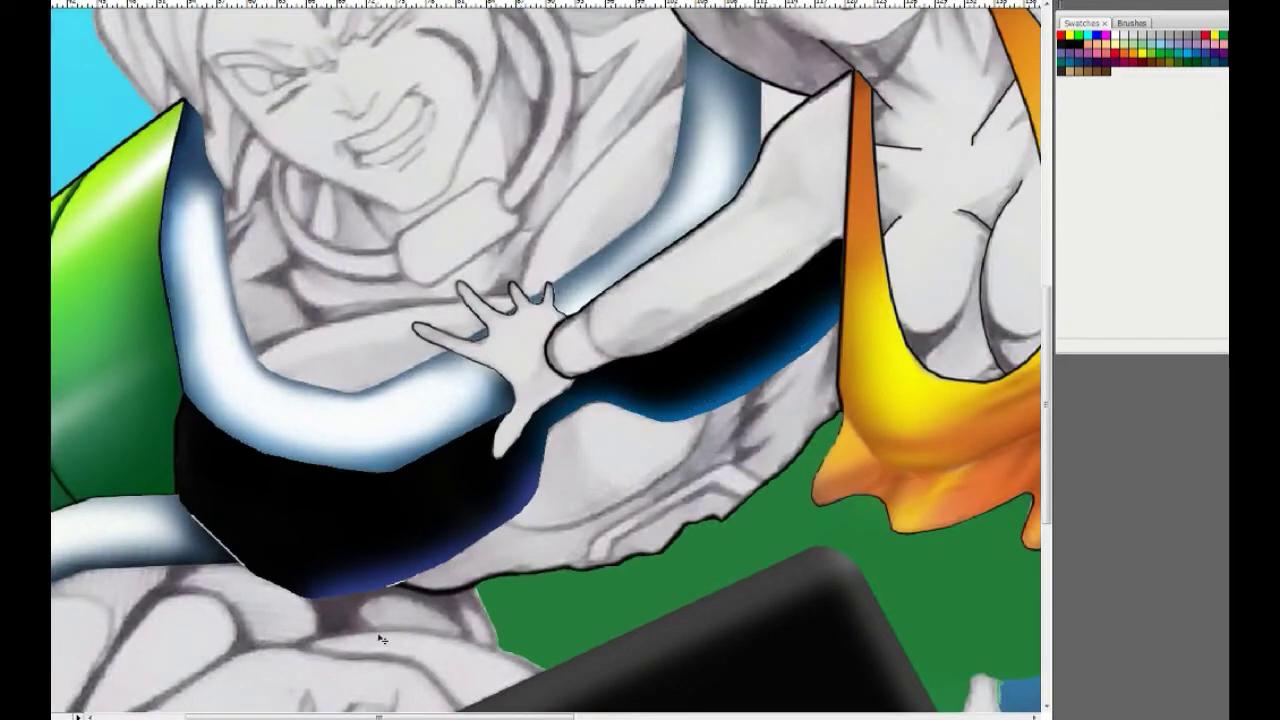
Step: Restore the band selection and paint a blue glow along its lower edge
key(ctrl+shift+d)
key(b)
drag(190, 450, 566, 457)
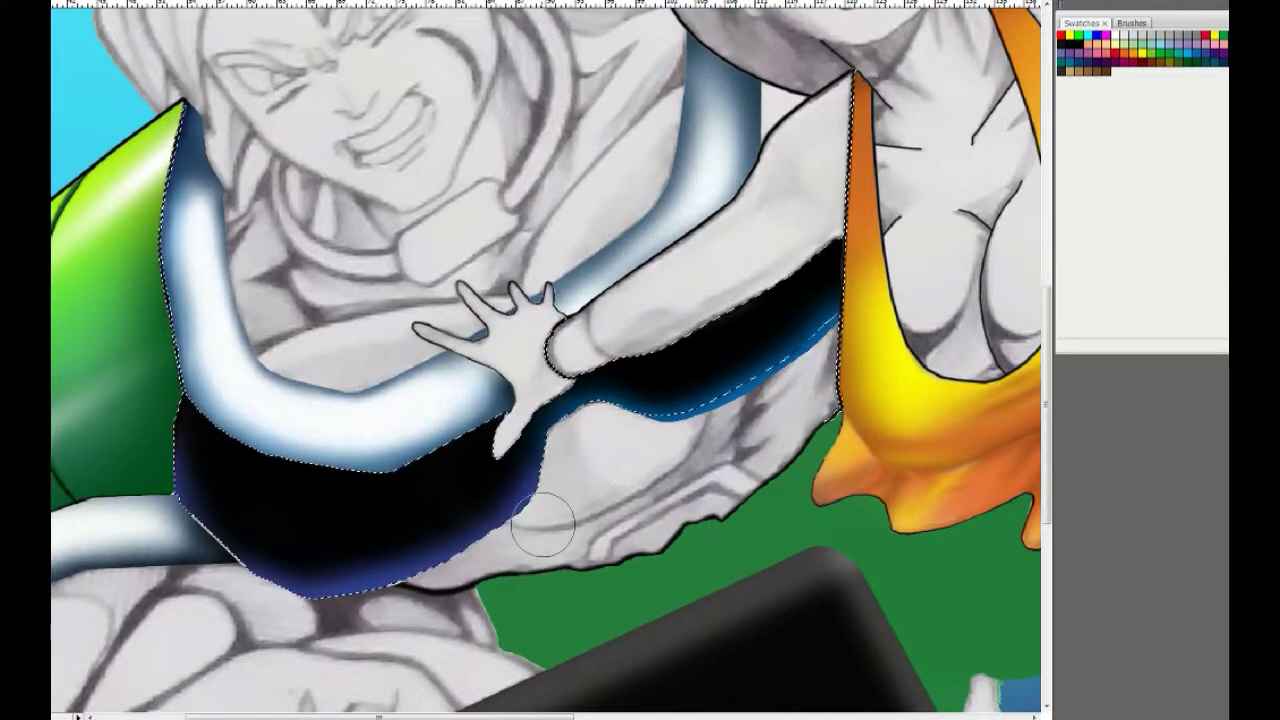
key(ctrl+plus)
key(ctrl+plus)
key(ctrl+minus)
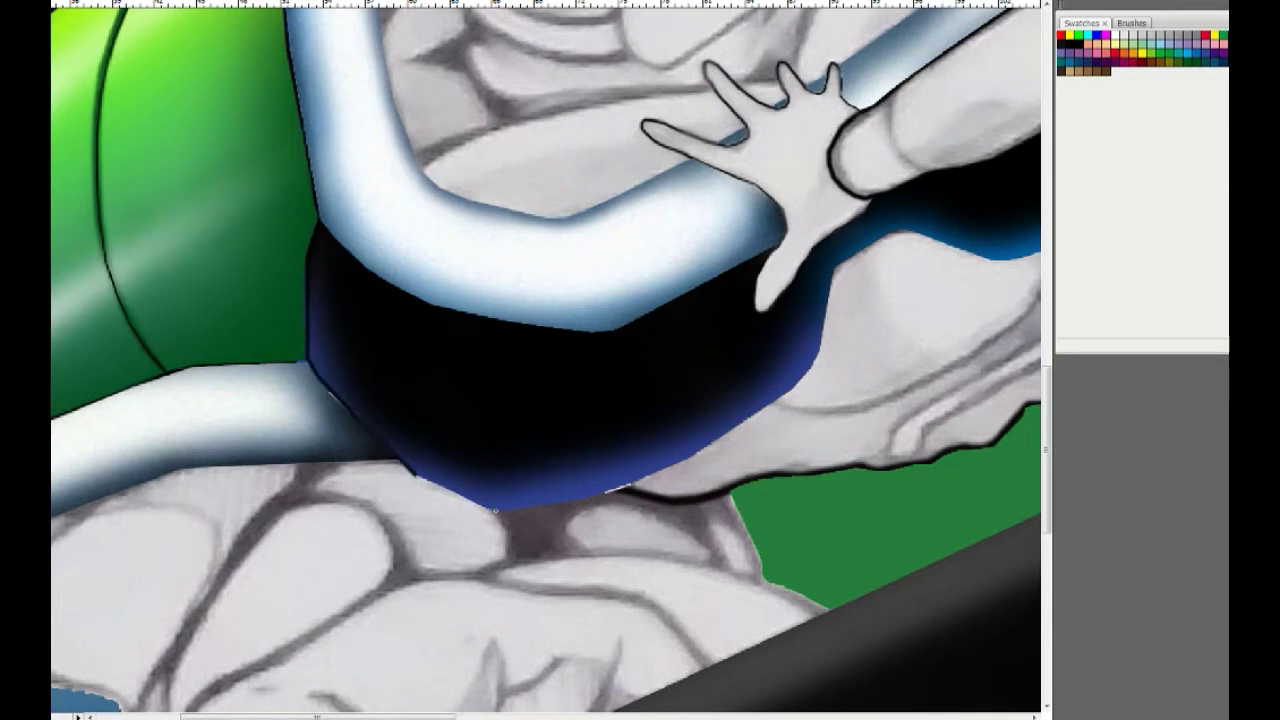
drag(495, 509, 395, 519)
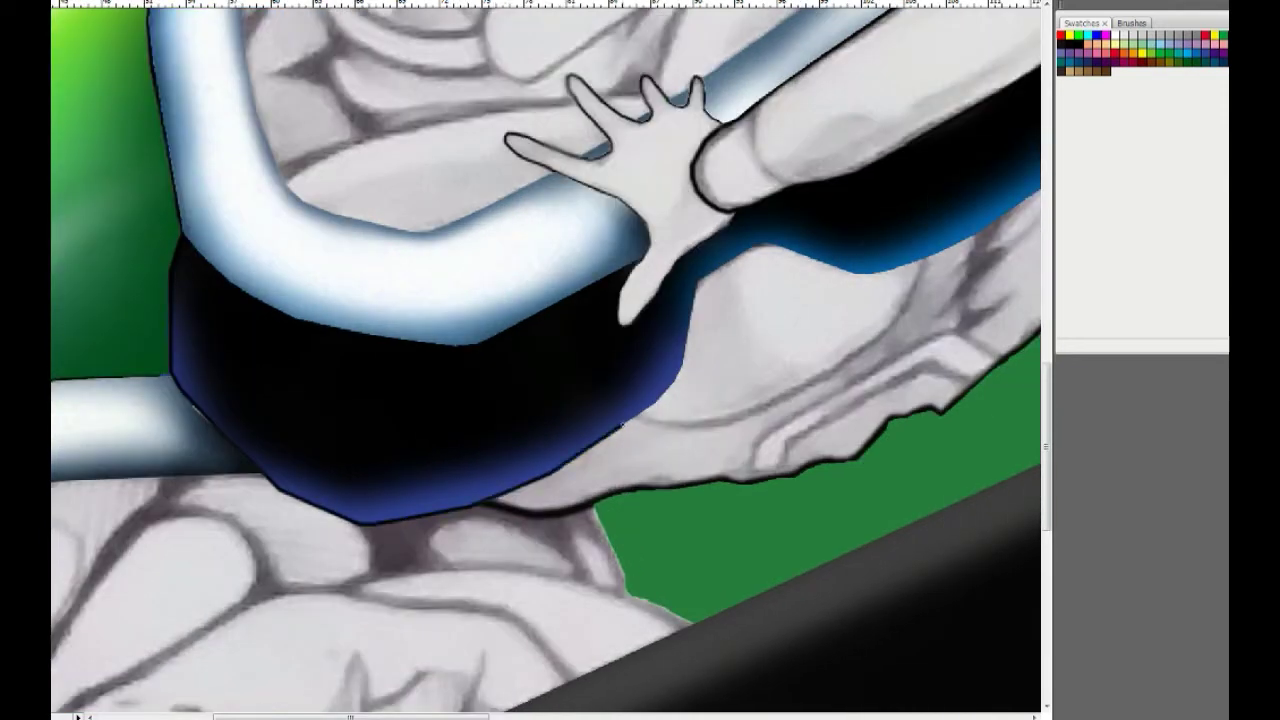
drag(675, 386, 686, 355)
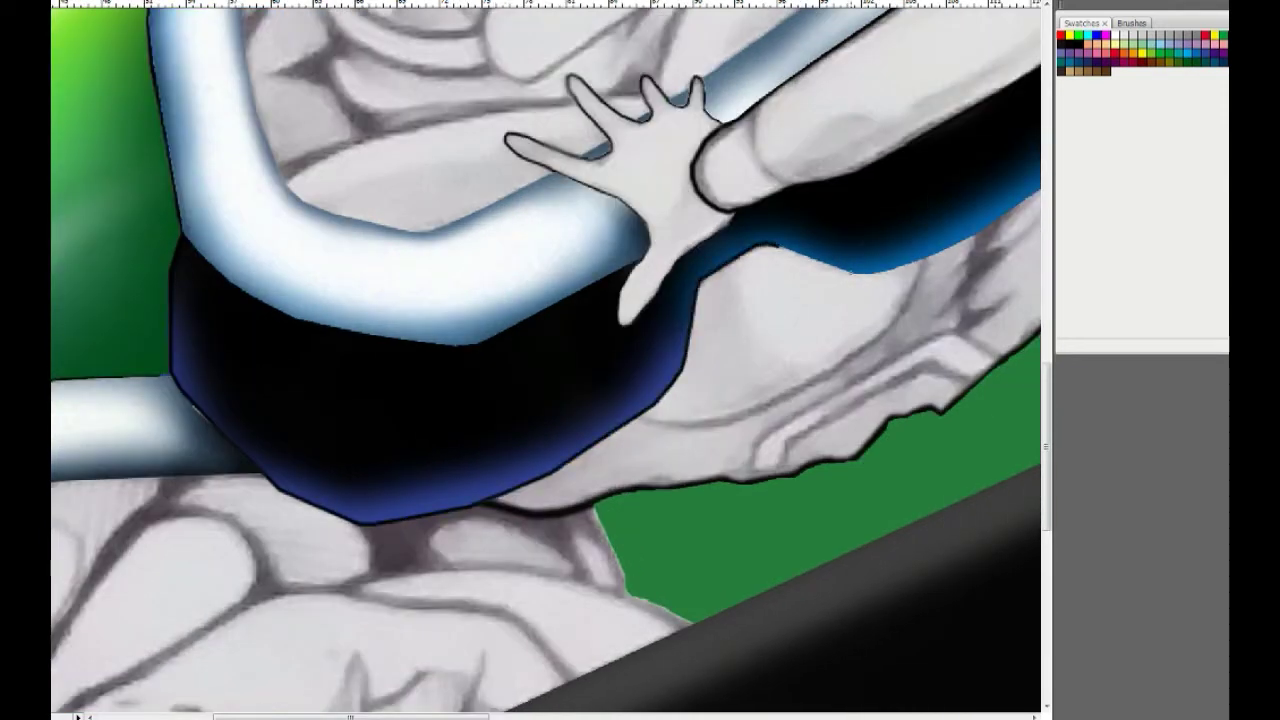
key(ctrl+minus)
key(ctrl+minus)
key(ctrl+minus)
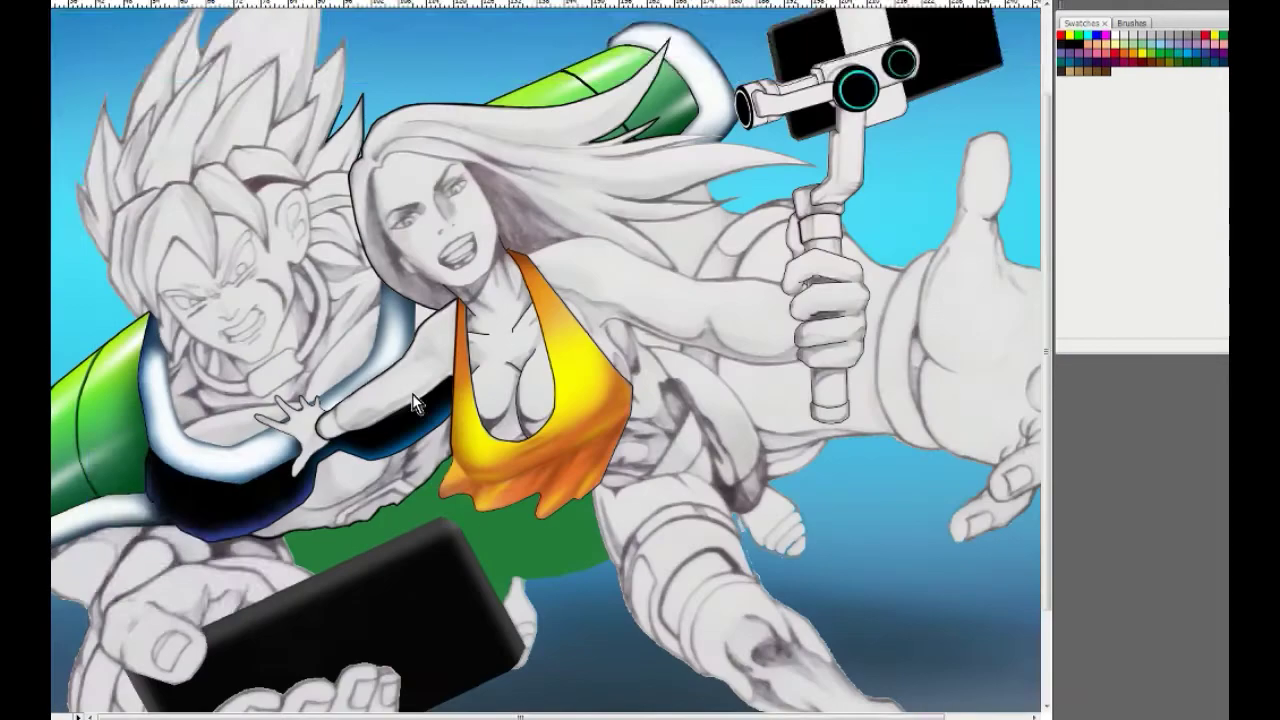
Step: Ink a line along the white arm's top edge and fit the artwork in view
key(ctrl+plus)
key(ctrl+plus)
key(ctrl+plus)
shift+click(418, 370)
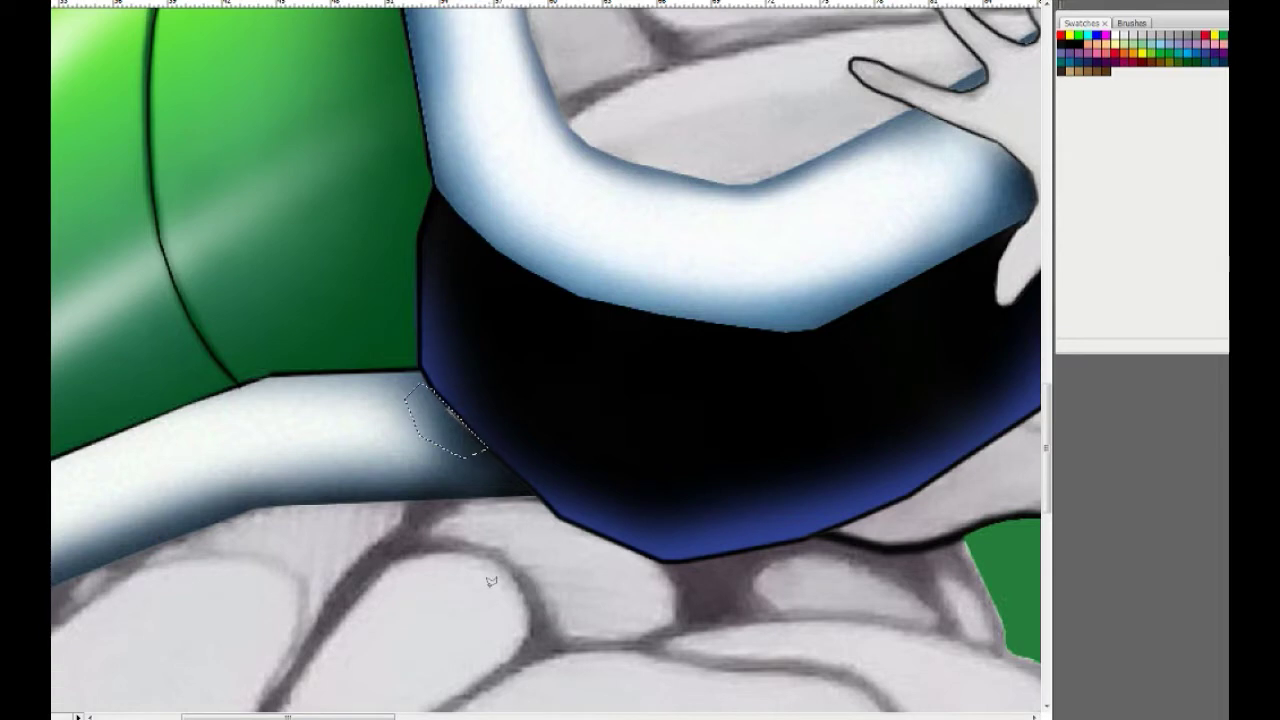
key(ctrl+0)
scroll(272, 544, up, 1)
scroll(272, 544, up, 2)
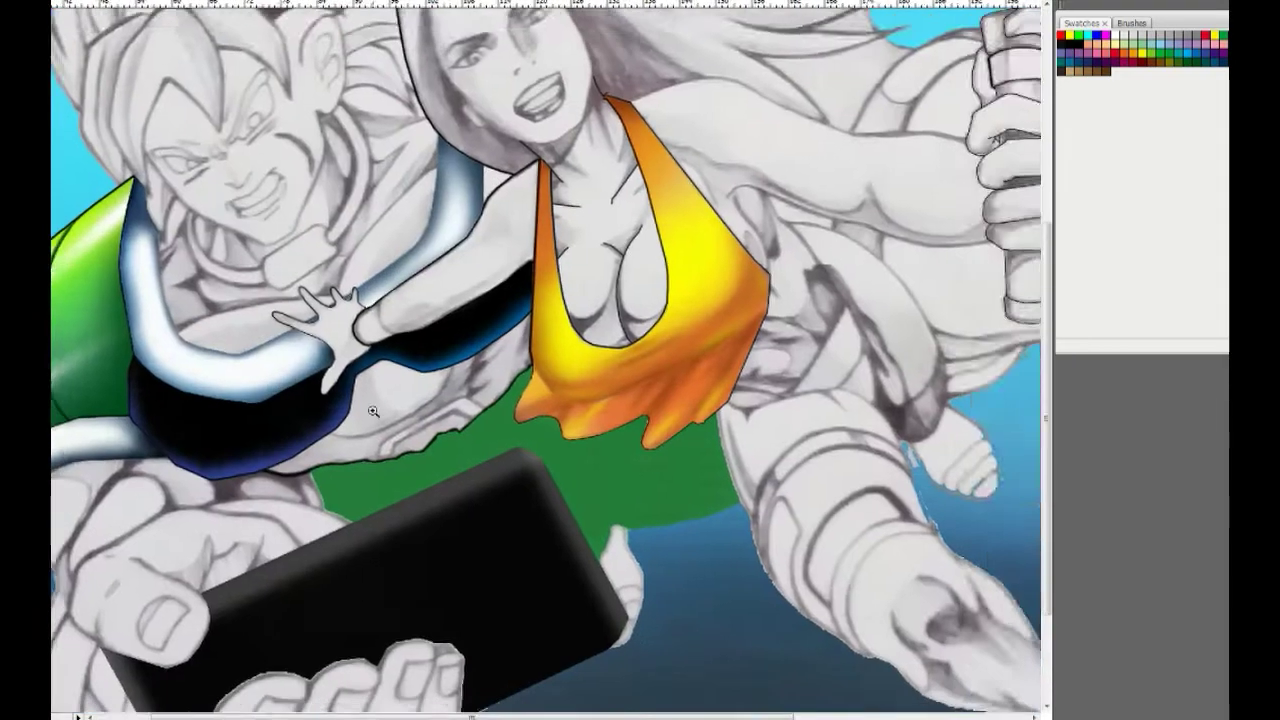
scroll(272, 544, up, 1)
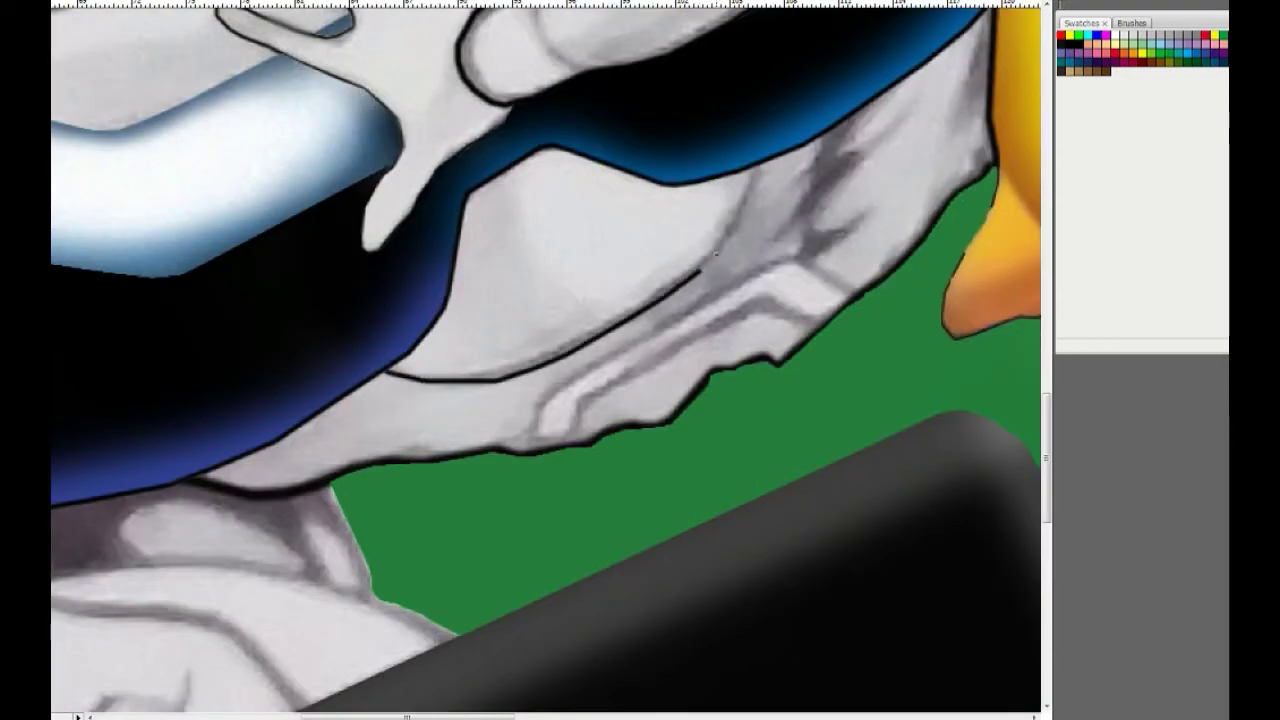
scroll(762, 170, down, 3)
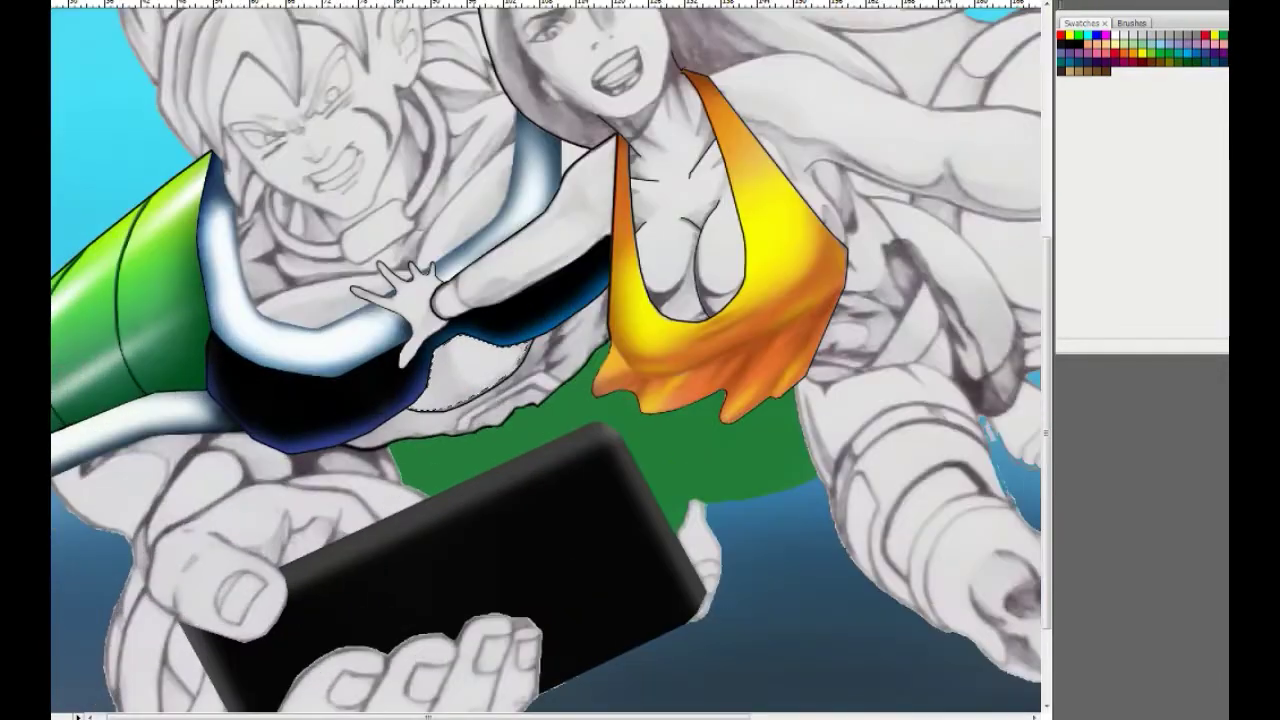
scroll(460, 405, up, 2)
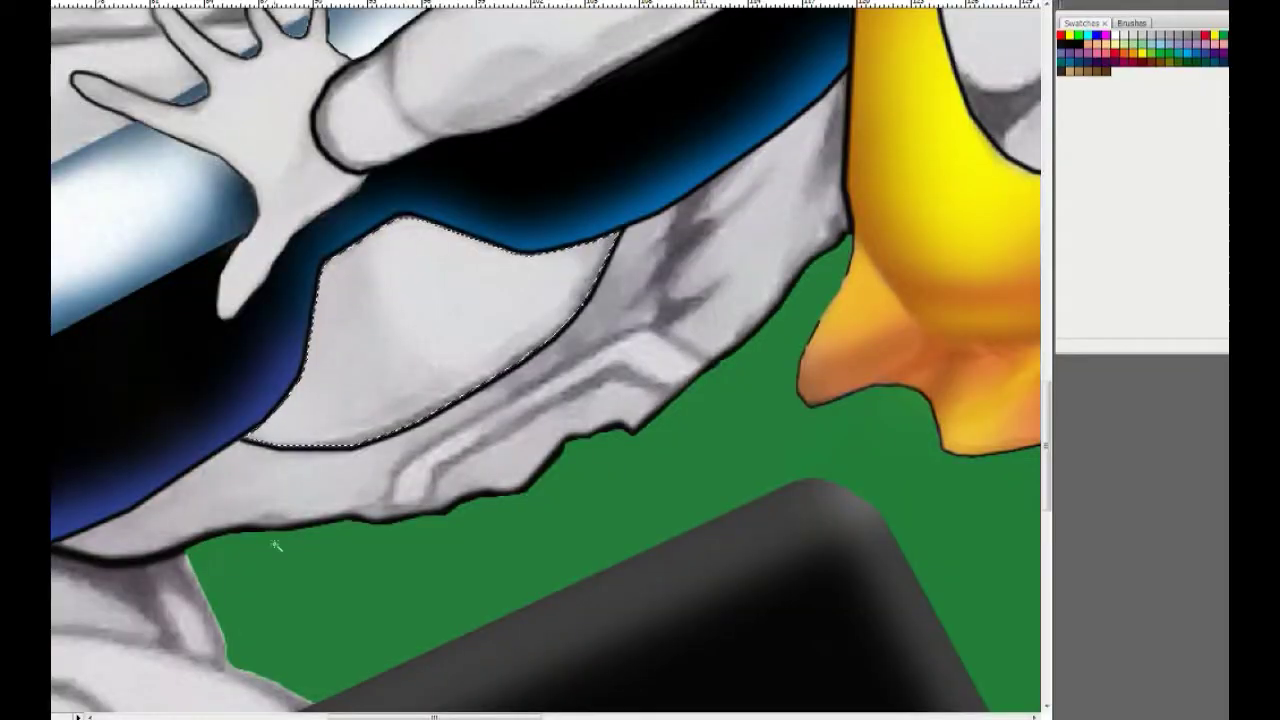
key(ctrl+0)
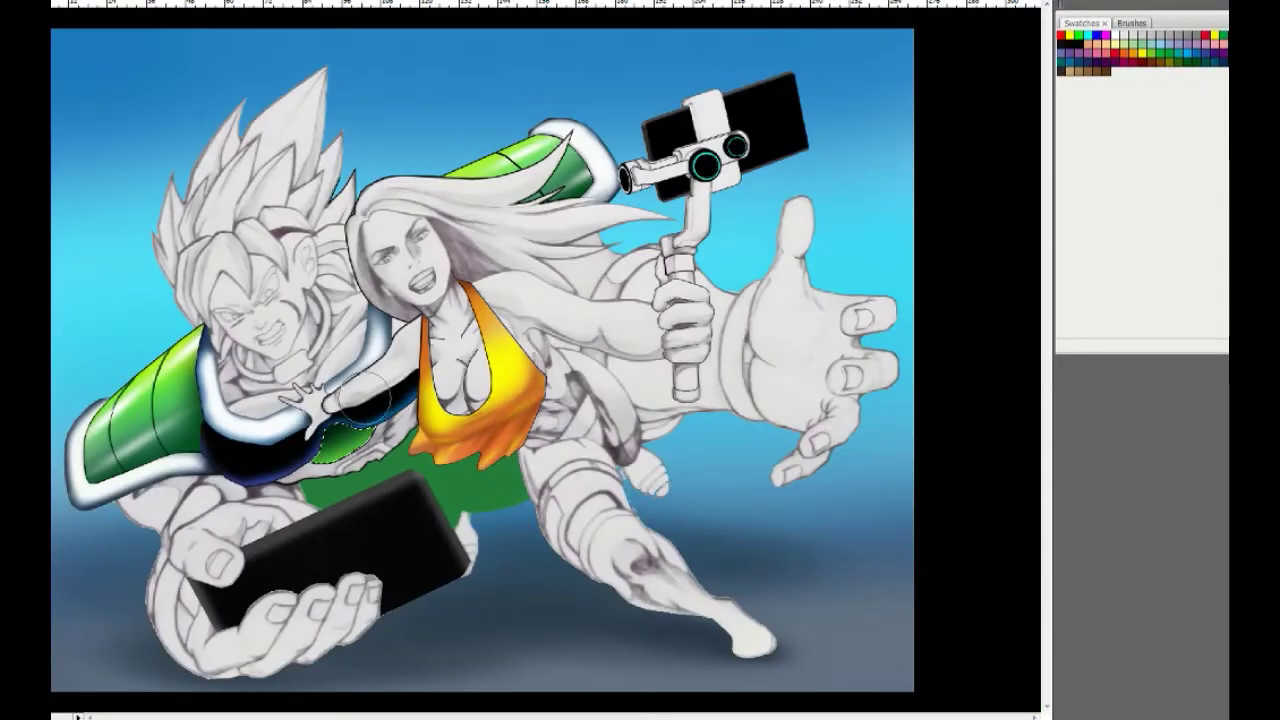
Step: Pick a brush preset and set its tip to 24° angle and 16% roundness
key(F5)
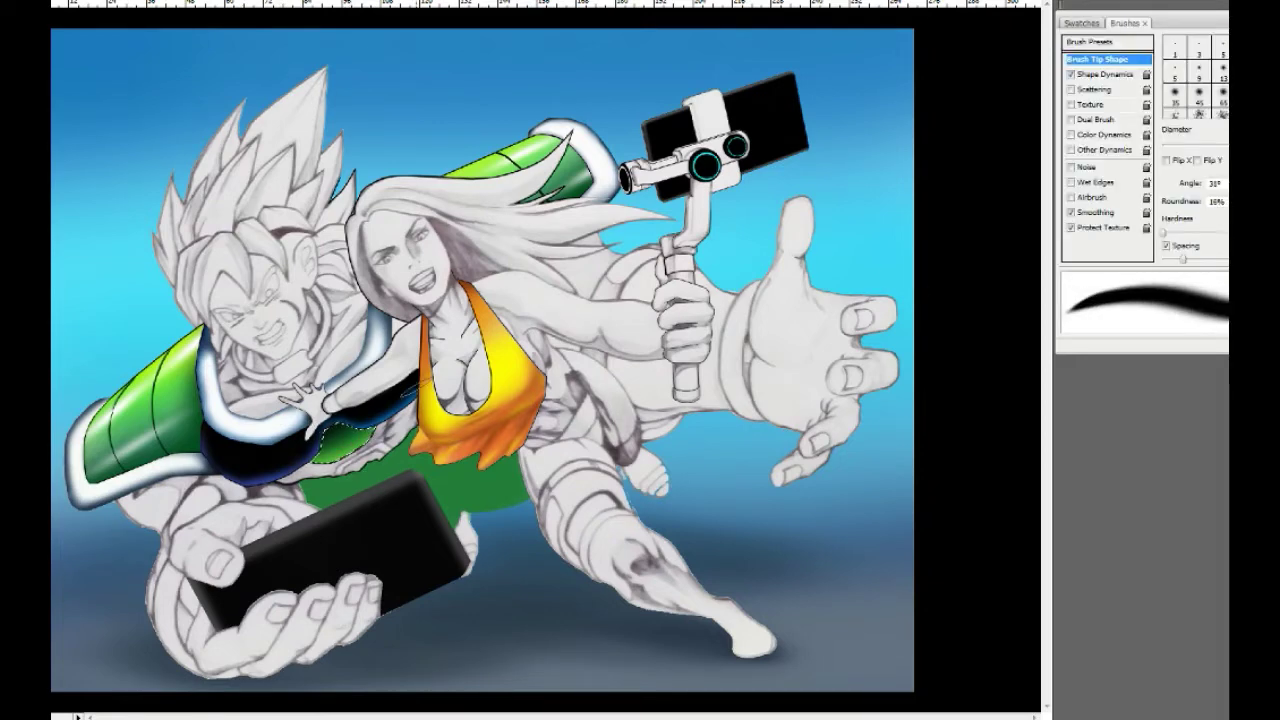
key(F5)
scroll(464, 396, up, 2)
scroll(464, 396, up, 2)
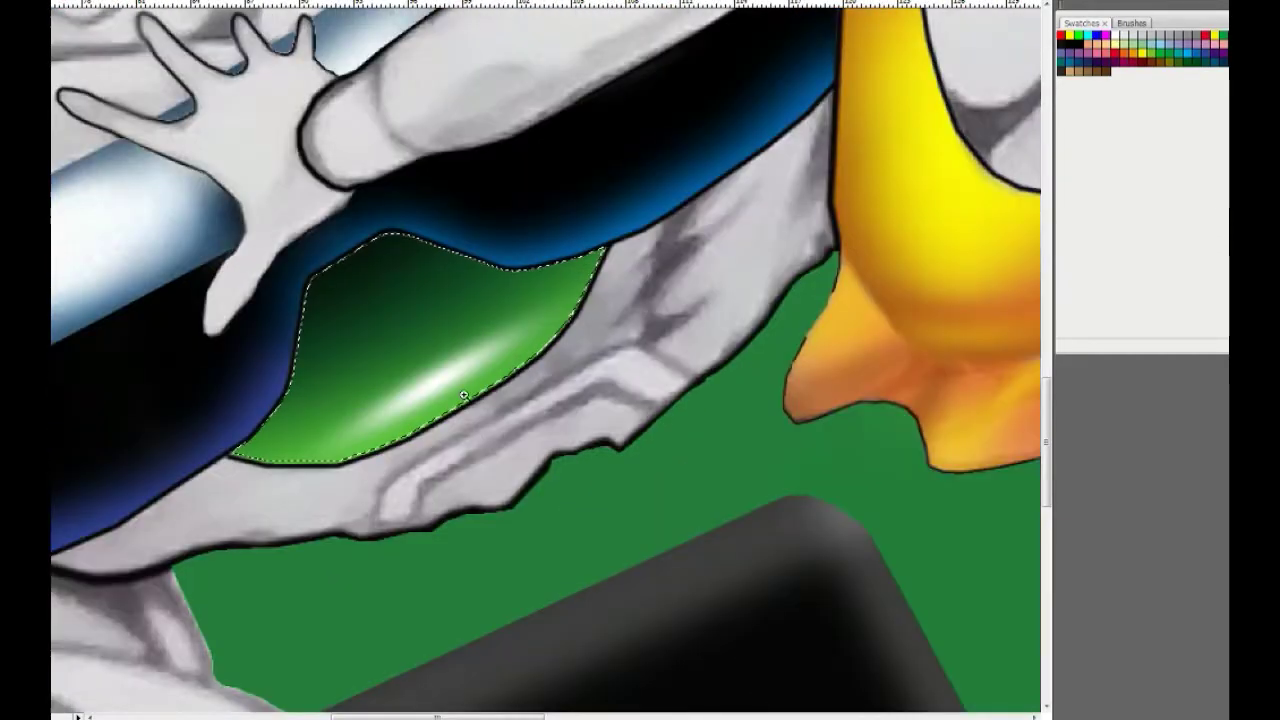
right_click(672, 406)
click(851, 420)
key(Return)
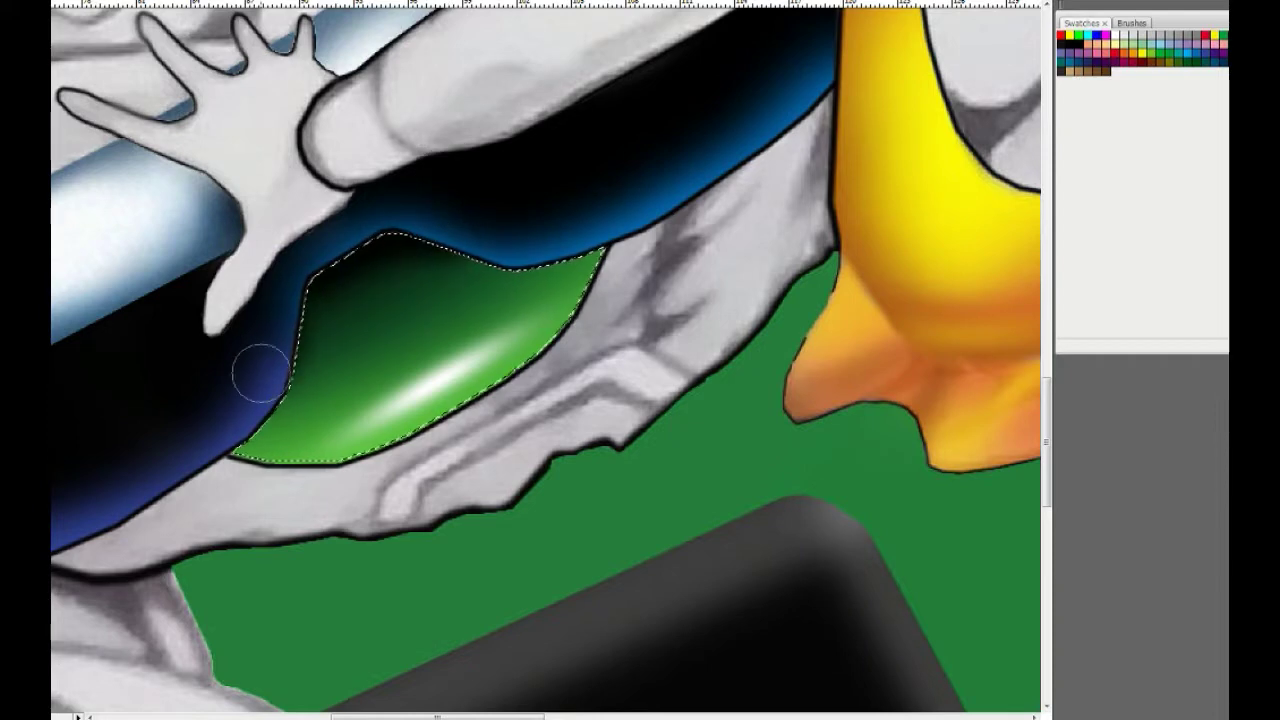
scroll(573, 370, down, 2)
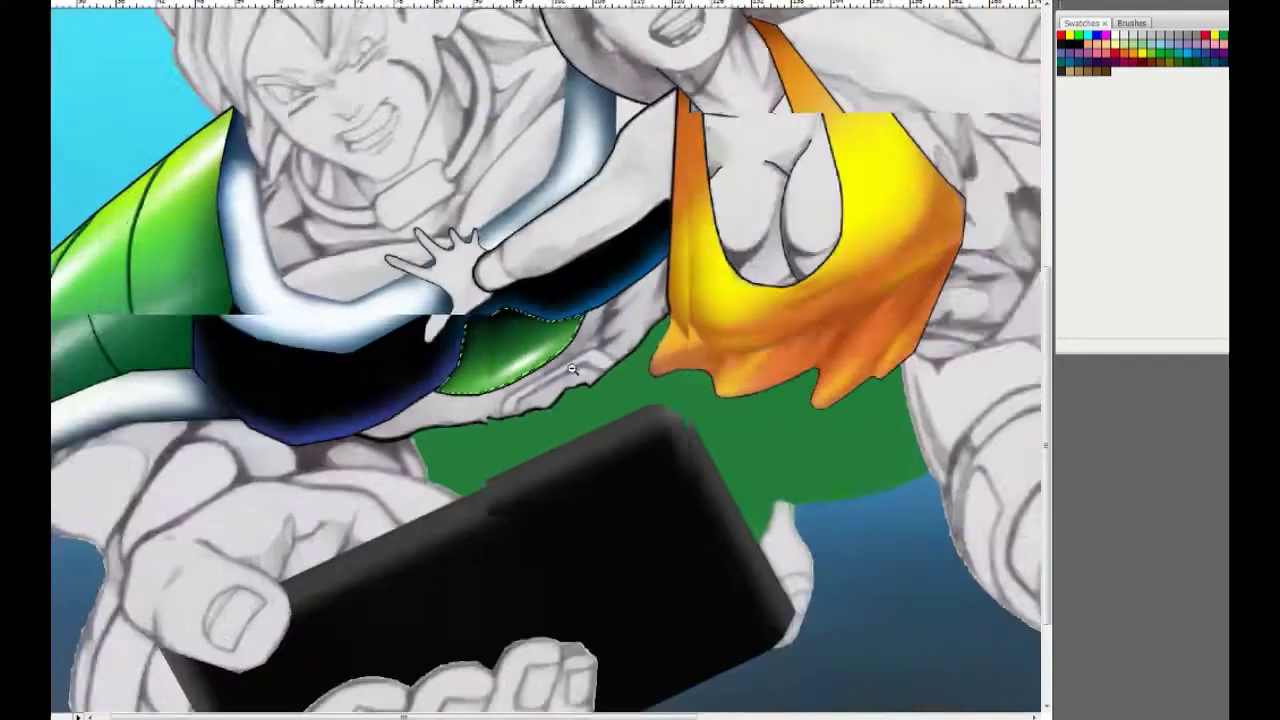
key(F5)
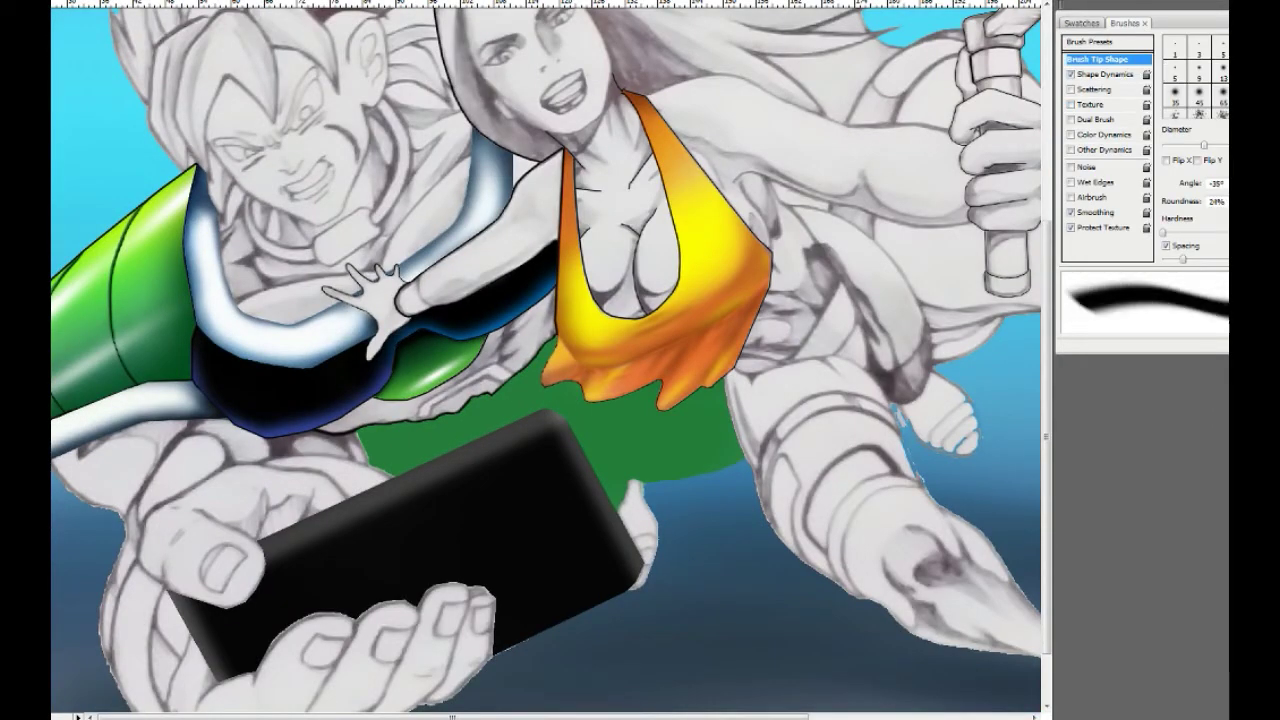
drag(1222, 188, 1225, 196)
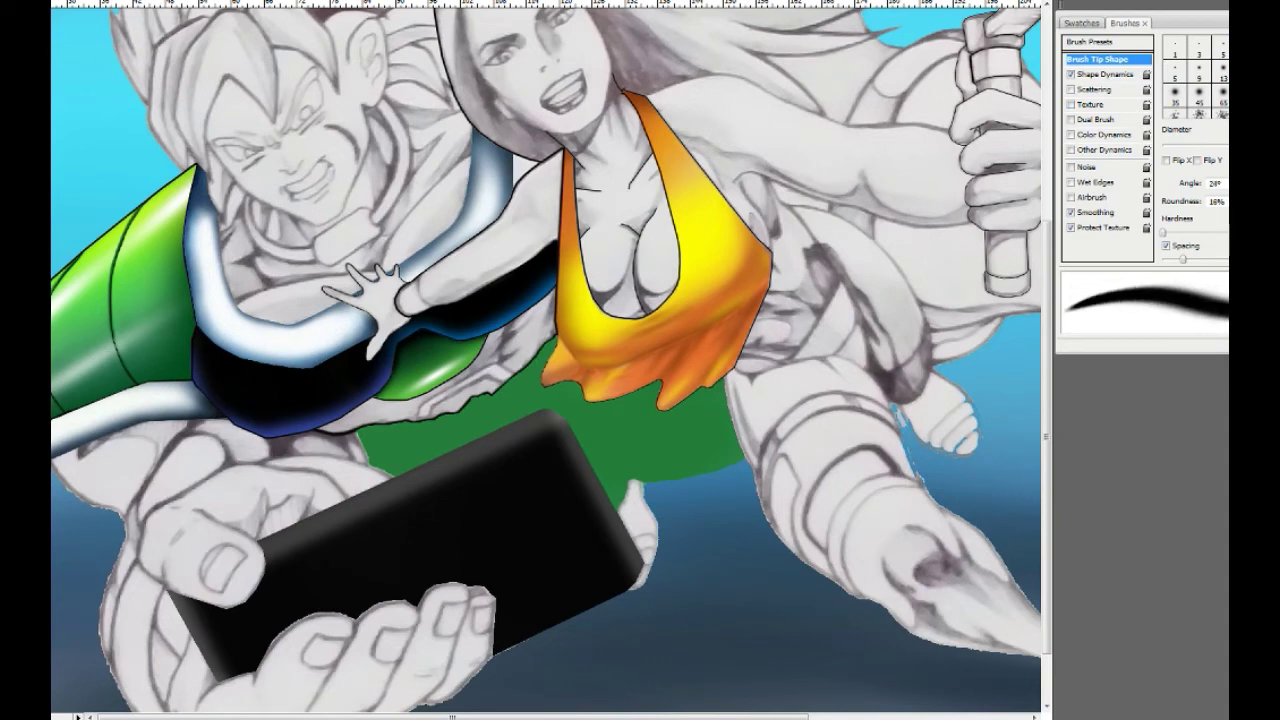
click(1081, 22)
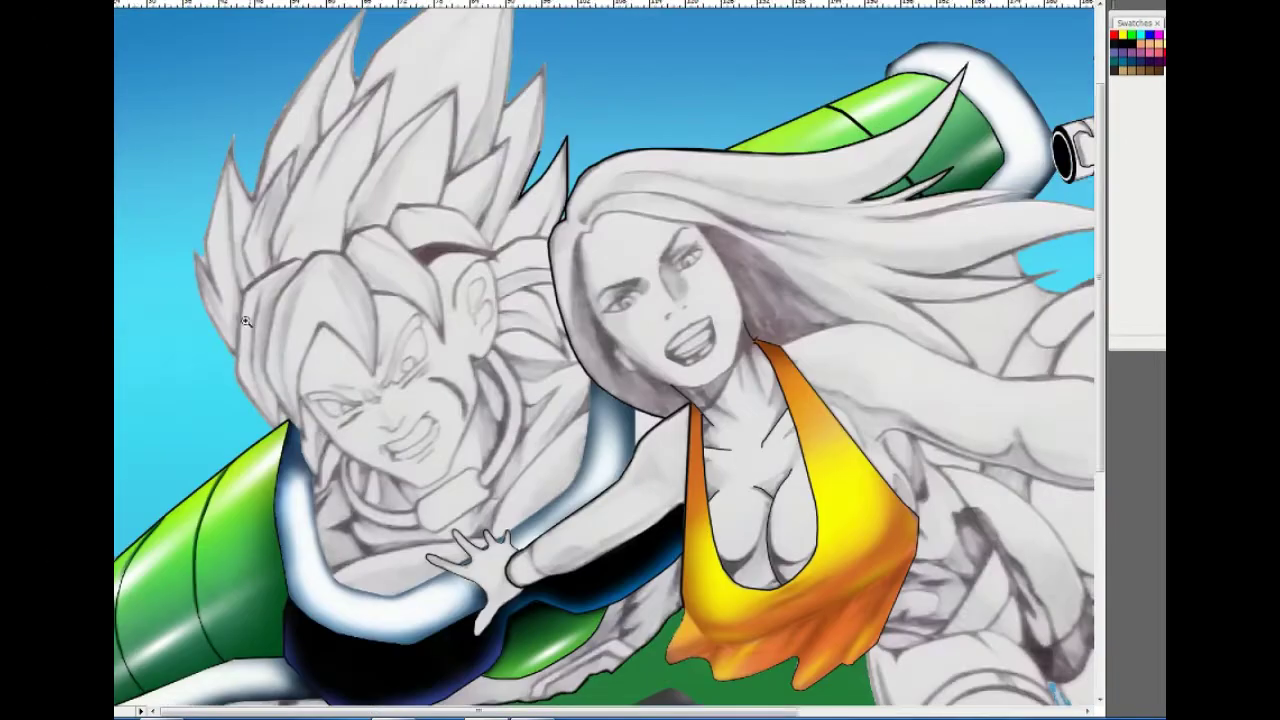
Step: Zoom in on Broly's face and outline the hair lock beside his cheek
click(513, 476)
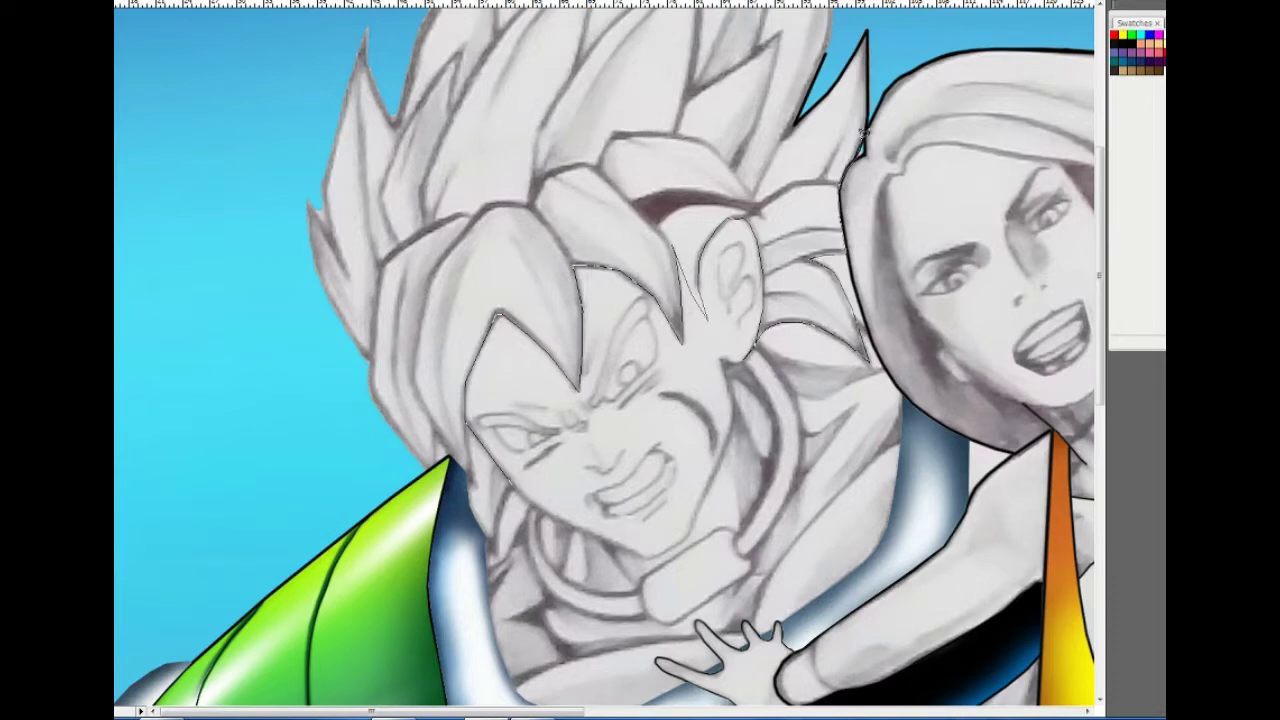
scroll(862, 132, down, 2)
scroll(866, 350, up, 2)
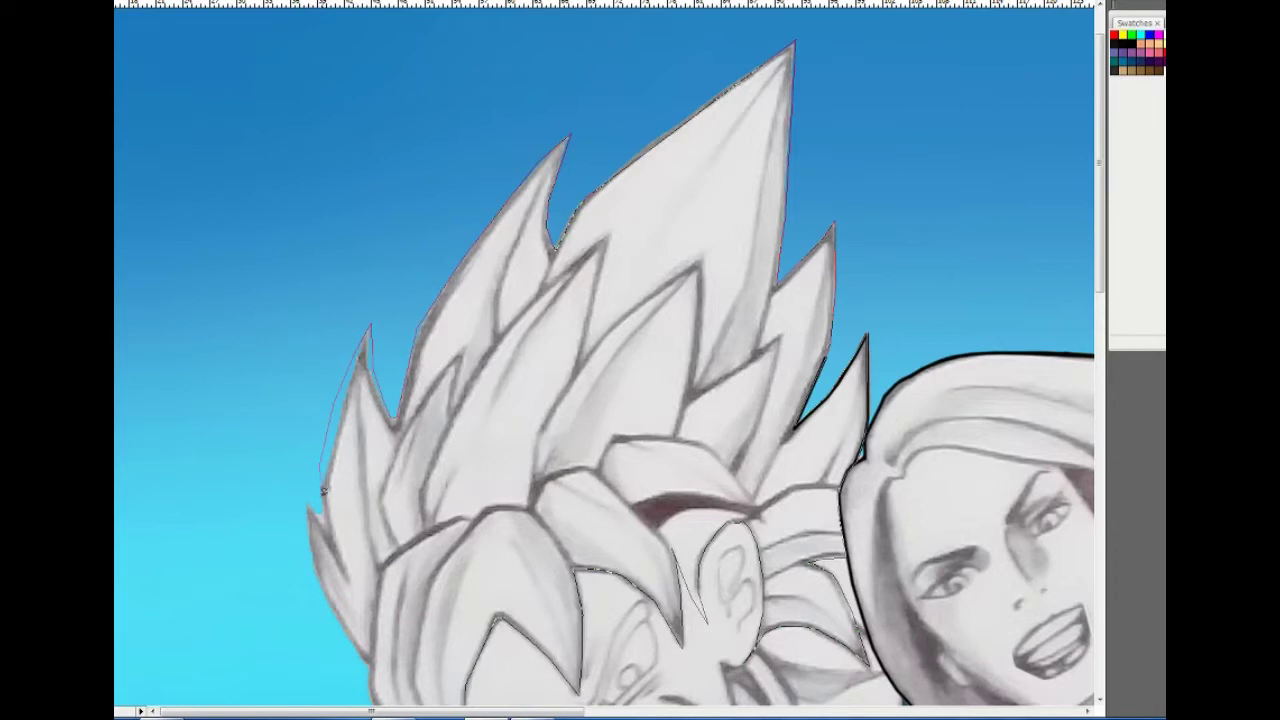
scroll(308, 510, down, 3)
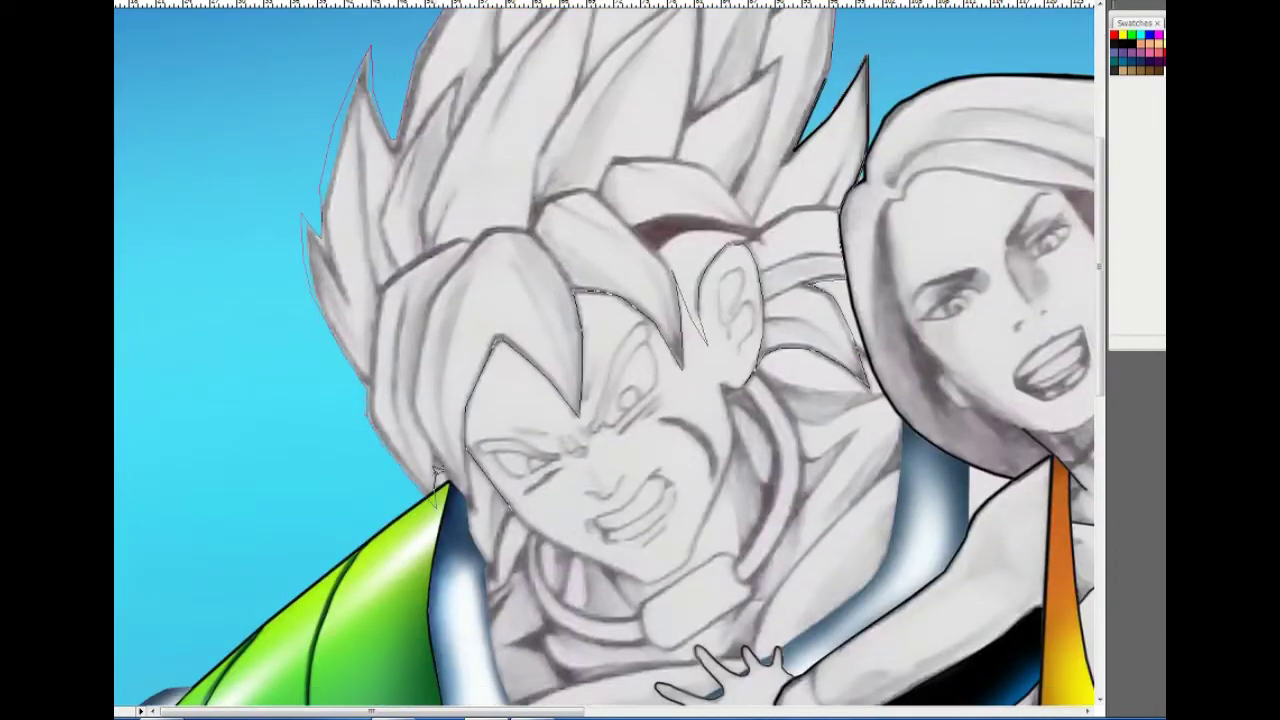
double_click(480, 466)
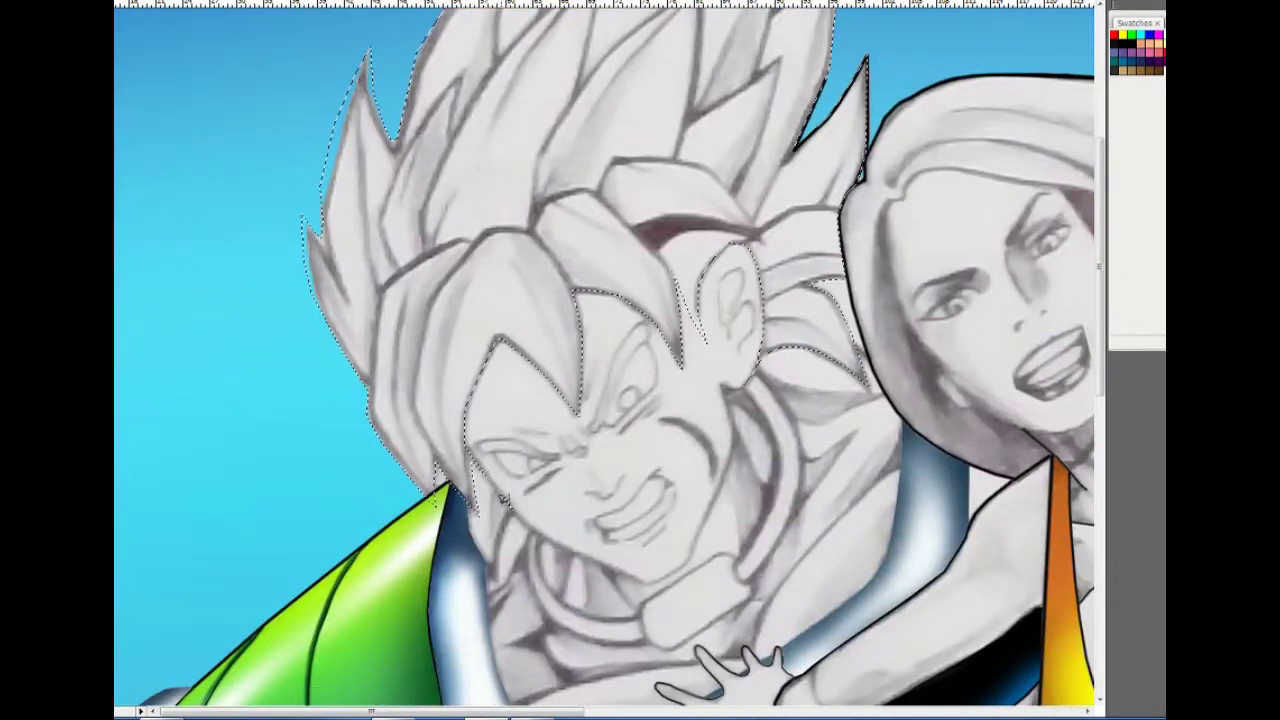
right_click(645, 437)
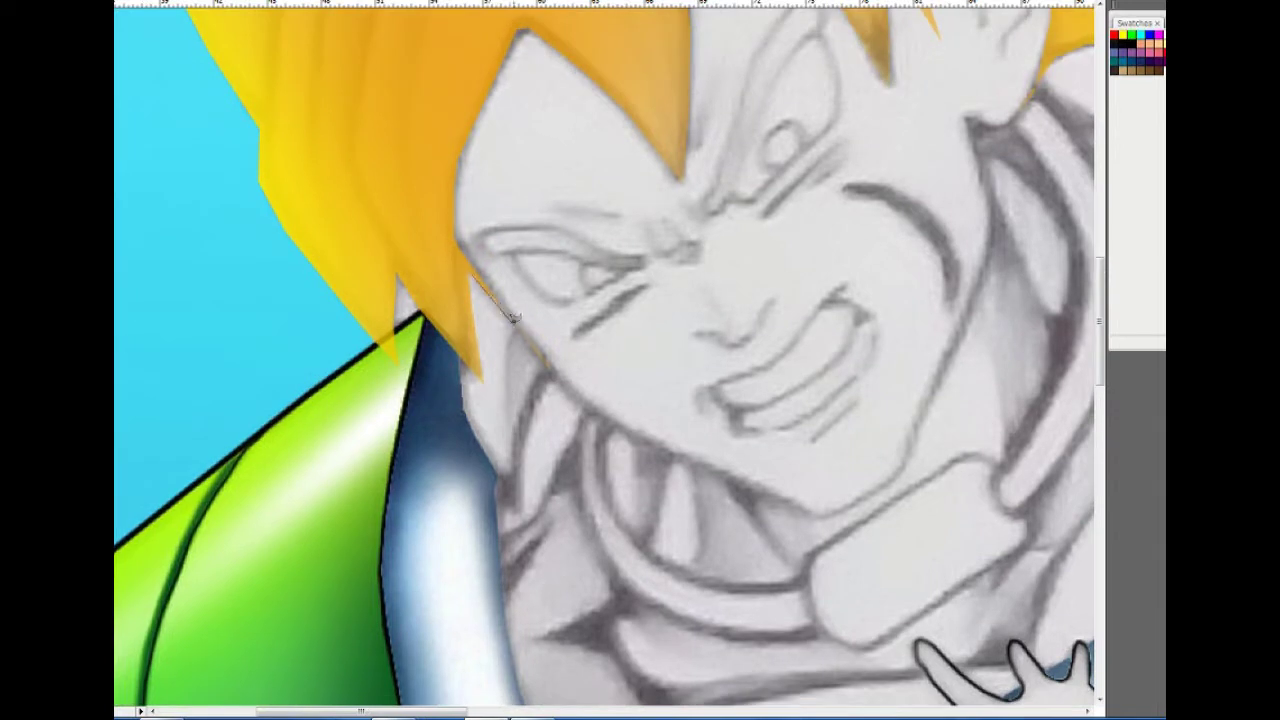
click(519, 525)
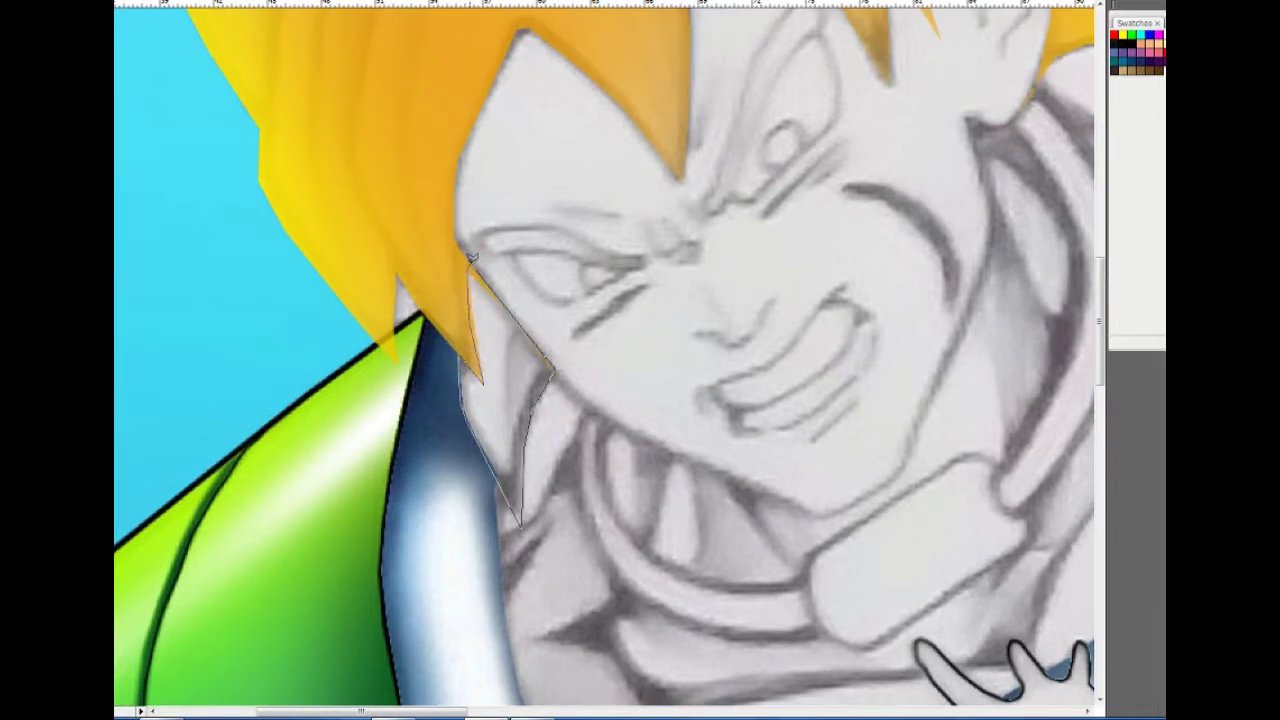
Step: Turn the outline into a selection and paint the lock yellow with orange-red right-edge shading
key(ctrl+Return)
drag(486, 343, 530, 380)
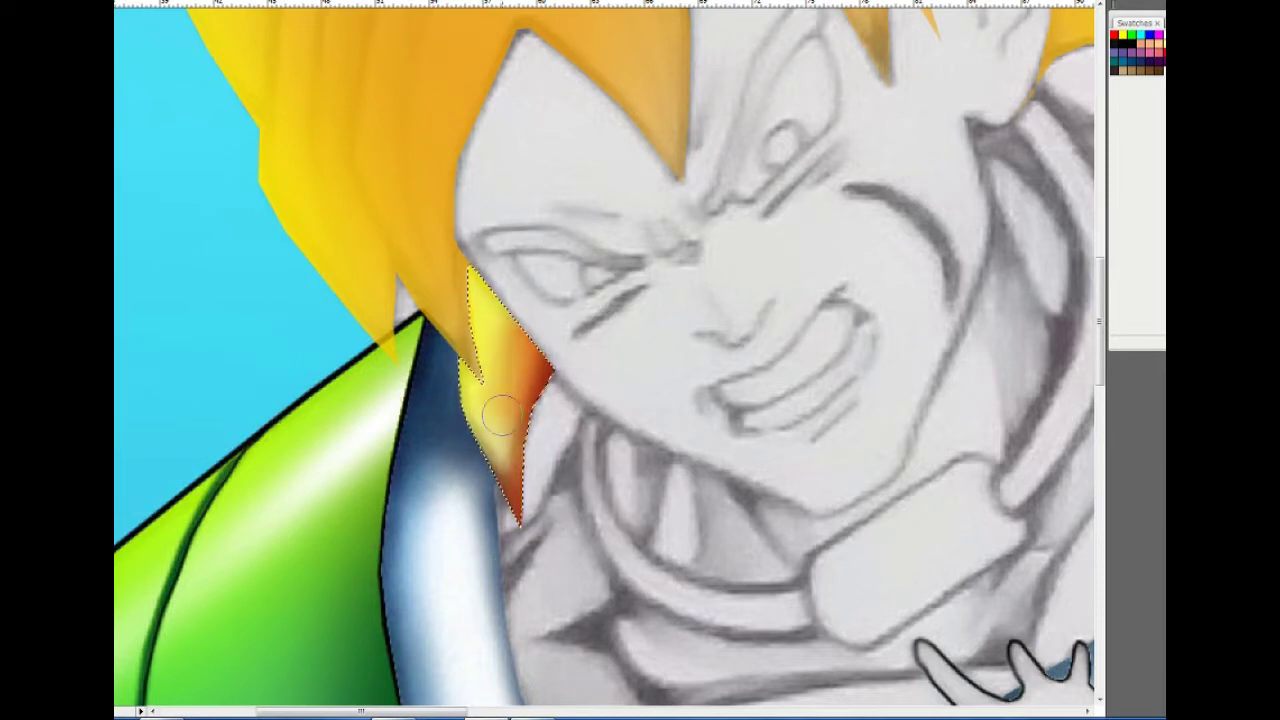
mouse_move(552, 443)
mouse_down()
mouse_move(511, 291)
mouse_move(520, 500)
mouse_up()
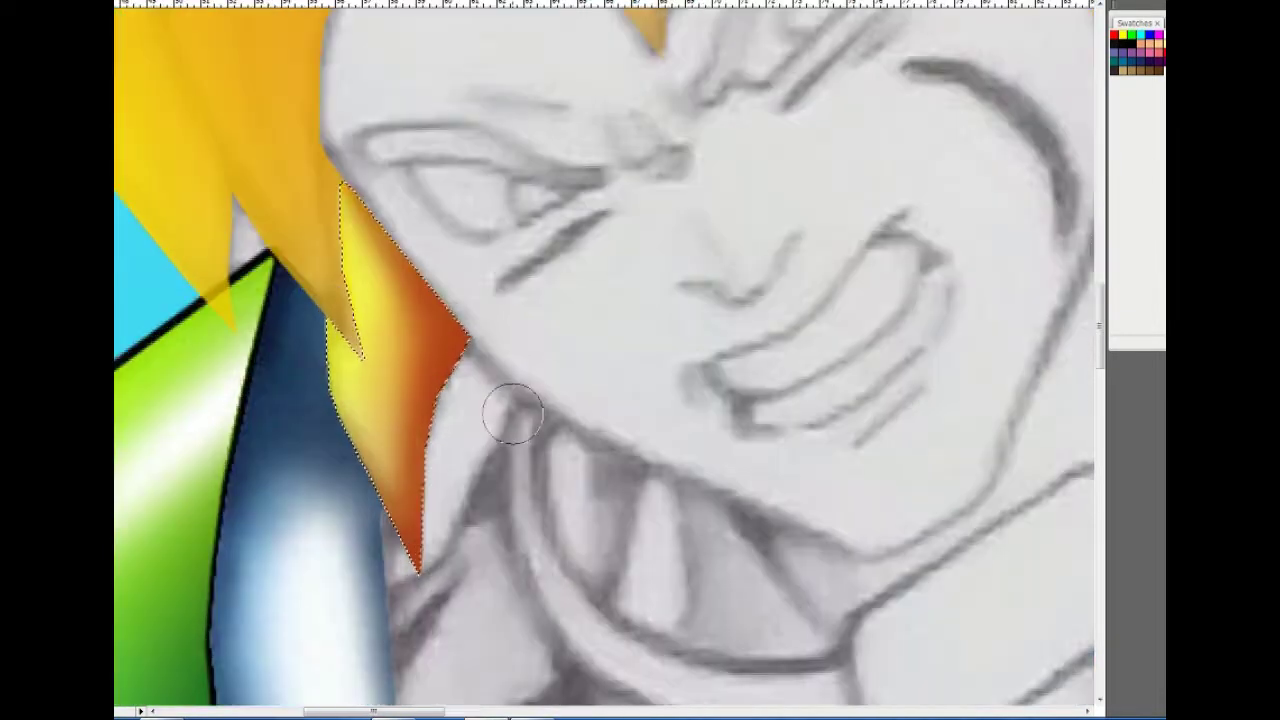
mouse_move(500, 414)
mouse_down()
mouse_move(420, 570)
mouse_move(471, 323)
mouse_up()
key(ctrl+0)
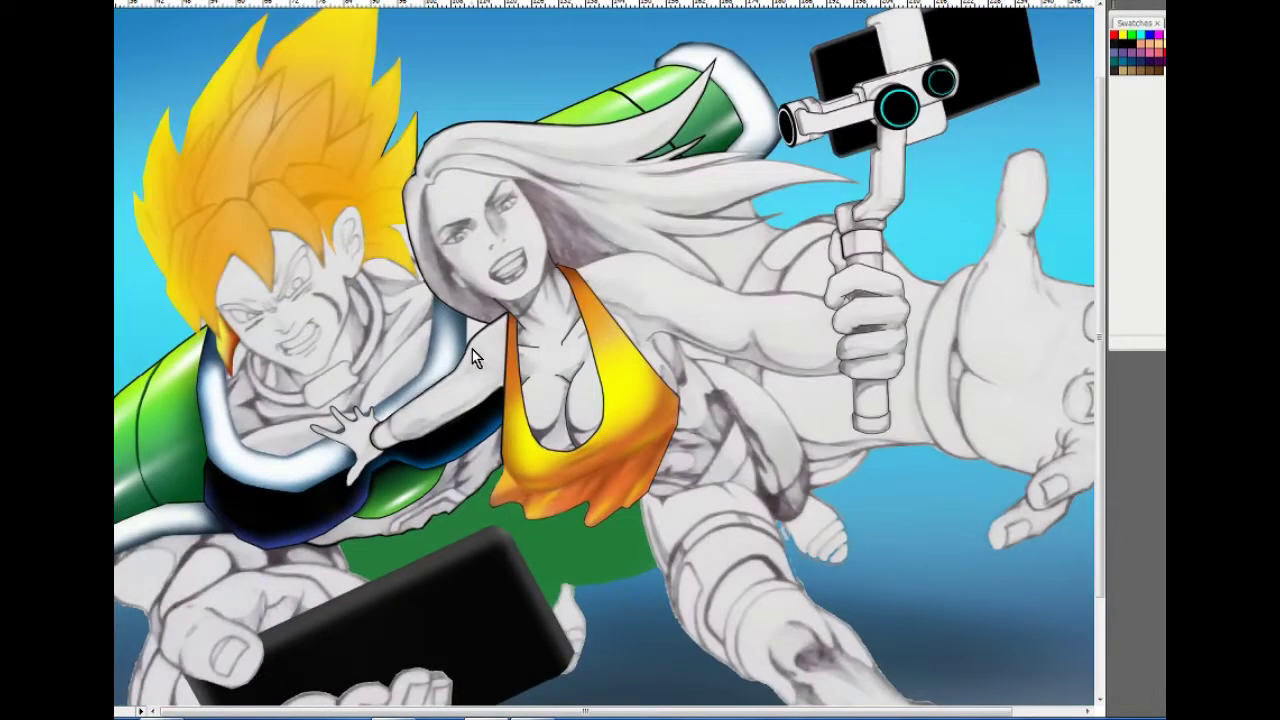
Step: Lasso the first front hair strand over Broly's forehead
scroll(472, 349, up, 3)
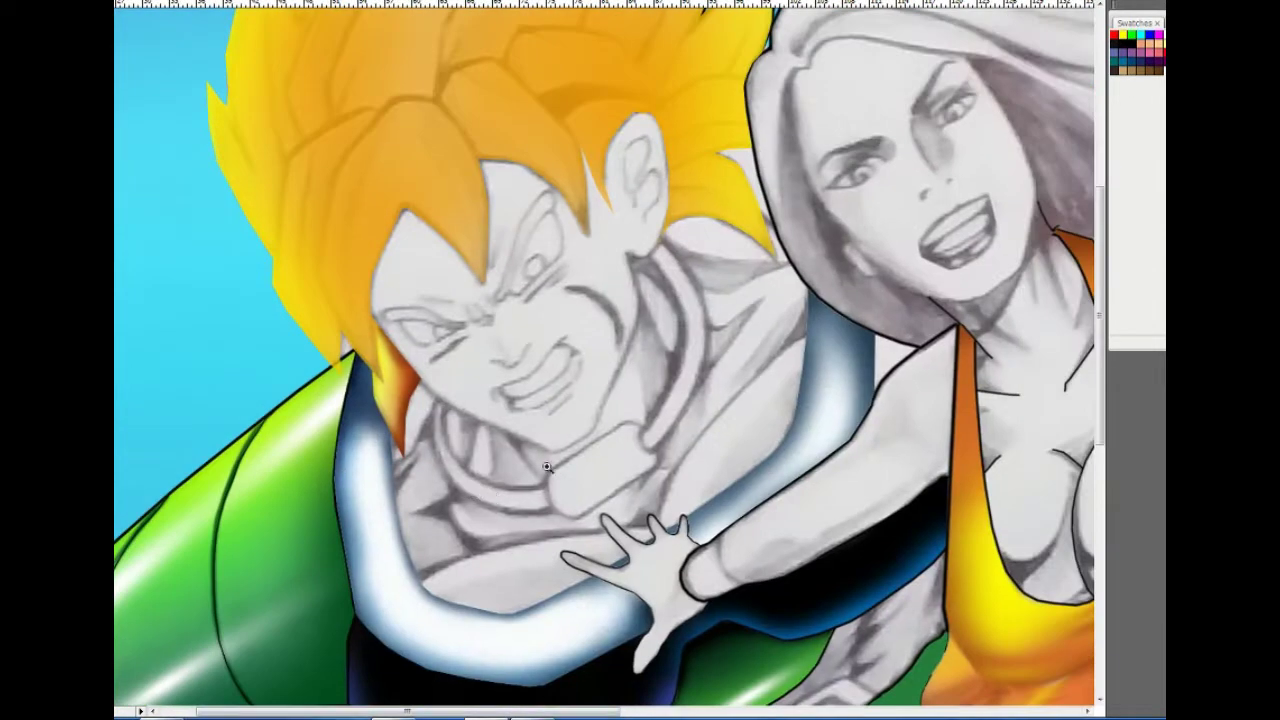
scroll(547, 467, up, 3)
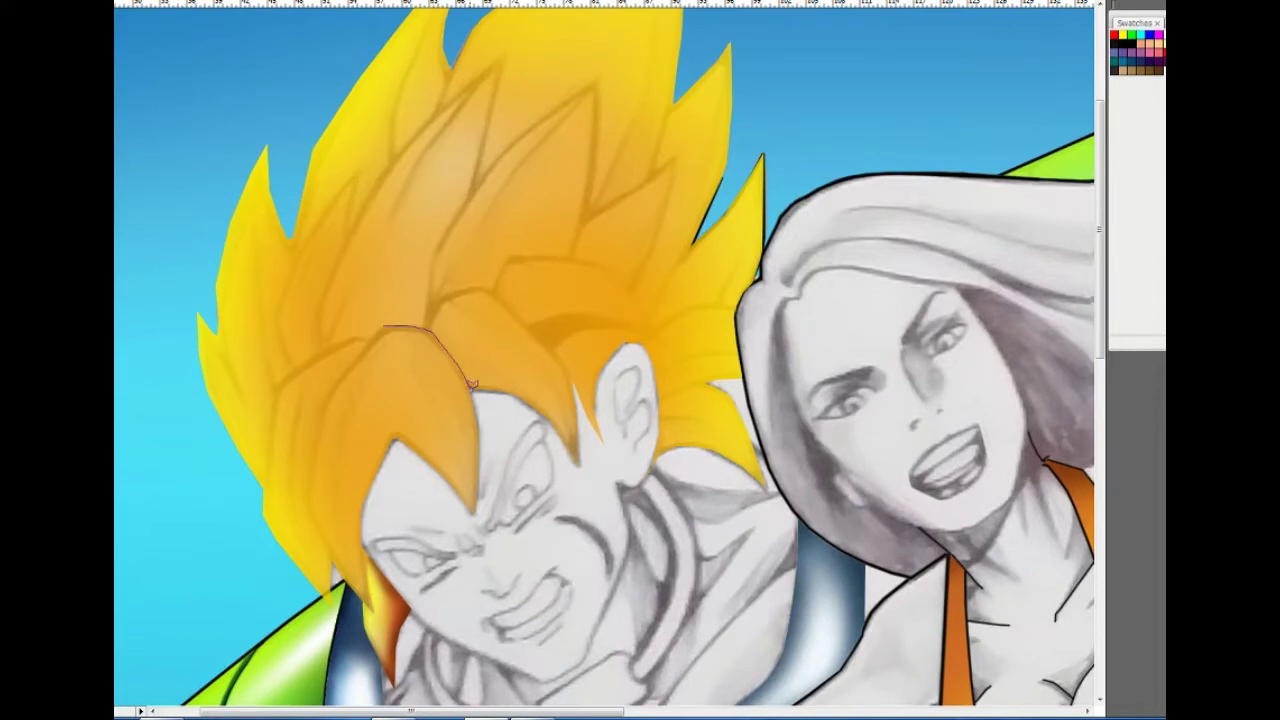
drag(480, 432, 320, 414)
drag(322, 540, 345, 578)
drag(330, 550, 369, 585)
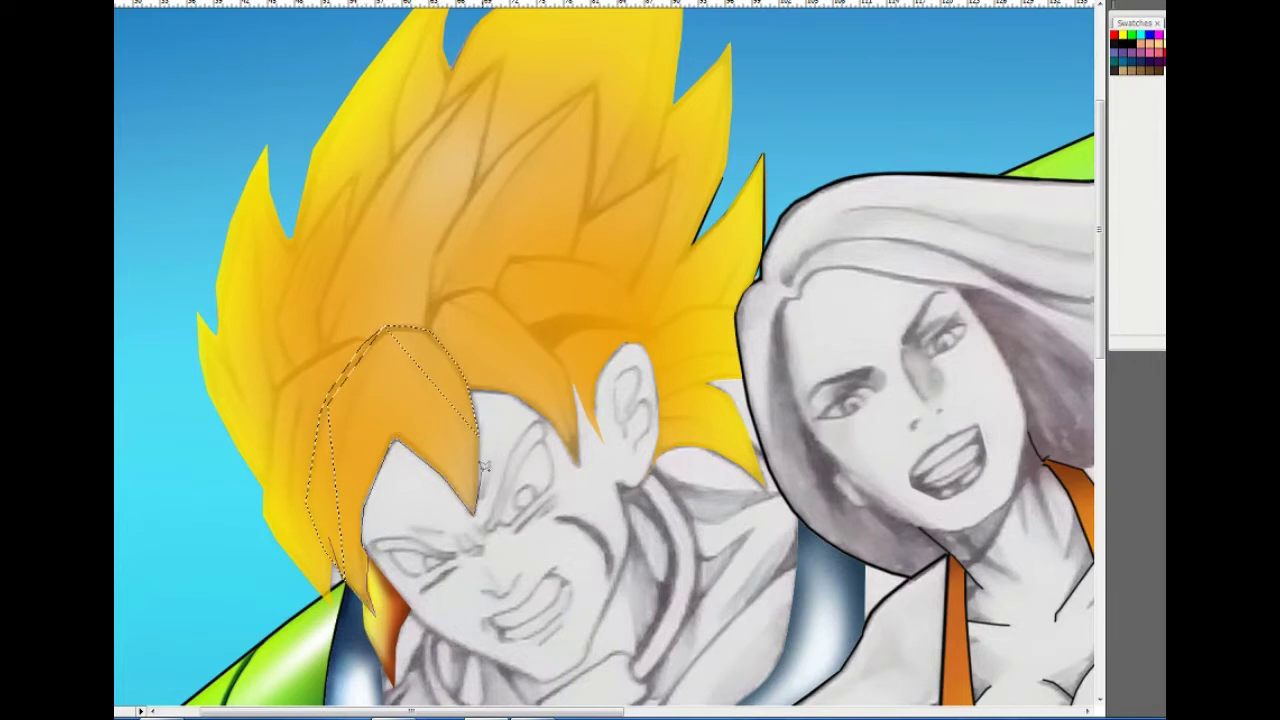
mouse_move(447, 360)
mouse_down()
mouse_move(325, 399)
mouse_move(385, 328)
mouse_up()
key(b)
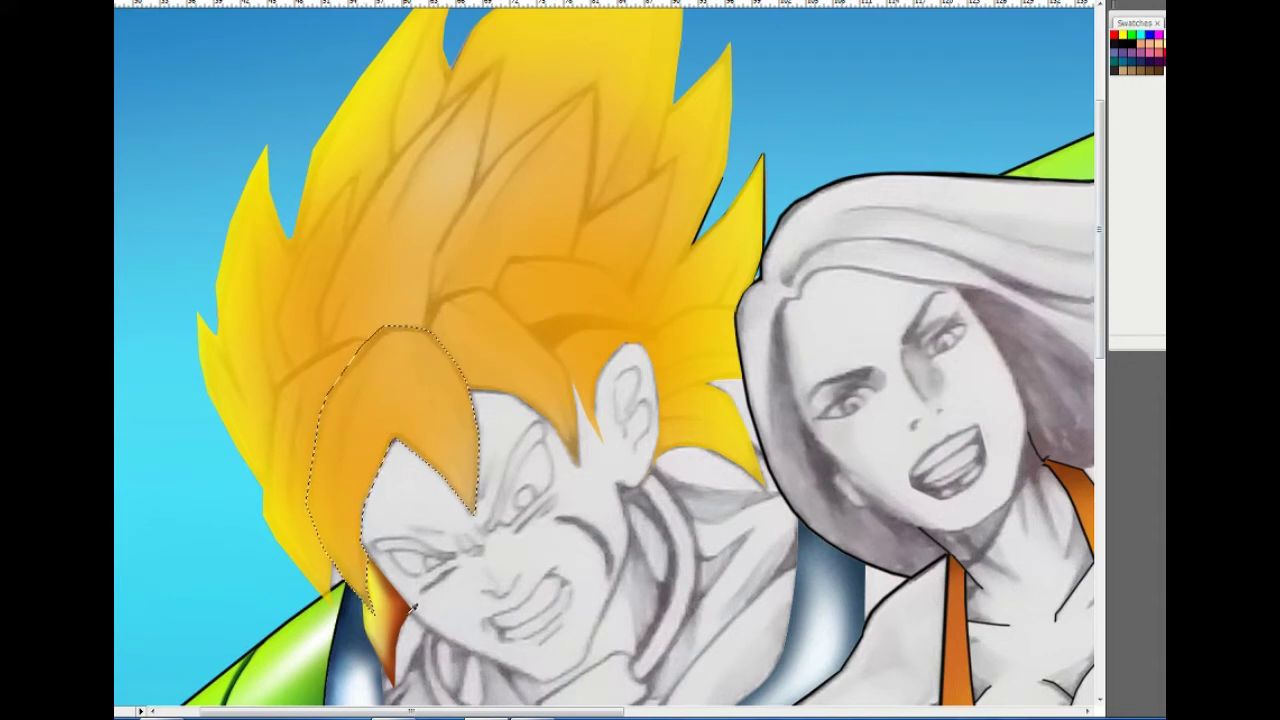
key(F5)
Step: Paint the strand yellow with darker orange streaks using an angled elliptical brush tip
mouse_move(447, 405)
mouse_down()
mouse_move(345, 470)
mouse_move(309, 434)
mouse_move(390, 401)
mouse_up()
click(1140, 168)
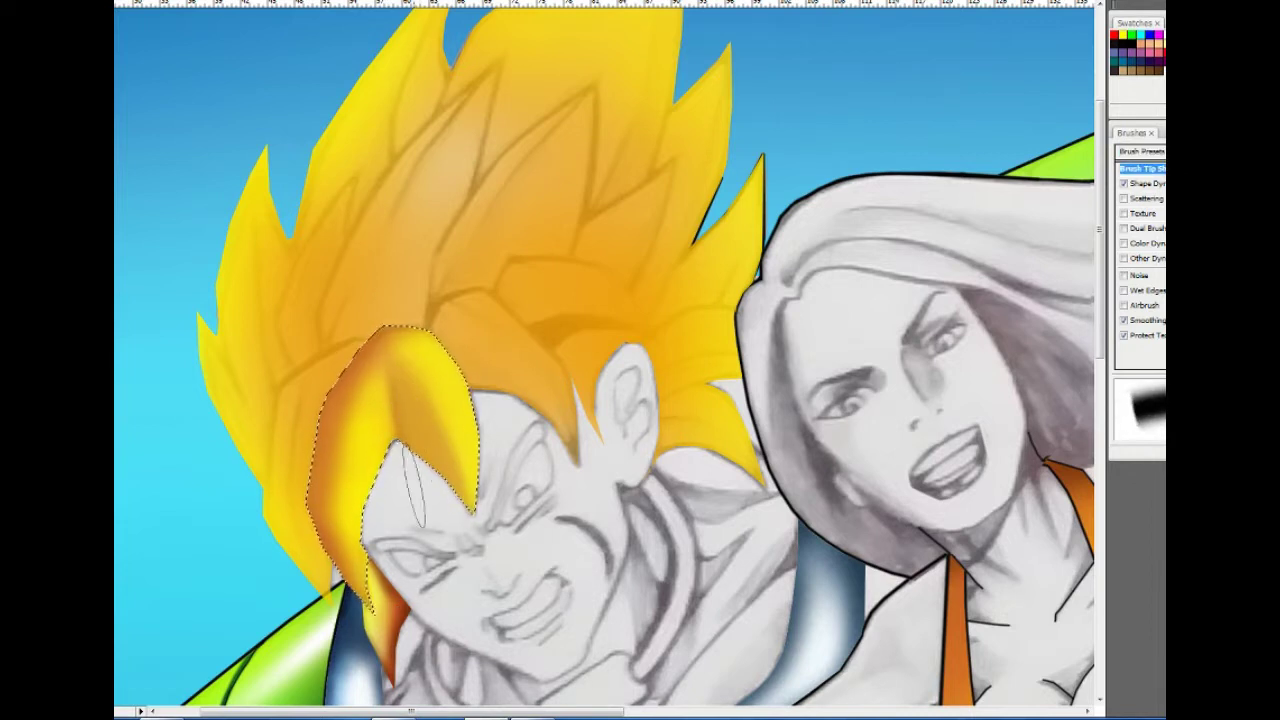
mouse_move(416, 485)
mouse_down()
mouse_move(394, 403)
mouse_move(436, 449)
mouse_up()
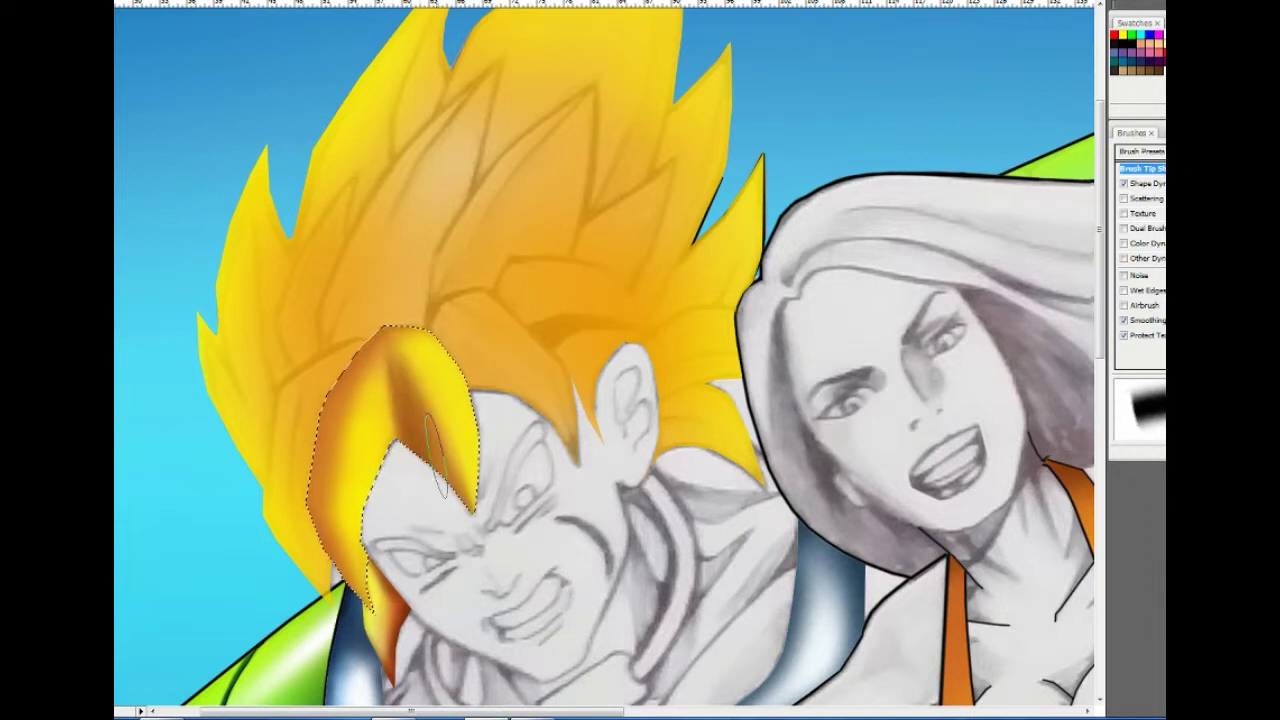
drag(397, 400, 420, 515)
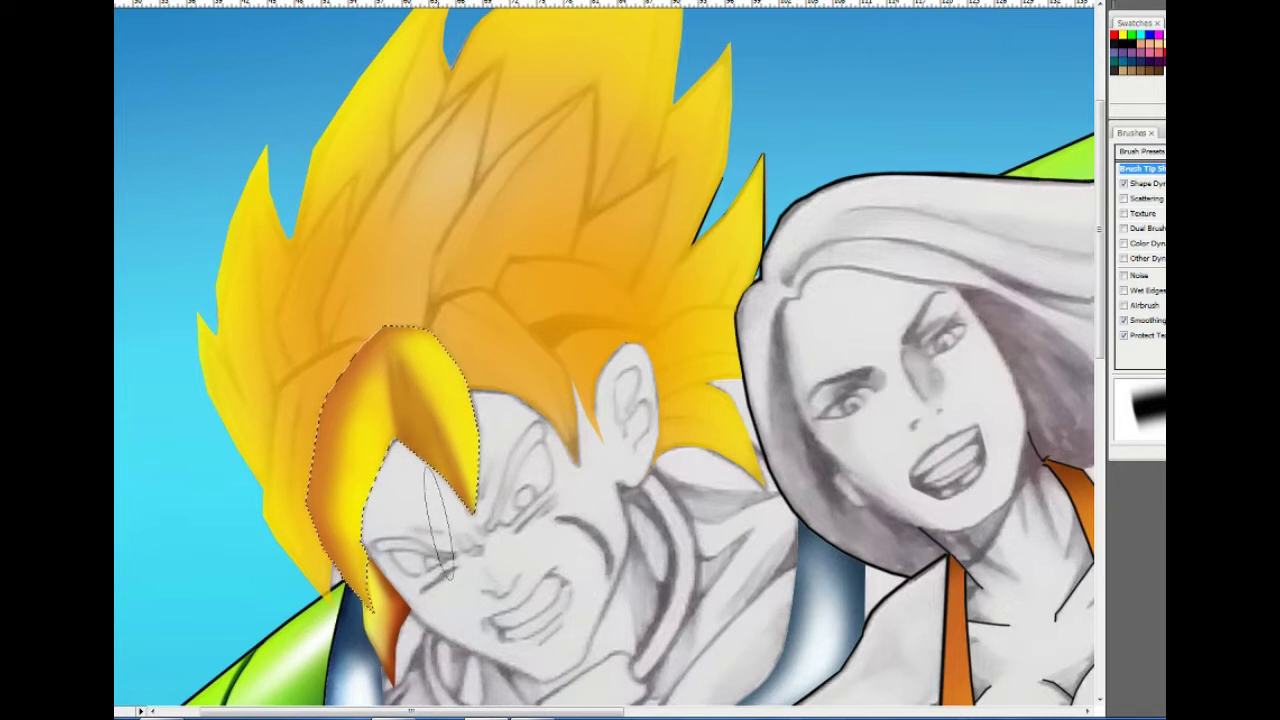
drag(330, 465, 305, 370)
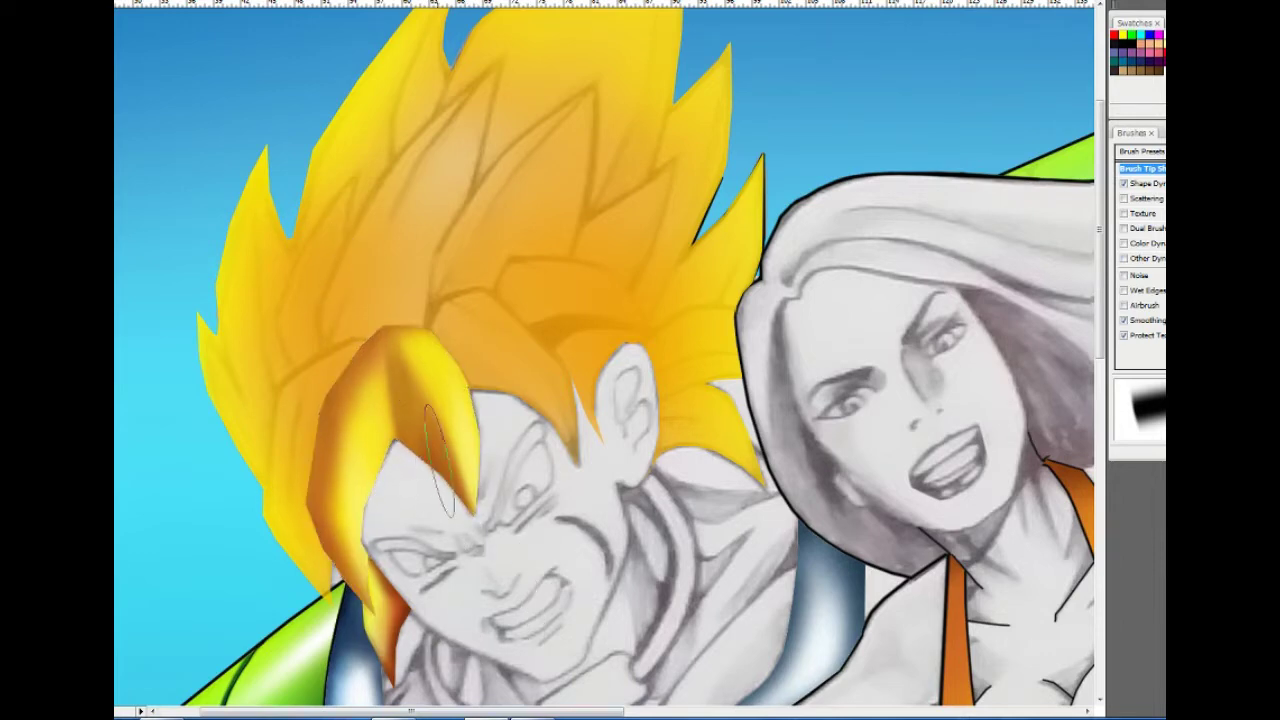
Step: Zoom in, lasso the next front strand and shade it bright yellow
key(z)
click(490, 314)
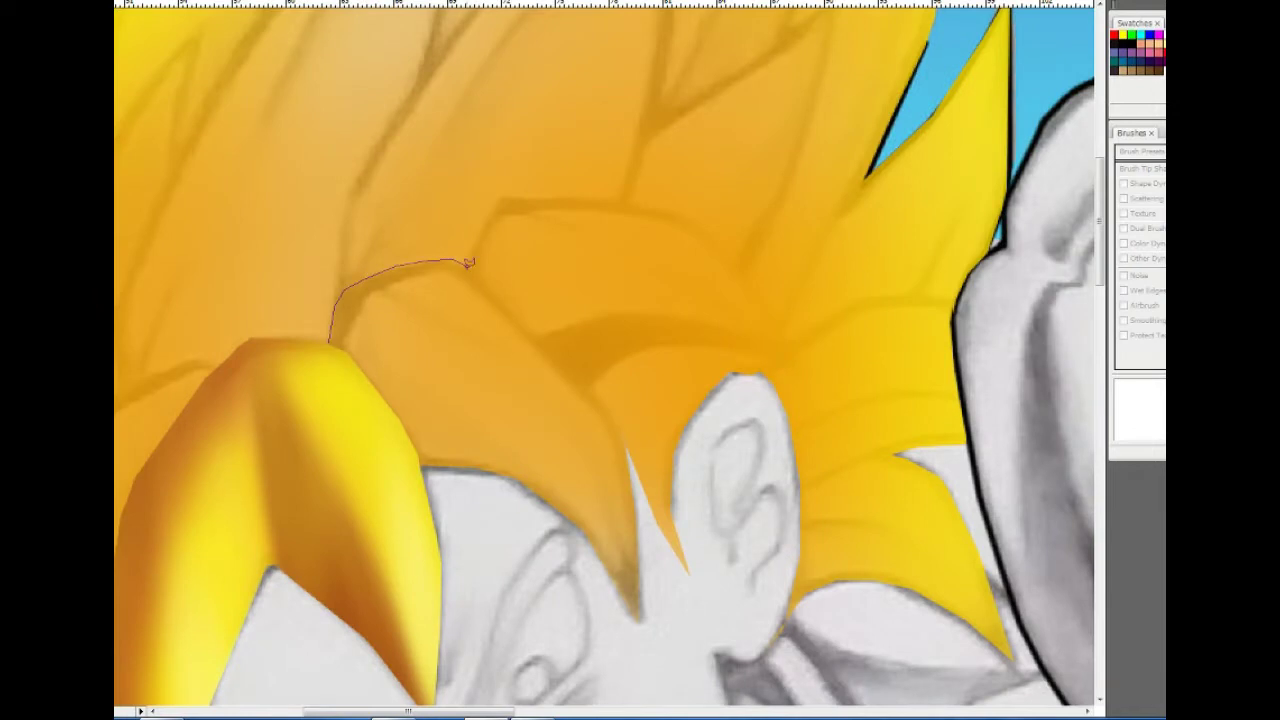
drag(622, 607, 513, 481)
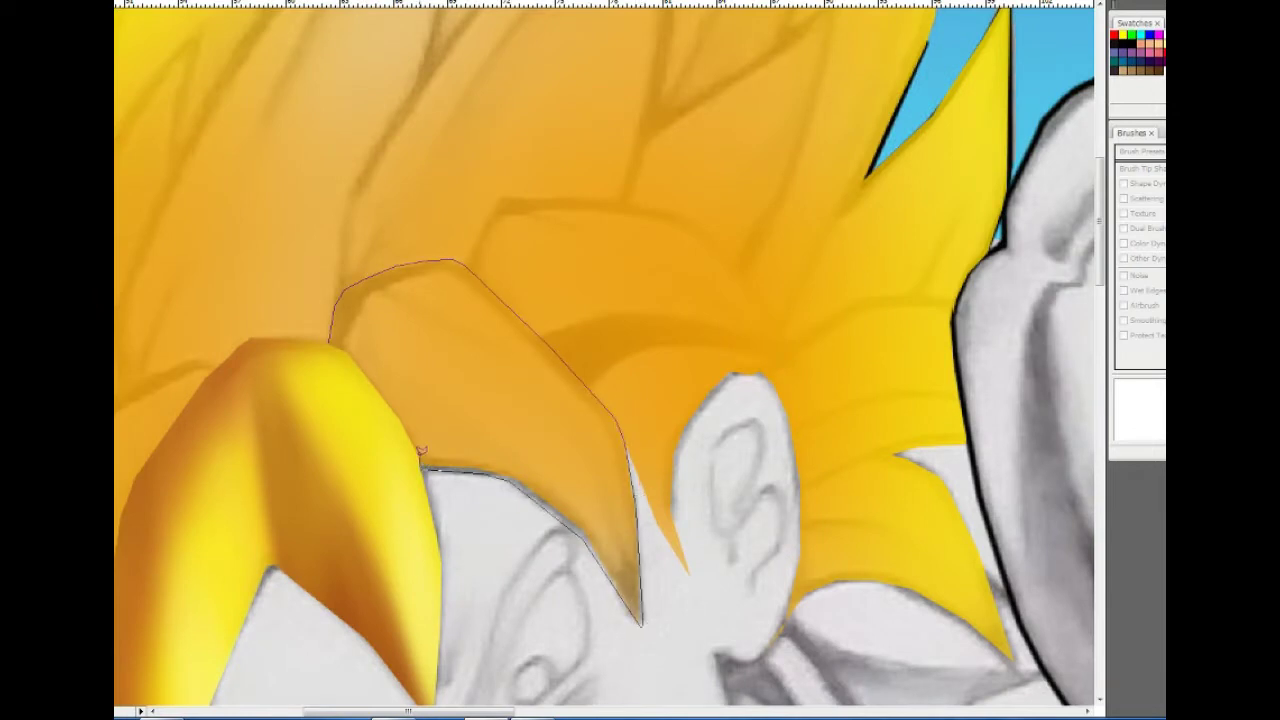
drag(338, 341, 332, 338)
key(b)
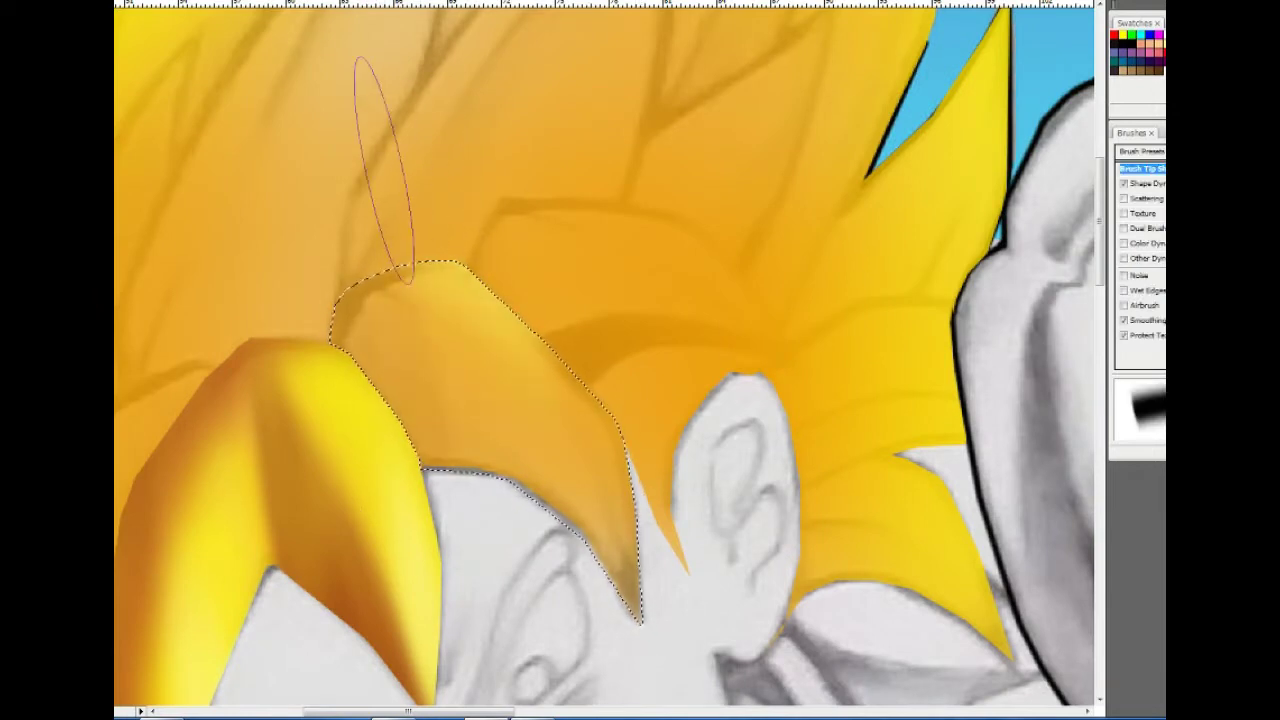
drag(386, 157, 514, 314)
drag(371, 400, 386, 186)
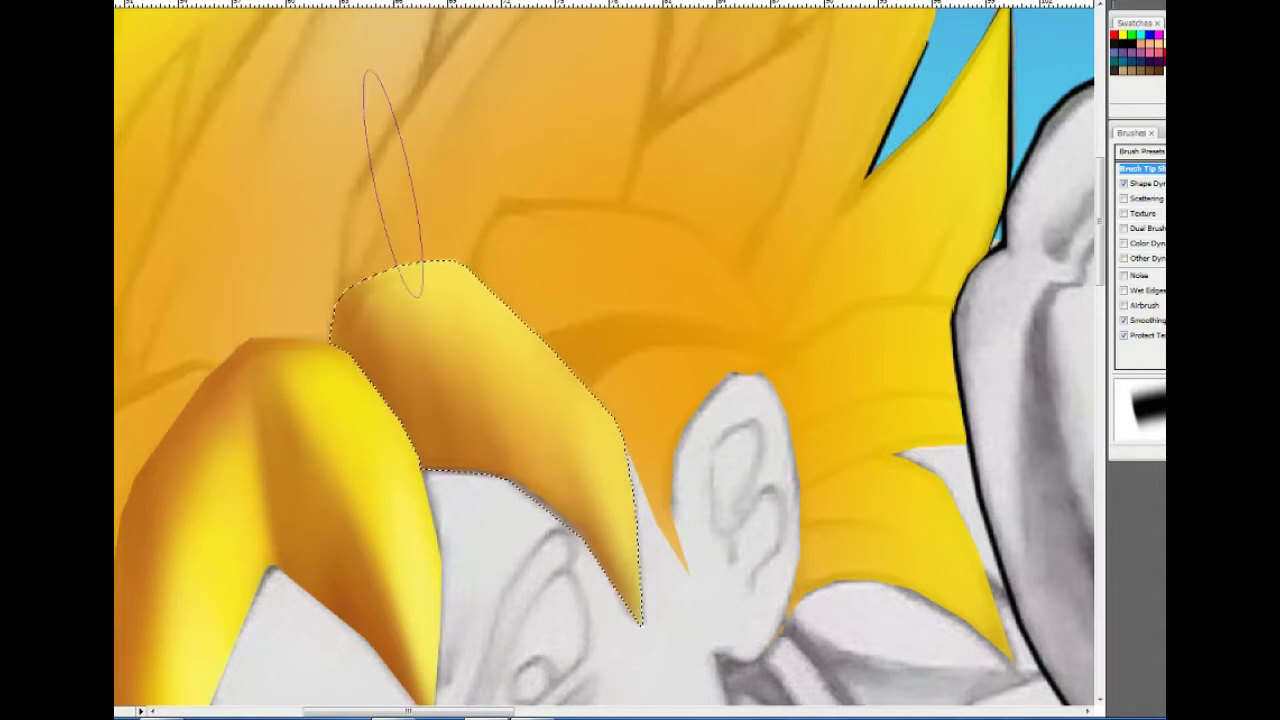
drag(530, 607, 580, 372)
scroll(632, 325, up, 3)
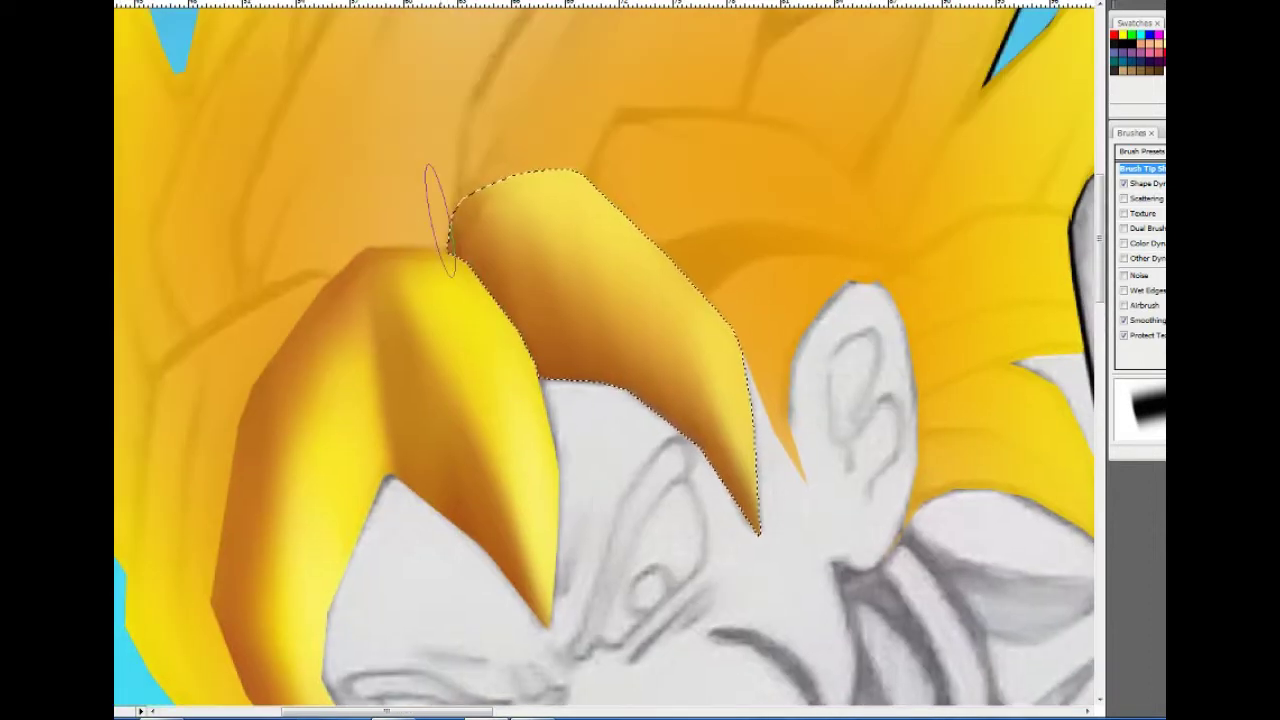
scroll(655, 400, down, 3)
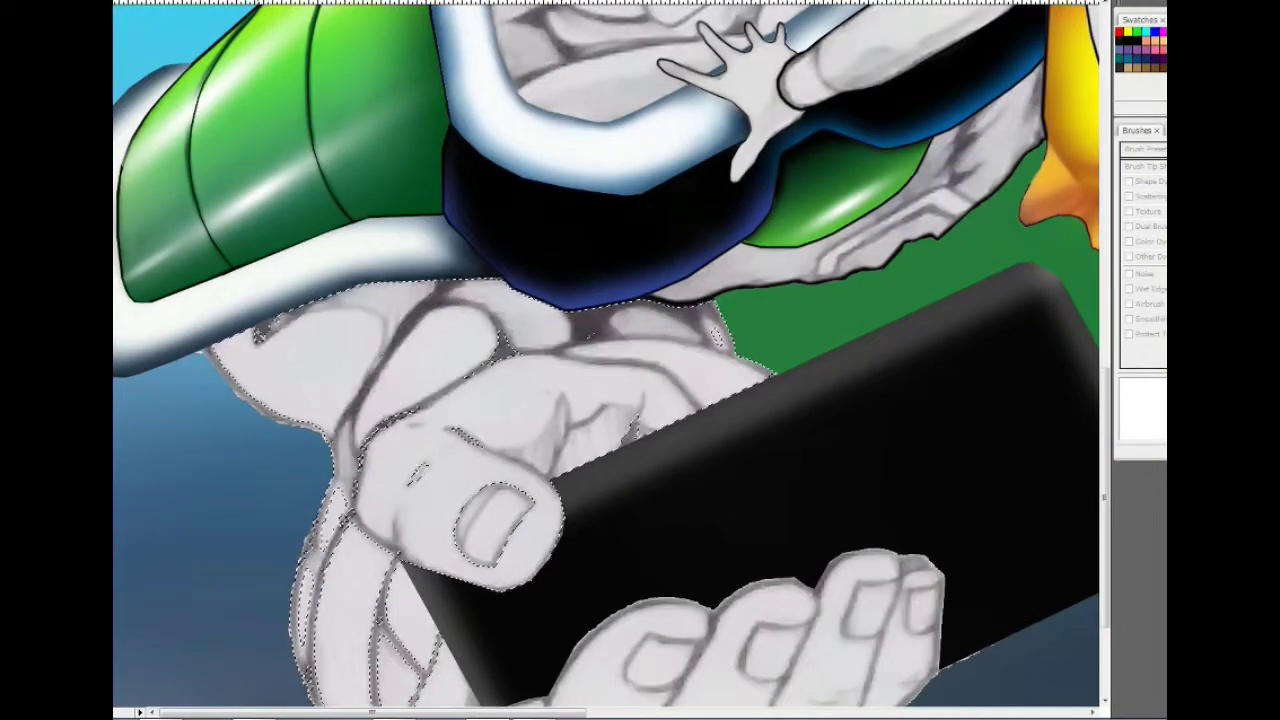
Step: Extend the forearm selection to the thumb, then paint peach skin with pinkish shading under the arm
scroll(605, 355, down, 3)
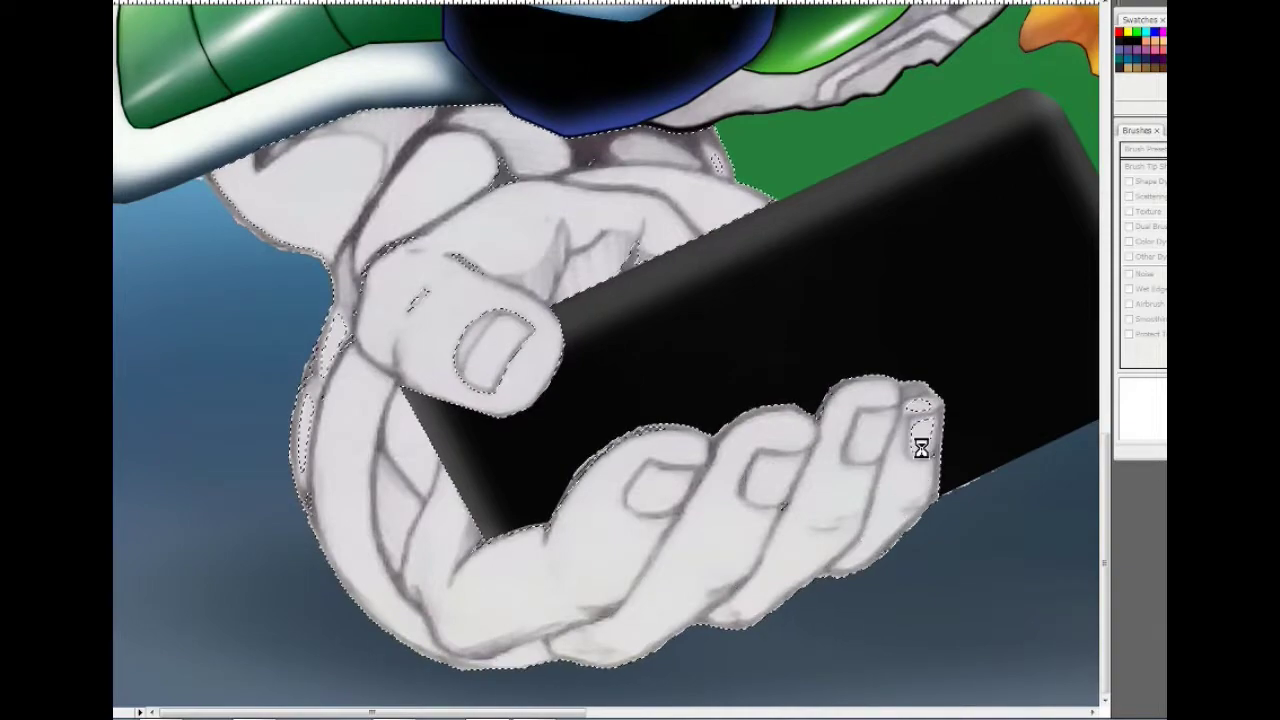
scroll(417, 483, up, 3)
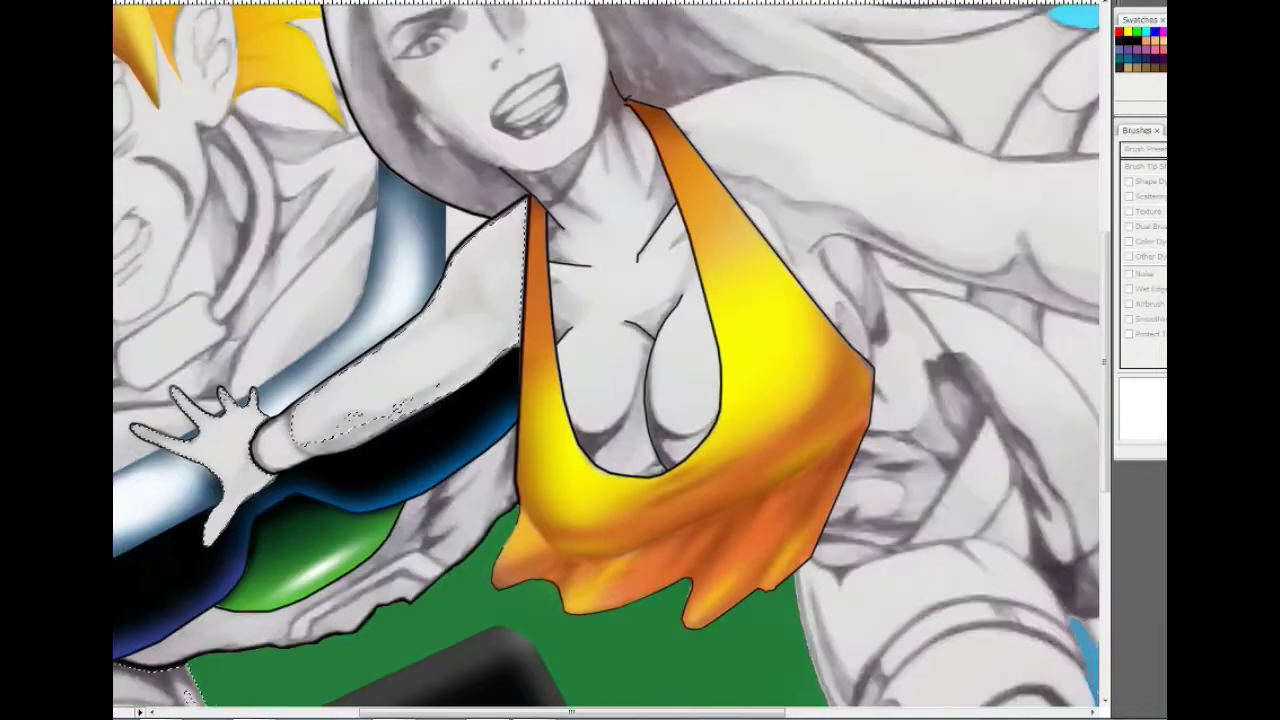
drag(400, 420, 272, 450)
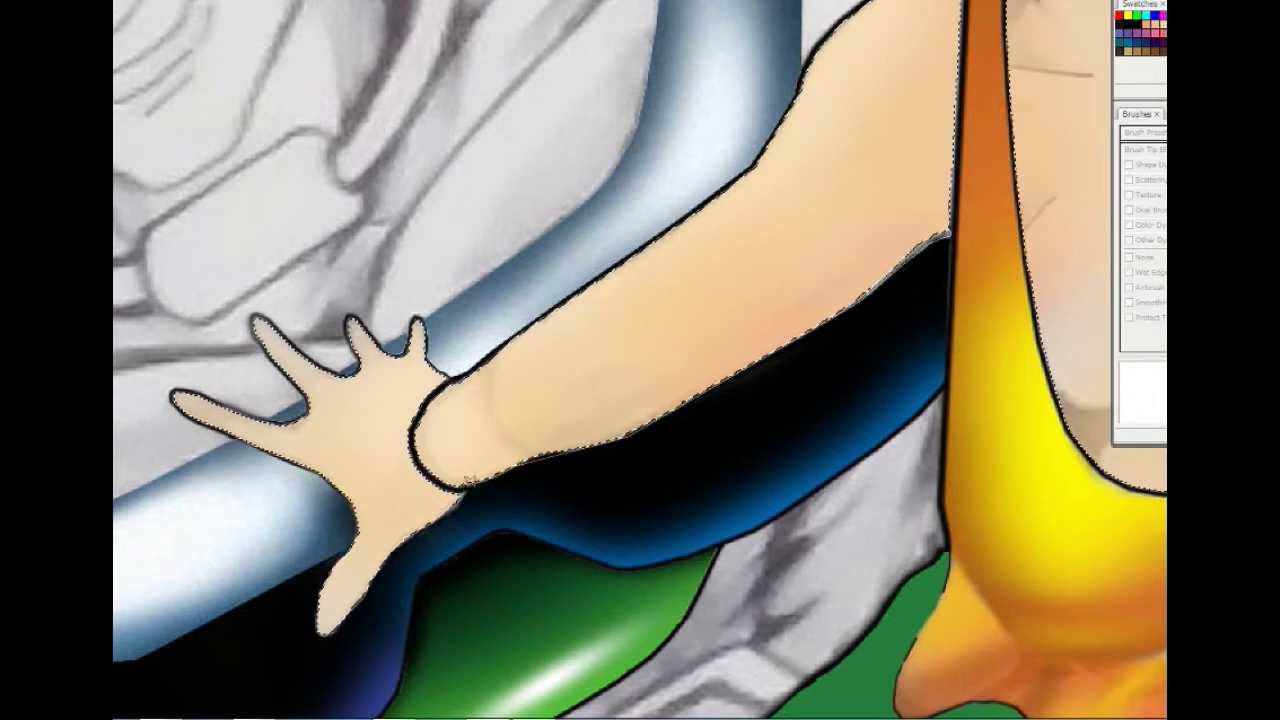
drag(920, 155, 663, 406)
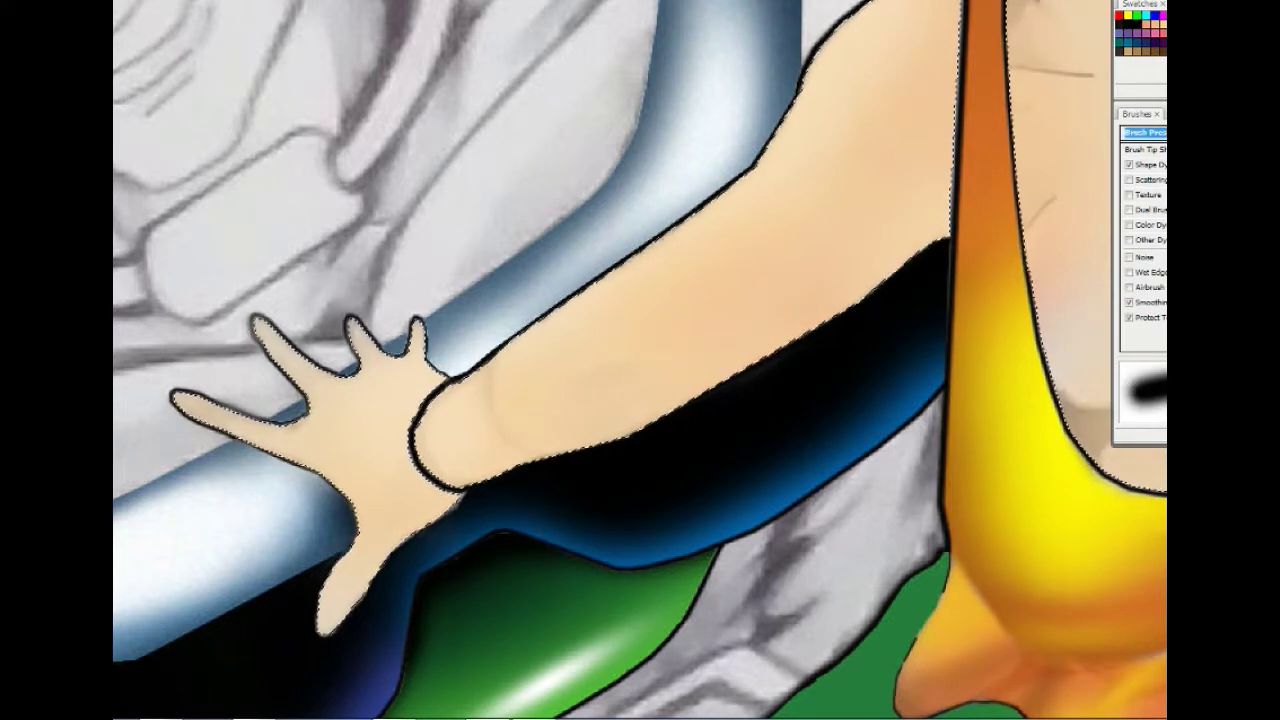
mouse_move(930, 240)
mouse_down()
mouse_move(686, 394)
mouse_move(434, 486)
mouse_up()
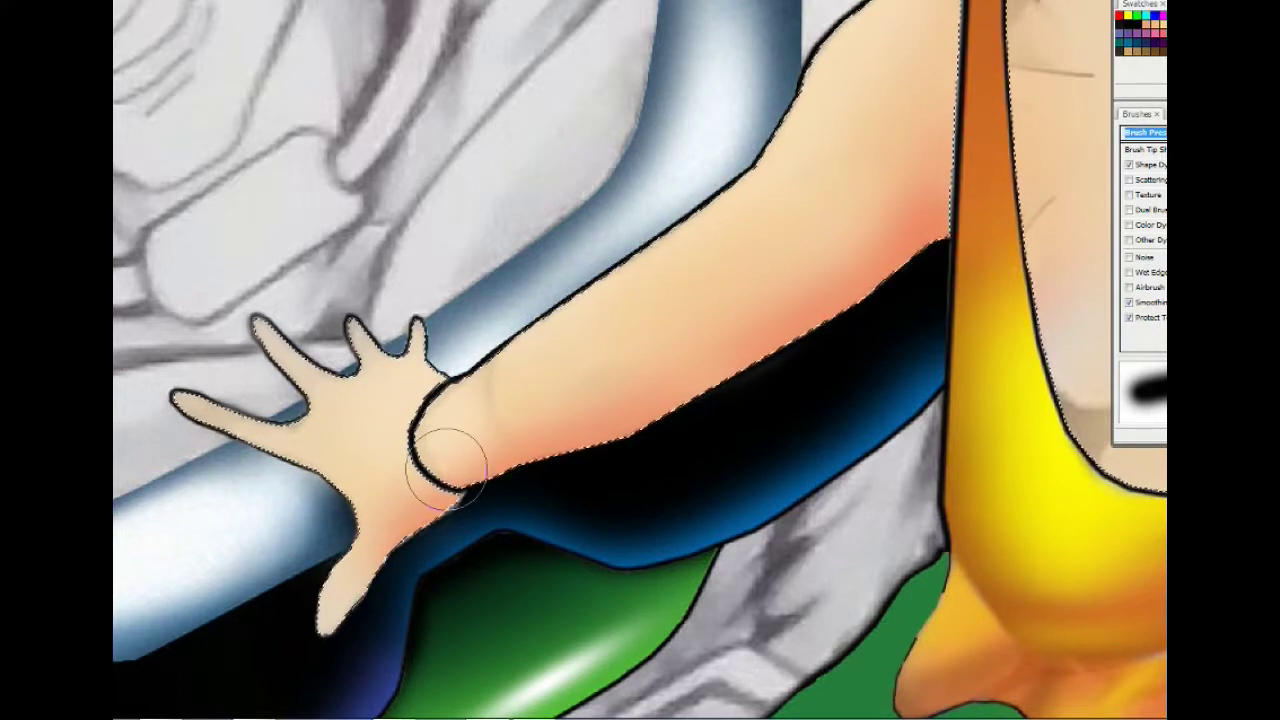
key(ctrl+0)
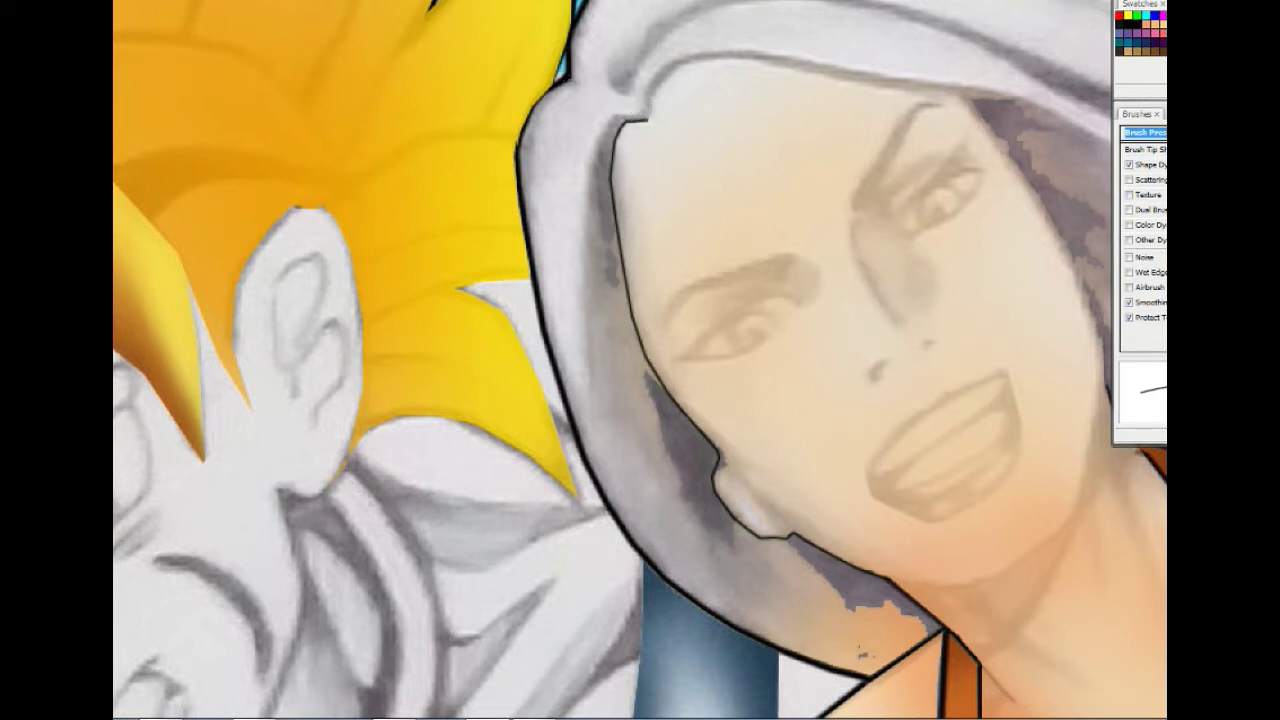
Step: Select the hair strand beside the face and fill it with dark brown paint and a gradient
click(725, 563)
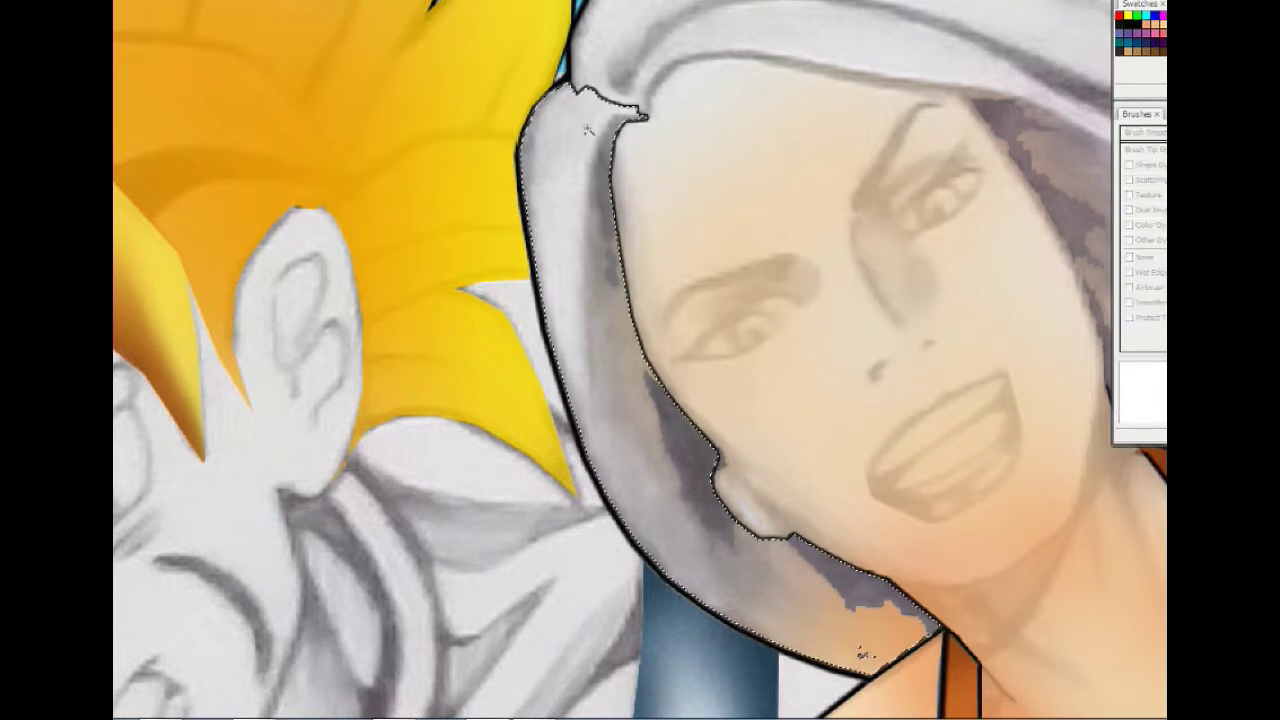
key(bracketright)
key(bracketright)
key(bracketright)
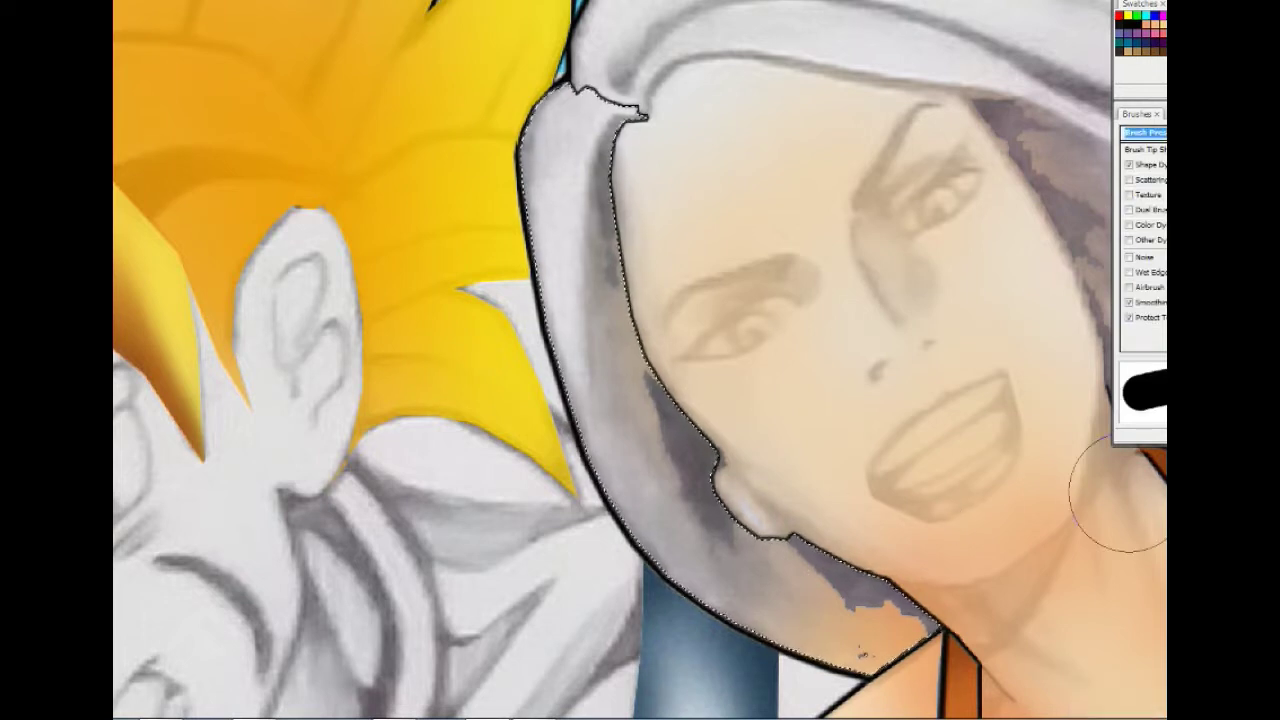
right_click(765, 495)
drag(760, 520, 600, 250)
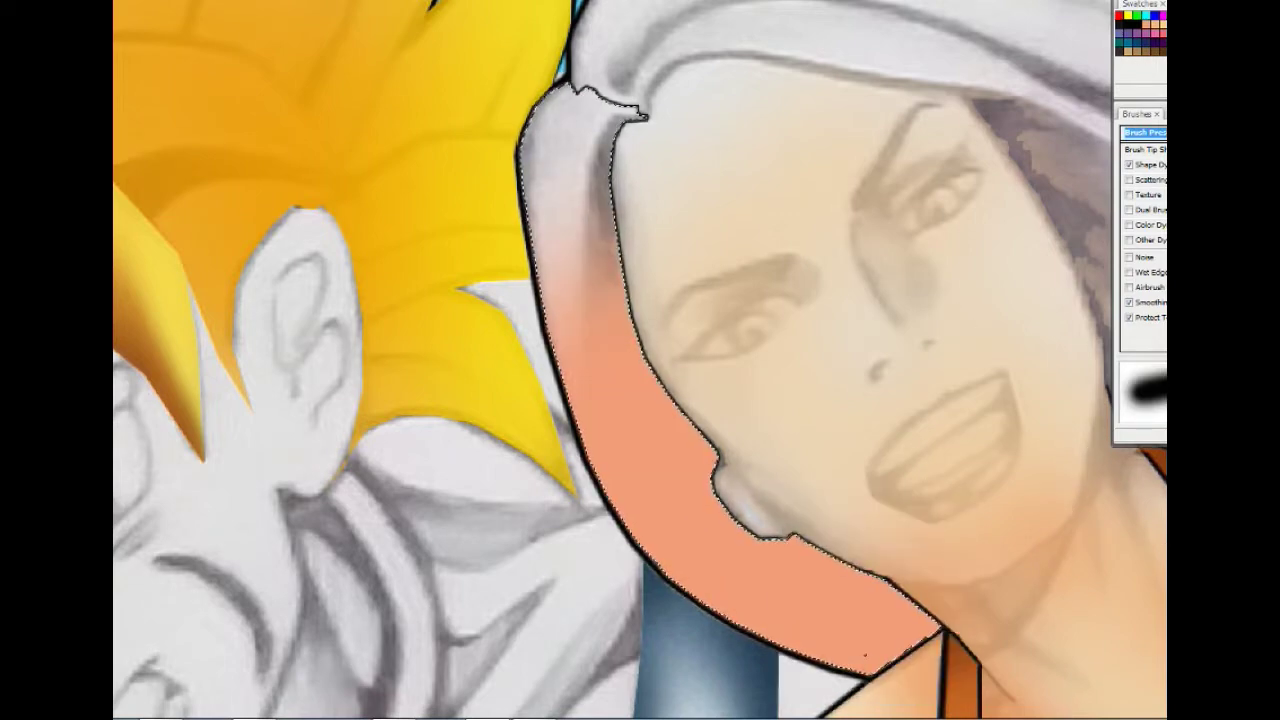
drag(590, 300, 850, 620)
drag(760, 560, 620, 300)
drag(720, 451, 603, 298)
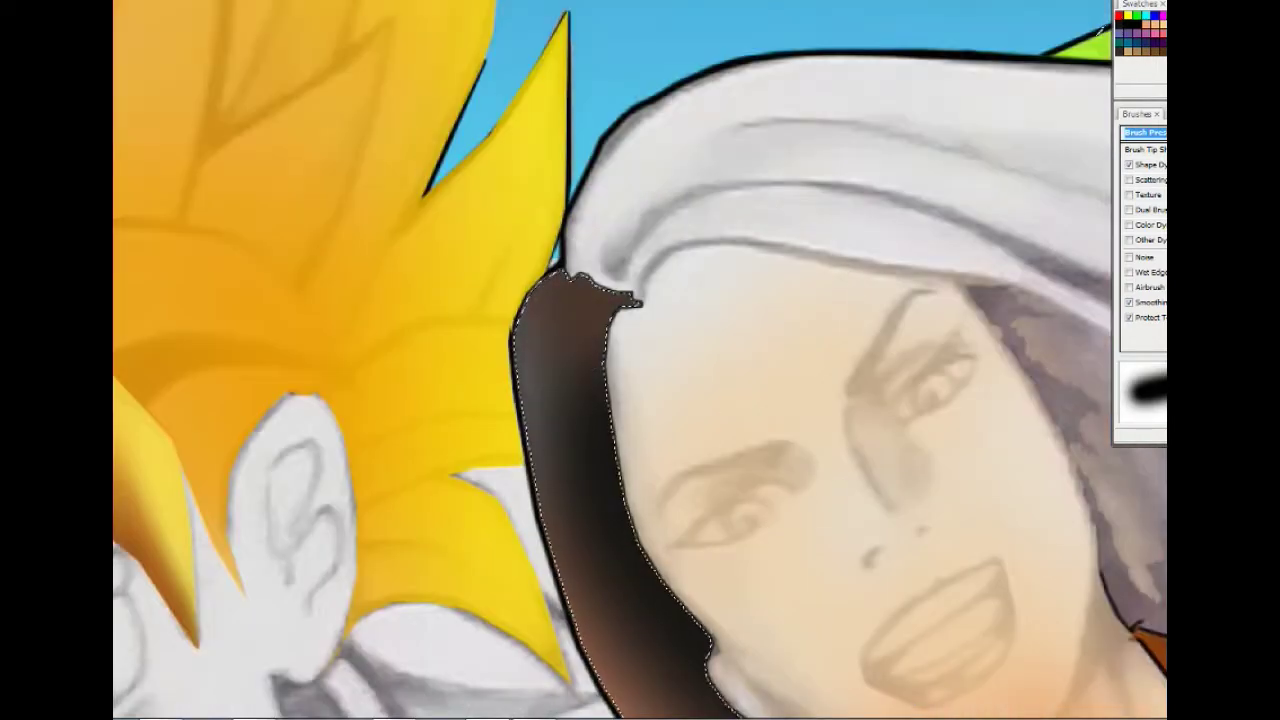
scroll(603, 298, down, 5)
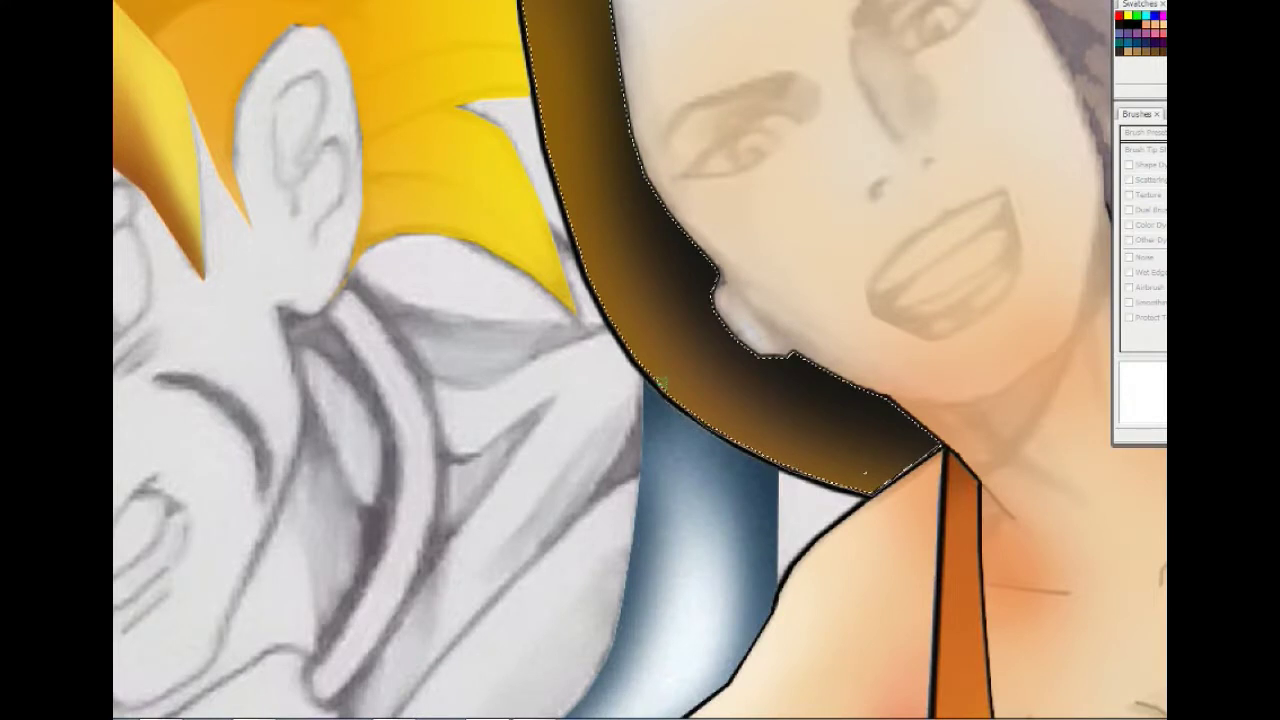
drag(905, 462, 903, 464)
key(b)
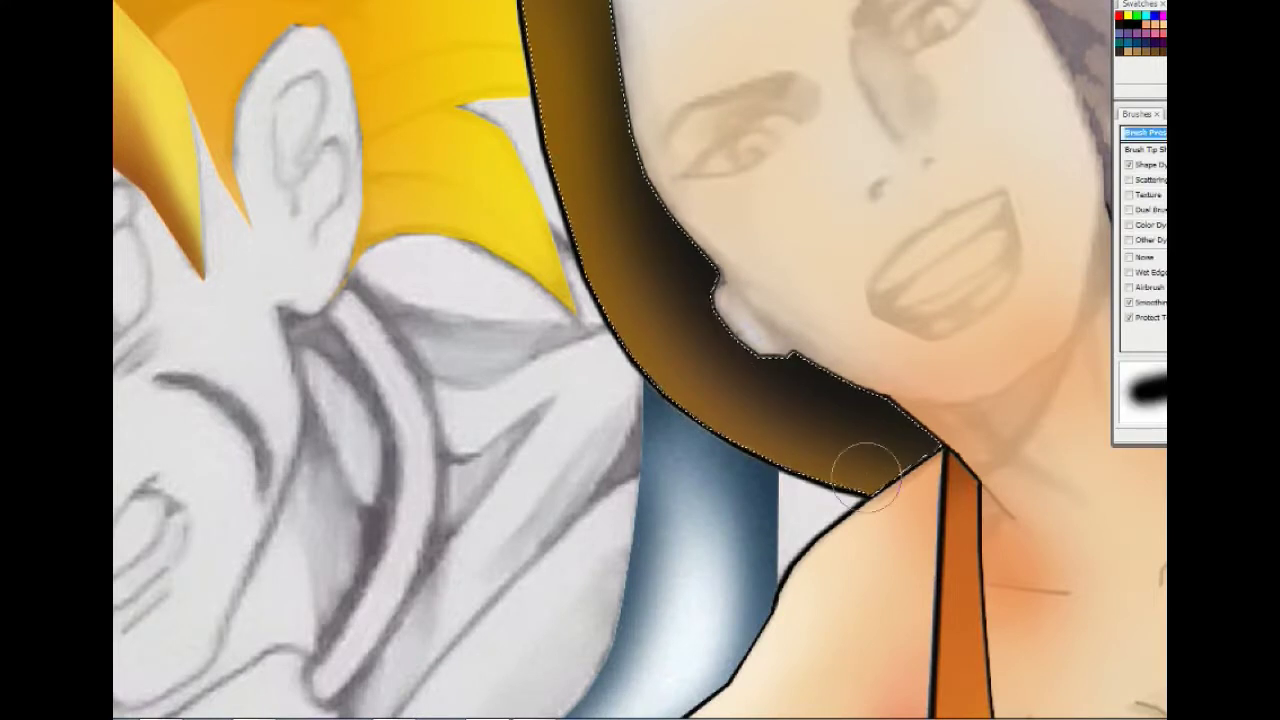
Step: Bring the hair strand into view and paint light streaks with a thin angled brush tip
scroll(595, 258, up, 4)
scroll(595, 258, left, 2)
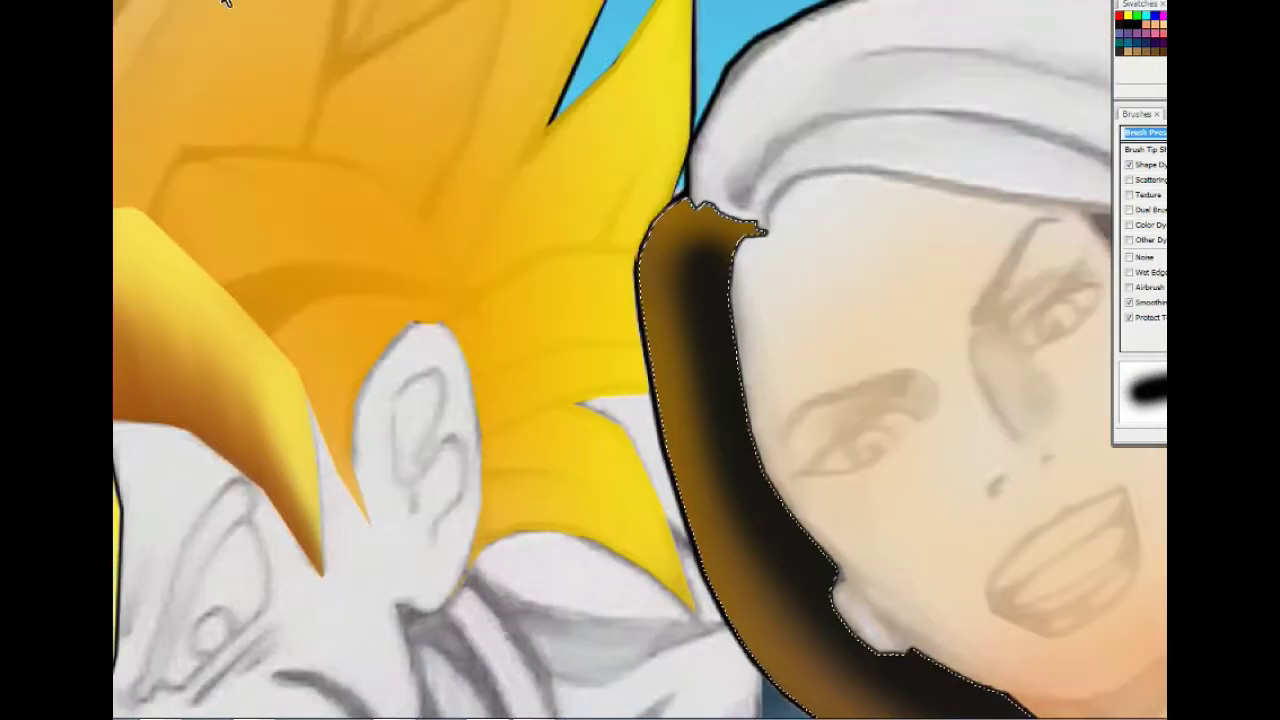
scroll(595, 258, down, 4)
scroll(595, 258, up, 4)
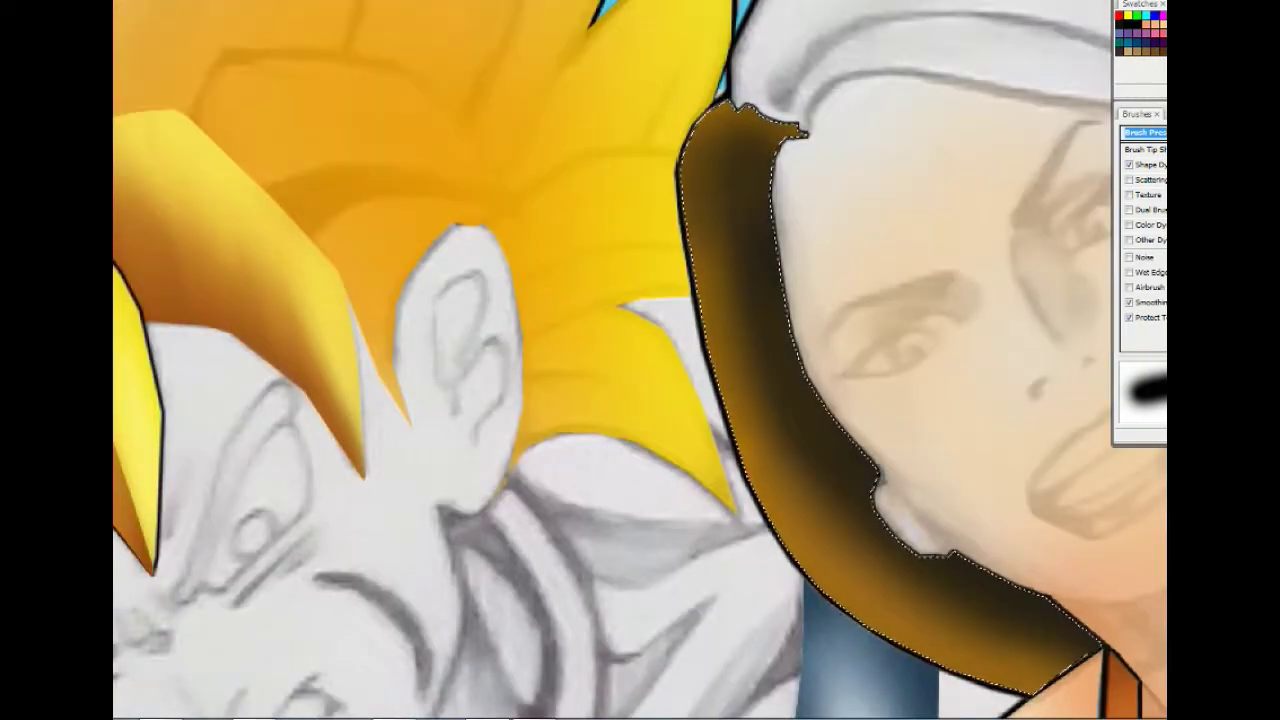
mouse_move(815, 719)
mouse_down()
mouse_move(845, 706)
mouse_move(745, 686)
mouse_up()
click(1145, 149)
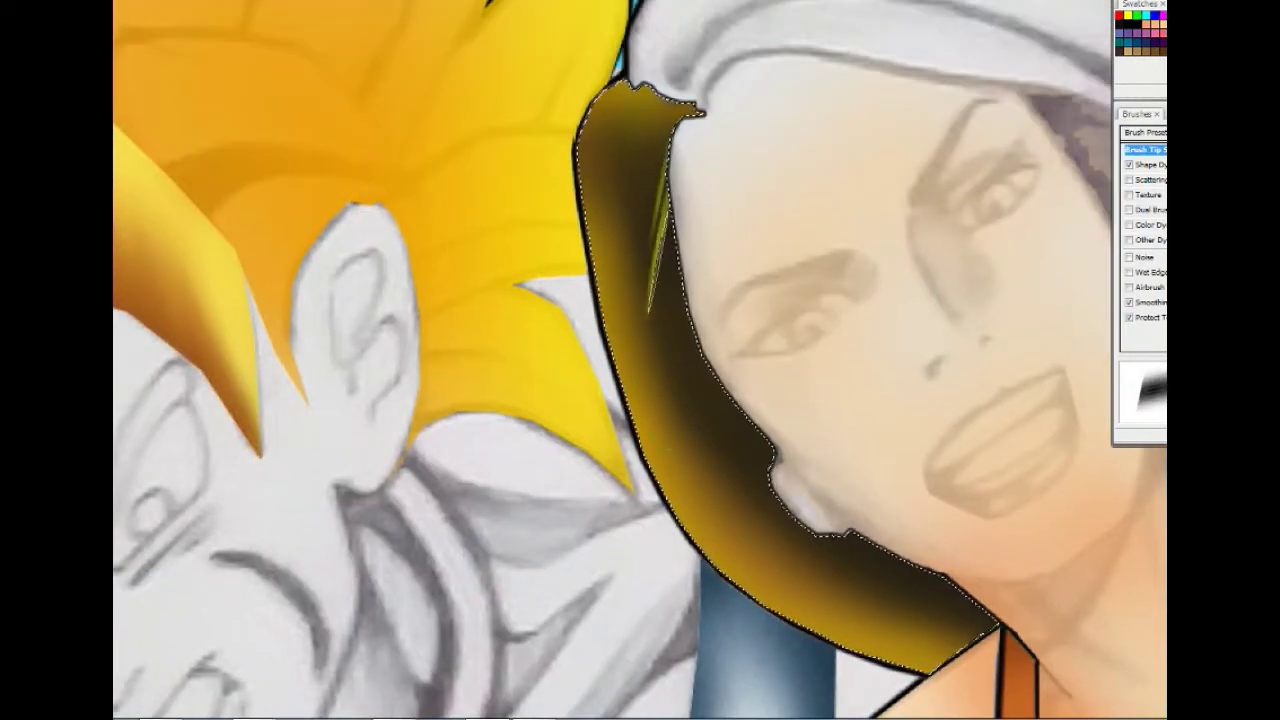
key(o)
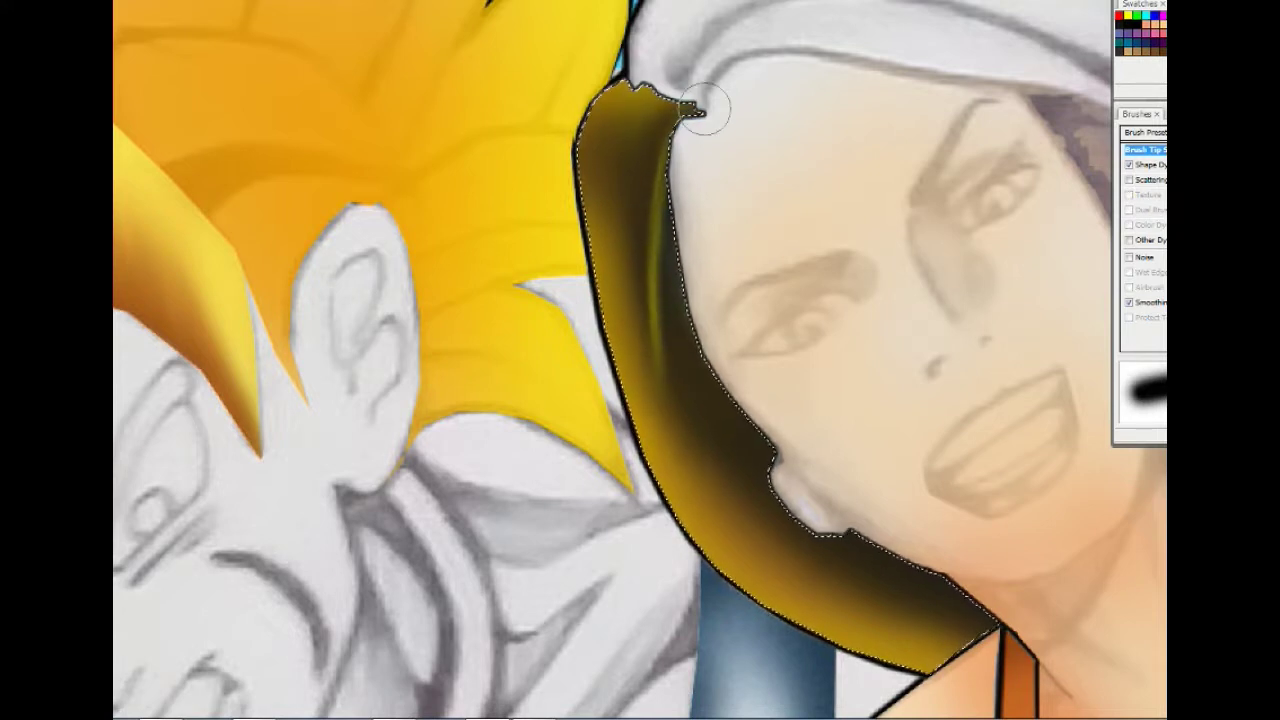
key(b)
key(o)
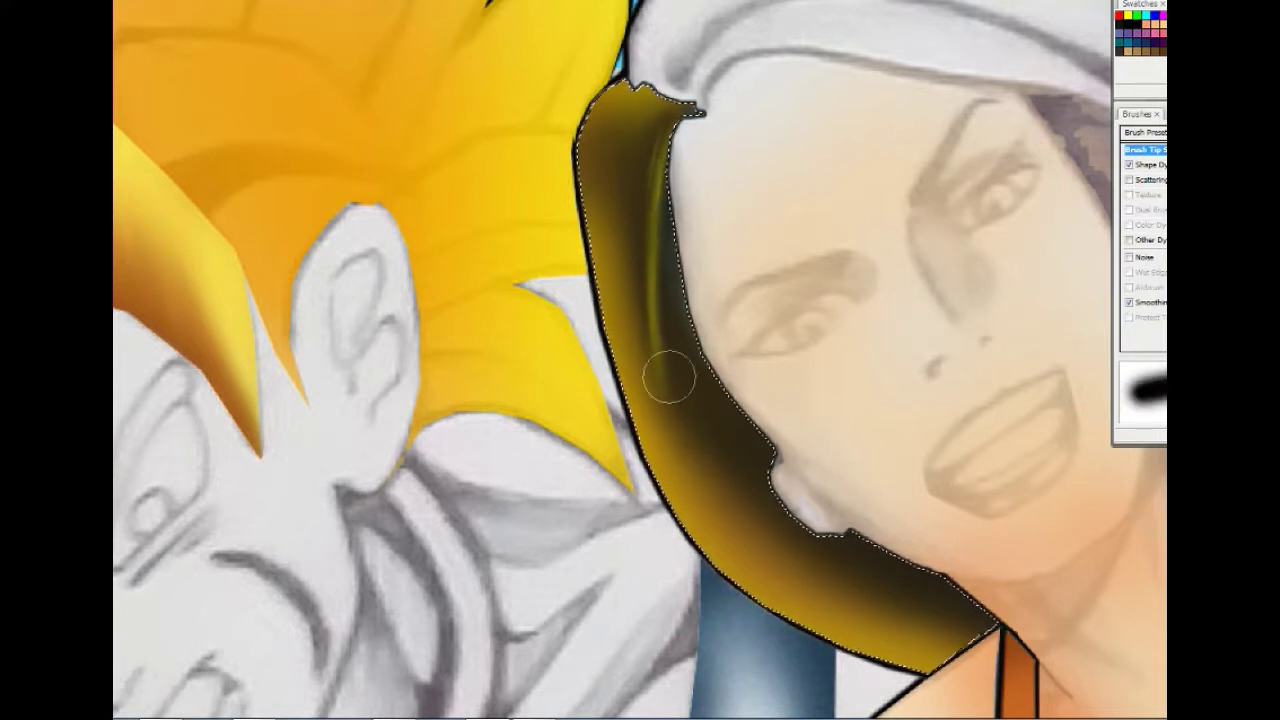
key(b)
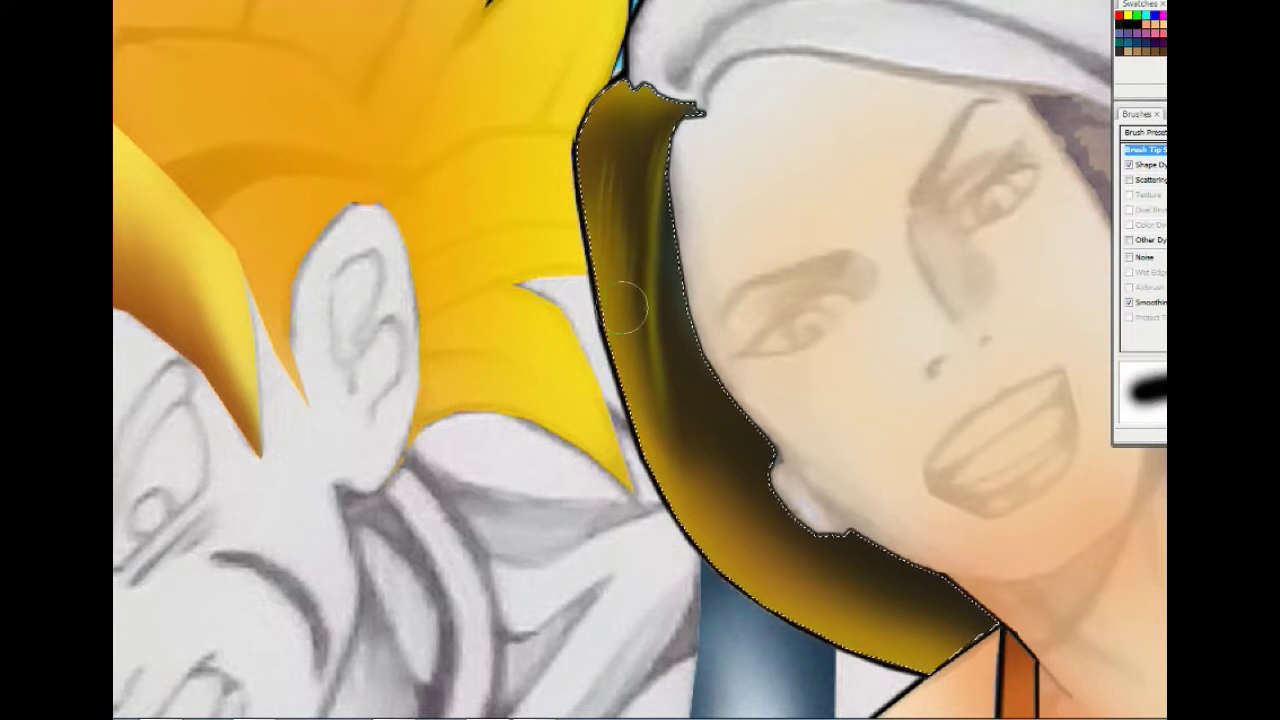
drag(680, 420, 420, 300)
drag(425, 155, 515, 355)
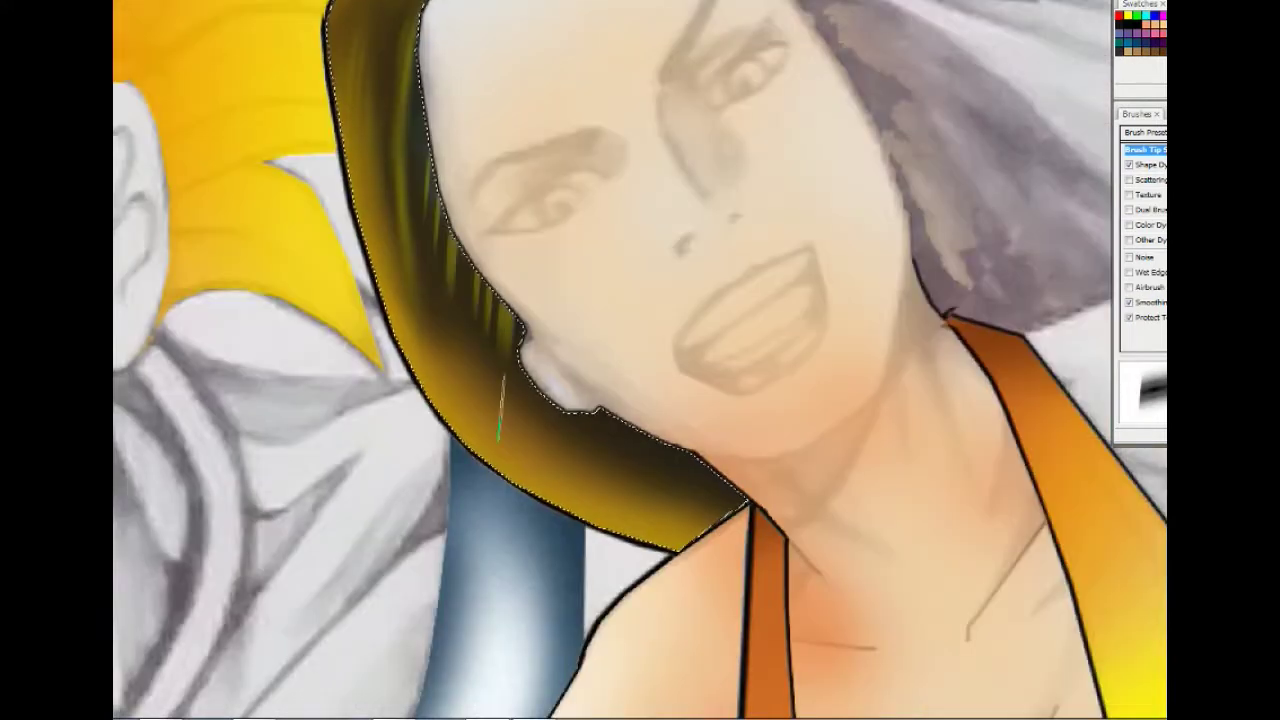
Step: Lighten and reshade the hair strand with Dodge/Burn strokes, then warm it with Color Balance
key(o)
drag(440, 250, 514, 386)
drag(432, 308, 542, 493)
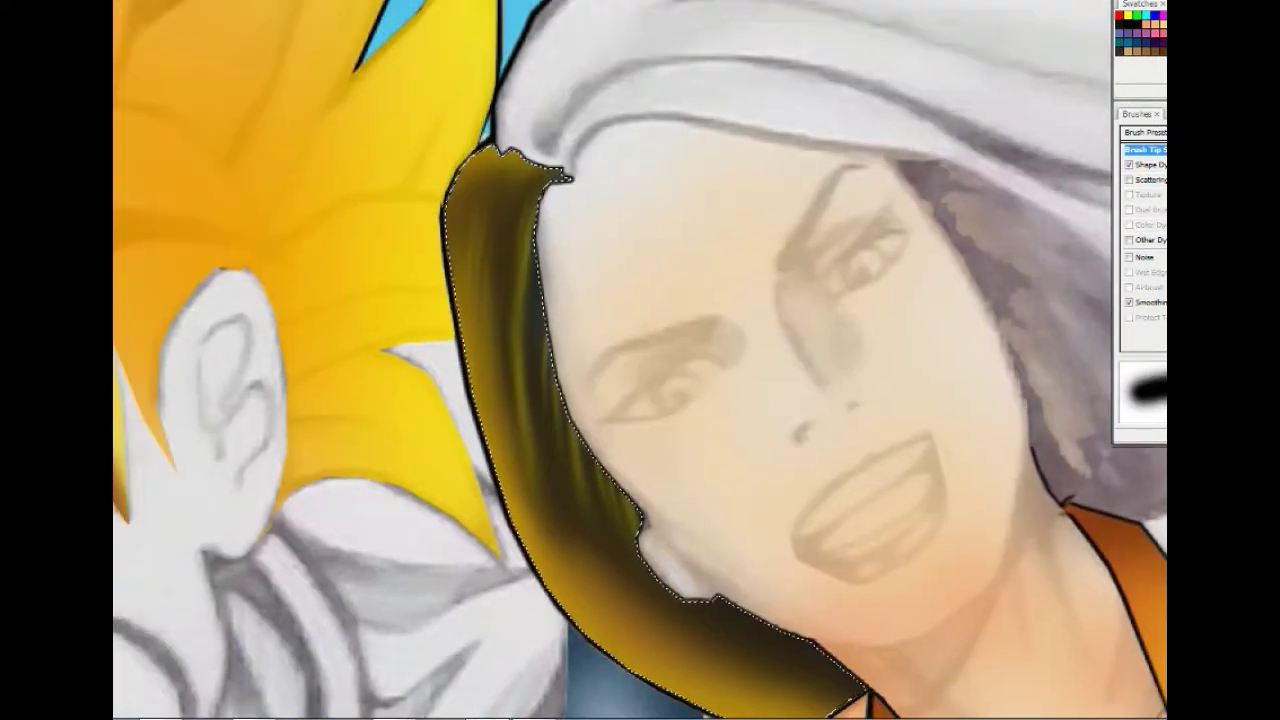
key(b)
mouse_move(566, 375)
mouse_down()
mouse_move(577, 618)
mouse_move(562, 440)
mouse_up()
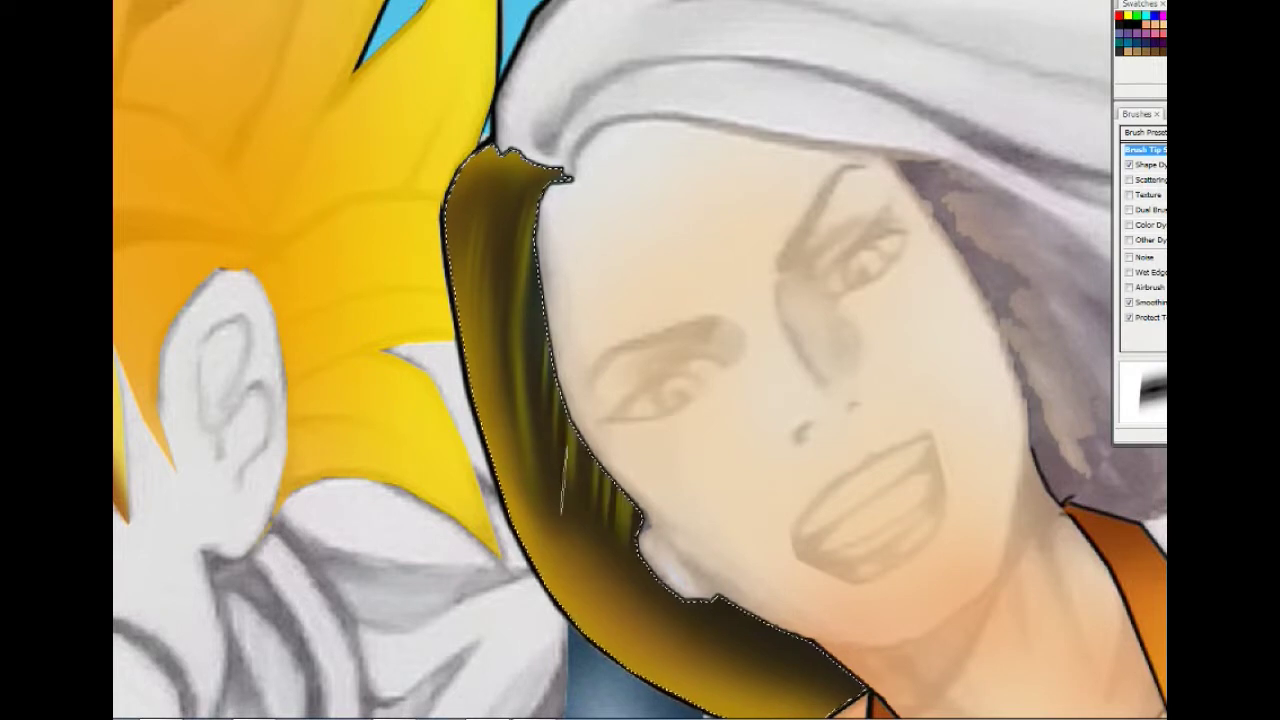
key(o)
mouse_move(629, 586)
mouse_down()
mouse_move(547, 380)
mouse_move(543, 271)
mouse_up()
key(b)
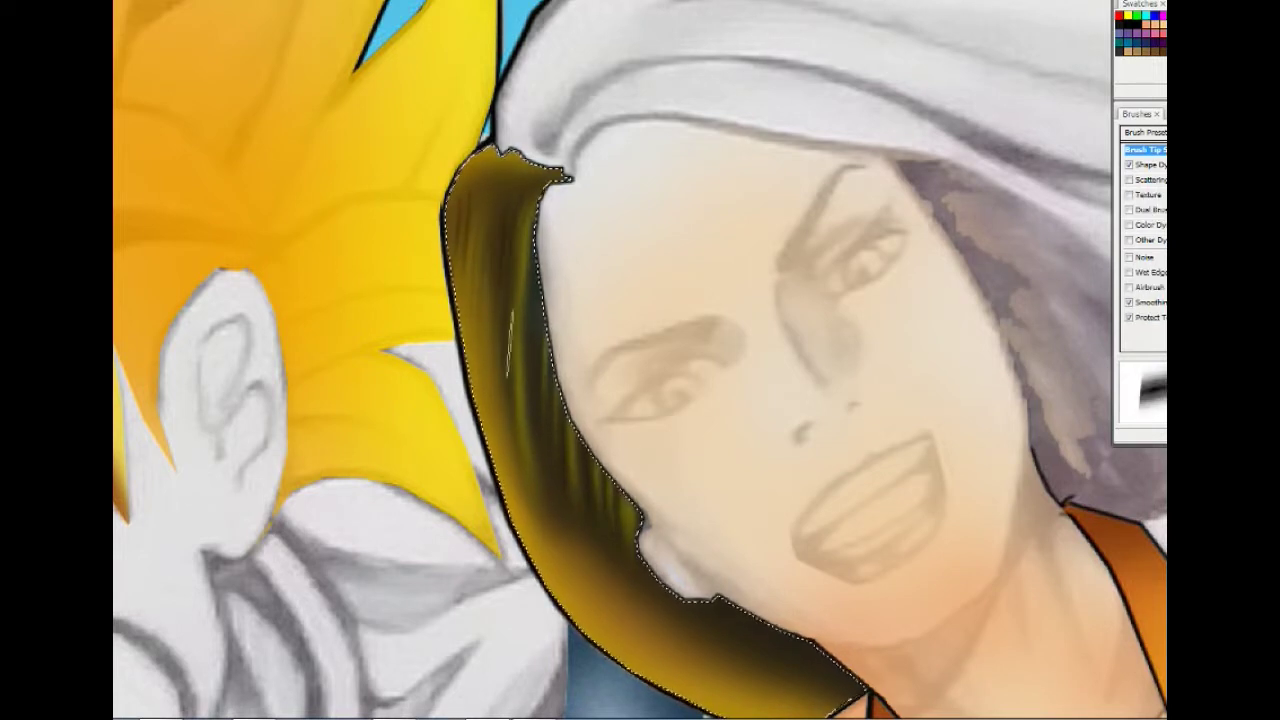
key(o)
drag(508, 340, 515, 283)
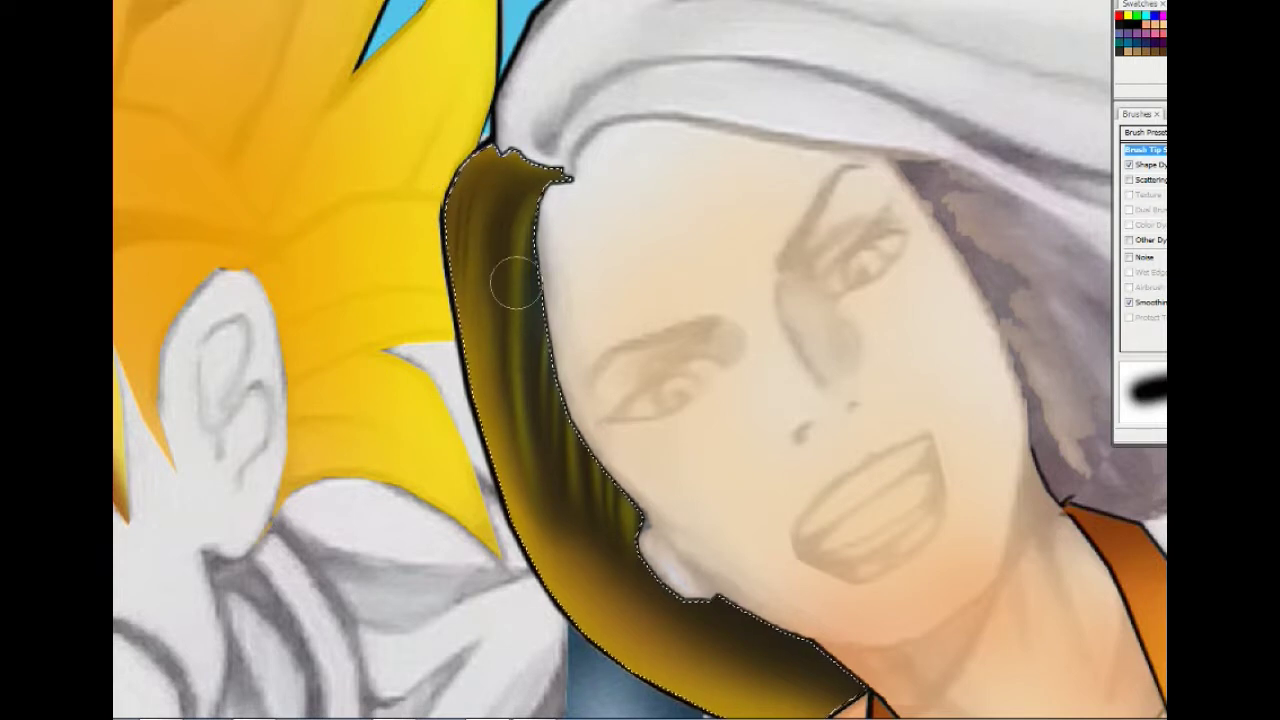
key(ctrl+b)
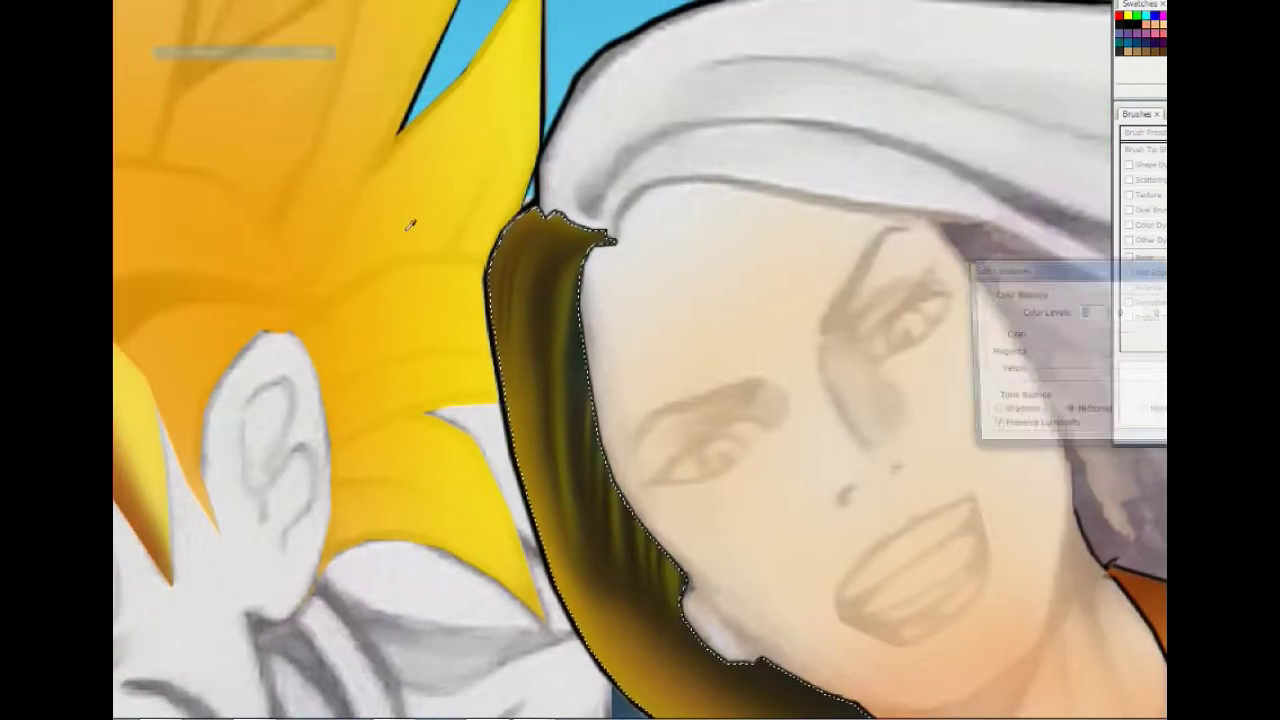
drag(1108, 355, 1116, 362)
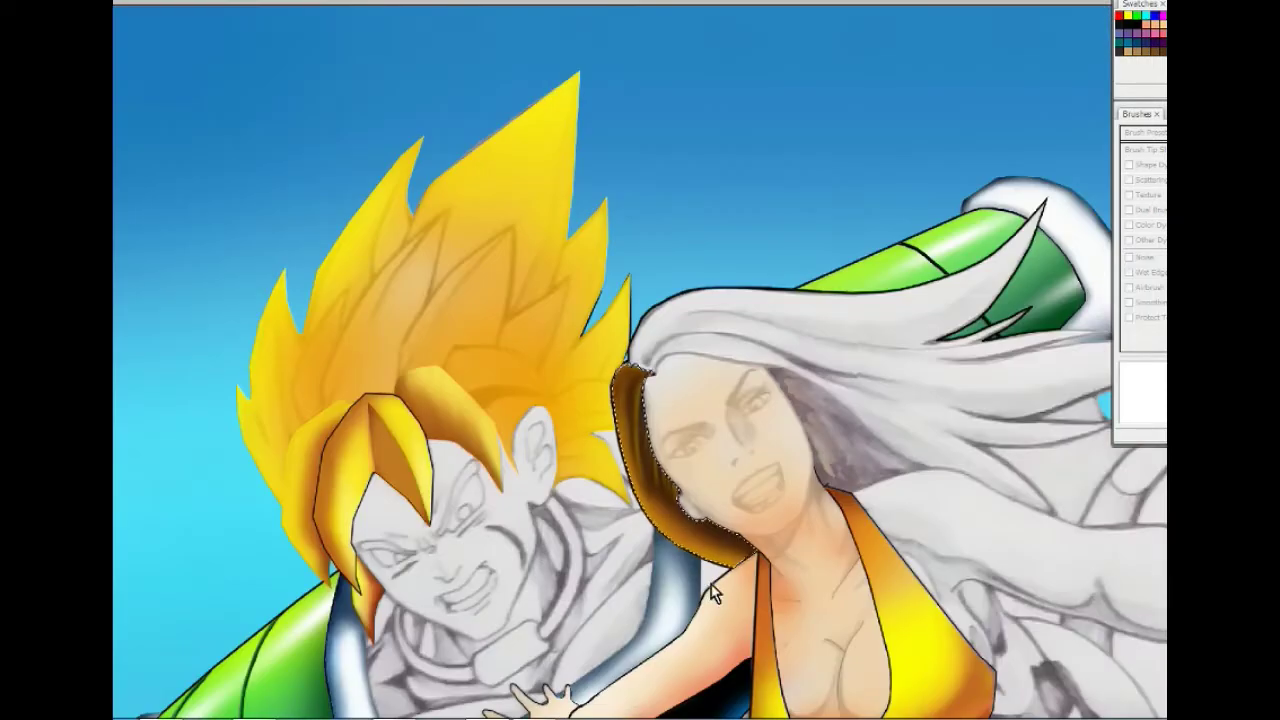
Step: Lasso-trace the woman's face outline along the hair and scarf edges
click(702, 548)
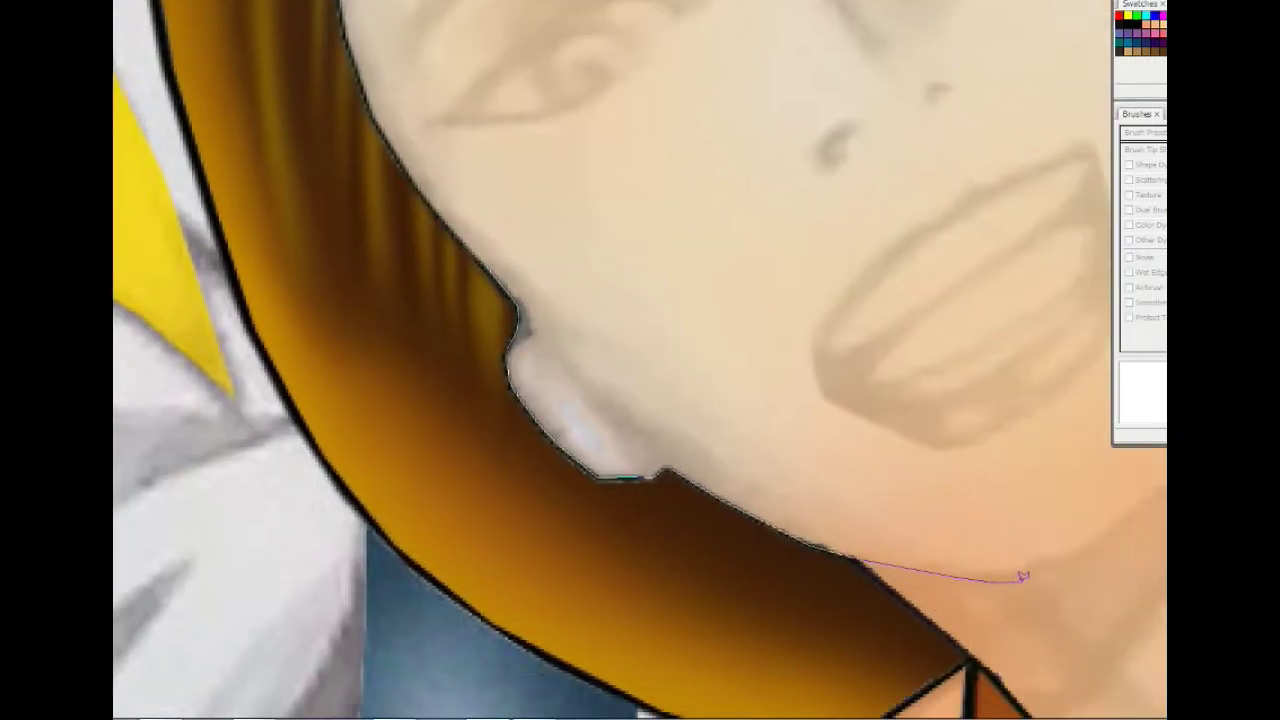
drag(1037, 678, 768, 610)
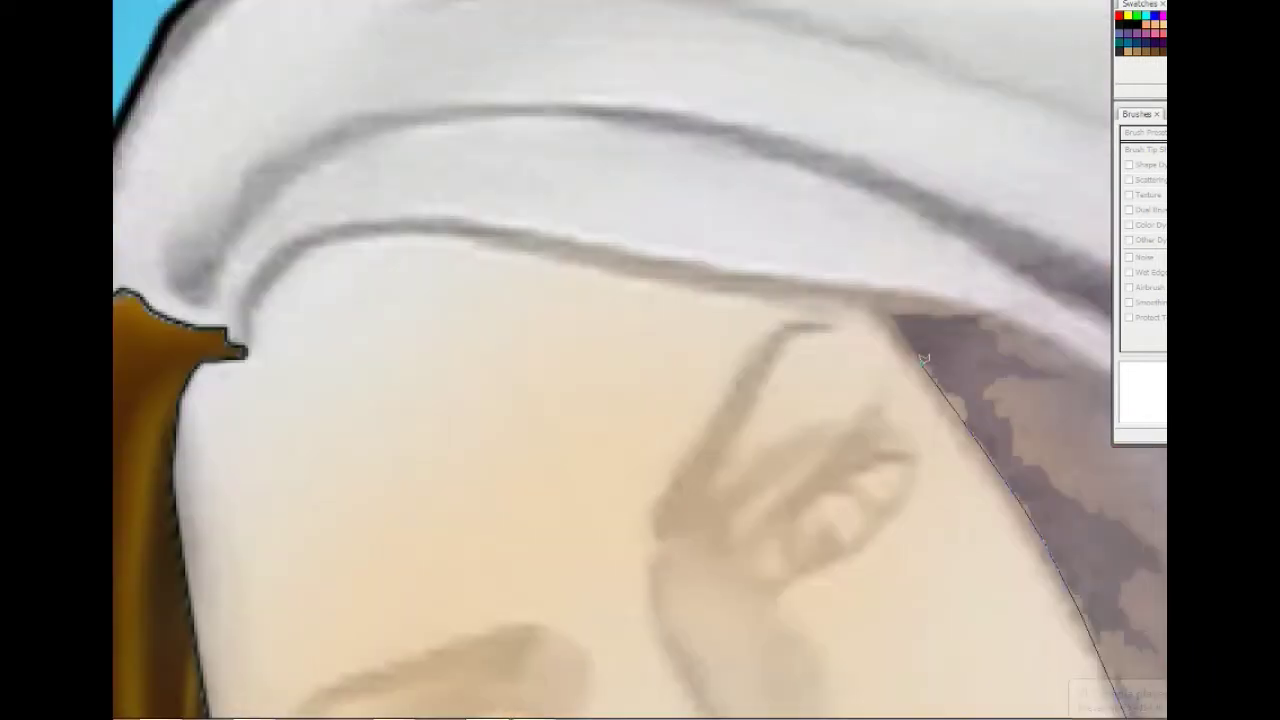
mouse_move(880, 352)
mouse_down()
mouse_move(652, 268)
mouse_move(309, 248)
mouse_up()
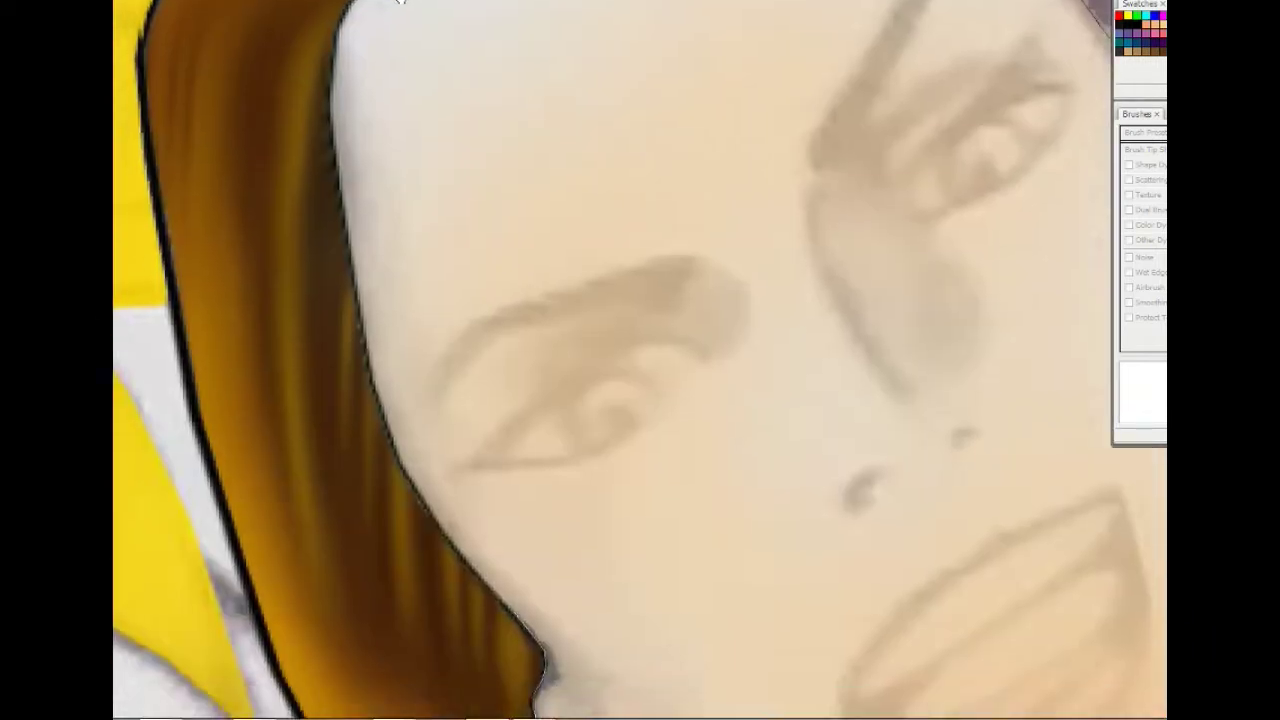
drag(265, 287, 399, 259)
scroll(392, 397, down, 3)
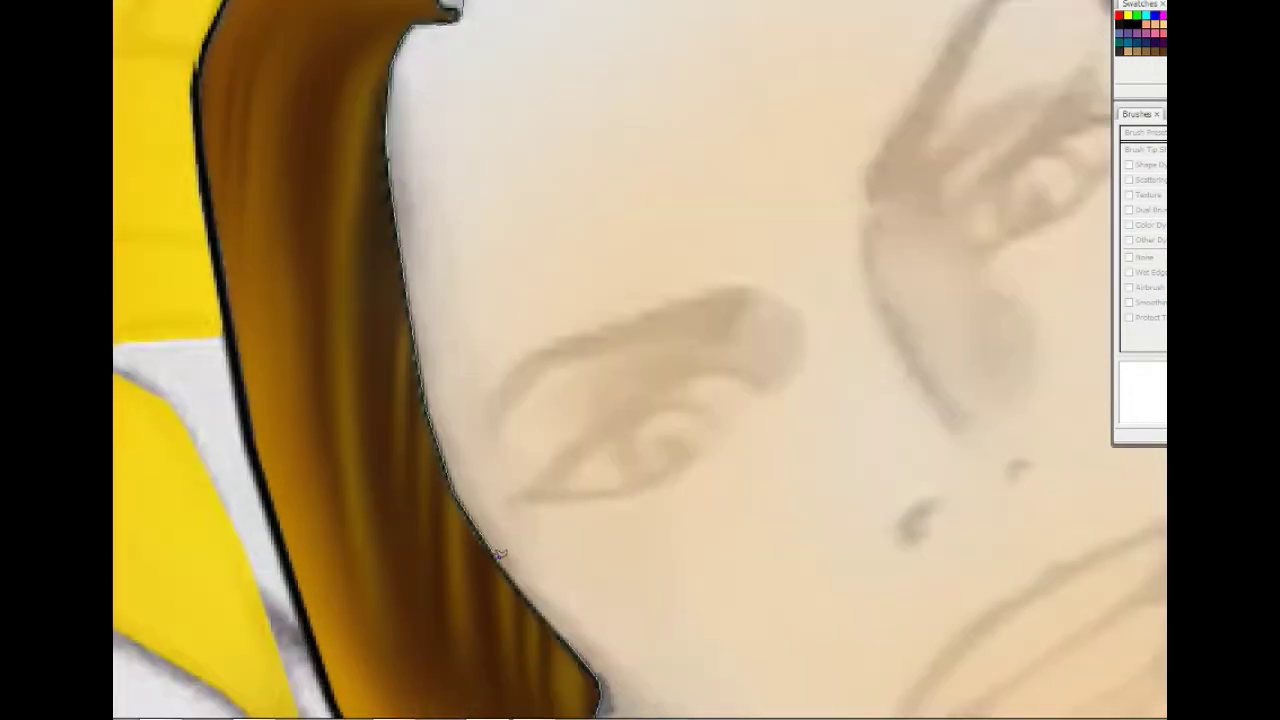
drag(499, 553, 422, 374)
Step: Shrink the brush and shade the cheek beside the hair in warm peach-orange
key(b)
key(bracketleft)
key(bracketleft)
key(bracketleft)
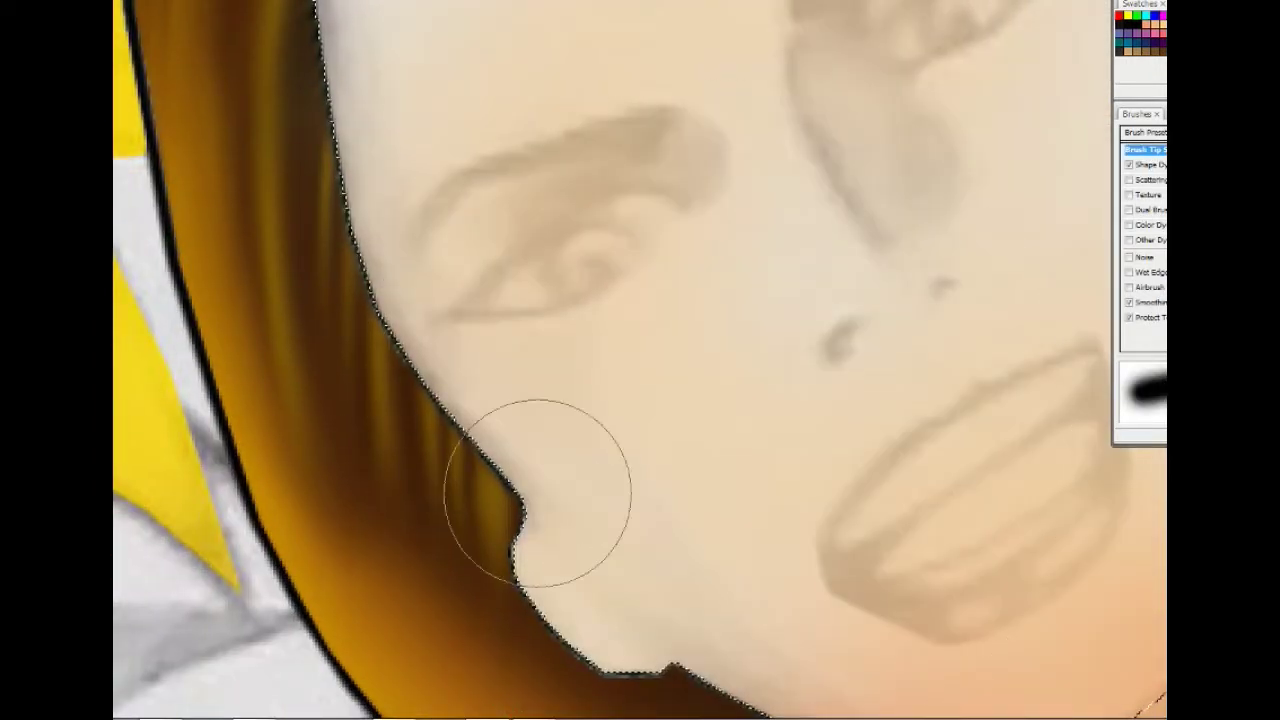
scroll(728, 625, right, 5)
scroll(728, 625, up, 2)
scroll(297, 137, down, 3)
scroll(500, 400, down, 3)
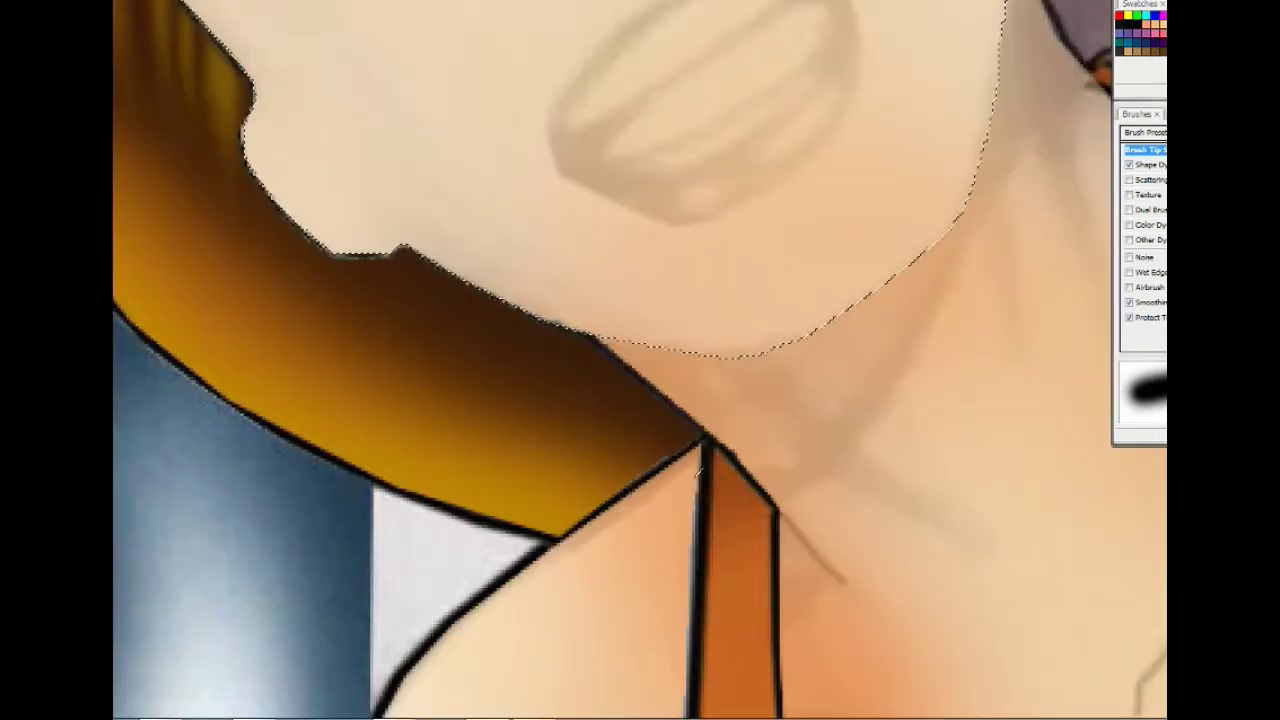
scroll(609, 623, up, 3)
scroll(609, 623, up, 2)
scroll(814, 514, up, 5)
scroll(814, 514, left, 3)
scroll(629, 229, up, 3)
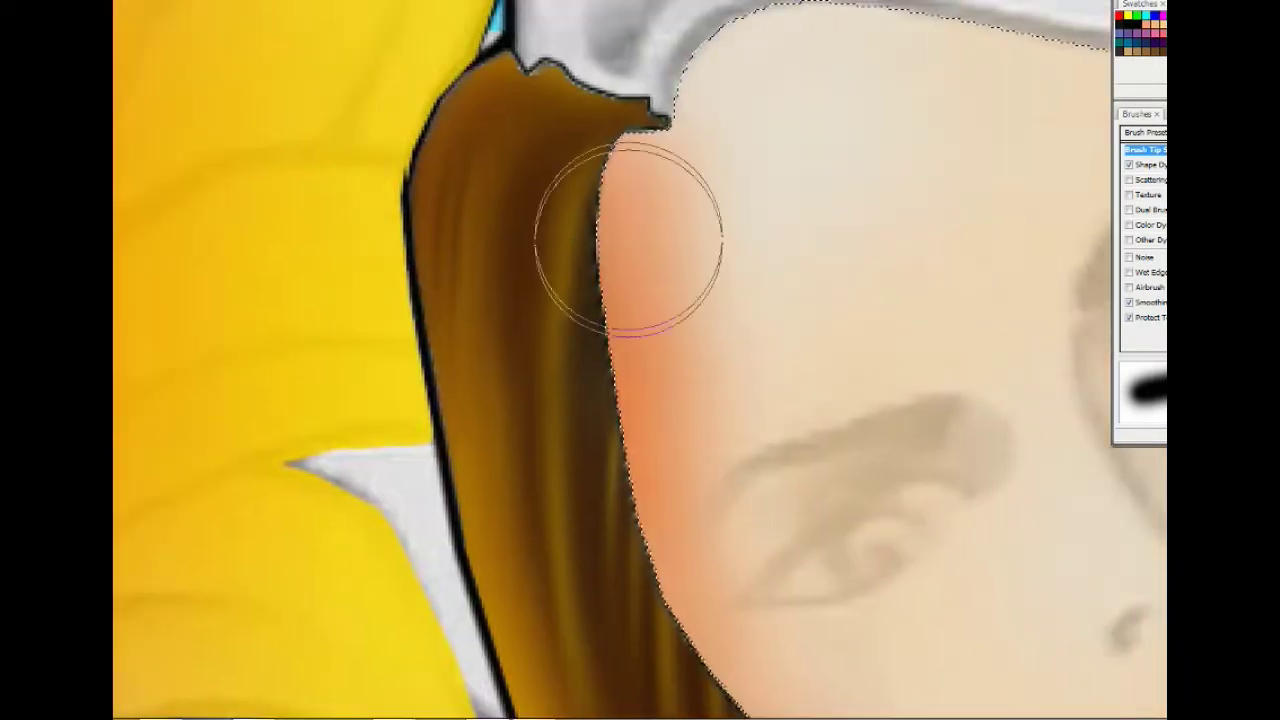
scroll(669, 286, up, 2)
scroll(498, 190, right, 5)
scroll(820, 557, down, 3)
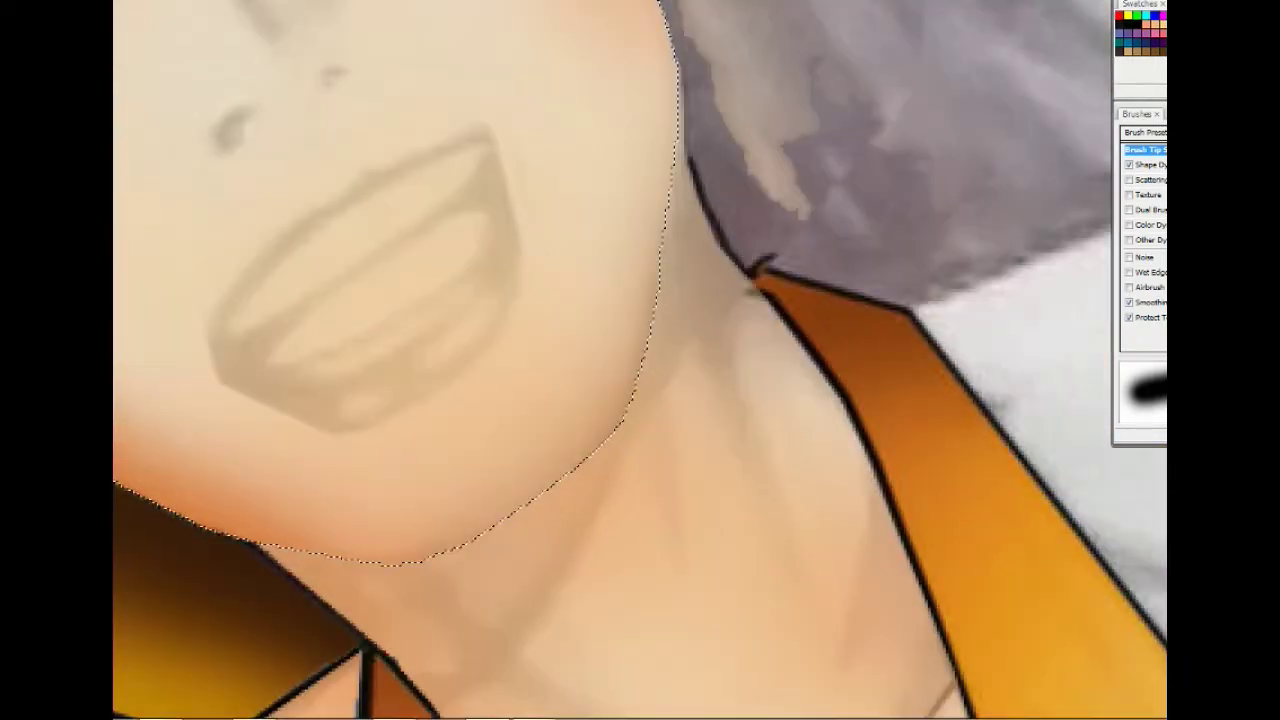
scroll(471, 337, up, 3)
scroll(471, 337, up, 1)
scroll(694, 534, up, 3)
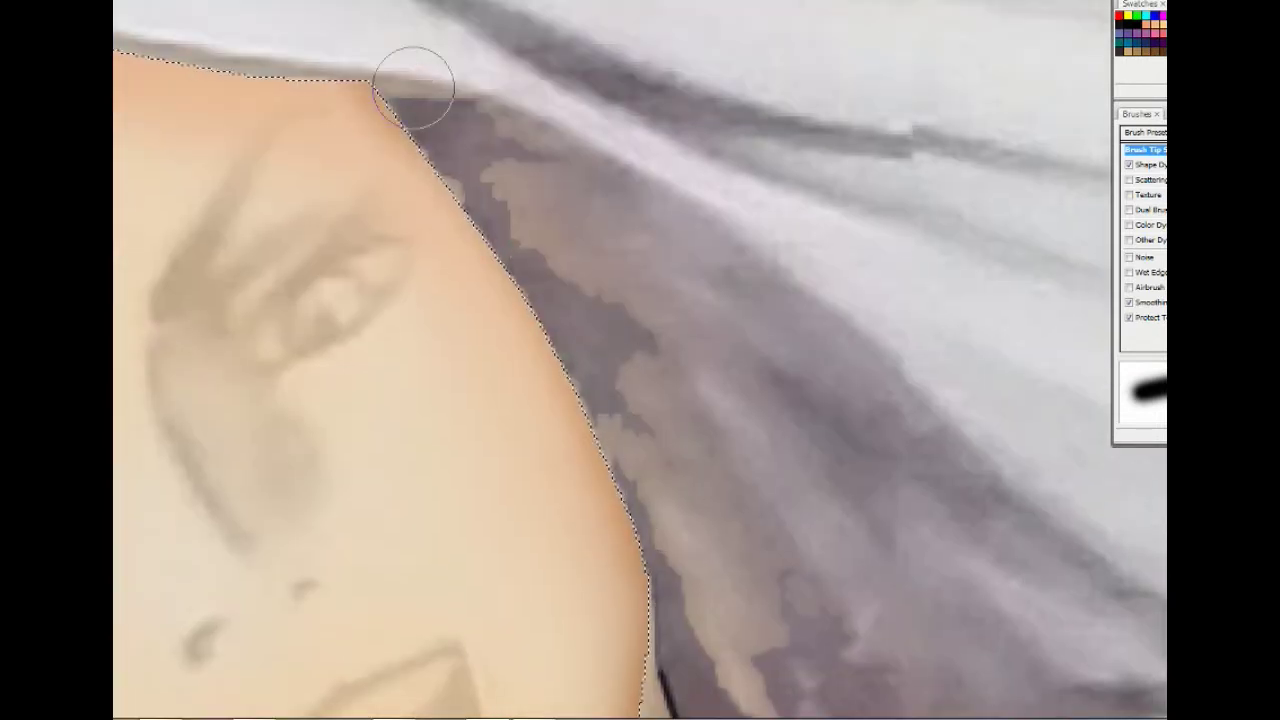
scroll(414, 80, left, 3)
scroll(629, 277, up, 2)
scroll(491, 427, down, 2)
scroll(491, 427, left, 3)
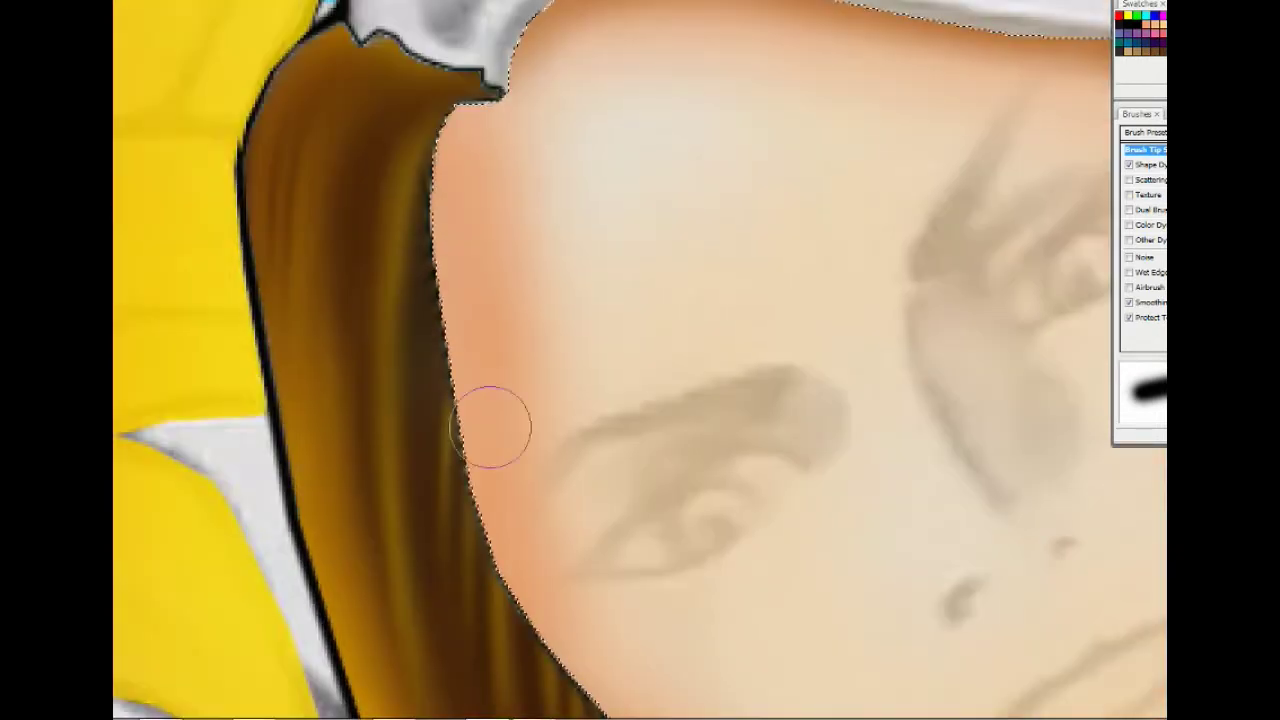
Step: Brighten the chin and jaw area with the Dodge tool
key(o)
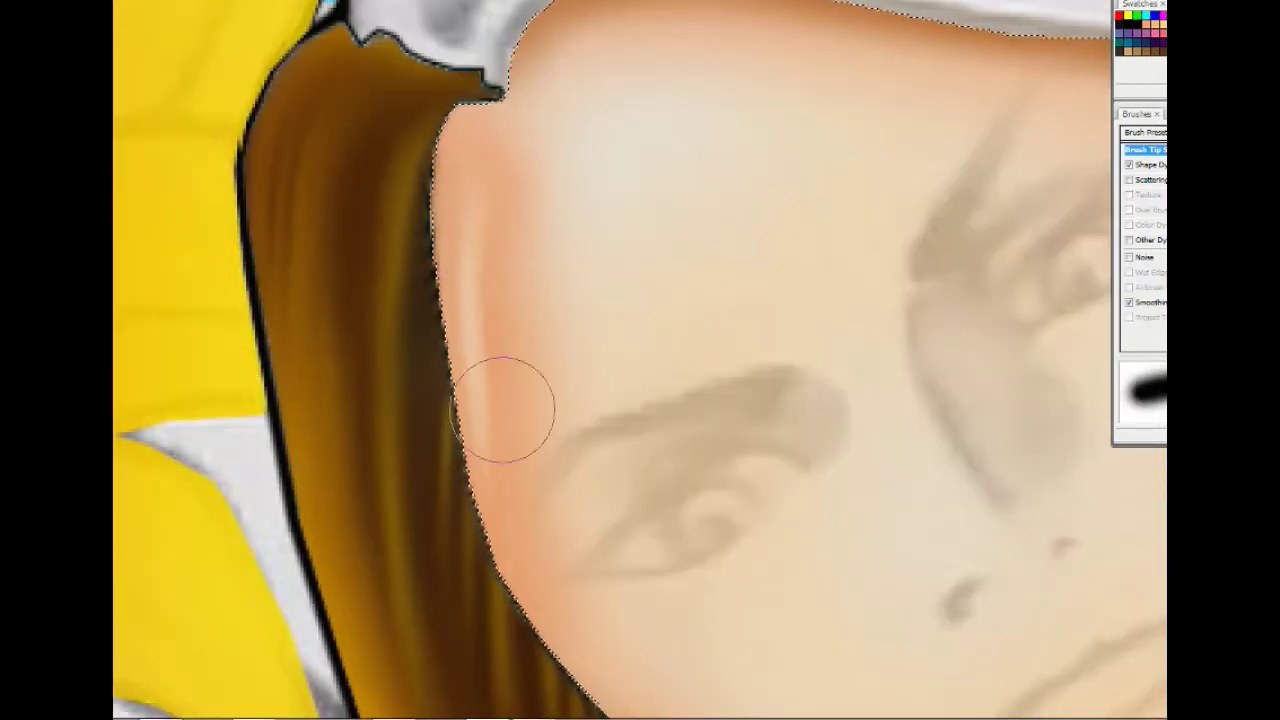
scroll(514, 494, down, 4)
key(b)
scroll(1015, 705, down, 1)
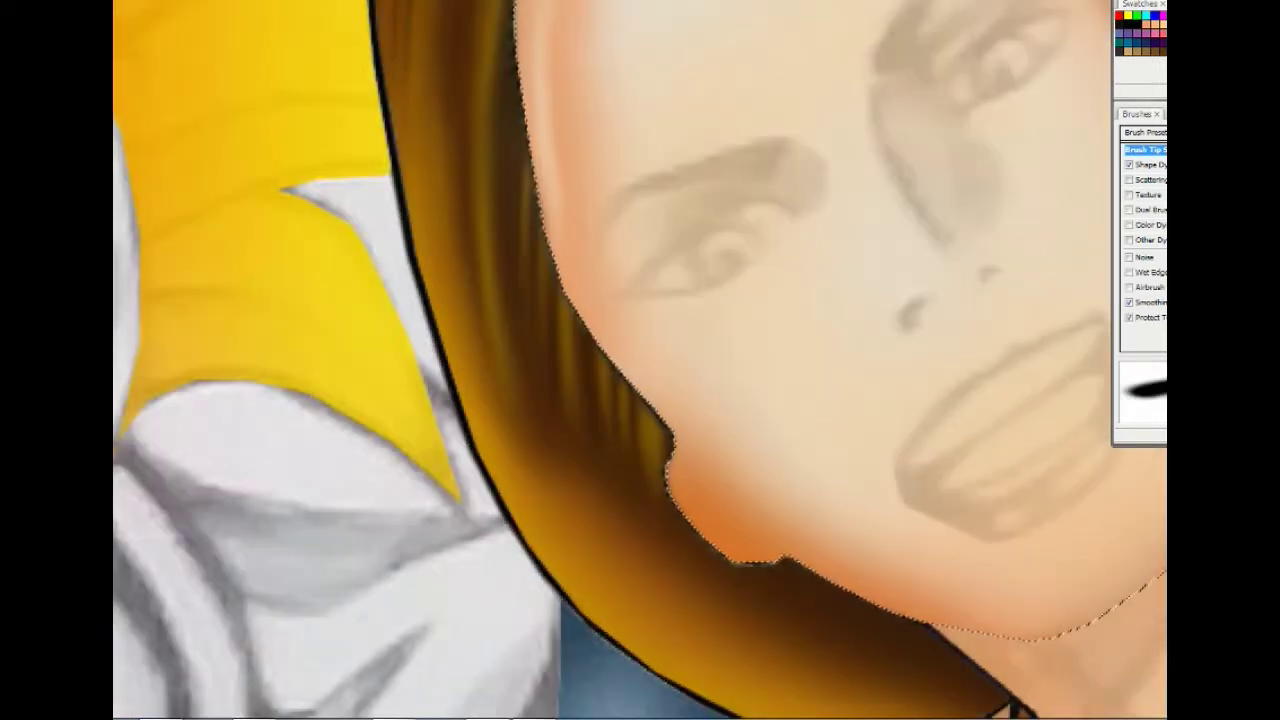
drag(700, 557, 749, 500)
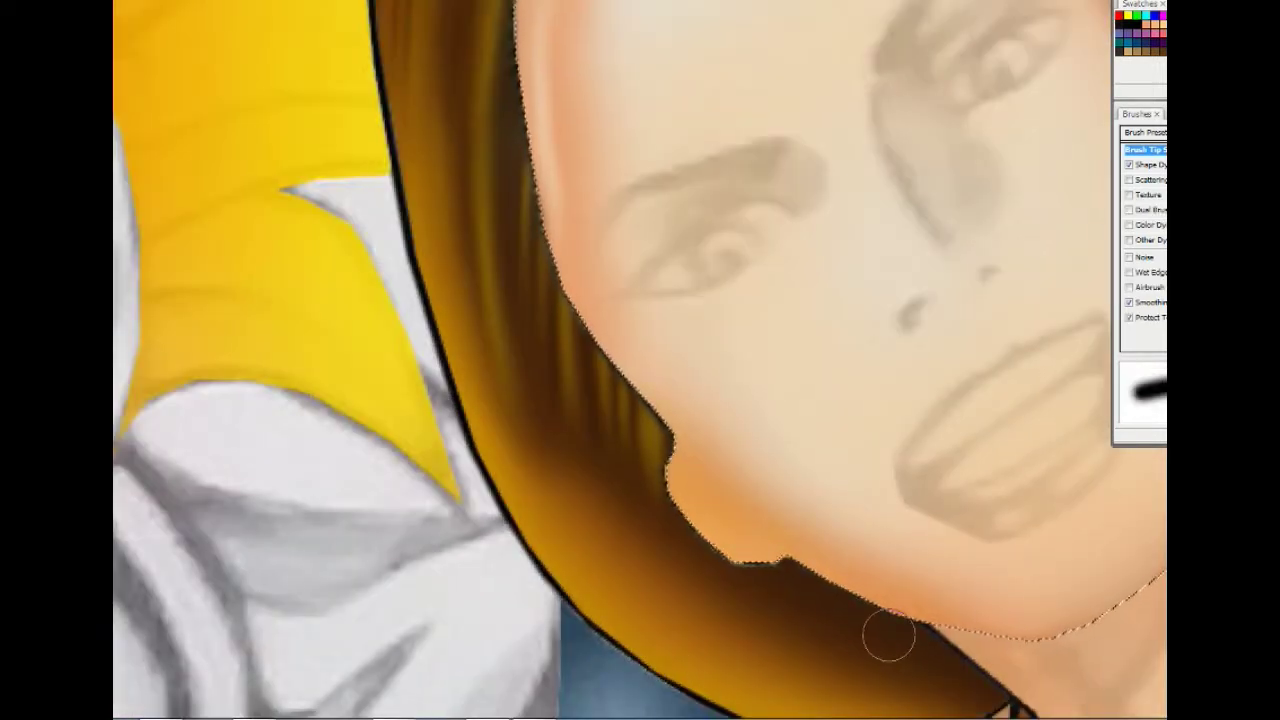
scroll(886, 634, down, 2)
scroll(886, 634, right, 4)
scroll(582, 483, down, 1)
Step: Lasso-trace the neck outline from the jawline down along the strap edge
scroll(390, 390, up, 1)
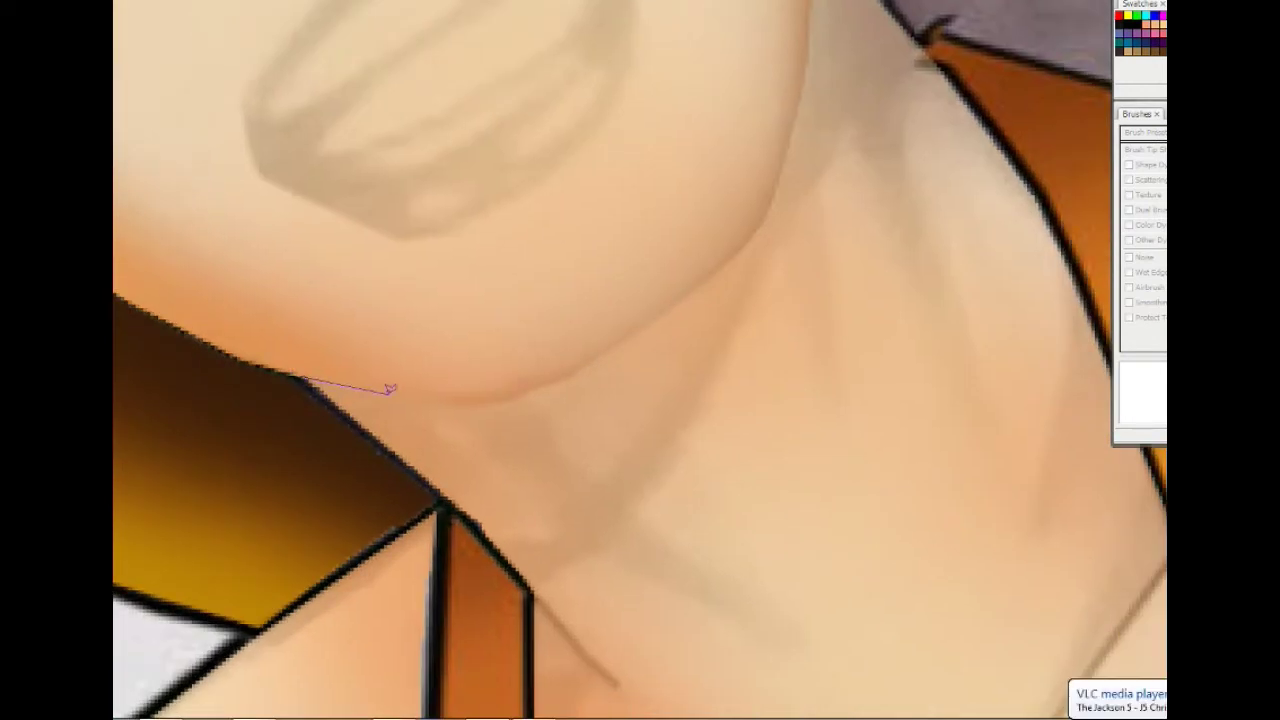
drag(507, 399, 638, 329)
scroll(745, 240, up, 1)
scroll(745, 240, right, 1)
drag(745, 240, 625, 285)
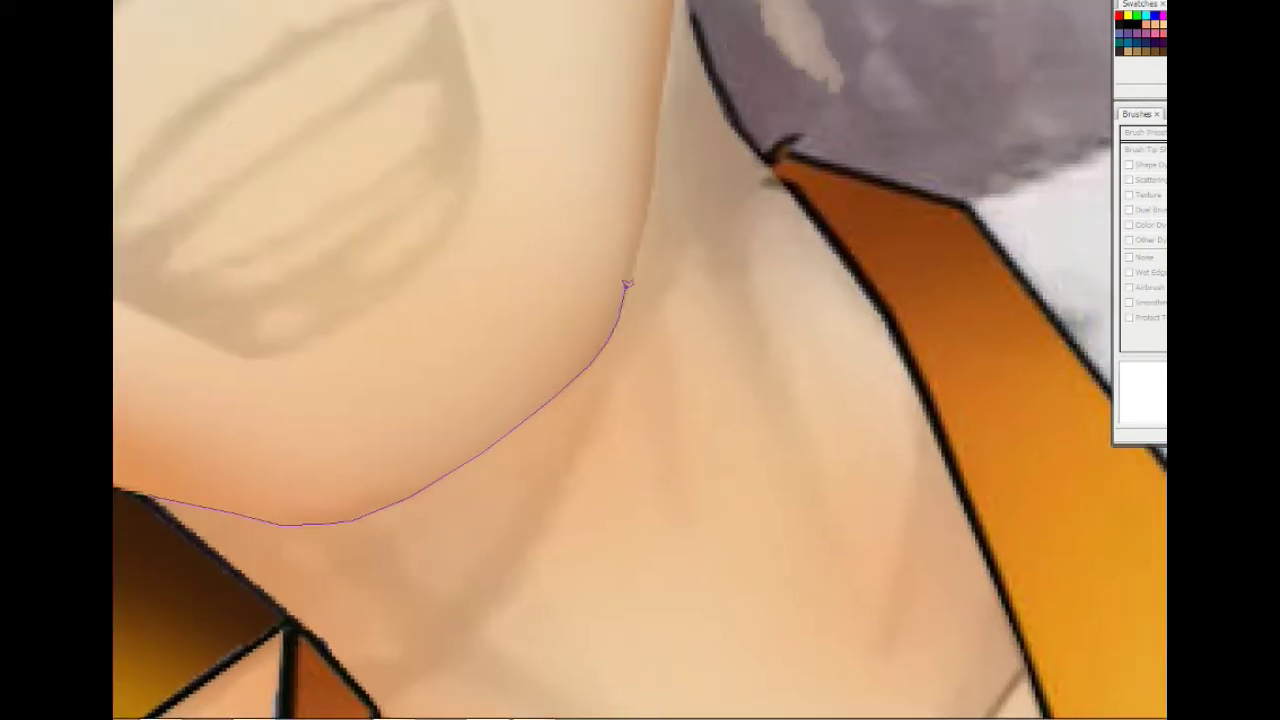
scroll(655, 145, up, 1)
drag(655, 145, 638, 290)
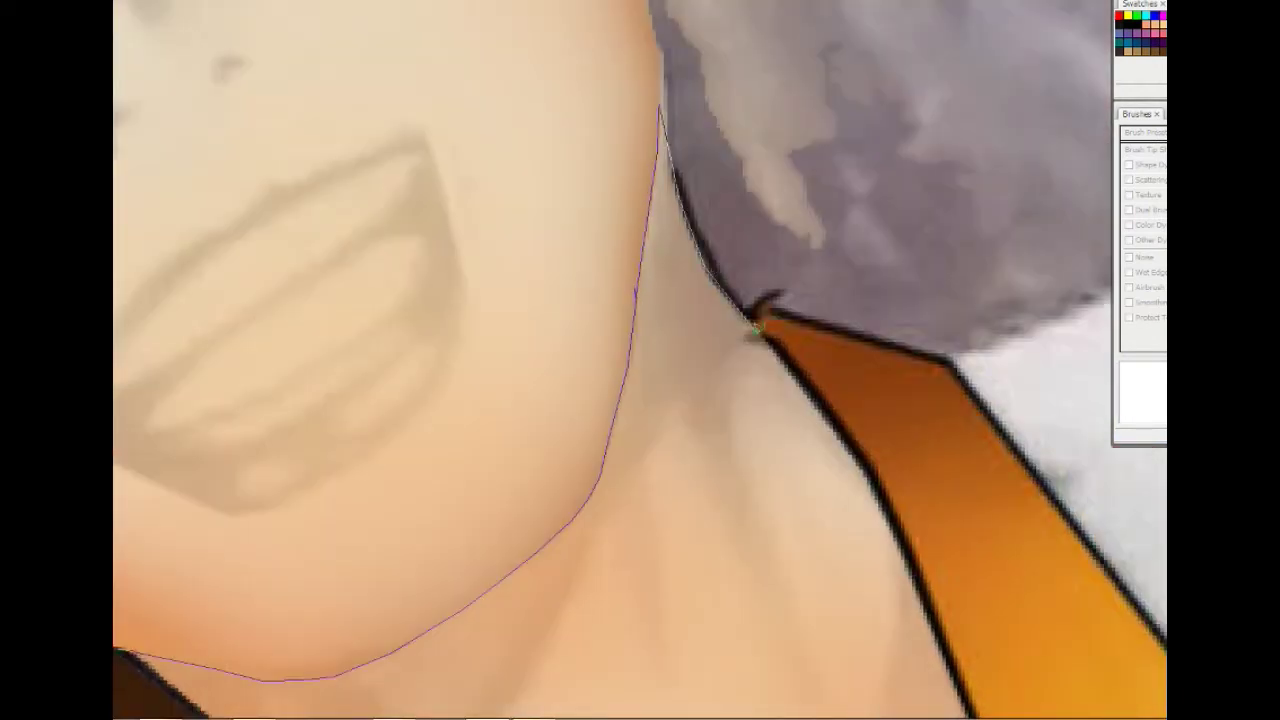
scroll(820, 405, down, 1)
scroll(740, 200, down, 1)
drag(820, 405, 718, 133)
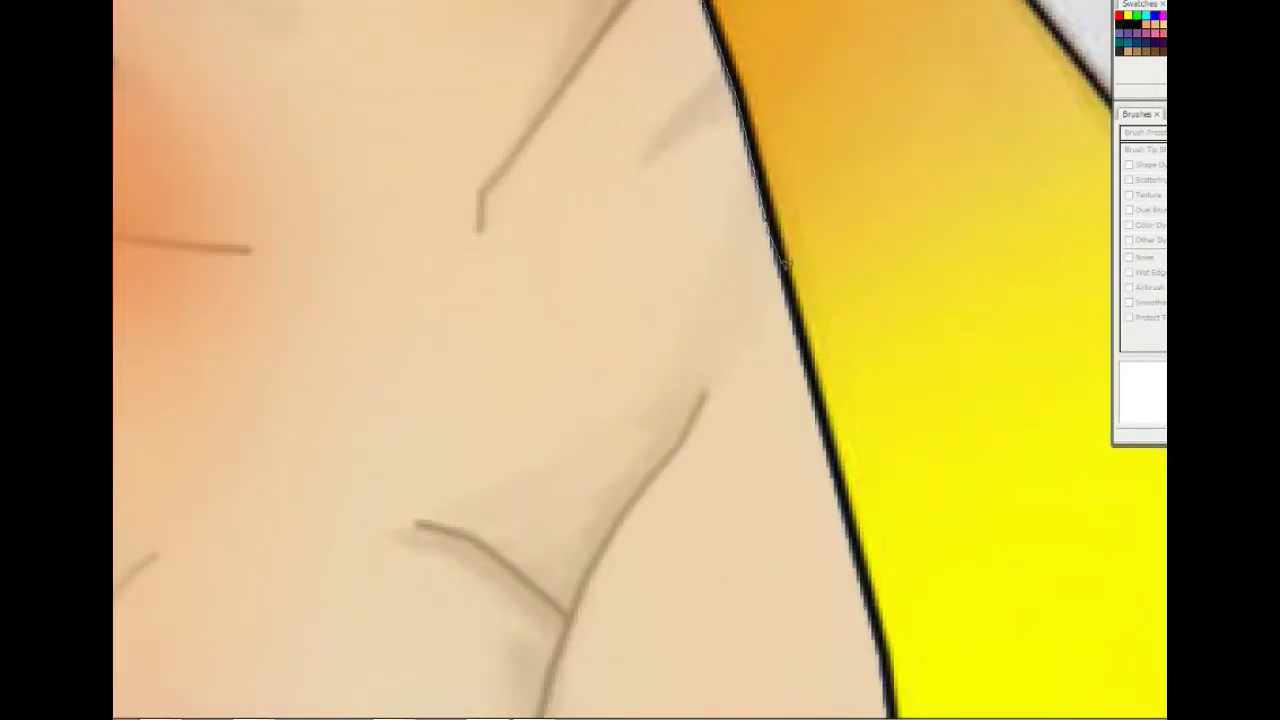
Step: Continue the outline along the collarbone fold and close the neck selection
scroll(700, 388, down, 2)
scroll(700, 388, right, 1)
drag(700, 388, 467, 224)
drag(347, 302, 249, 263)
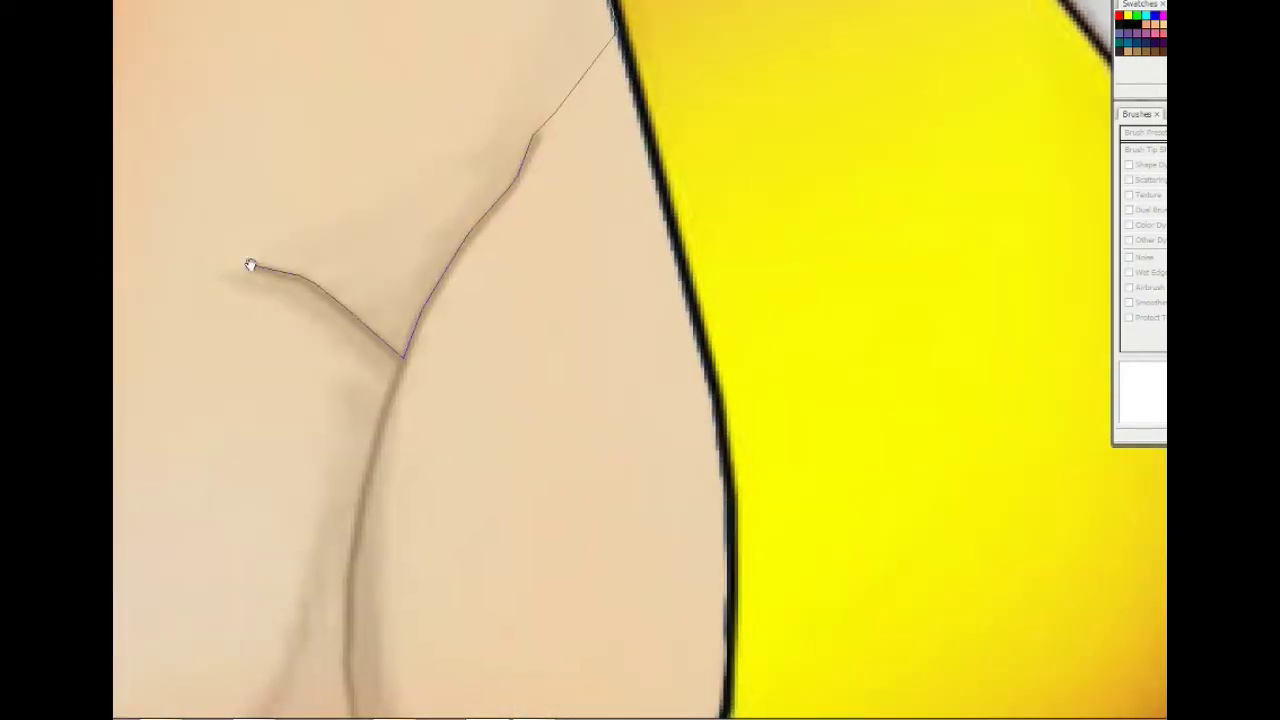
scroll(249, 263, left, 3)
scroll(249, 263, up, 1)
scroll(421, 254, up, 2)
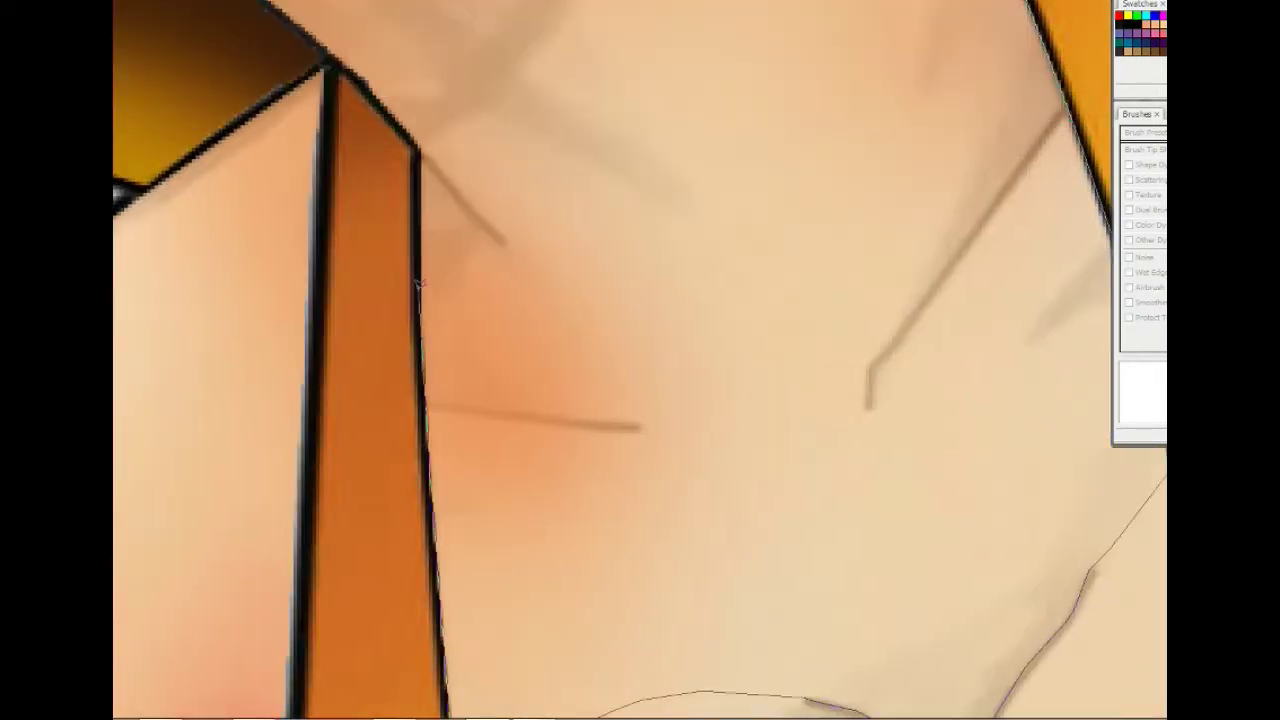
scroll(481, 458, up, 2)
double_click(325, 311)
Step: Paint brown shadows beside the strap and a light collarbone highlight on the neck
key(b)
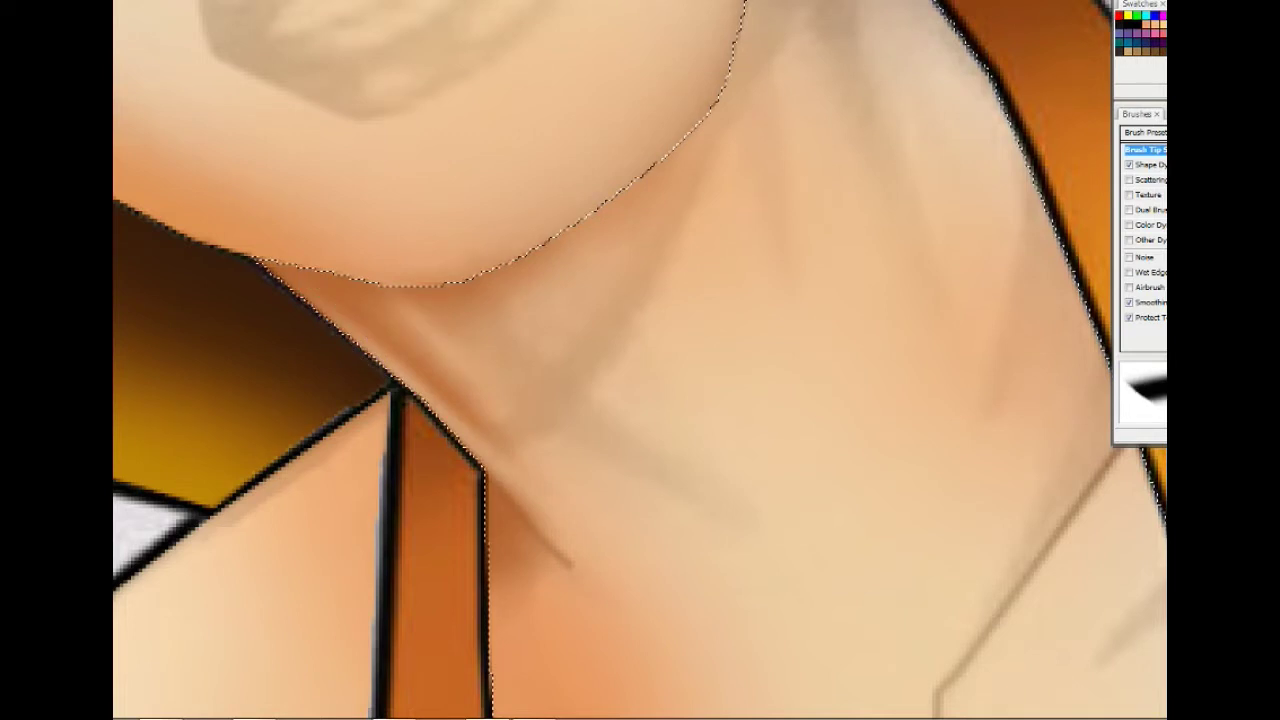
drag(520, 586, 602, 544)
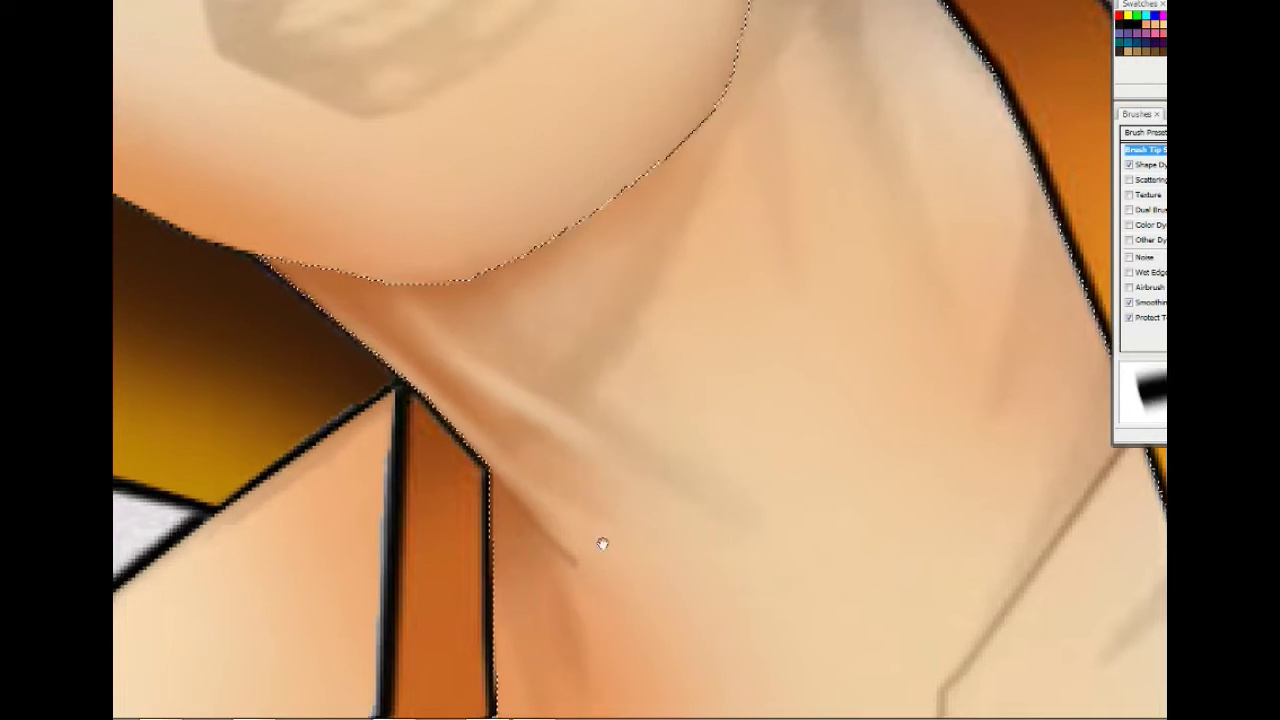
drag(700, 460, 691, 374)
drag(650, 470, 760, 500)
drag(640, 530, 665, 562)
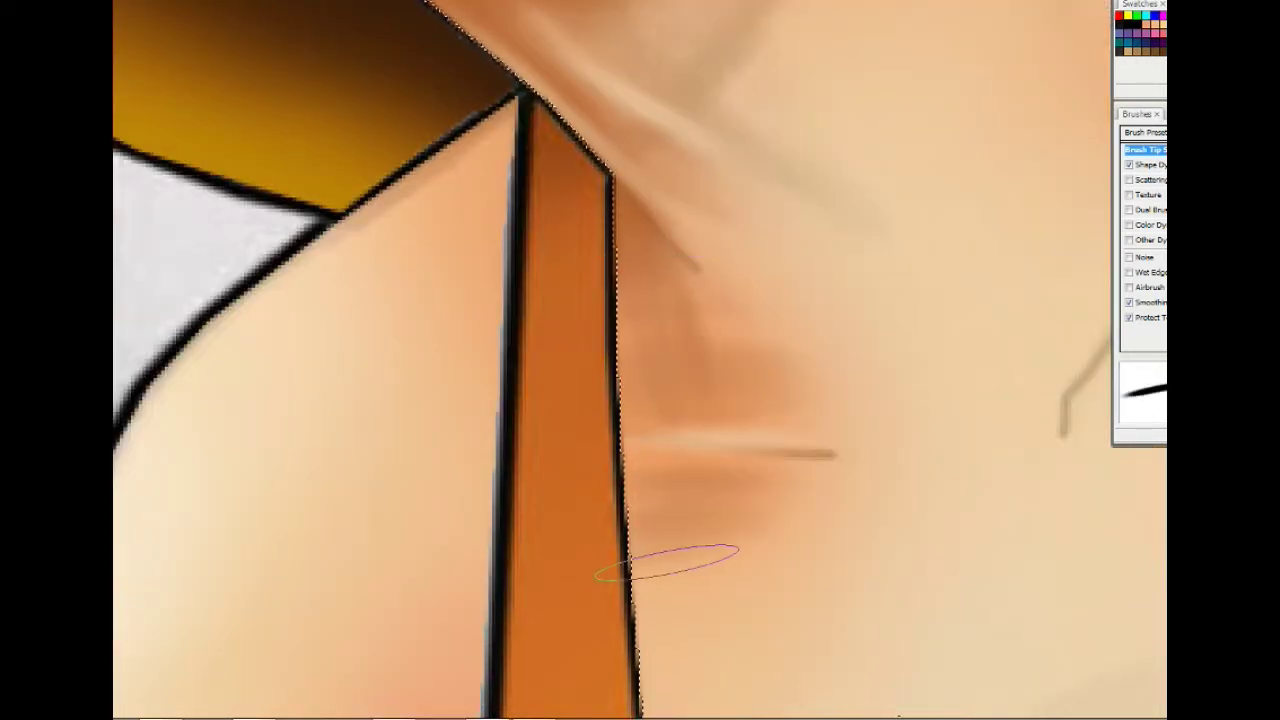
drag(665, 423, 840, 440)
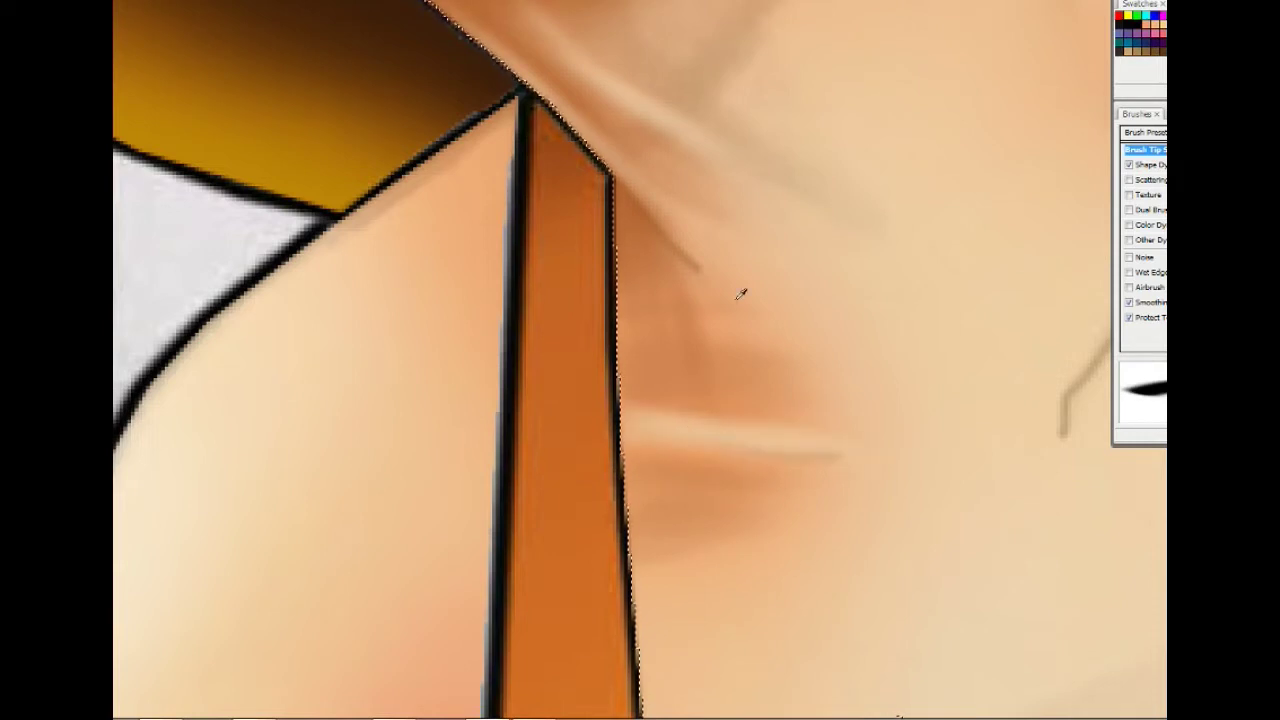
scroll(686, 460, up, 3)
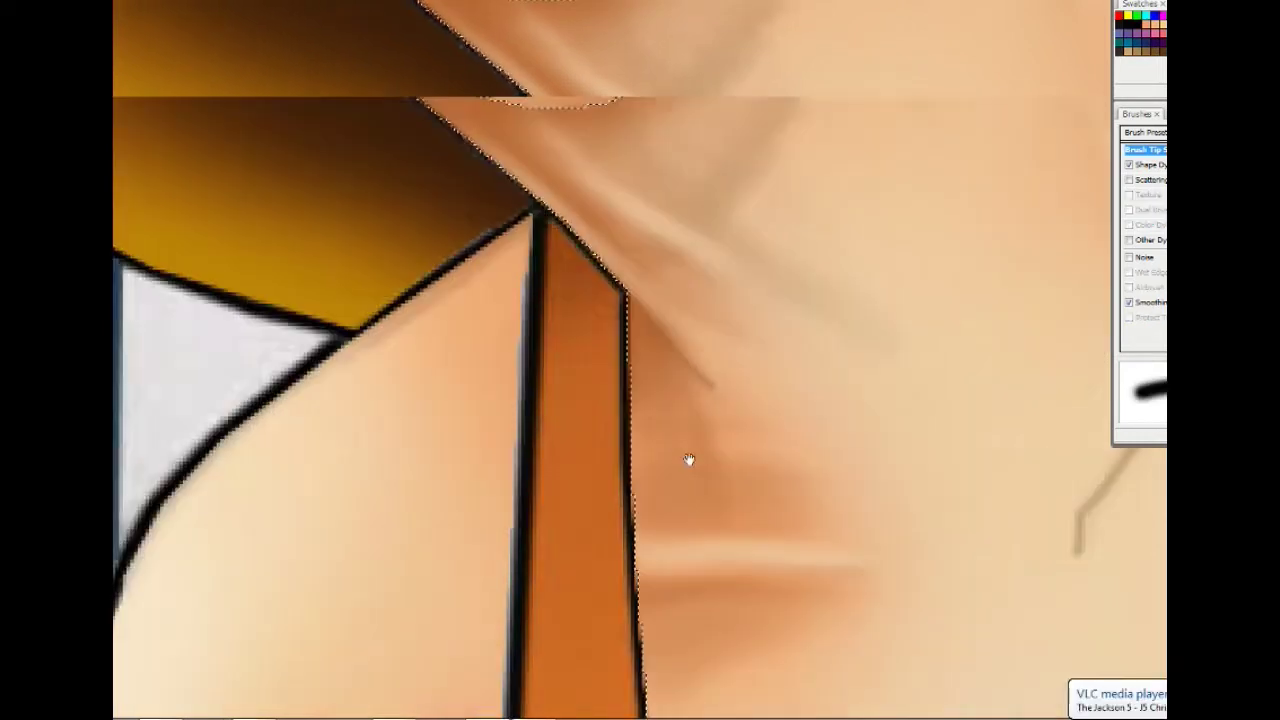
mouse_move(797, 546)
mouse_down()
mouse_move(874, 560)
mouse_move(811, 366)
mouse_move(677, 294)
mouse_move(857, 292)
mouse_move(832, 367)
mouse_up()
Step: Darken the right side of the neck and smooth the neck and upper-chest shading
alt+click(857, 292)
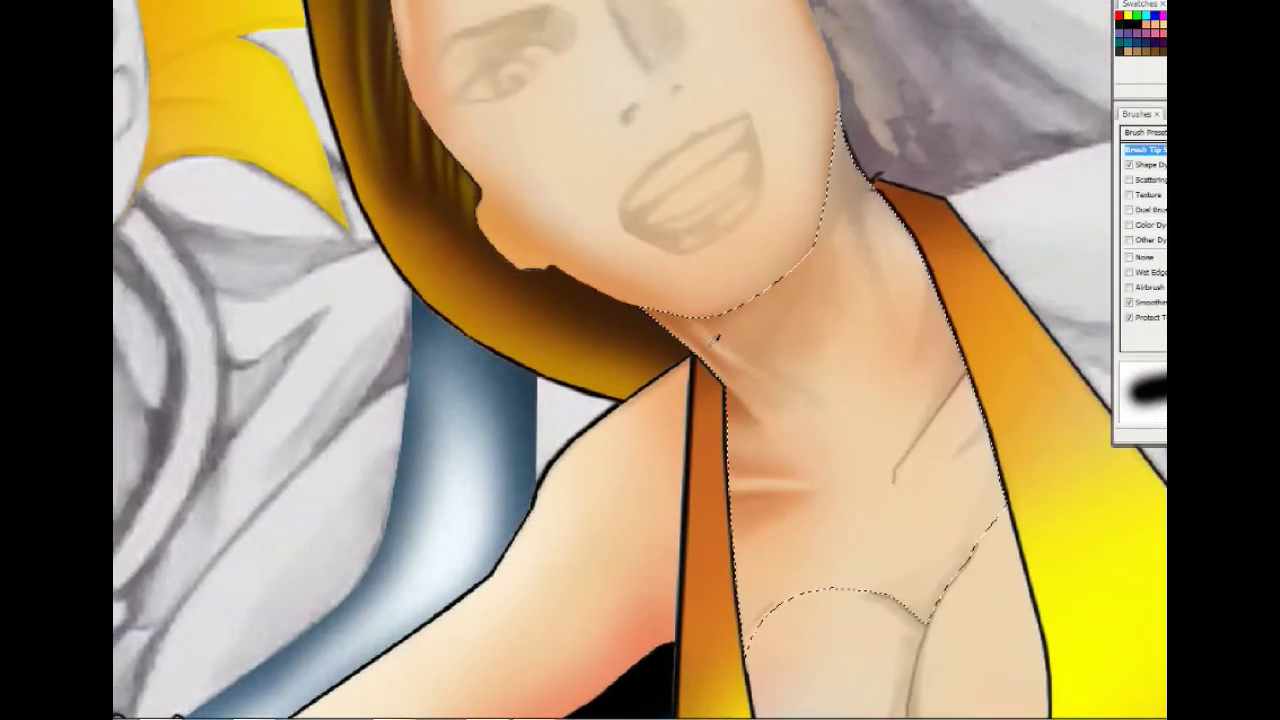
drag(934, 386, 985, 520)
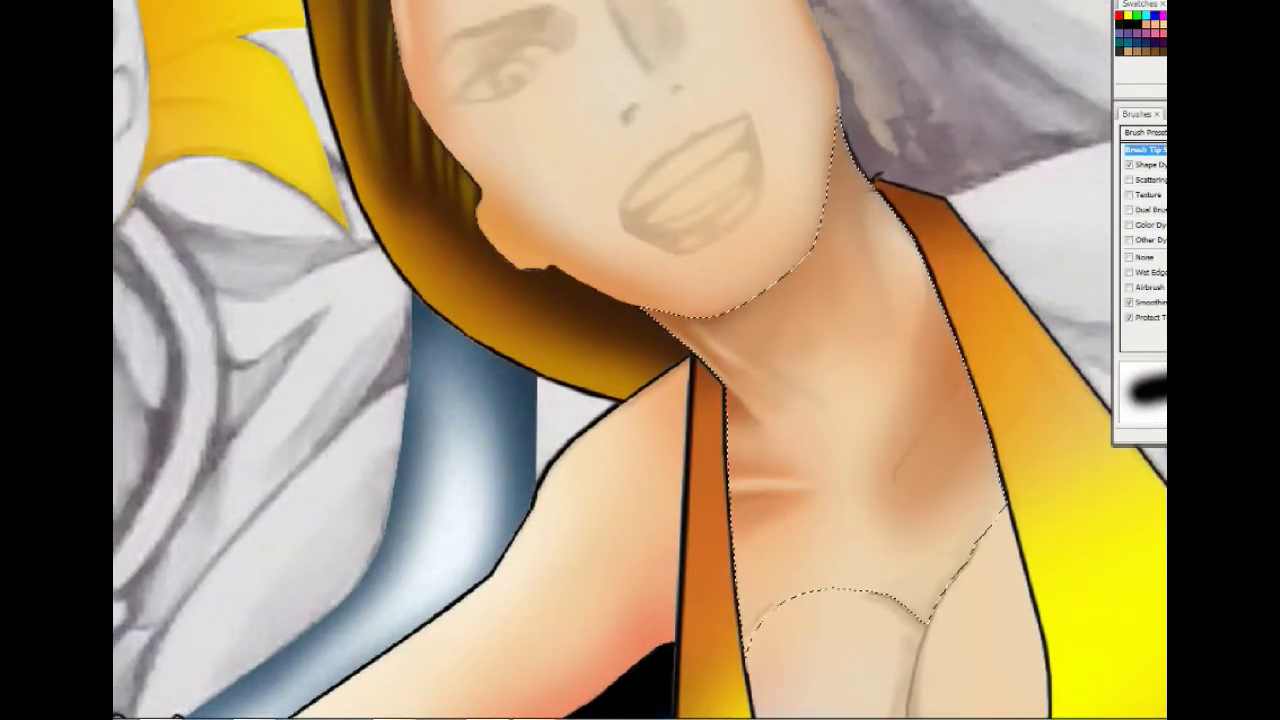
drag(968, 378, 912, 448)
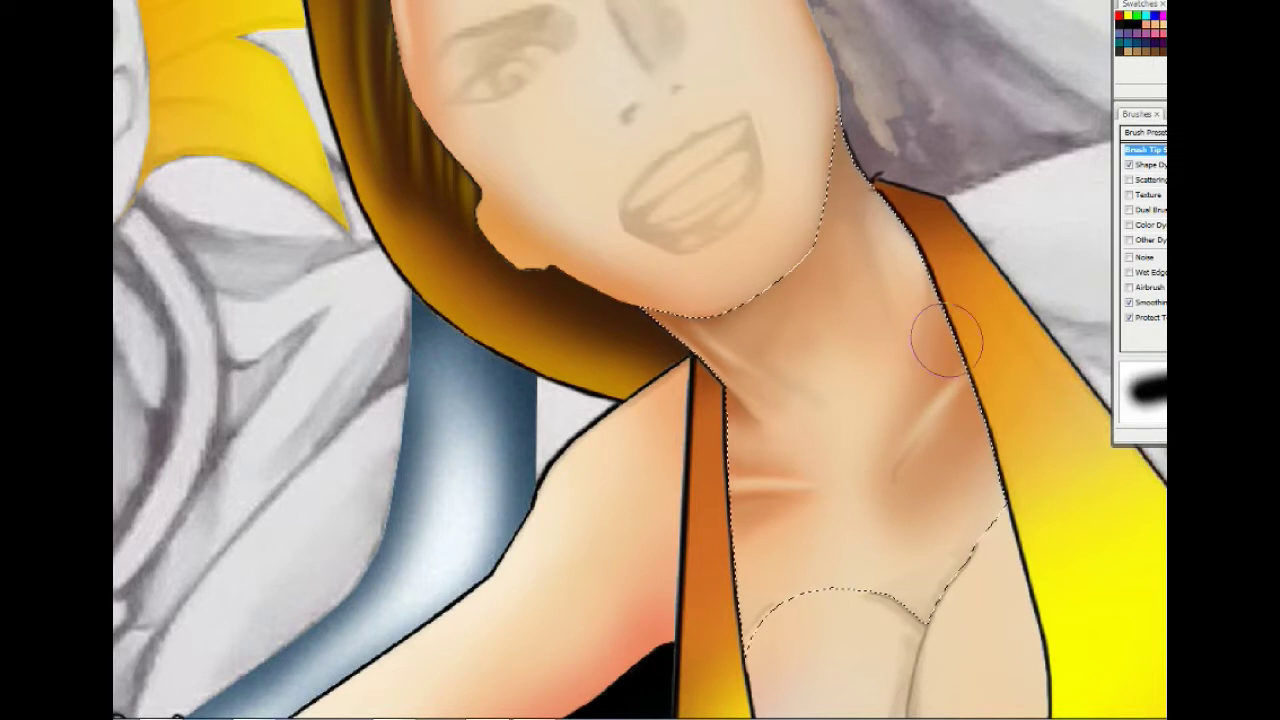
mouse_move(831, 443)
mouse_down()
mouse_move(963, 514)
mouse_move(908, 471)
mouse_up()
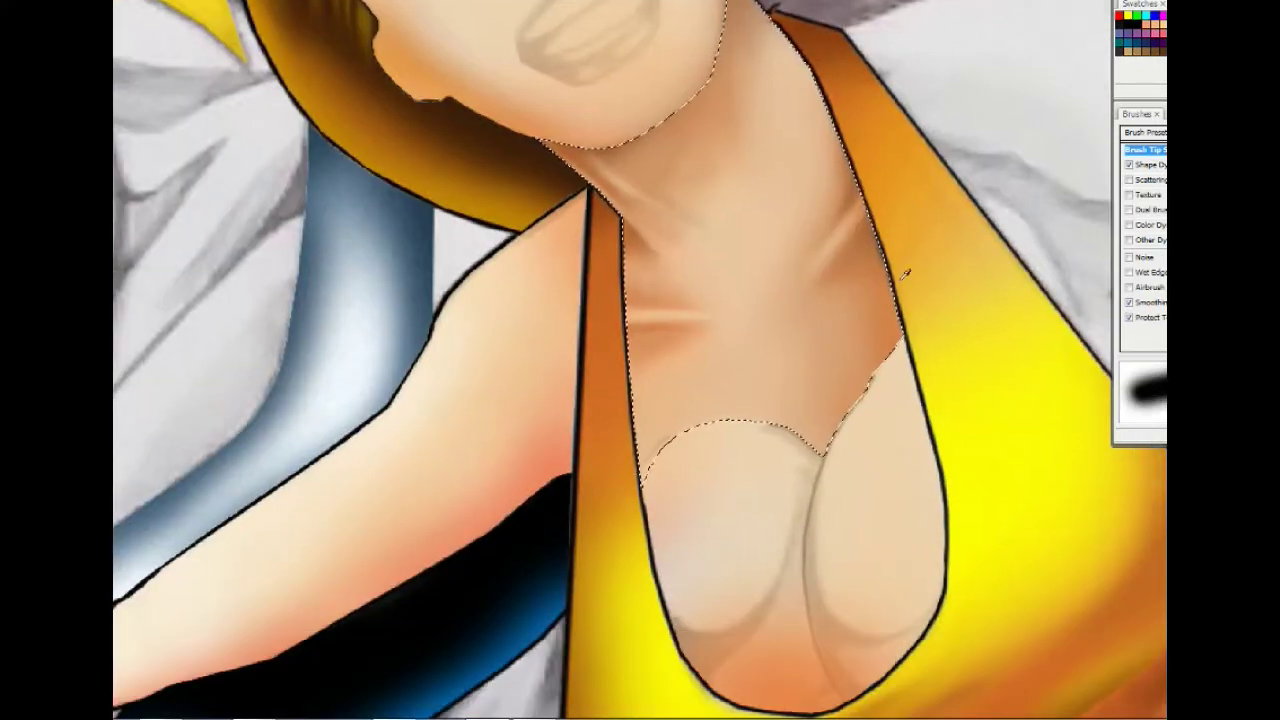
scroll(709, 86, up, 3)
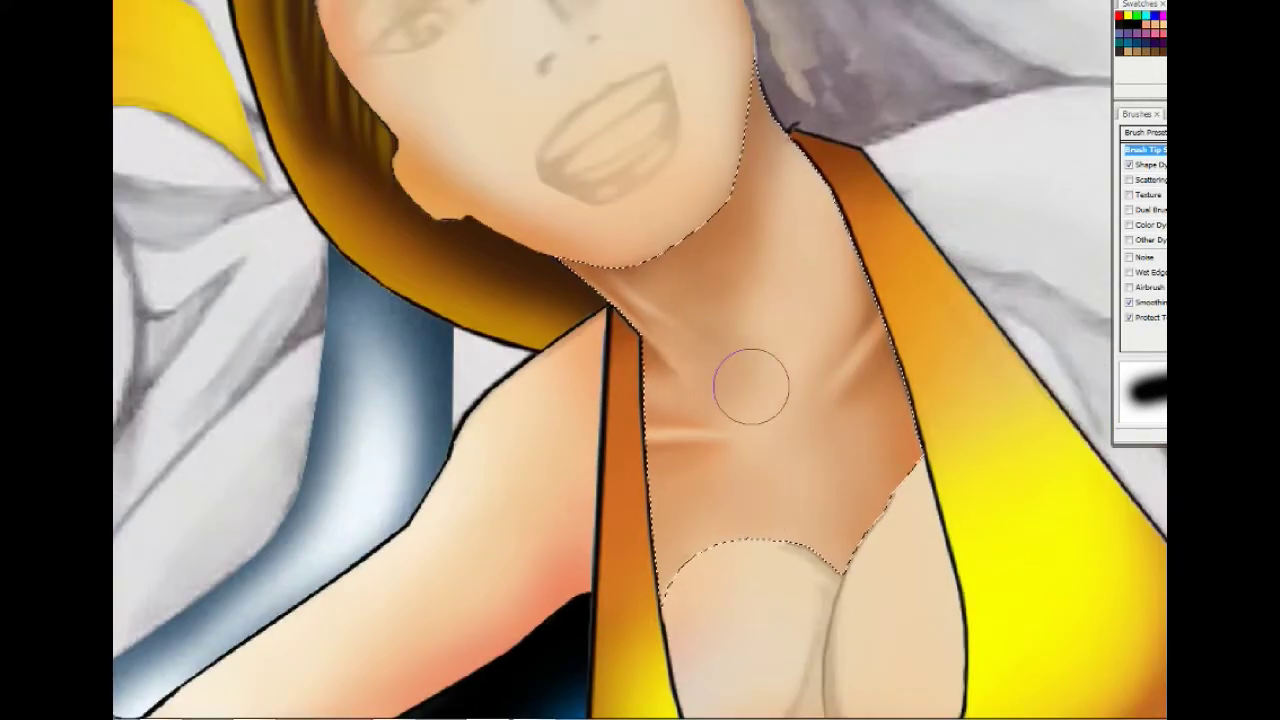
scroll(780, 506, up, 4)
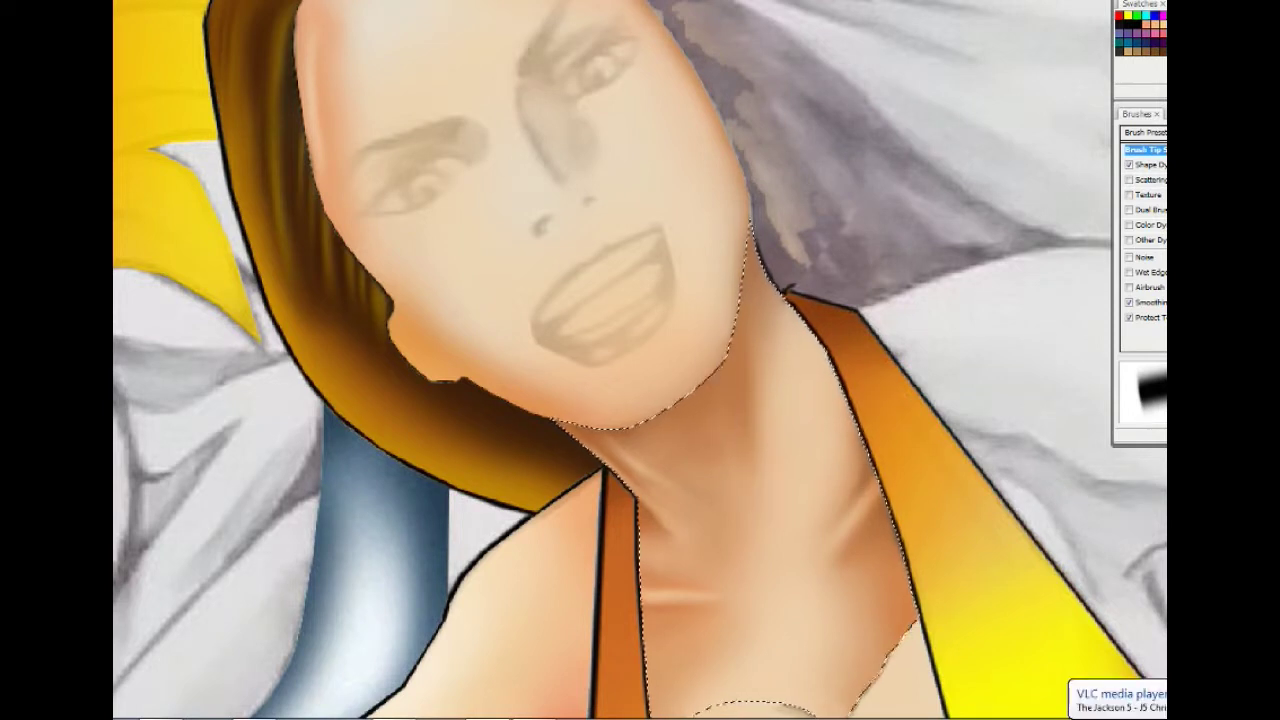
Step: Darken the shading under the chin, then add a flat elliptical collarbone highlight
key(period)
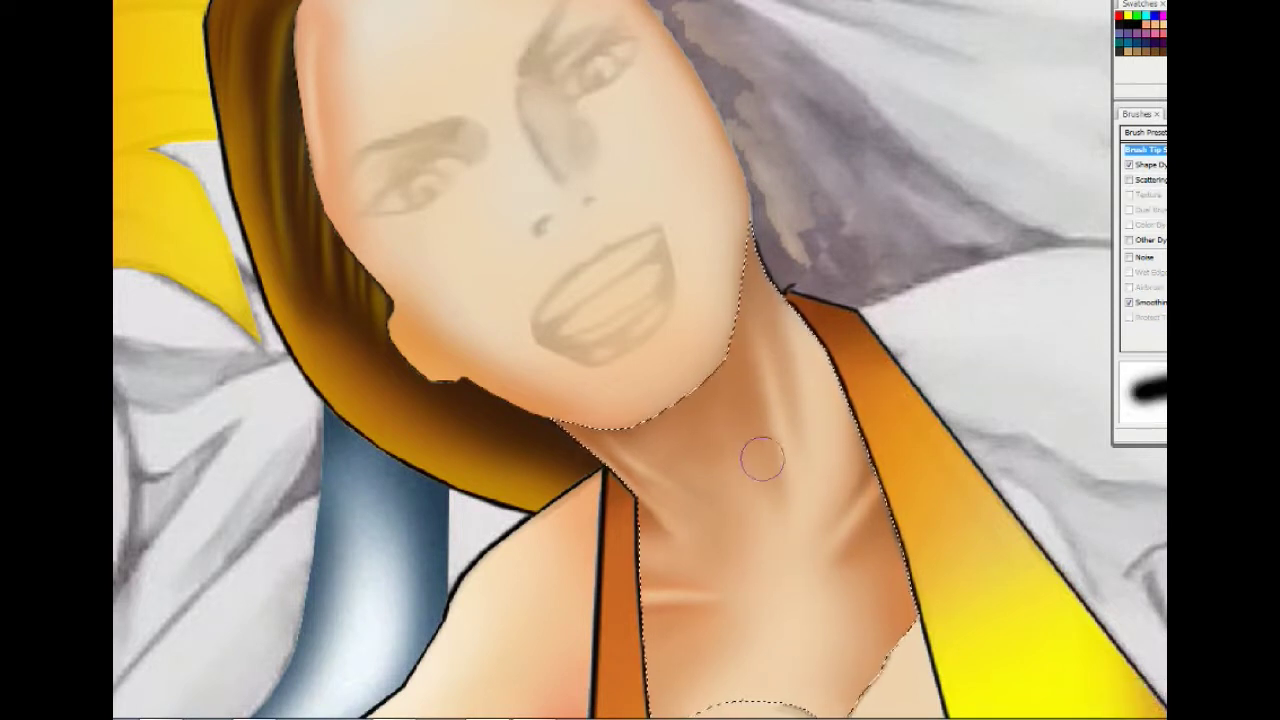
key(period)
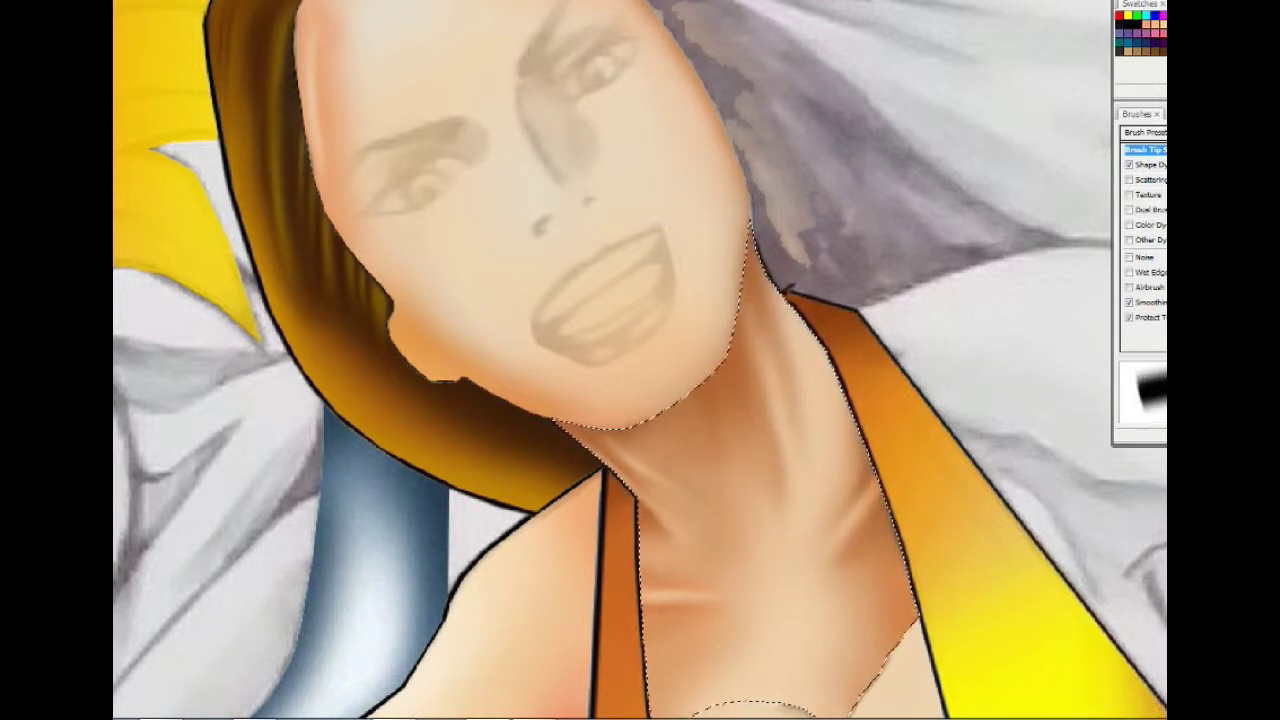
key(comma)
drag(736, 474, 696, 403)
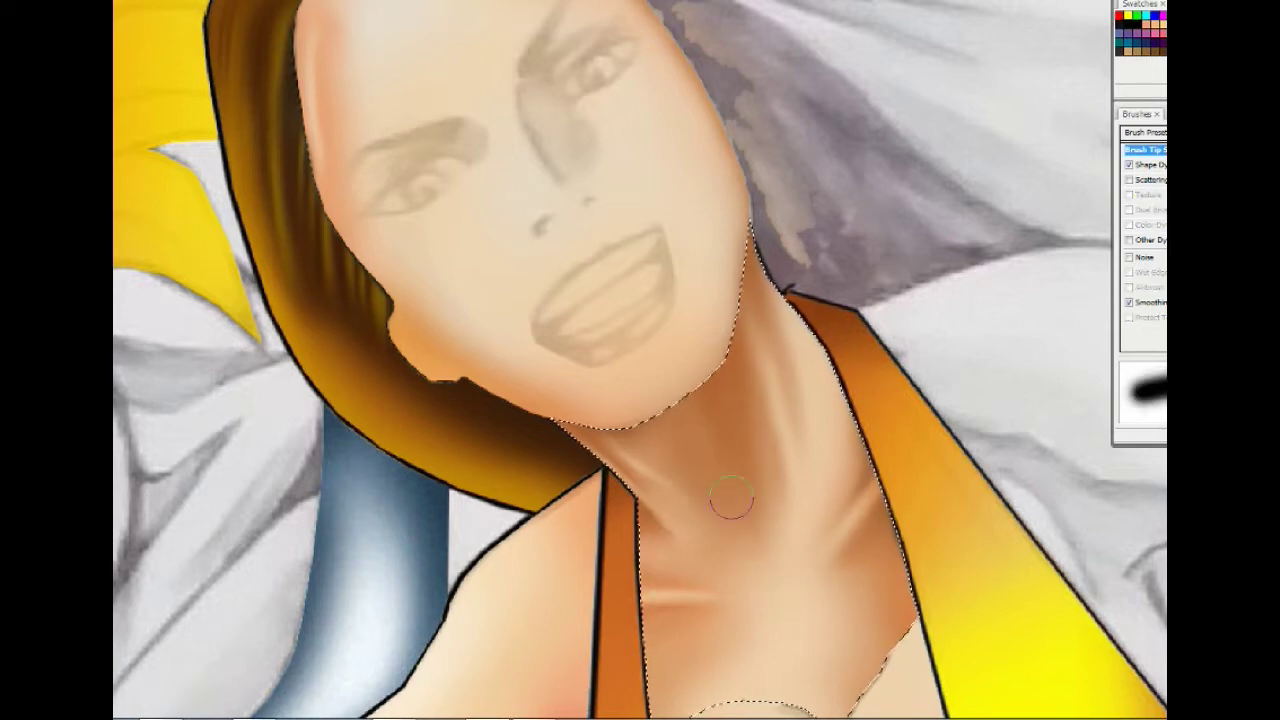
key(comma)
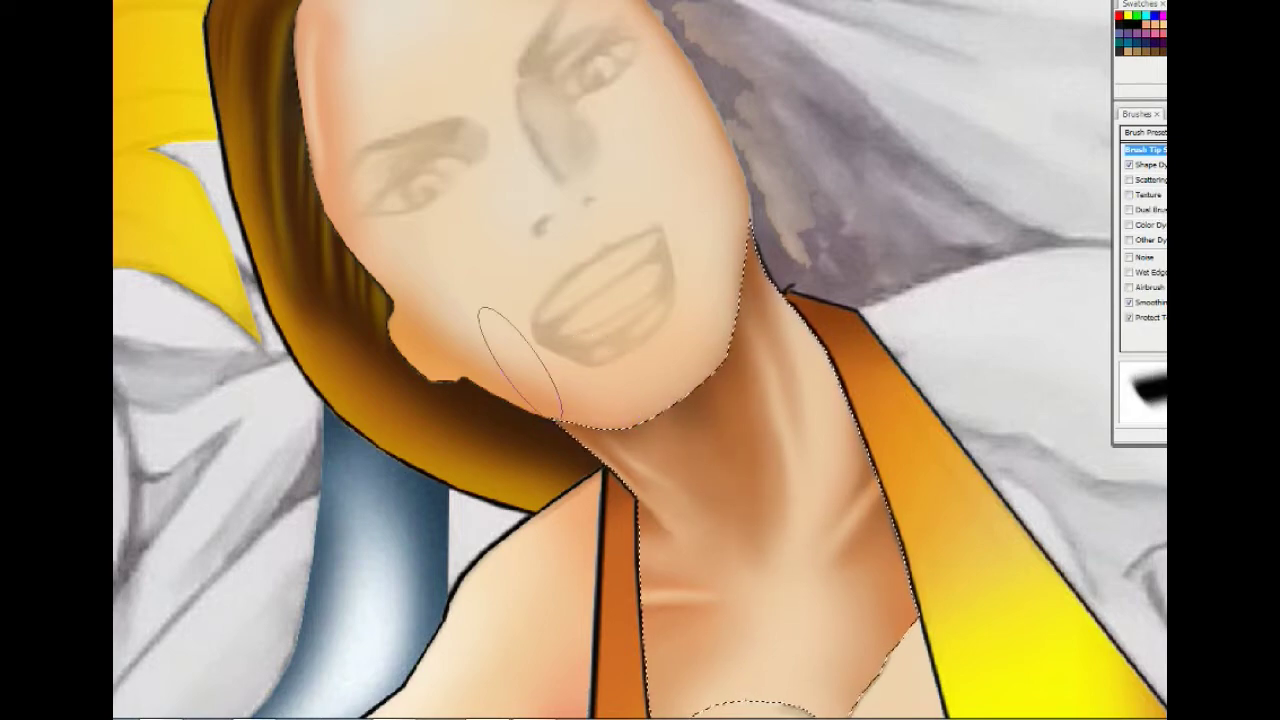
key(ctrl+minus)
key(ctrl+minus)
key(ctrl+minus)
key(ctrl+plus)
key(ctrl+plus)
key(ctrl+plus)
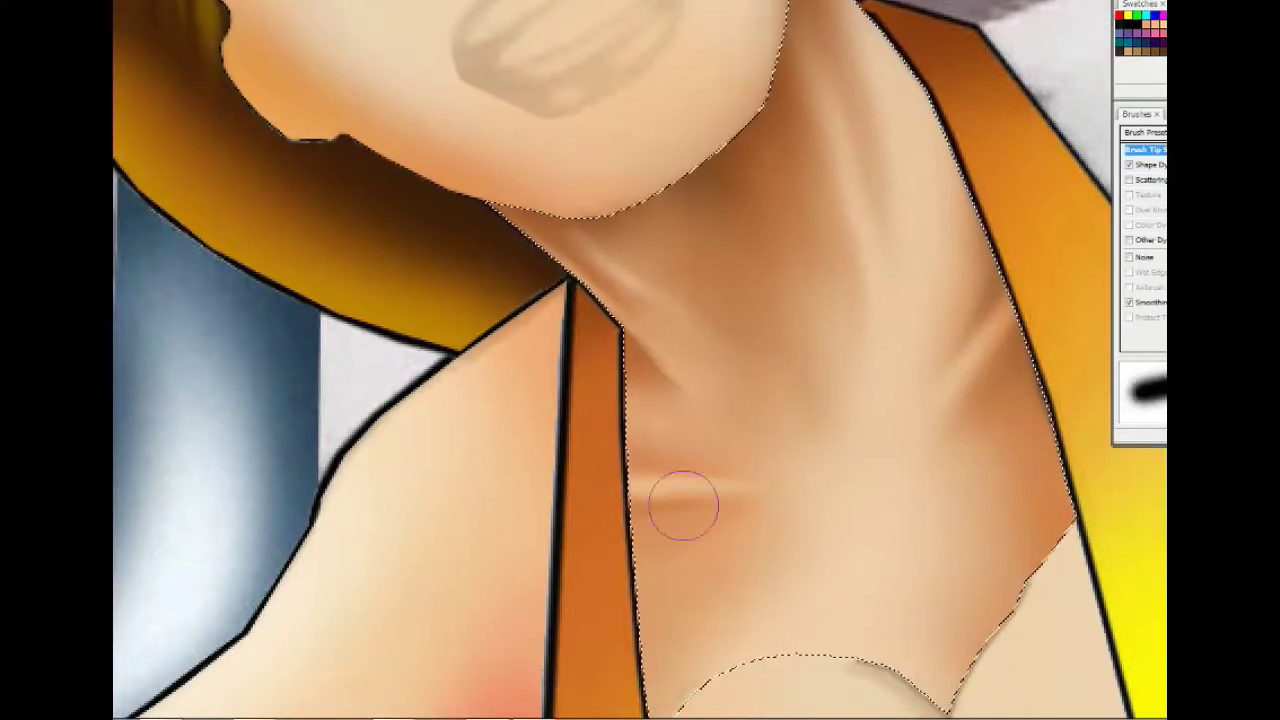
key(comma)
drag(635, 490, 735, 490)
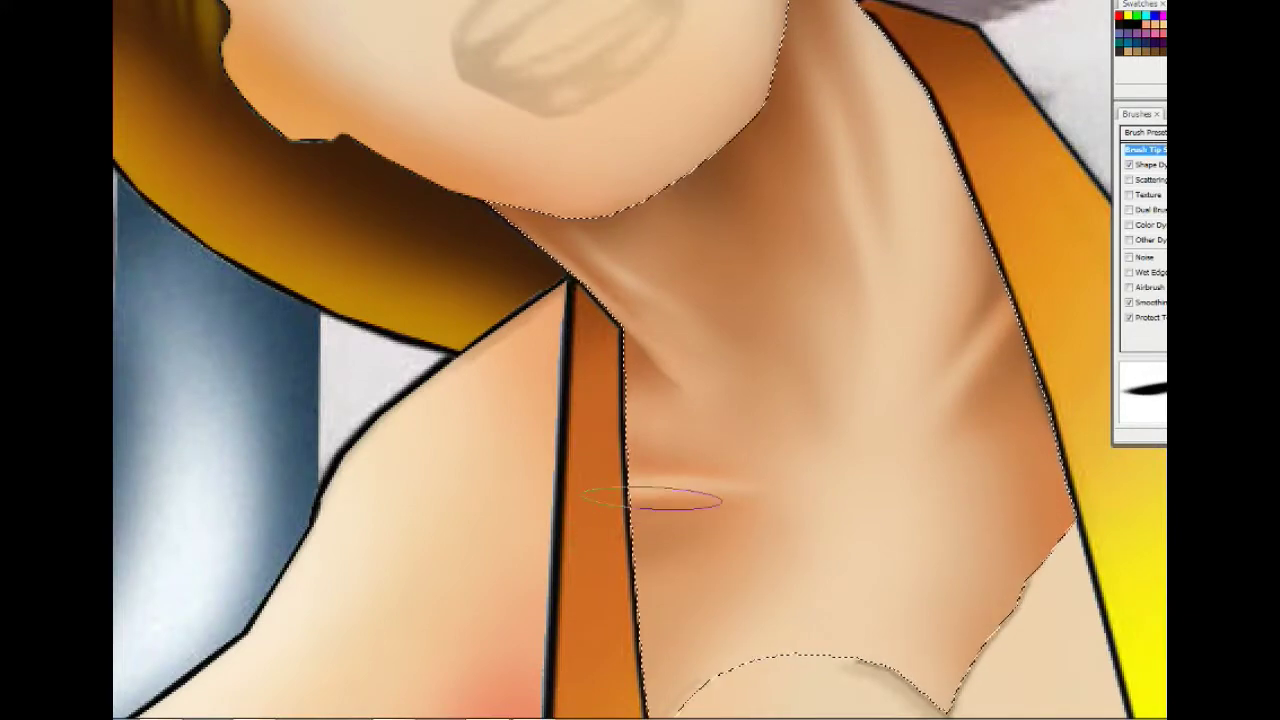
Step: Darken the right edge of the neck using a textured round brush tip
key(ctrl+minus)
key(comma)
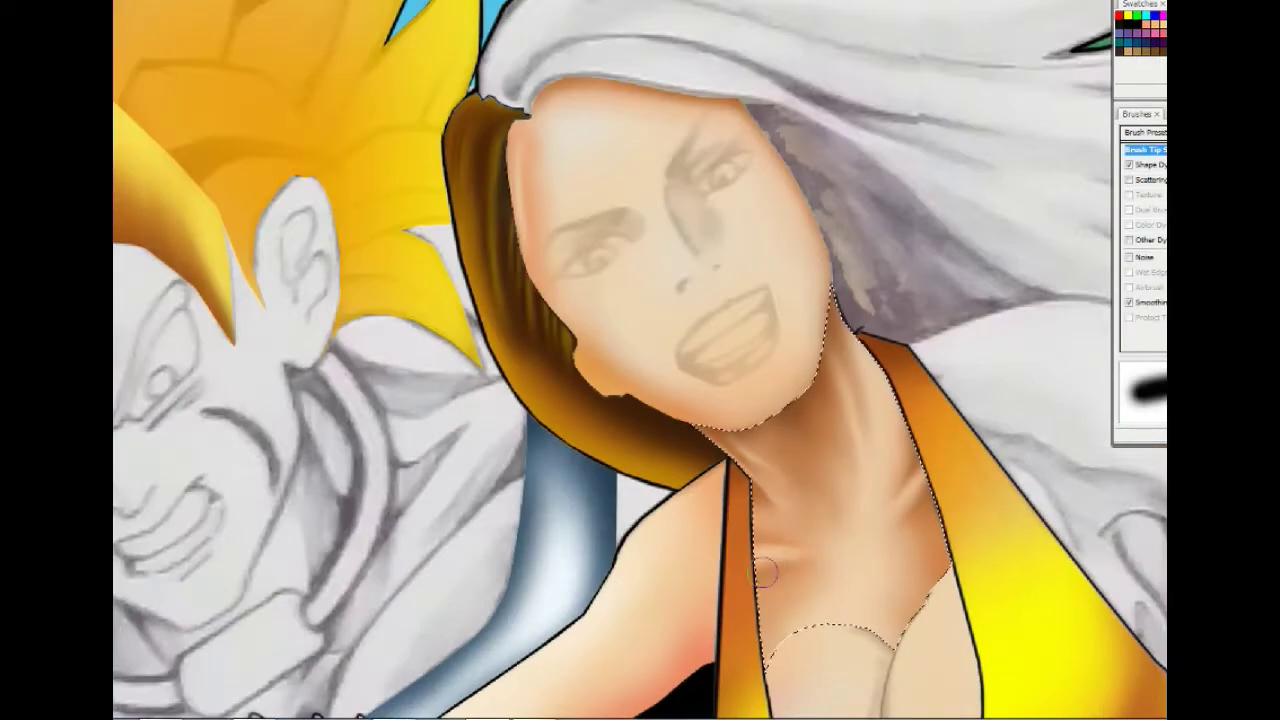
drag(914, 432, 927, 493)
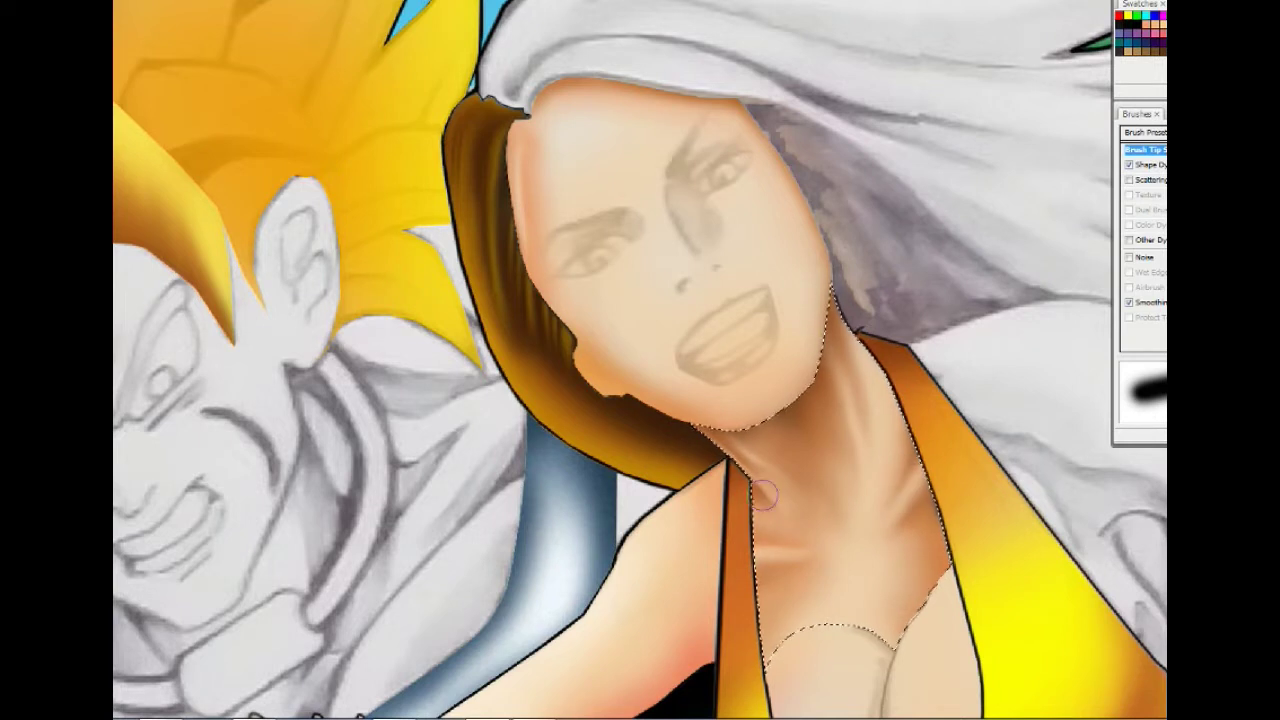
key(comma)
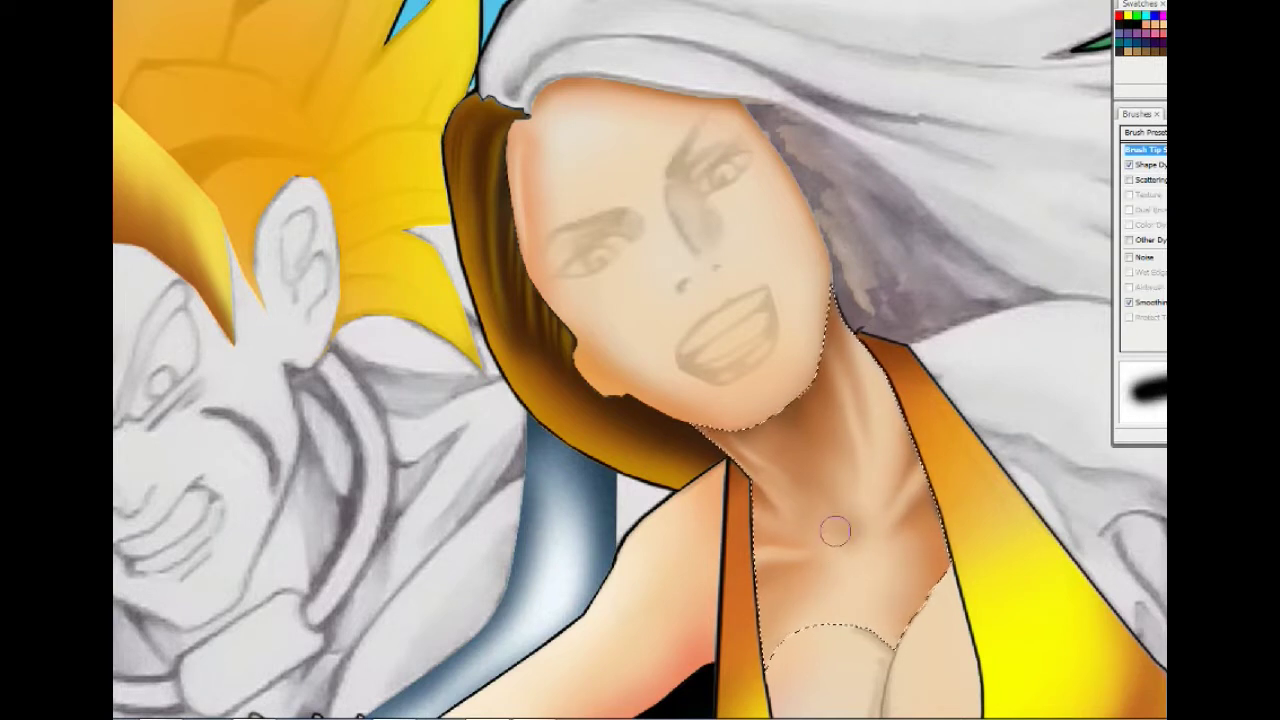
key(comma)
key(comma)
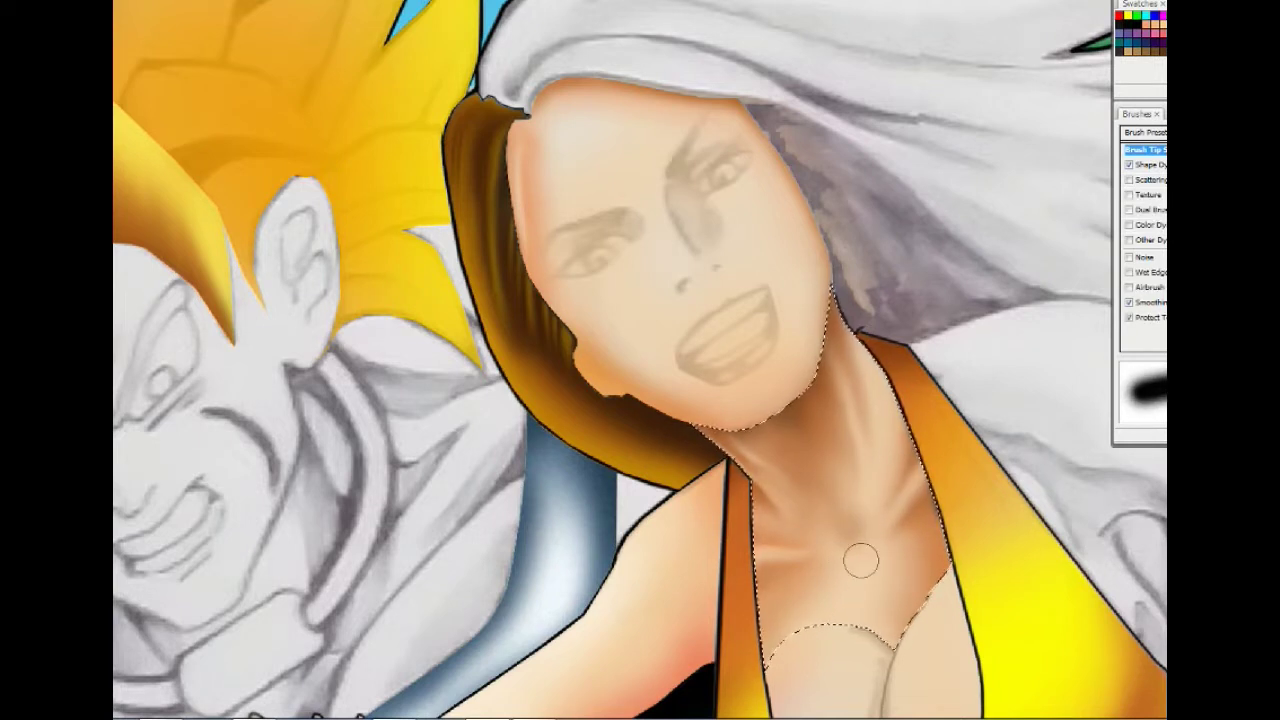
key(comma)
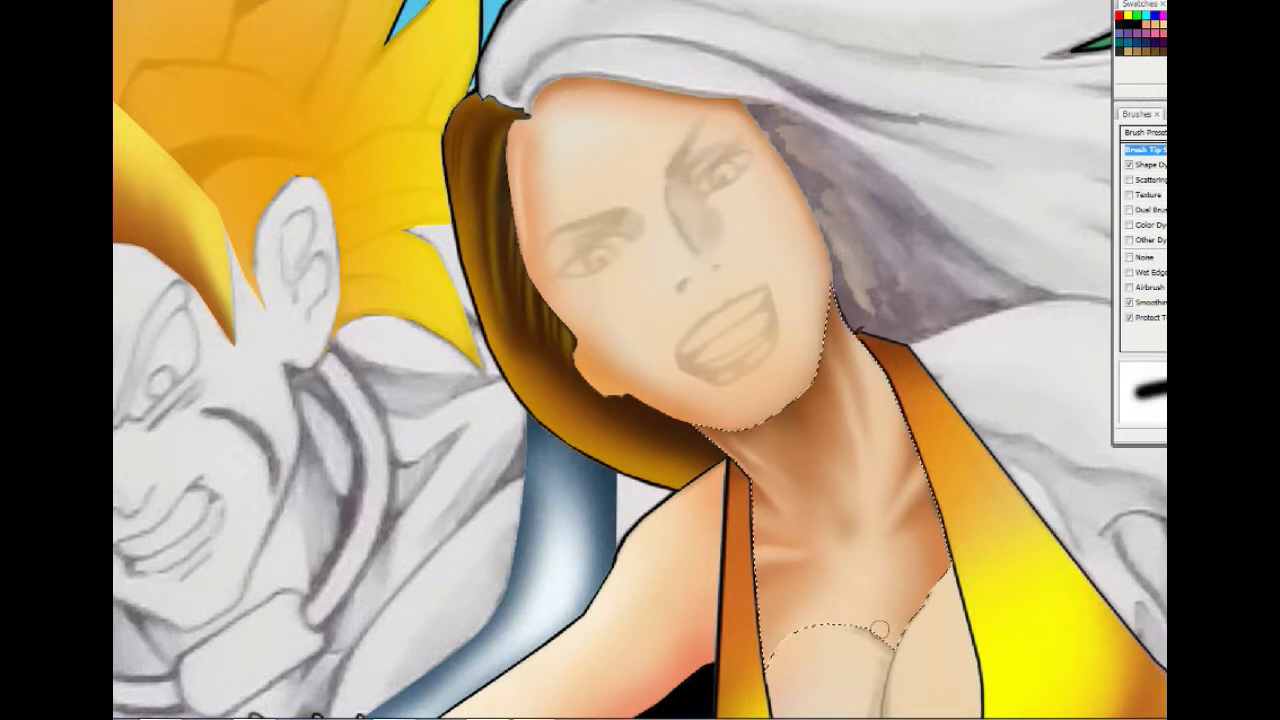
drag(855, 617, 838, 504)
click(837, 363)
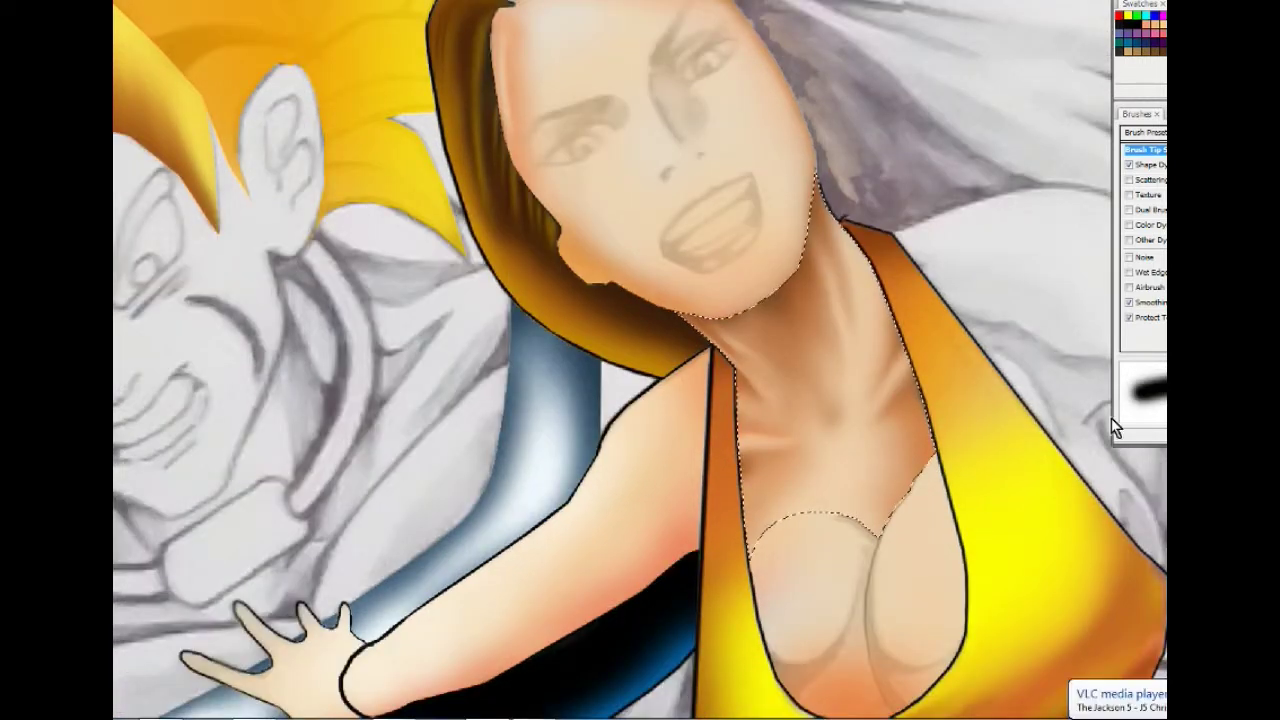
key(period)
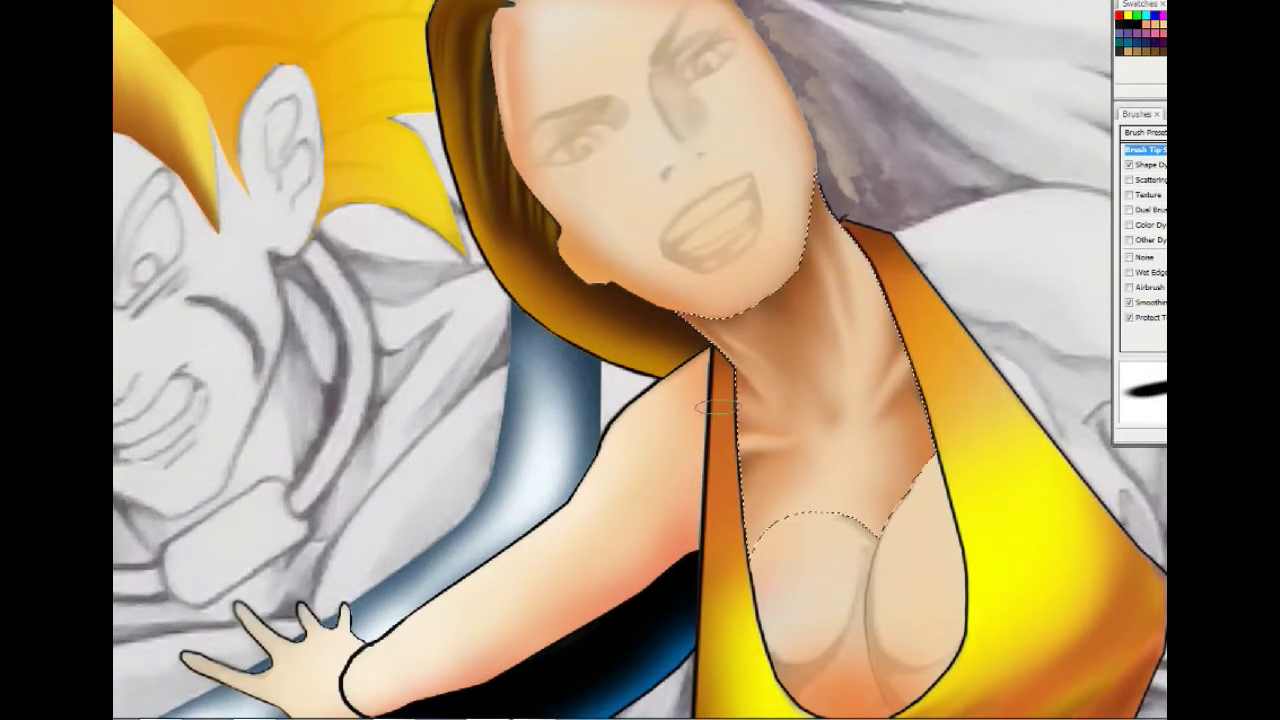
key(period)
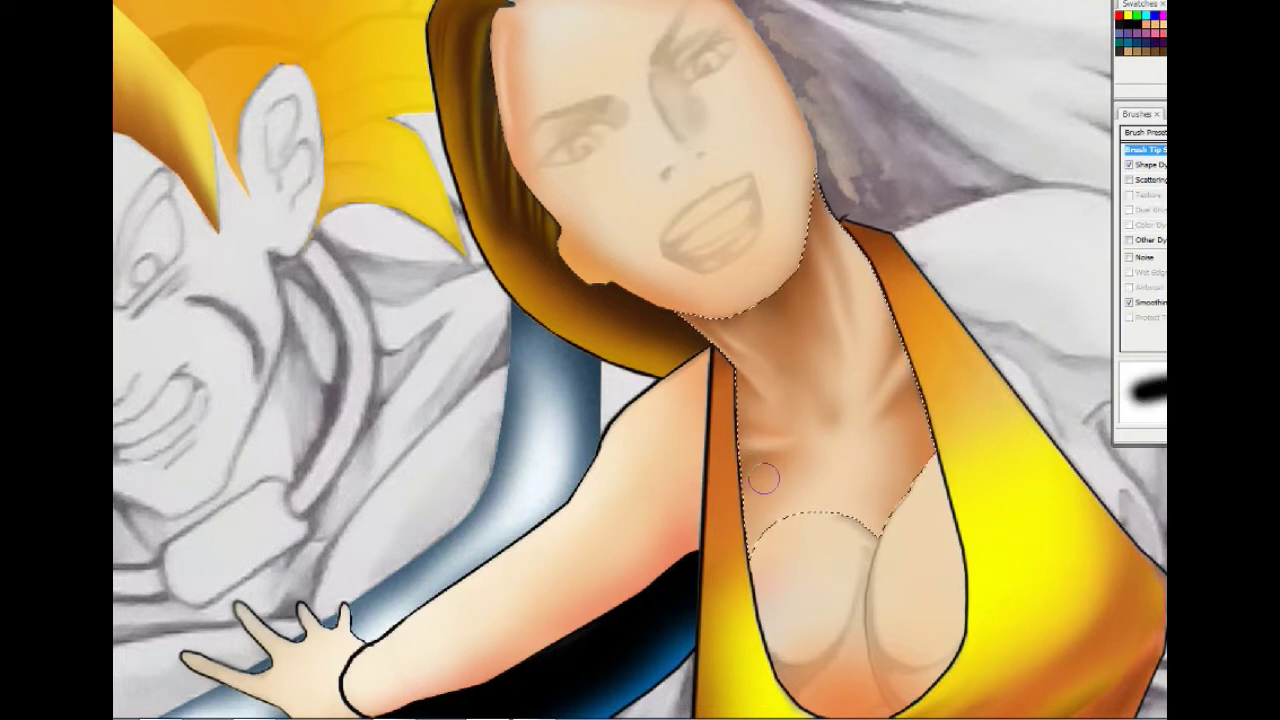
key(period)
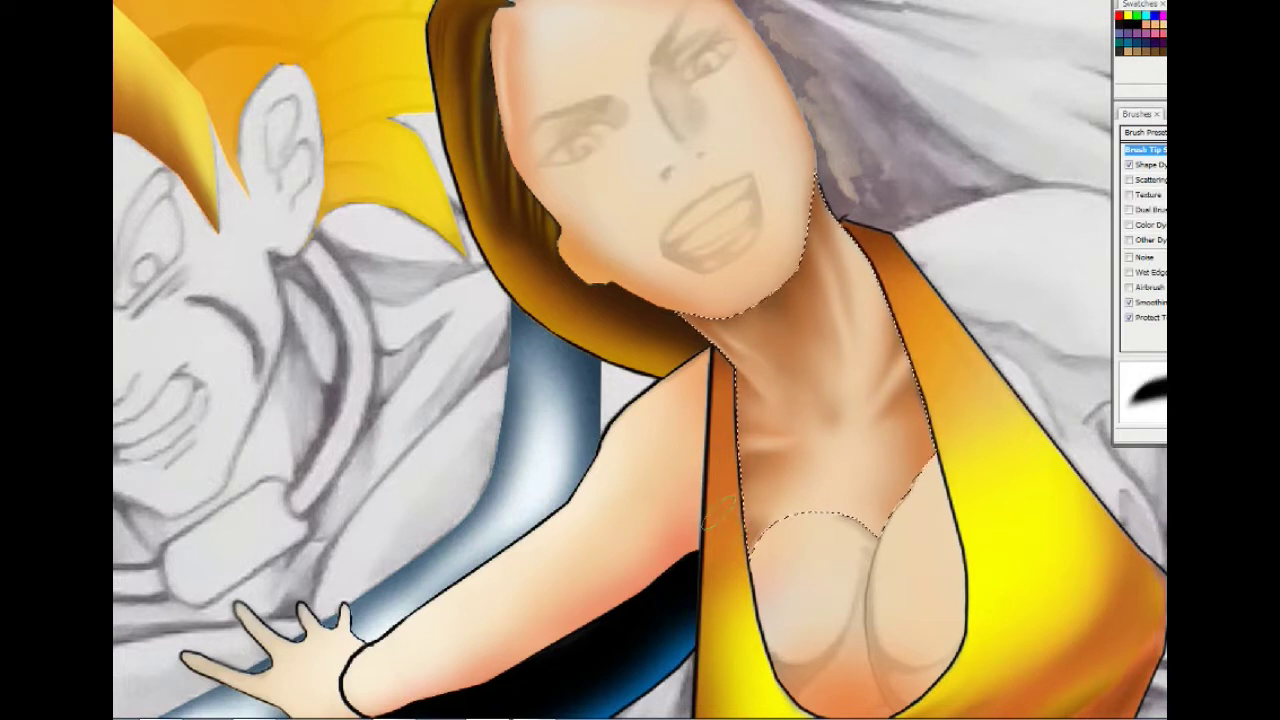
key(period)
Step: Clear the neck and right-breast selections and load the left-breast outline as a selection
key(ctrl+d)
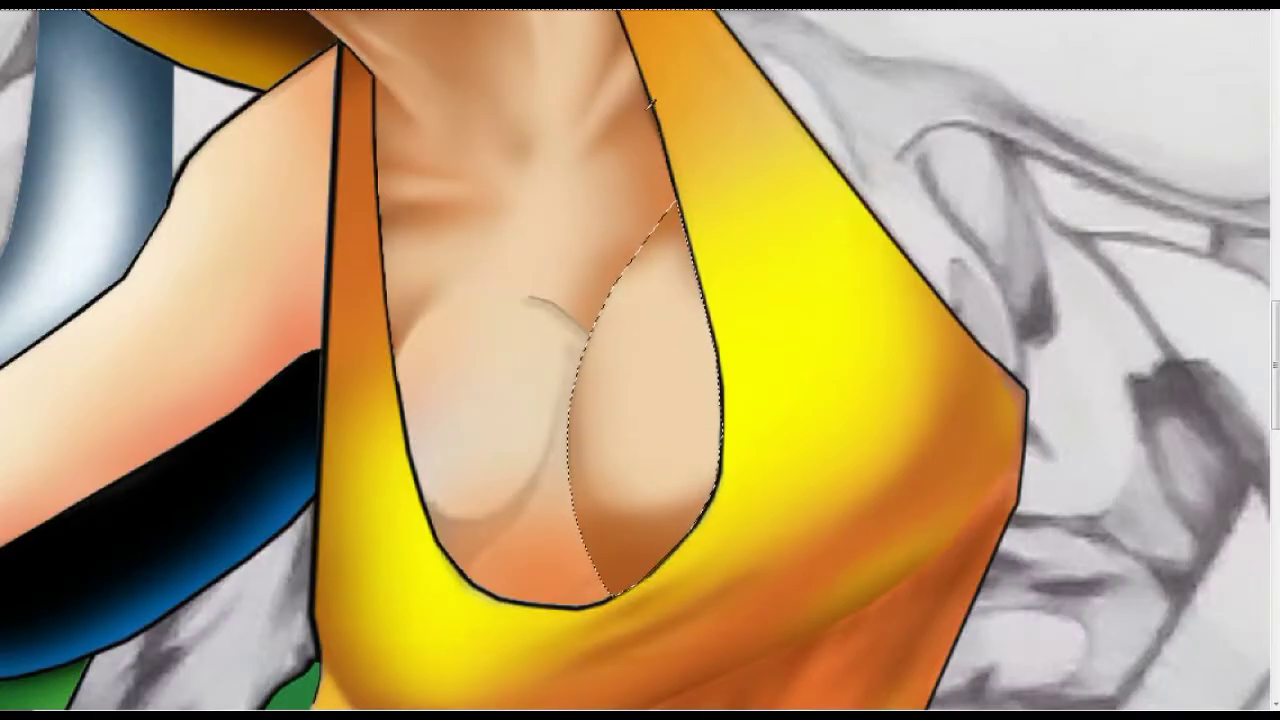
key(ctrl+d)
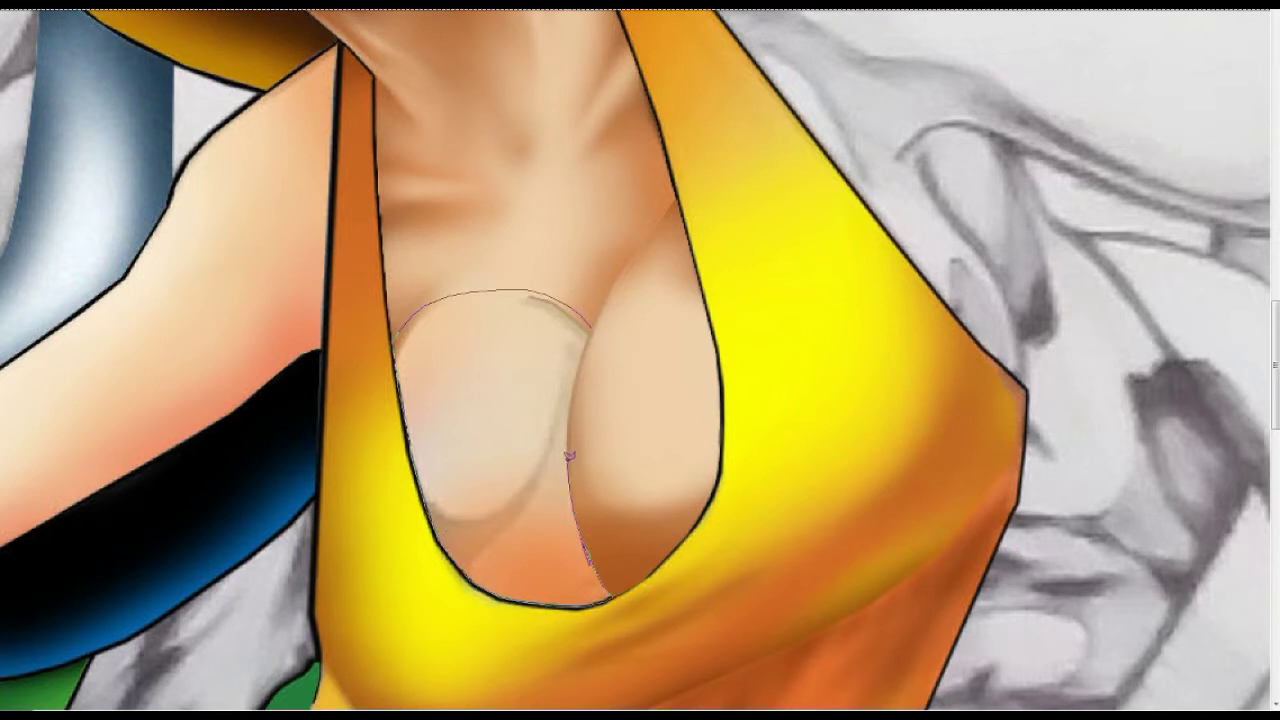
key(ctrl+Return)
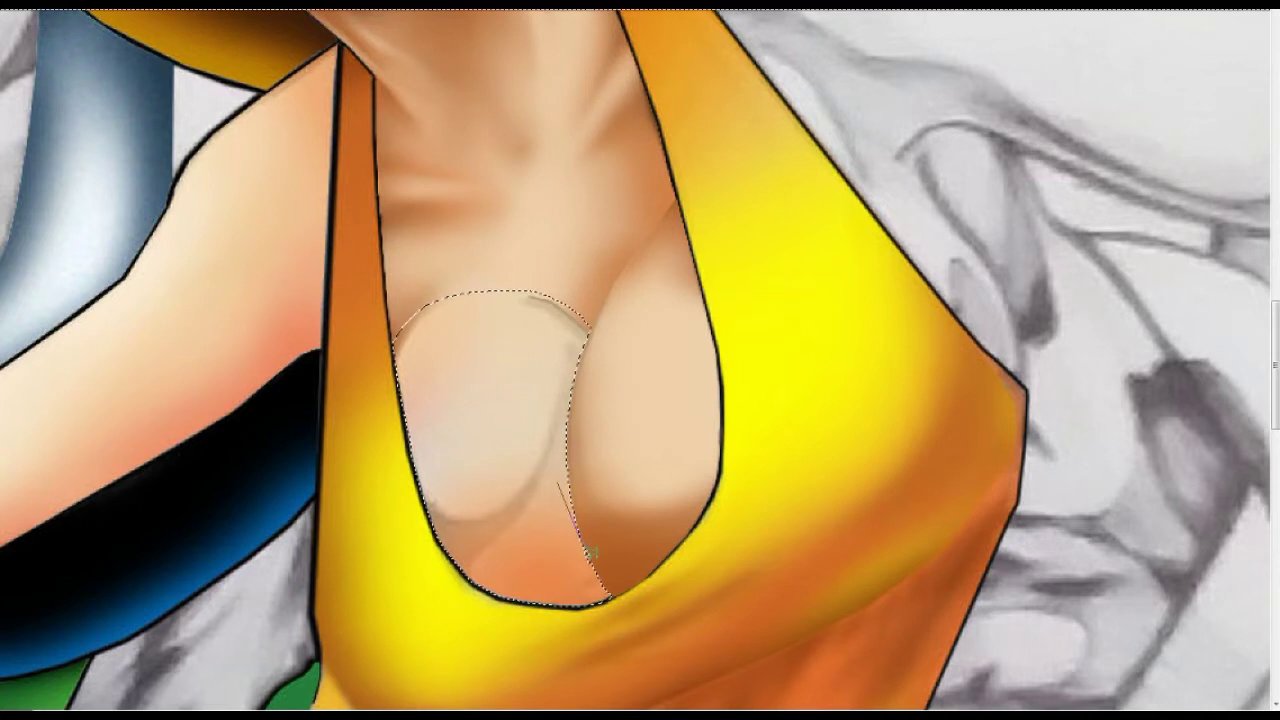
Step: Darken the lower left breast and the shadow under the chest, then deselect
mouse_move(613, 648)
mouse_down()
mouse_move(386, 389)
mouse_move(480, 300)
mouse_move(486, 557)
mouse_move(498, 519)
mouse_move(600, 600)
mouse_up()
drag(420, 470, 600, 590)
mouse_move(500, 600)
mouse_down()
mouse_move(600, 508)
mouse_move(551, 573)
mouse_up()
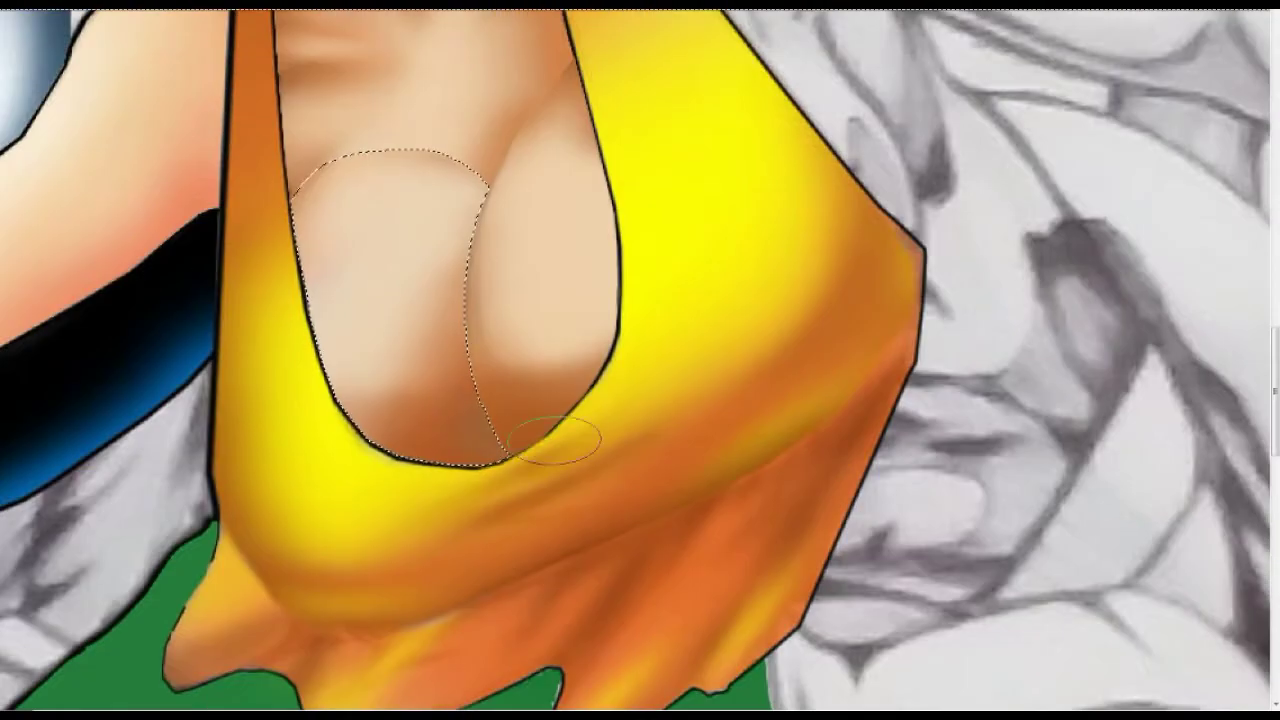
mouse_move(560, 440)
mouse_down()
mouse_move(495, 400)
mouse_move(514, 471)
mouse_up()
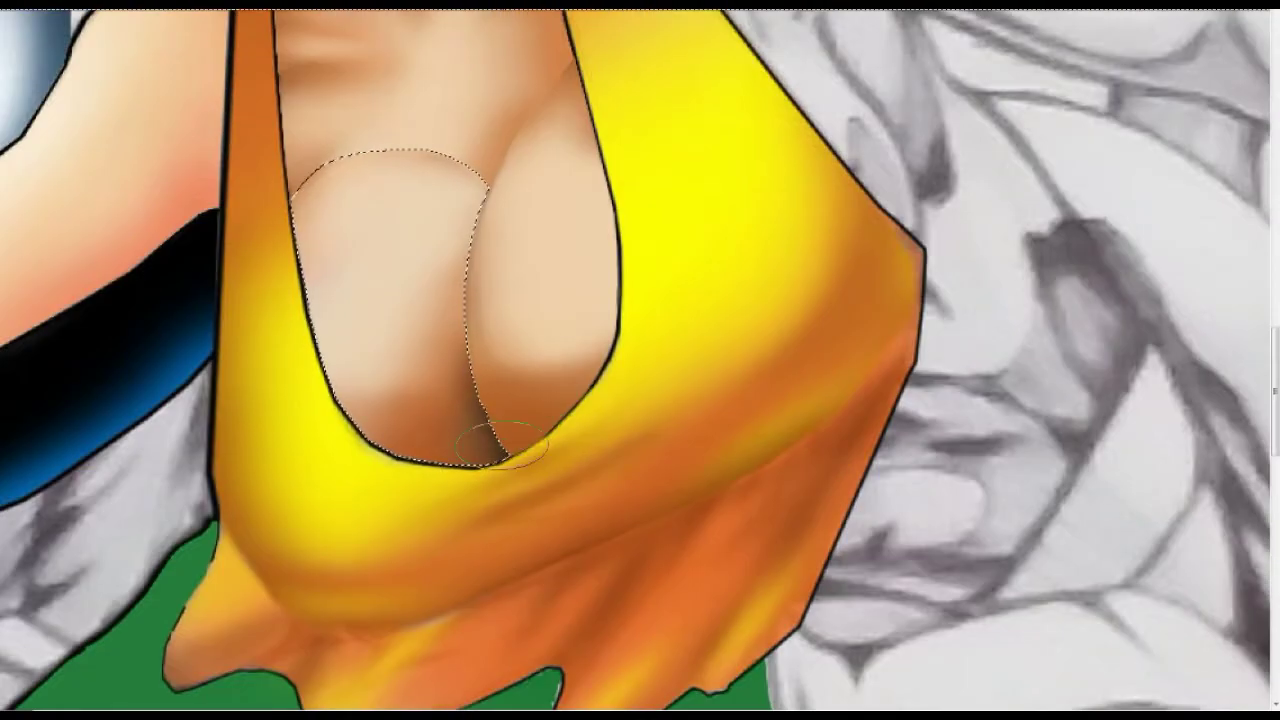
key(ctrl+d)
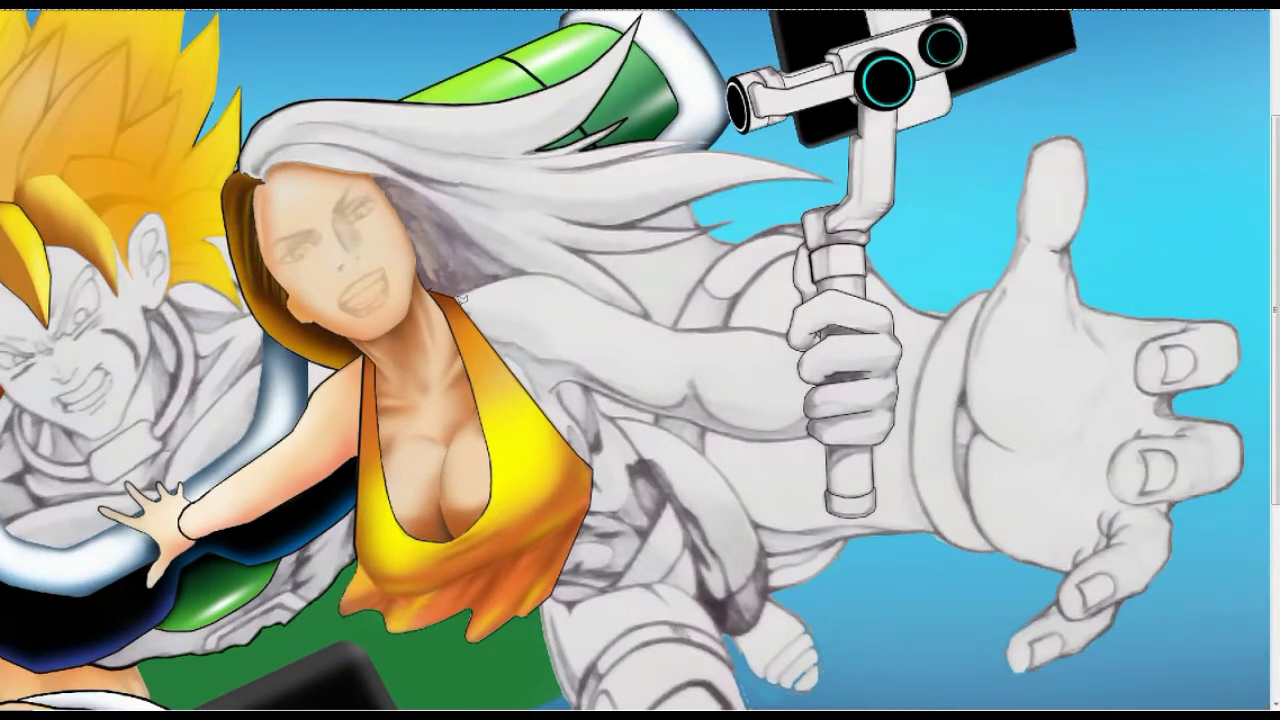
Step: Lasso-select the outstretched arm and brush peach skin along it up to the wrist
click(462, 297)
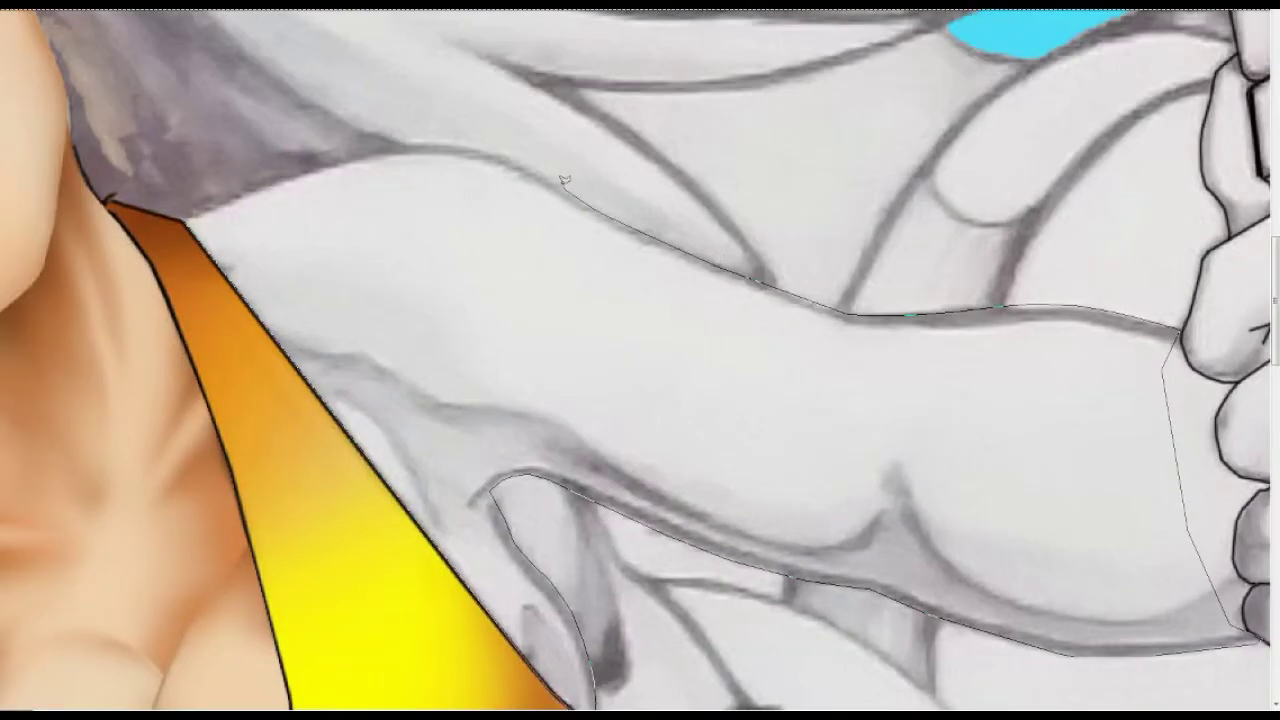
drag(563, 180, 178, 212)
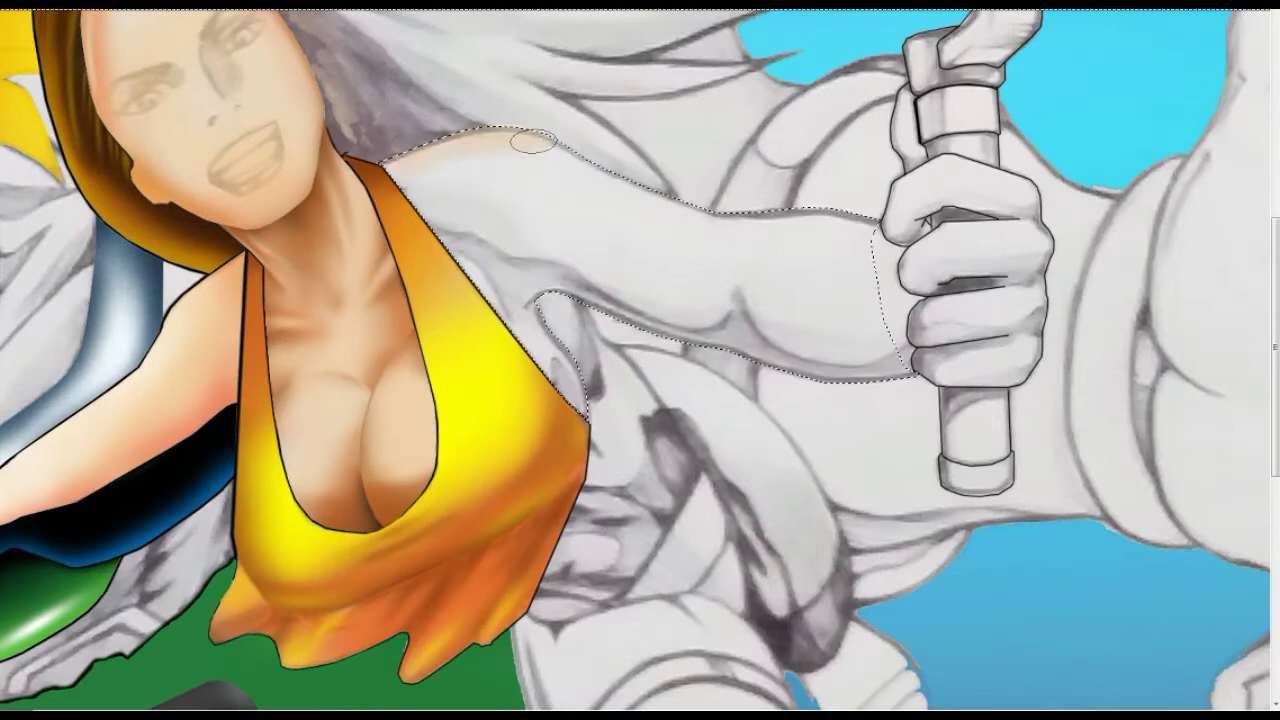
mouse_move(860, 225)
mouse_down()
mouse_move(470, 214)
mouse_move(900, 330)
mouse_move(420, 180)
mouse_move(608, 214)
mouse_move(826, 447)
mouse_up()
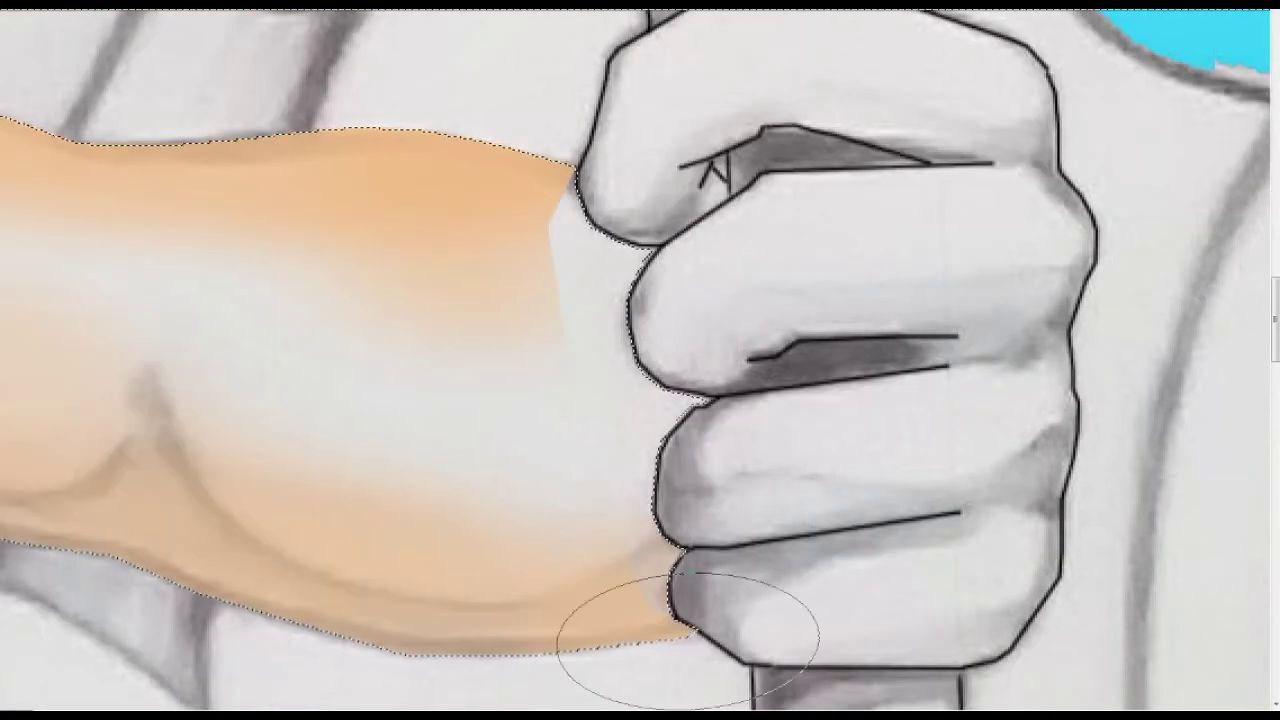
drag(686, 634, 500, 623)
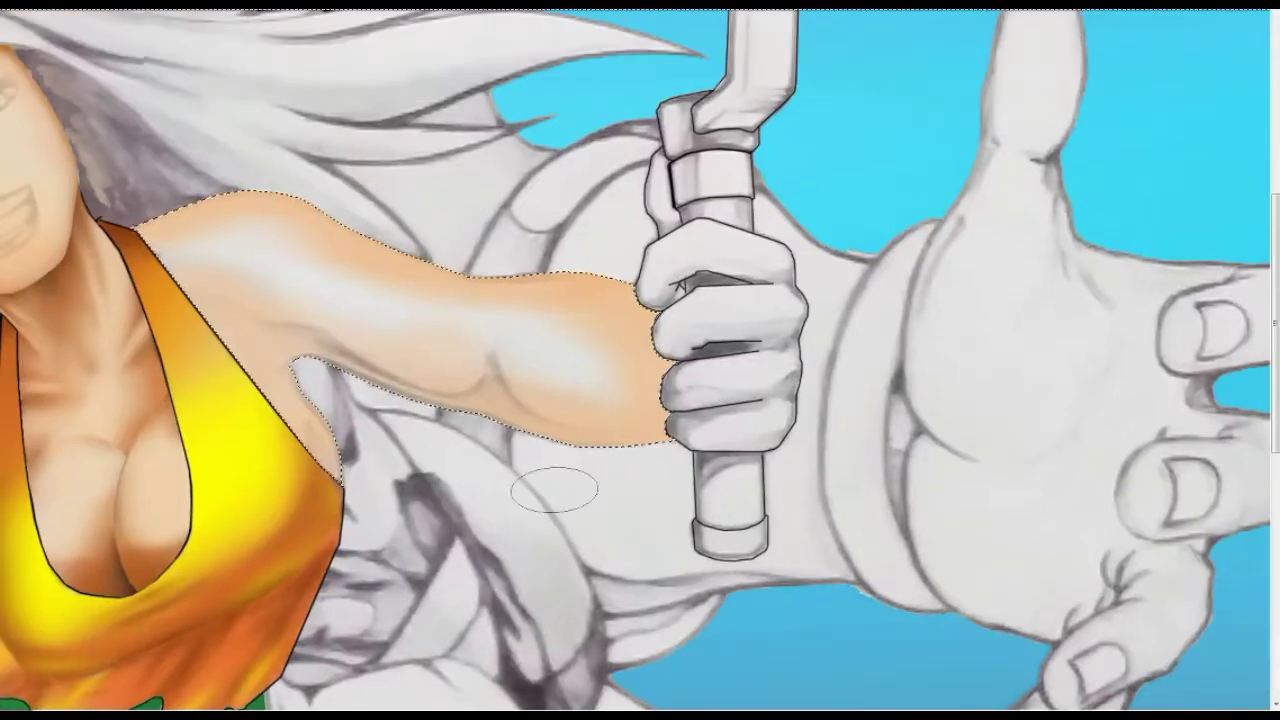
Step: Smooth the arm's peach shading, tilt the brush tip to -40°, and darken the forearm
drag(481, 420, 280, 330)
mouse_move(220, 290)
mouse_down()
mouse_move(457, 371)
mouse_move(585, 383)
mouse_up()
drag(300, 297, 349, 286)
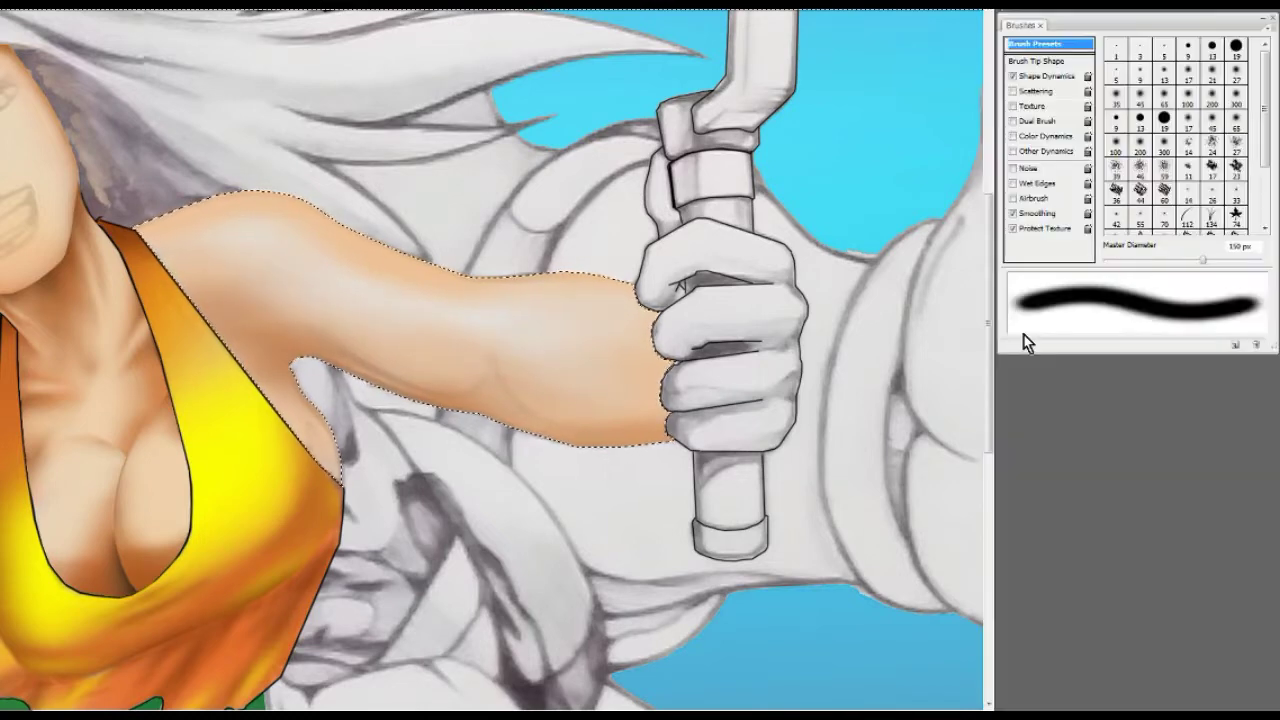
key(F5)
drag(1245, 182, 1238, 198)
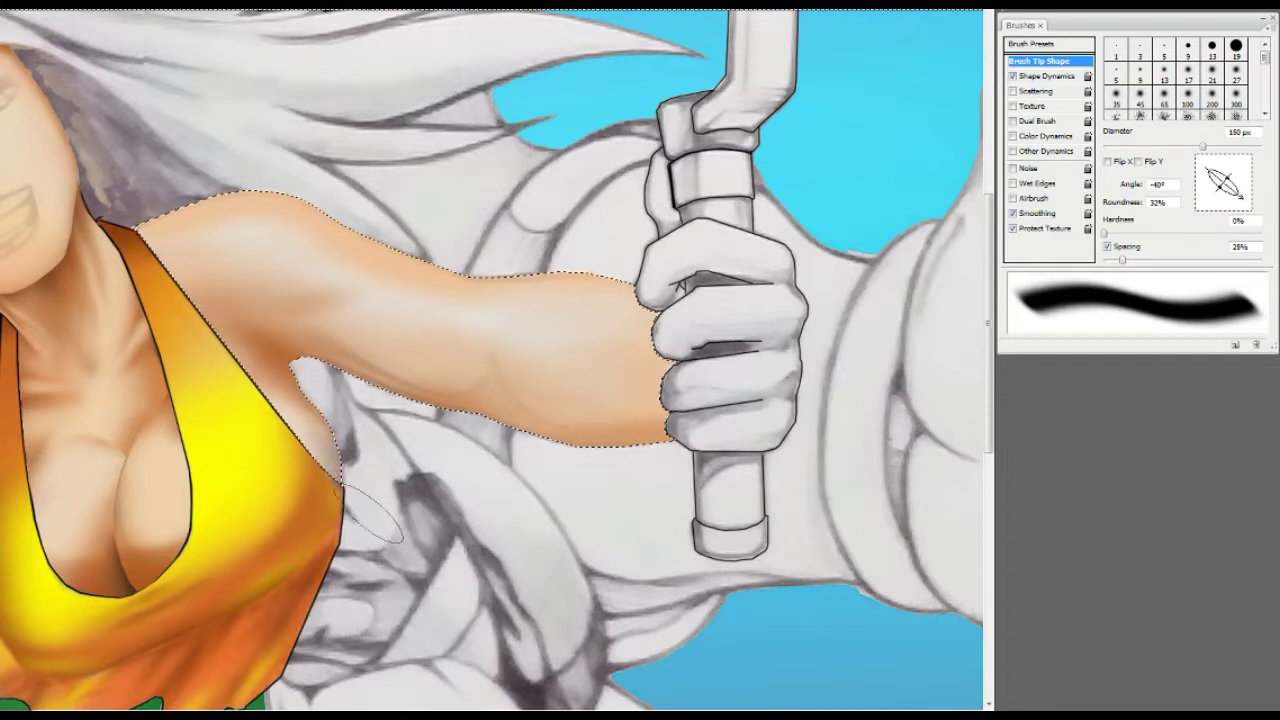
mouse_move(1238, 198)
mouse_down()
mouse_move(1212, 196)
mouse_move(1245, 189)
mouse_up()
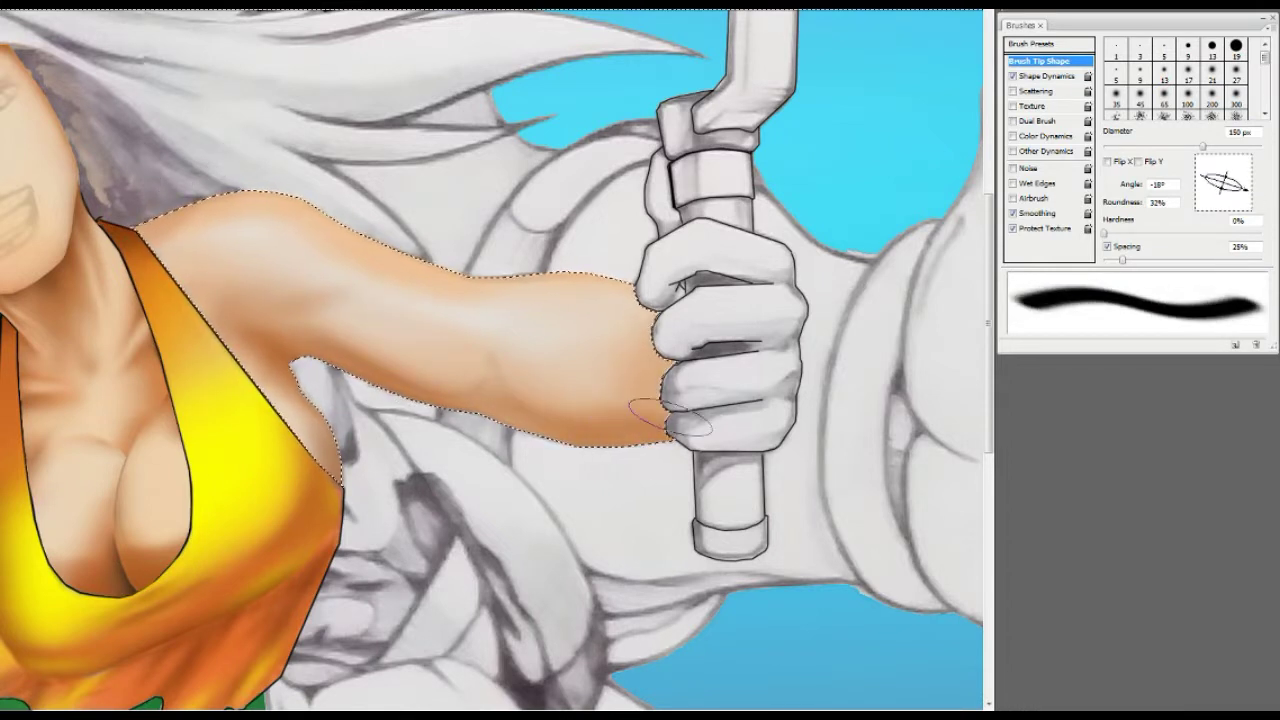
drag(486, 371, 471, 386)
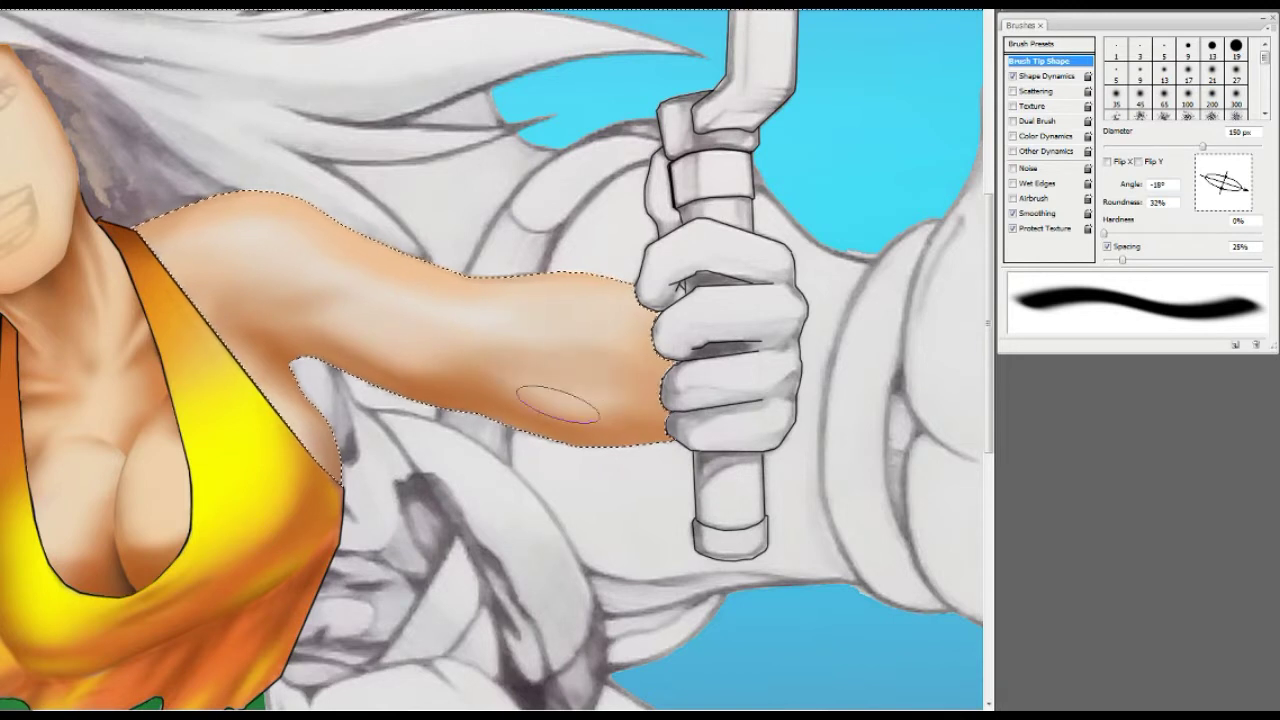
Step: Re-angle the brush tip to 18° then 63°, soften the armpit shading and repaint the forearm
drag(1244, 189, 1246, 181)
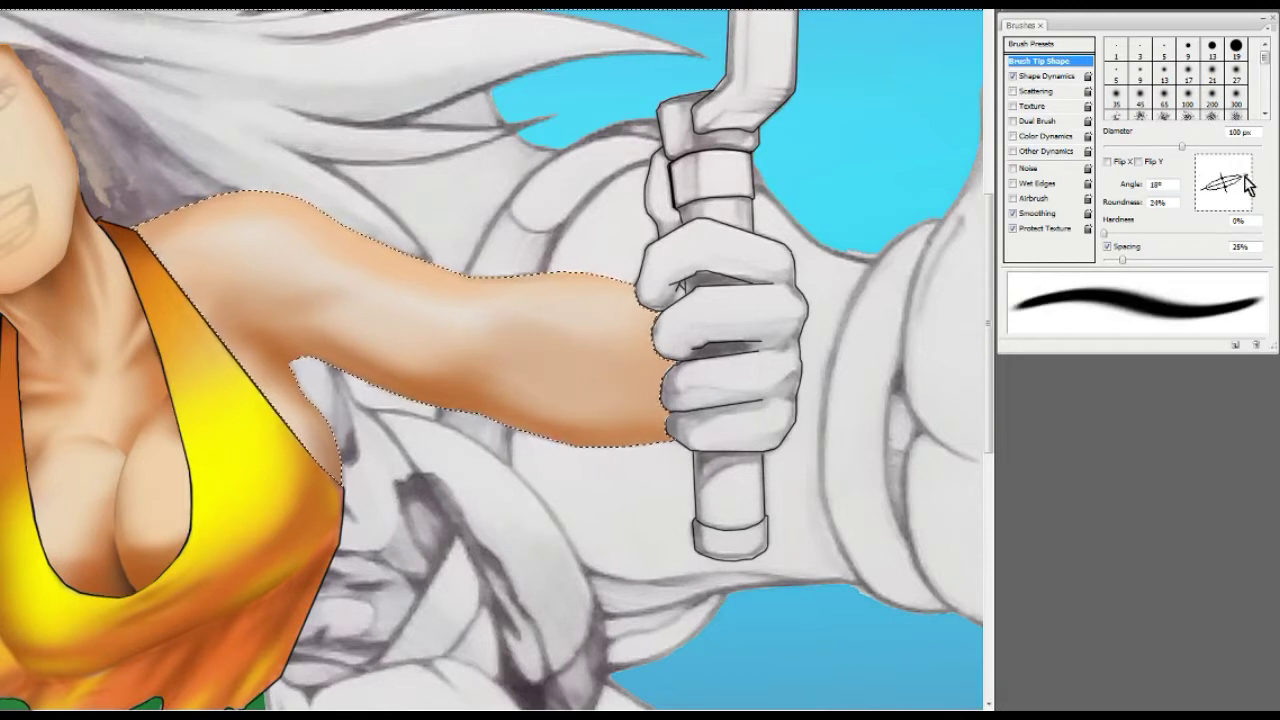
key(r)
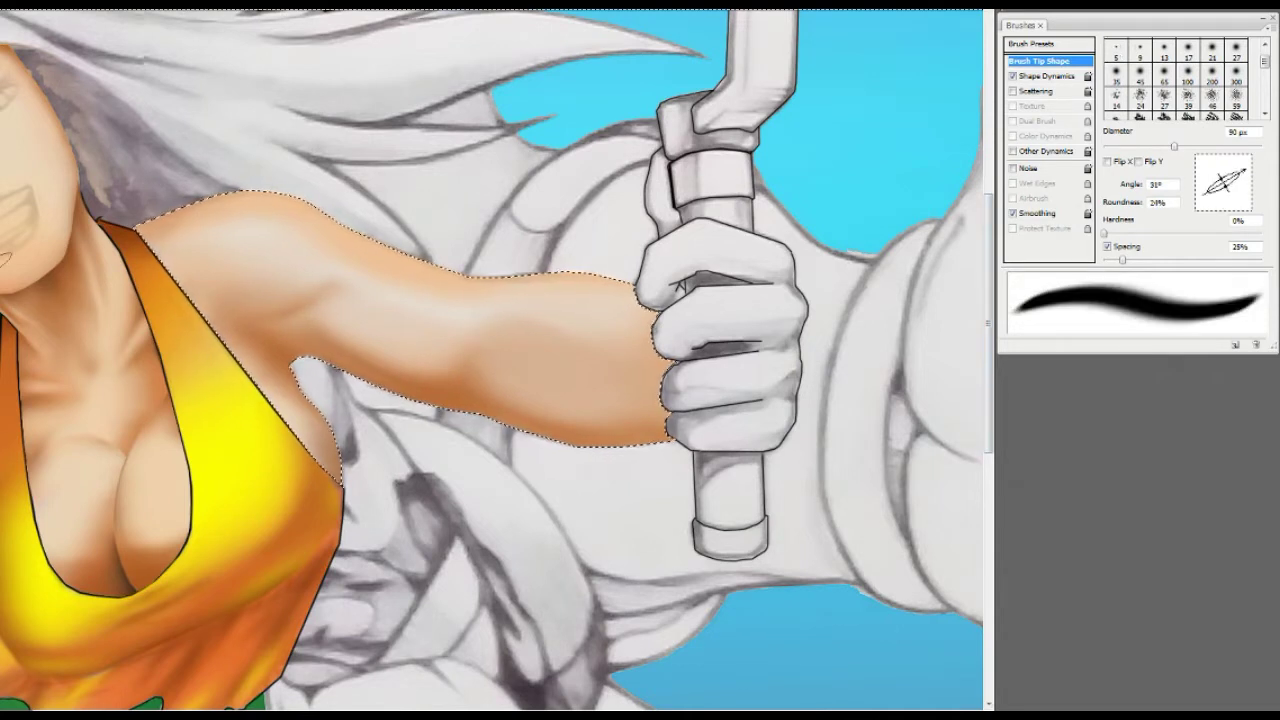
key(b)
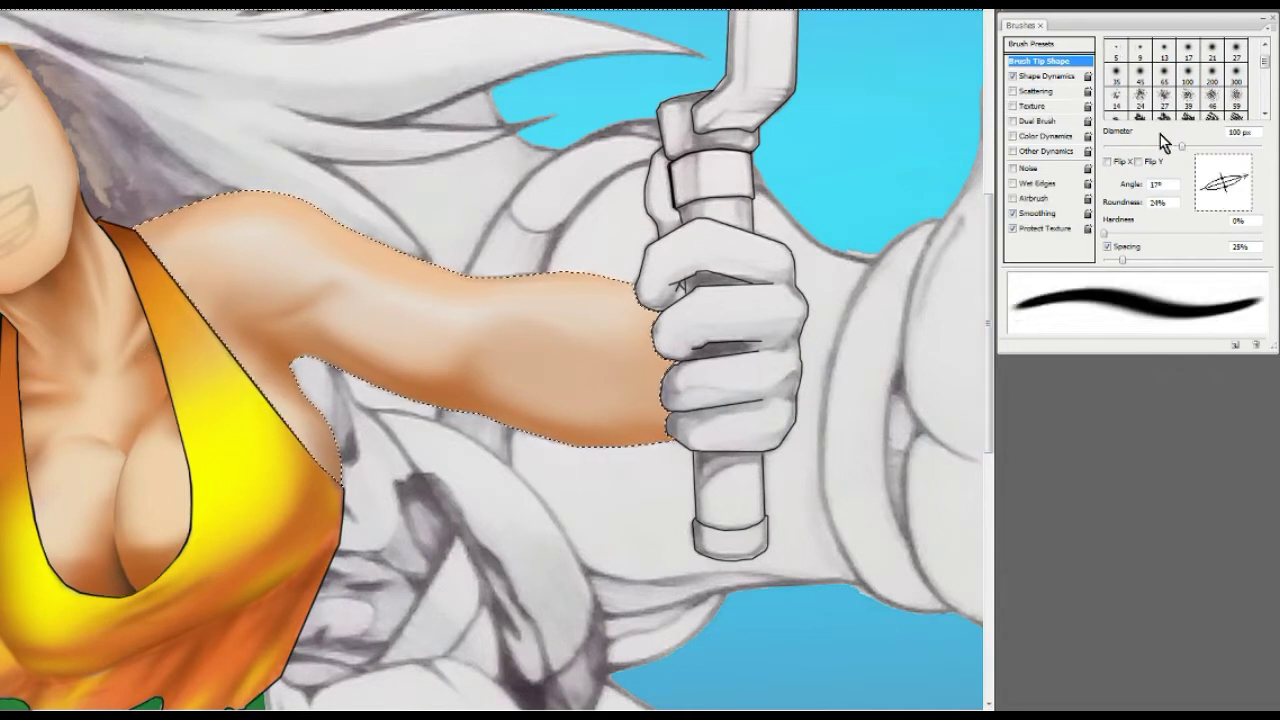
click(1240, 168)
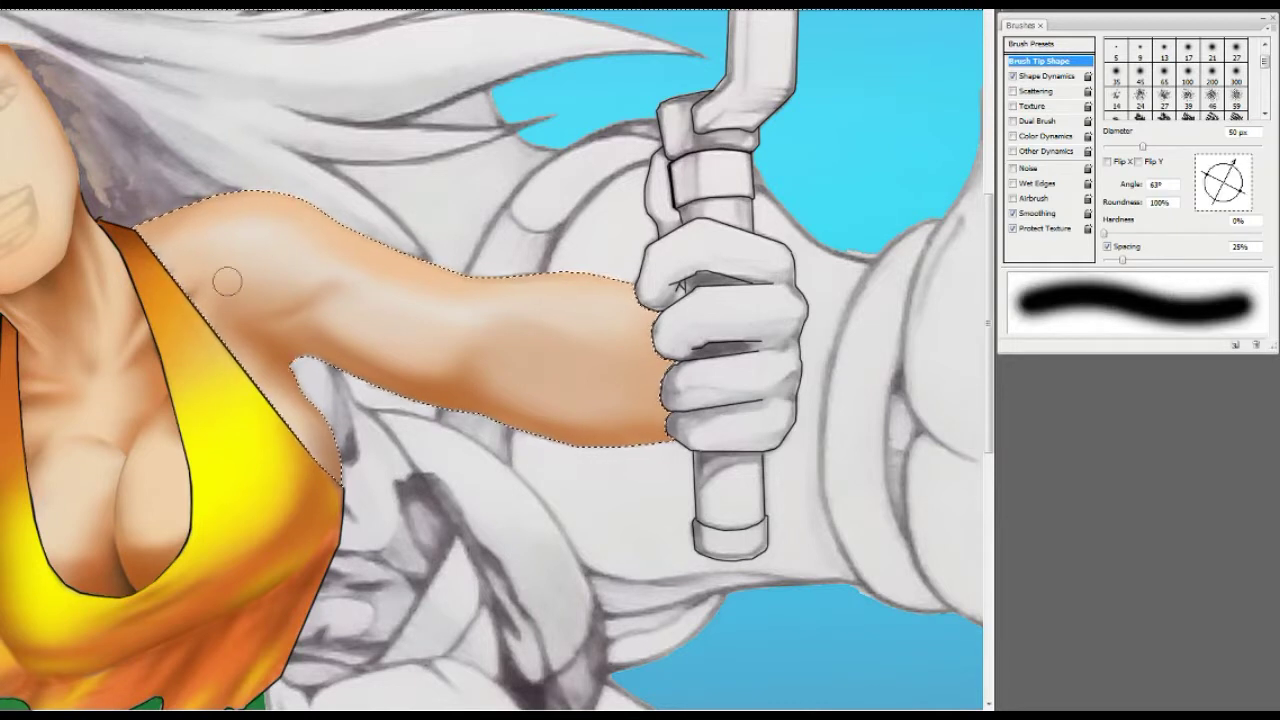
drag(313, 233, 278, 328)
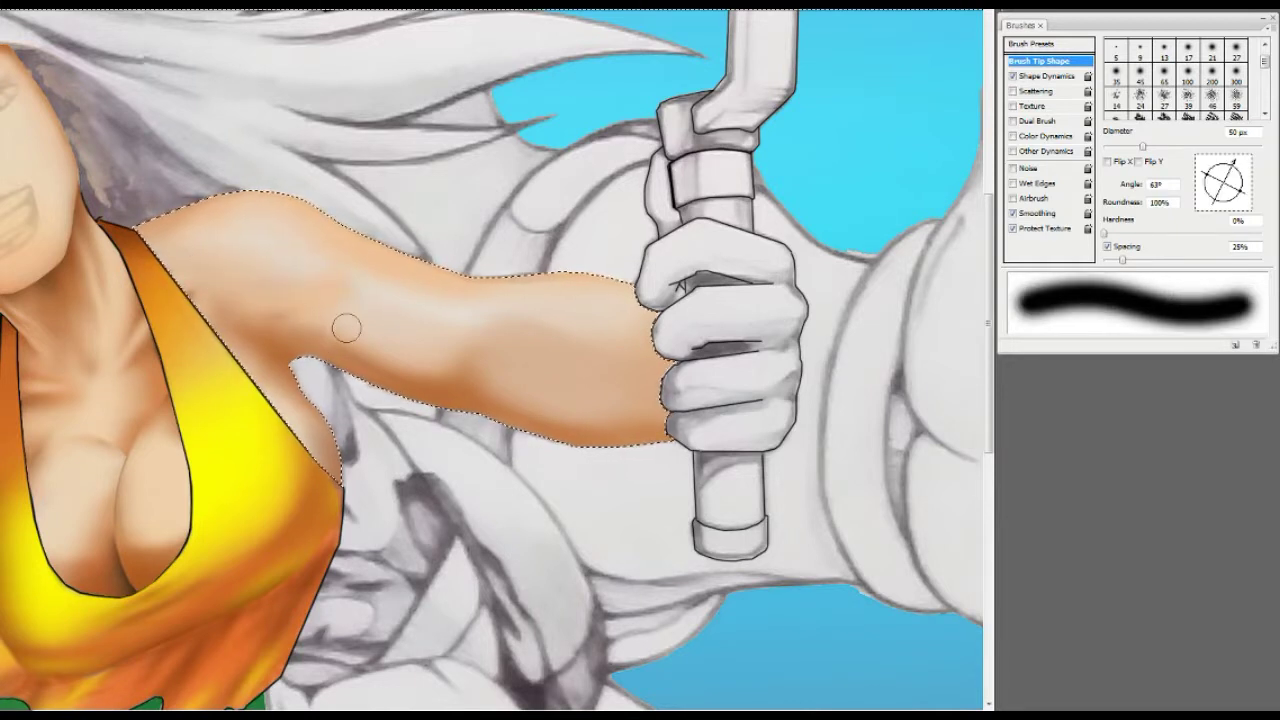
key(r)
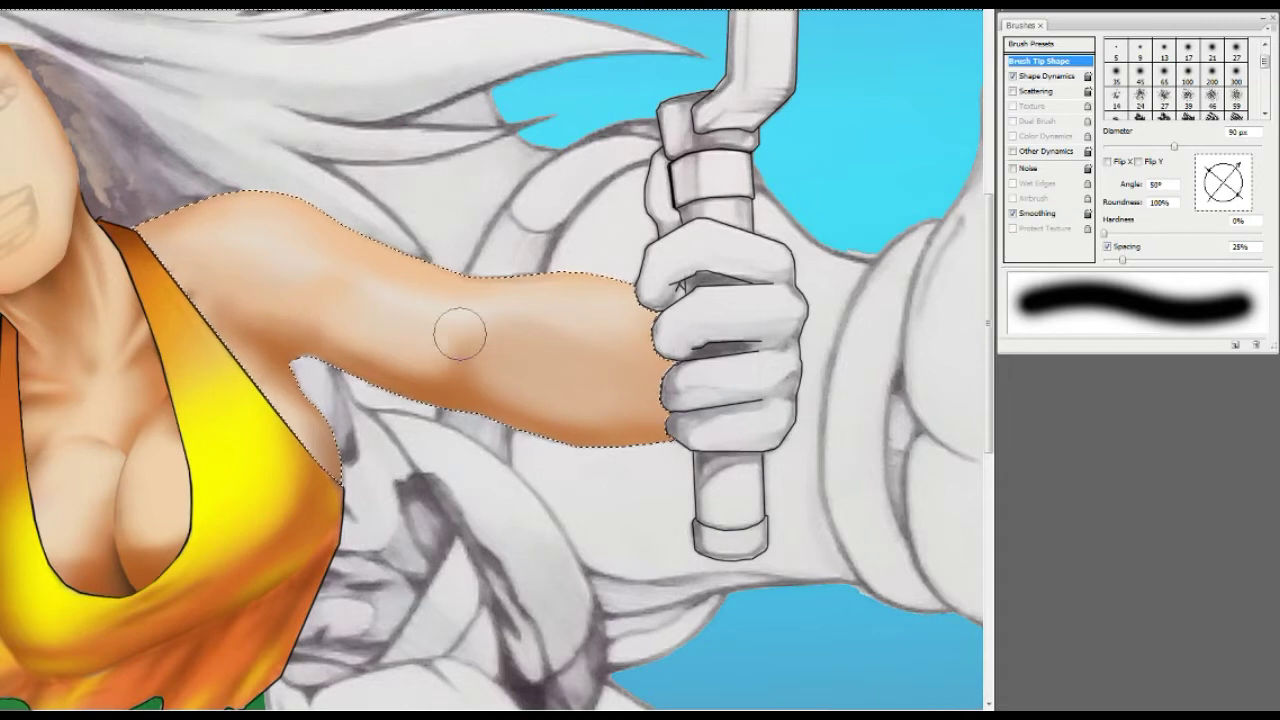
key(b)
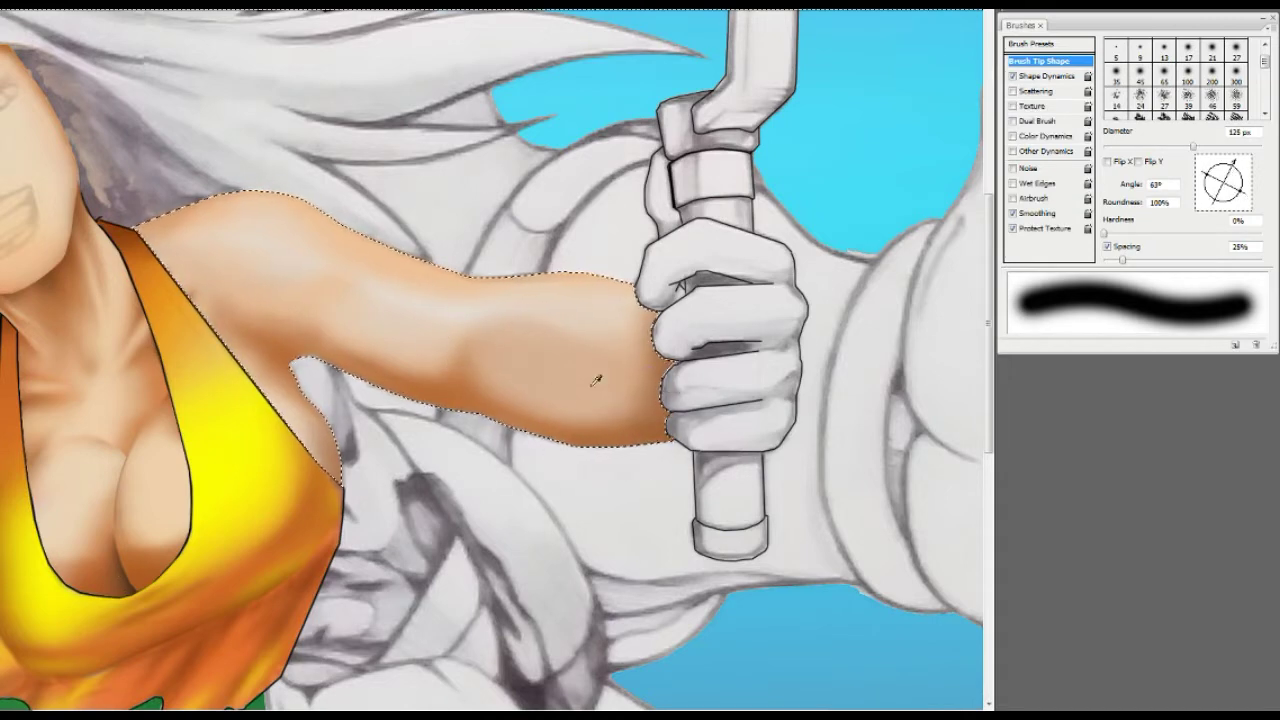
mouse_move(596, 380)
mouse_down()
mouse_move(514, 423)
mouse_move(571, 349)
mouse_up()
drag(1234, 162, 1244, 190)
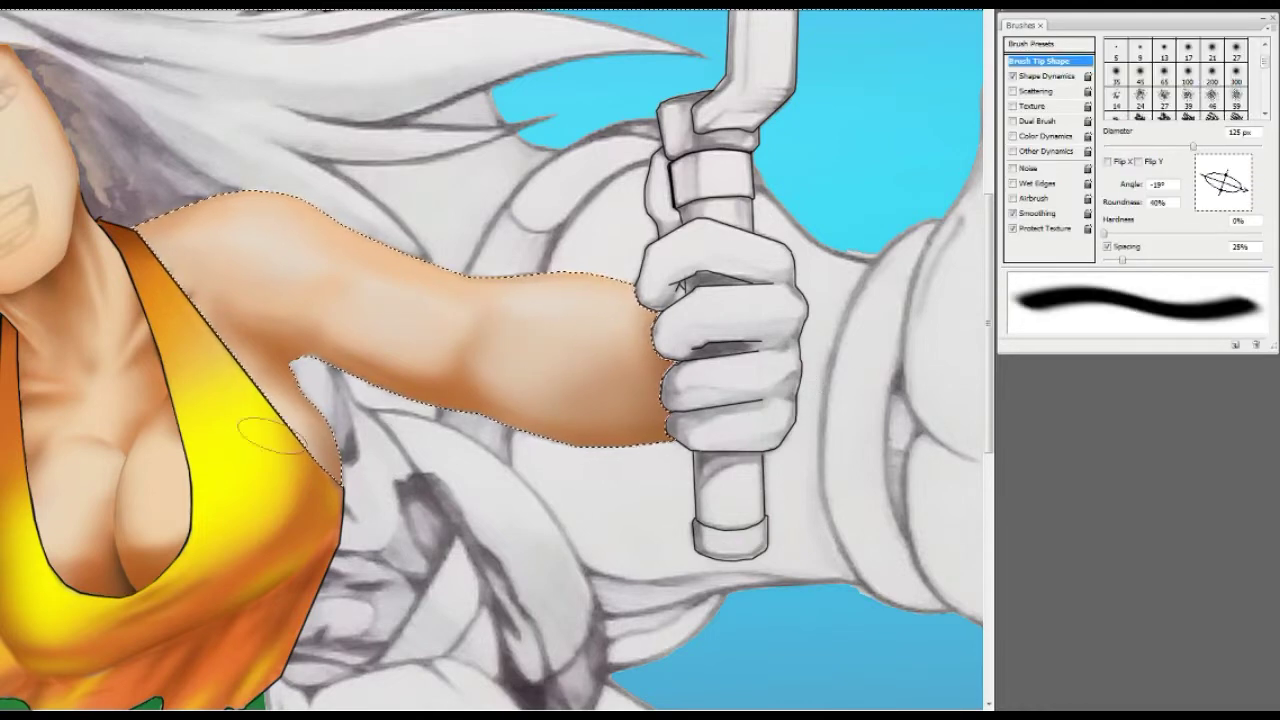
scroll(420, 440, down, 3)
Step: Zoom in on the armpit and pan along the uncoloured pencil shape beneath the arm
key(z)
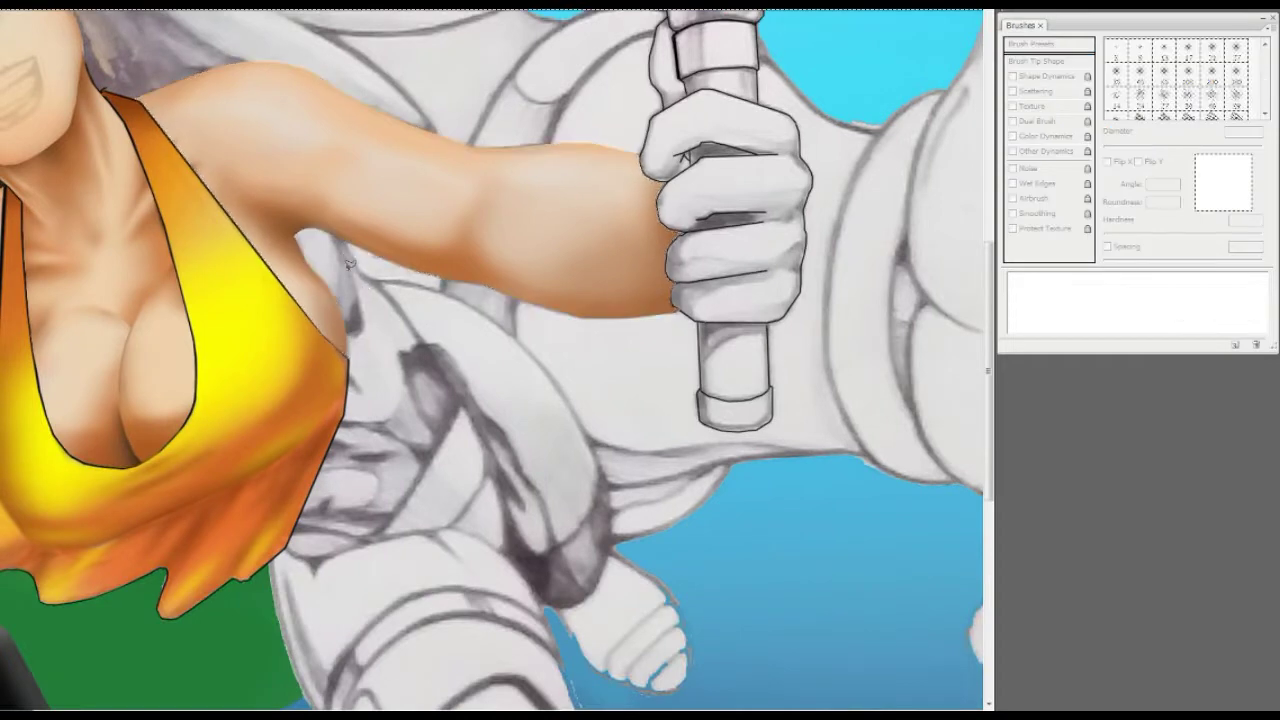
click(347, 264)
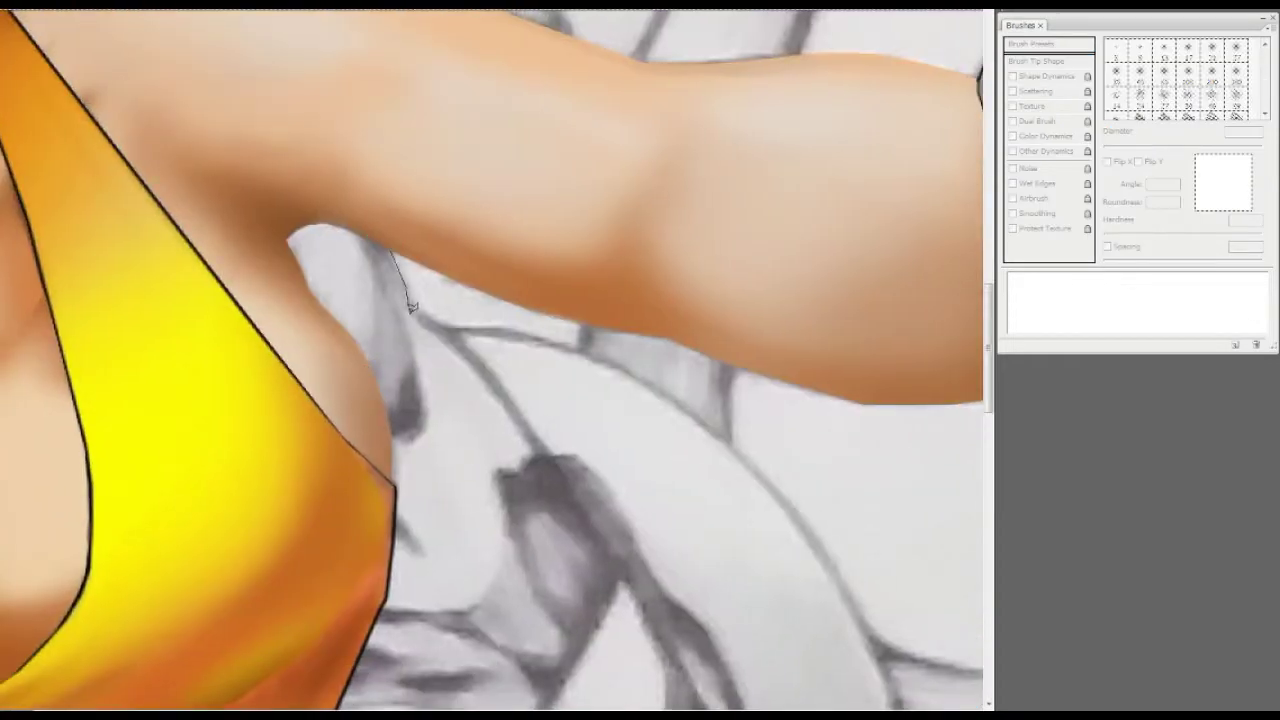
mouse_move(410, 305)
mouse_down()
mouse_move(376, 195)
mouse_move(371, 206)
mouse_move(432, 241)
mouse_up()
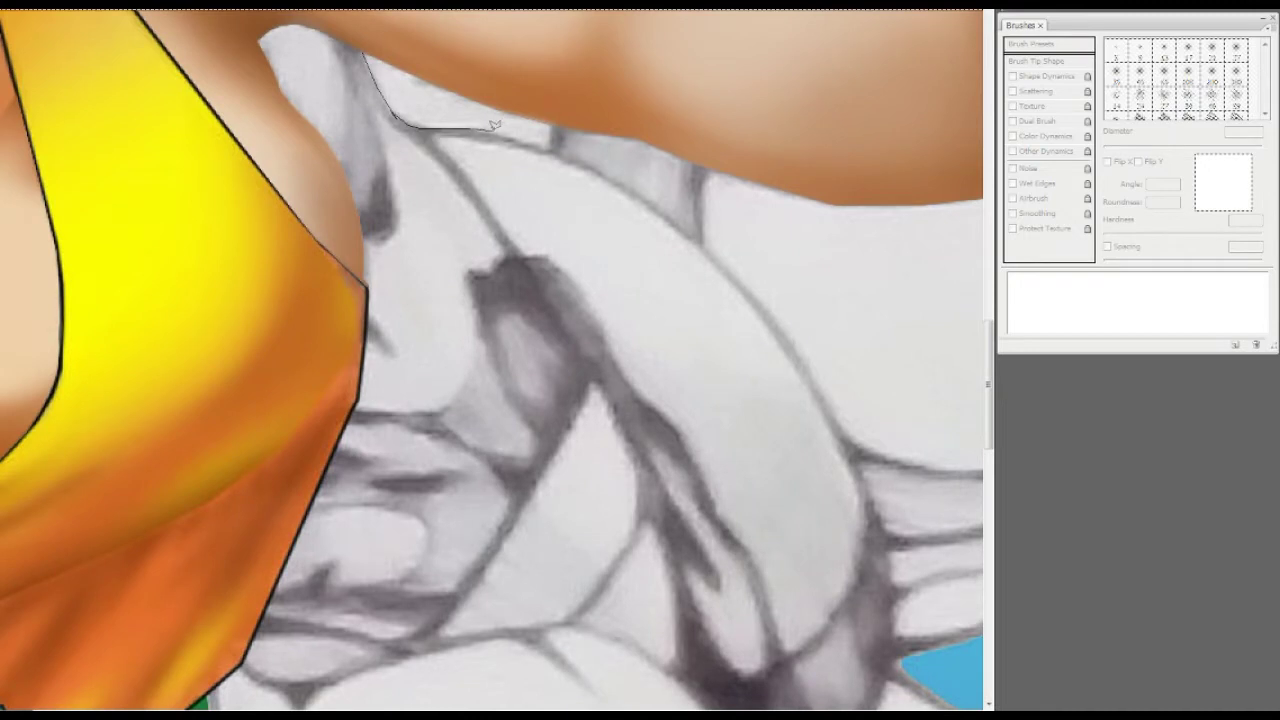
drag(862, 456, 778, 248)
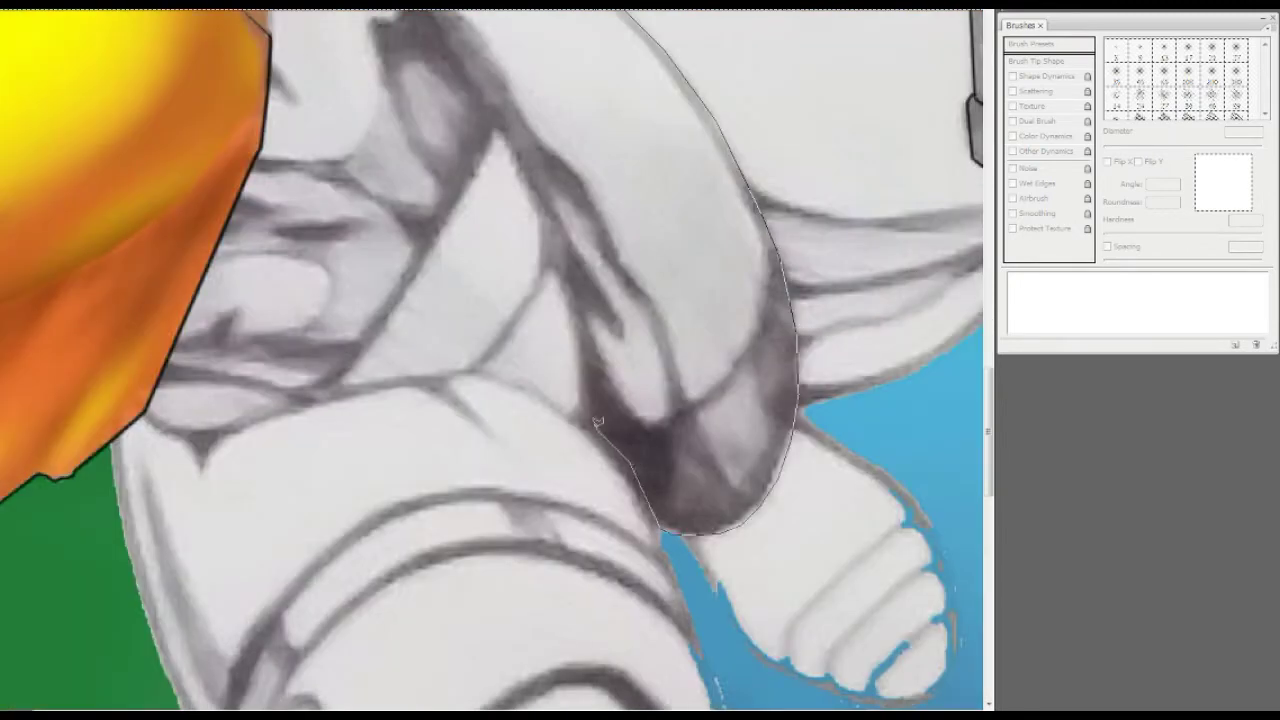
drag(592, 218, 637, 328)
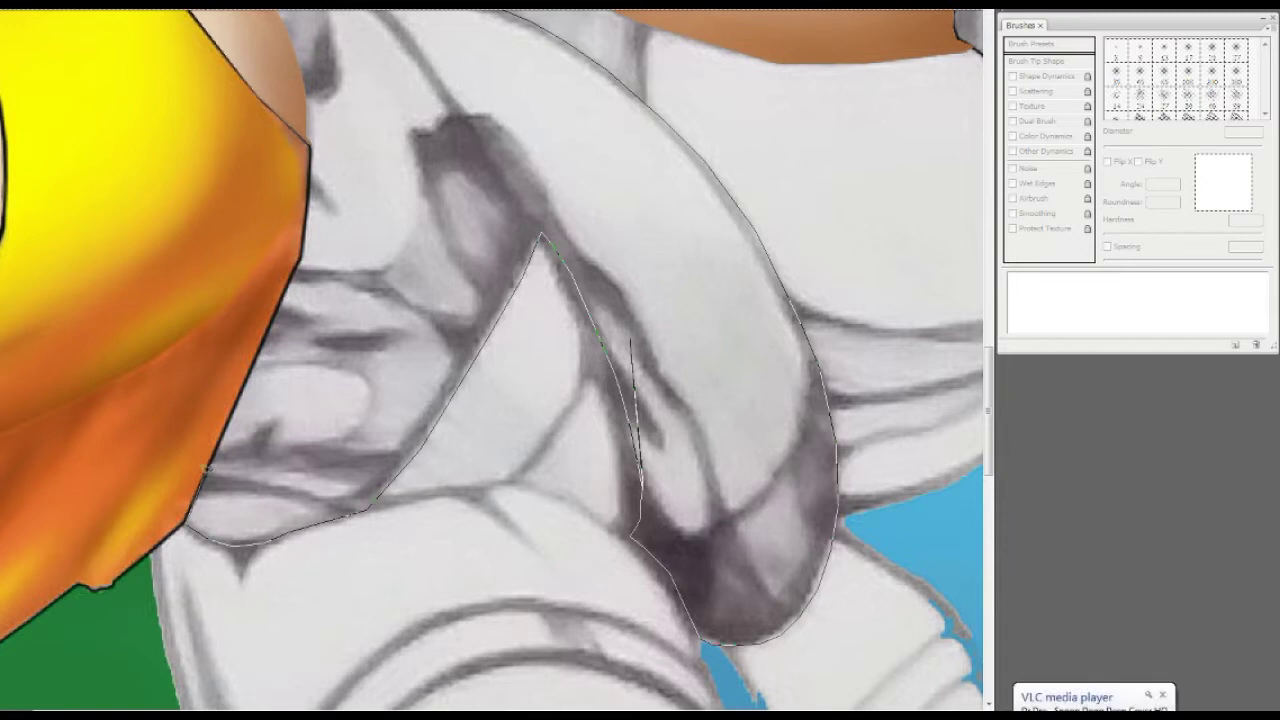
drag(310, 134, 315, 318)
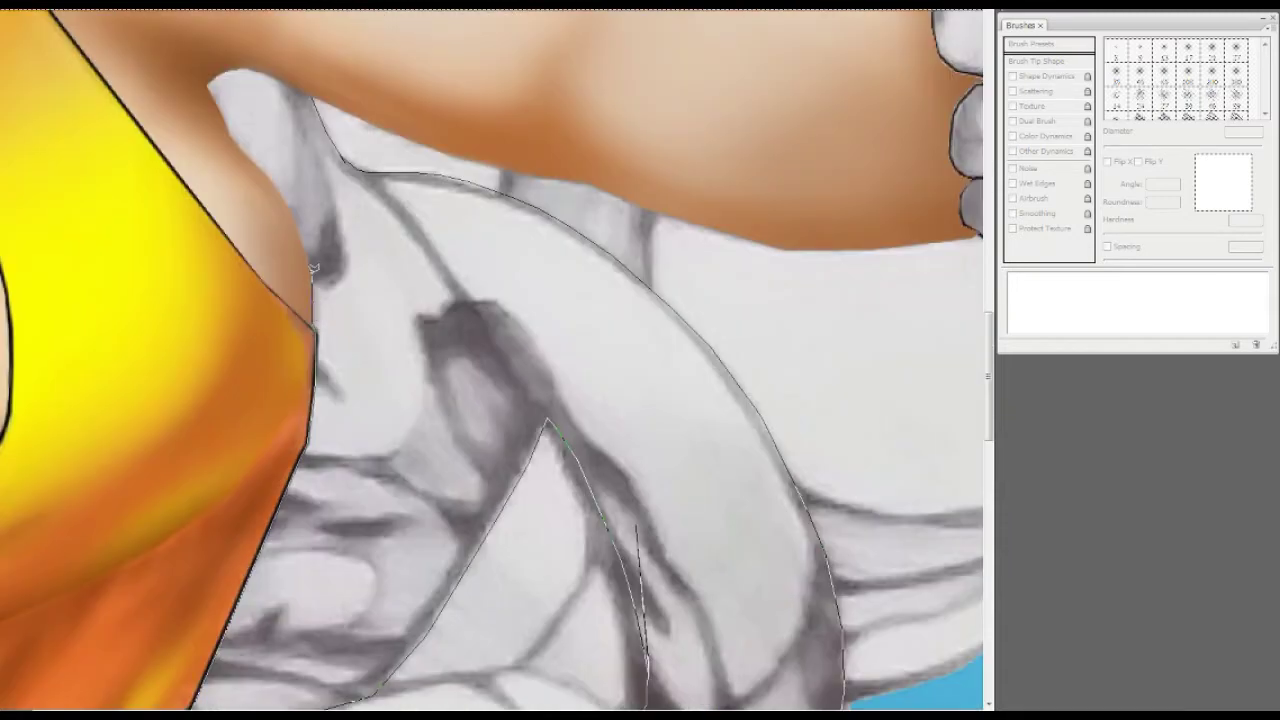
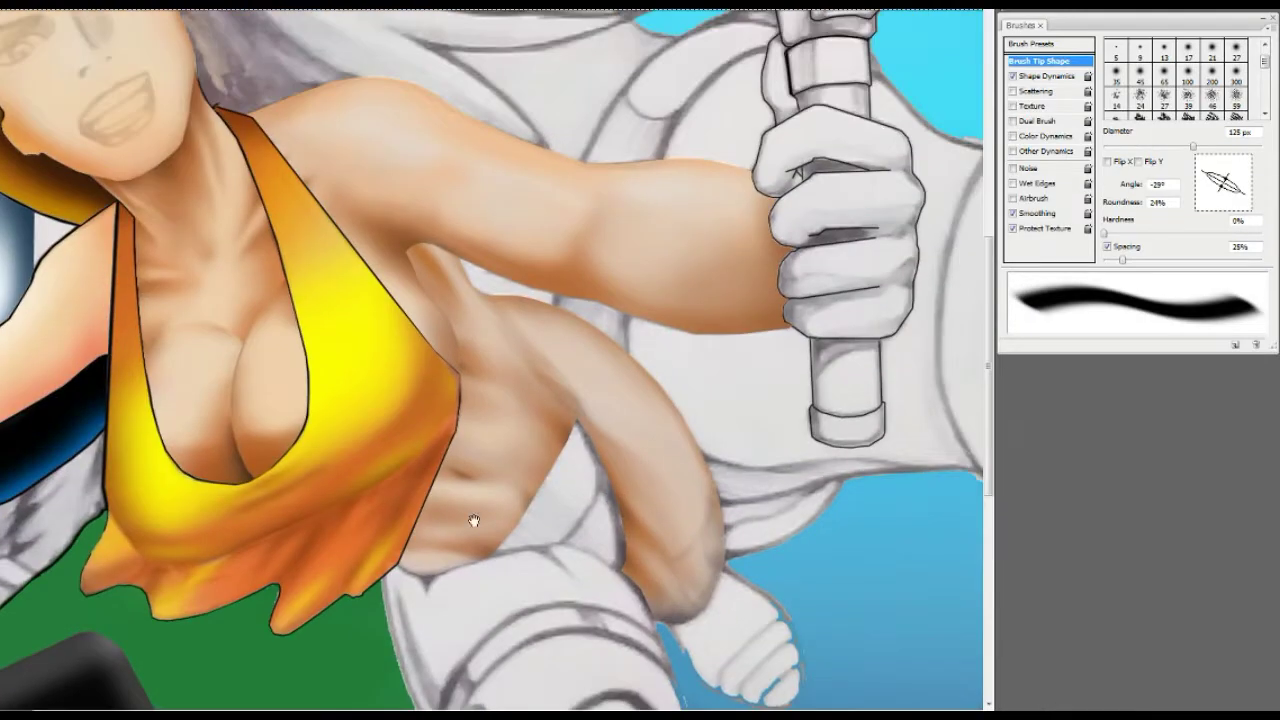
Step: Paint skin colour and shading over the white thigh area inside the selection
drag(474, 521, 444, 207)
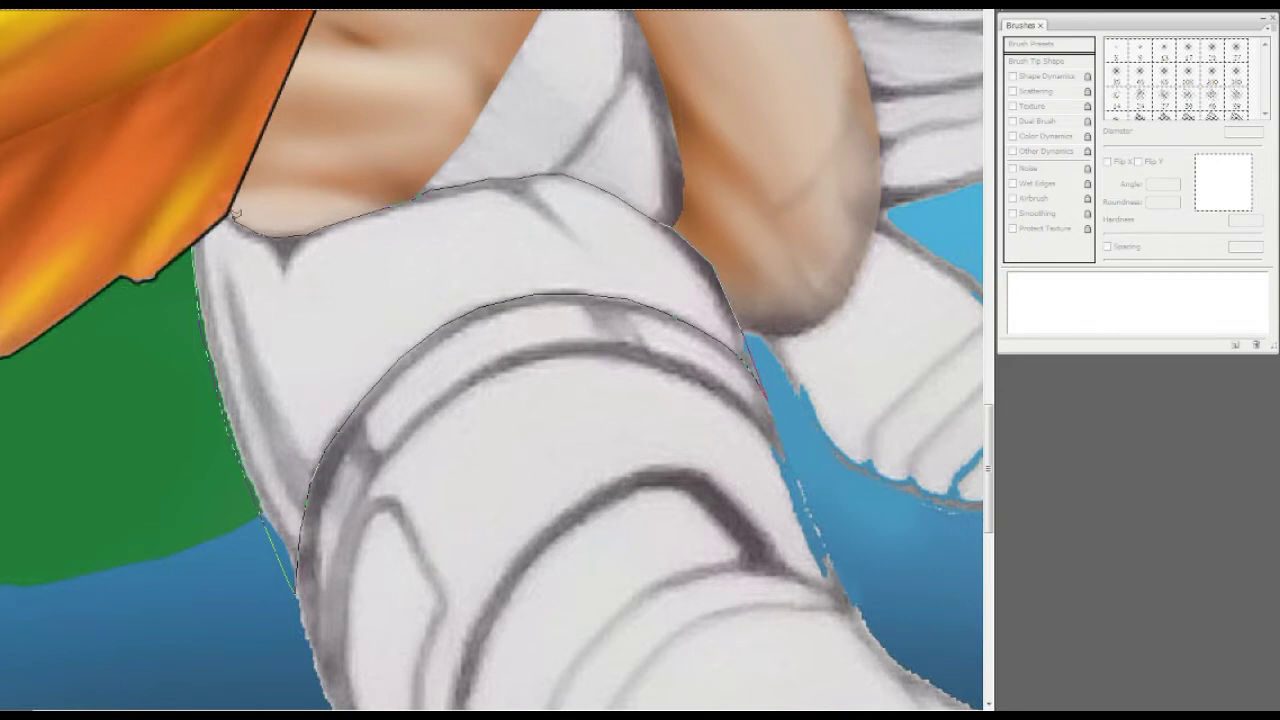
key(b)
mouse_move(277, 137)
mouse_down()
mouse_move(571, 243)
mouse_move(403, 190)
mouse_move(680, 300)
mouse_up()
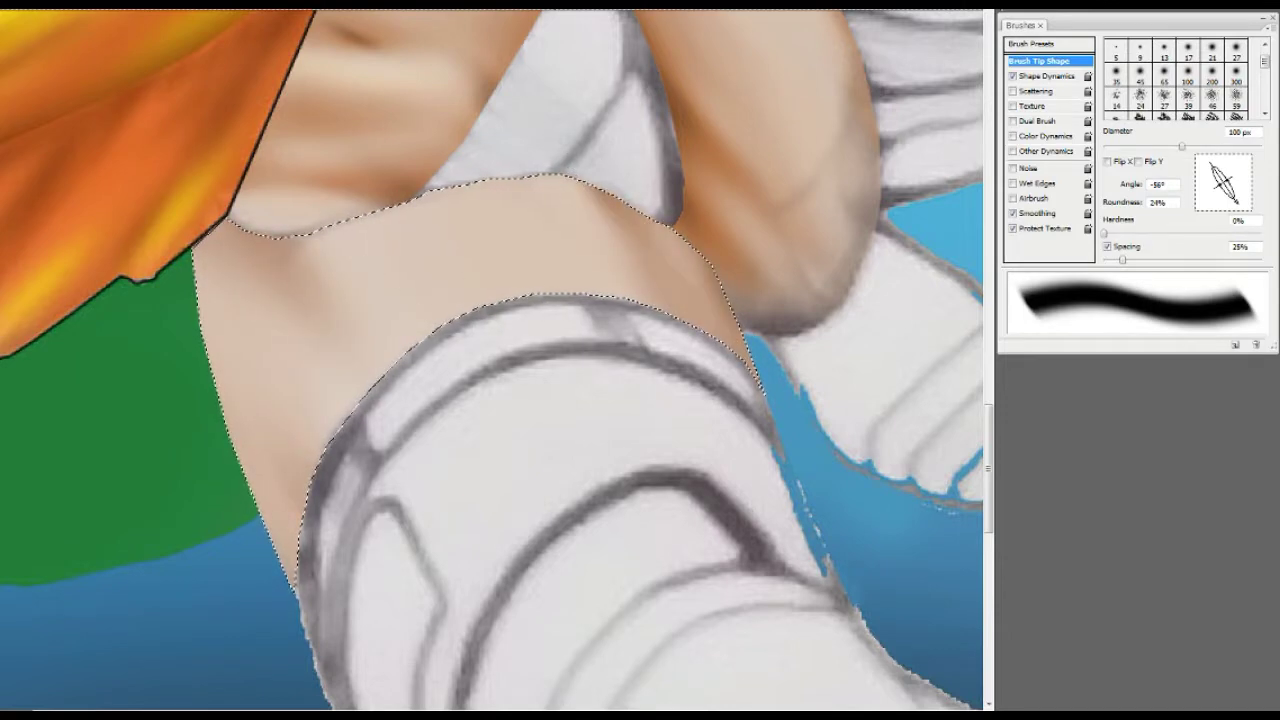
drag(553, 436, 693, 393)
key(bracketleft)
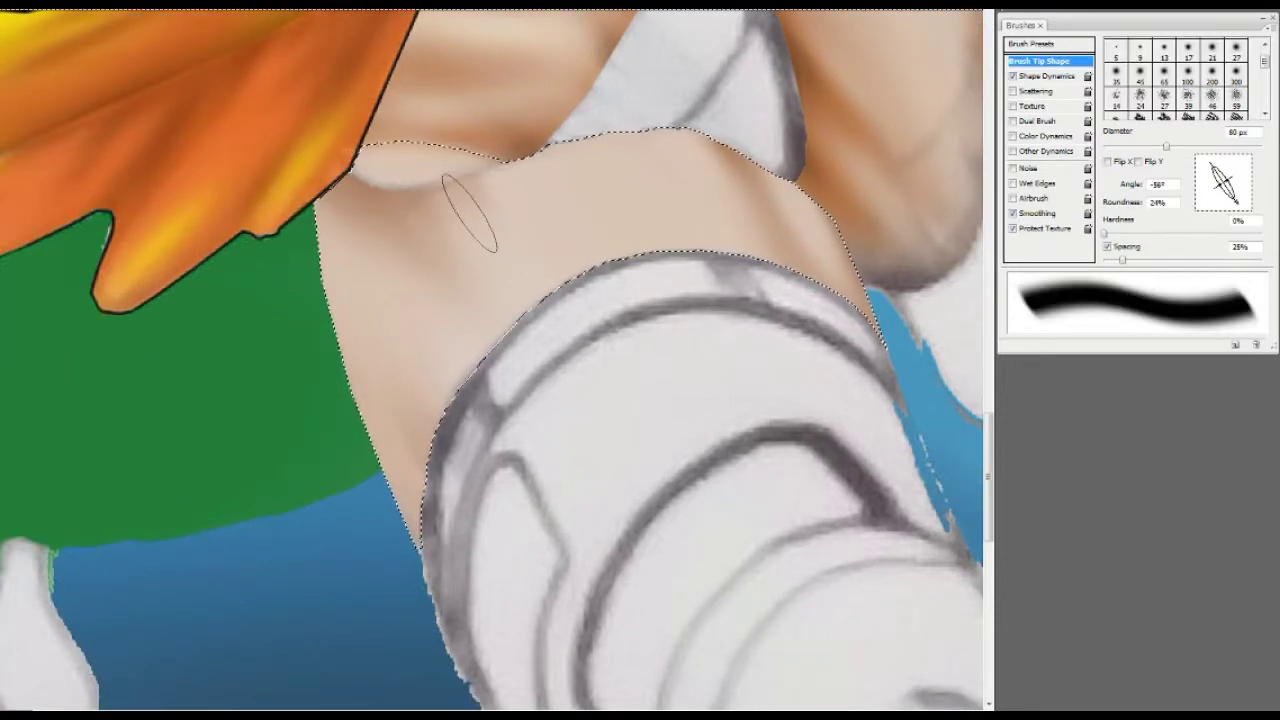
key(bracketleft)
Step: Add the upper skin to the selection and fill the remaining gaps with a tilted, flattened brush
key(w)
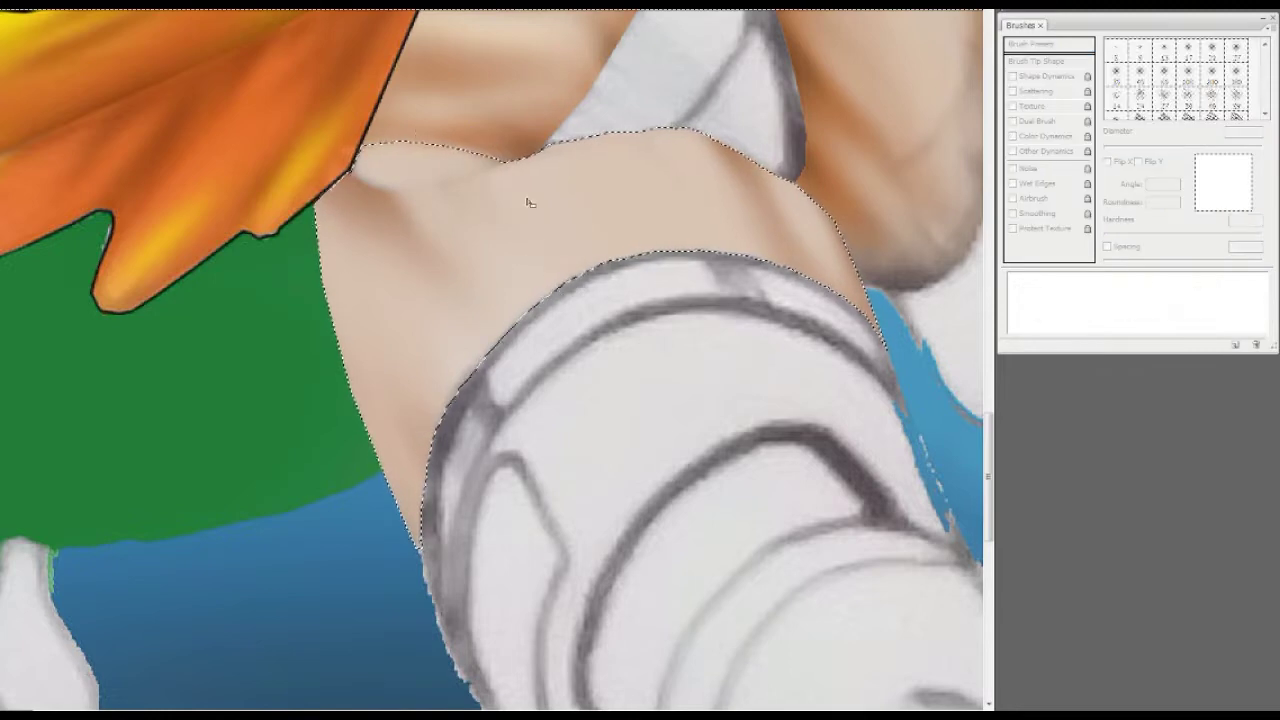
click(520, 150)
key(b)
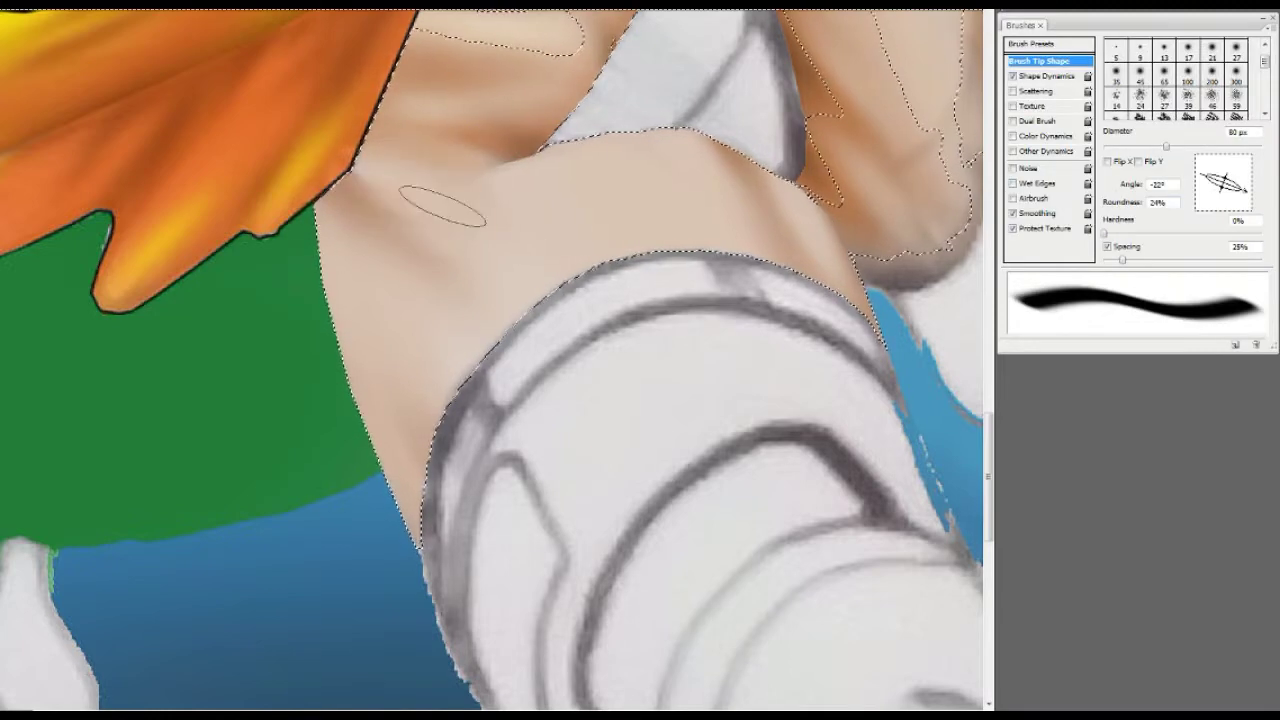
drag(1240, 170, 1186, 177)
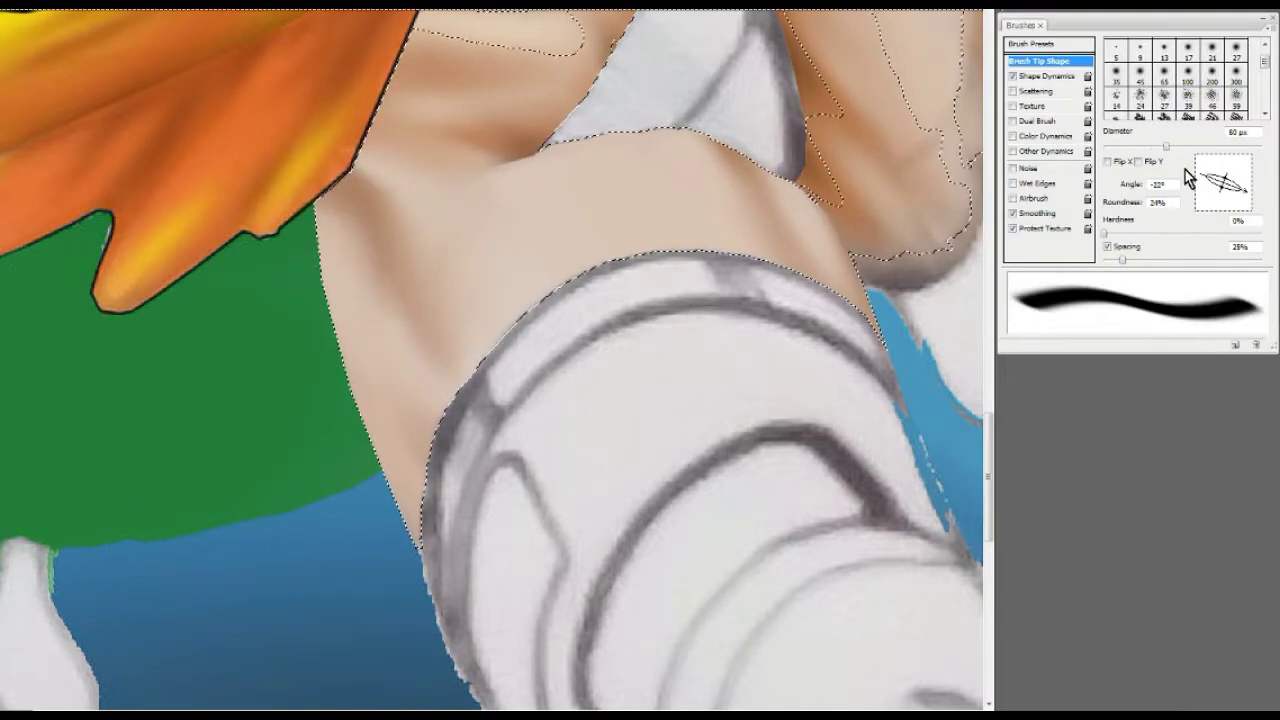
mouse_move(408, 366)
mouse_down()
mouse_move(371, 343)
mouse_move(523, 106)
mouse_move(343, 263)
mouse_up()
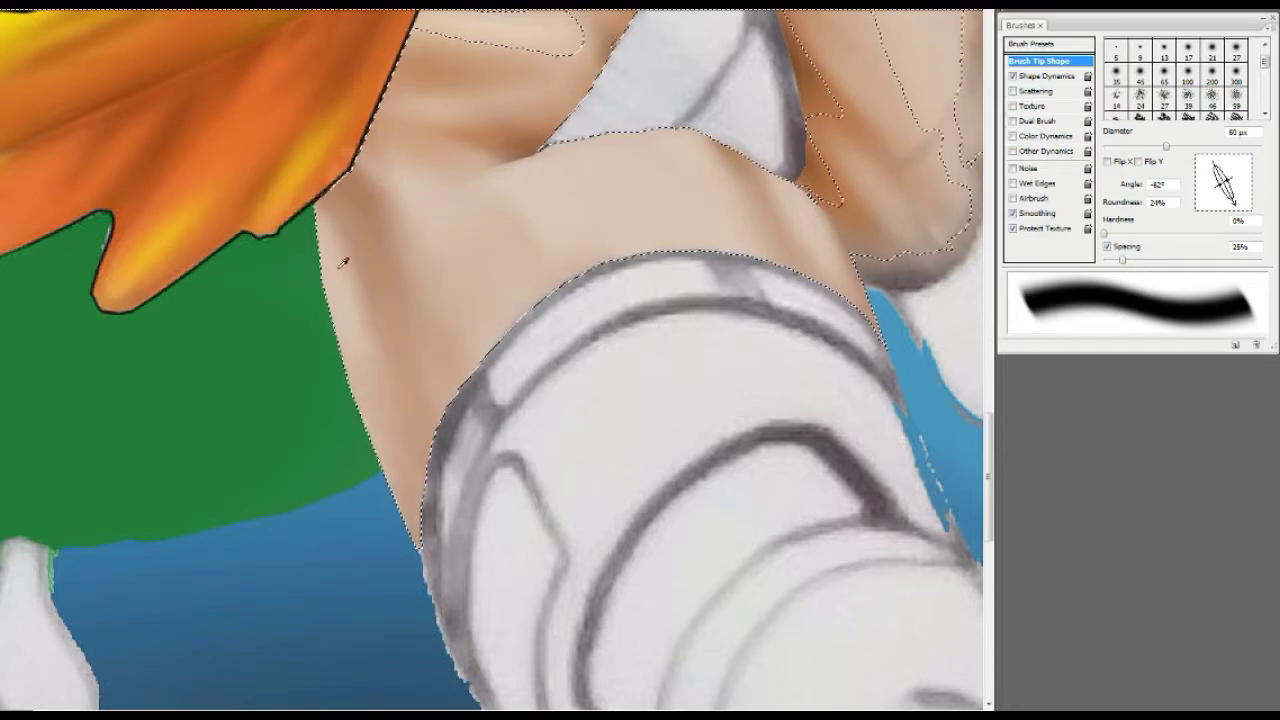
key(ctrl+plus)
key(ctrl+plus)
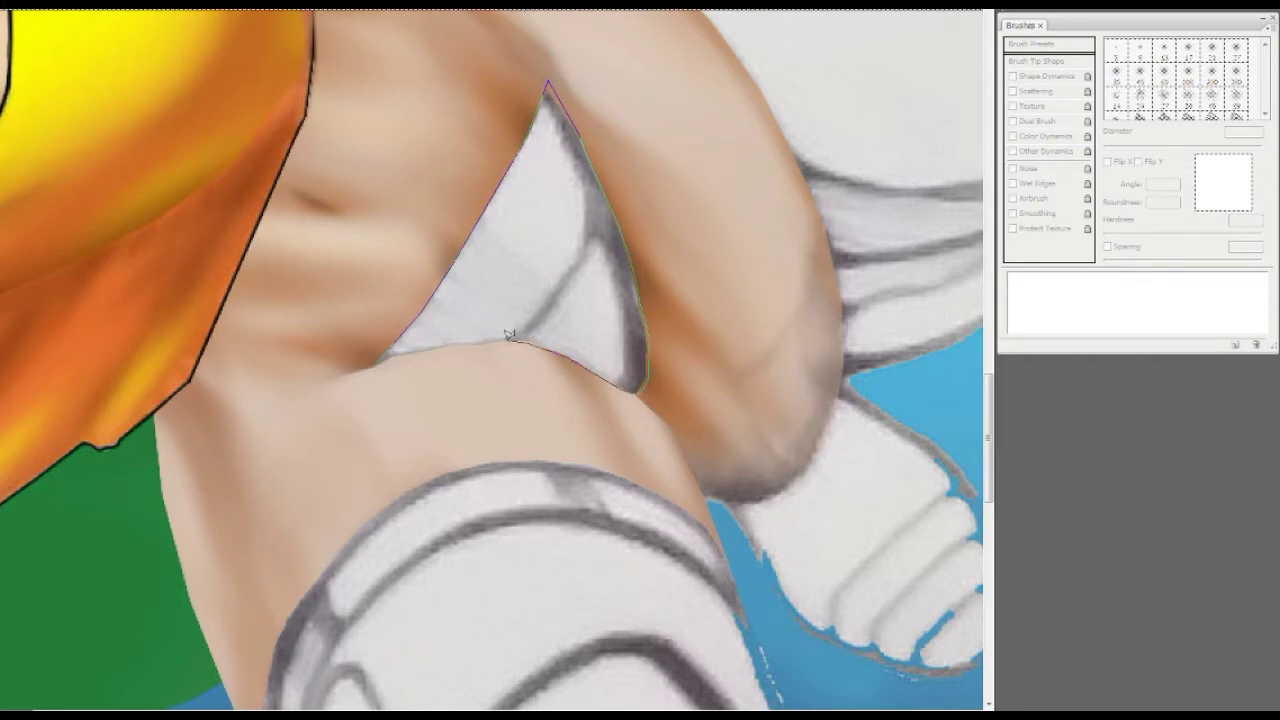
Step: Lasso the white hip triangle and fill it with magenta from Swatches
click(383, 358)
key(b)
key(ctrl+minus)
key(ctrl+minus)
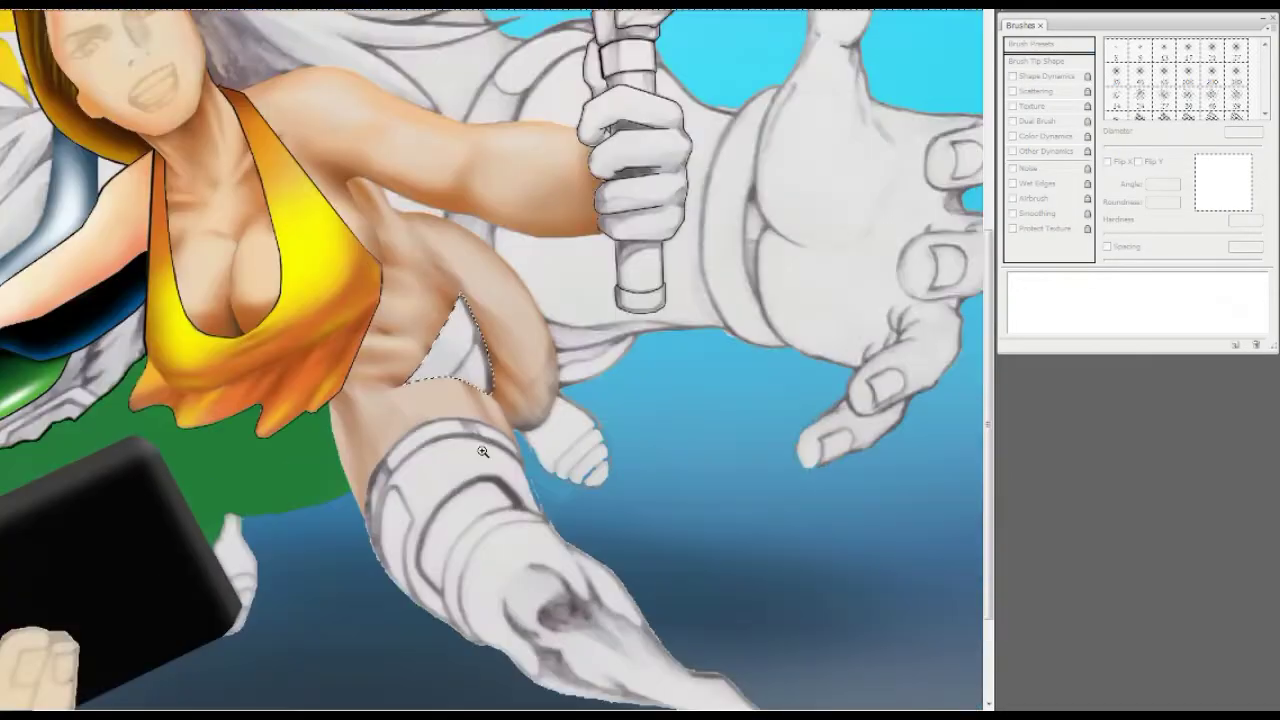
click(1023, 25)
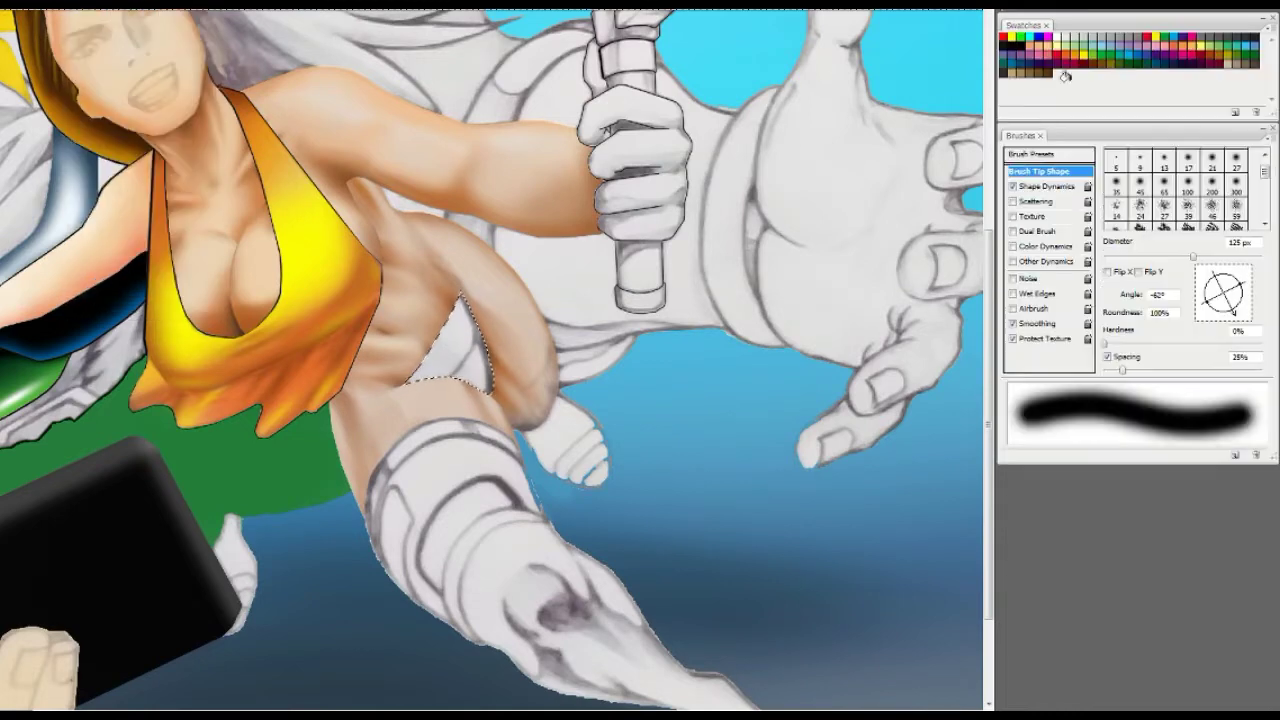
click(1101, 50)
mouse_move(470, 300)
mouse_down()
mouse_move(470, 395)
mouse_move(485, 310)
mouse_up()
Step: Paint light highlight streaks across the magenta hip cloth, then rotate the brush tip angle
key(ctrl+plus)
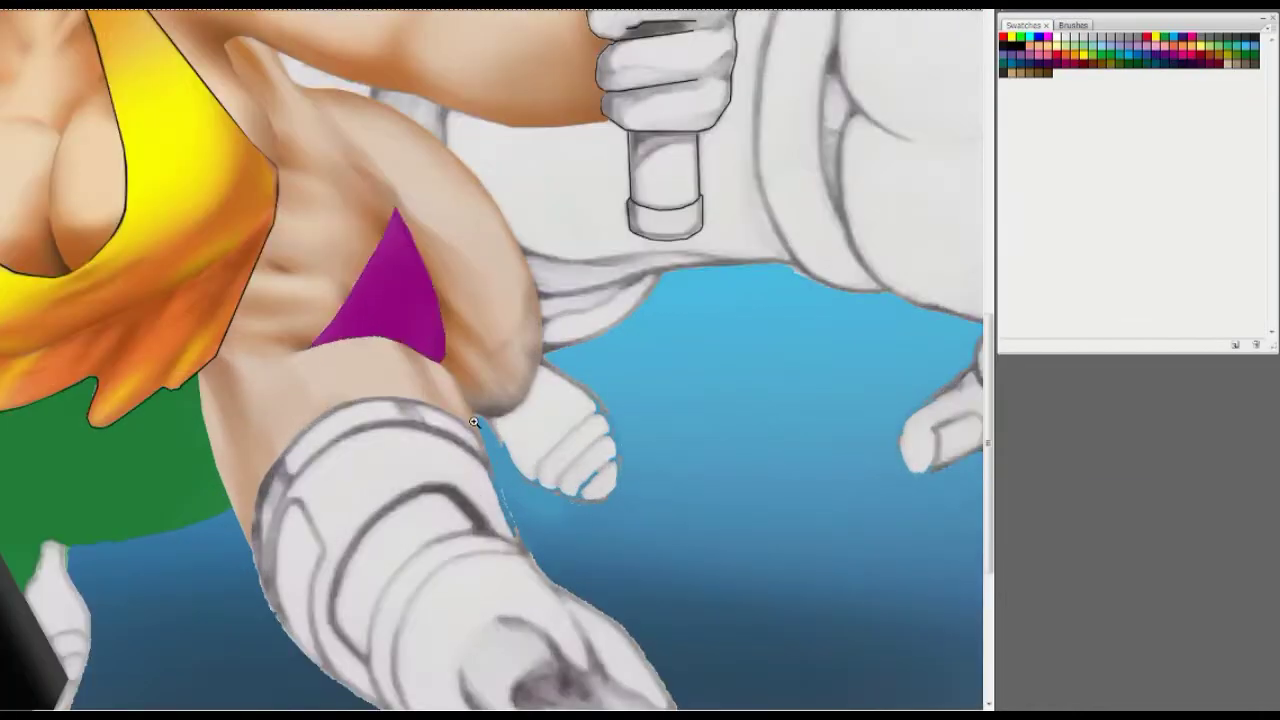
click(1073, 25)
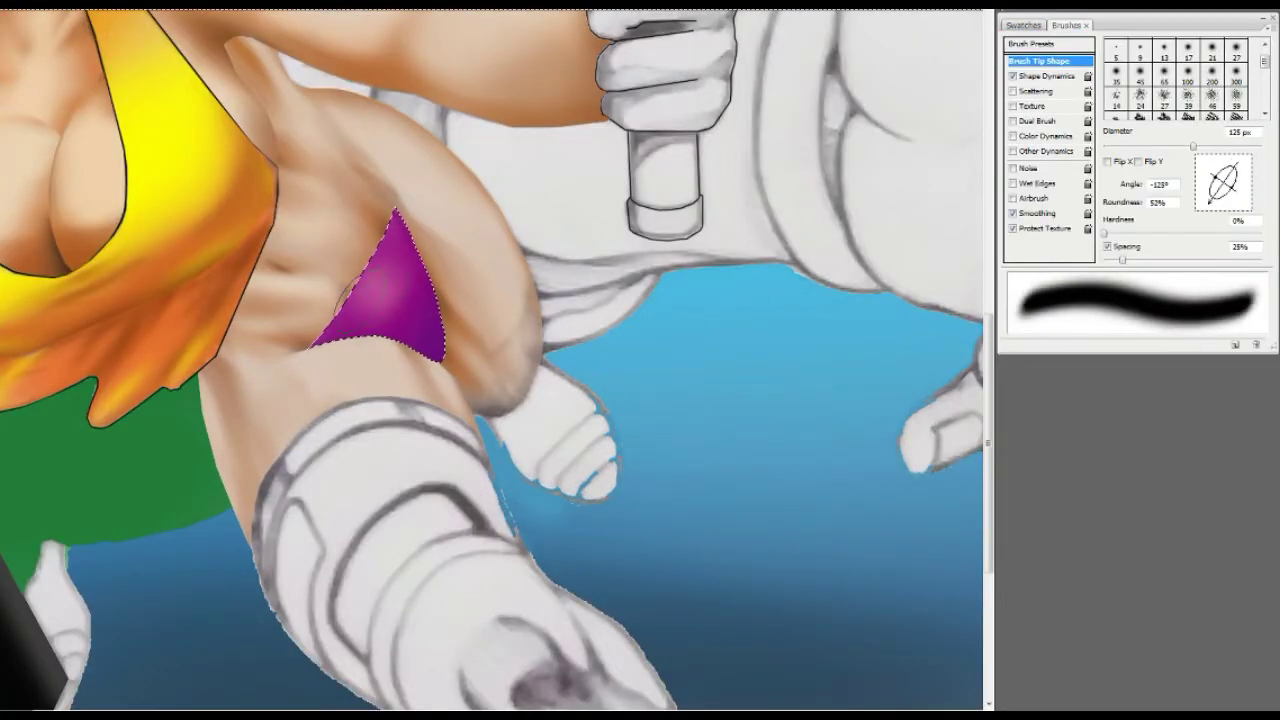
drag(372, 285, 410, 230)
drag(345, 312, 420, 225)
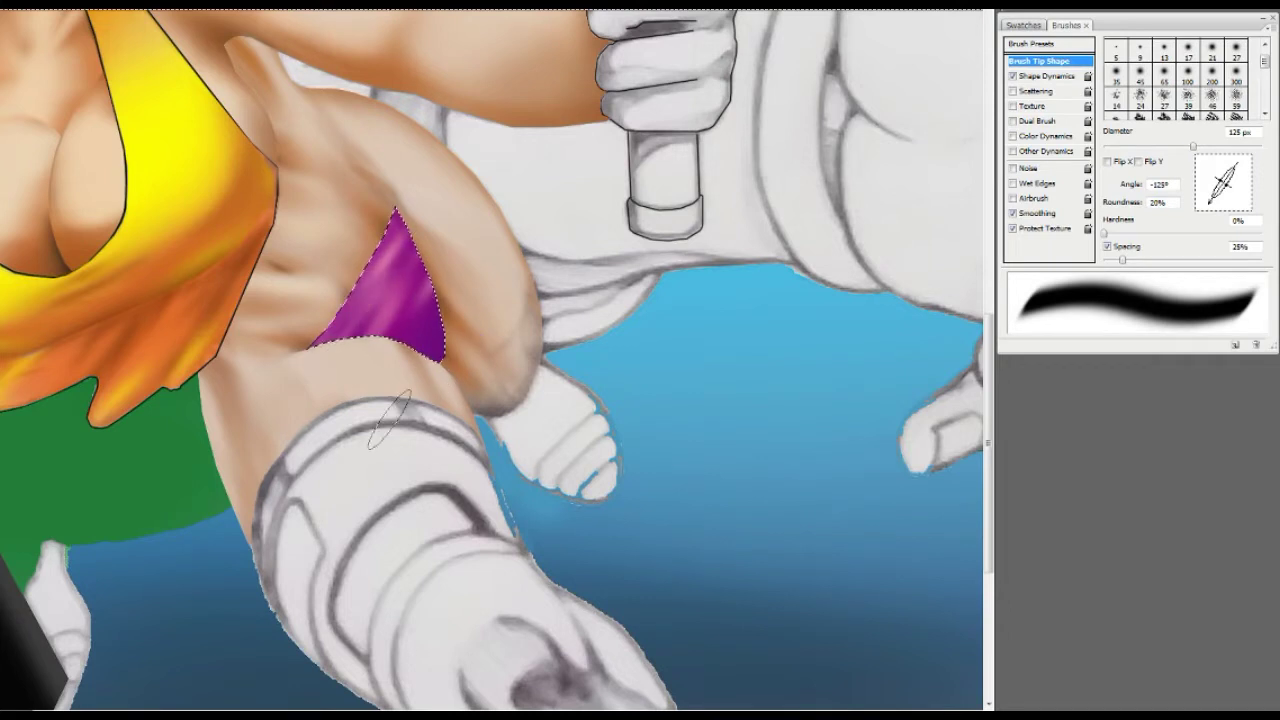
key(r)
click(1023, 25)
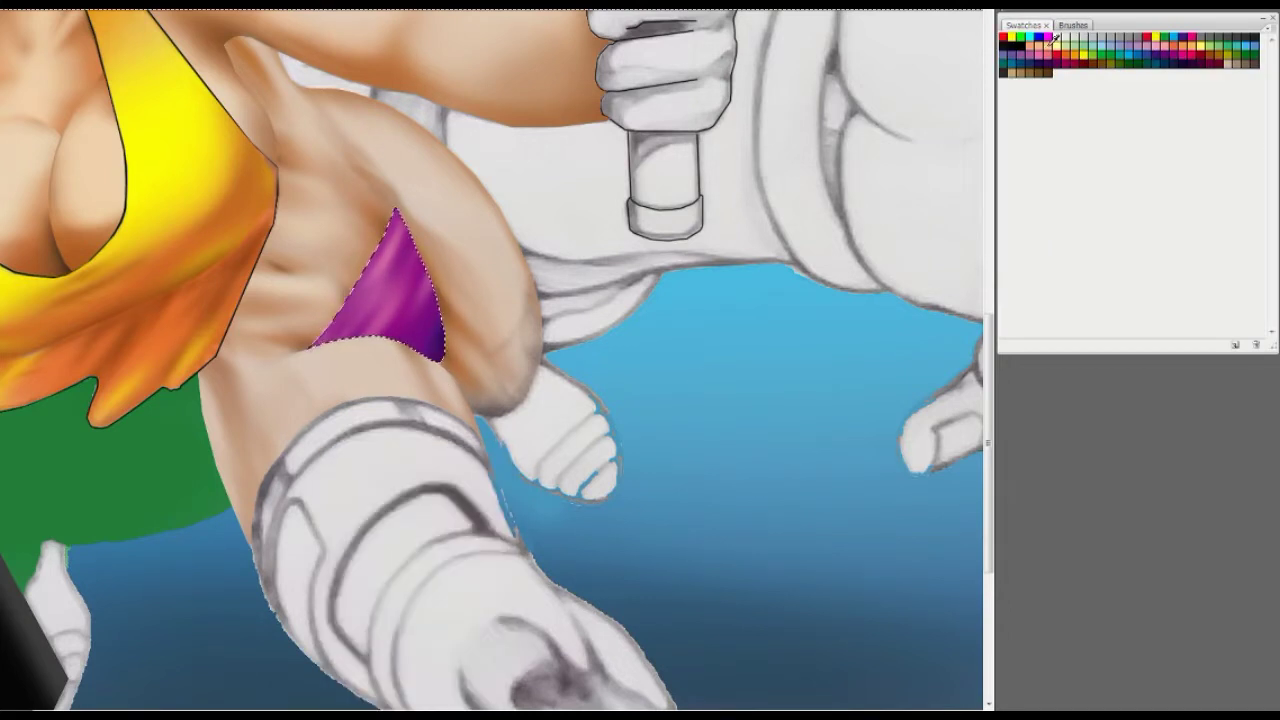
key(F5)
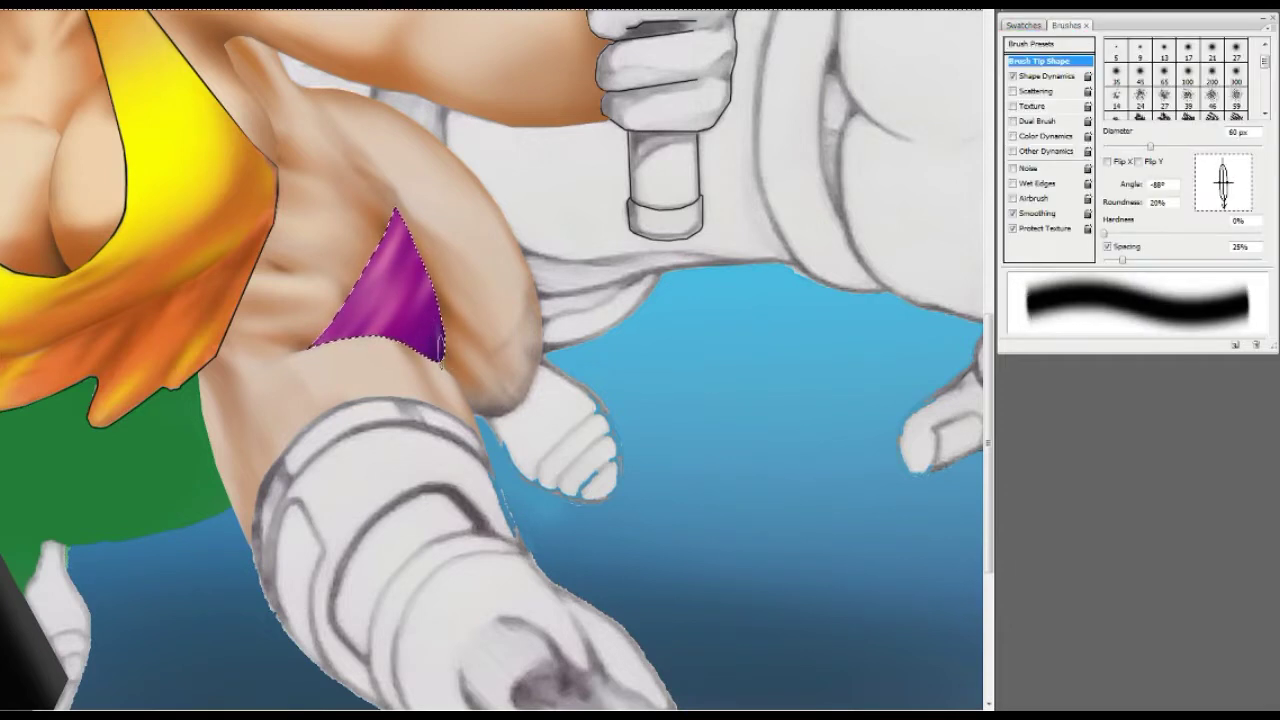
drag(1222, 165, 1252, 157)
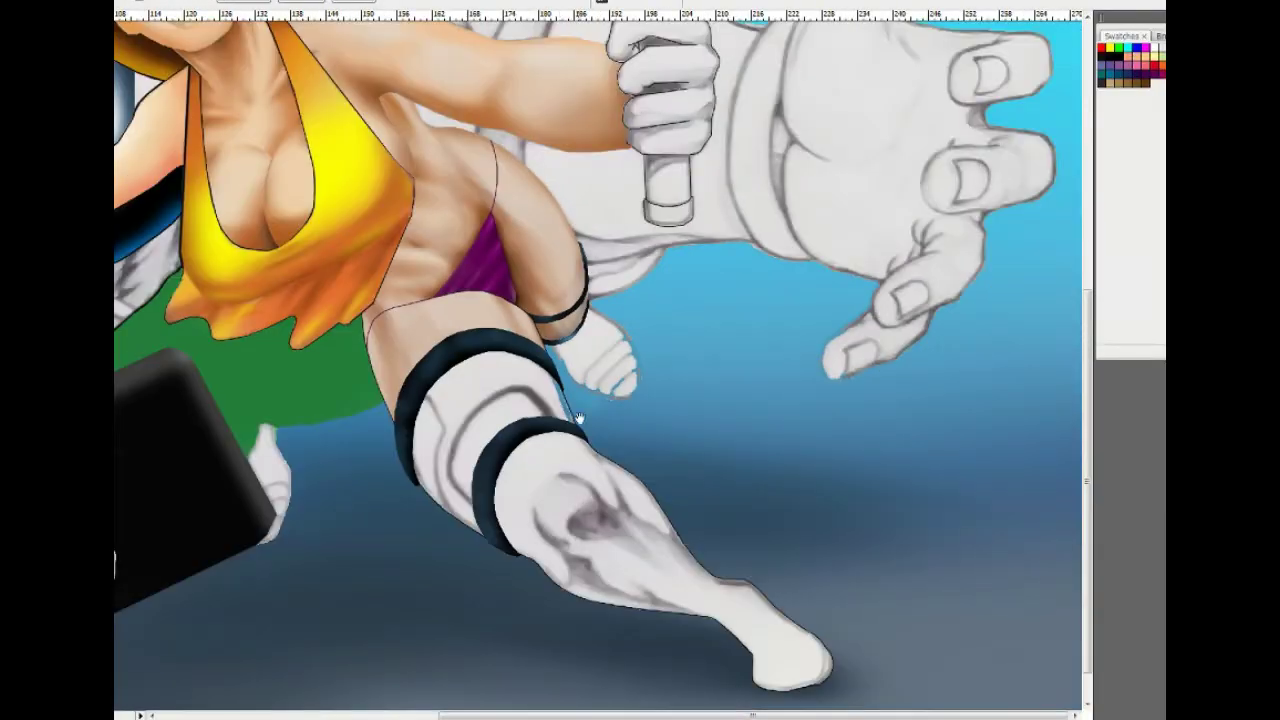
Step: Select the white lower leg and foot and paint them purple
scroll(578, 418, up, 2)
click(608, 534)
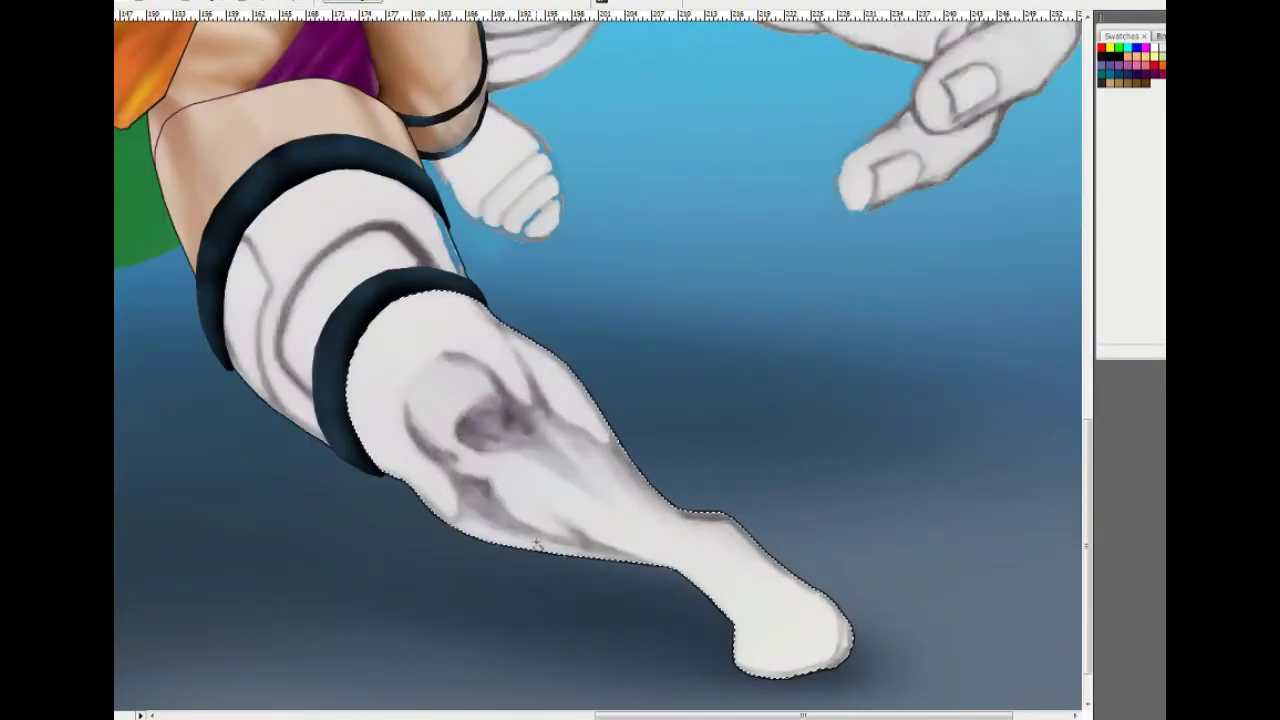
drag(571, 400, 671, 430)
mouse_move(900, 670)
mouse_down()
mouse_move(520, 420)
mouse_move(586, 343)
mouse_move(476, 483)
mouse_move(436, 393)
mouse_up()
drag(470, 330, 737, 443)
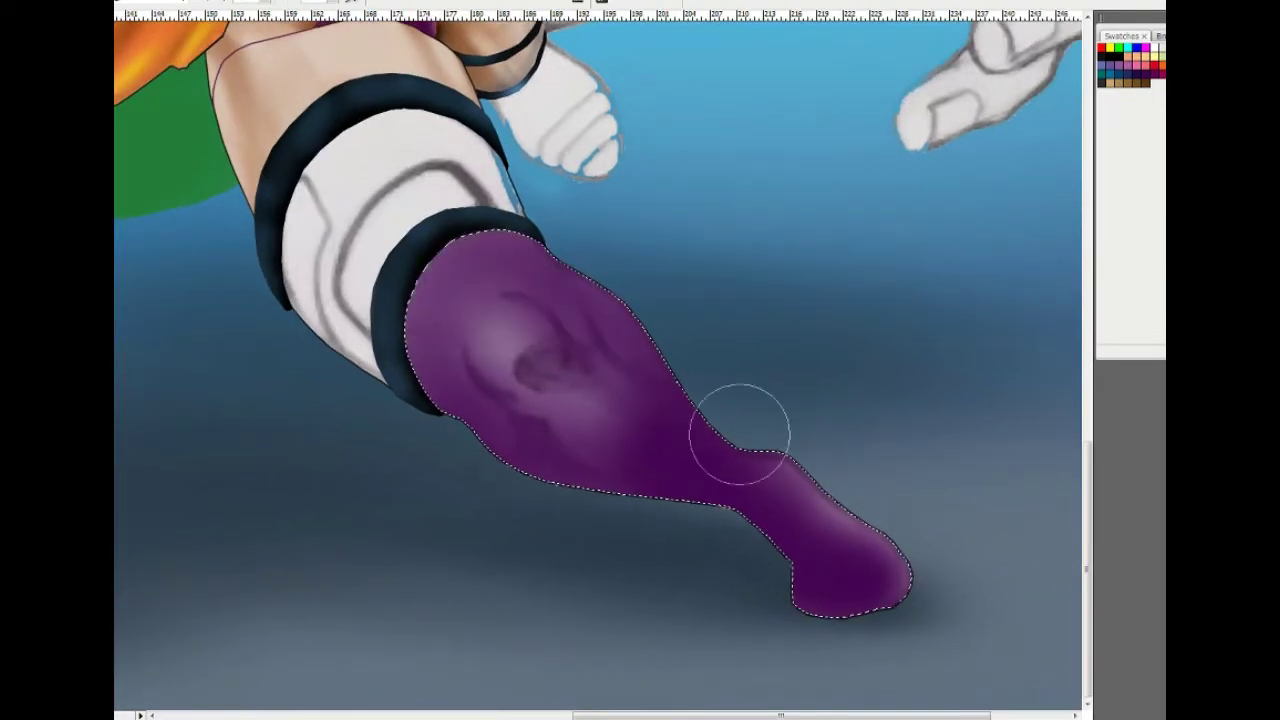
Step: Add soft highlights, dark shading and streaks toward the knee on the purple leg
key(F5)
mouse_move(505, 270)
mouse_down()
mouse_move(573, 362)
mouse_move(550, 372)
mouse_move(570, 375)
mouse_up()
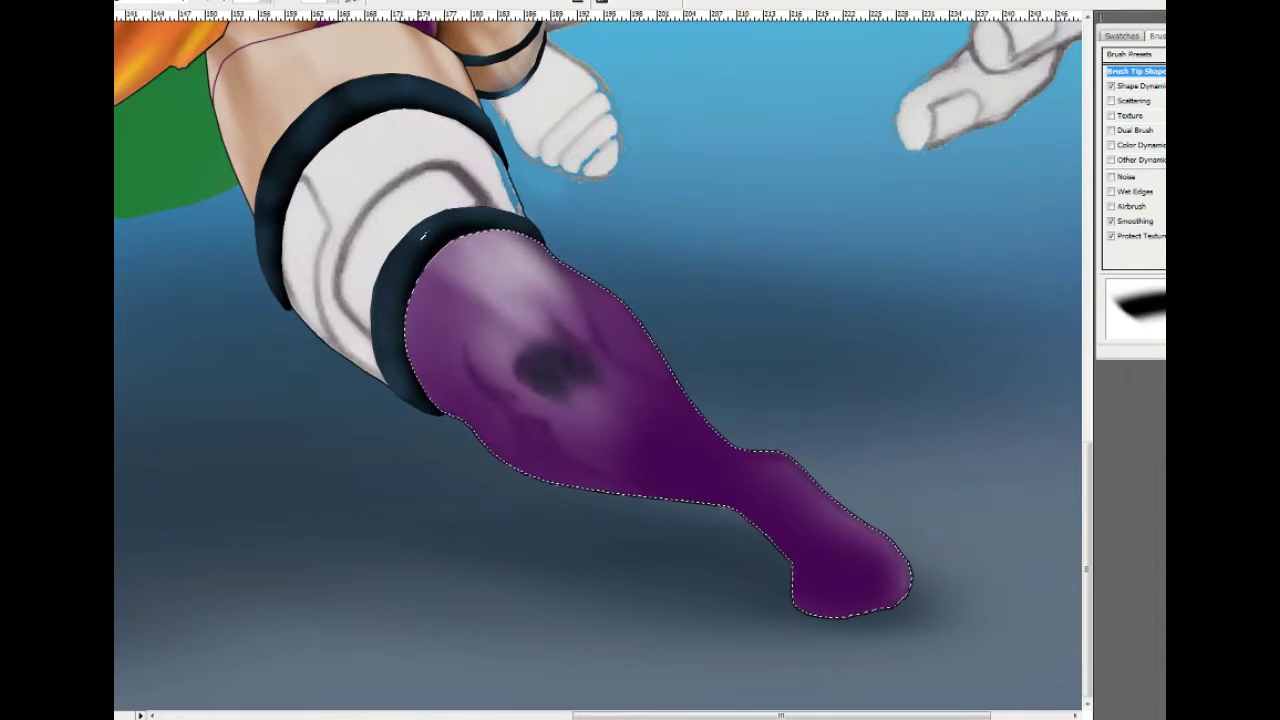
drag(452, 396, 800, 525)
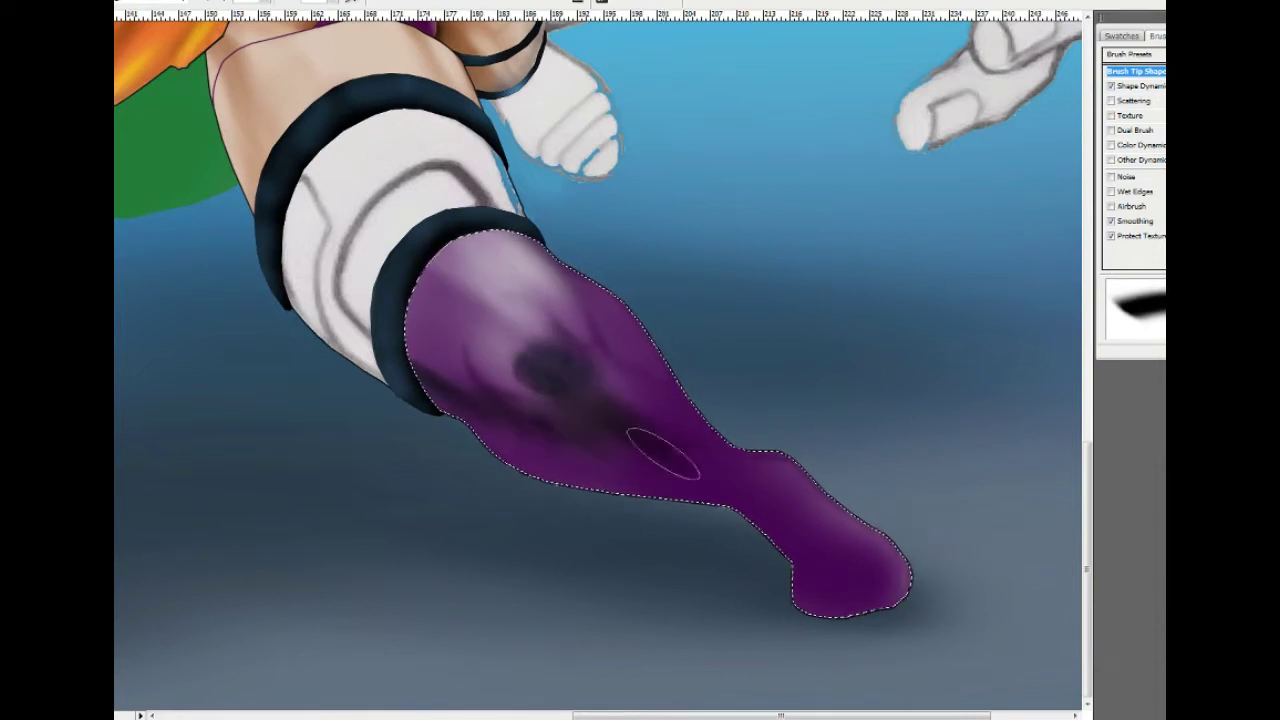
mouse_move(577, 357)
mouse_down()
mouse_move(634, 357)
mouse_move(609, 457)
mouse_move(465, 385)
mouse_move(452, 285)
mouse_up()
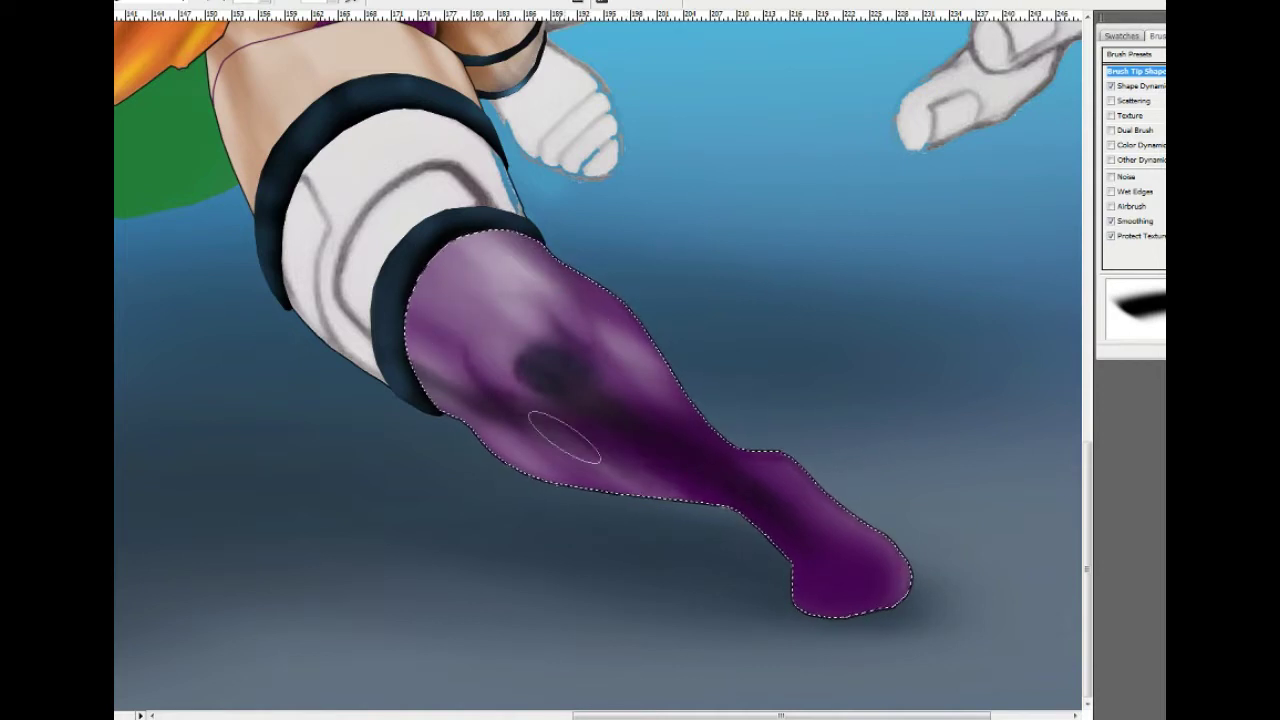
key(r)
mouse_move(626, 462)
mouse_down()
mouse_move(471, 363)
mouse_move(503, 432)
mouse_up()
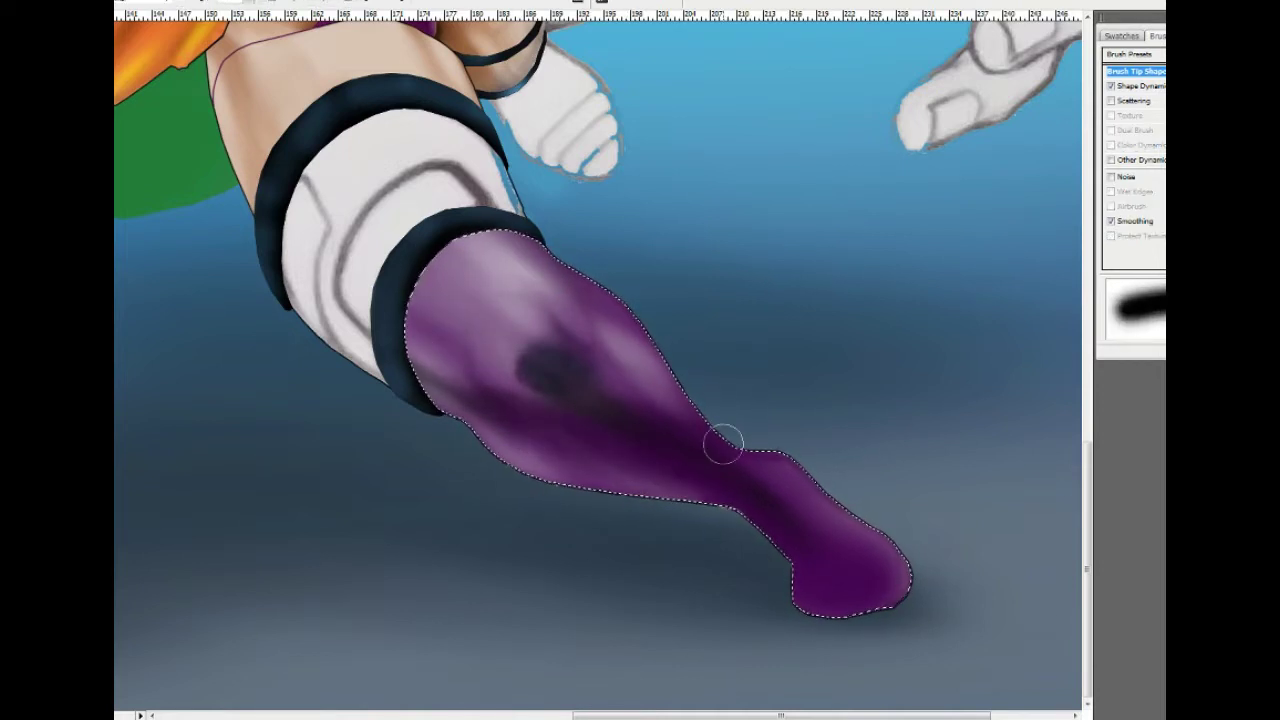
mouse_move(775, 485)
mouse_down()
mouse_move(835, 545)
mouse_move(852, 618)
mouse_up()
Step: Brighten the purple foot and blend the leg's dark shading, alternating round and angled brushes
key(period)
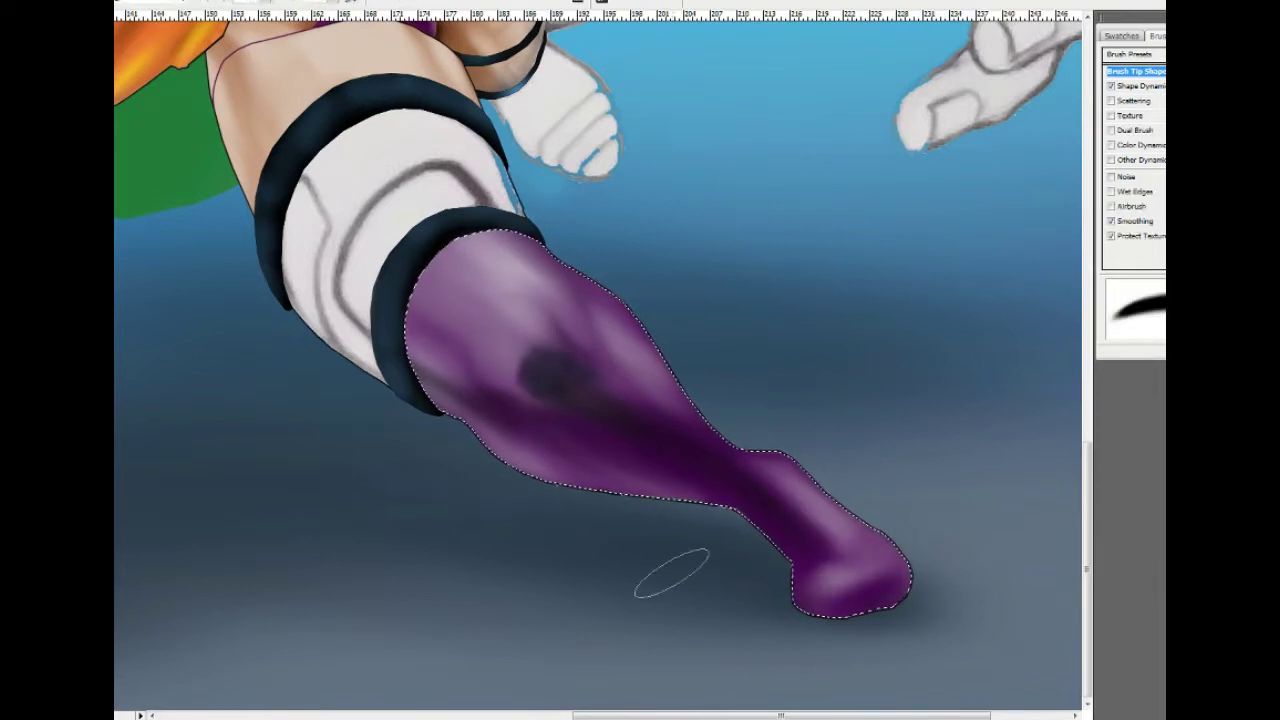
key(comma)
drag(862, 590, 849, 538)
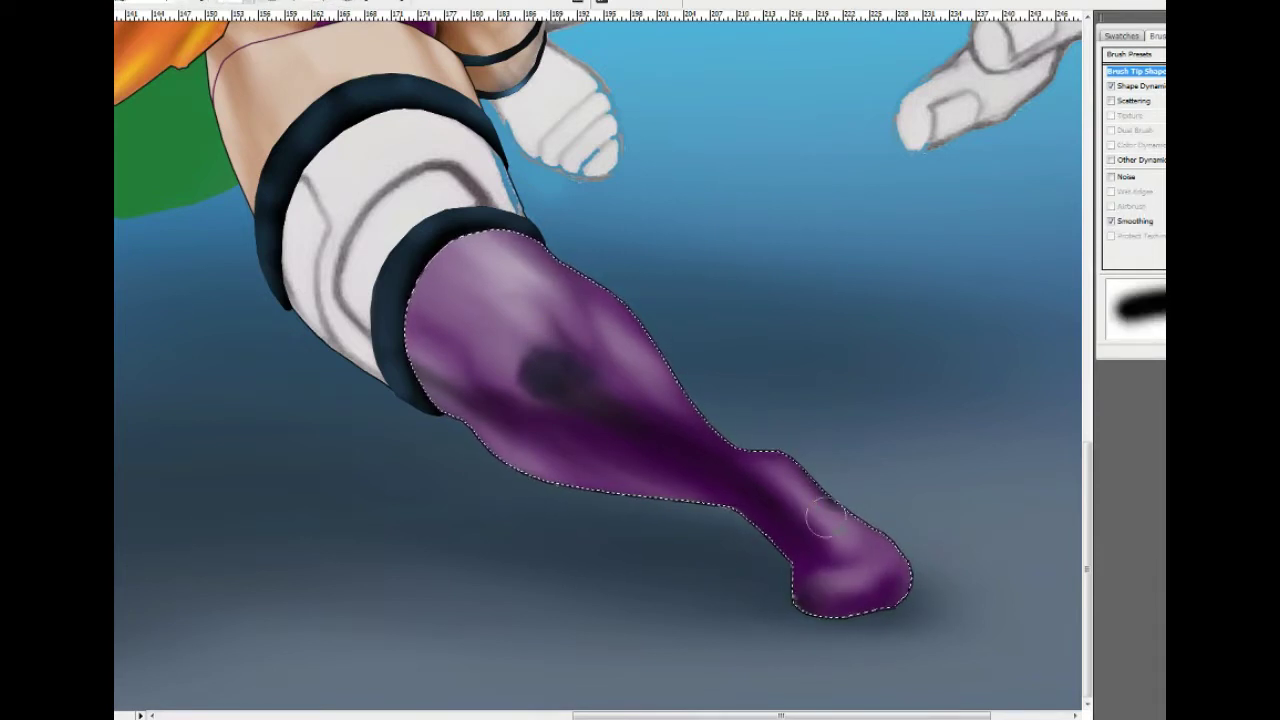
key(period)
key(comma)
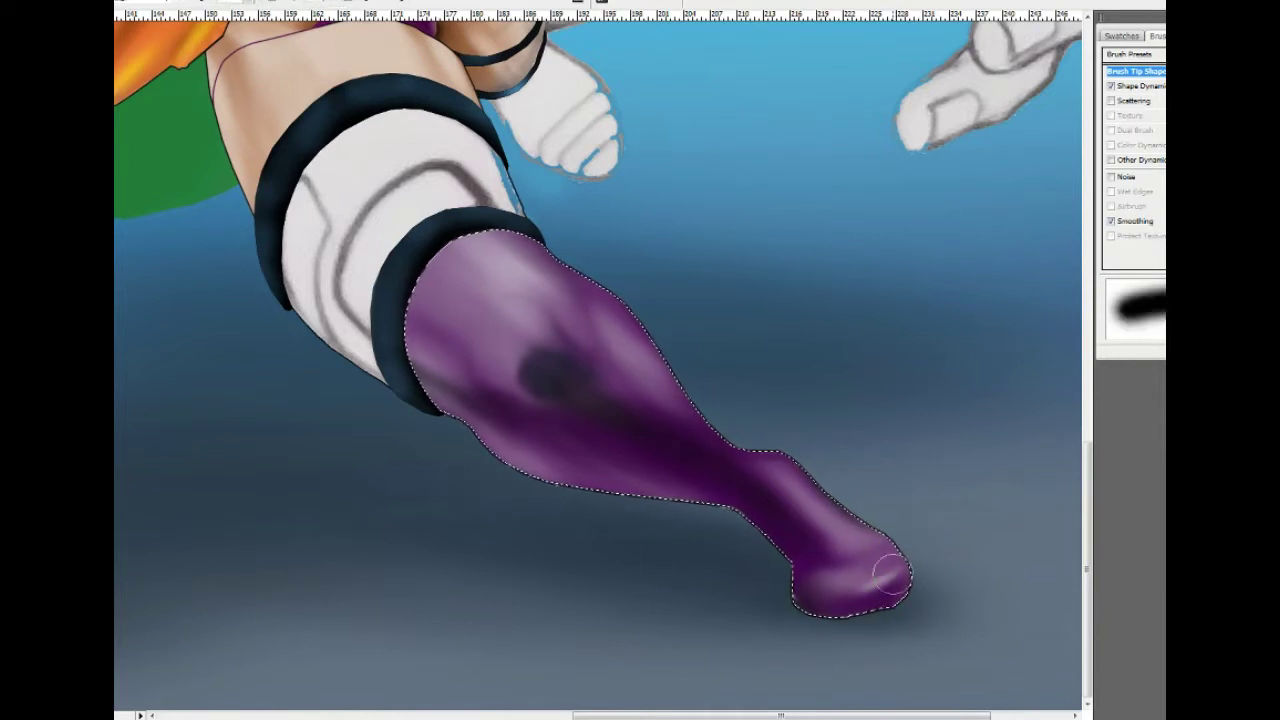
key(period)
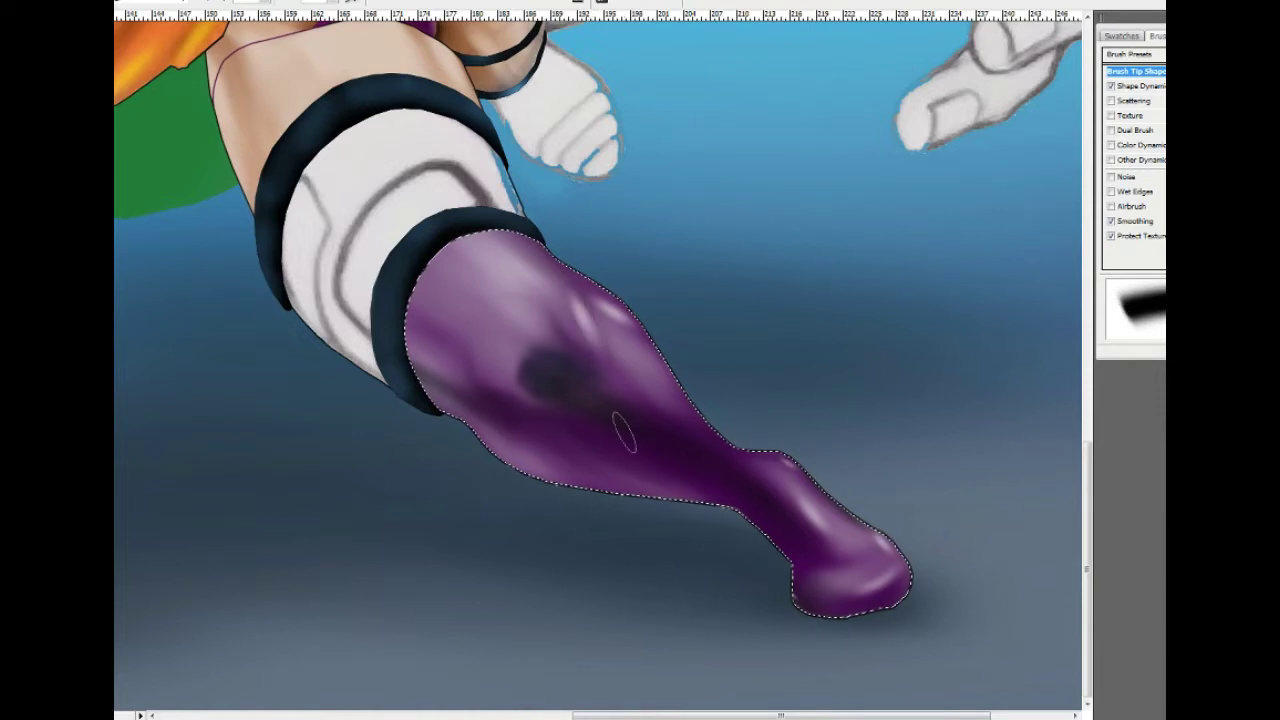
key(comma)
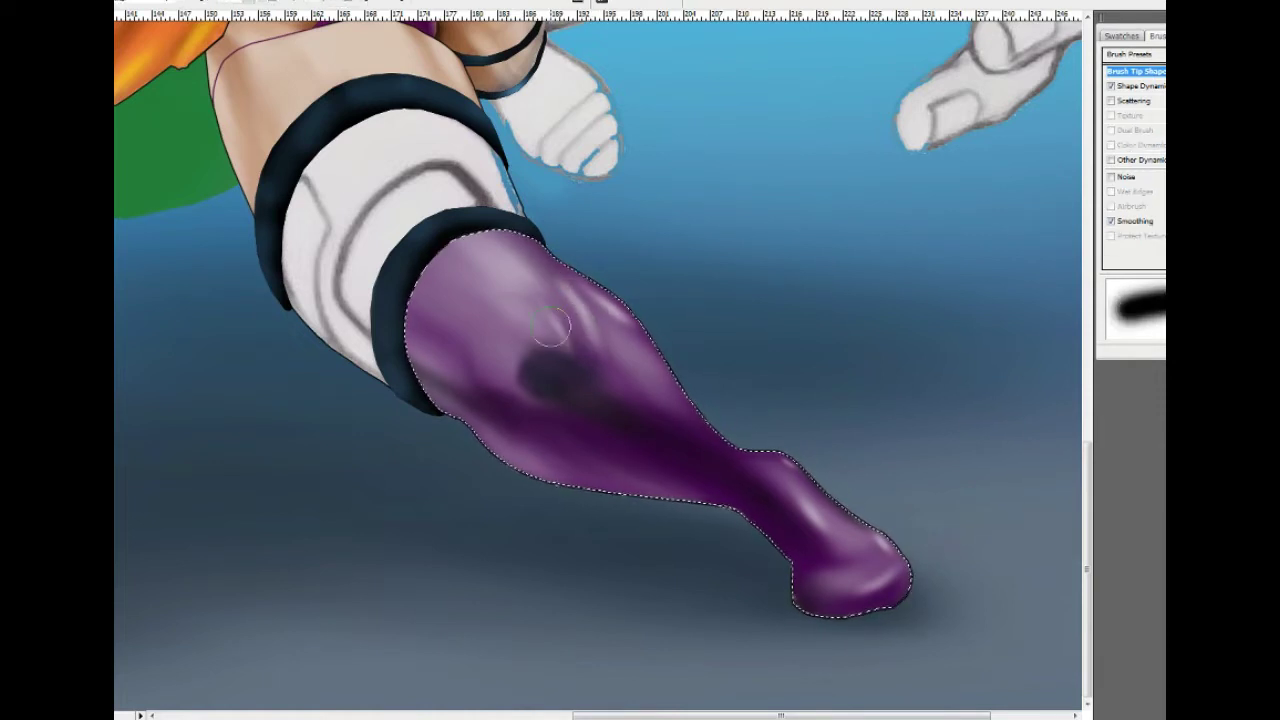
key(period)
drag(607, 393, 545, 390)
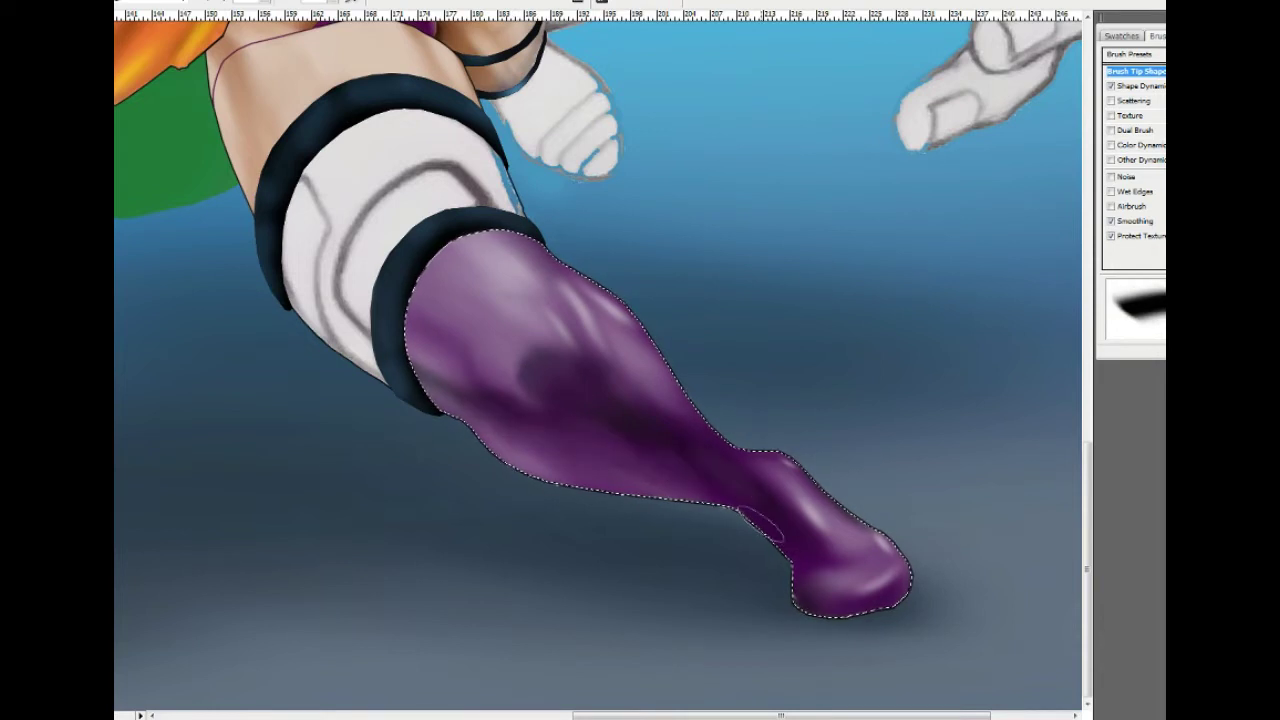
key(comma)
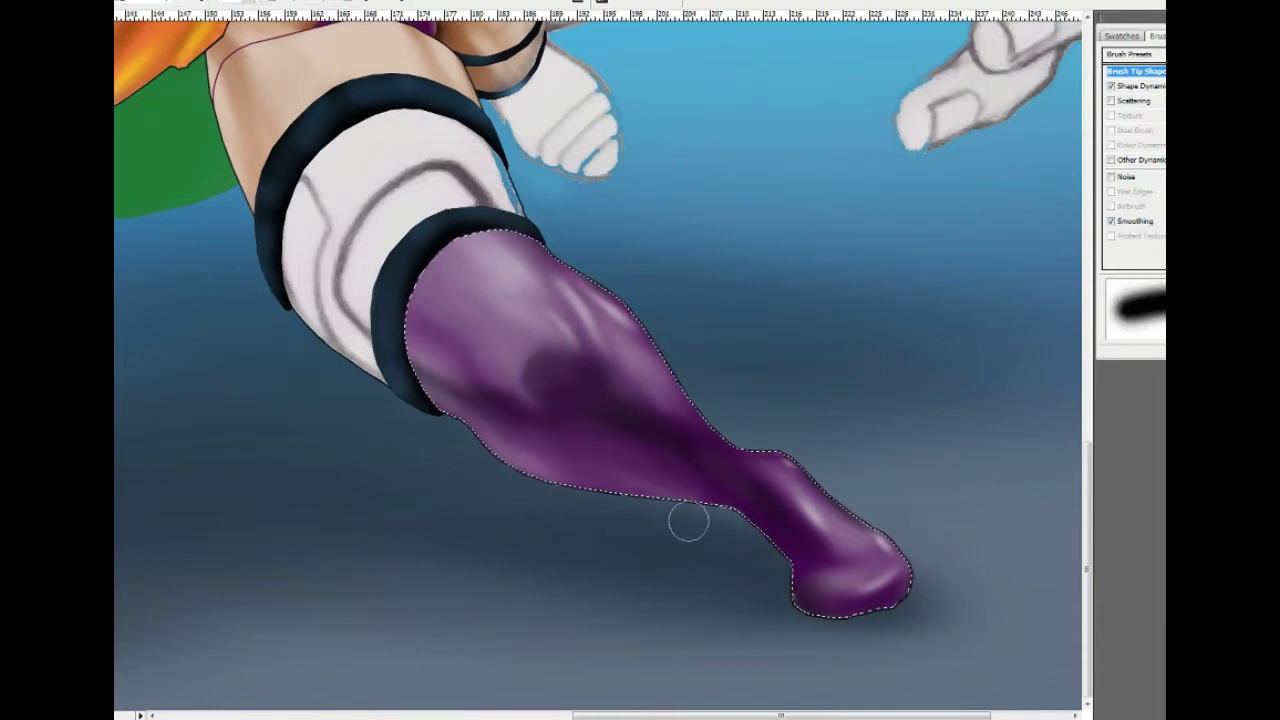
Step: Extend the outline path up the fighter's face
key(period)
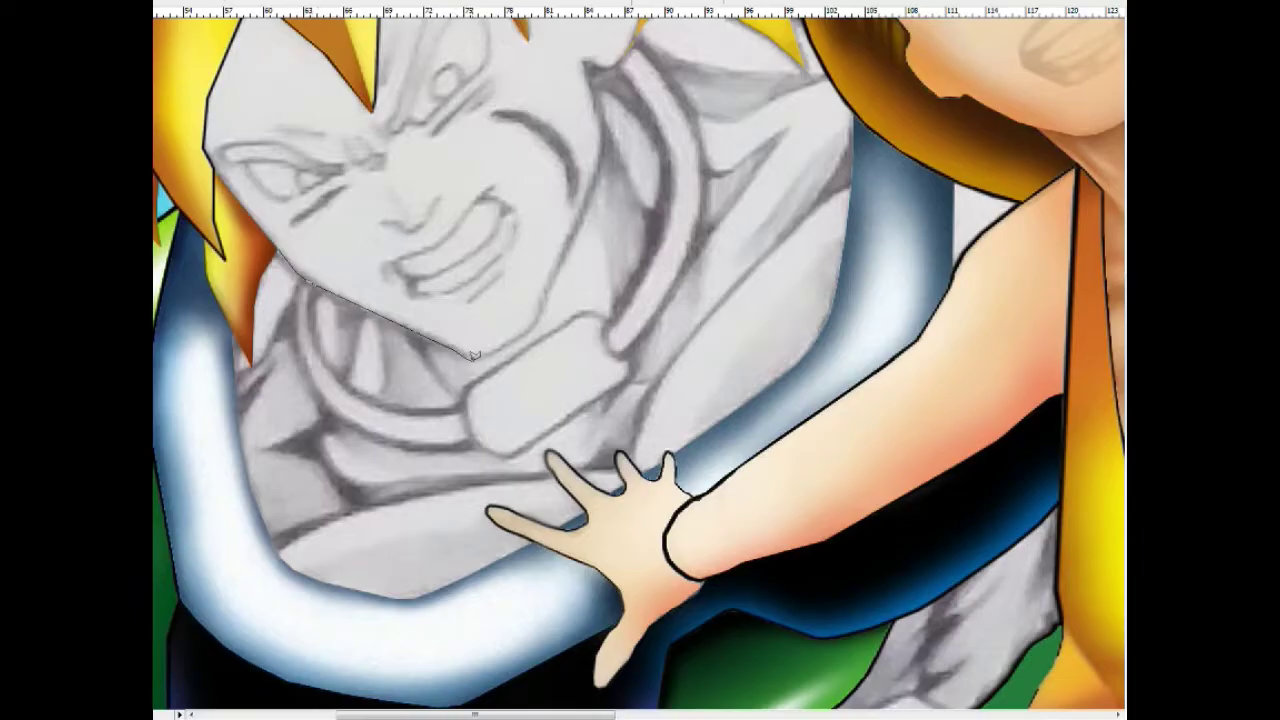
drag(595, 168, 605, 100)
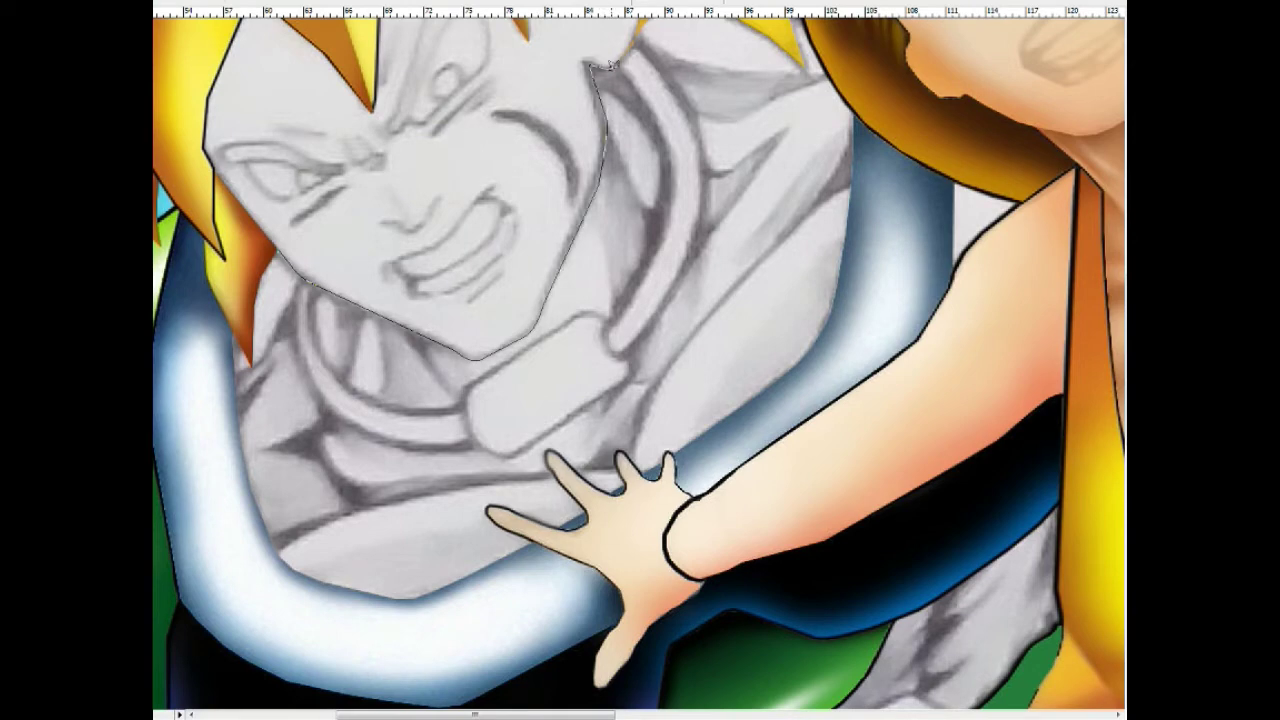
scroll(612, 65, up, 3)
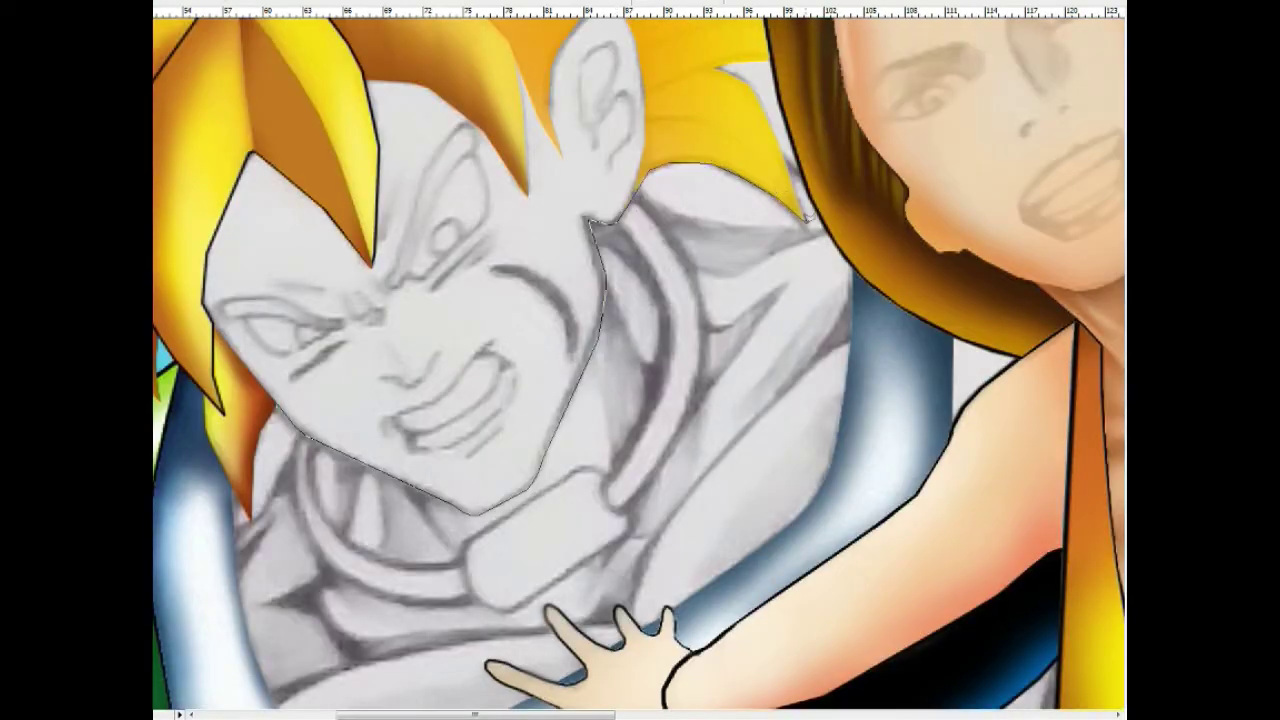
scroll(806, 215, up, 5)
scroll(762, 280, down, 3)
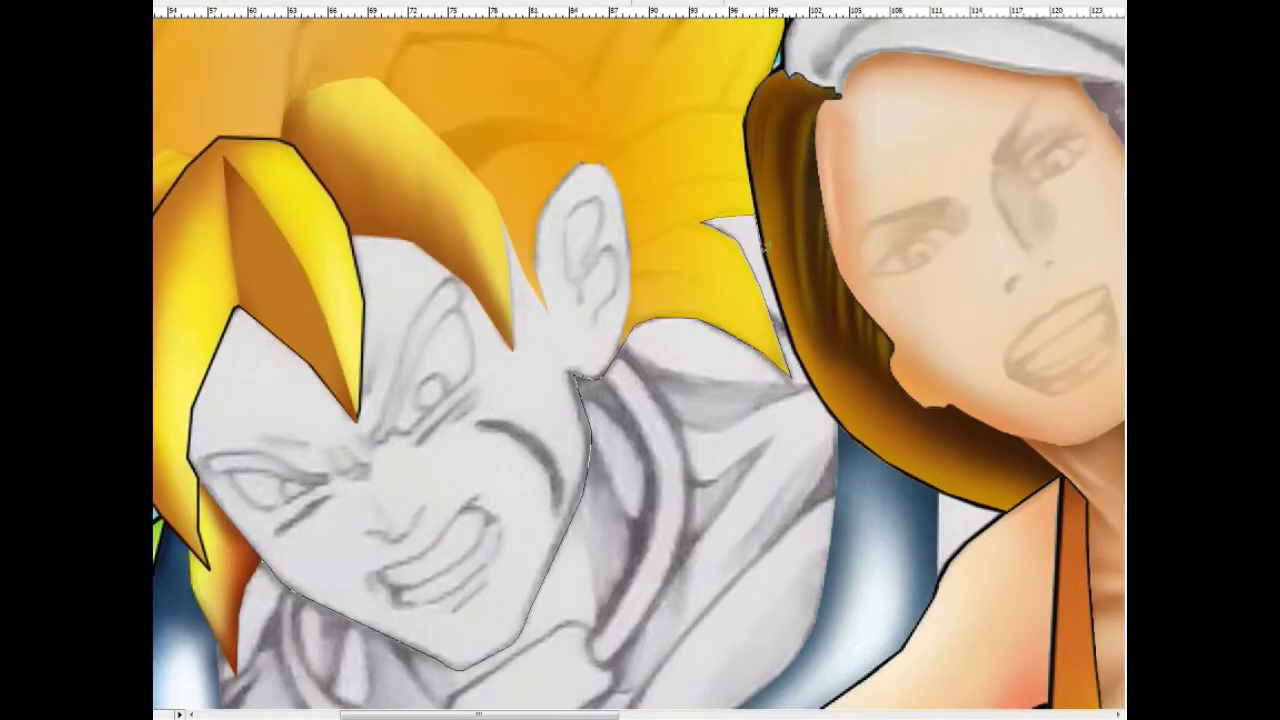
Step: Lasso the man's chest and torso around the woman's fingers, excluding the face
drag(801, 355, 745, 252)
scroll(756, 288, down, 1)
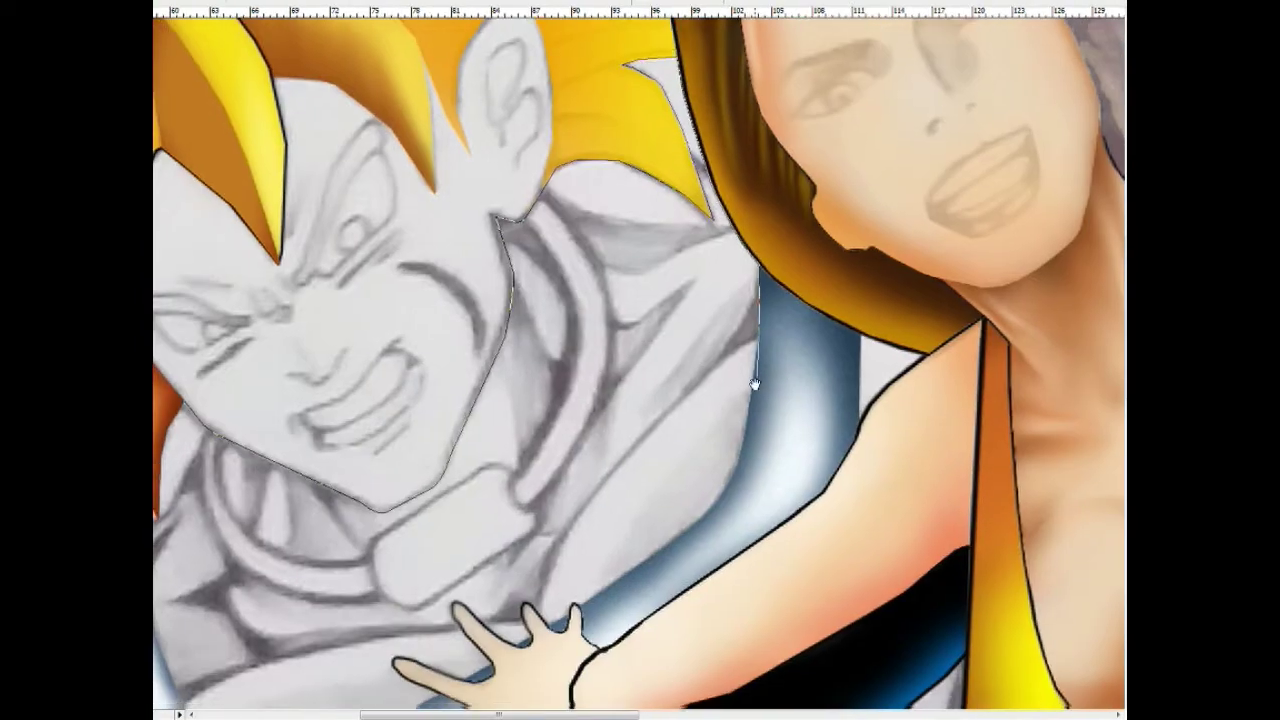
scroll(748, 272, down, 2)
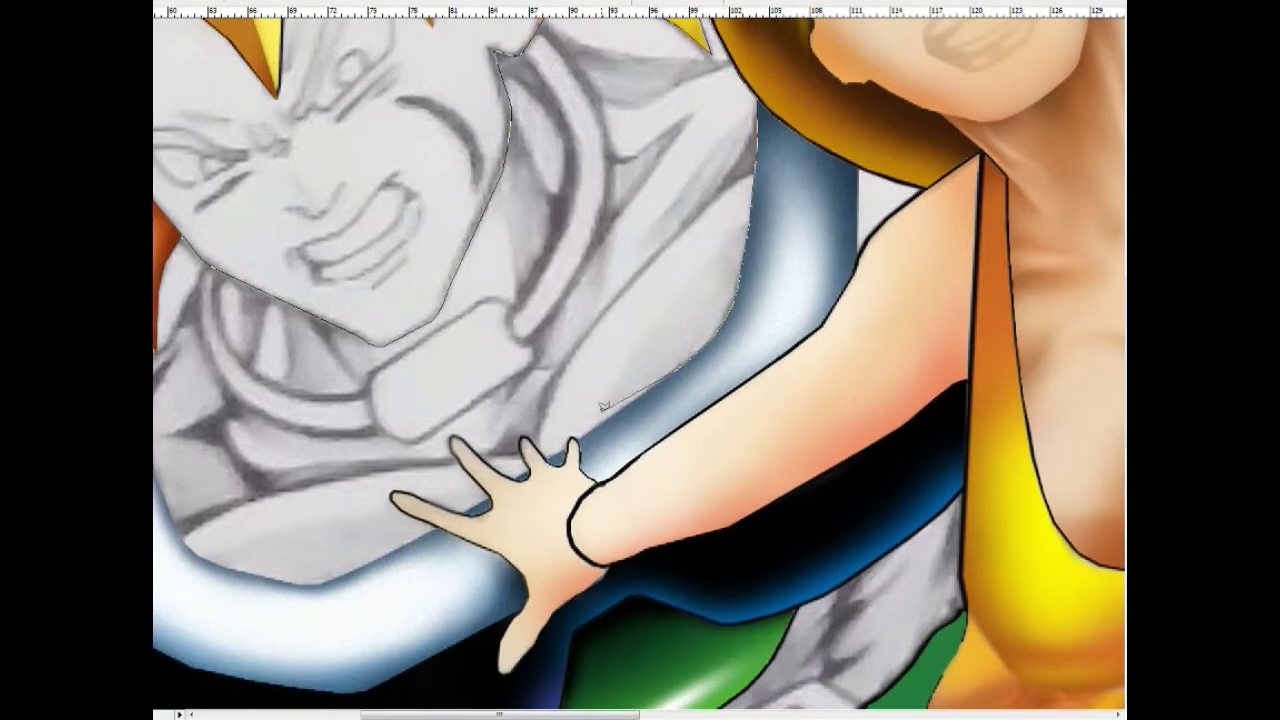
scroll(579, 414, down, 2)
drag(560, 298, 280, 435)
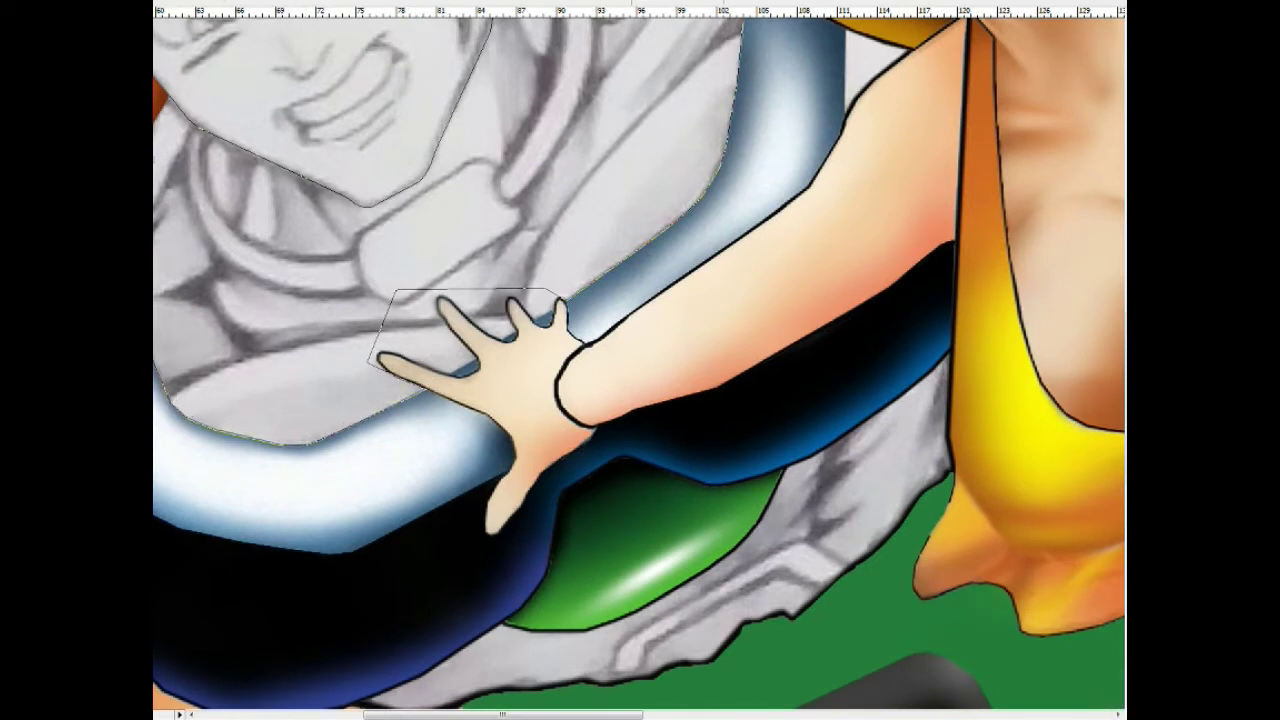
scroll(190, 195, up, 1)
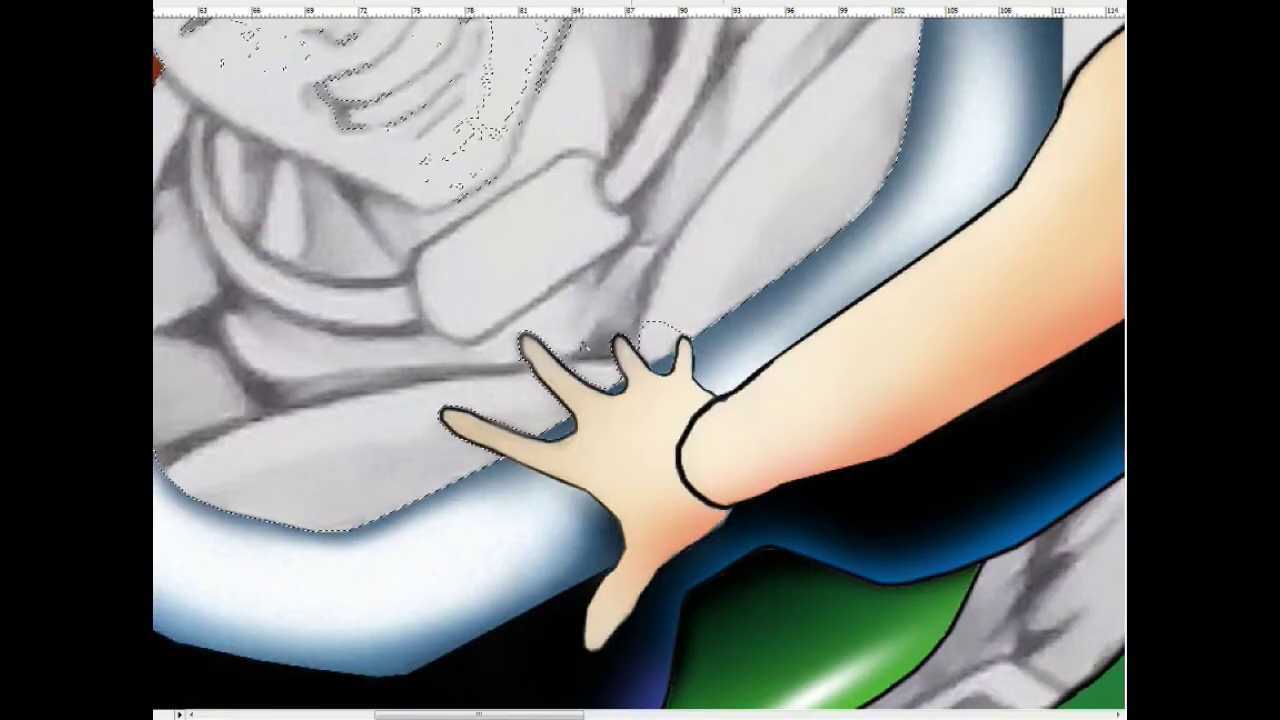
scroll(558, 418, down, 2)
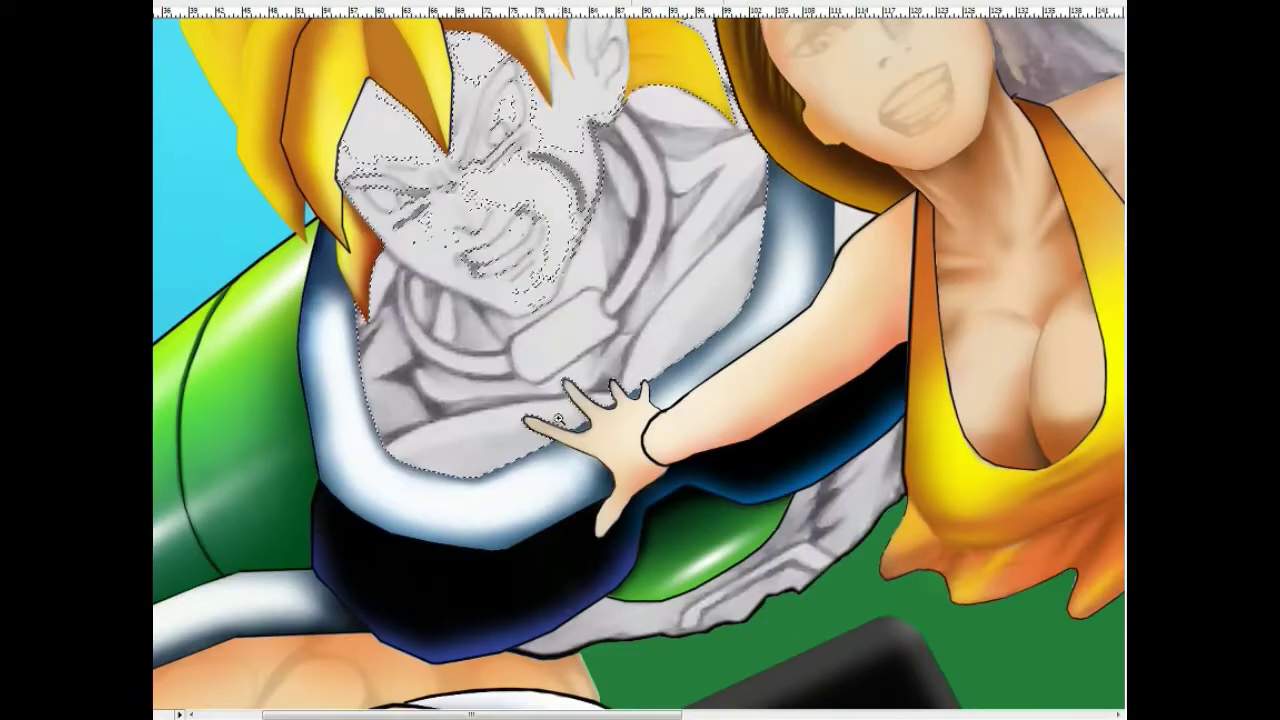
drag(558, 418, 570, 373)
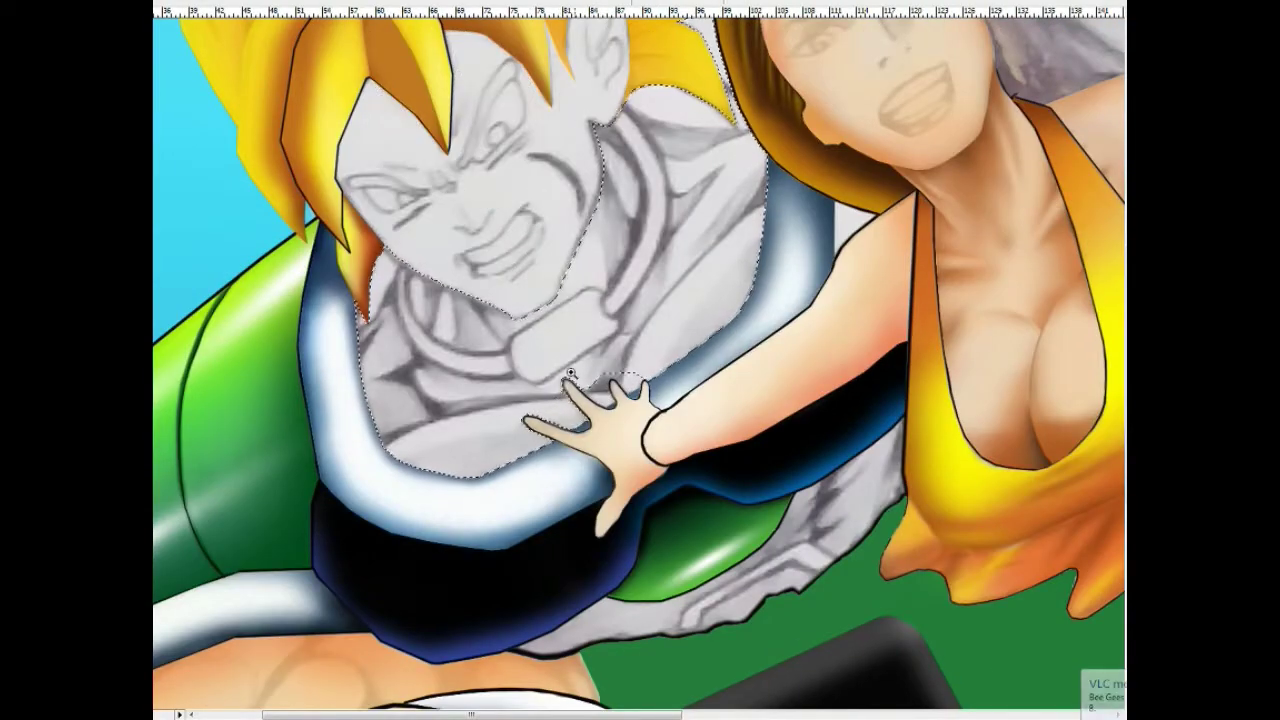
Step: Fill the selected torso with skin tone using a soft brush, darkening the lower torso
key(b)
right_click(606, 400)
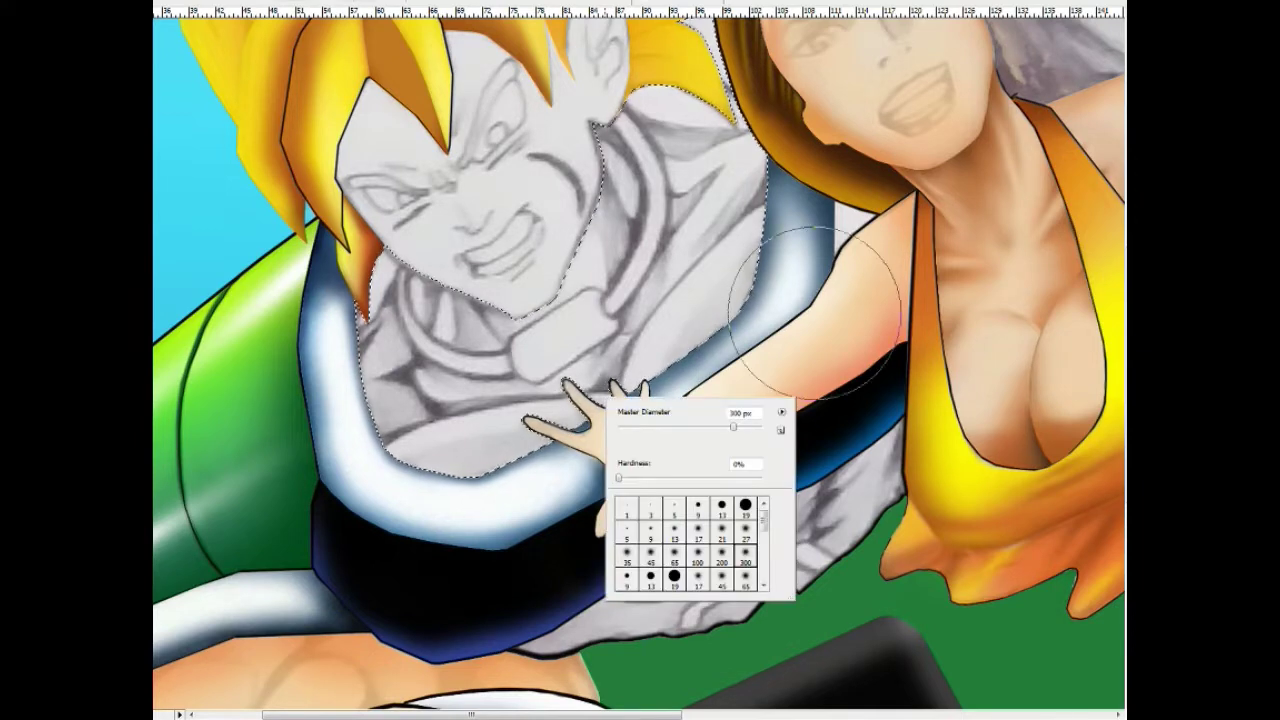
mouse_move(815, 310)
mouse_down()
mouse_move(560, 300)
mouse_move(600, 450)
mouse_up()
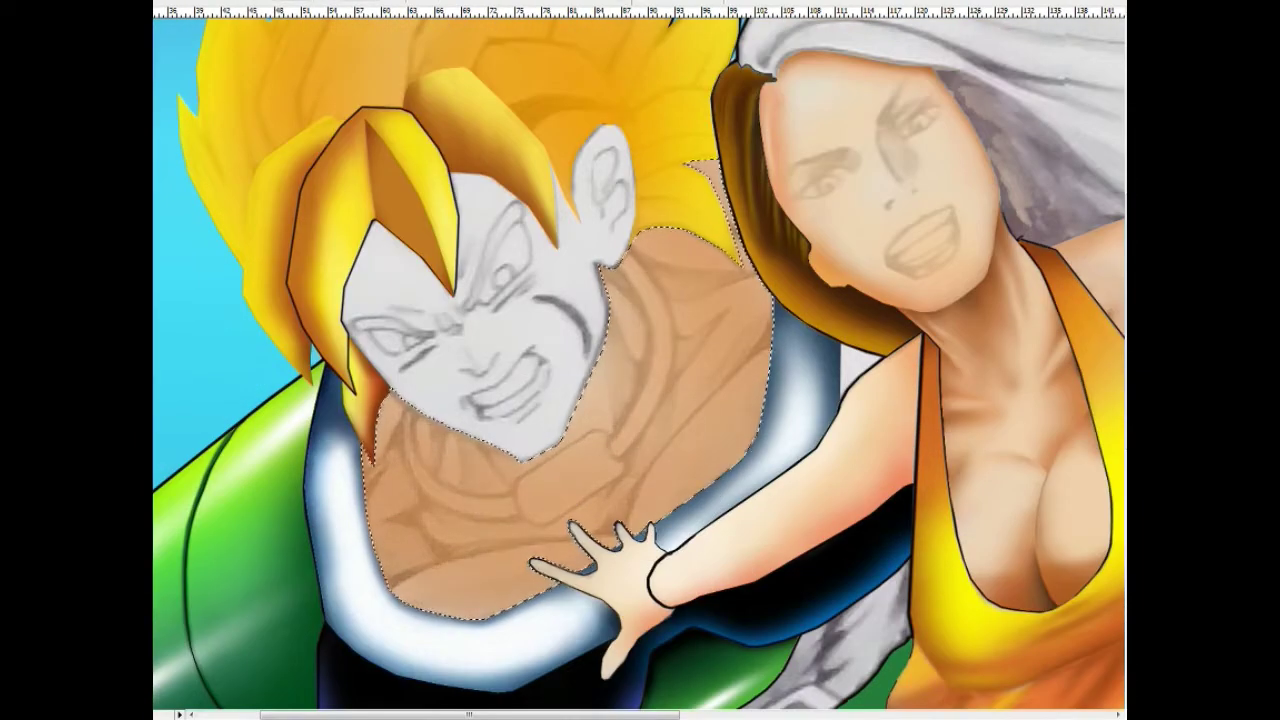
drag(640, 330, 450, 500)
mouse_move(706, 457)
mouse_down()
mouse_move(515, 625)
mouse_move(457, 586)
mouse_up()
drag(720, 430, 690, 470)
drag(740, 380, 660, 480)
drag(470, 580, 500, 590)
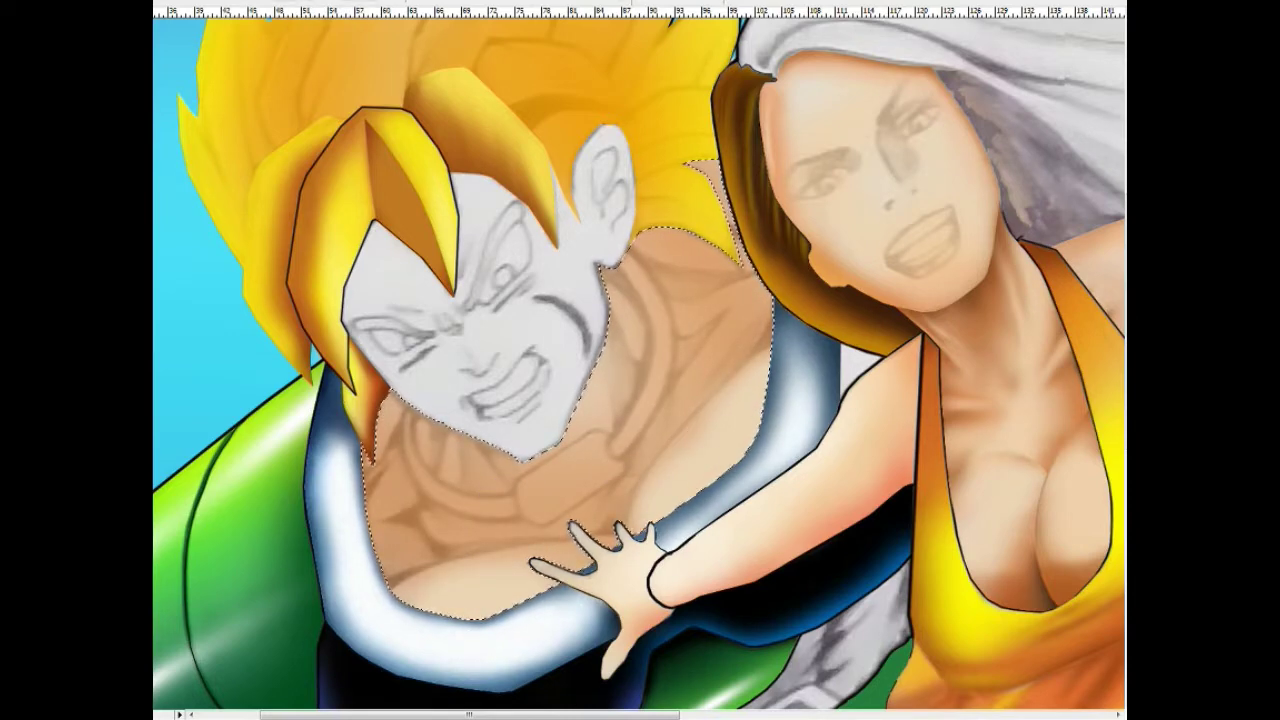
Step: Add soft highlights and muscle shading across the chest and lower belly
drag(730, 405, 670, 480)
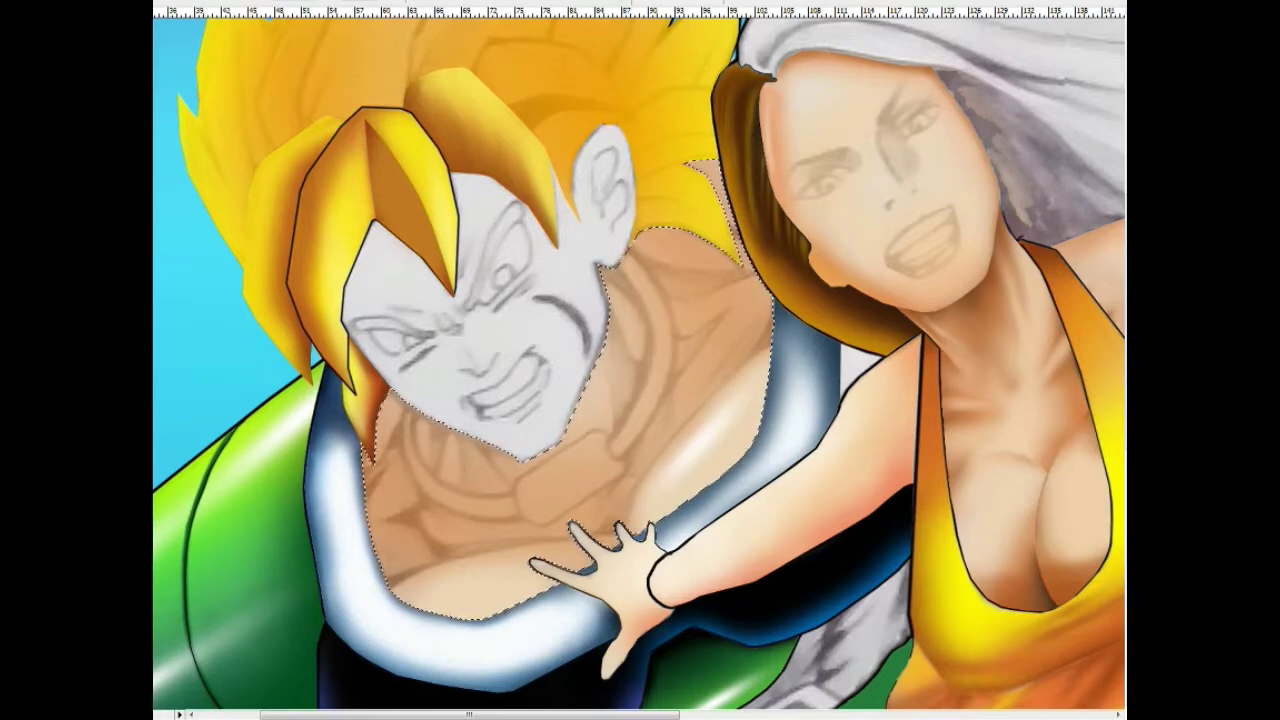
drag(420, 590, 510, 580)
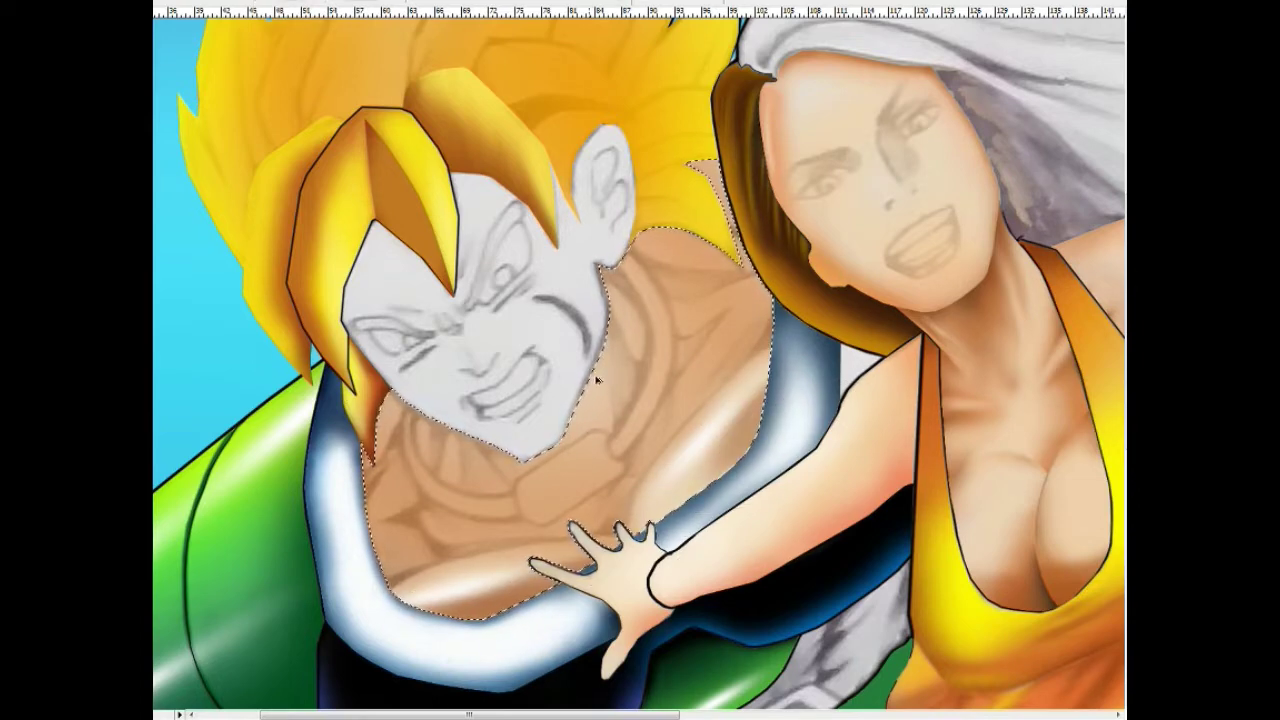
drag(730, 420, 655, 495)
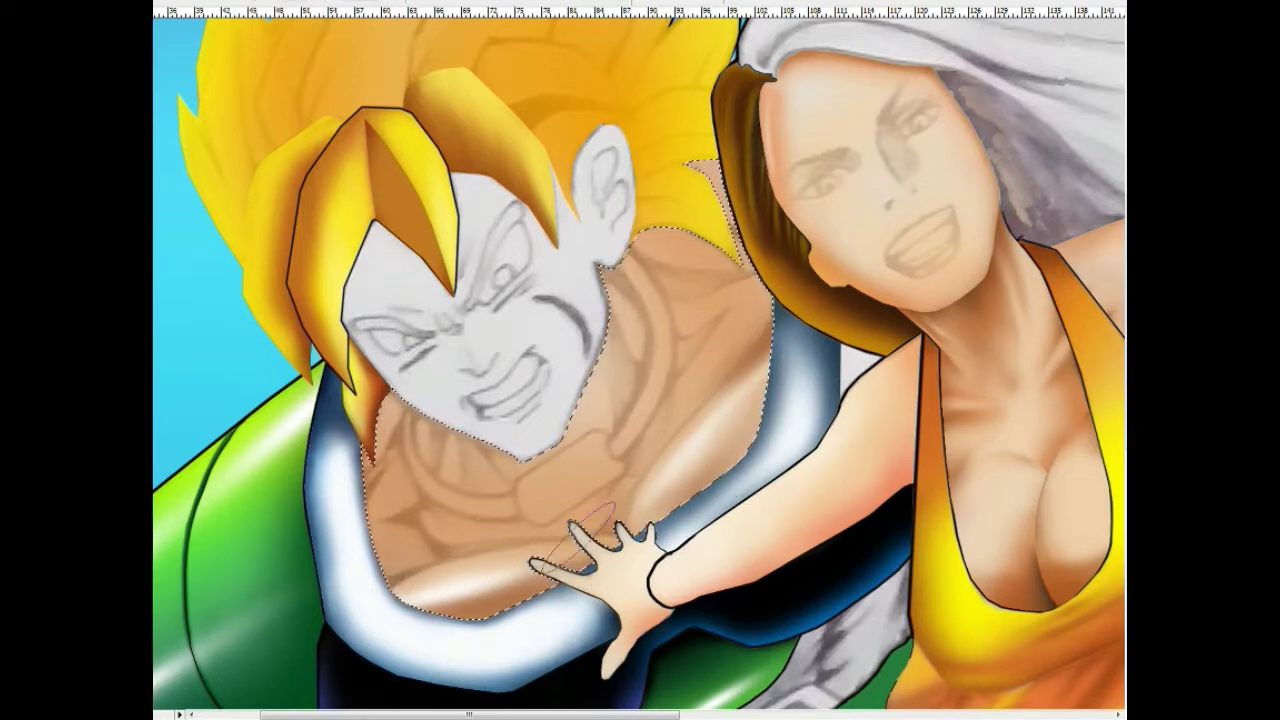
drag(572, 535, 492, 605)
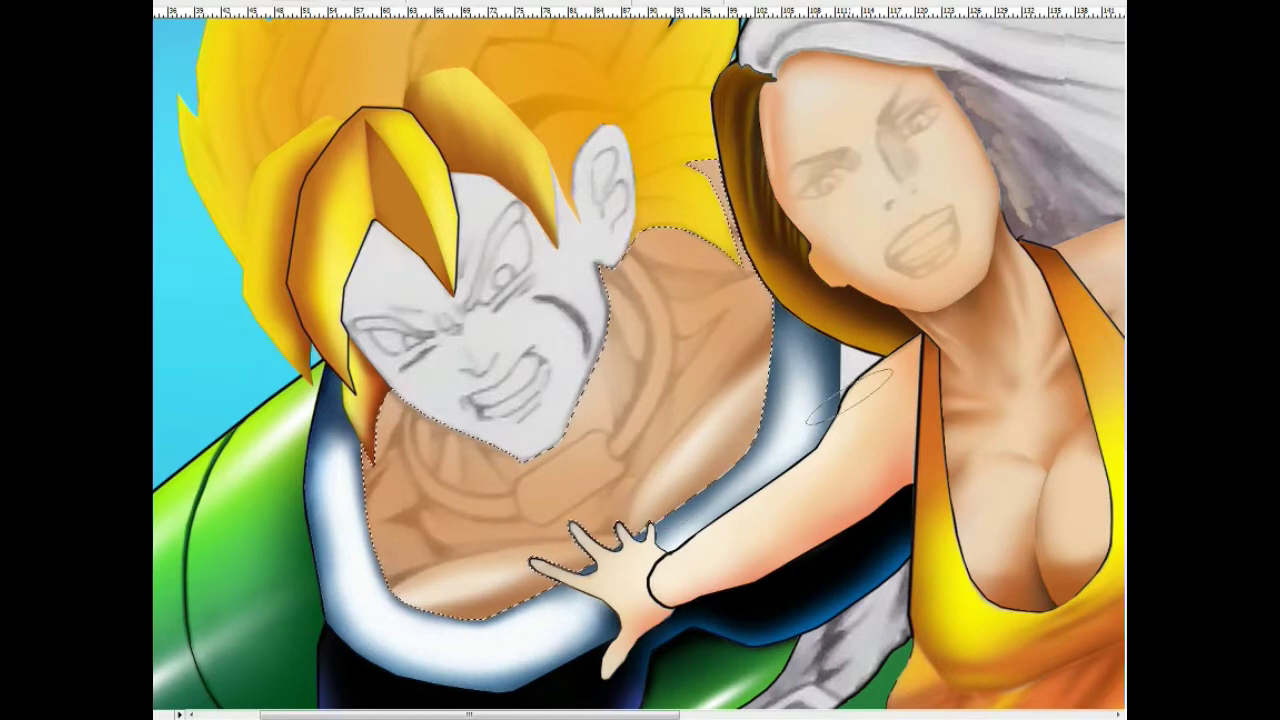
scroll(470, 657, down, 1)
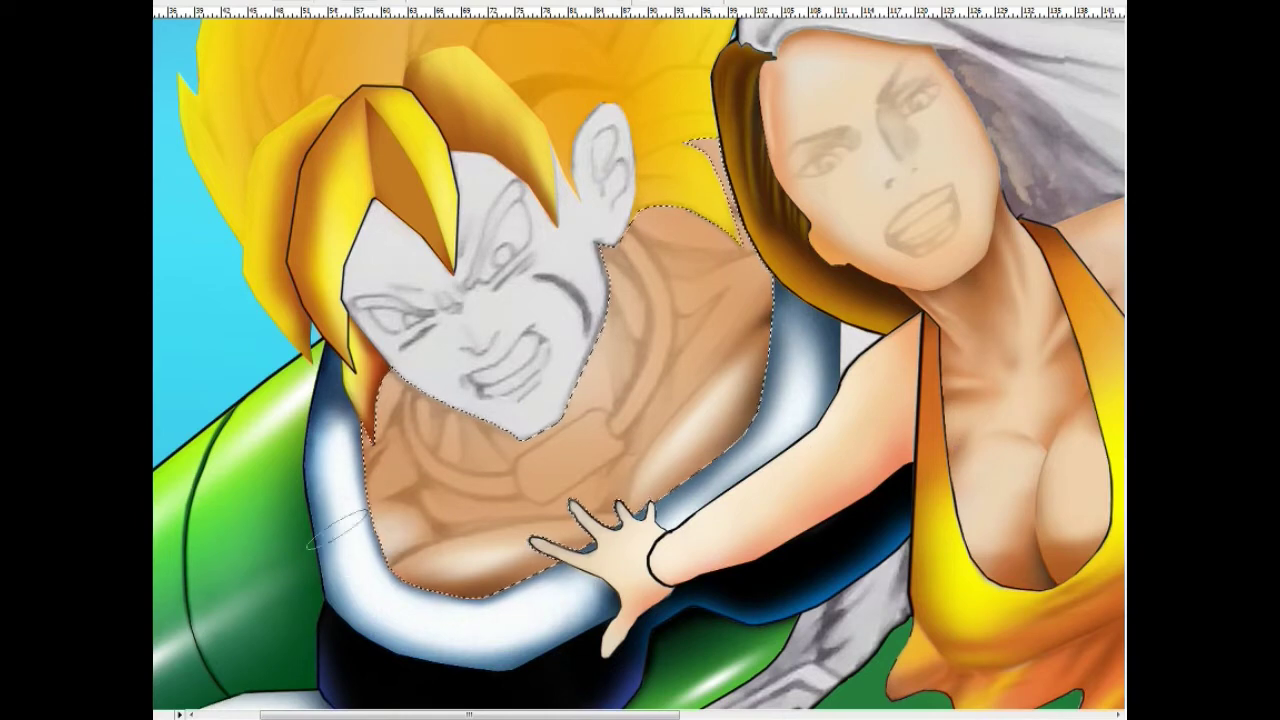
drag(430, 462, 396, 540)
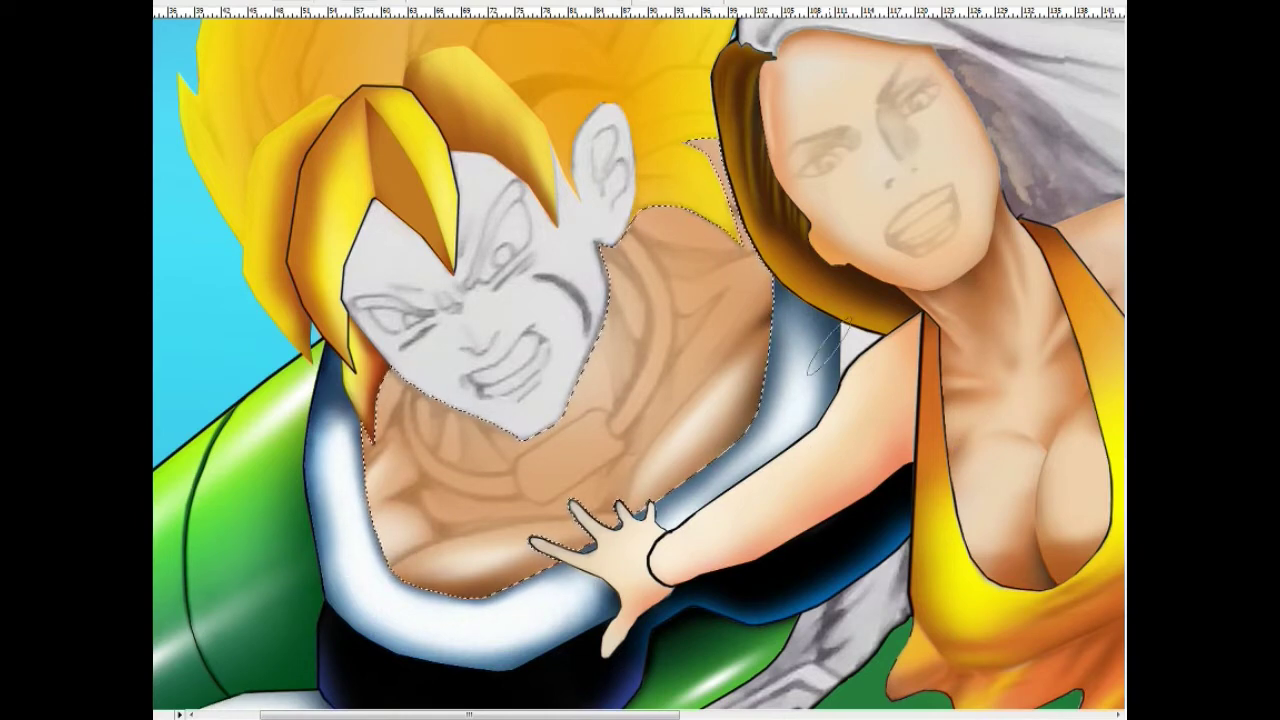
mouse_move(725, 300)
mouse_down()
mouse_move(660, 420)
mouse_move(600, 470)
mouse_move(670, 370)
mouse_up()
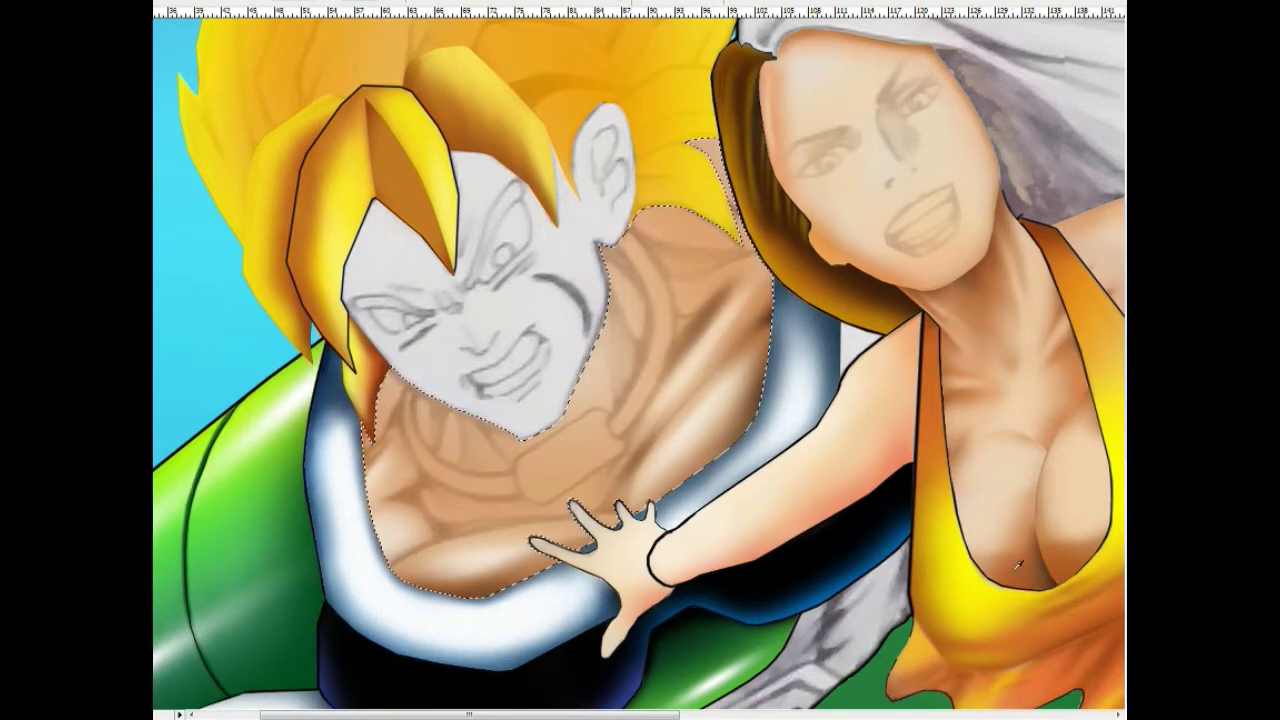
mouse_move(707, 285)
mouse_down()
mouse_move(674, 386)
mouse_move(697, 362)
mouse_up()
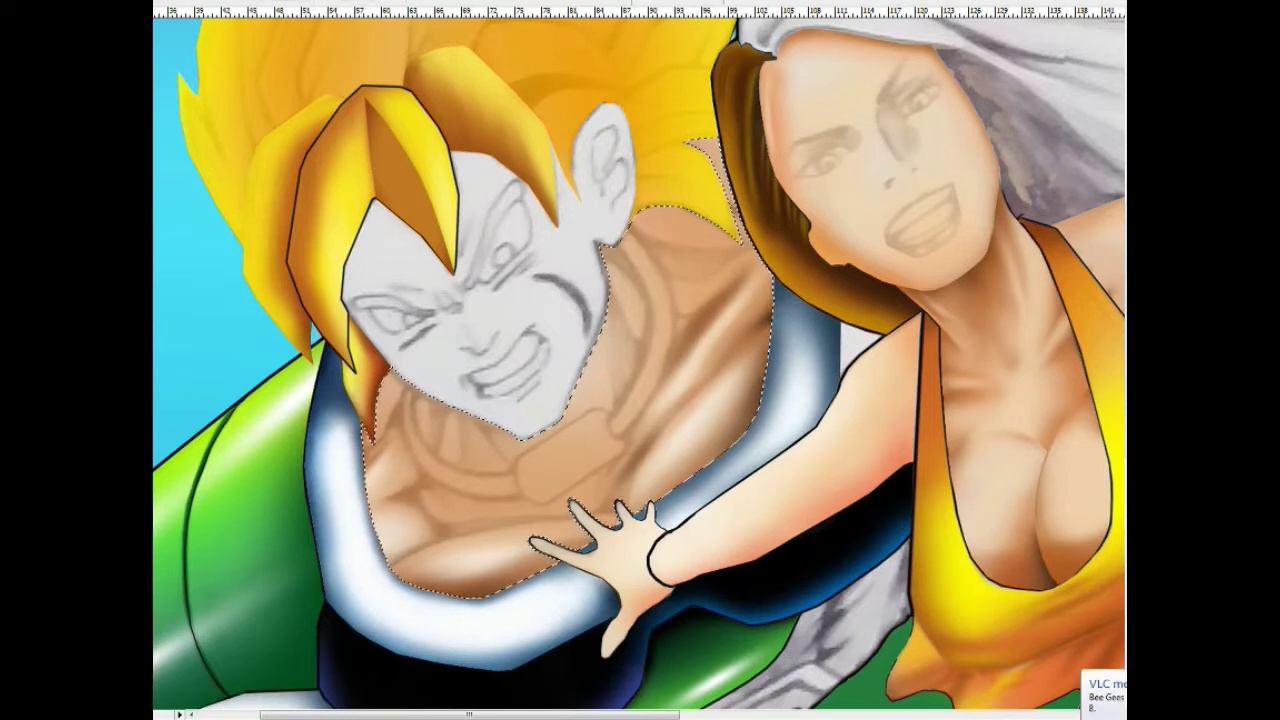
scroll(471, 523, down, 1)
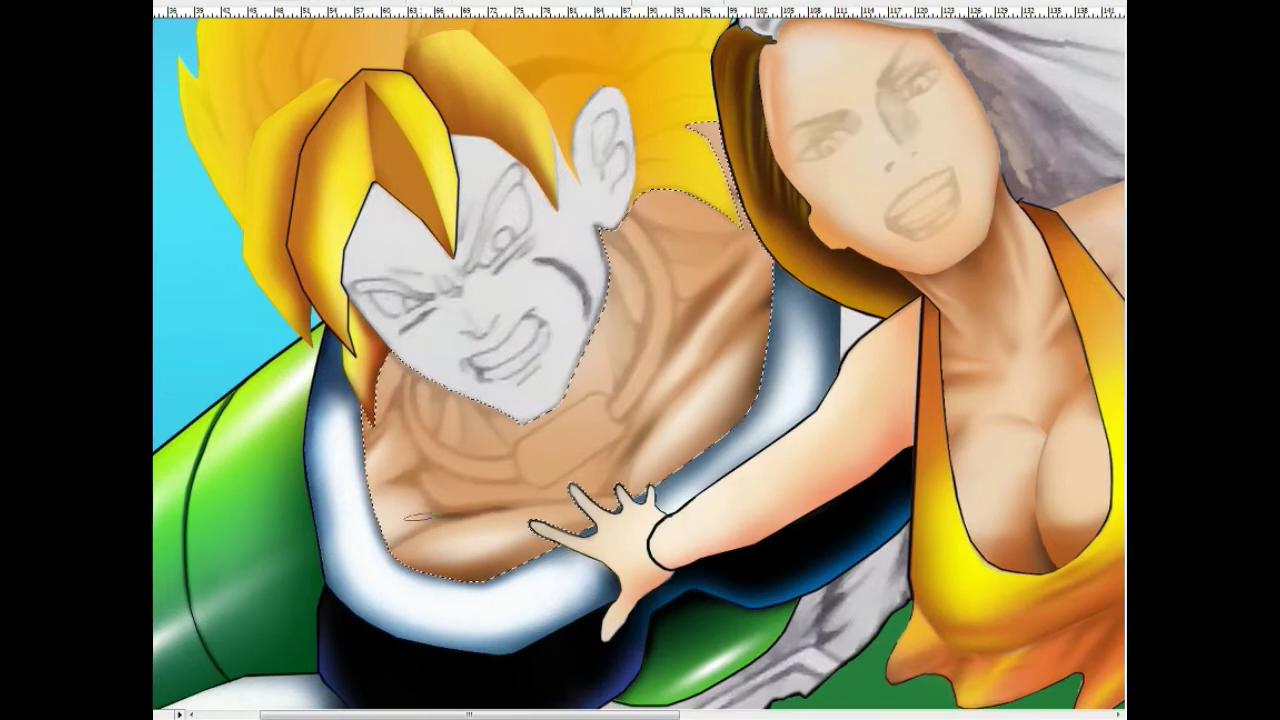
mouse_move(486, 494)
mouse_down()
mouse_move(413, 484)
mouse_move(405, 461)
mouse_up()
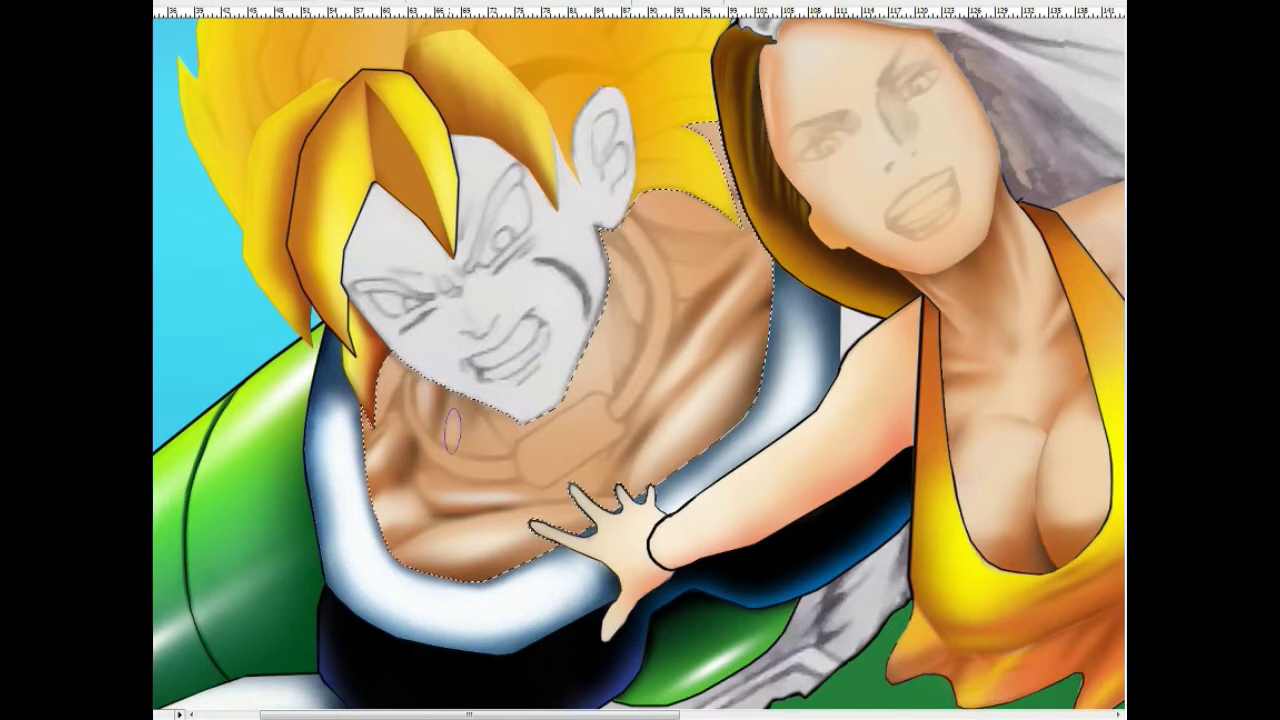
Step: Darken the neck edge, hairline shadow and chest, adding a small shadow under the chin
drag(381, 391, 374, 431)
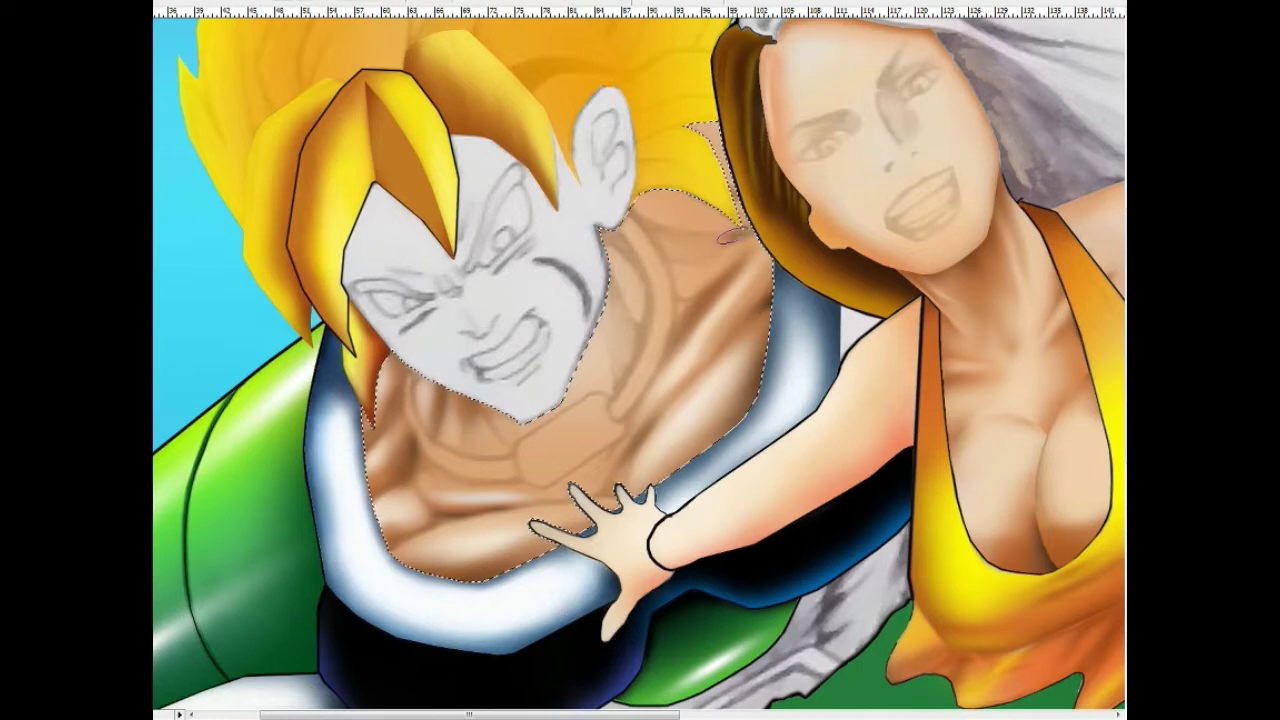
drag(728, 236, 692, 250)
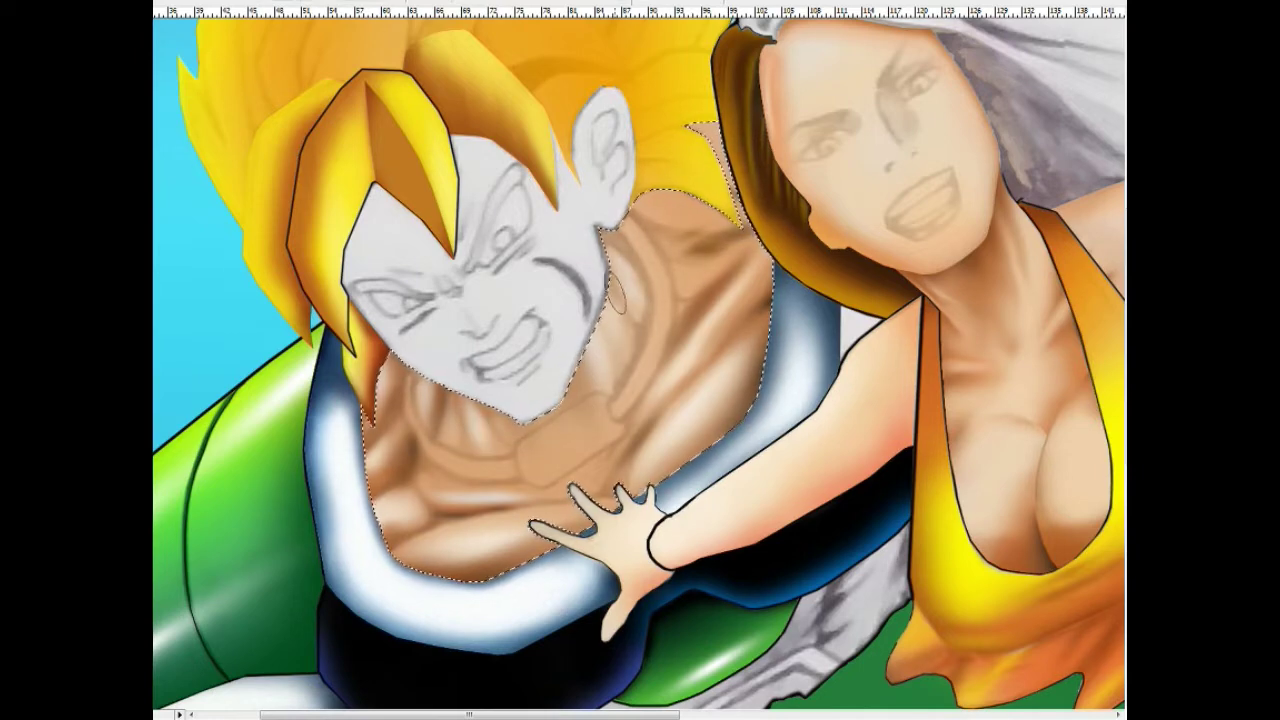
drag(617, 294, 612, 352)
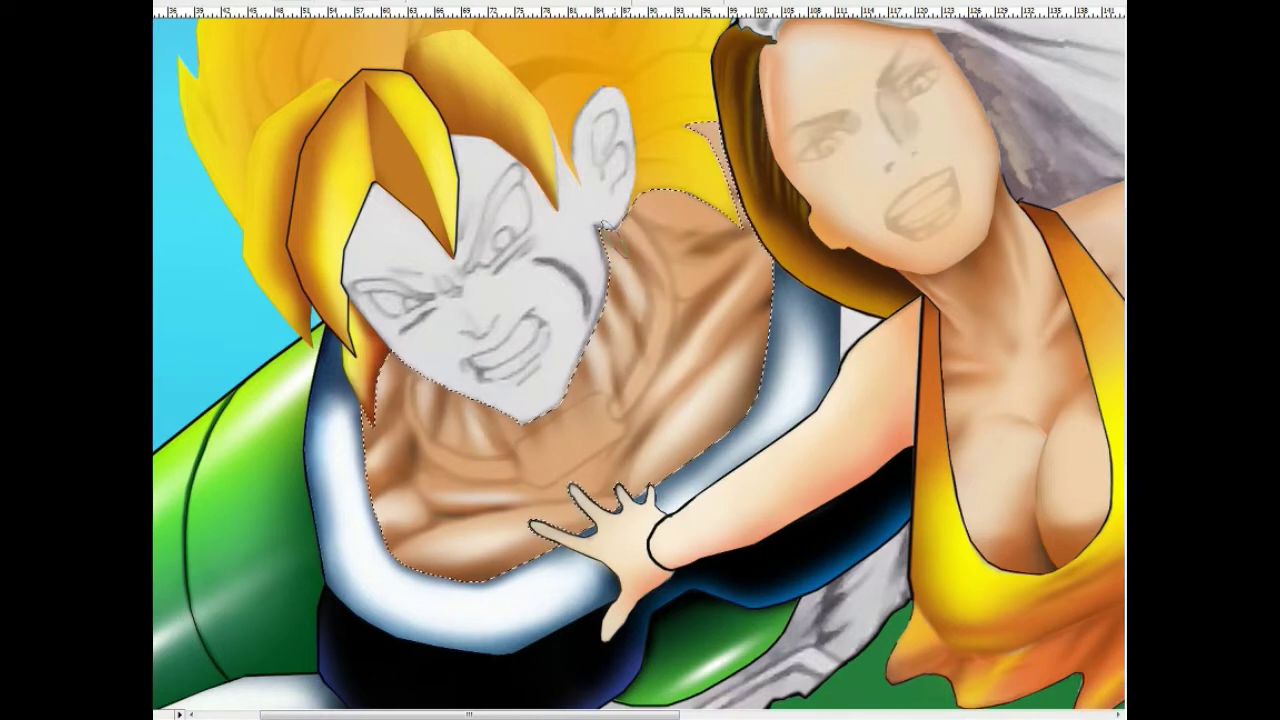
key(ctrl+z)
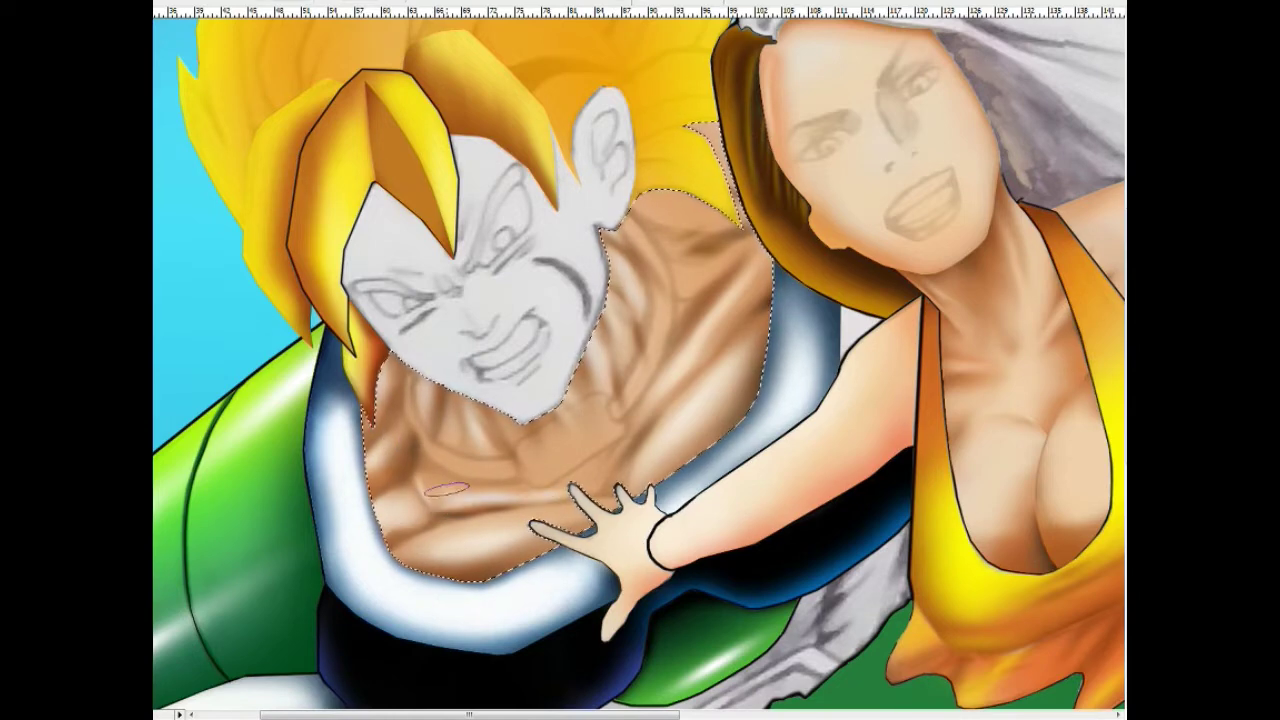
mouse_move(460, 490)
mouse_down()
mouse_move(590, 462)
mouse_move(585, 401)
mouse_up()
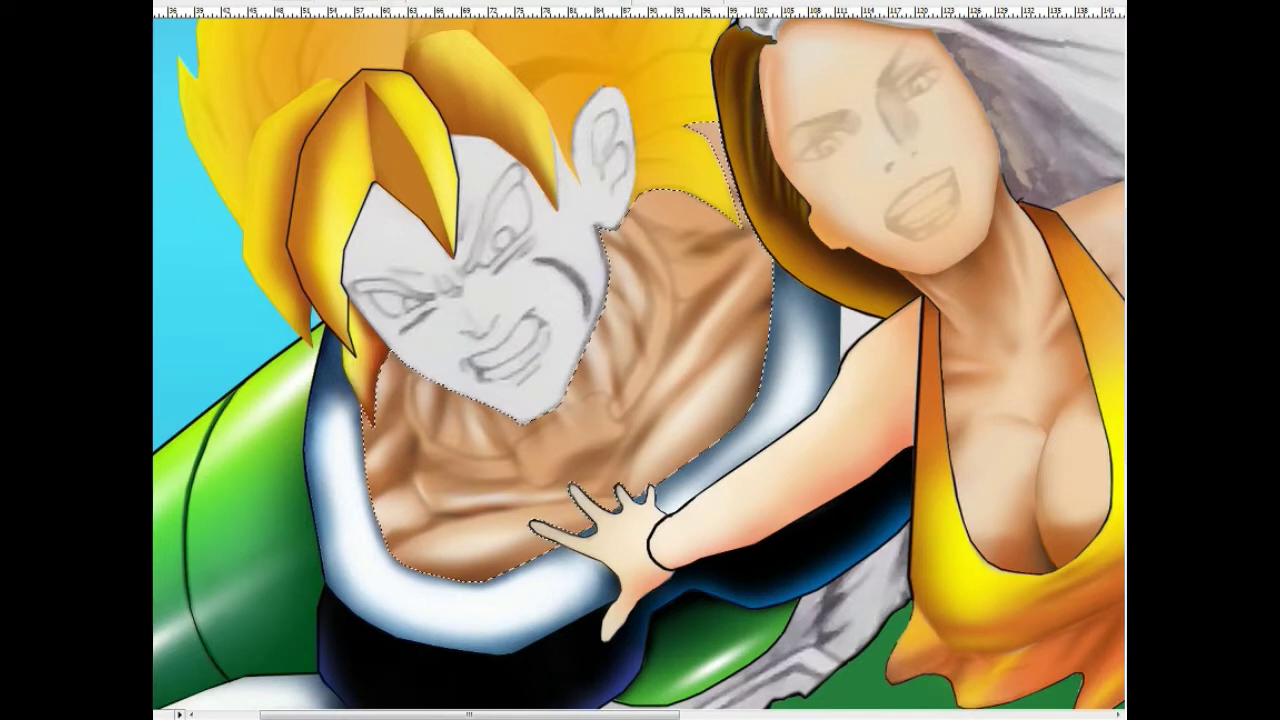
drag(458, 403, 517, 413)
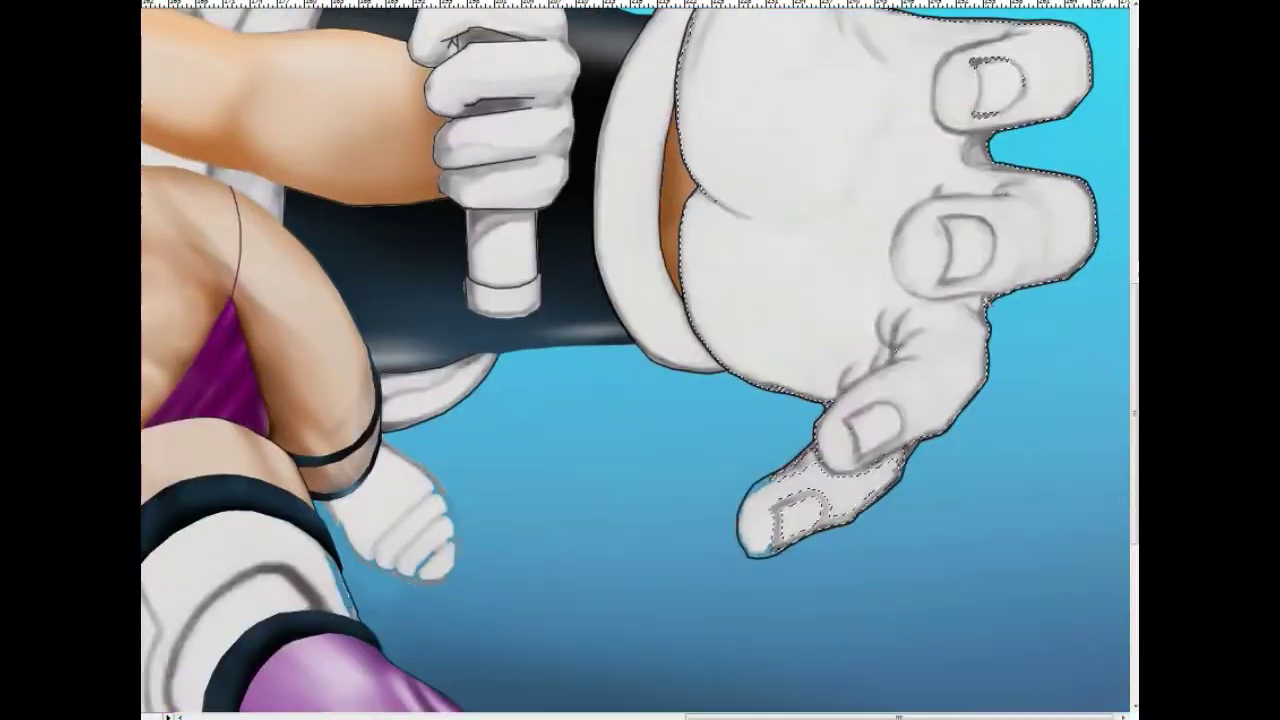
Step: Trim the nails from the hand selection, fill it with skin tone and highlight the thumb tip
shift+drag(820, 462, 772, 558)
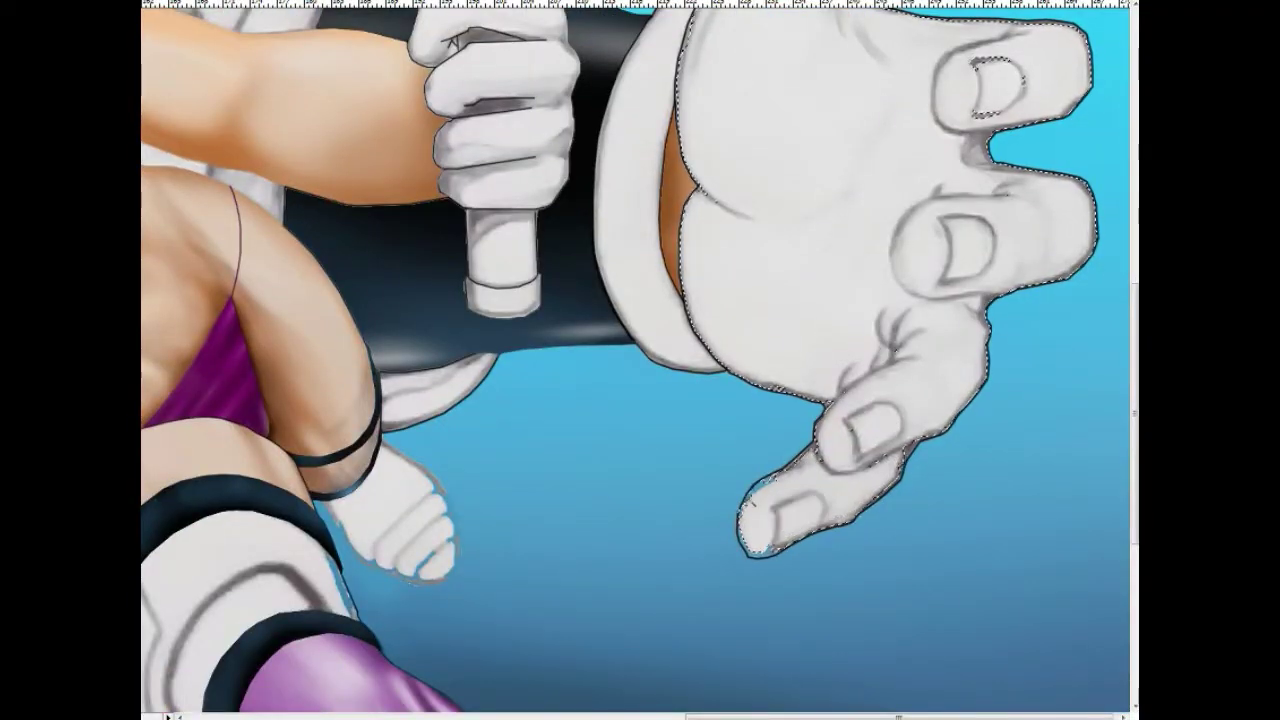
scroll(773, 560, up, 1)
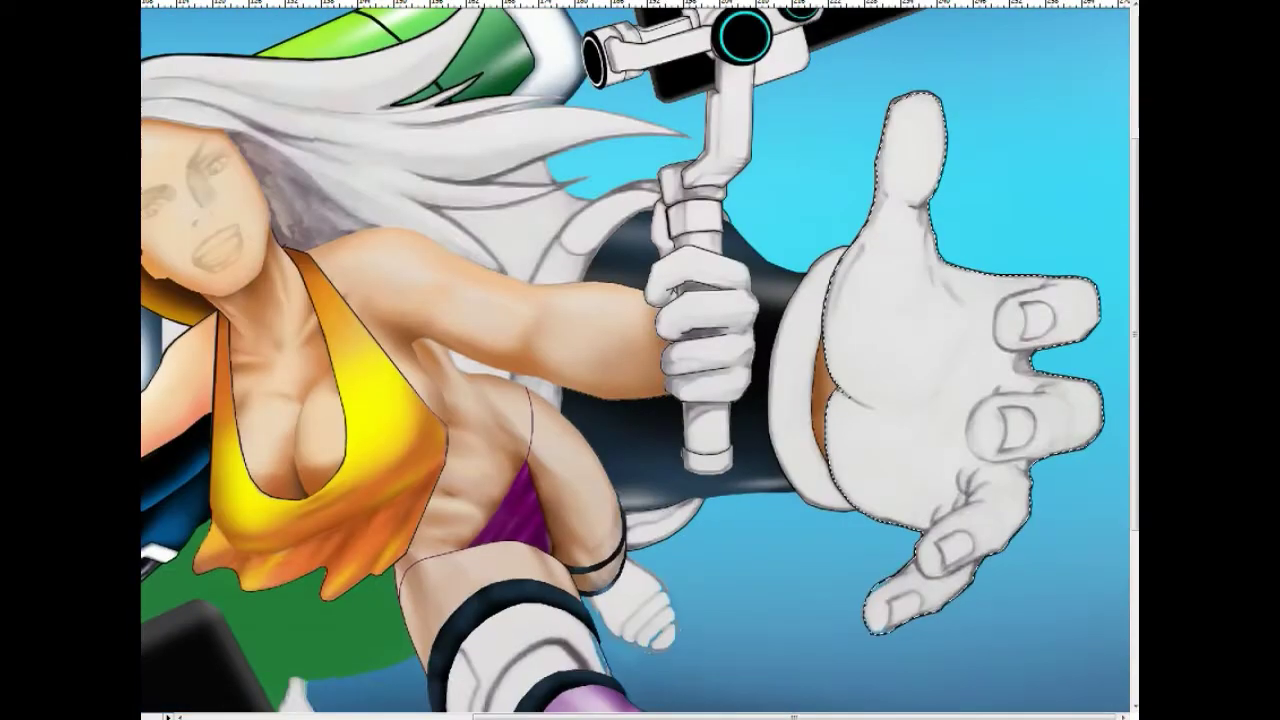
key(alt+BackSpace)
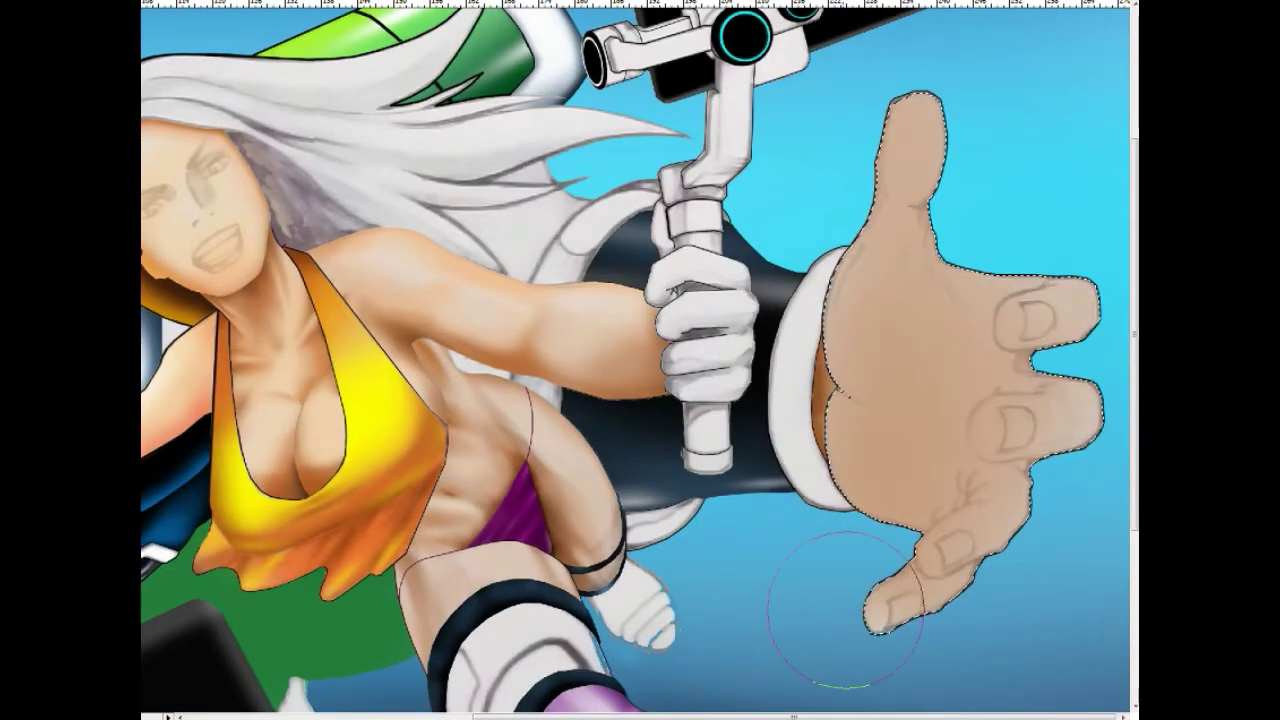
drag(932, 176, 910, 200)
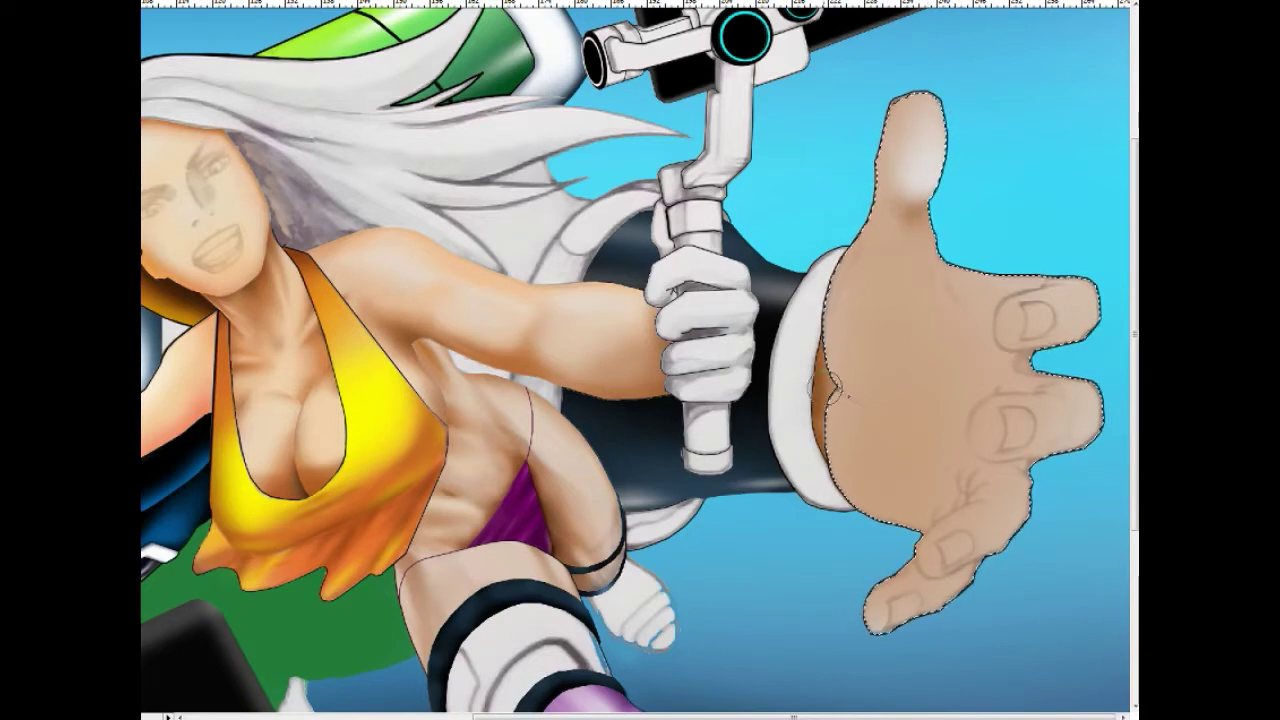
Step: Zoom into the hand and shade the thumb crease and fingertip with darker skin tones
click(858, 401)
click(703, 380)
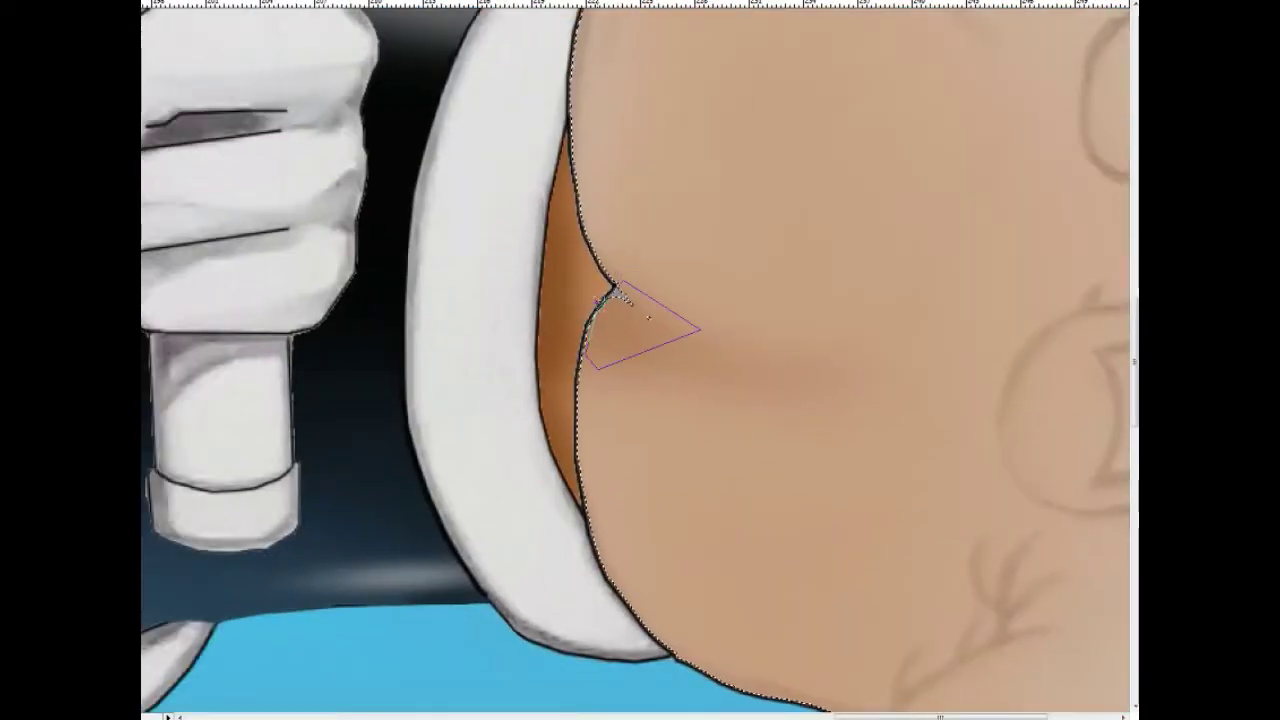
mouse_move(600, 235)
mouse_down()
mouse_move(770, 380)
mouse_move(650, 285)
mouse_up()
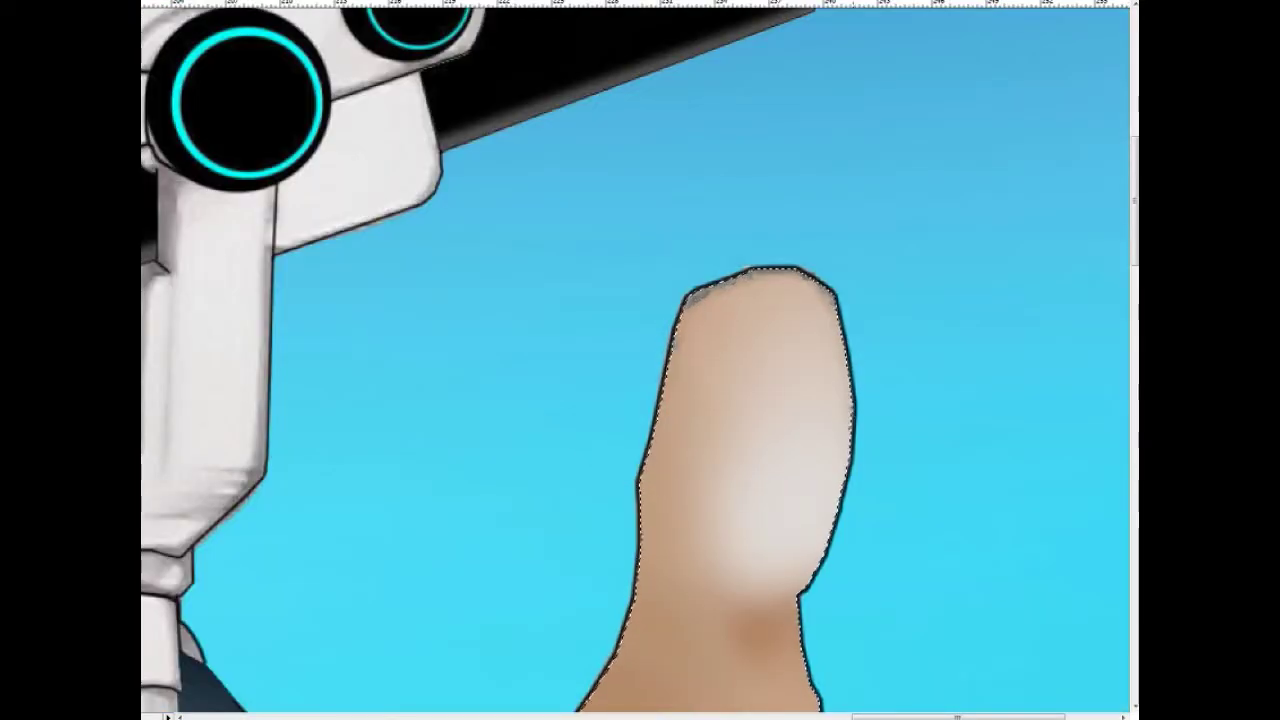
drag(730, 330, 785, 478)
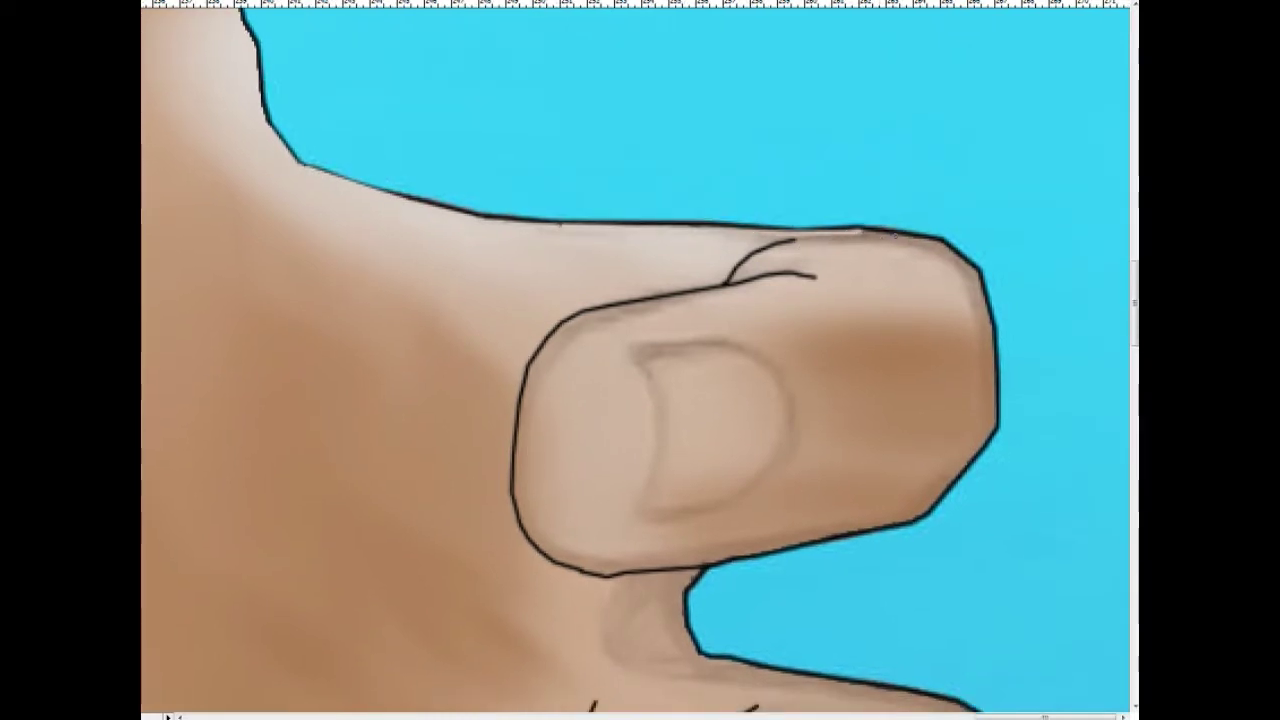
Step: Lasso the thumb tip, darken its bottom and right edges, and paint brown over the old nail
drag(988, 326, 996, 428)
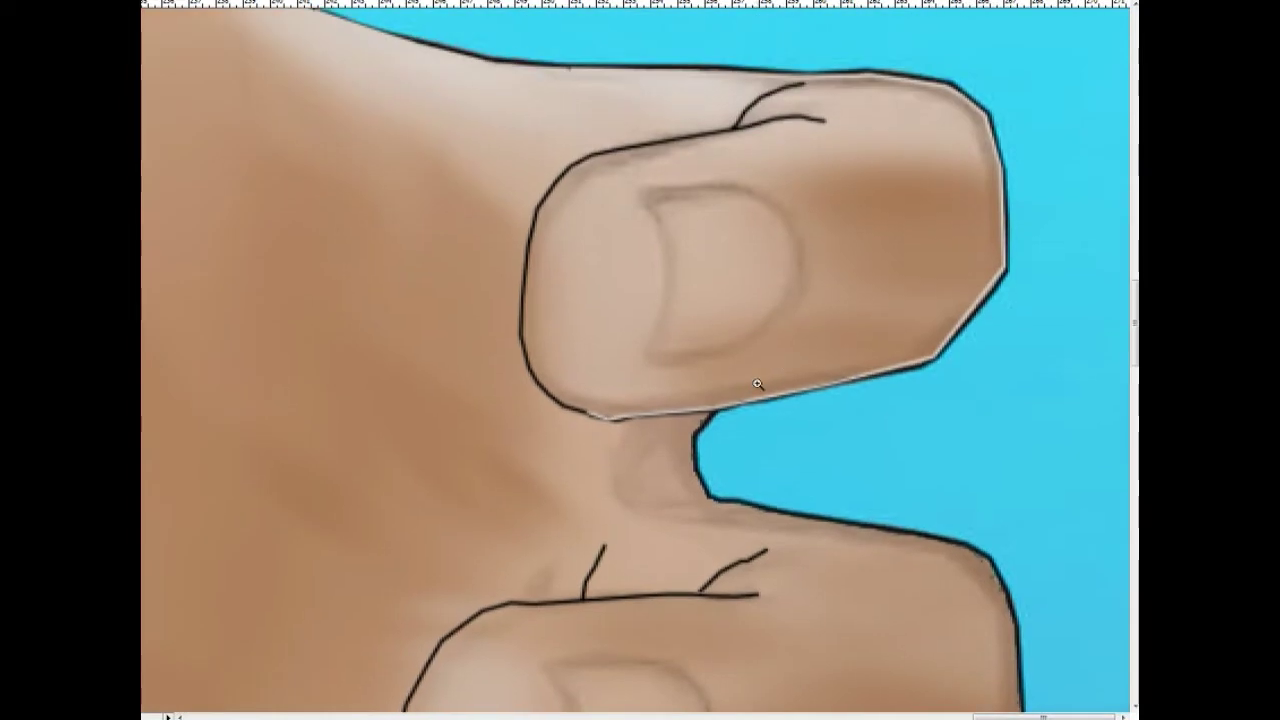
click(629, 249)
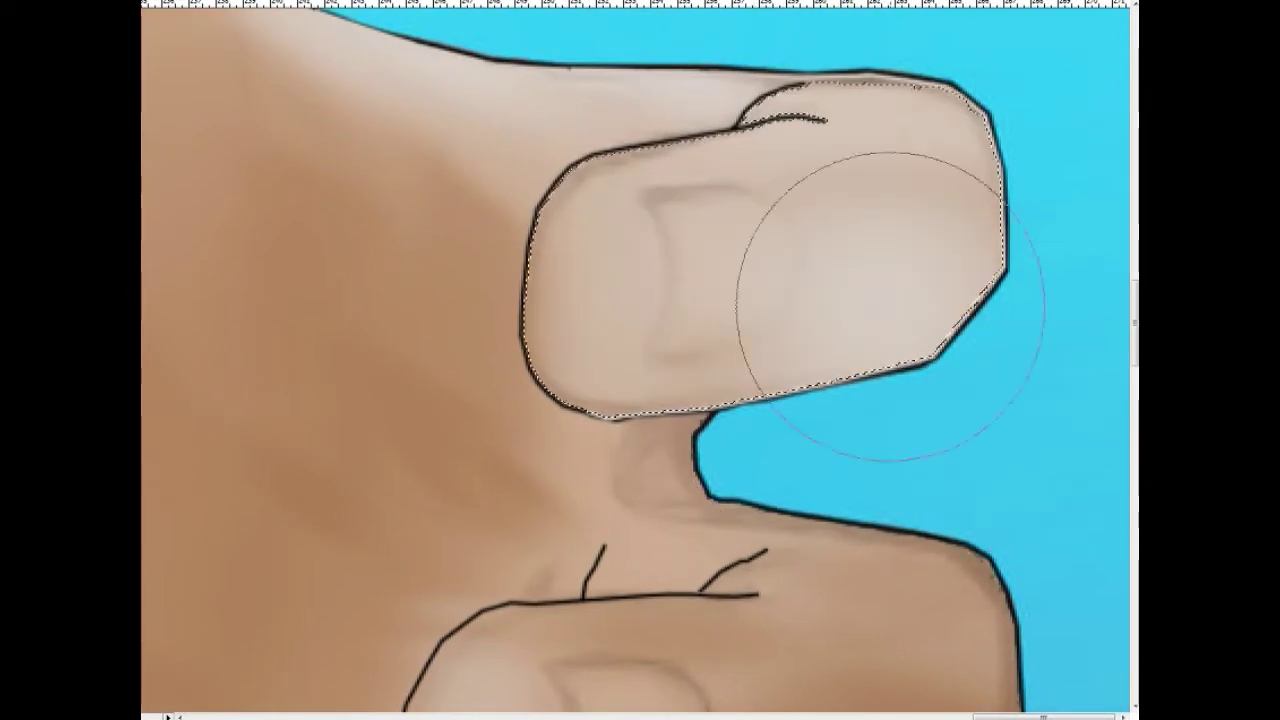
mouse_move(621, 420)
mouse_down()
mouse_move(991, 263)
mouse_move(986, 334)
mouse_move(766, 434)
mouse_move(615, 411)
mouse_up()
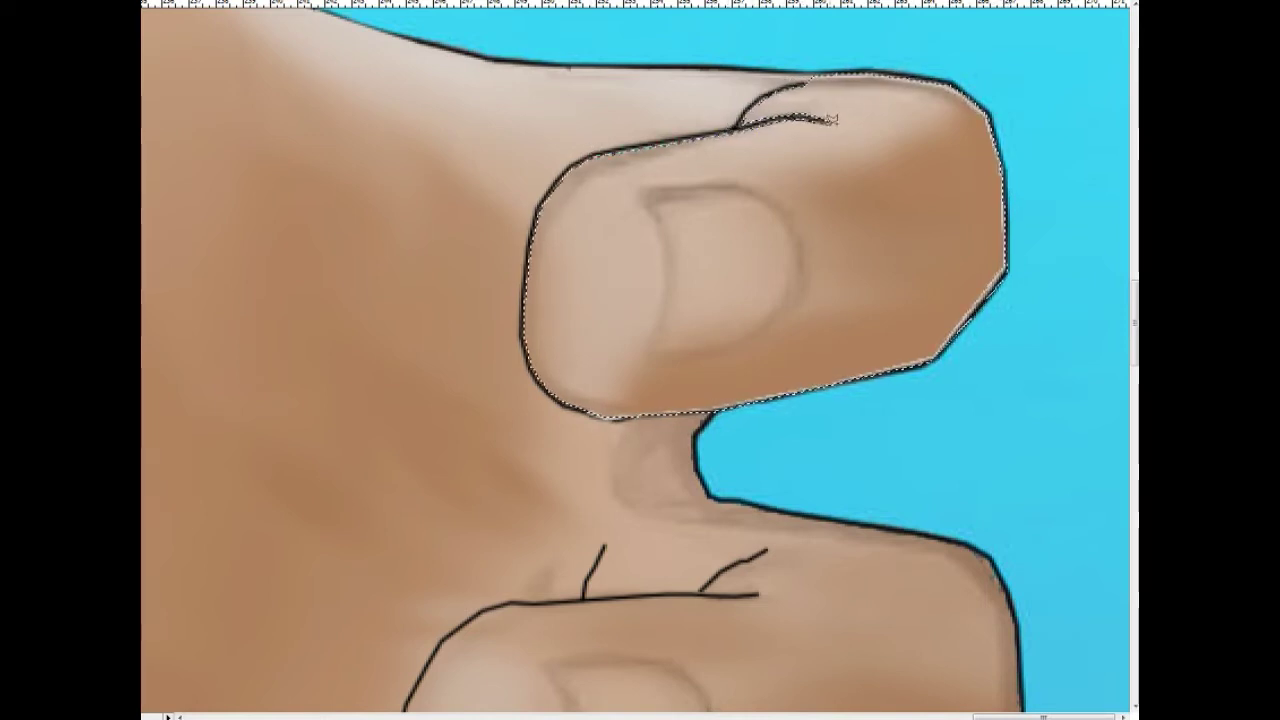
drag(506, 257, 909, 166)
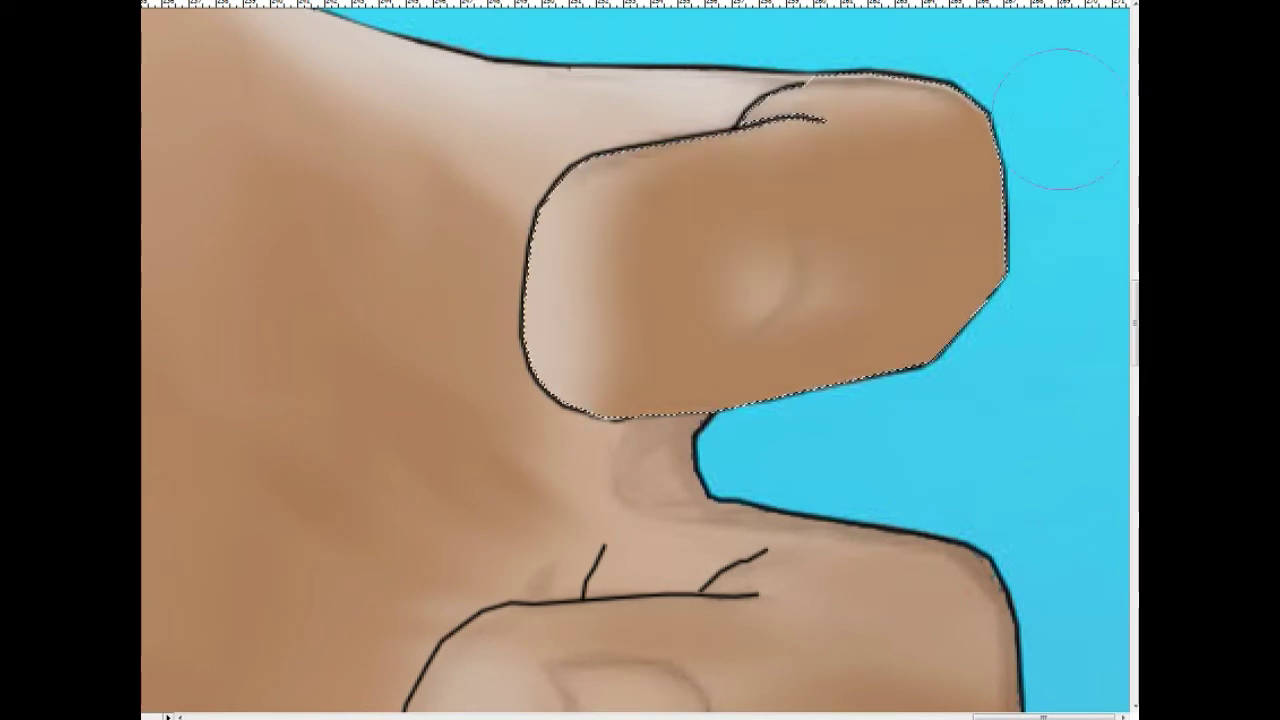
Step: Lighten the thumb's right side, deepen its lower and right-edge shadows, then deselect
mouse_move(1063, 118)
mouse_down()
mouse_move(929, 329)
mouse_move(950, 110)
mouse_up()
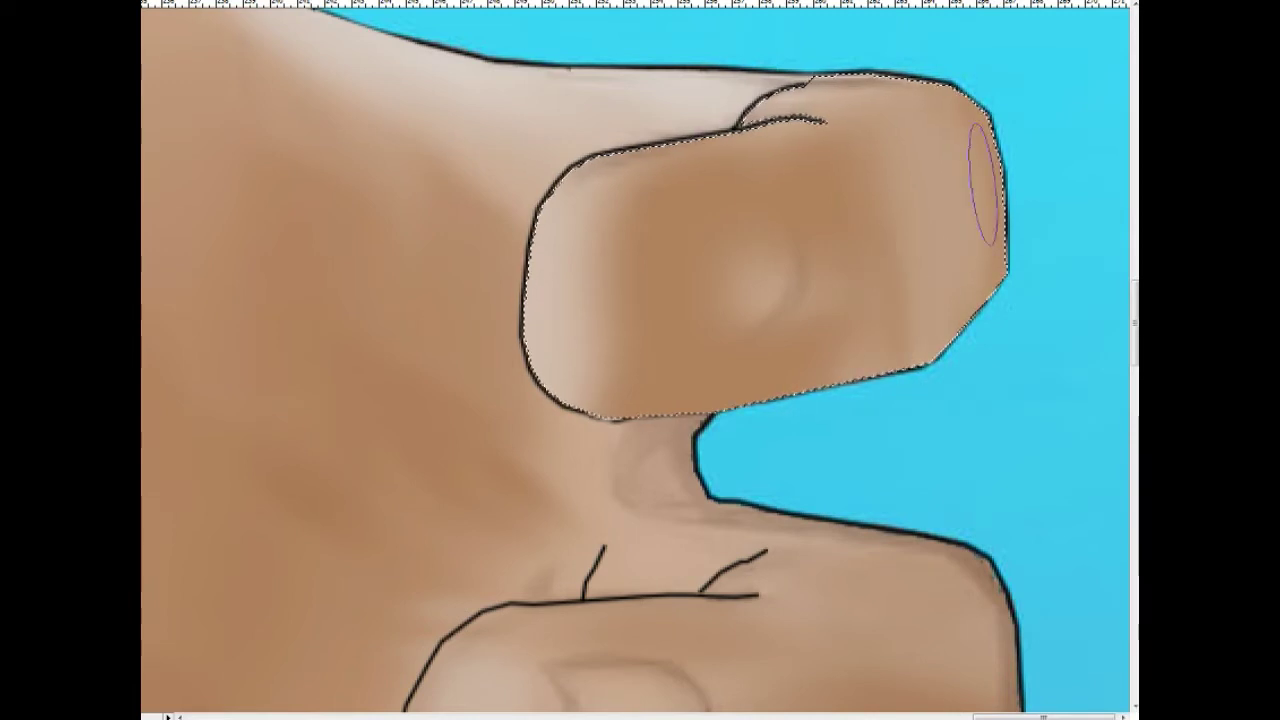
drag(984, 185, 981, 380)
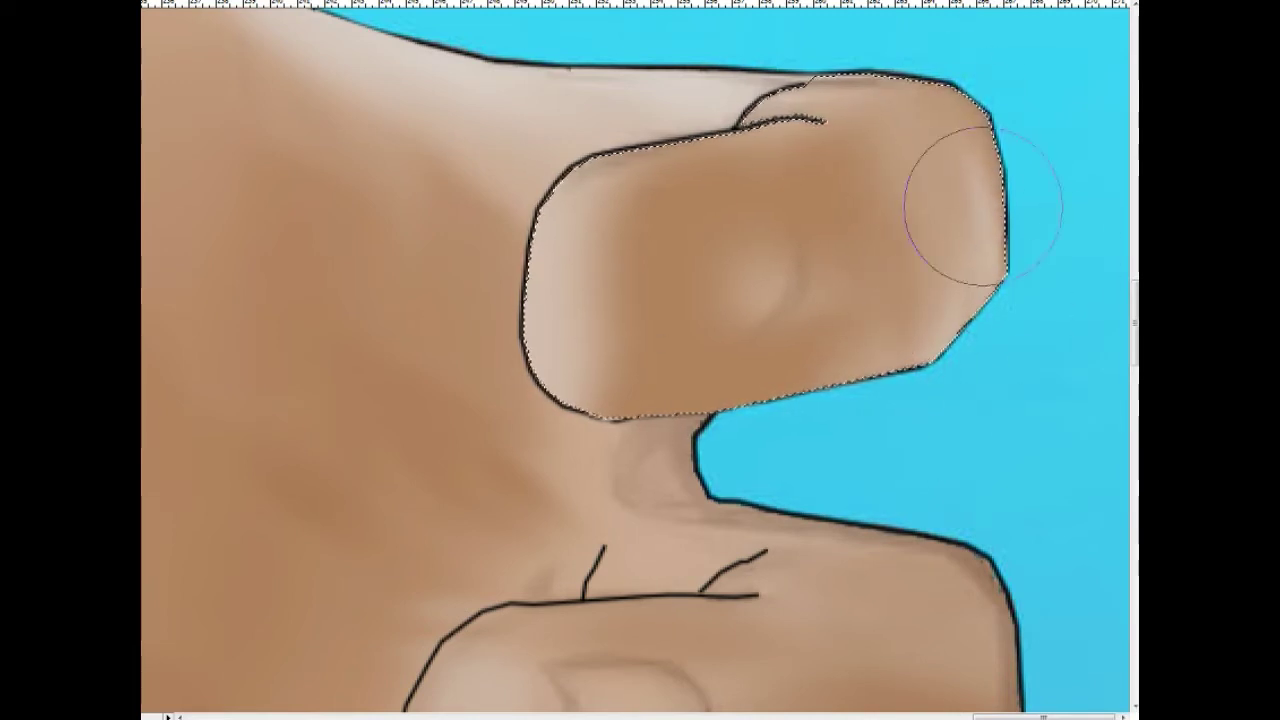
drag(700, 410, 845, 430)
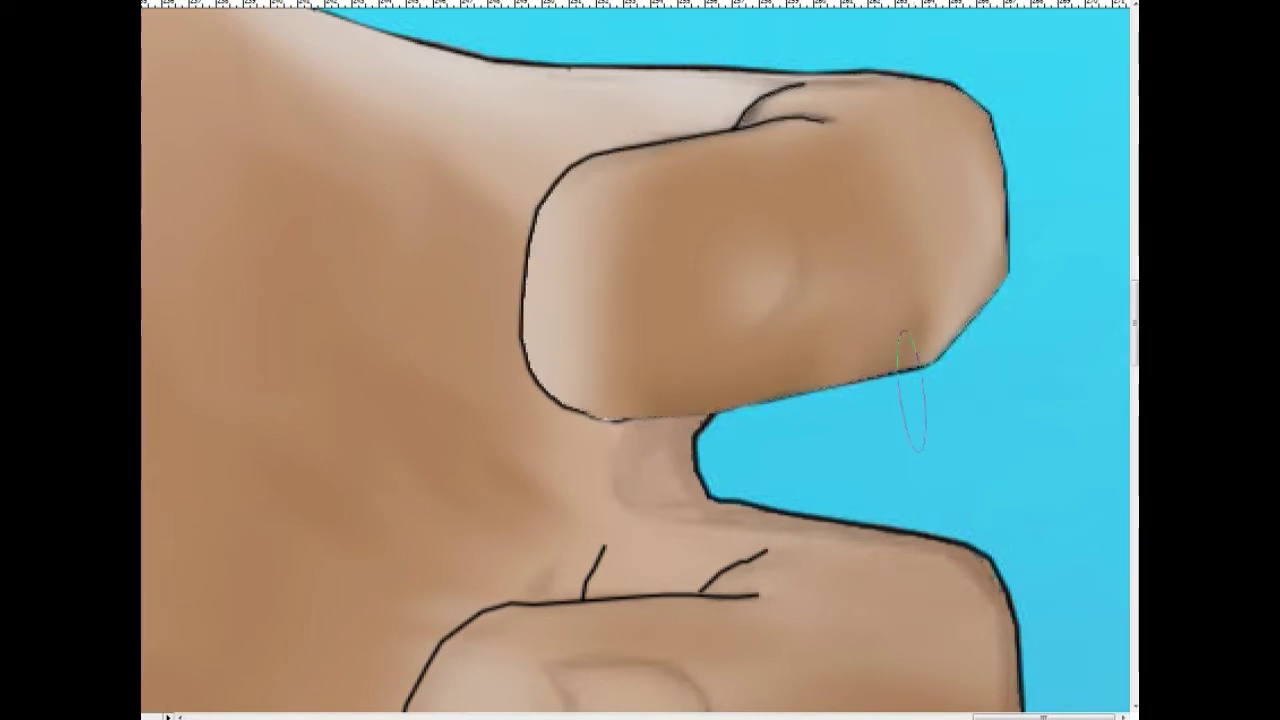
drag(908, 345, 906, 245)
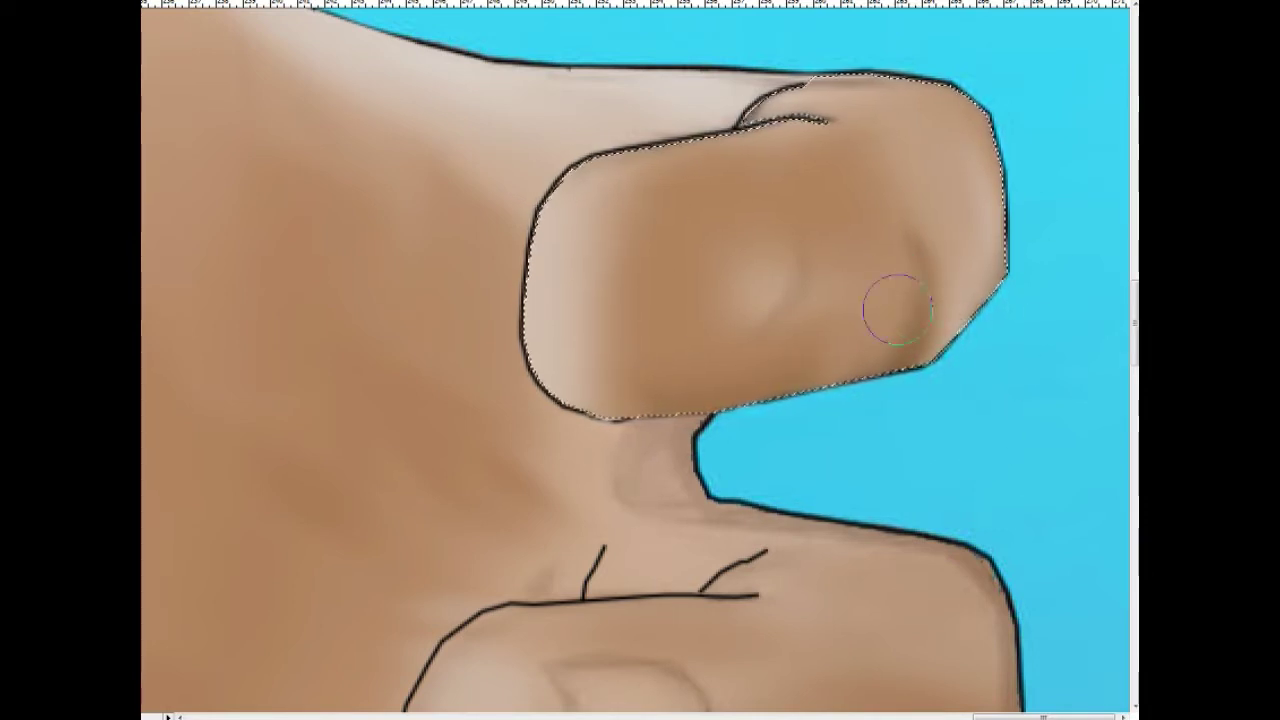
key(ctrl+d)
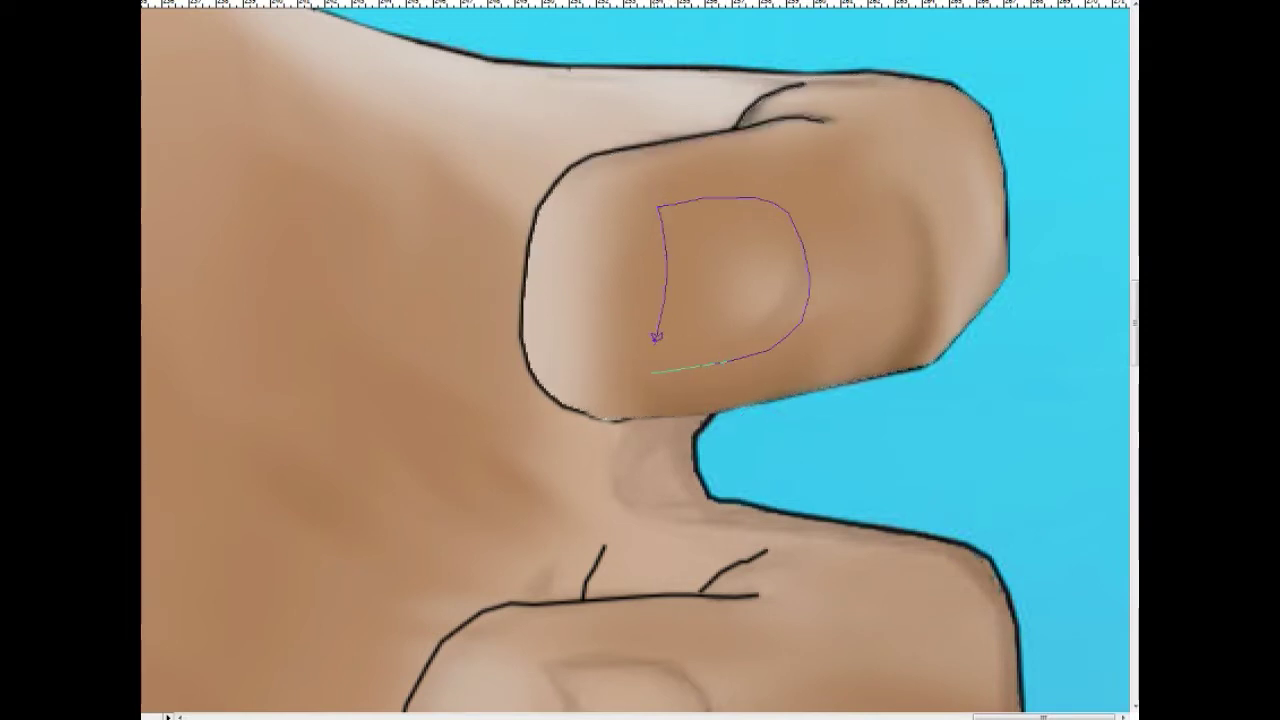
Step: Outline a D-shaped thumbnail and paint it pale pinkish-white
drag(655, 389, 663, 417)
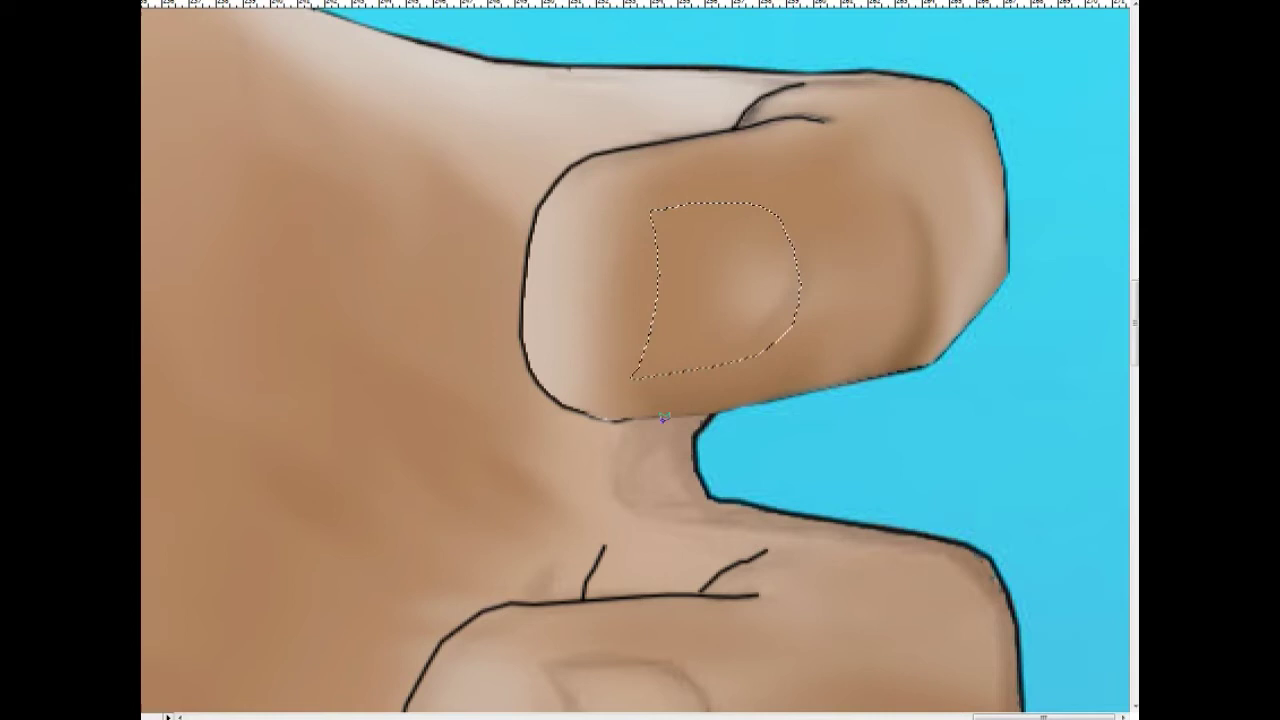
right_click(721, 494)
key(Escape)
mouse_move(720, 240)
mouse_down()
mouse_move(680, 334)
mouse_move(740, 270)
mouse_up()
drag(775, 318, 709, 286)
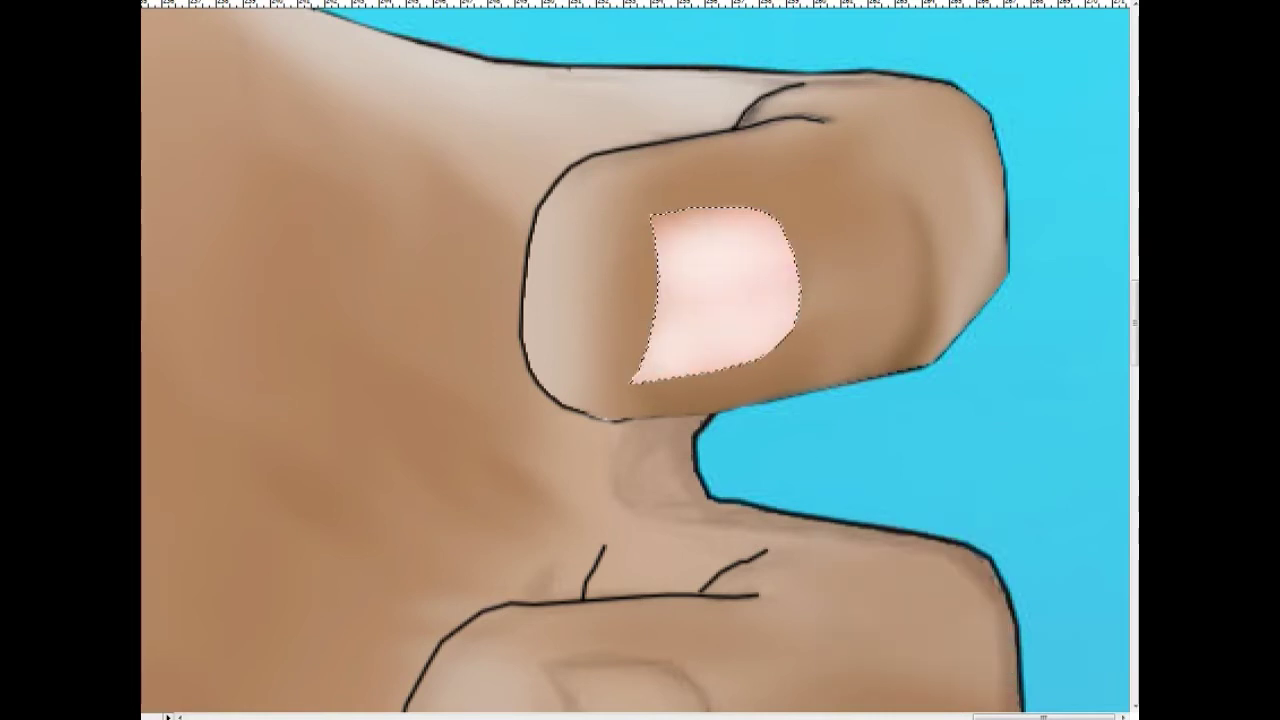
mouse_move(508, 337)
mouse_down()
mouse_move(860, 189)
mouse_move(725, 215)
mouse_up()
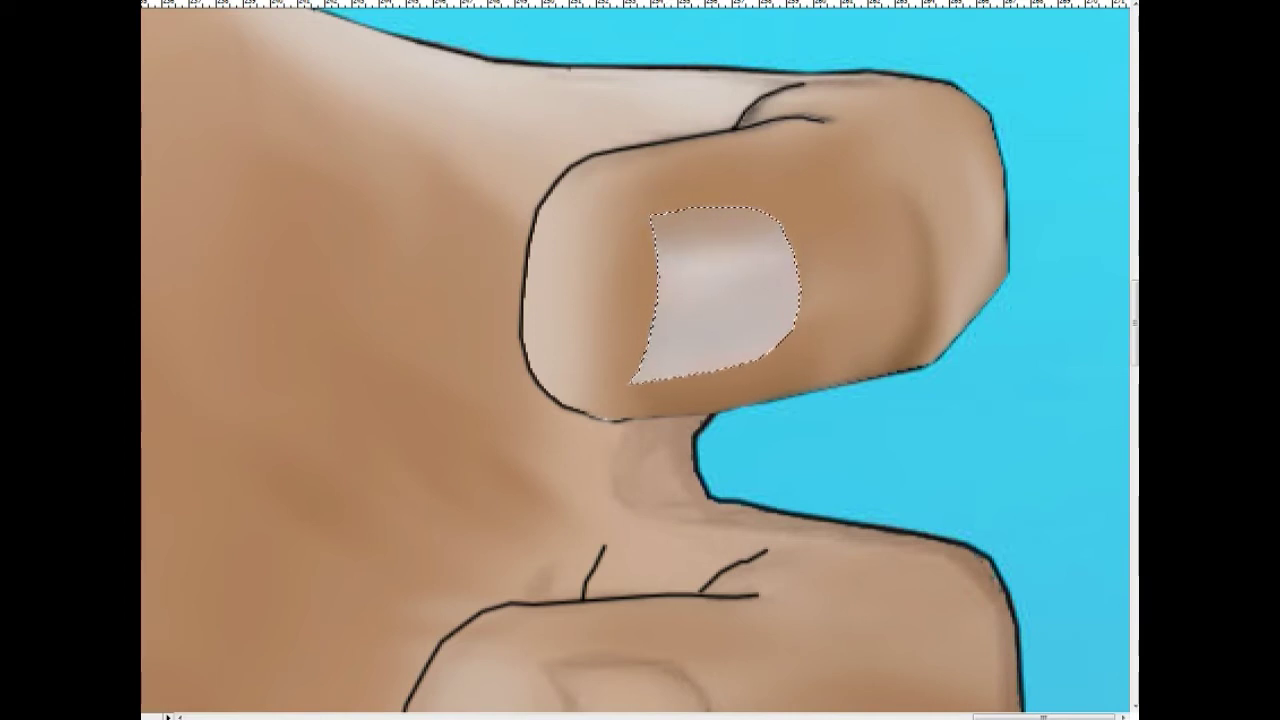
Step: Darken the nail's top band and lower edge, clear the selection, and zoom out
drag(808, 220, 660, 228)
drag(594, 322, 698, 360)
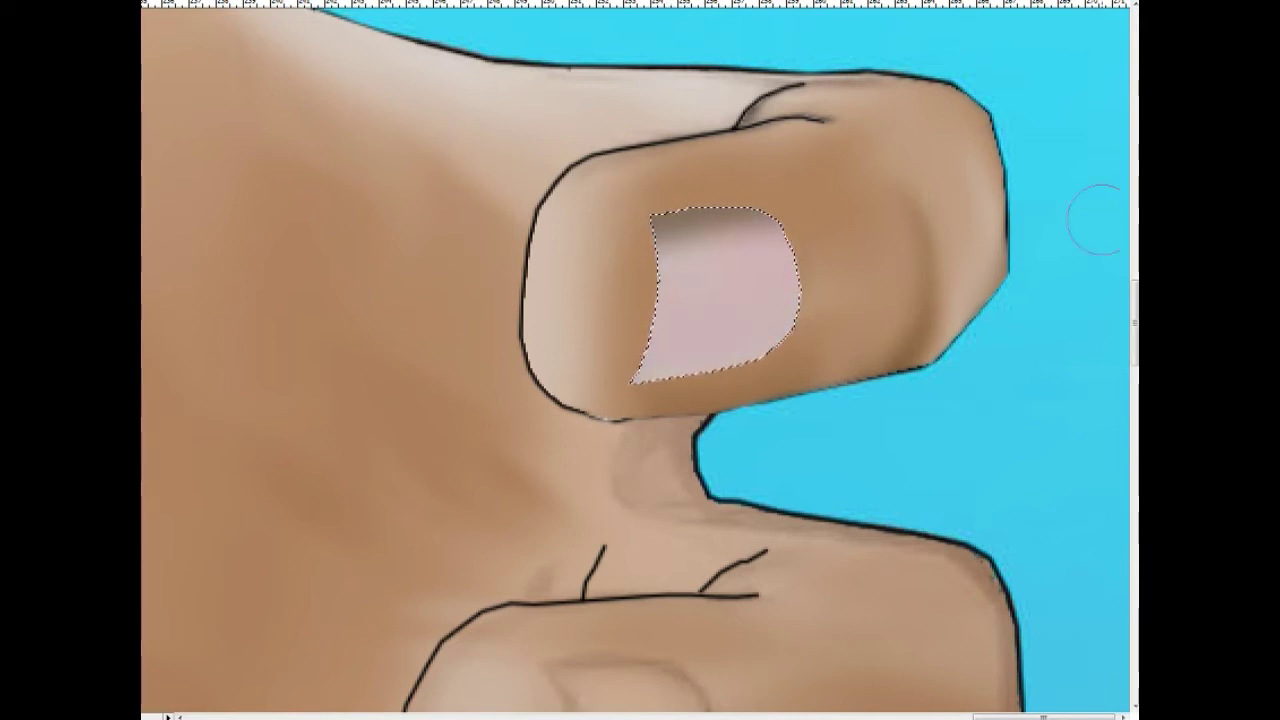
drag(814, 343, 786, 375)
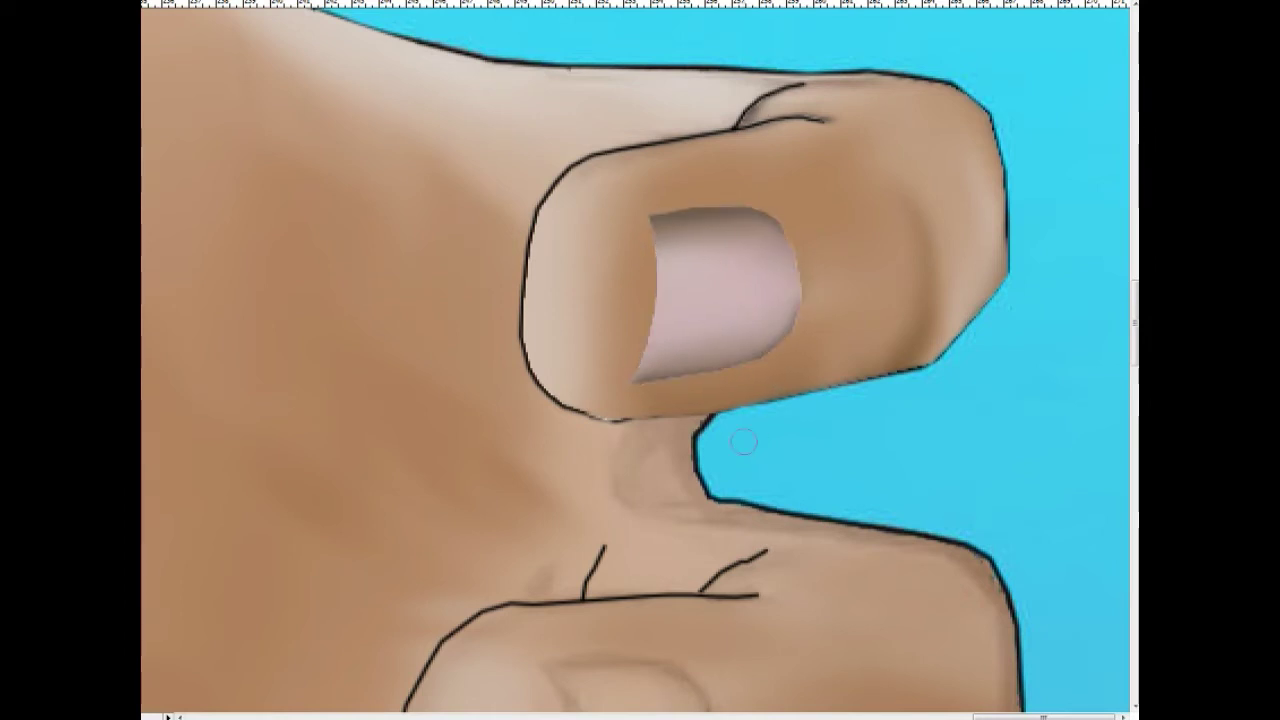
key(ctrl+h)
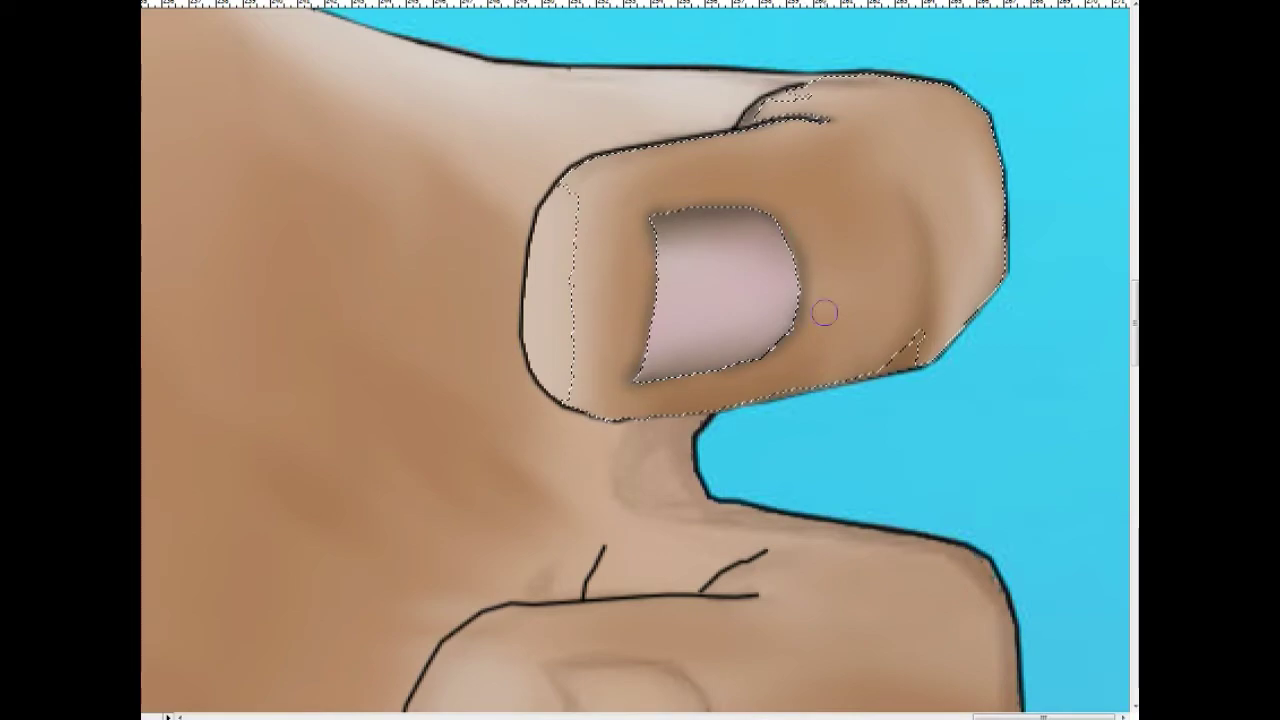
key(ctrl+h)
alt+click(859, 434)
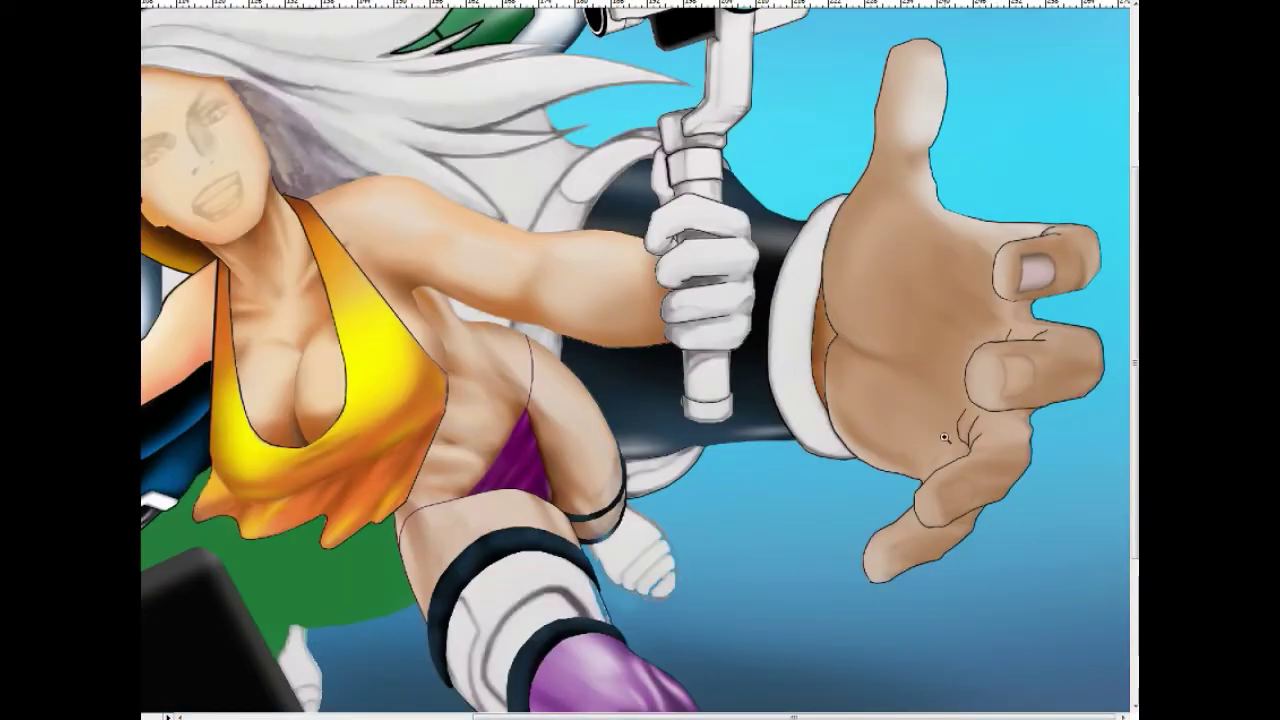
Step: Polygon-lasso the web between thumb and finger and paint it a lighter skin tone
click(1028, 359)
key(ctrl+h)
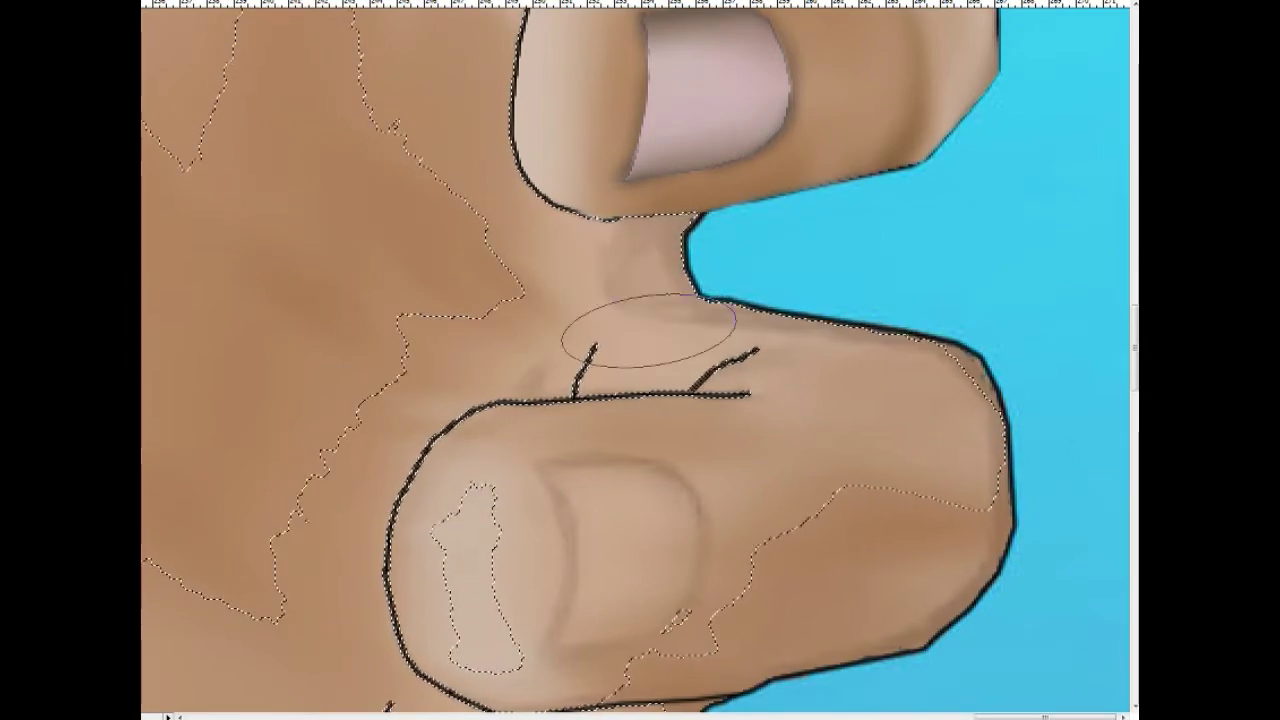
drag(640, 255, 703, 290)
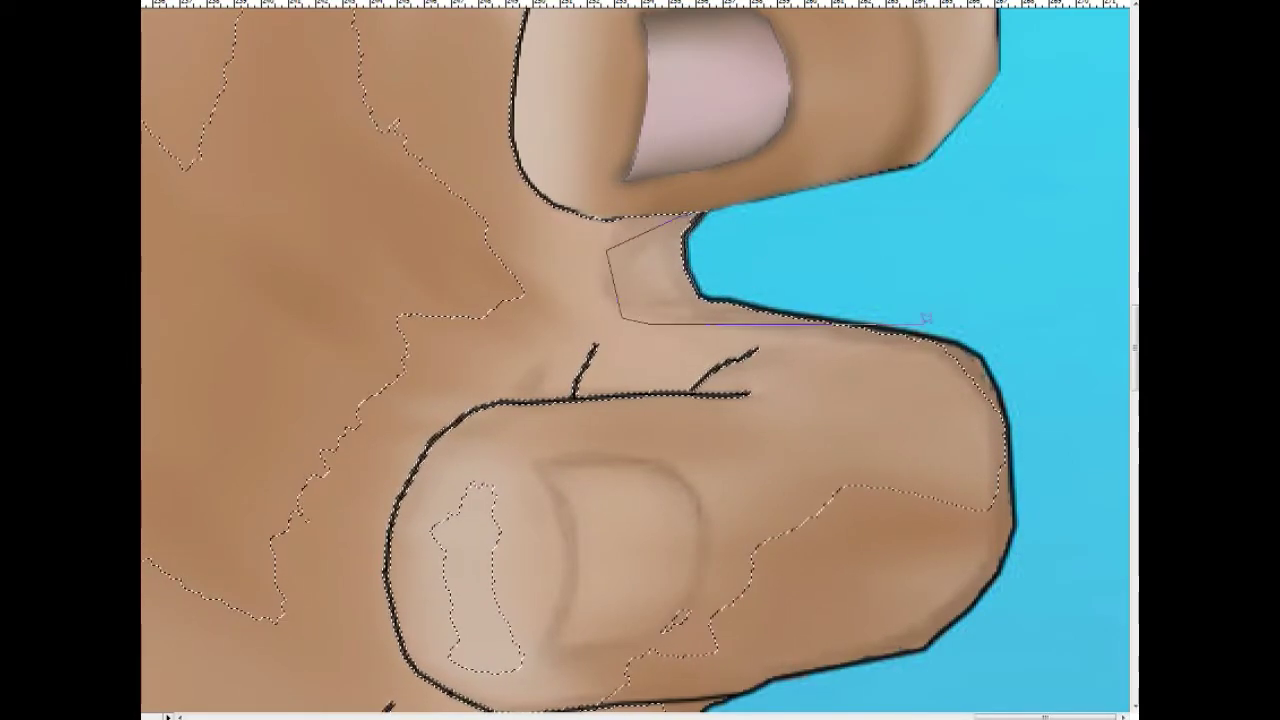
click(897, 350)
double_click(925, 347)
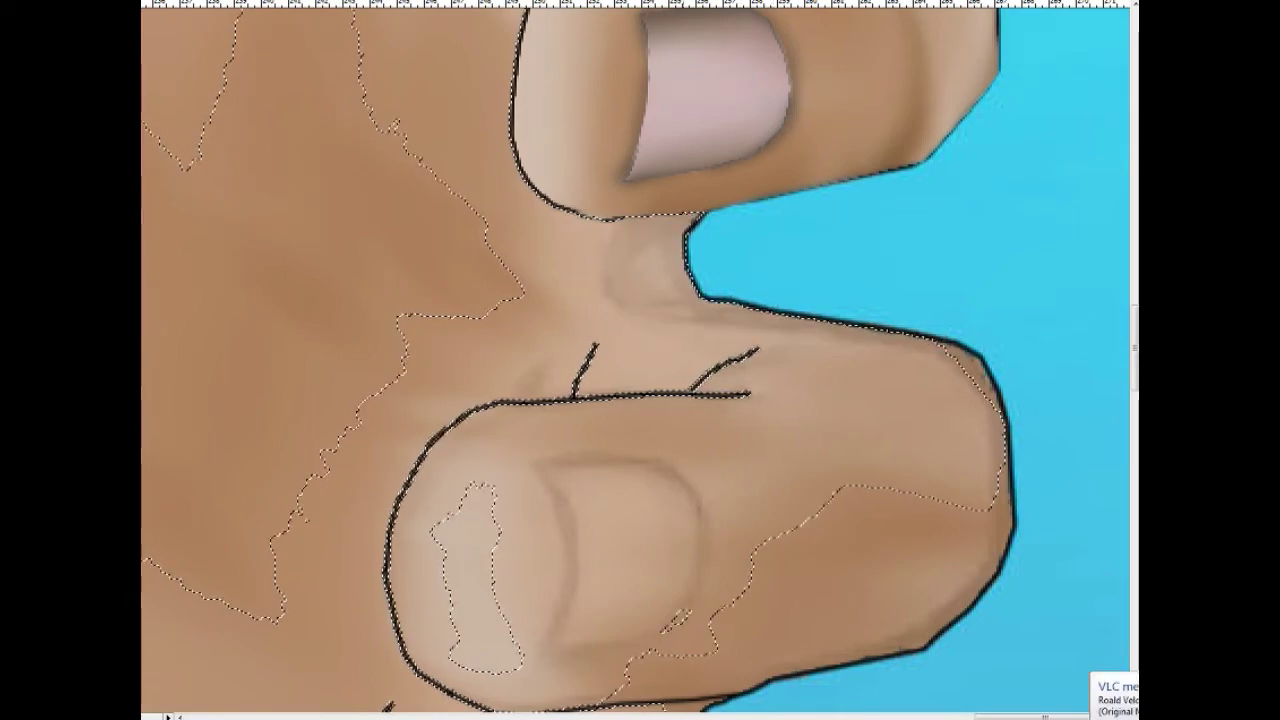
key(b)
drag(586, 257, 843, 300)
key(ctrl+d)
Step: Restore the finger selection, then outline a new selection around the lower finger's top
key(ctrl+shift+d)
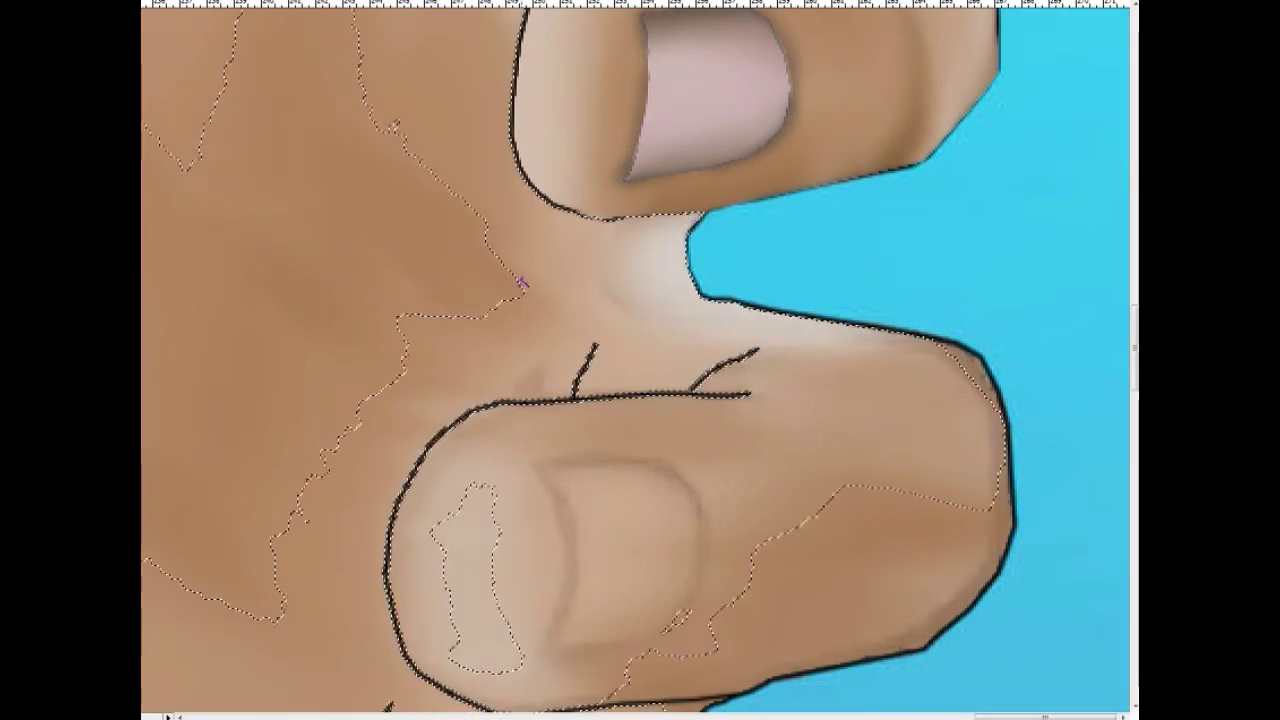
scroll(469, 486, up, 4)
scroll(580, 520, down, 3)
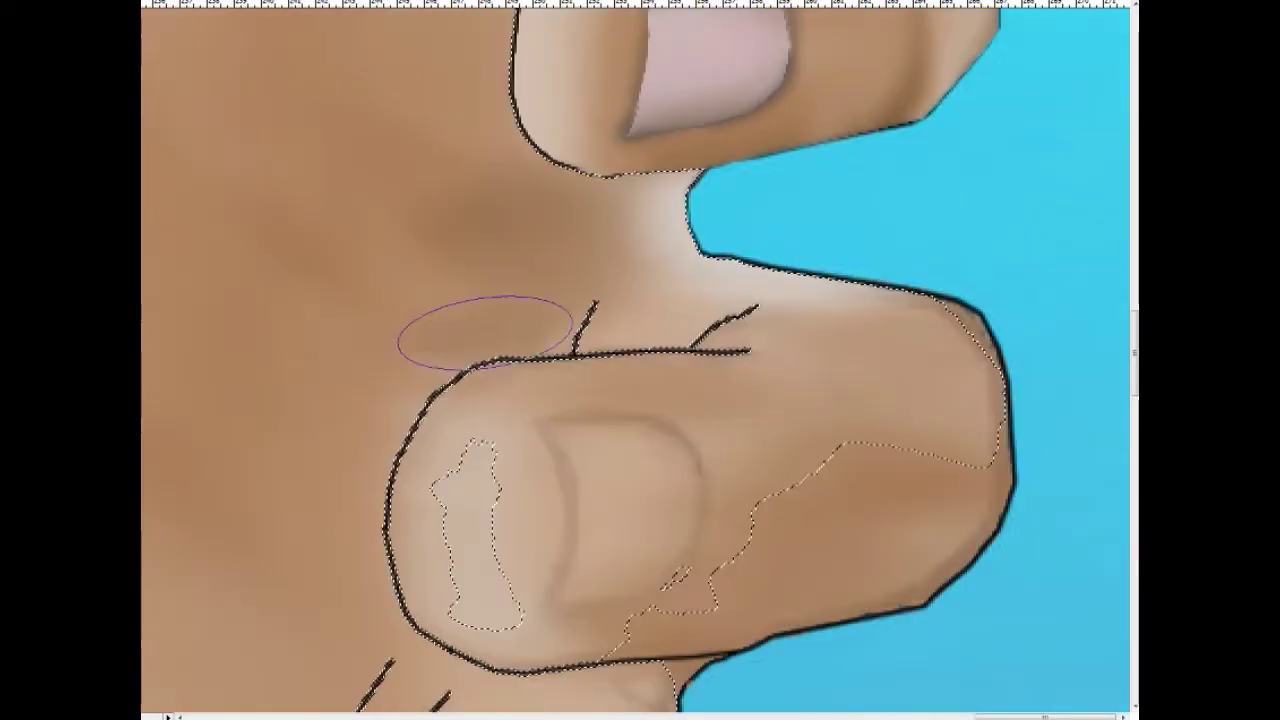
scroll(457, 334, down, 2)
scroll(277, 286, down, 1)
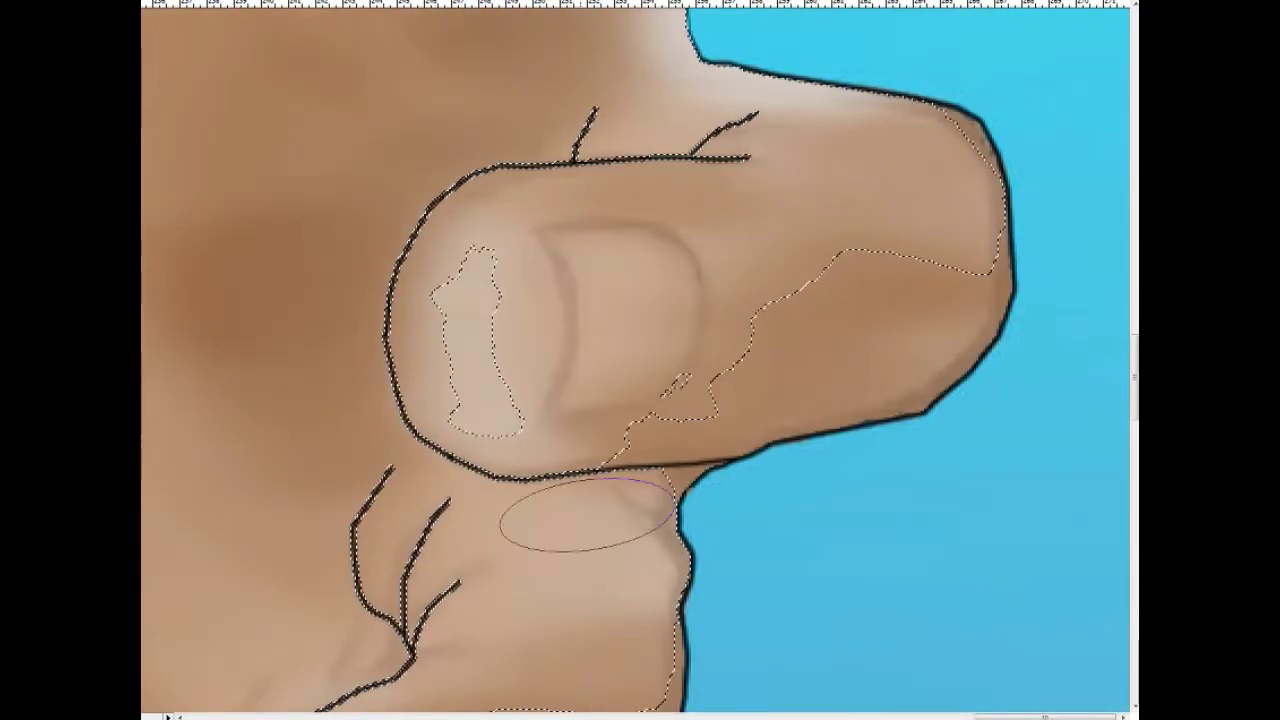
key(ctrl+d)
click(486, 398)
scroll(486, 398, up, 2)
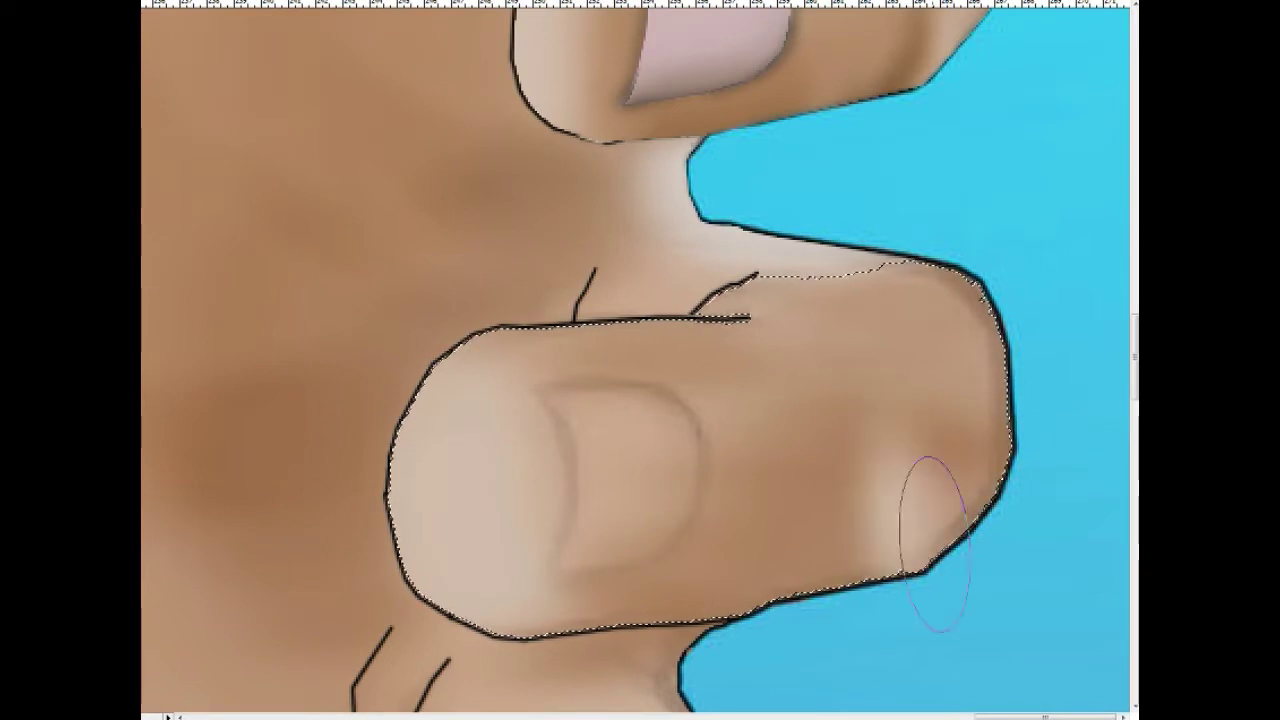
scroll(900, 450, down, 1)
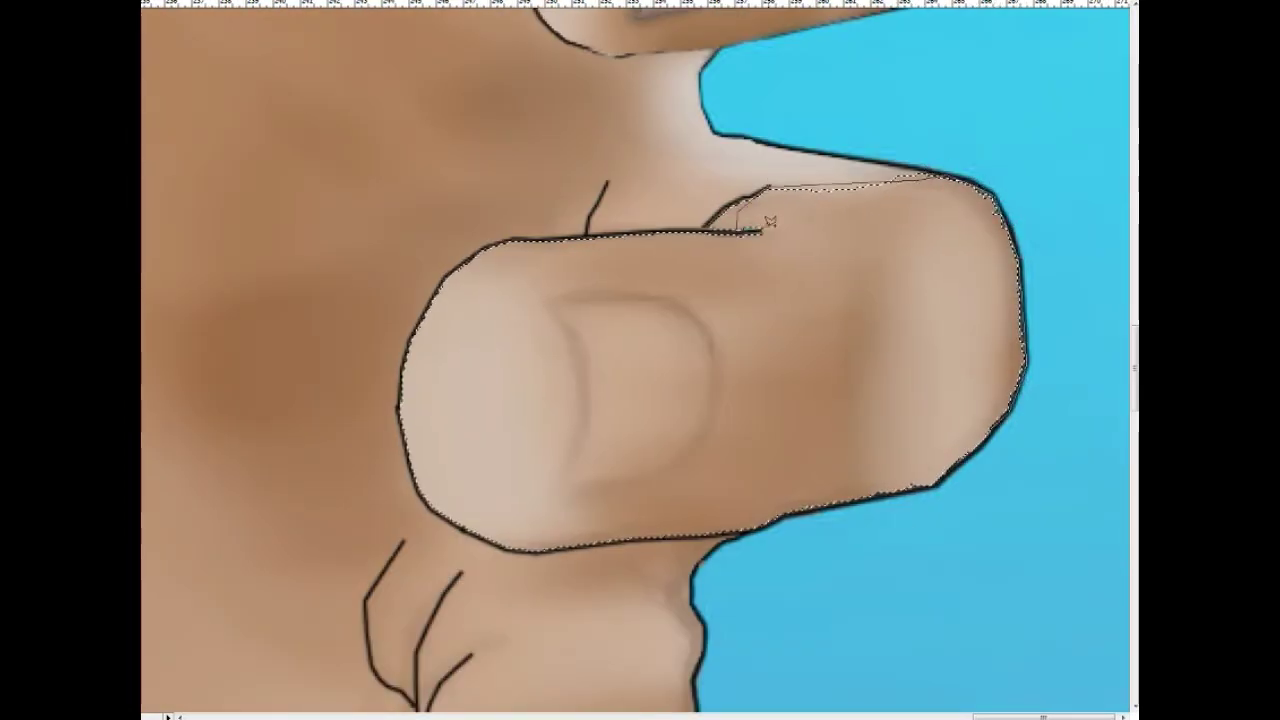
double_click(778, 515)
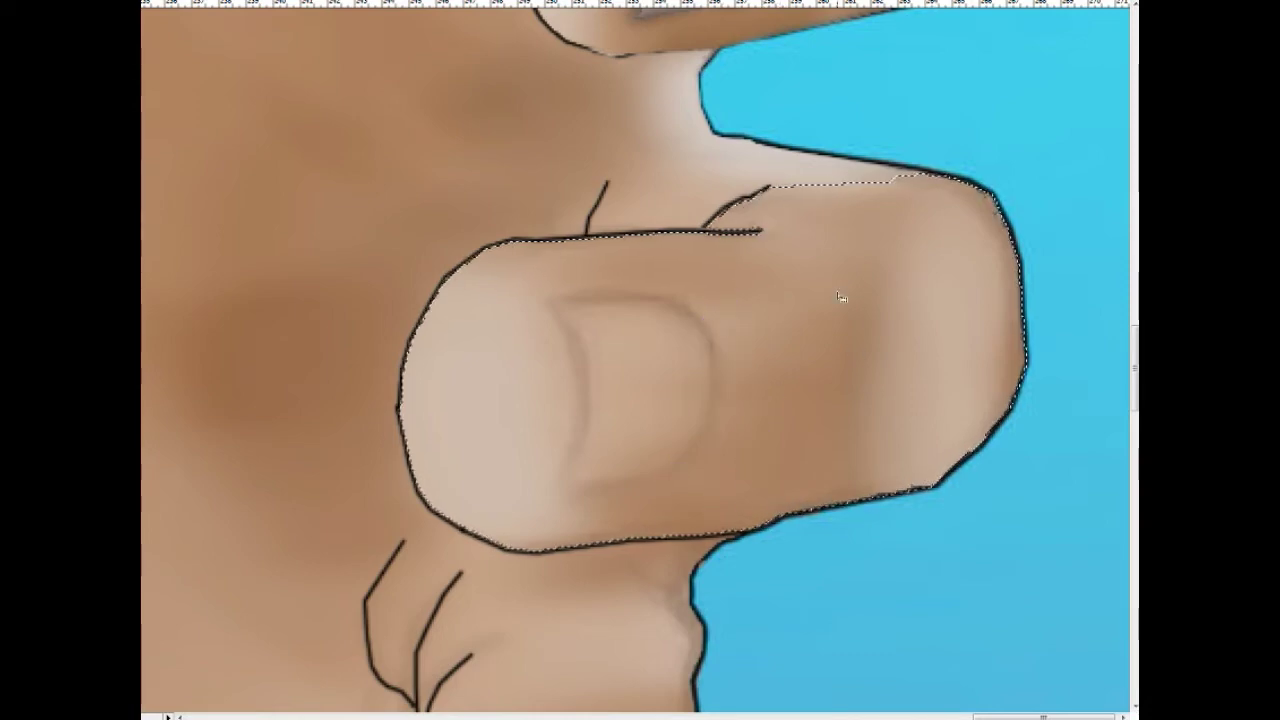
Step: Add the finger–thumb web area to the lower-finger selection for soft brushing
key(b)
scroll(986, 414, up, 3)
scroll(837, 457, down, 3)
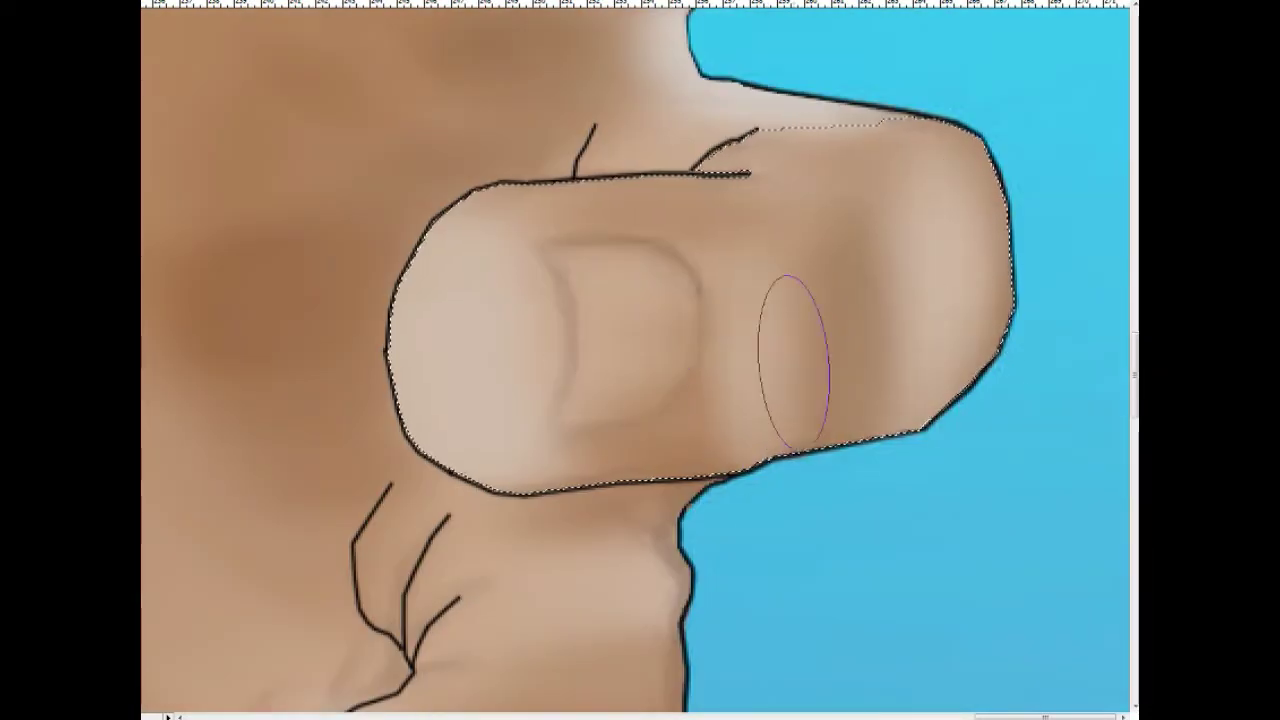
scroll(824, 298, up, 3)
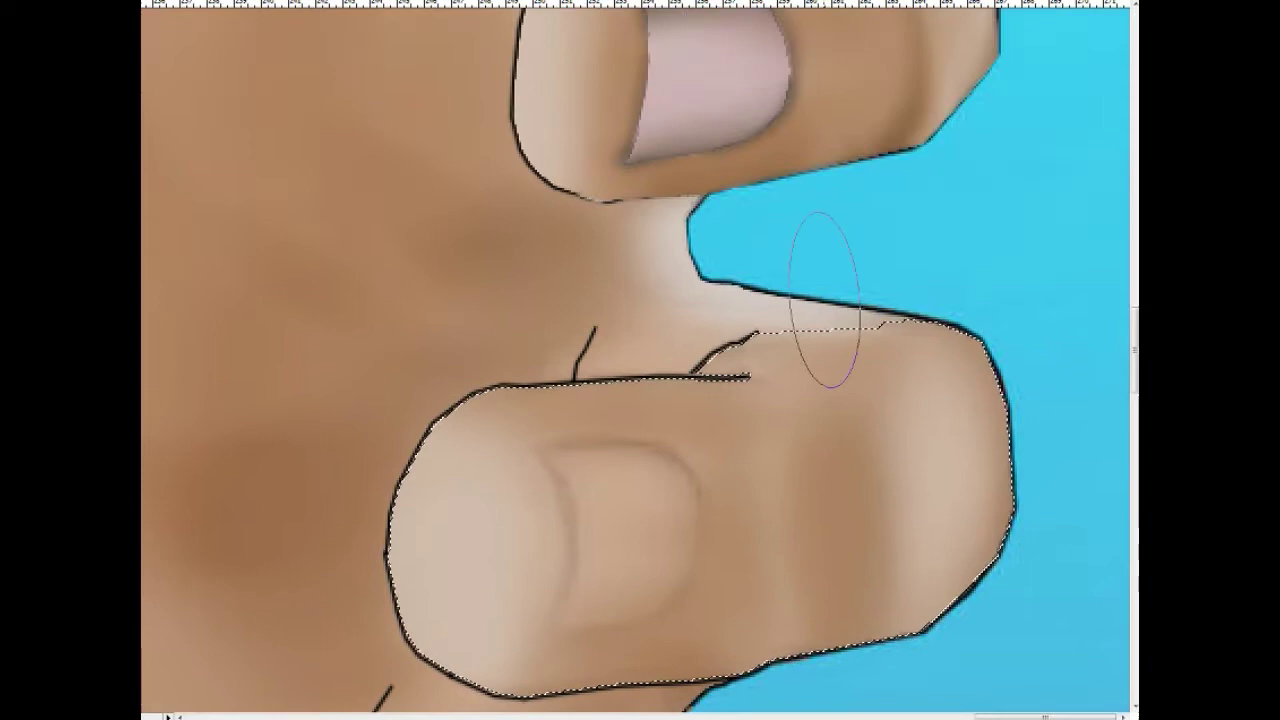
double_click(780, 320)
key(b)
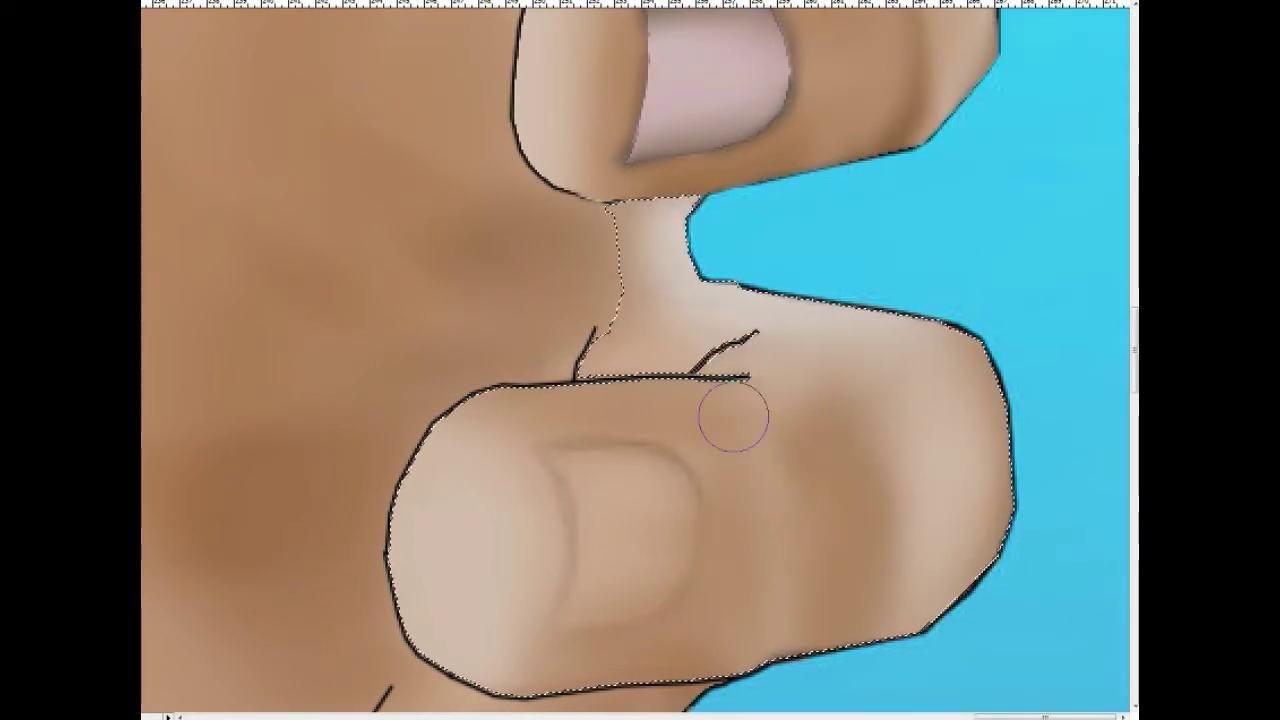
scroll(1000, 600, down, 3)
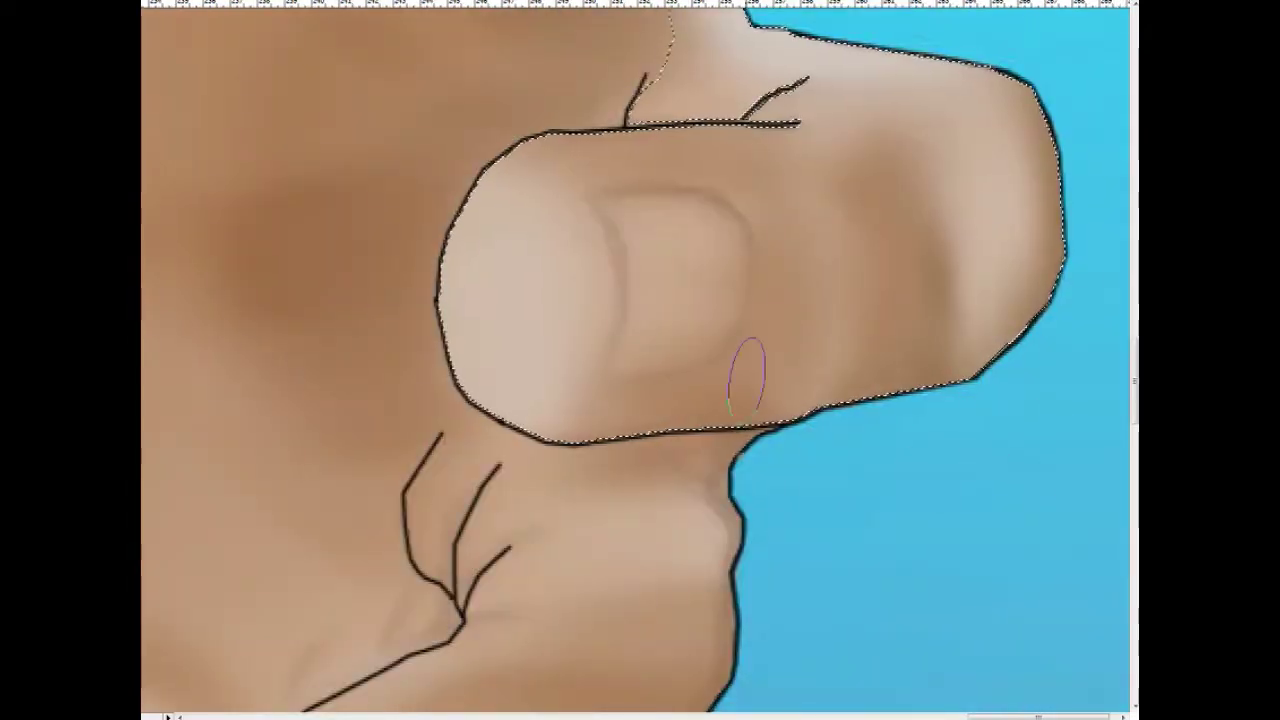
Step: Soften the lower finger's nail shading, then select the thumbnail's nail and fill it pale pink
drag(747, 375, 708, 206)
key(ctrl+d)
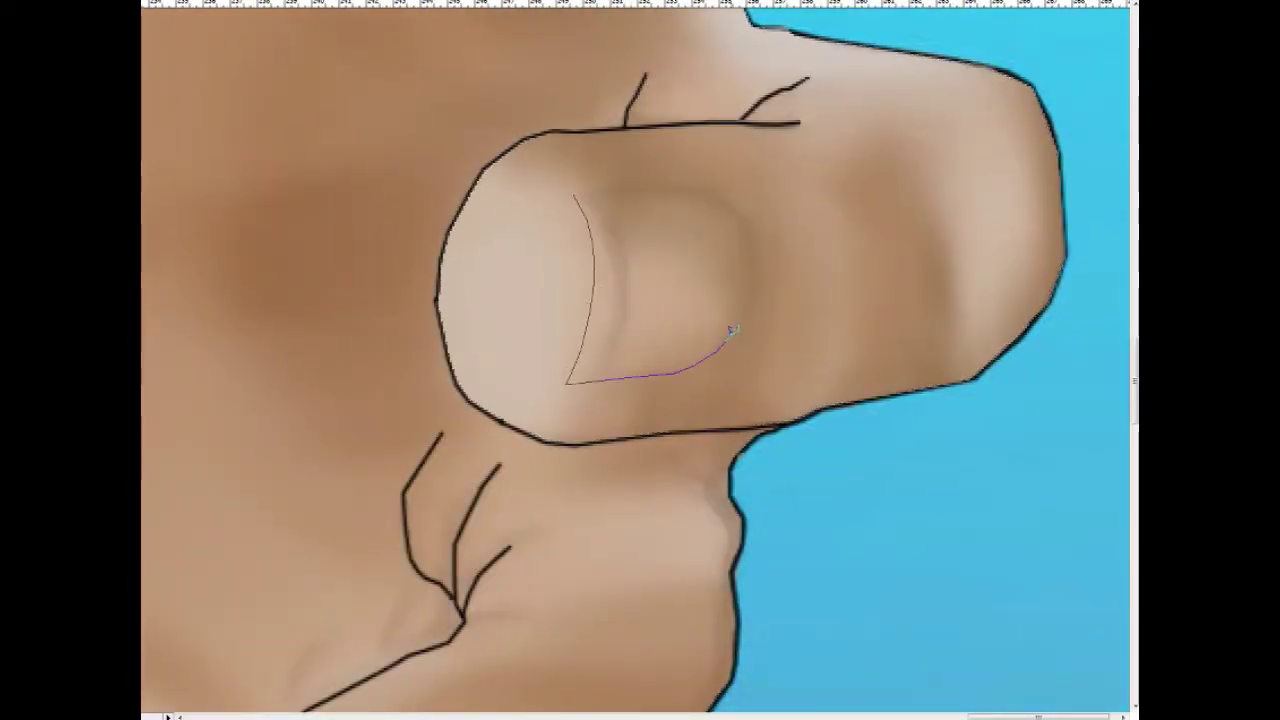
drag(748, 272, 727, 251)
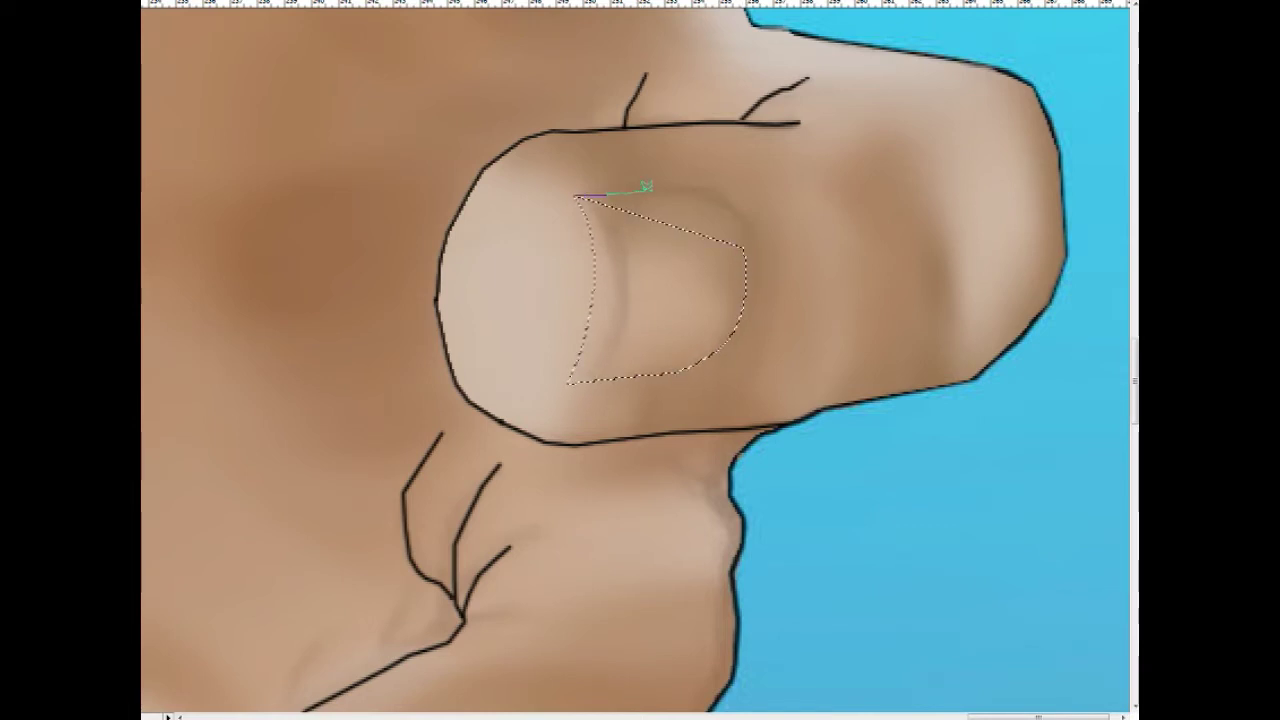
drag(745, 263, 640, 382)
scroll(640, 382, up, 3)
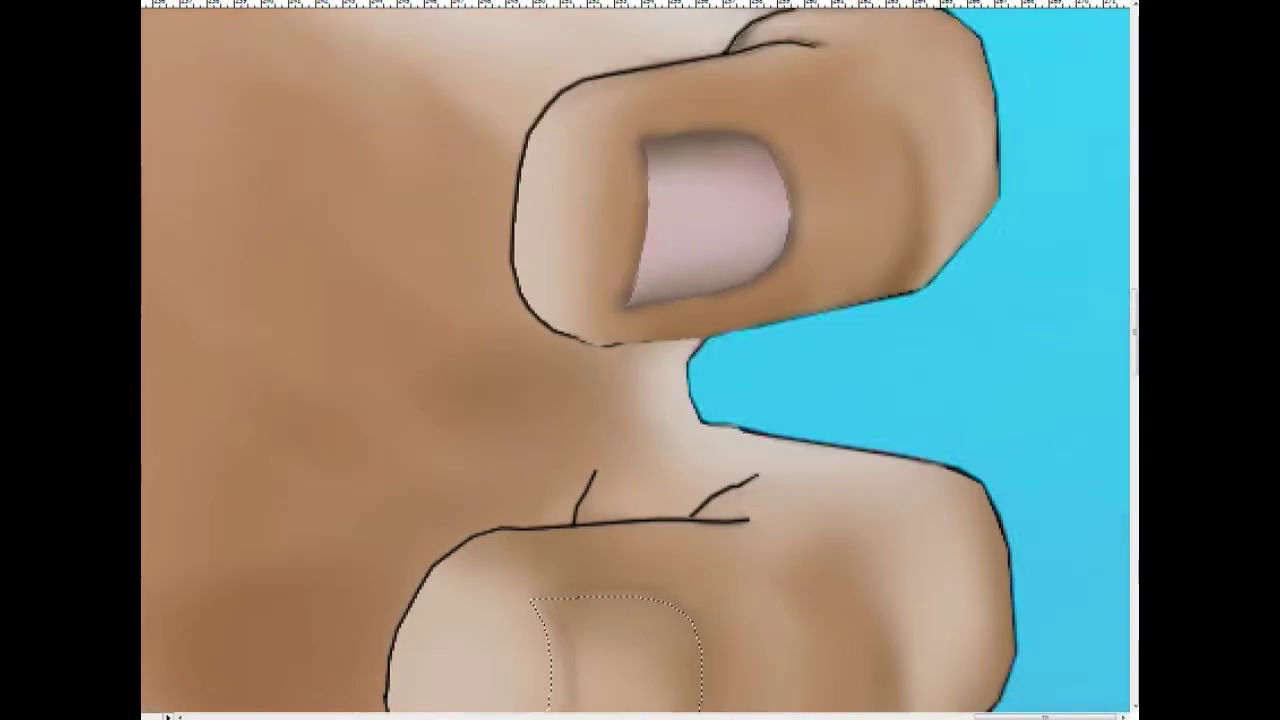
key(alt+BackSpace)
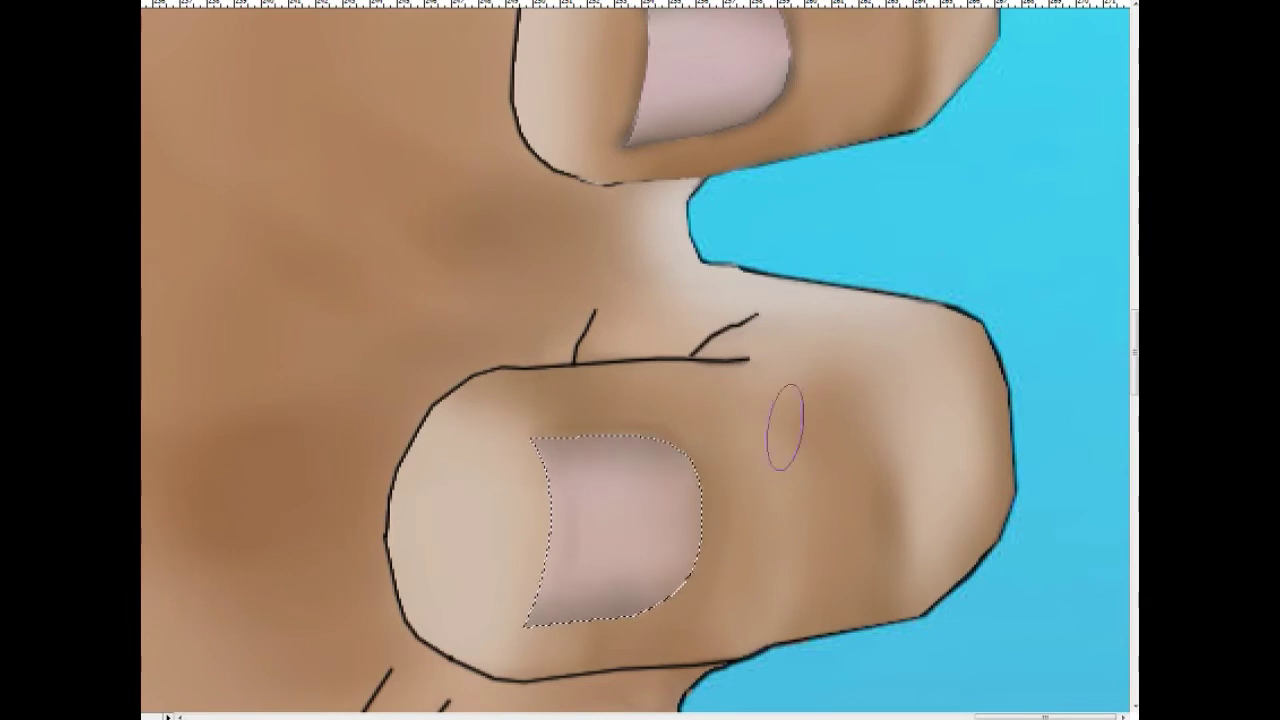
Step: Softly shade the pink nail, then shade and soften the lower finger's side and outline
scroll(786, 420, down, 2)
scroll(766, 457, up, 2)
mouse_move(522, 656)
mouse_down()
mouse_move(546, 524)
mouse_move(563, 509)
mouse_up()
key(ctrl+d)
drag(602, 672, 583, 644)
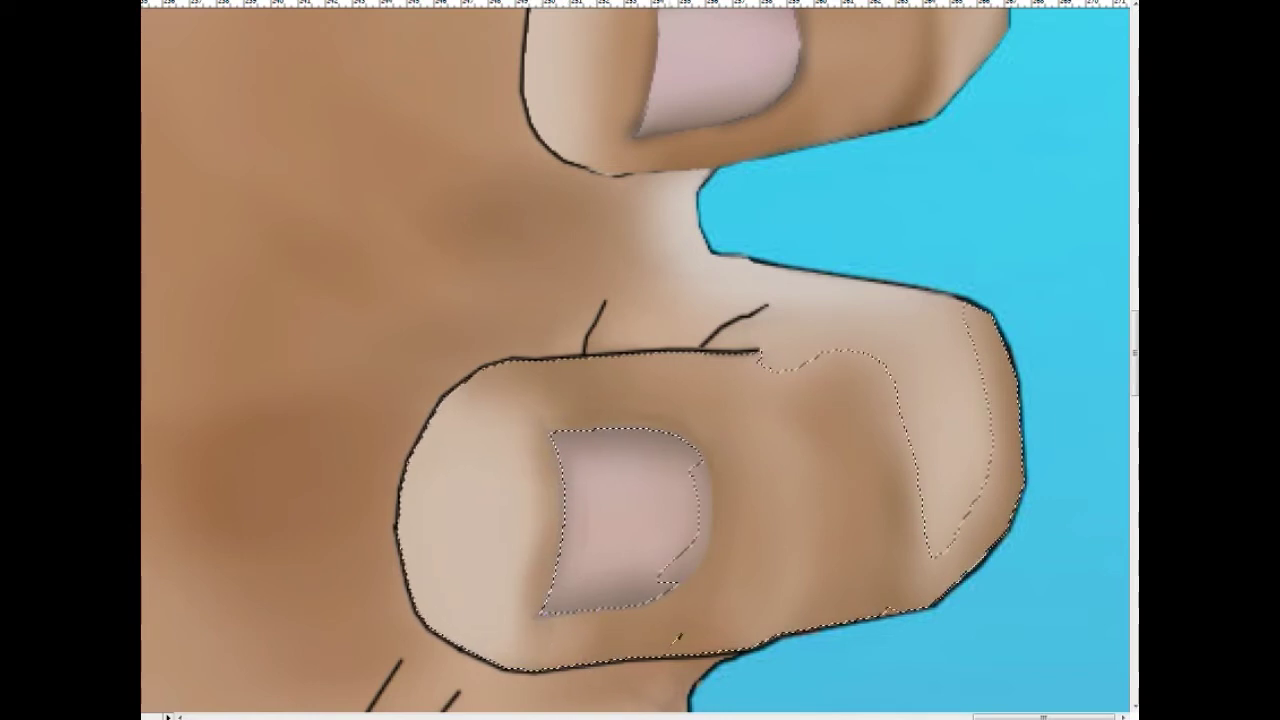
key(ctrl+d)
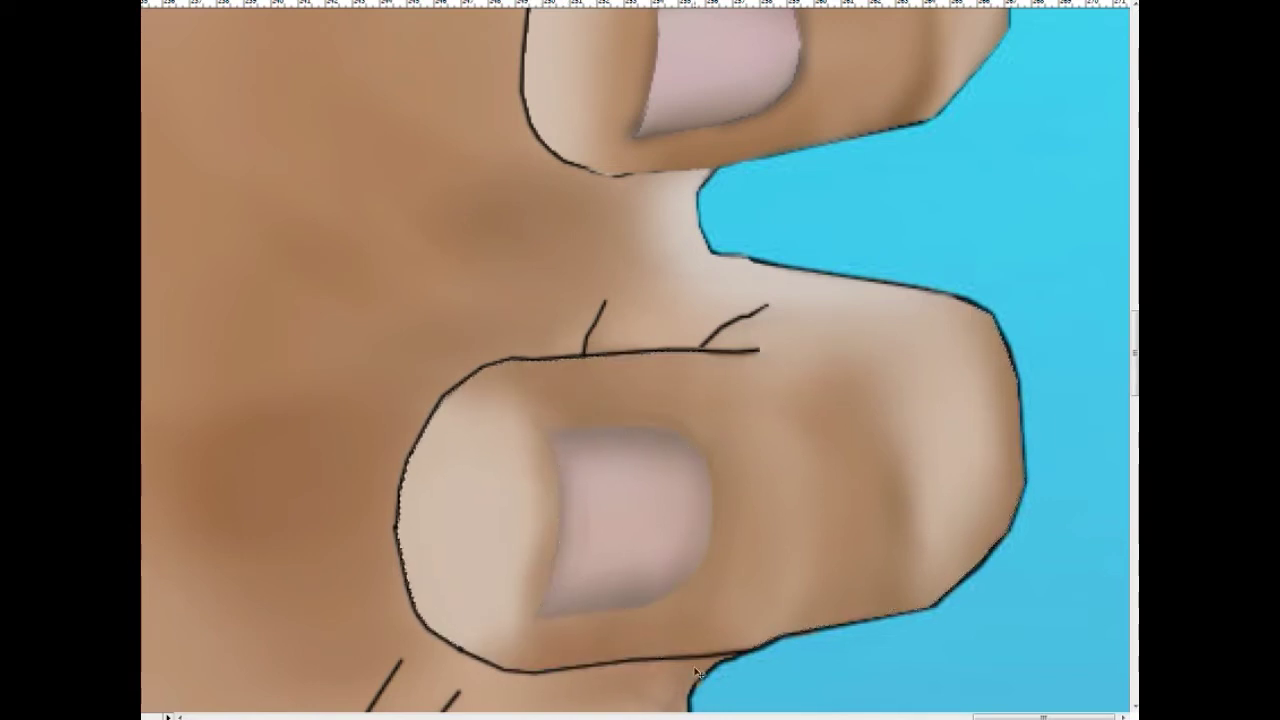
drag(880, 618, 940, 612)
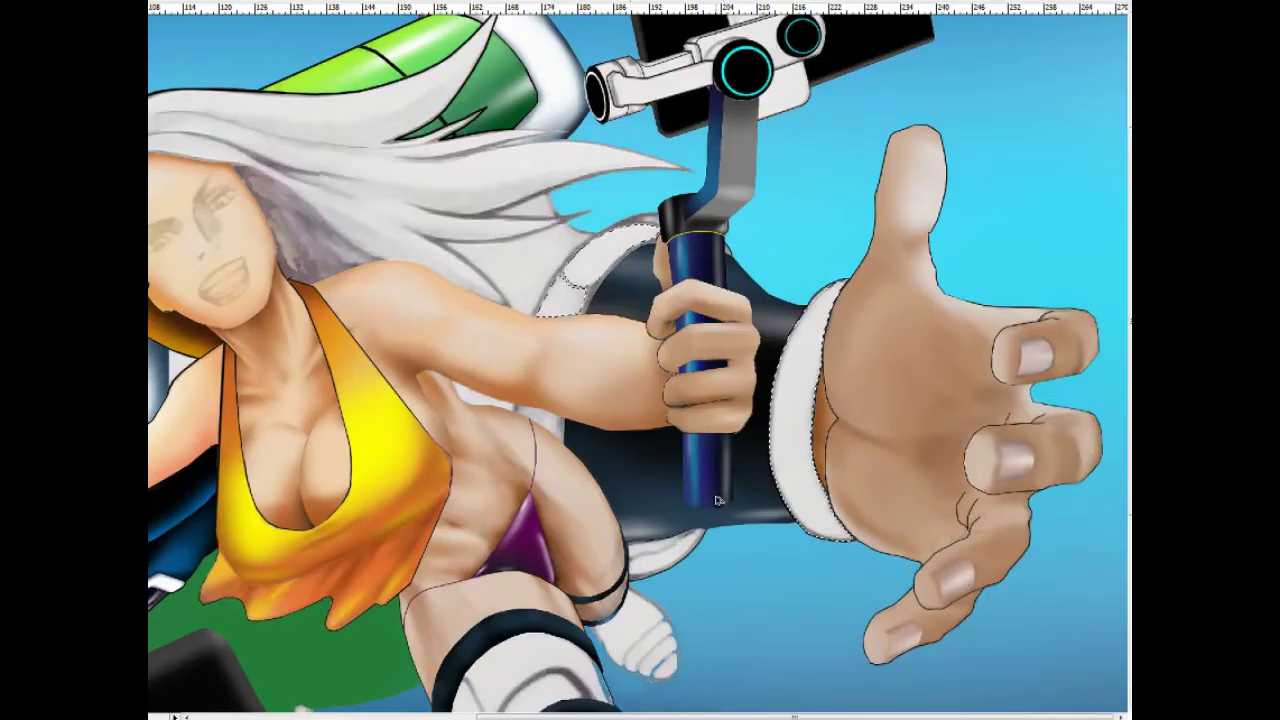
Step: Darken the palm shading along the white cuff with several brush strokes, then deselect
scroll(921, 327, up, 1)
scroll(921, 327, up, 1)
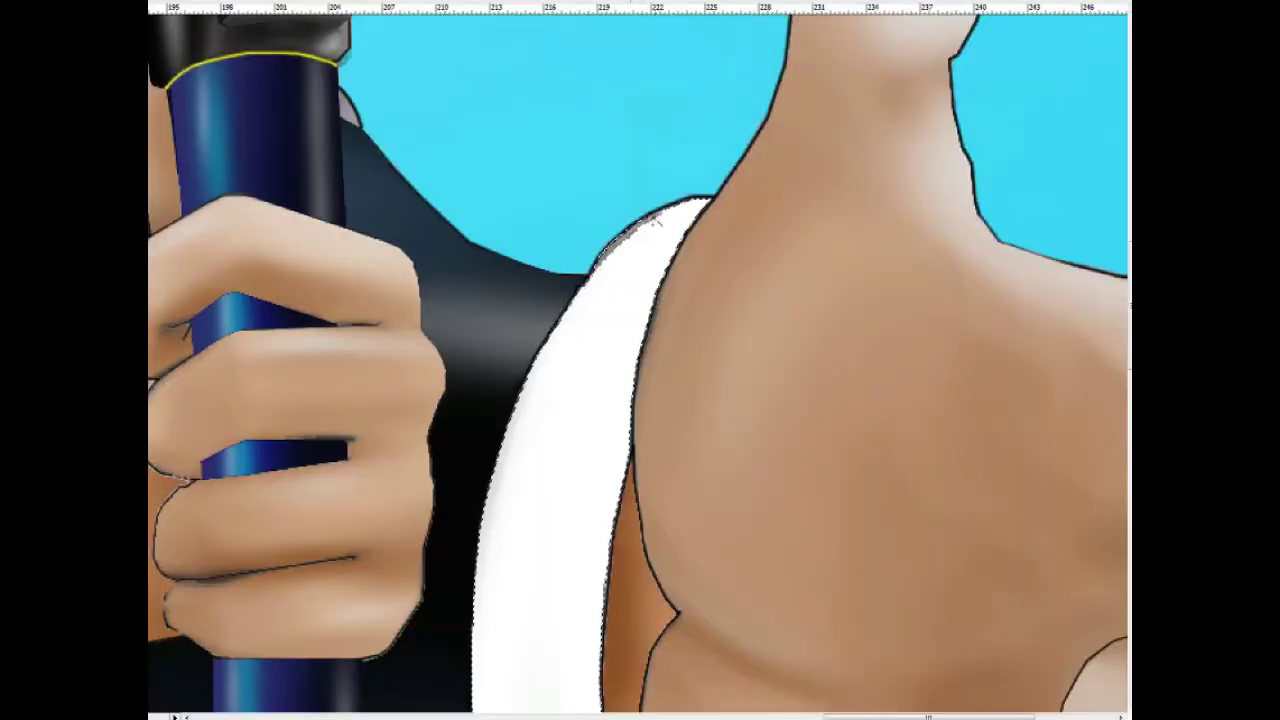
scroll(500, 591, down, 2)
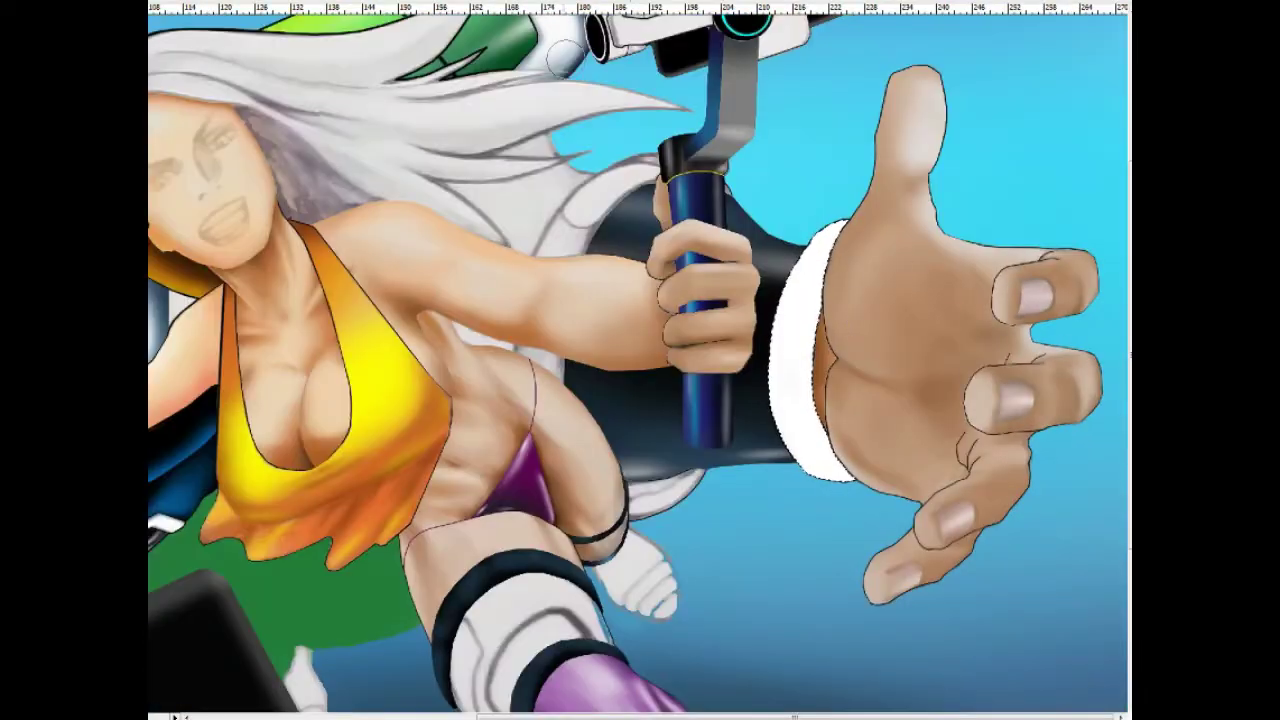
mouse_move(813, 270)
mouse_down()
mouse_move(810, 470)
mouse_move(827, 399)
mouse_up()
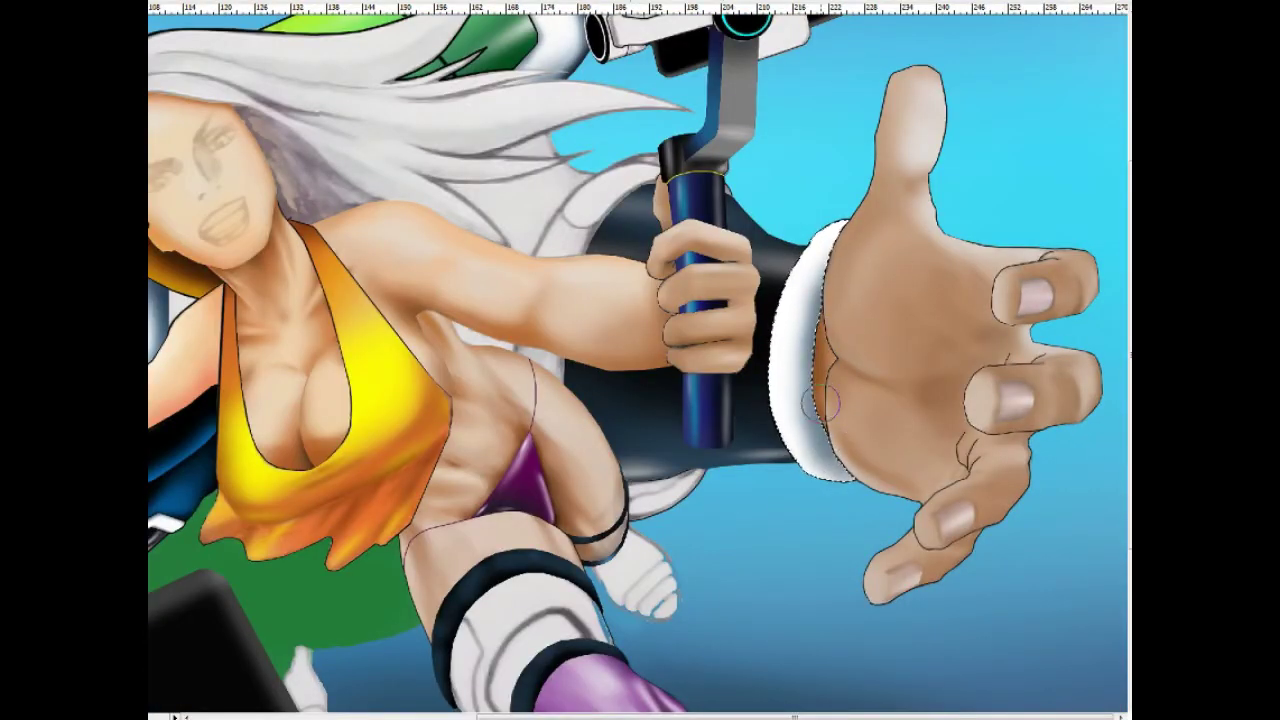
drag(815, 240, 830, 470)
drag(800, 420, 815, 240)
drag(826, 310, 835, 279)
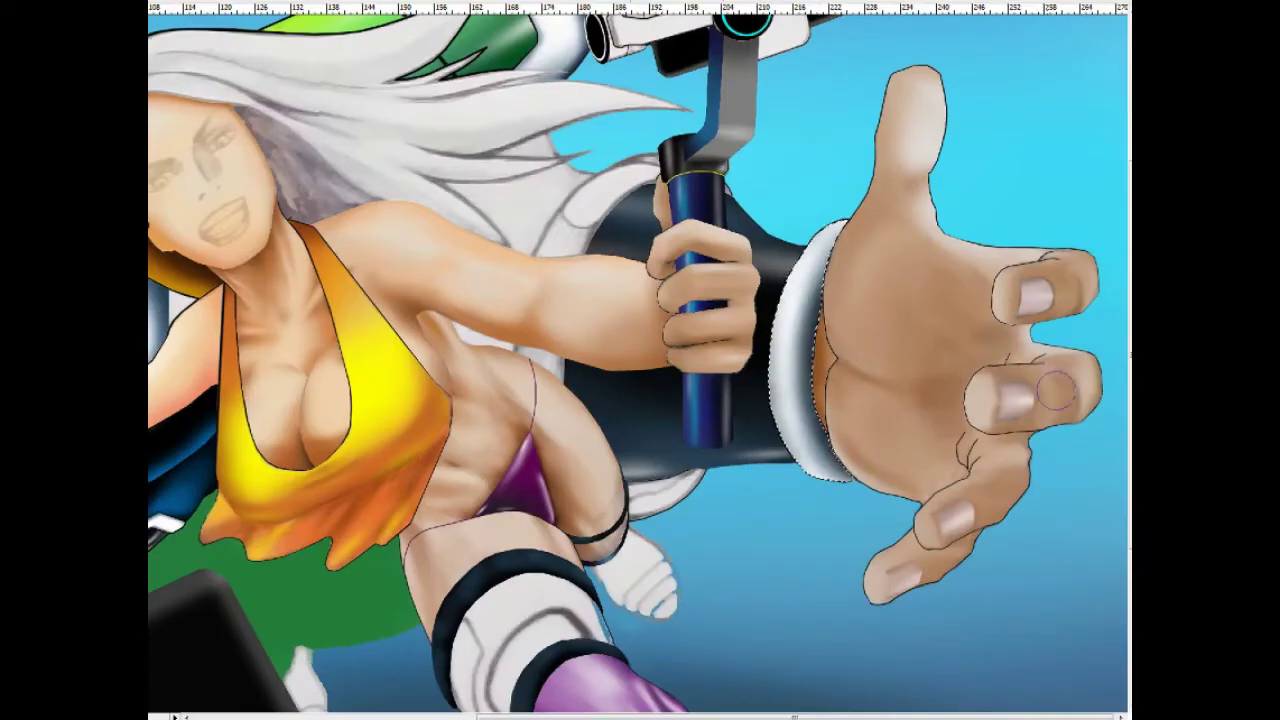
key(ctrl+plus)
key(ctrl+d)
Step: Check the brush settings, review the cuff and palm, and clear the hair strand selection
right_click(594, 428)
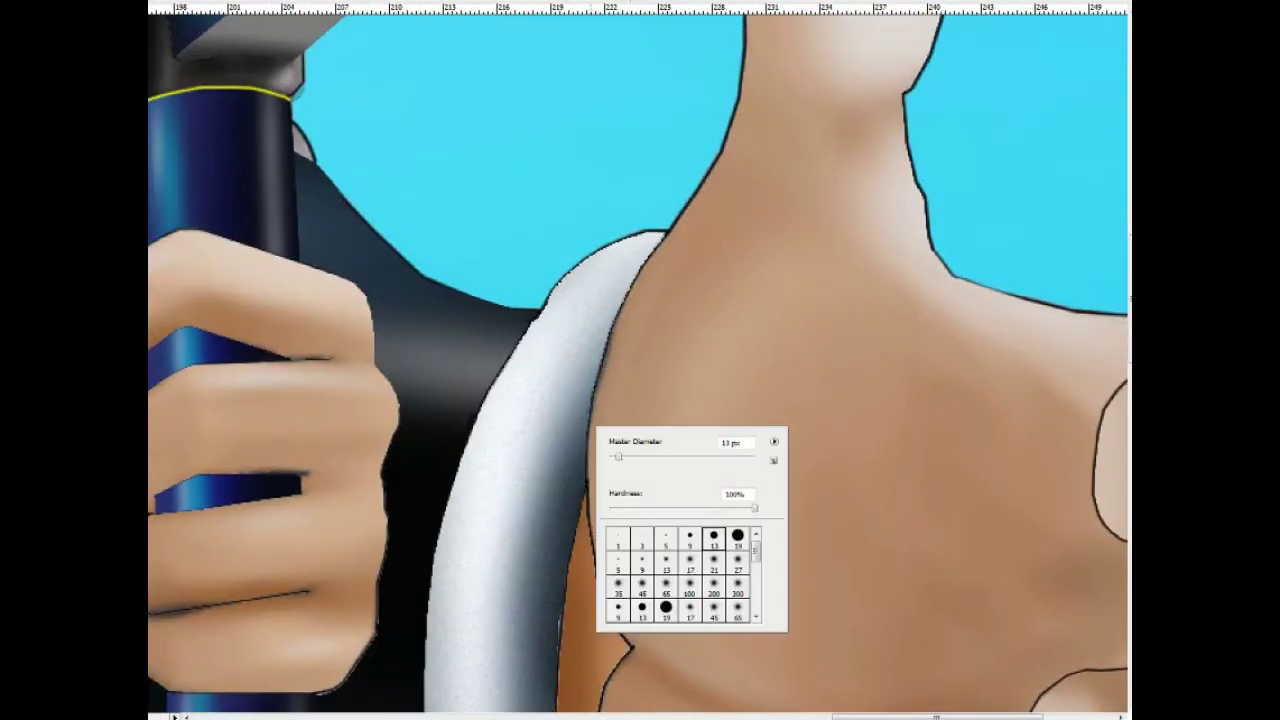
key(Escape)
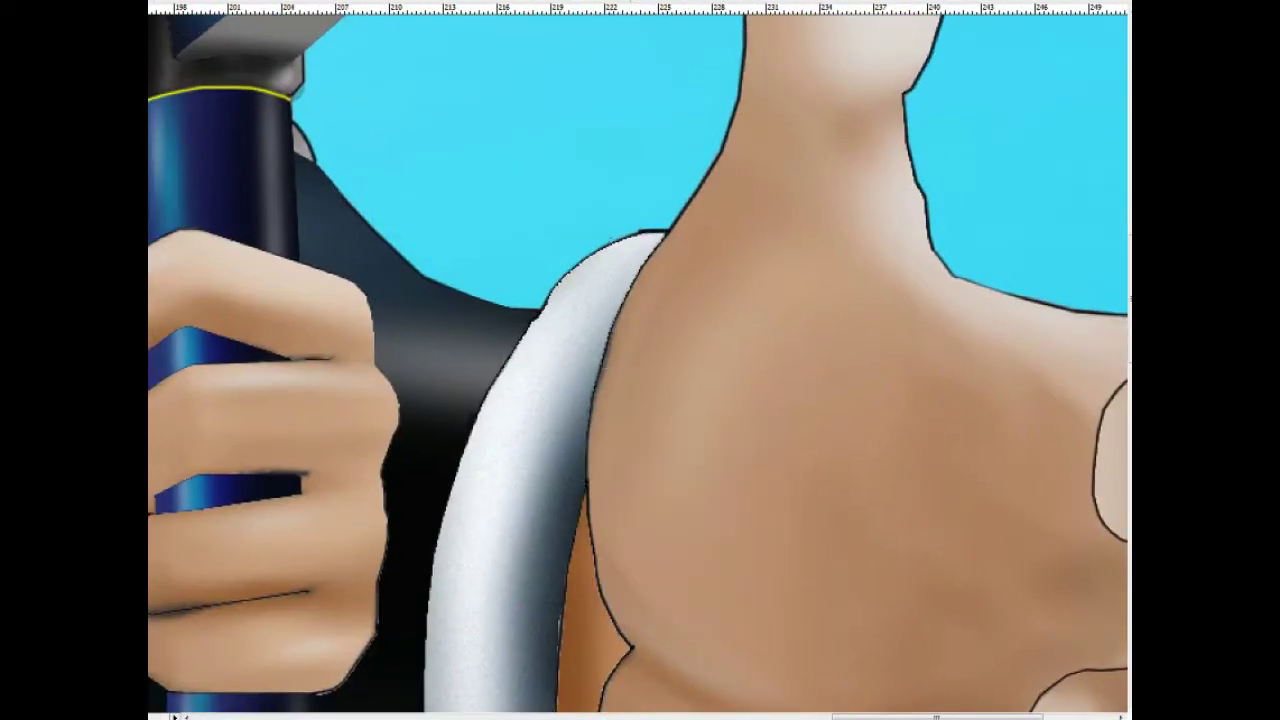
drag(640, 400, 720, 245)
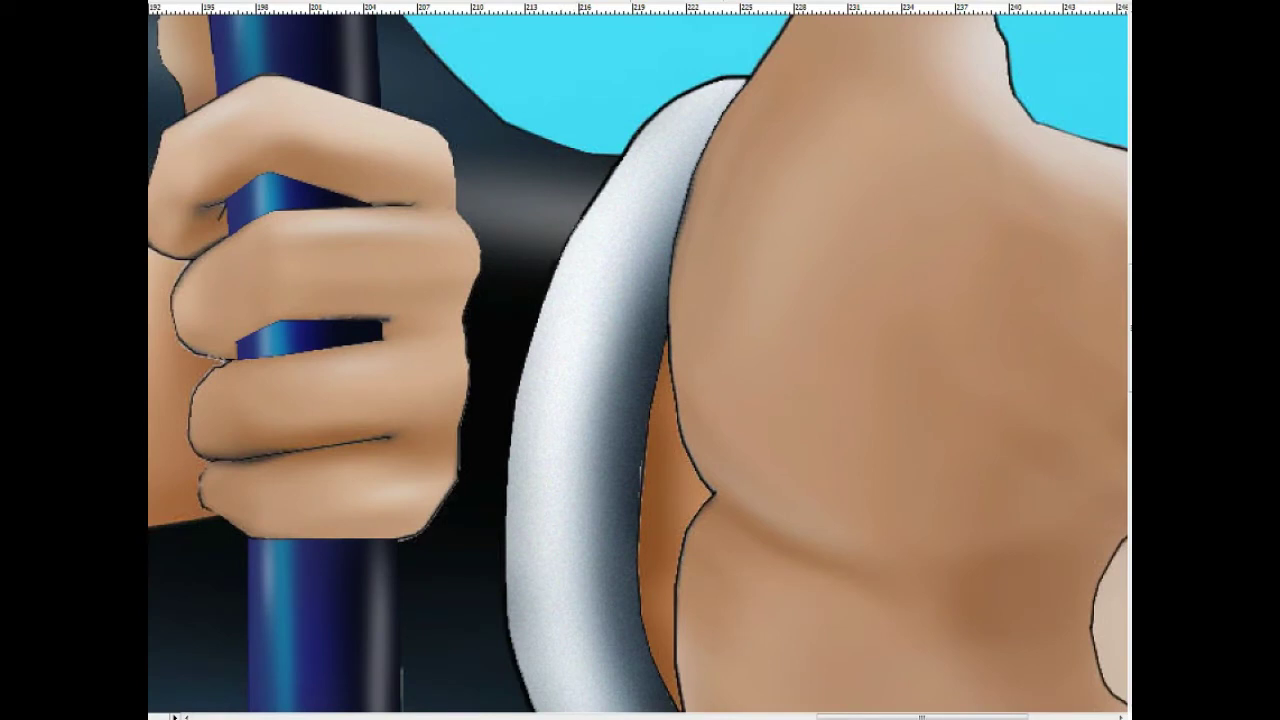
scroll(521, 365, down, 3)
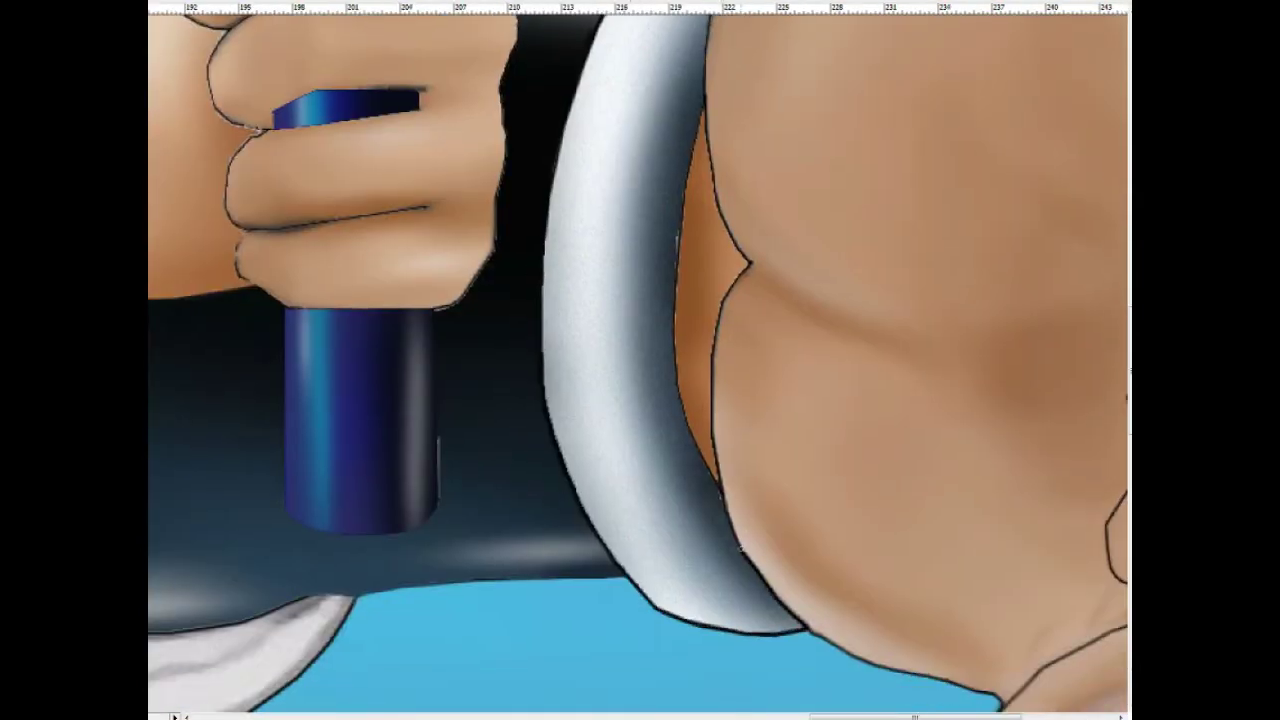
scroll(640, 365, up, 3)
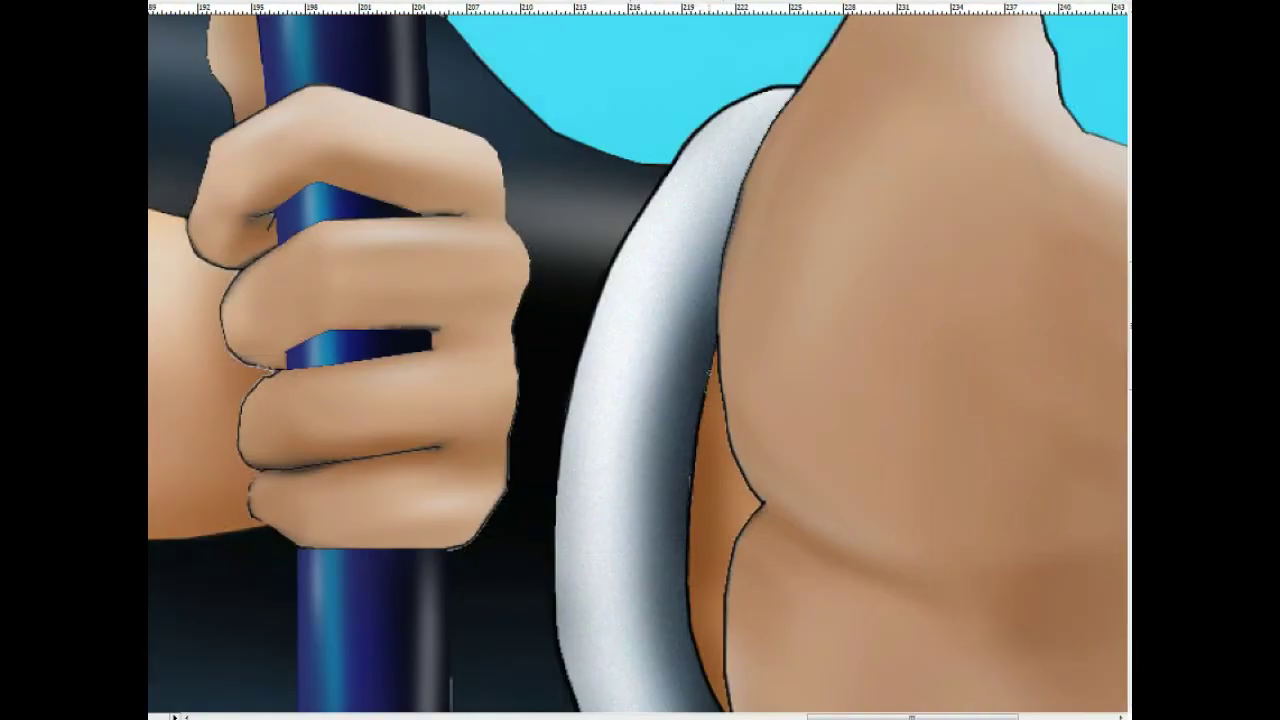
scroll(640, 365, down, 2)
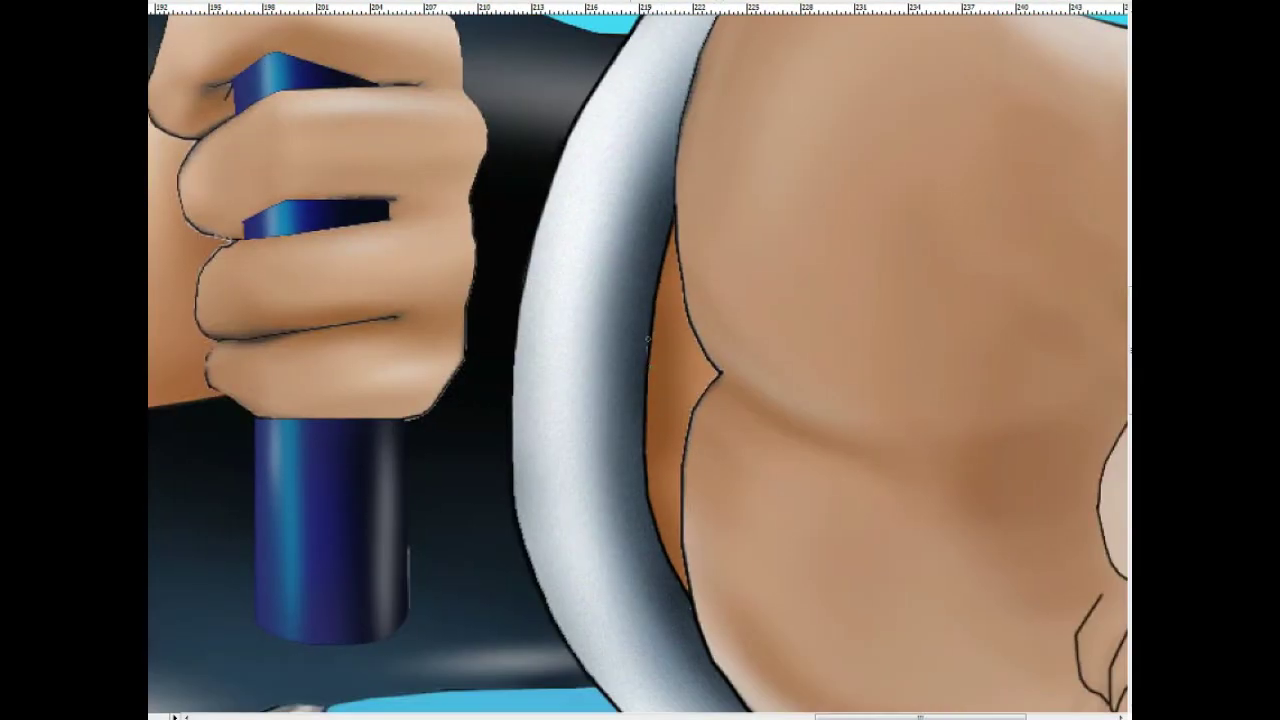
scroll(654, 524, down, 3)
scroll(852, 466, up, 1)
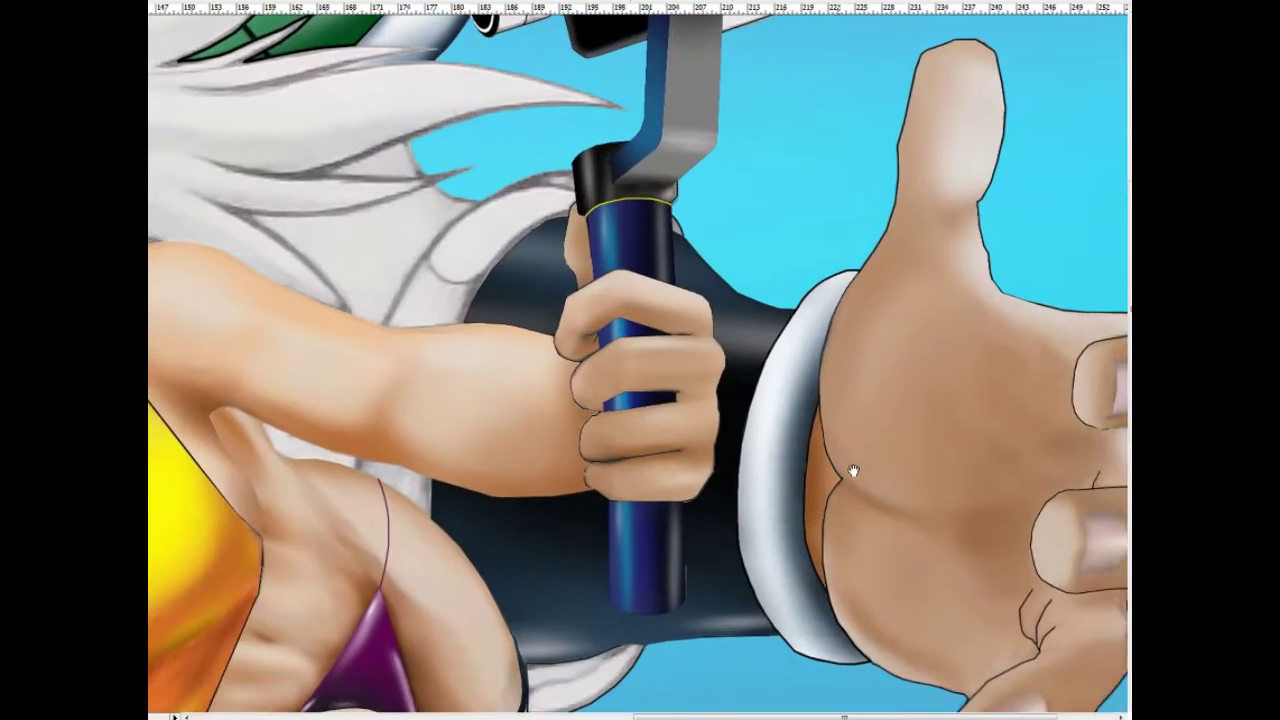
scroll(549, 466, up, 1)
scroll(528, 419, up, 1)
scroll(528, 419, down, 3)
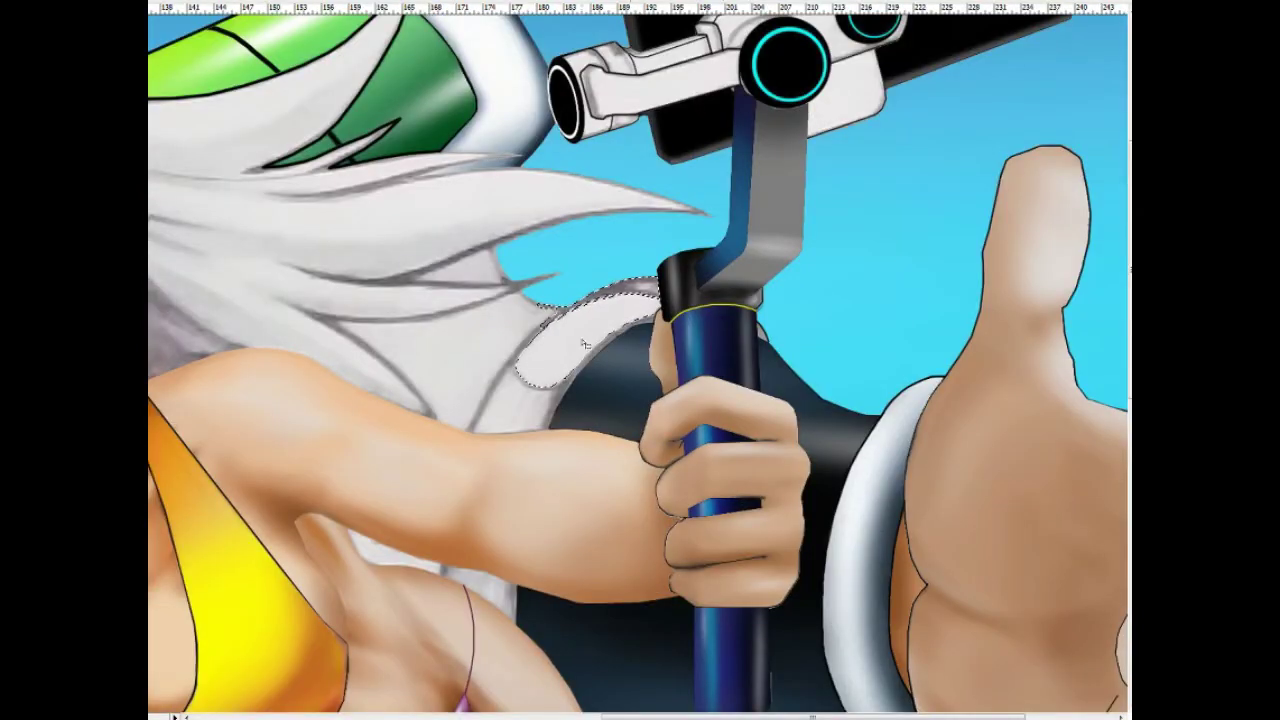
scroll(614, 320, up, 3)
key(ctrl+d)
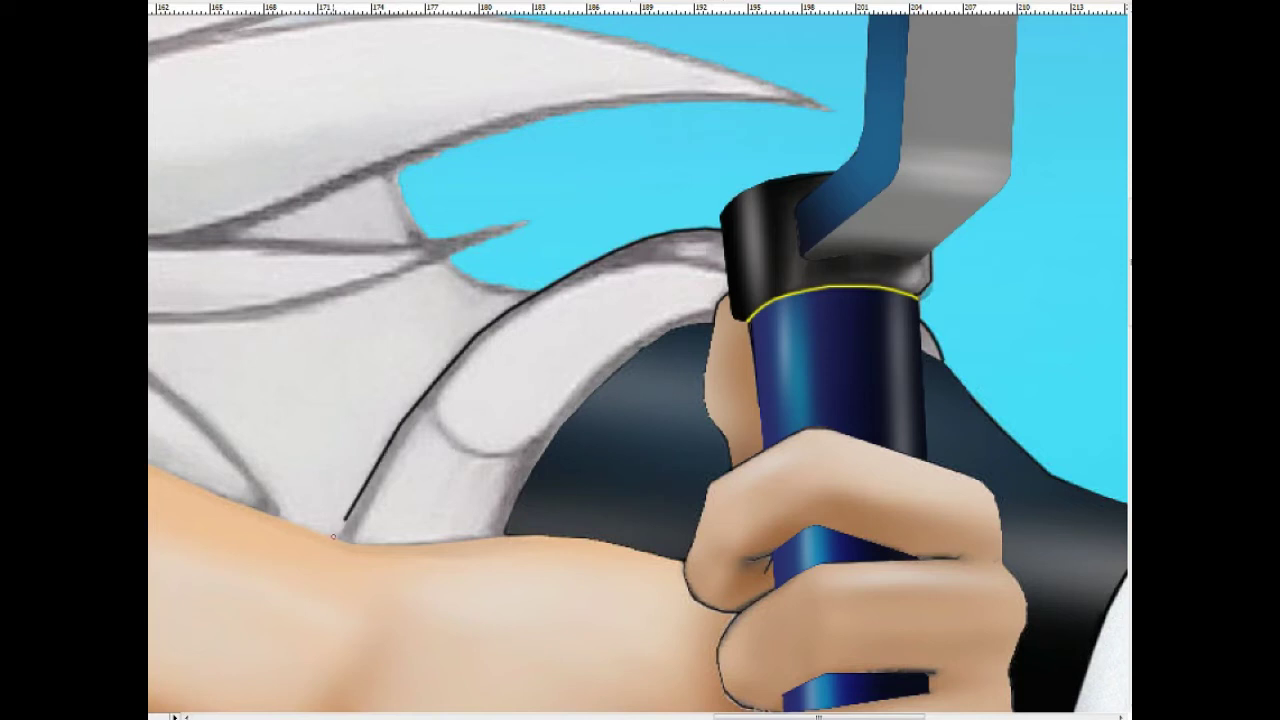
drag(333, 536, 649, 299)
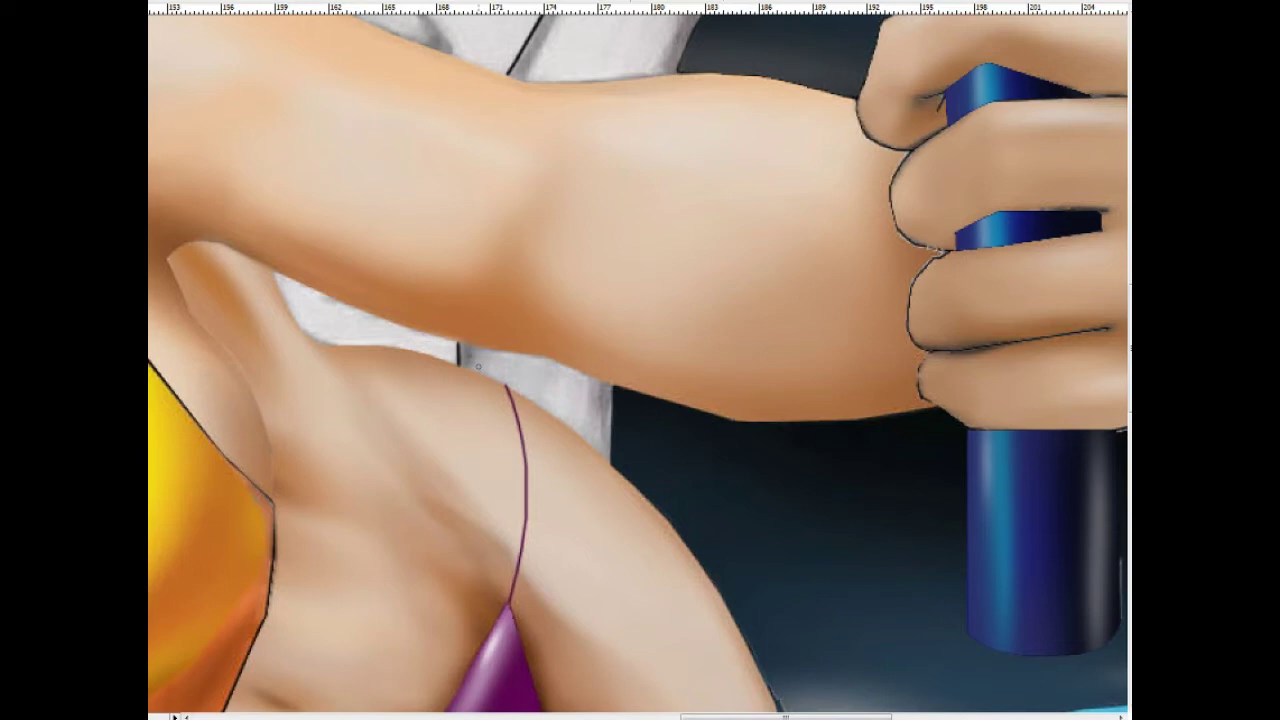
key(ctrl+minus)
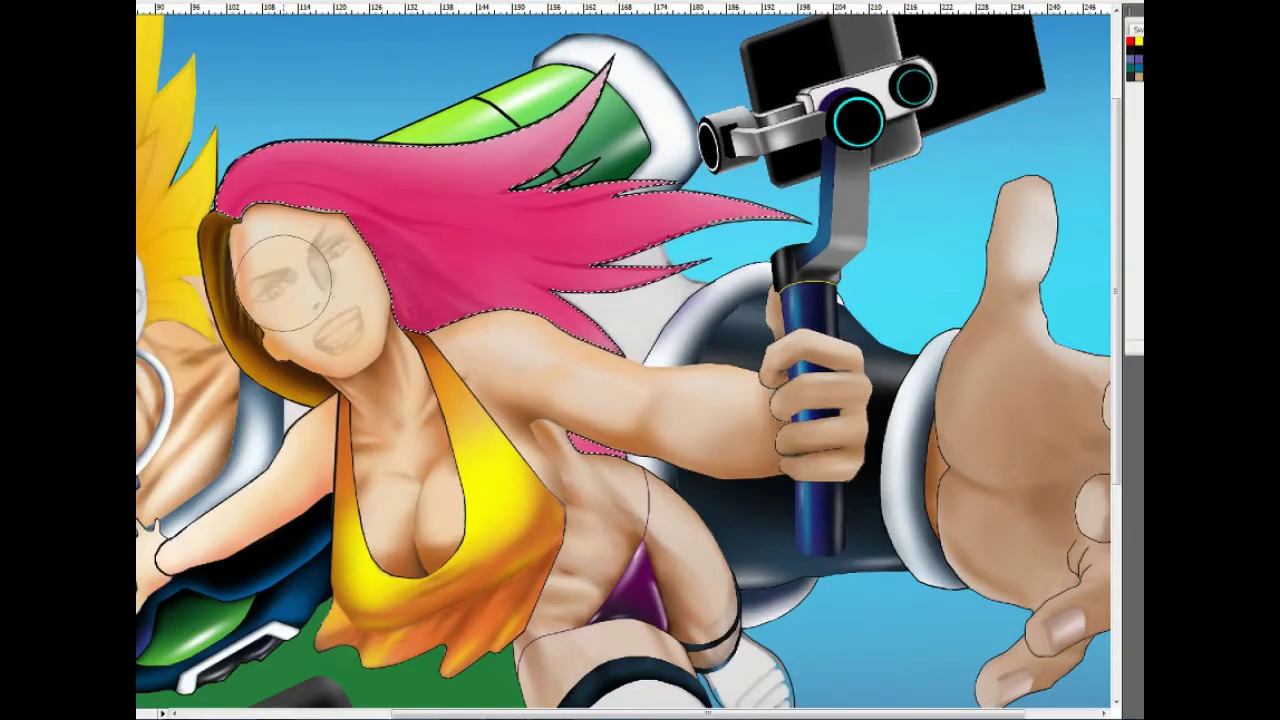
Step: Paint purple shading into the lower pink hair and cover the grey halo along the hairline
drag(330, 250, 480, 360)
drag(360, 230, 490, 350)
drag(290, 200, 490, 390)
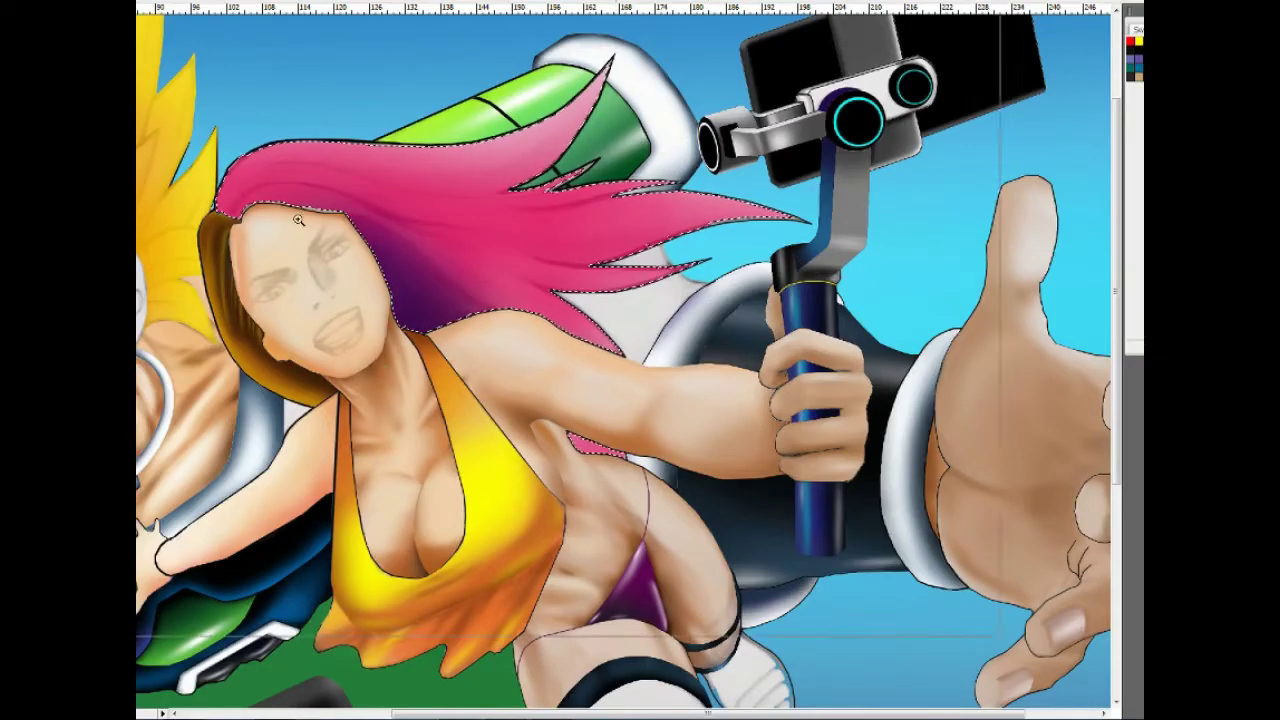
key(ctrl+plus)
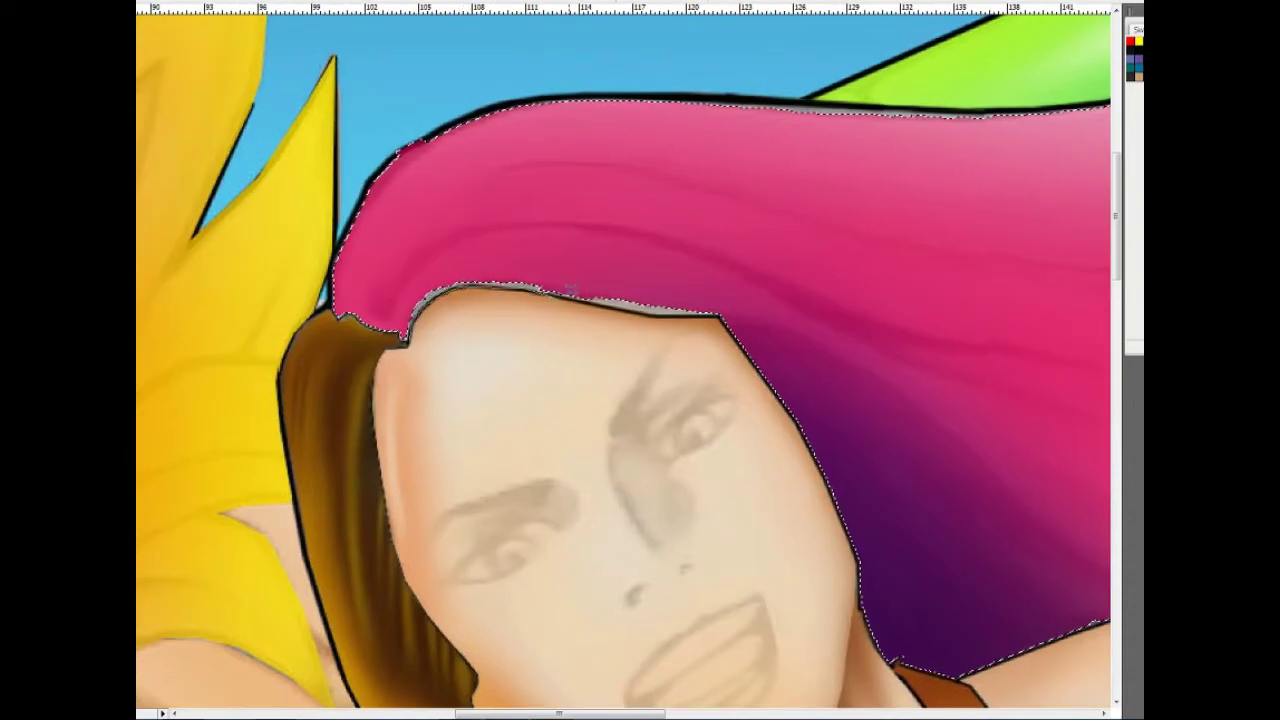
drag(719, 303, 376, 217)
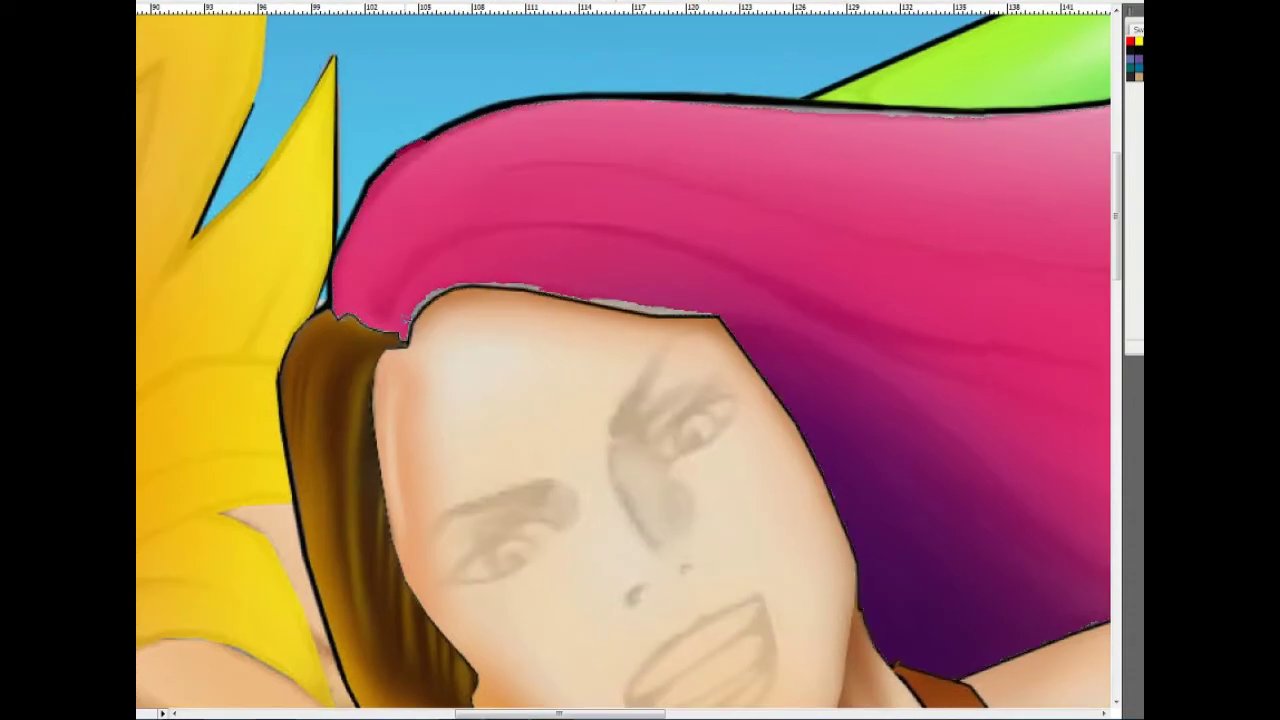
mouse_move(400, 329)
mouse_down()
mouse_move(686, 300)
mouse_move(715, 329)
mouse_move(345, 265)
mouse_up()
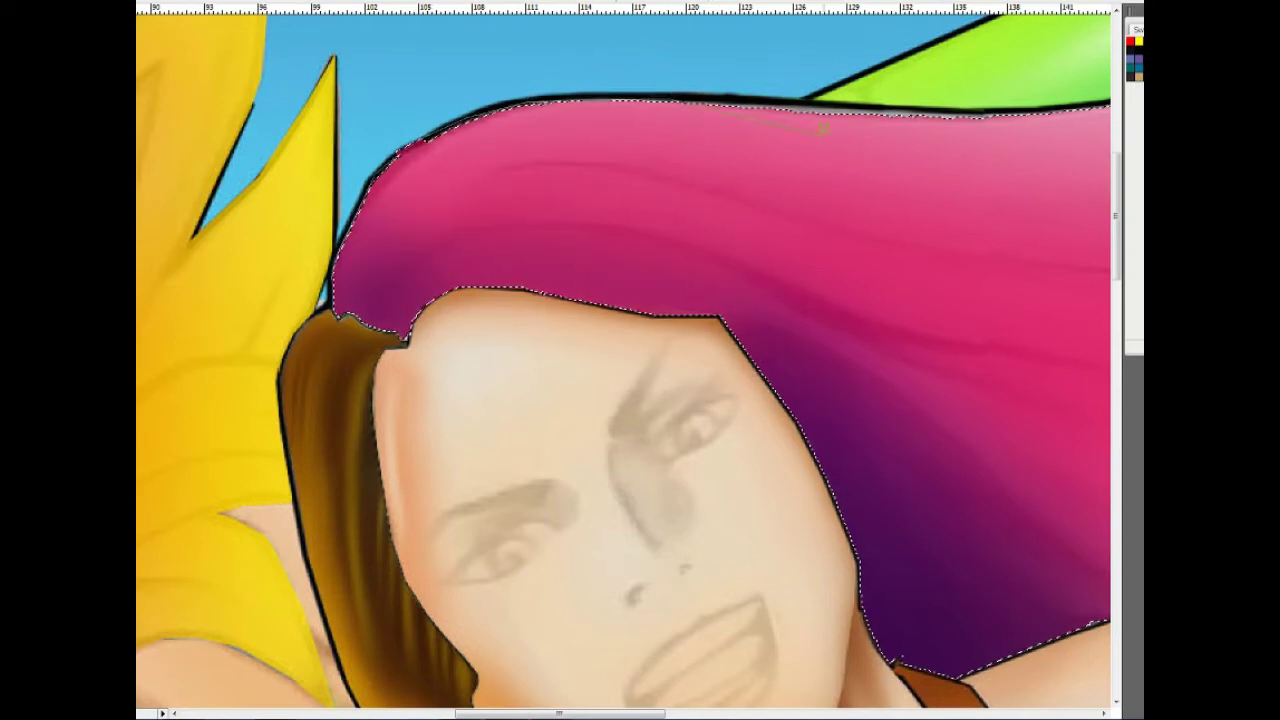
Step: Inspect the pink hair edges for leftover grey gaps, then clear the hair selection
scroll(820, 128, right, 5)
scroll(820, 128, up, 1)
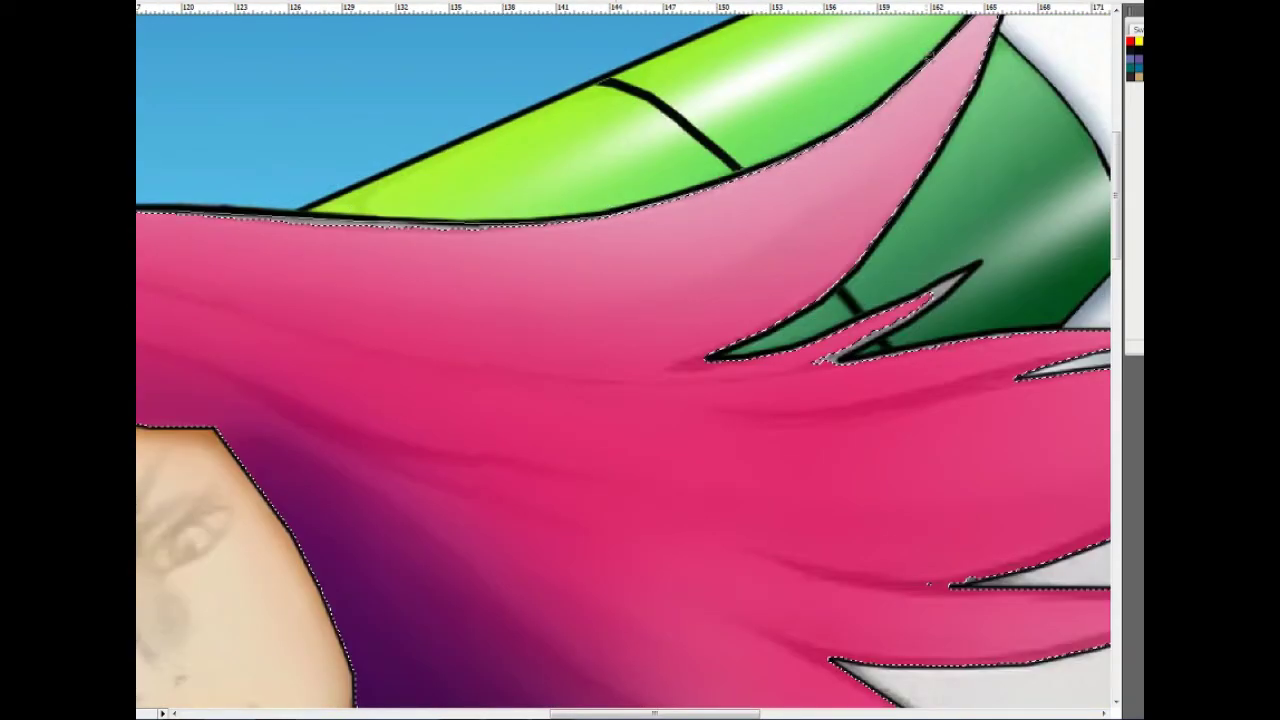
scroll(623, 360, up, 1)
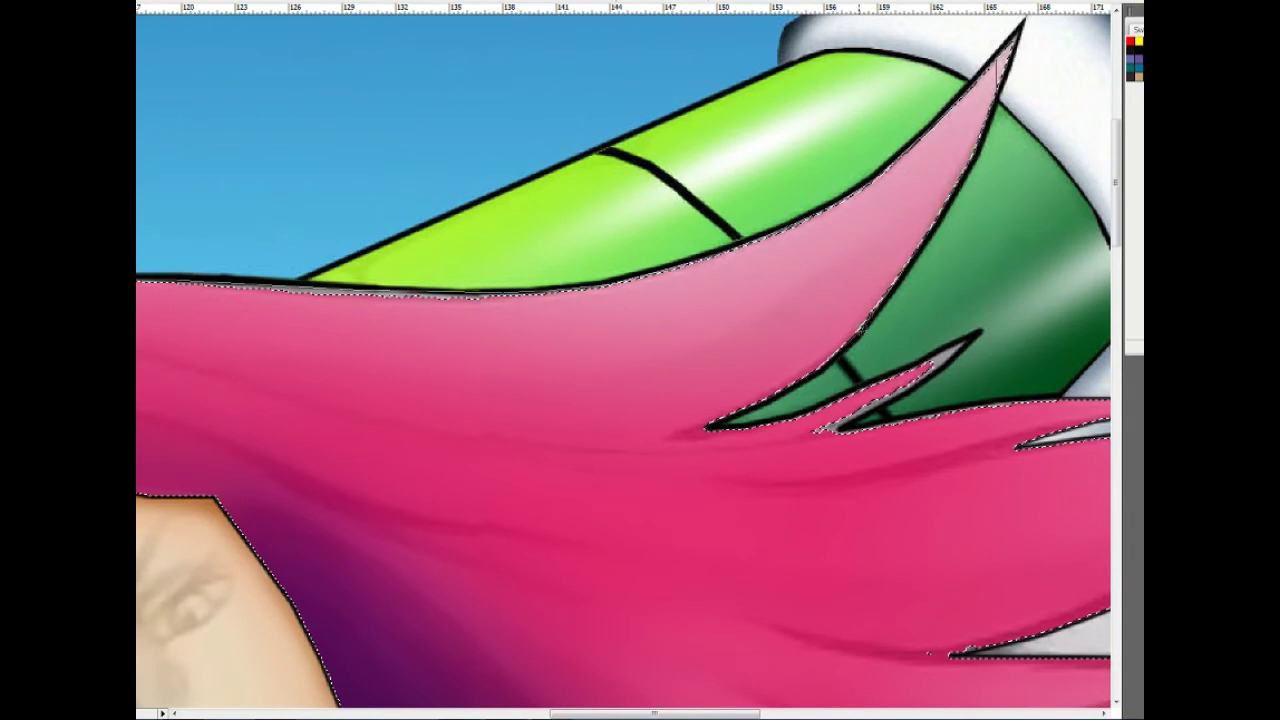
scroll(678, 434, right, 2)
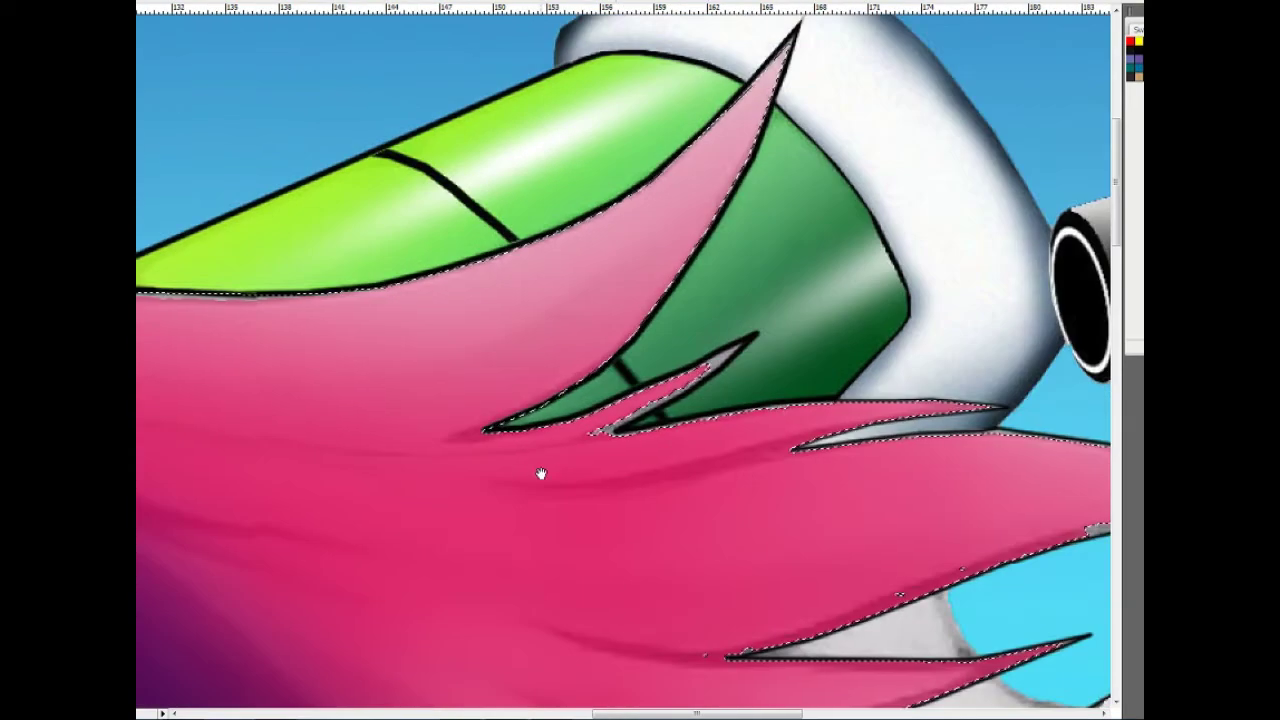
scroll(600, 440, up, 1)
scroll(586, 443, up, 1)
scroll(586, 443, up, 1)
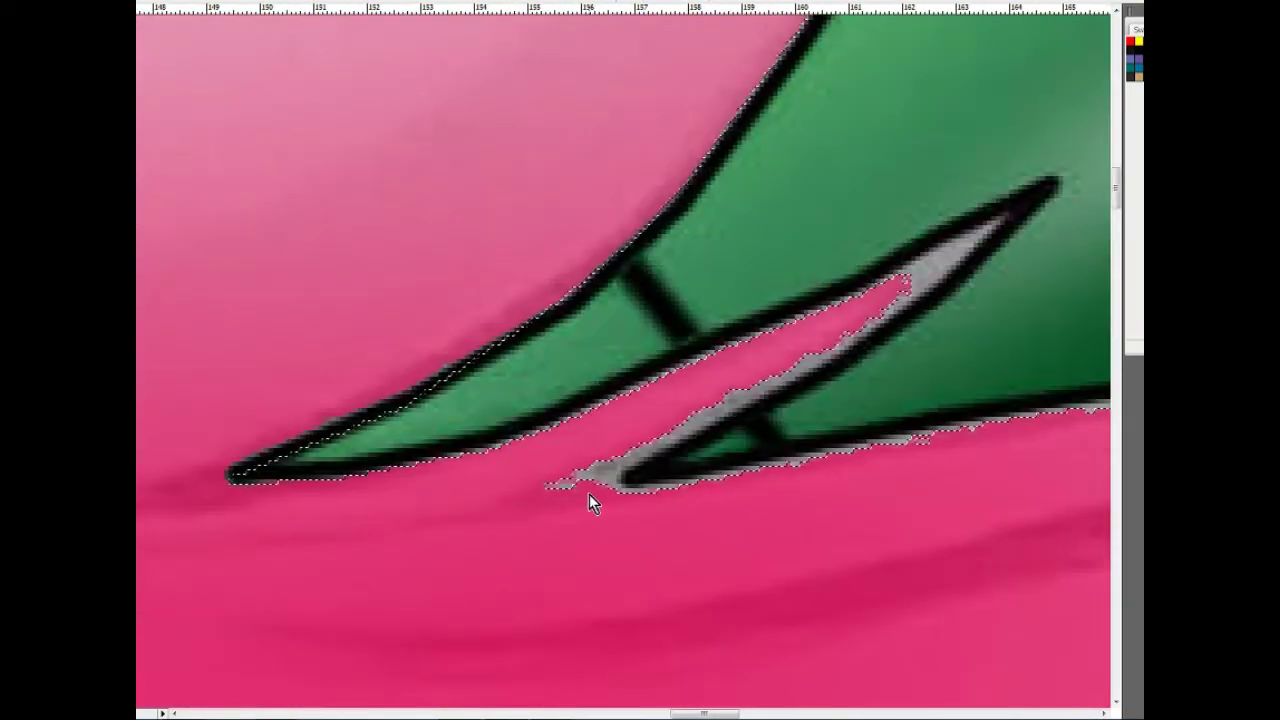
scroll(589, 494, down, 2)
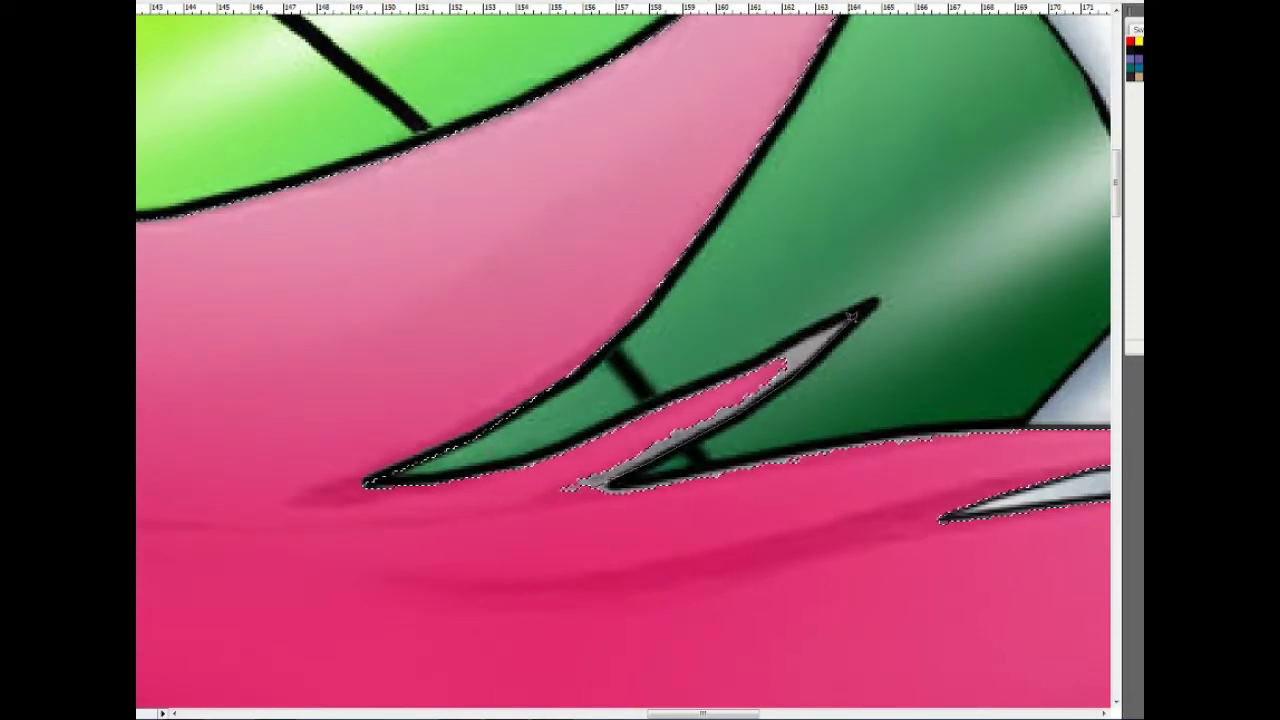
scroll(390, 472, down, 1)
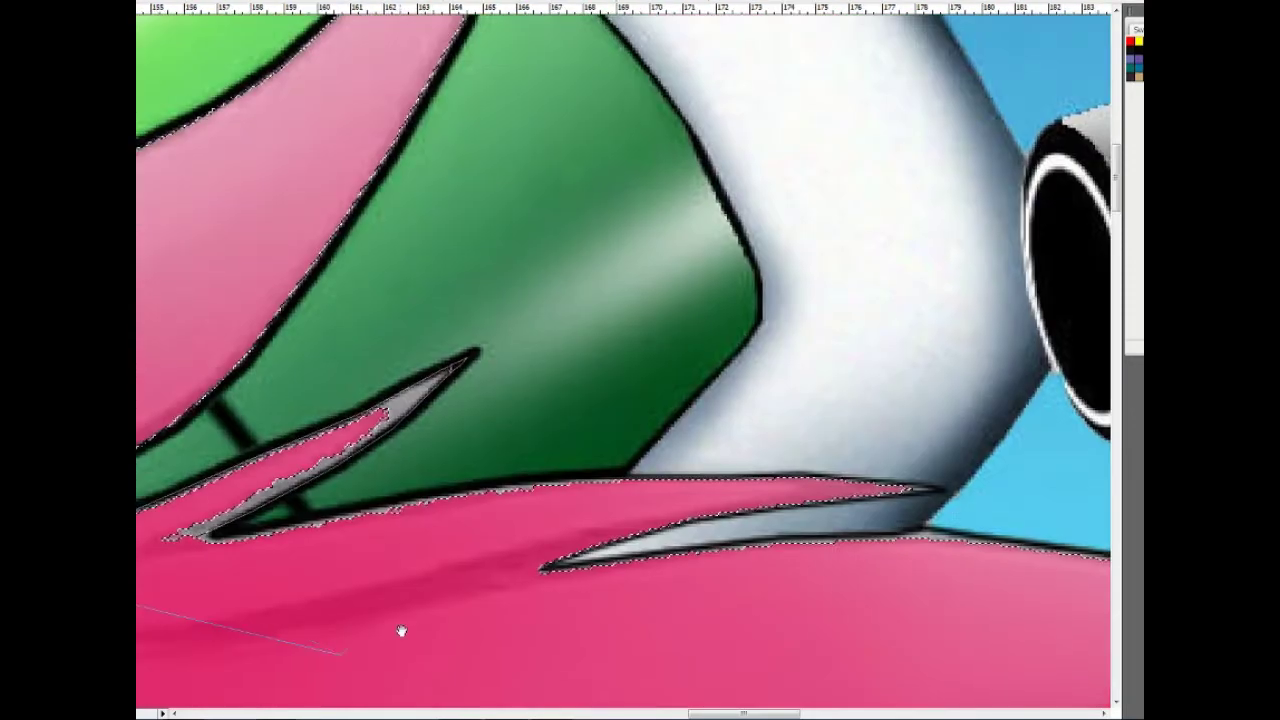
scroll(600, 560, left, 3)
scroll(737, 557, up, 1)
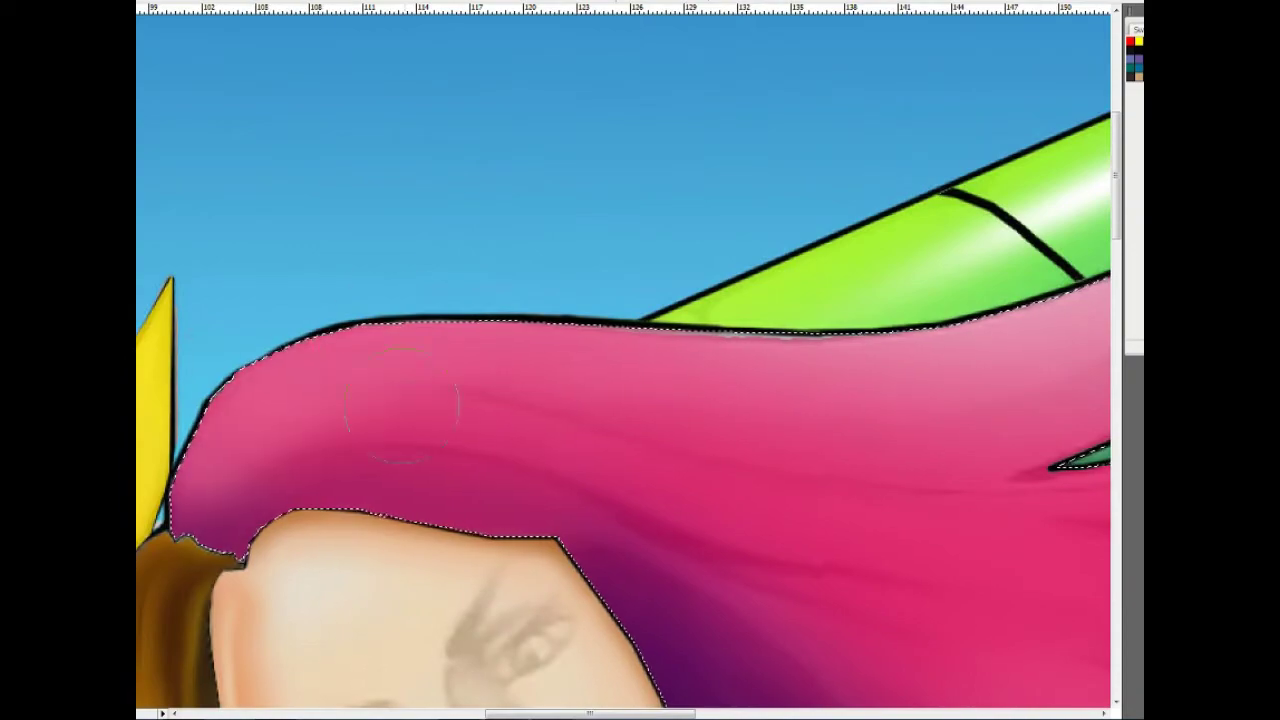
scroll(500, 371, right, 5)
scroll(500, 371, up, 1)
scroll(466, 429, left, 3)
scroll(466, 429, down, 1)
scroll(288, 480, left, 4)
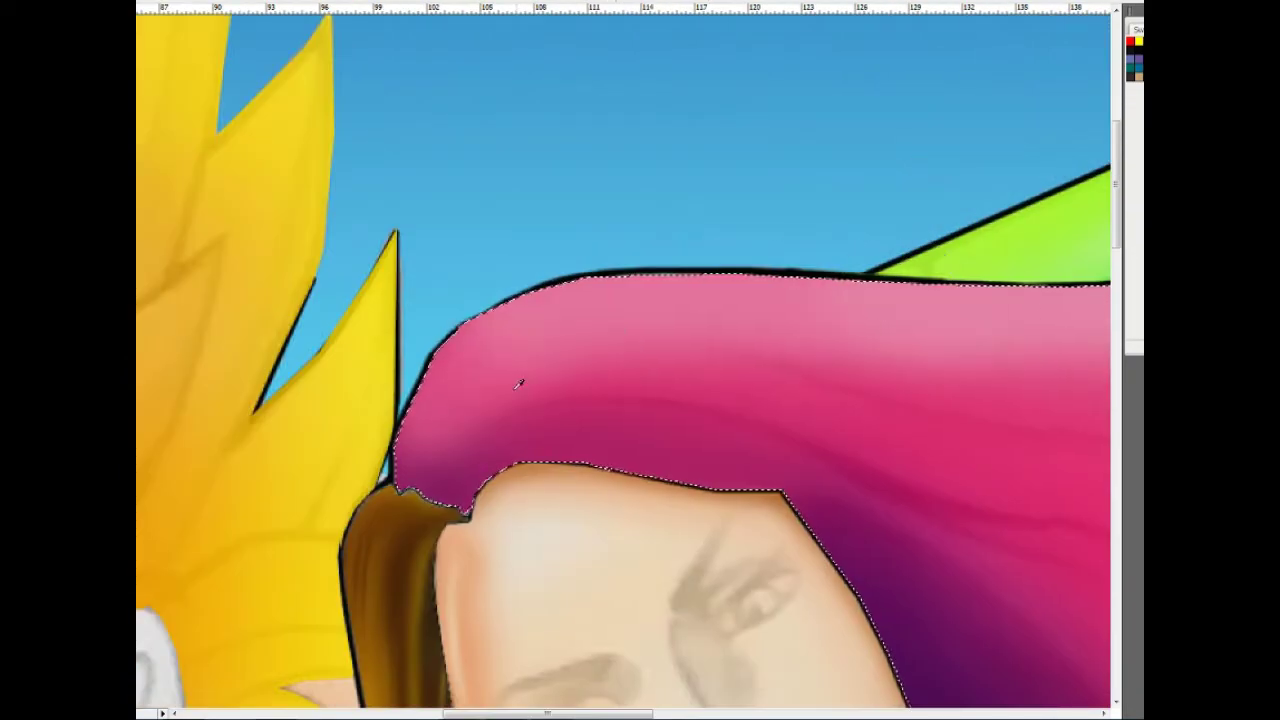
scroll(971, 494, right, 5)
scroll(548, 369, right, 3)
scroll(548, 369, down, 2)
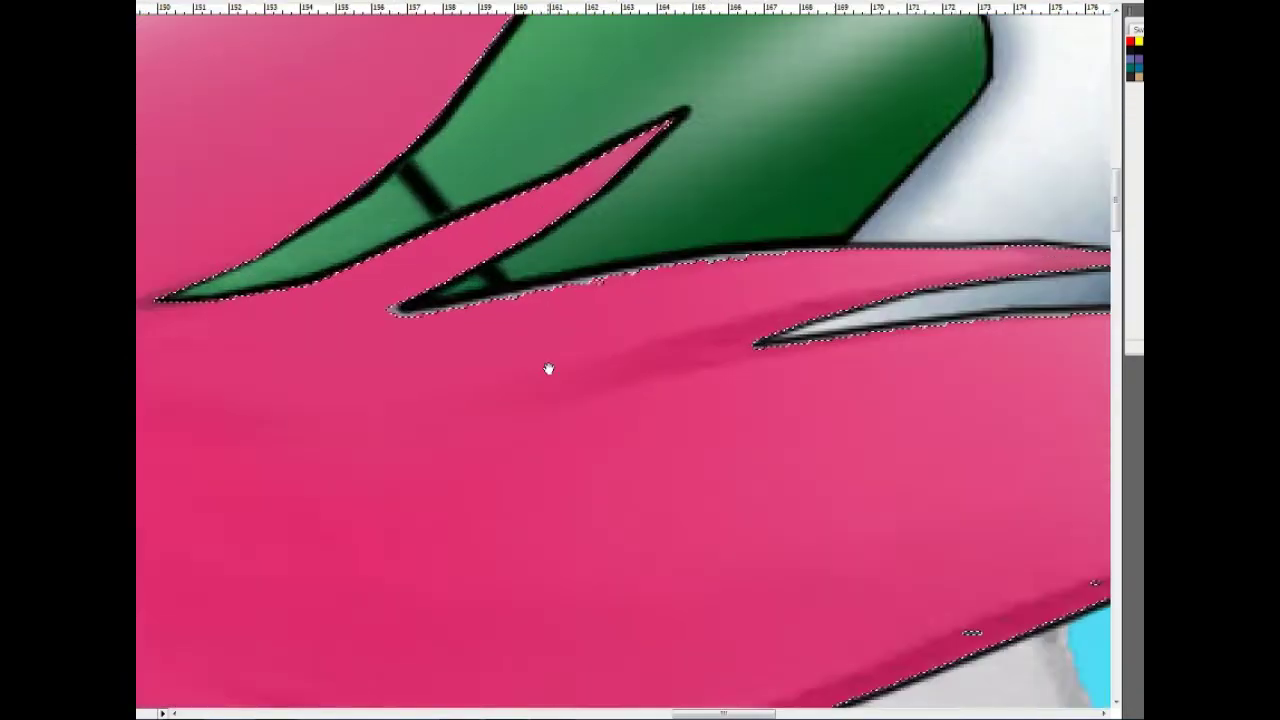
scroll(670, 288, right, 5)
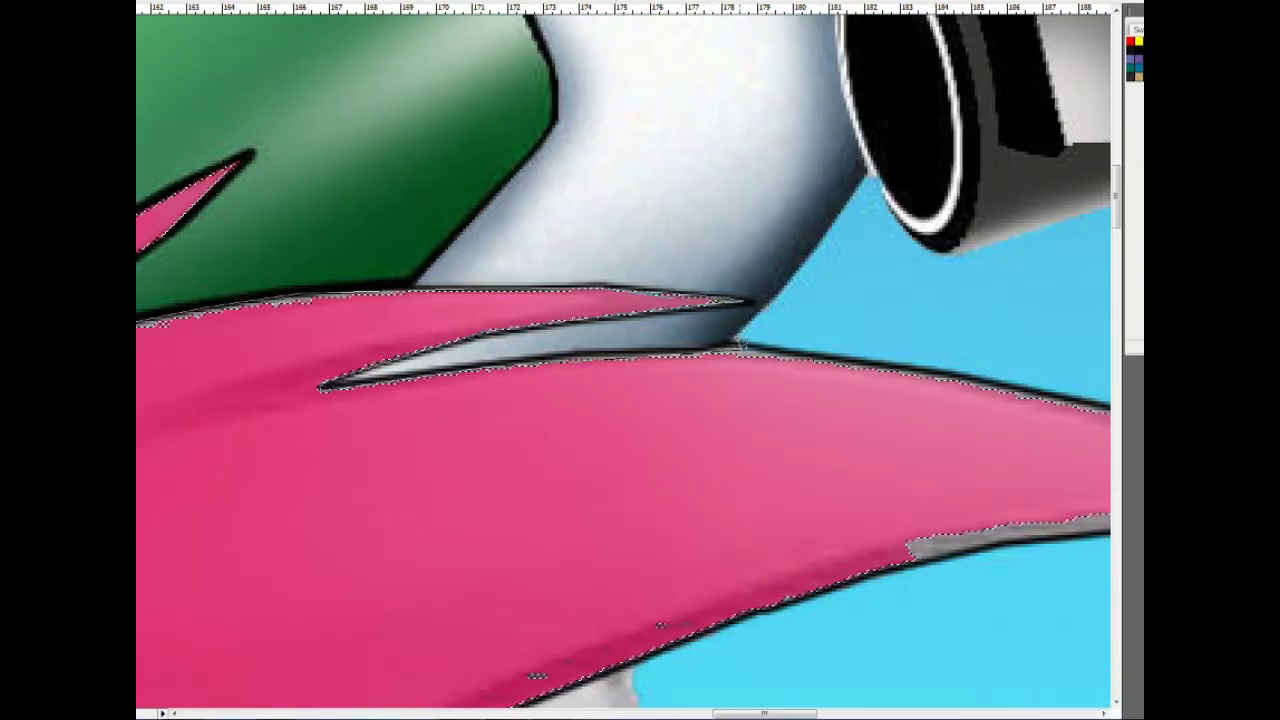
scroll(940, 380, right, 5)
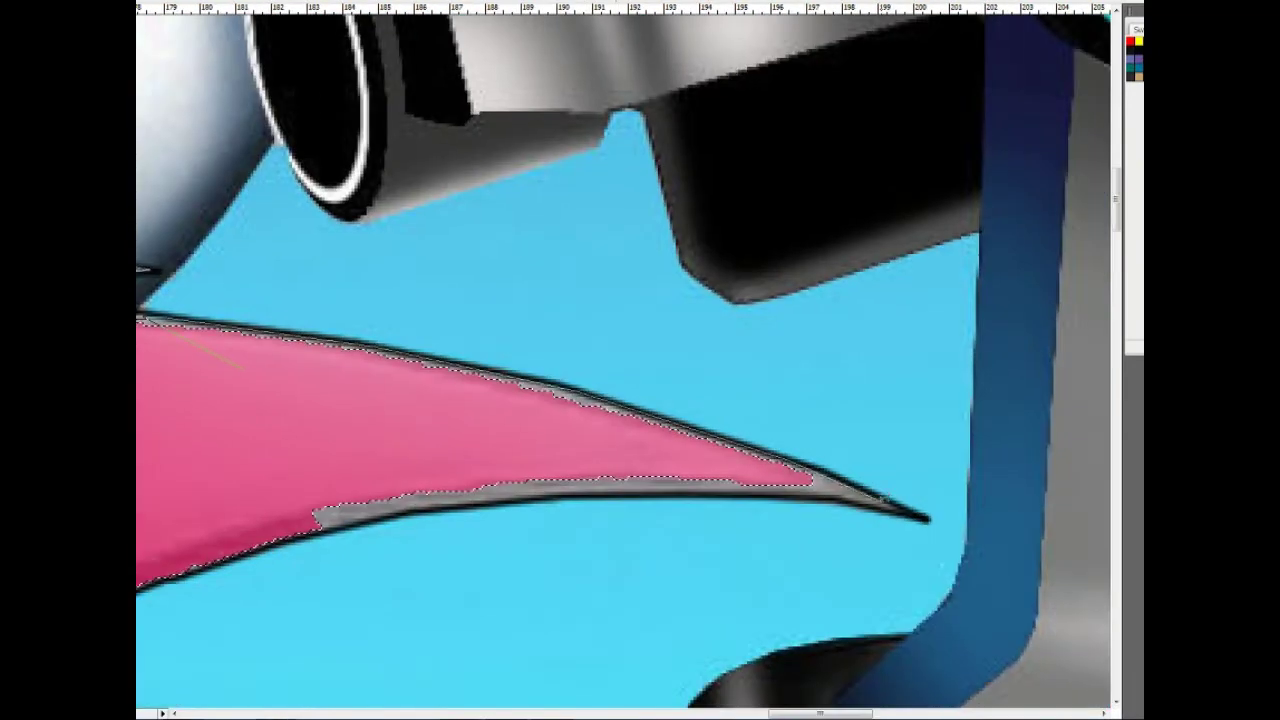
scroll(860, 497, left, 5)
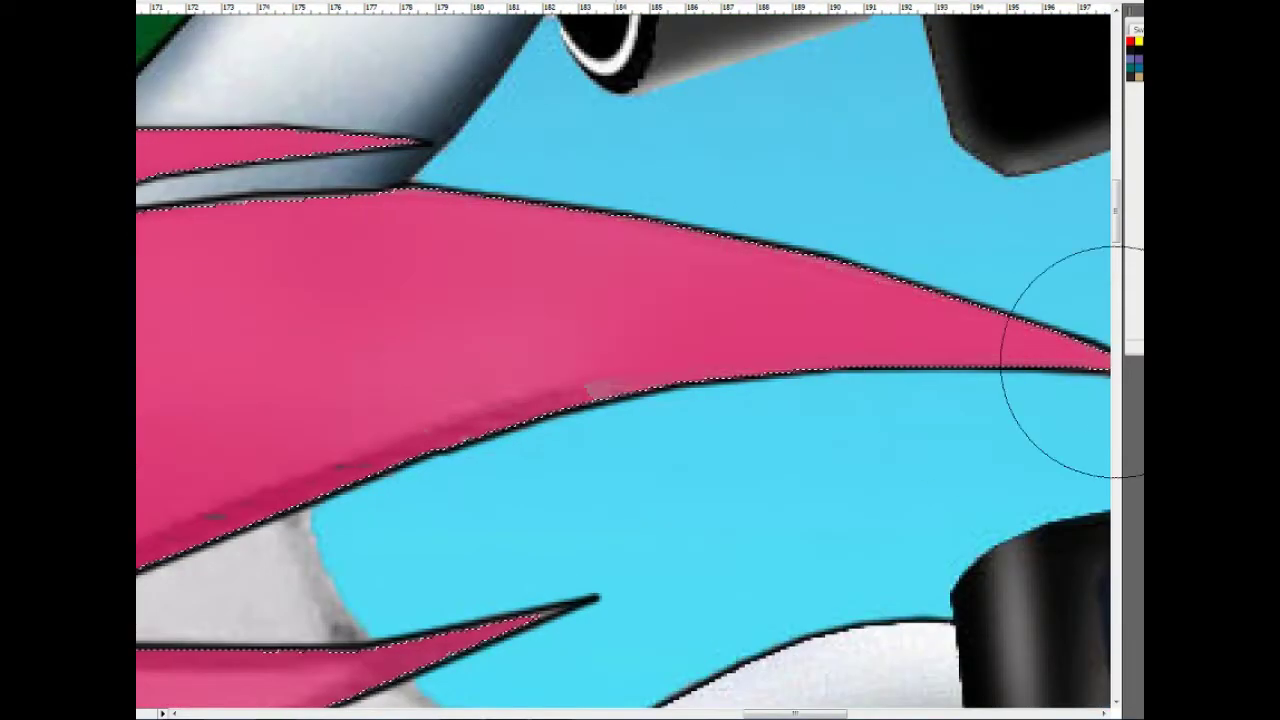
scroll(586, 309, down, 5)
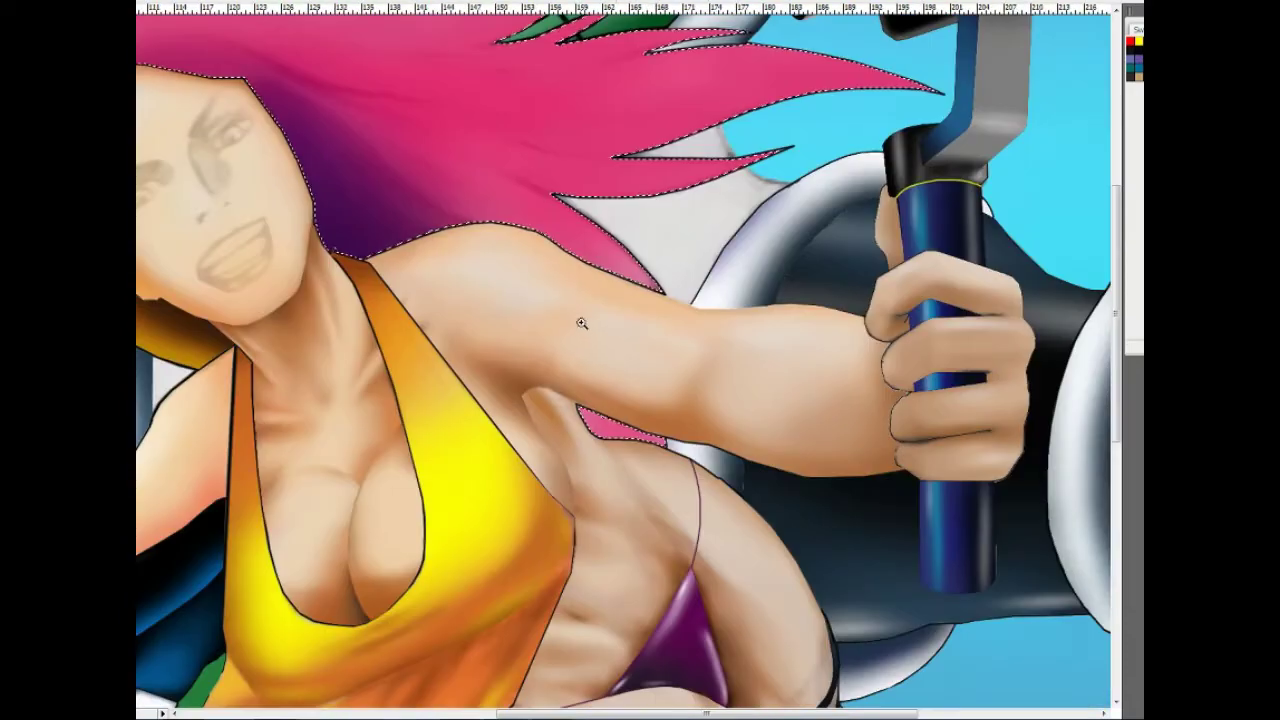
scroll(520, 220, up, 2)
scroll(520, 220, left, 3)
scroll(480, 260, up, 1)
scroll(480, 260, left, 2)
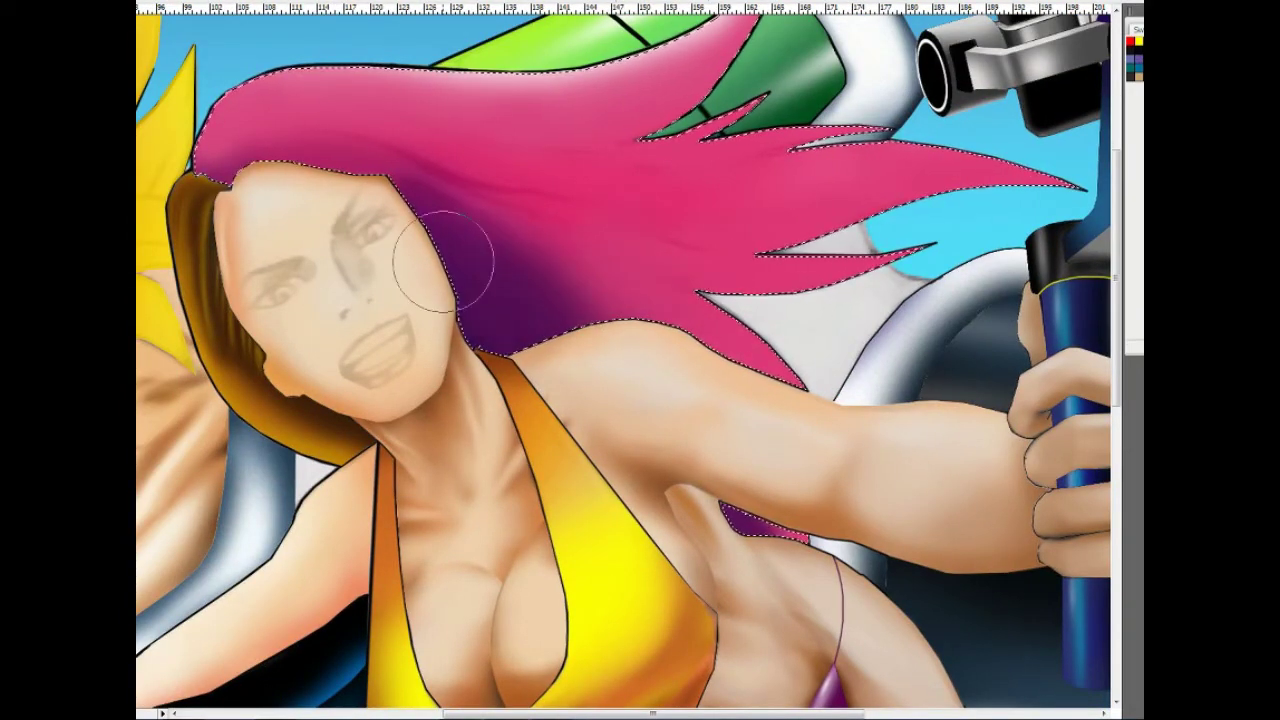
key(ctrl+d)
scroll(900, 614, up, 3)
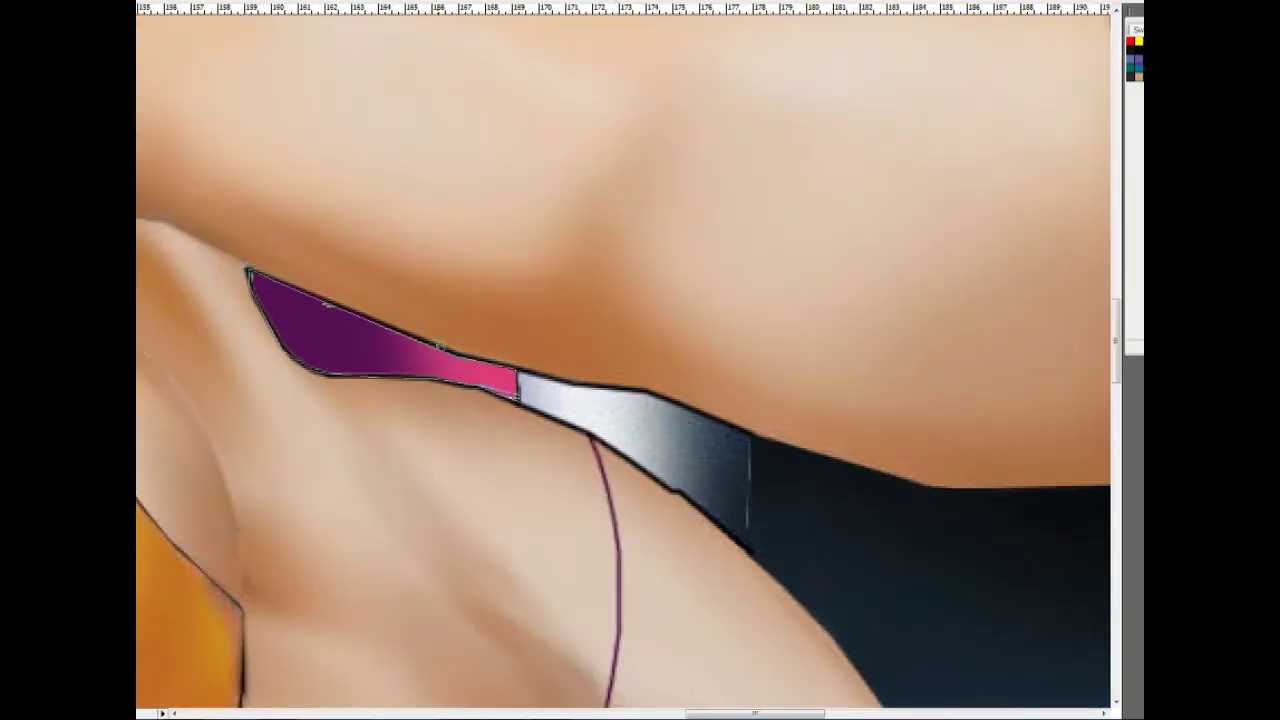
Step: Give the purple strap a bold black outline and select the pink hair area
drag(500, 414, 386, 386)
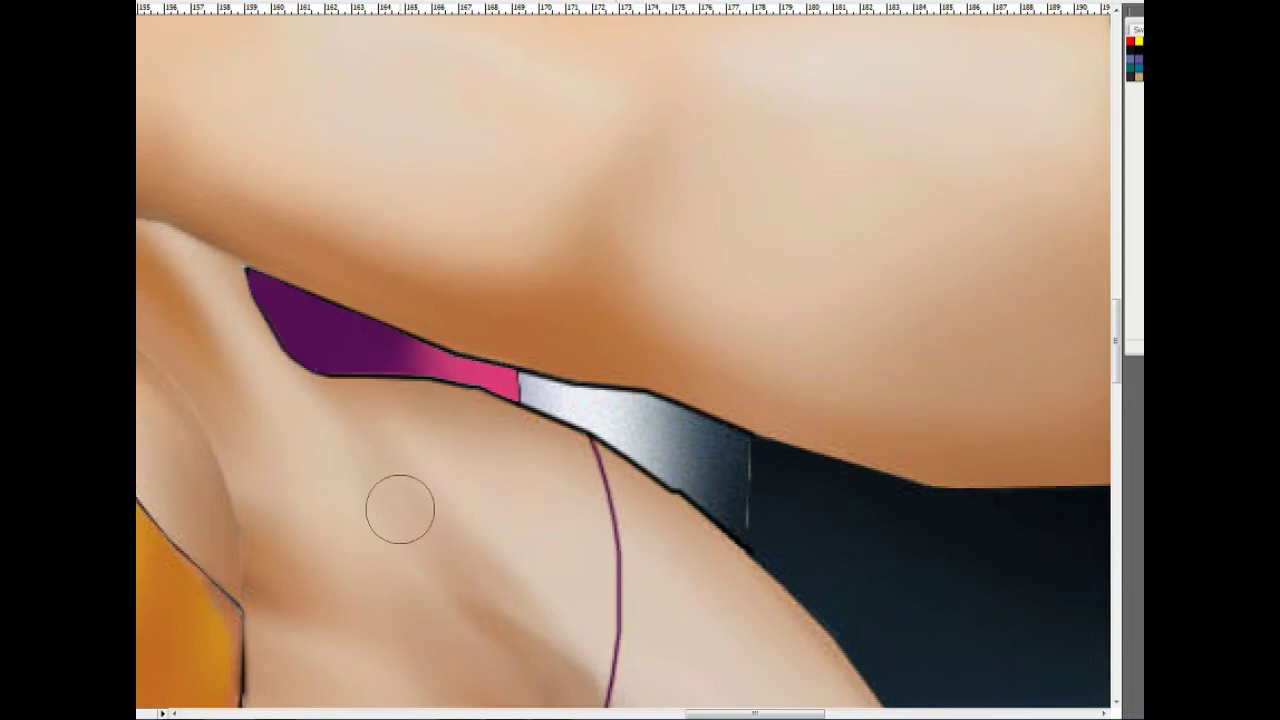
key(ctrl+0)
scroll(518, 600, up, 2)
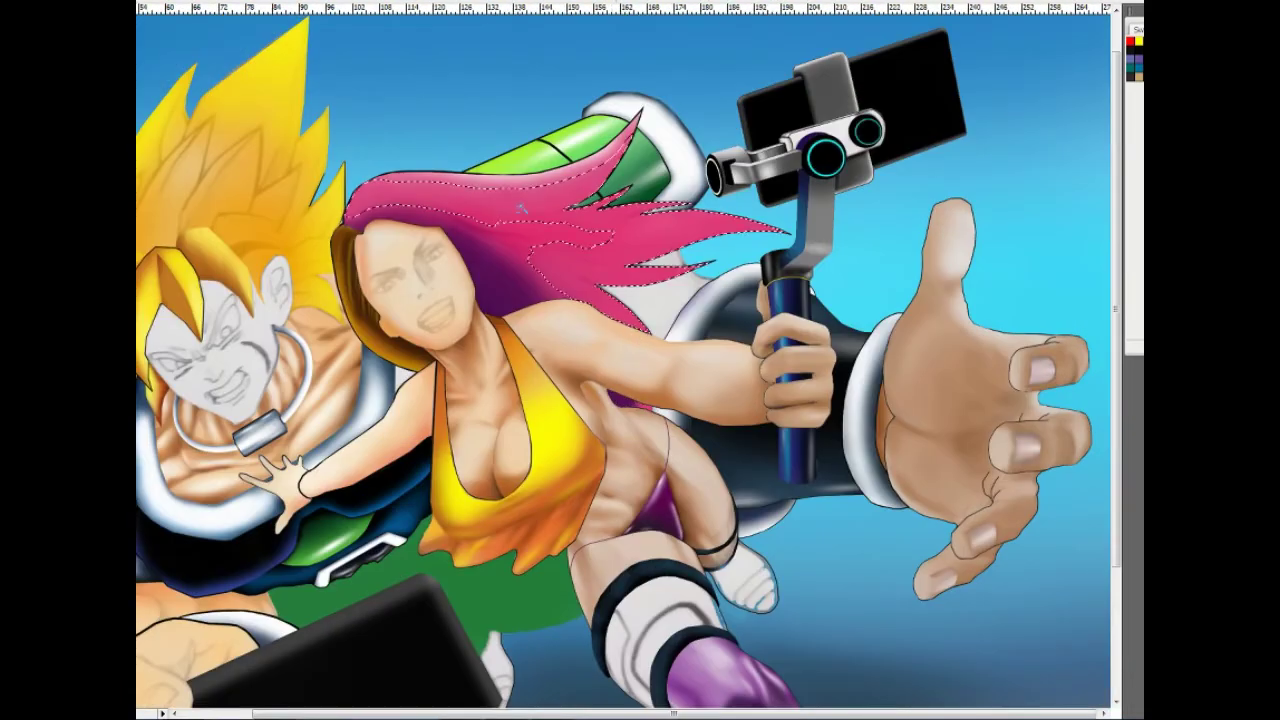
click(495, 235)
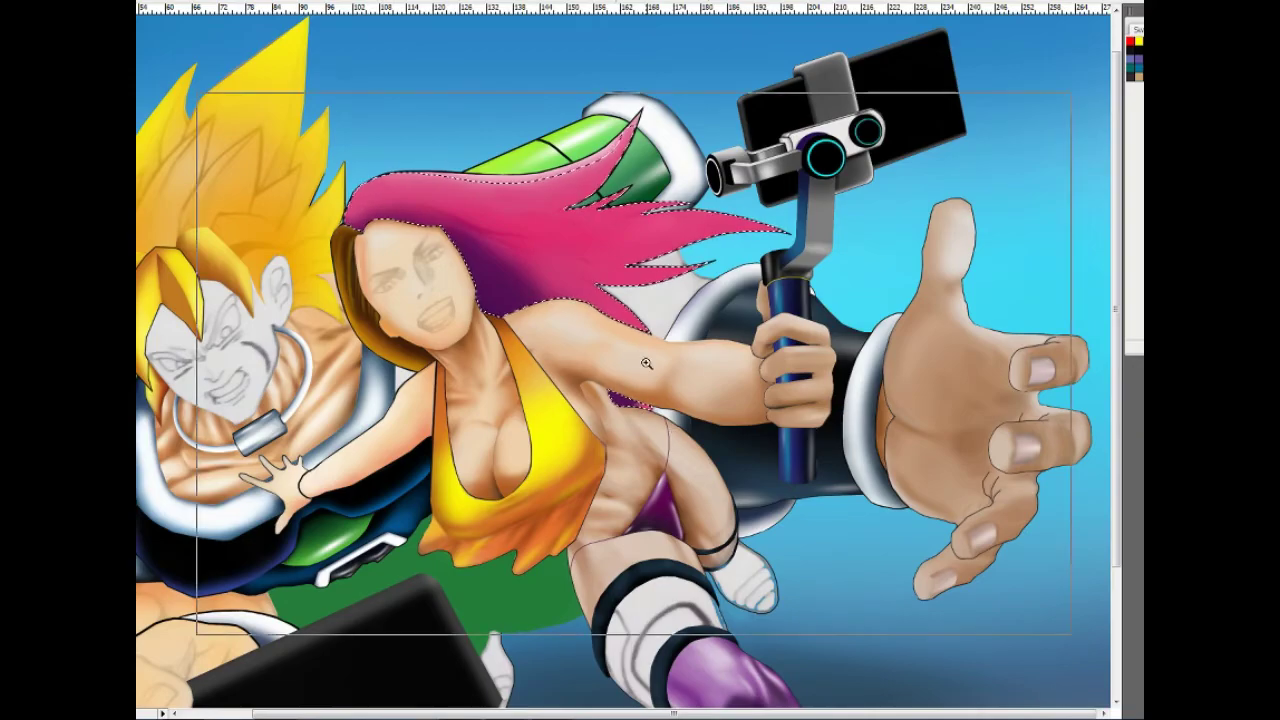
scroll(585, 214, up, 1)
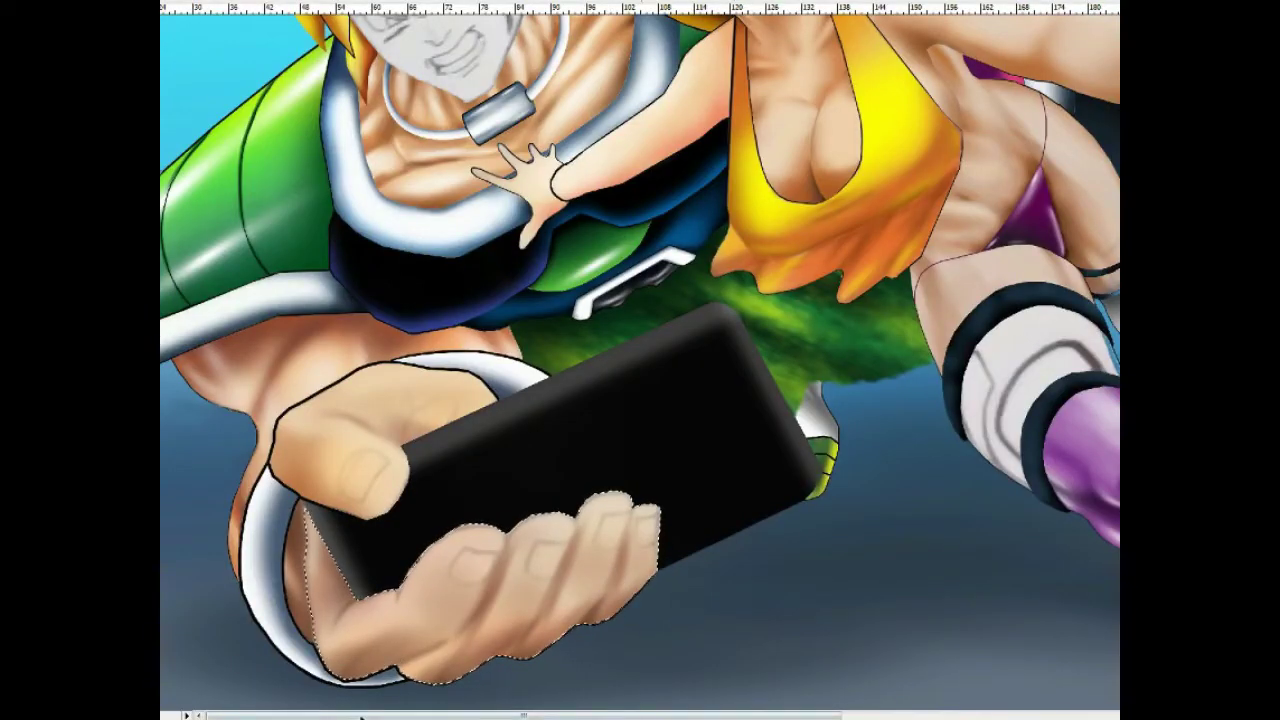
Step: Lighten the shading on the lower palm and fingertips, then deselect
mouse_move(343, 630)
mouse_down()
mouse_move(490, 627)
mouse_move(632, 530)
mouse_up()
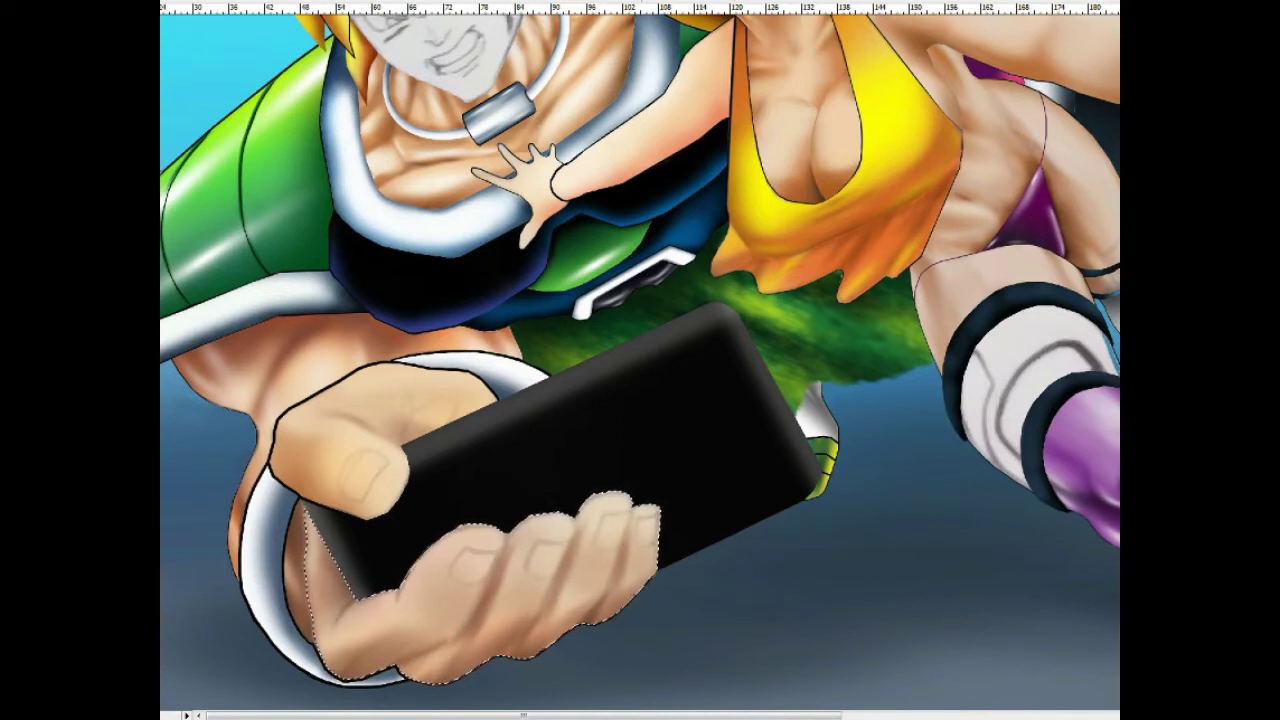
drag(632, 530, 425, 471)
key(ctrl+d)
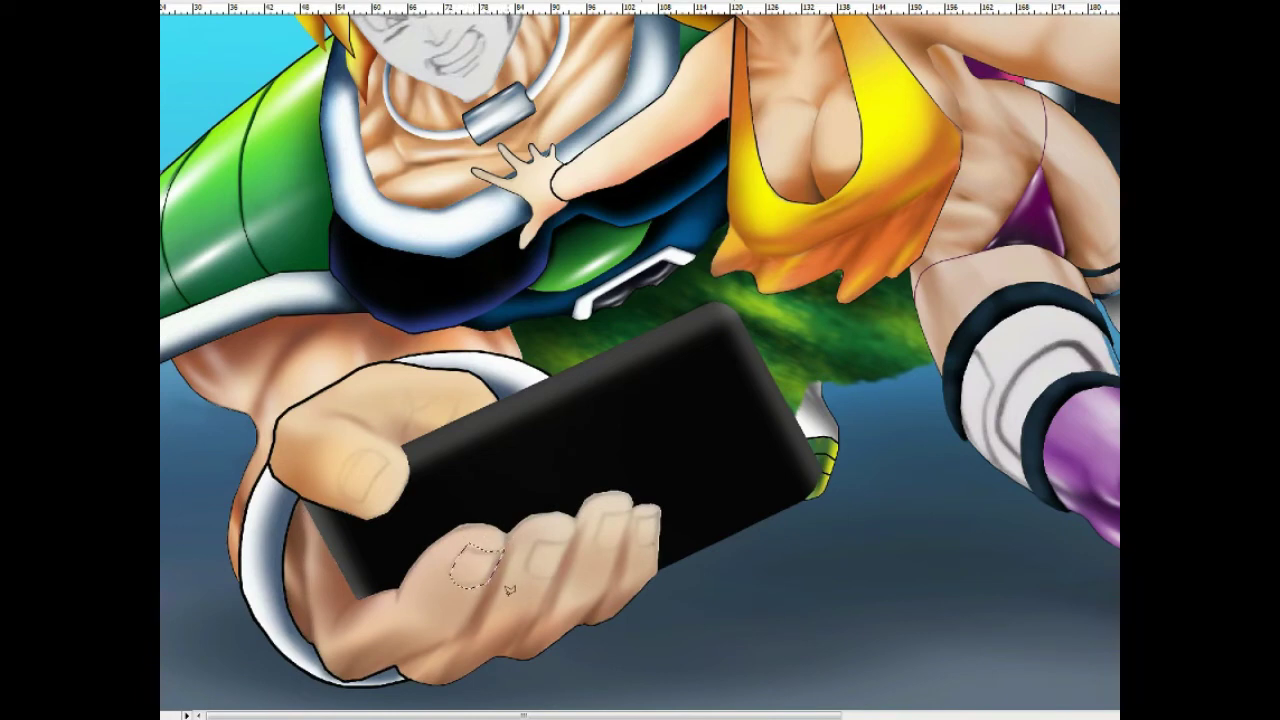
Step: Select the lower hand's knuckles, reposition the selection with a transform, and paint lighter highlights
drag(508, 590, 358, 590)
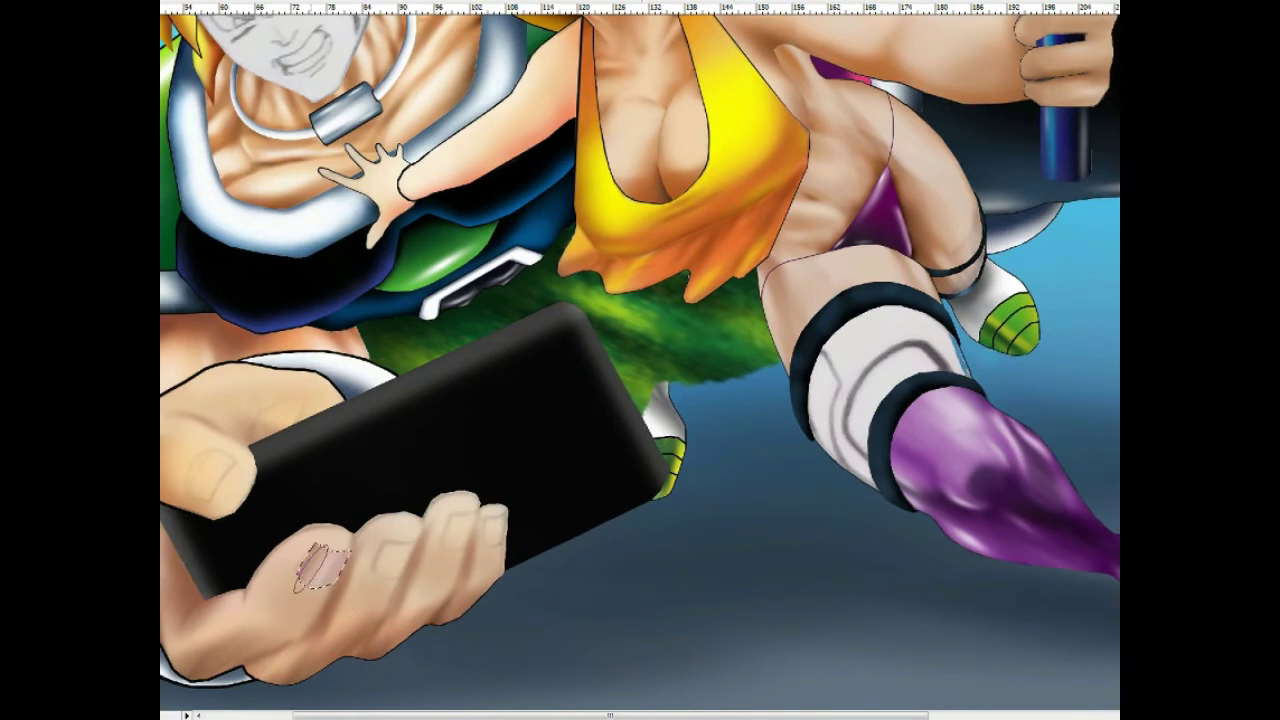
drag(344, 600, 340, 604)
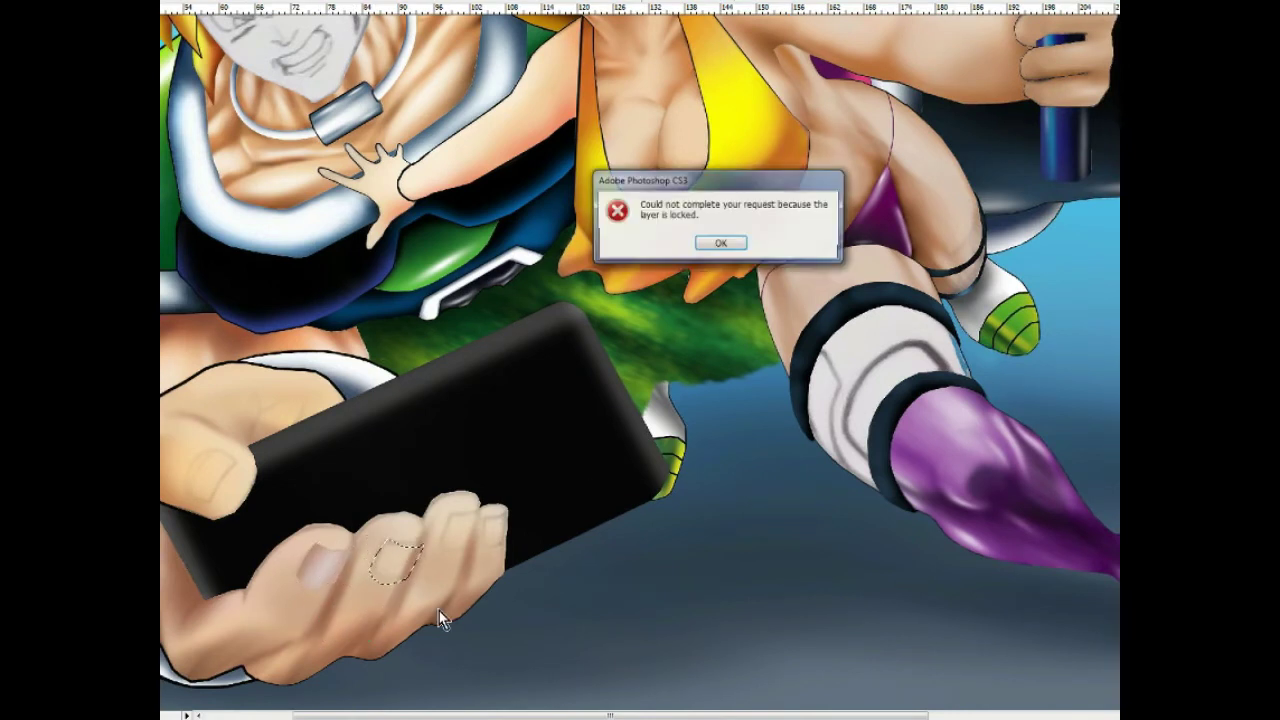
key(Return)
key(ctrl+t)
drag(400, 562, 327, 567)
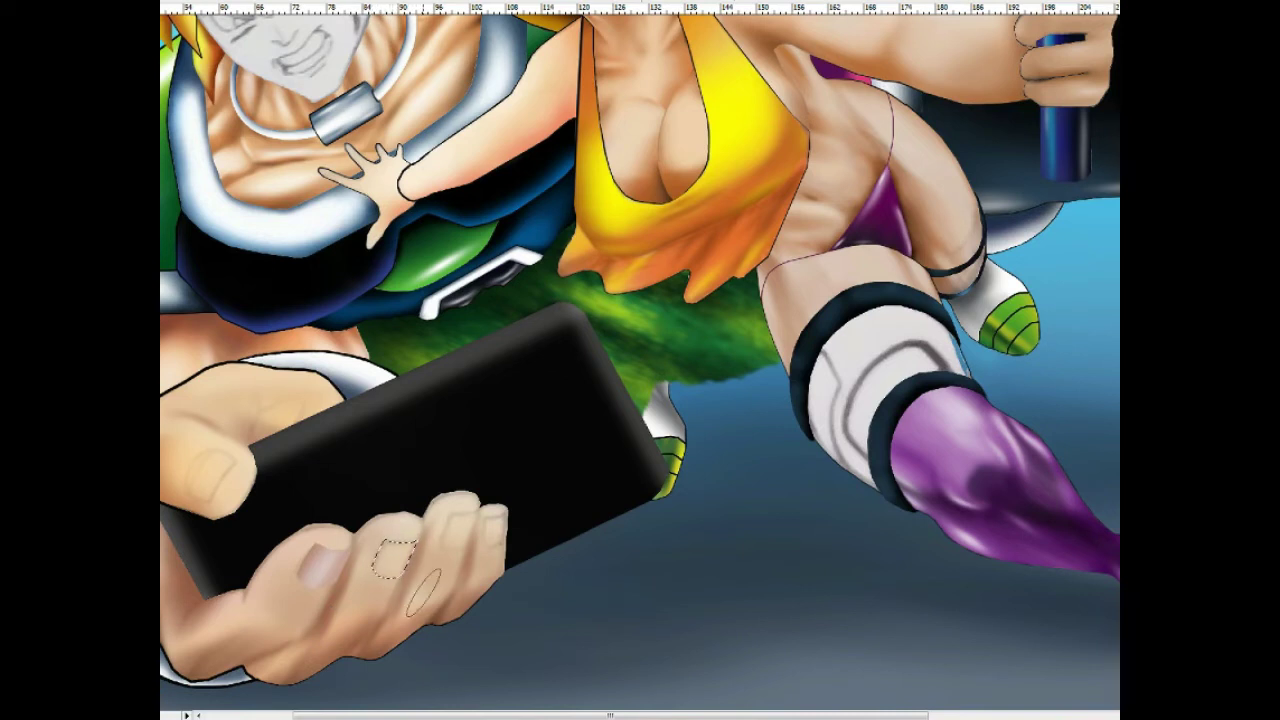
drag(385, 560, 402, 548)
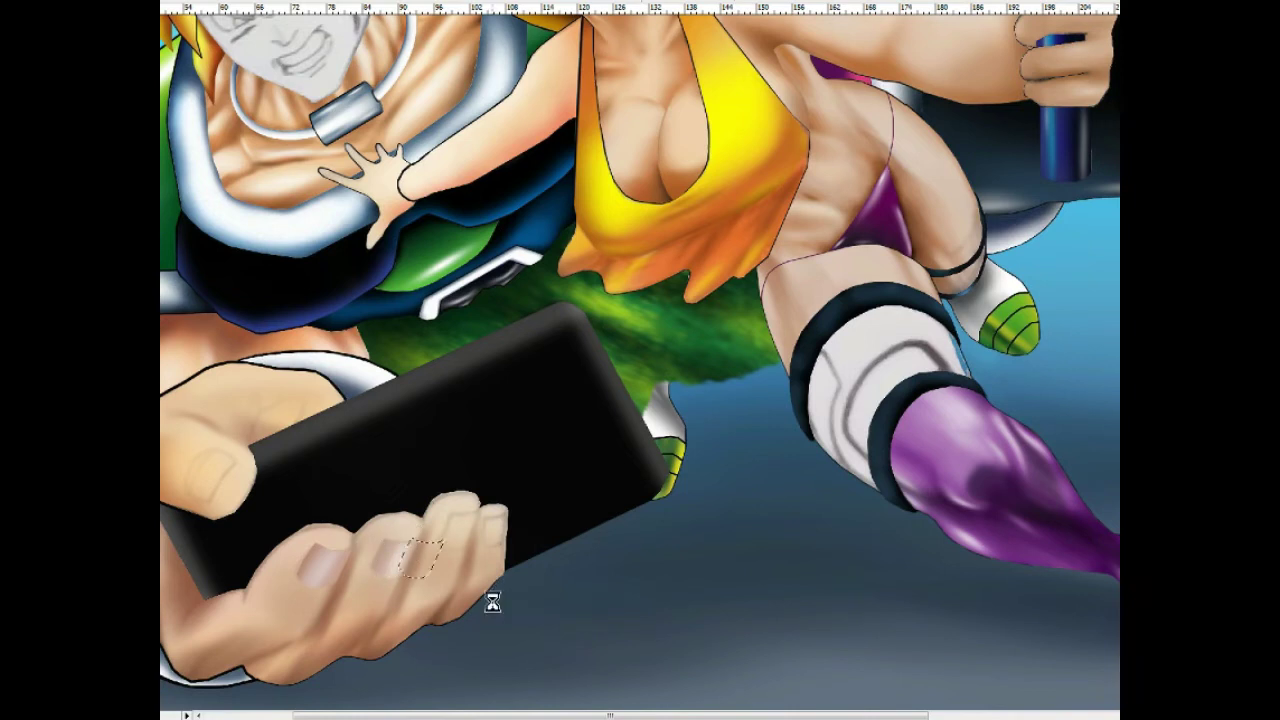
click(200, 217)
mouse_move(200, 232)
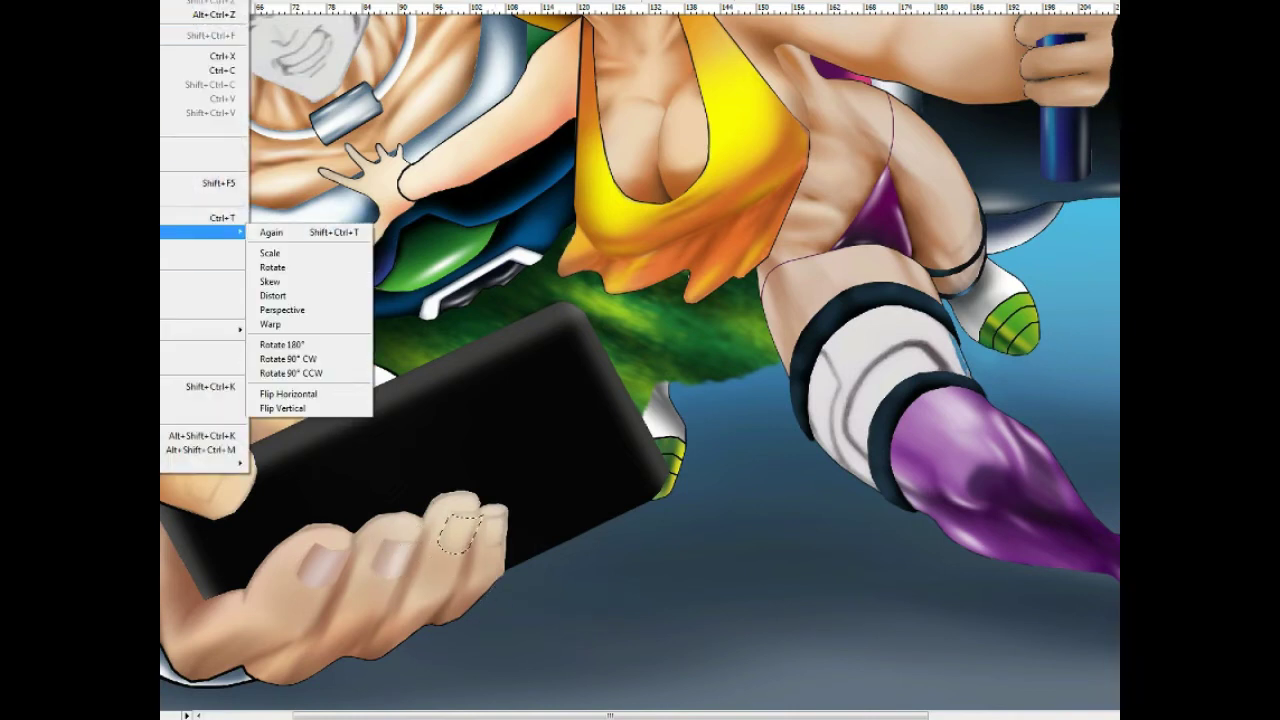
click(290, 250)
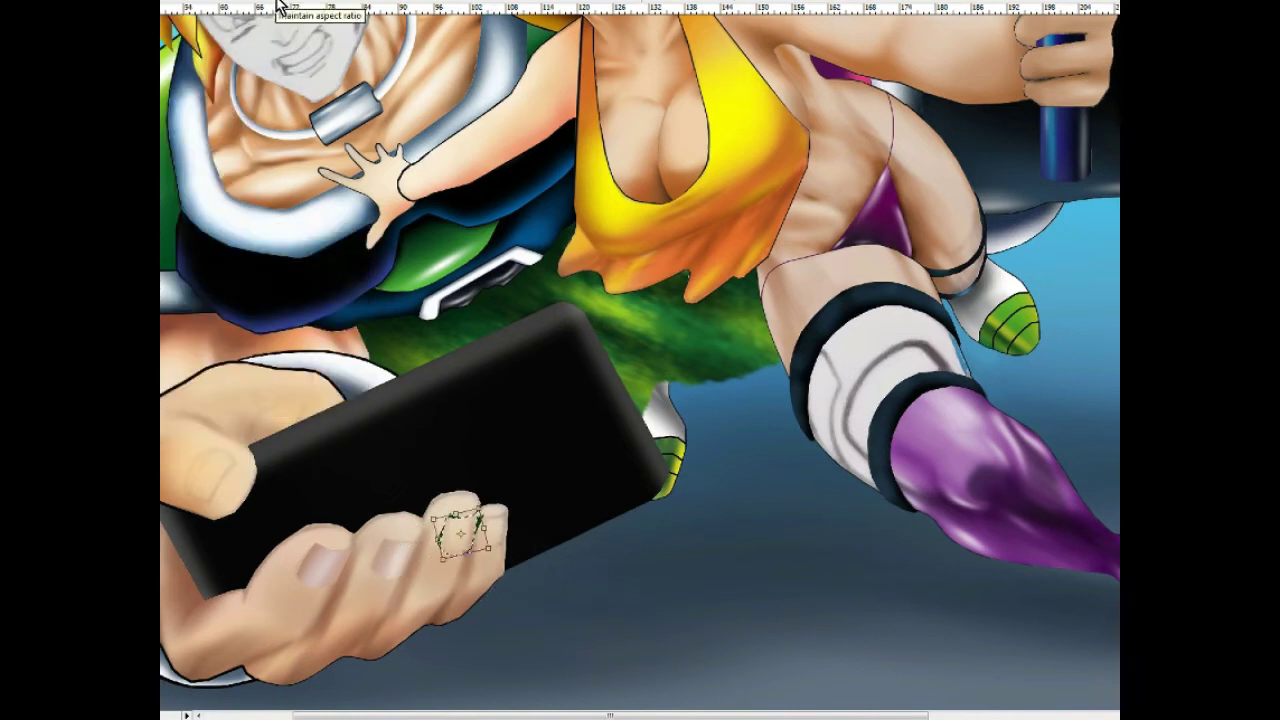
key(Return)
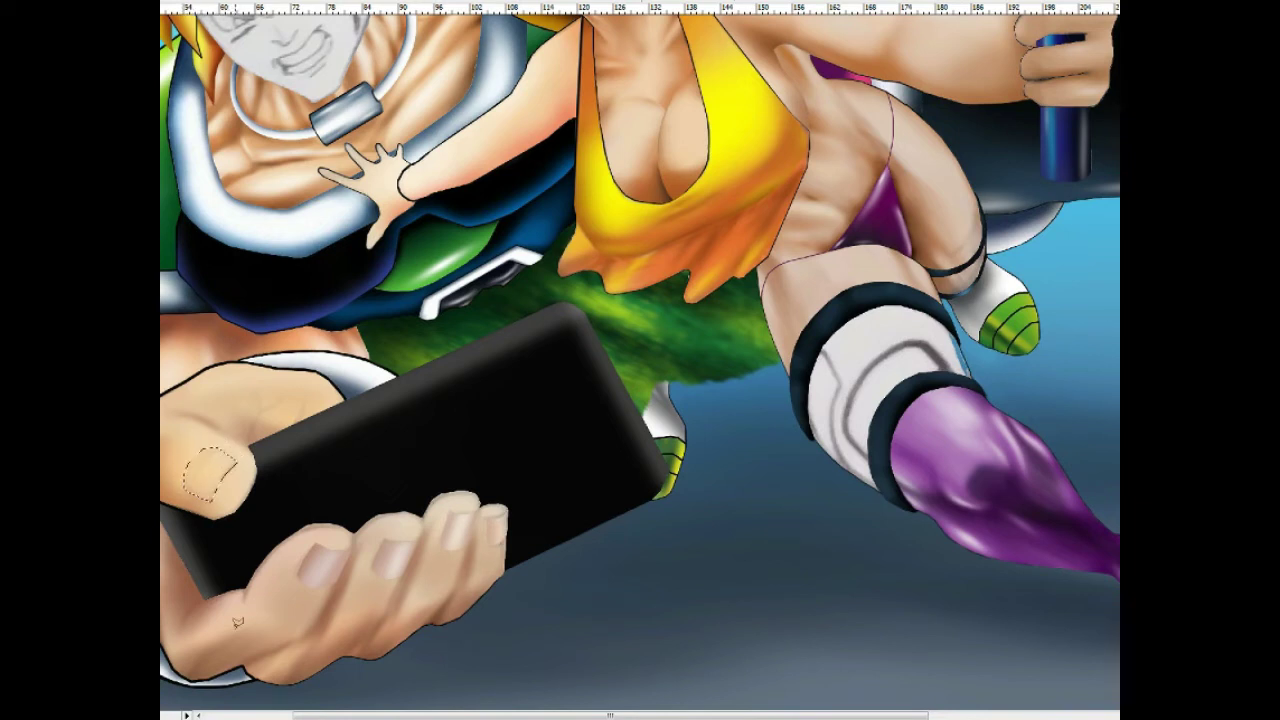
drag(220, 470, 215, 470)
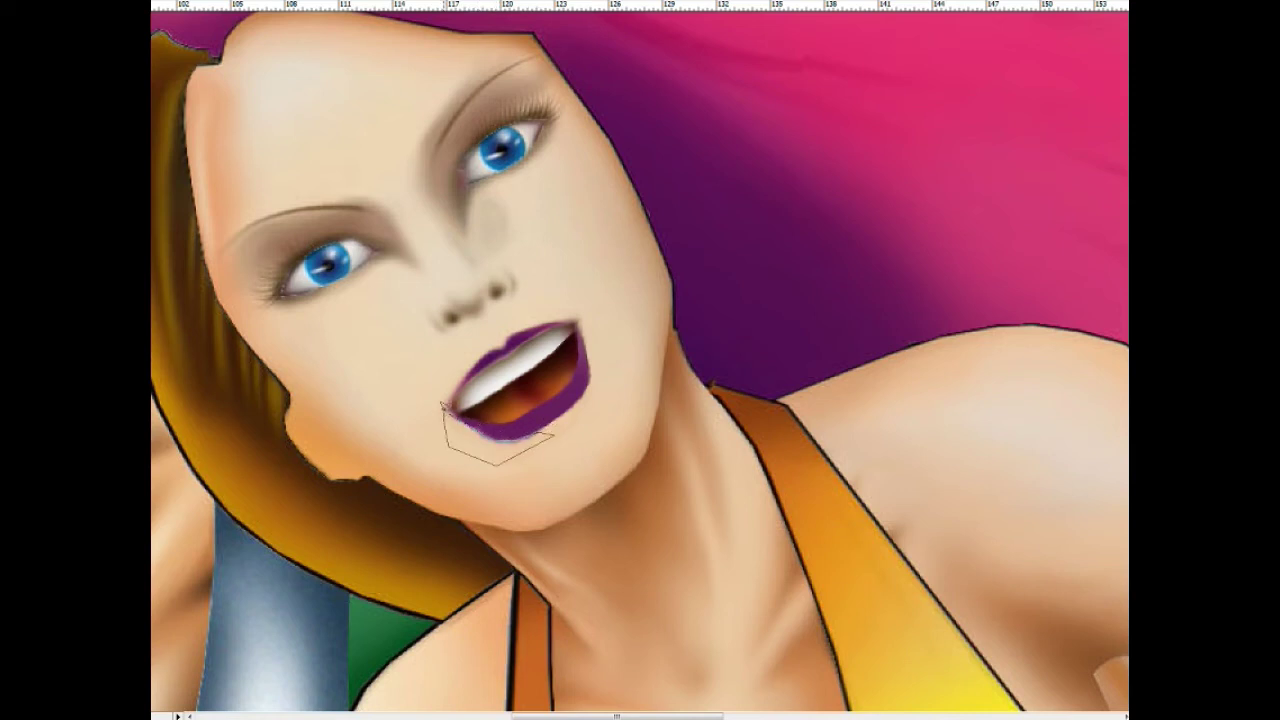
Step: Discard the lower-lip outline, reselect the hair, and review the hair tips and arm
click(443, 406)
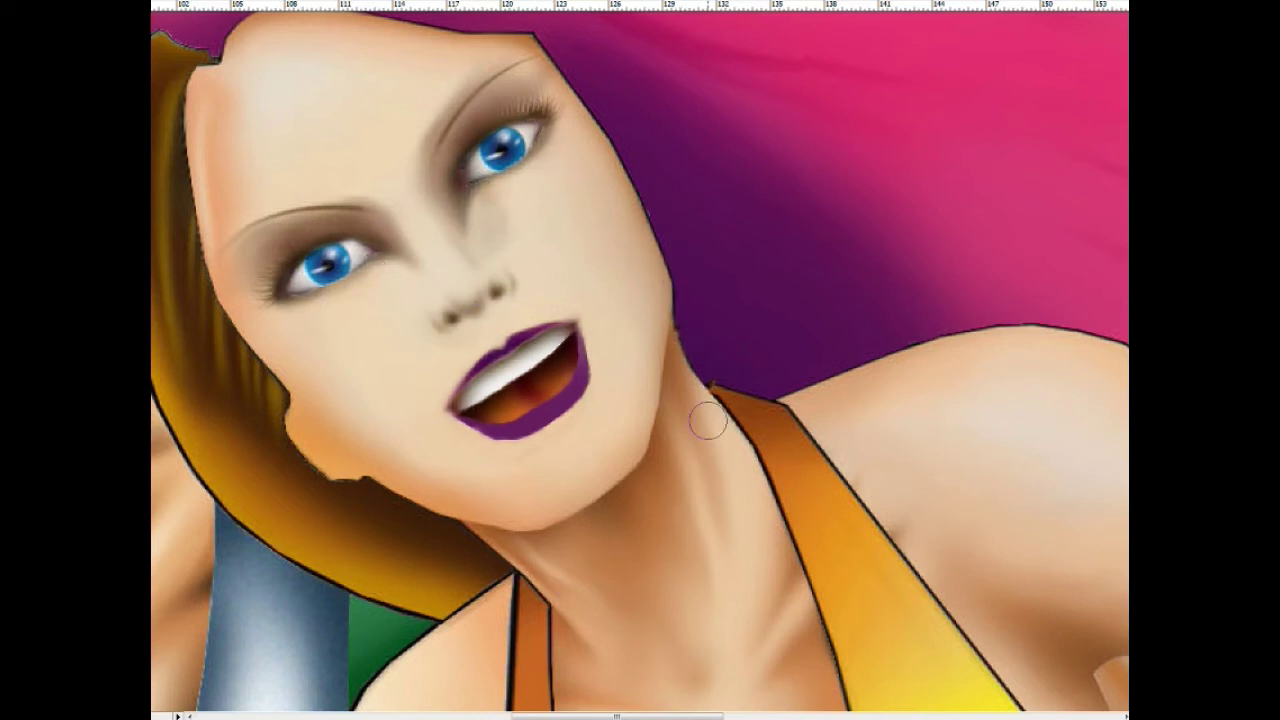
key(ctrl+h)
drag(1088, 260, 848, 350)
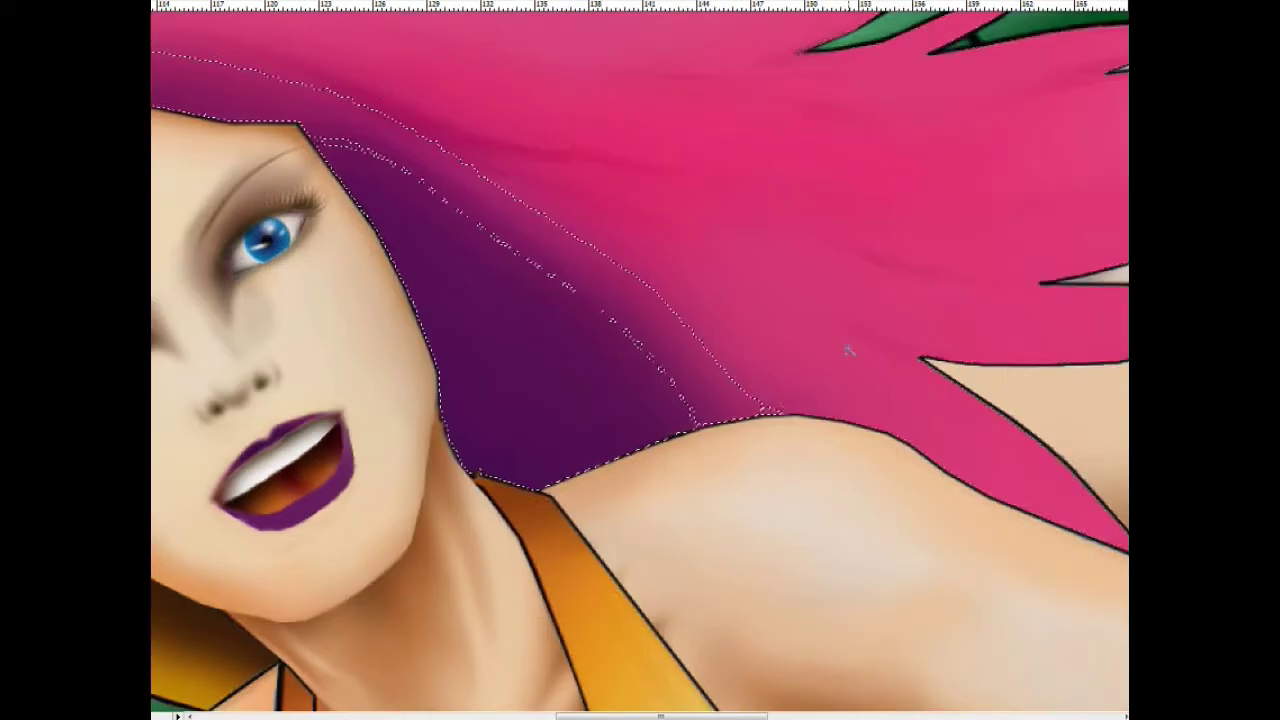
drag(783, 146, 843, 423)
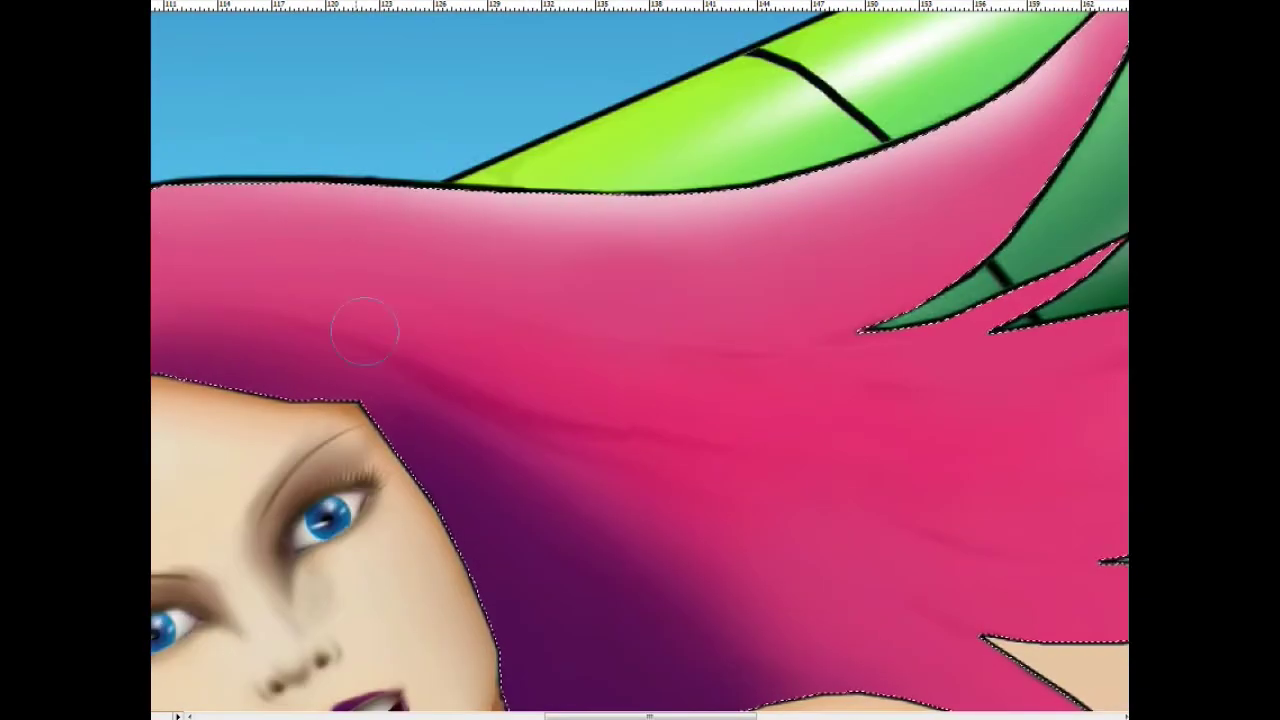
drag(1059, 79, 849, 269)
drag(838, 463, 766, 300)
drag(968, 480, 918, 355)
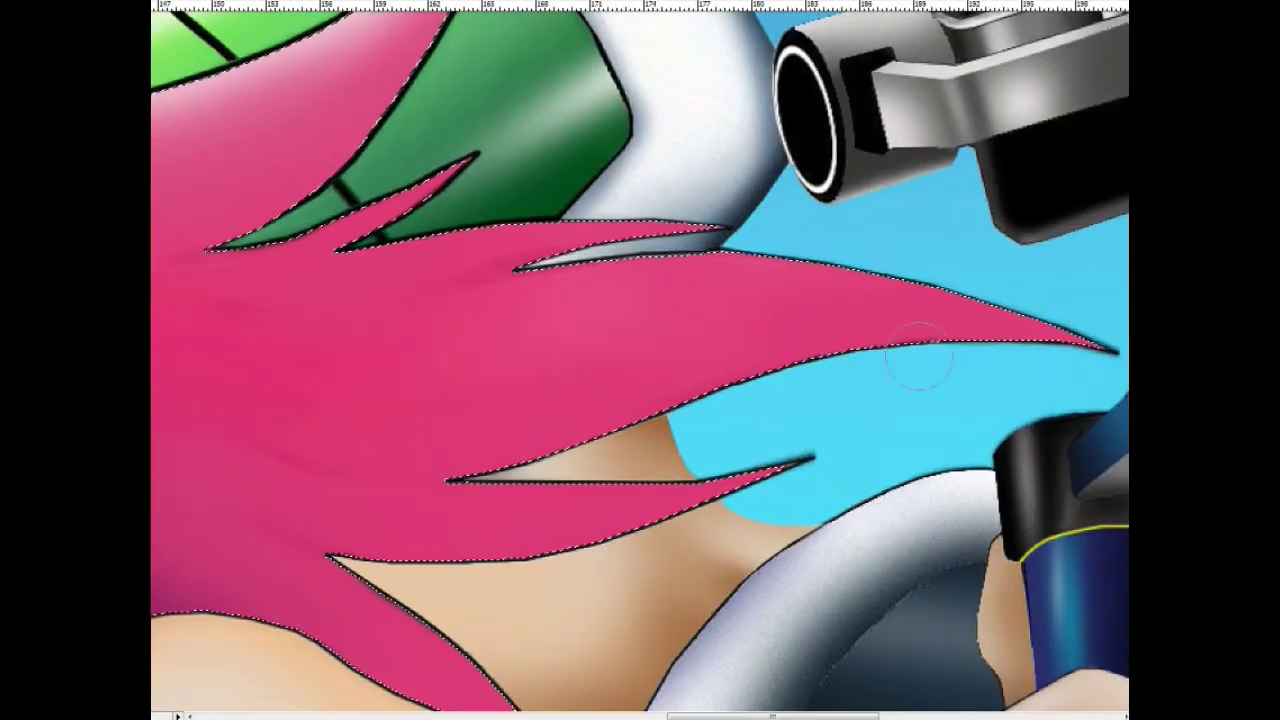
drag(516, 677, 571, 491)
scroll(660, 600, down, 3)
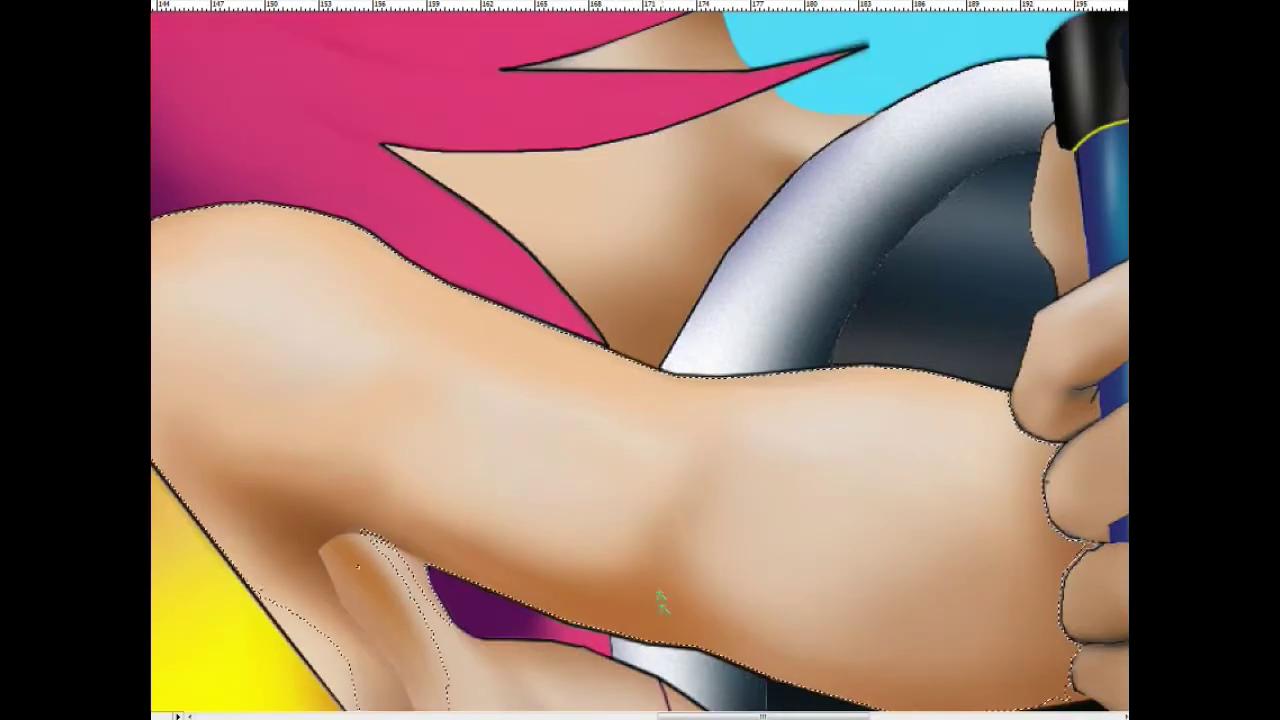
scroll(620, 580, down, 1)
scroll(910, 500, up, 1)
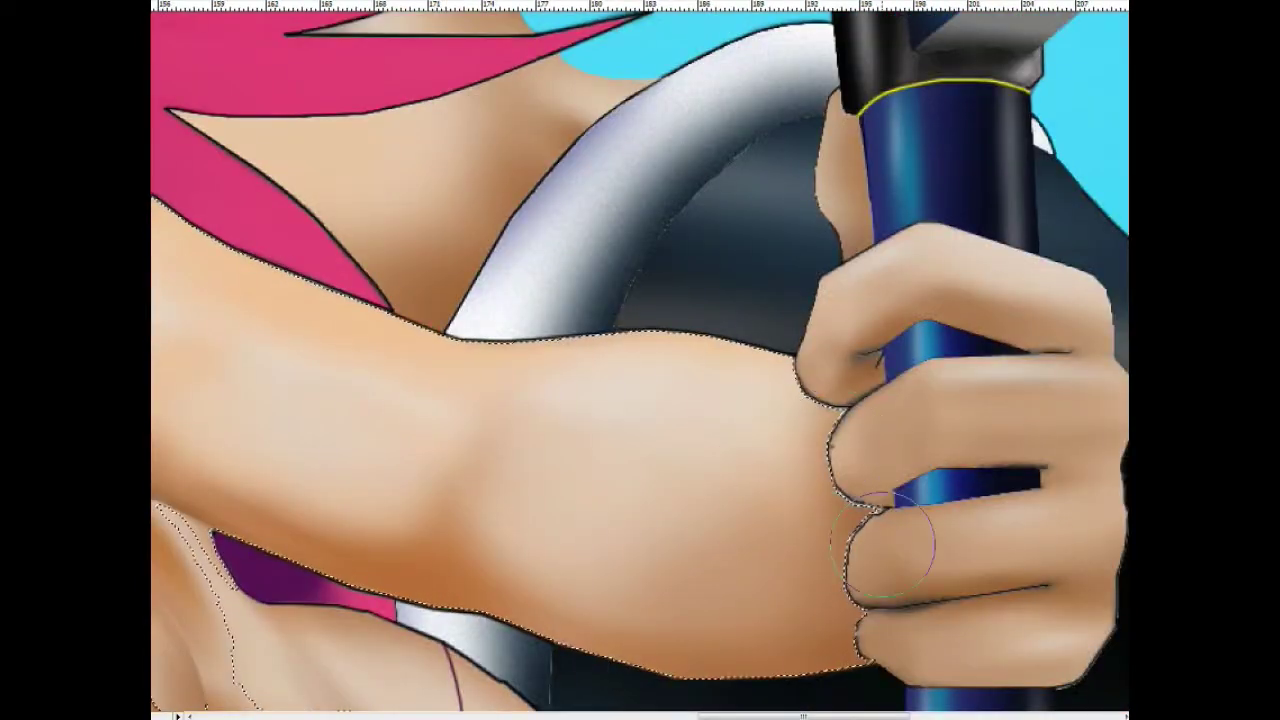
Step: Add the chest and neck skin to the selection and return to the brush
drag(200, 500, 520, 500)
drag(357, 423, 667, 376)
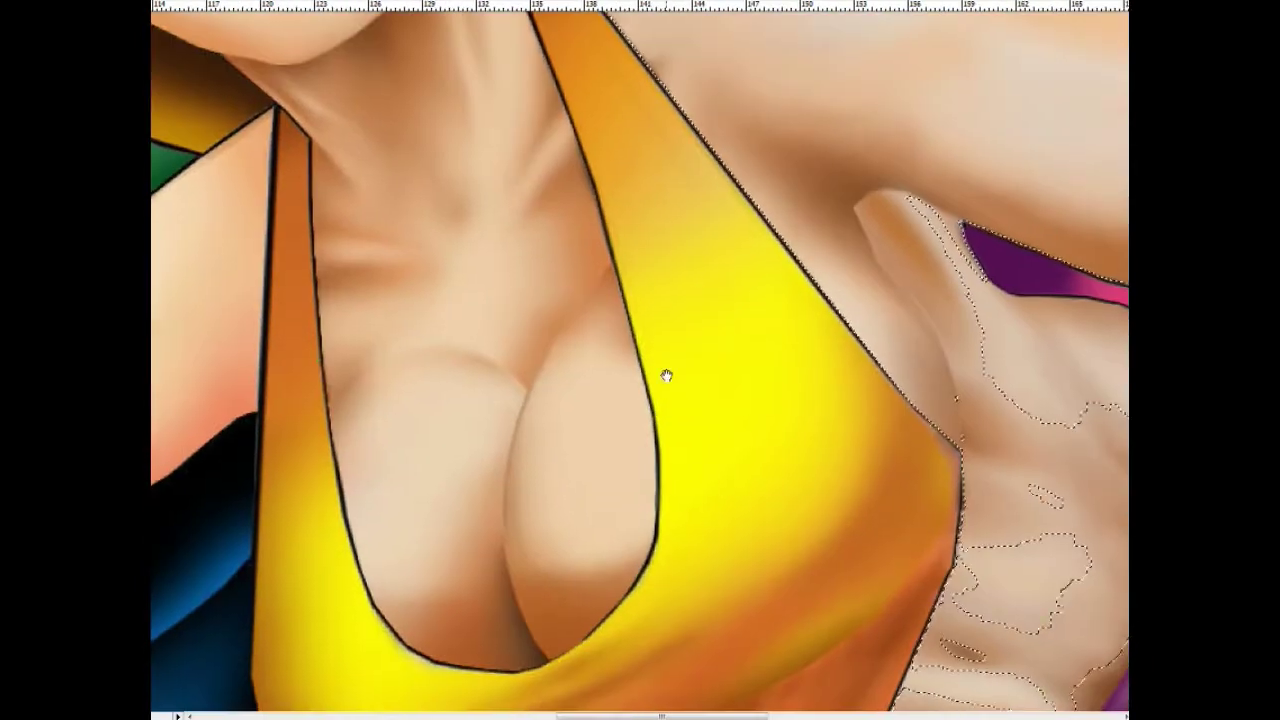
shift+click(563, 541)
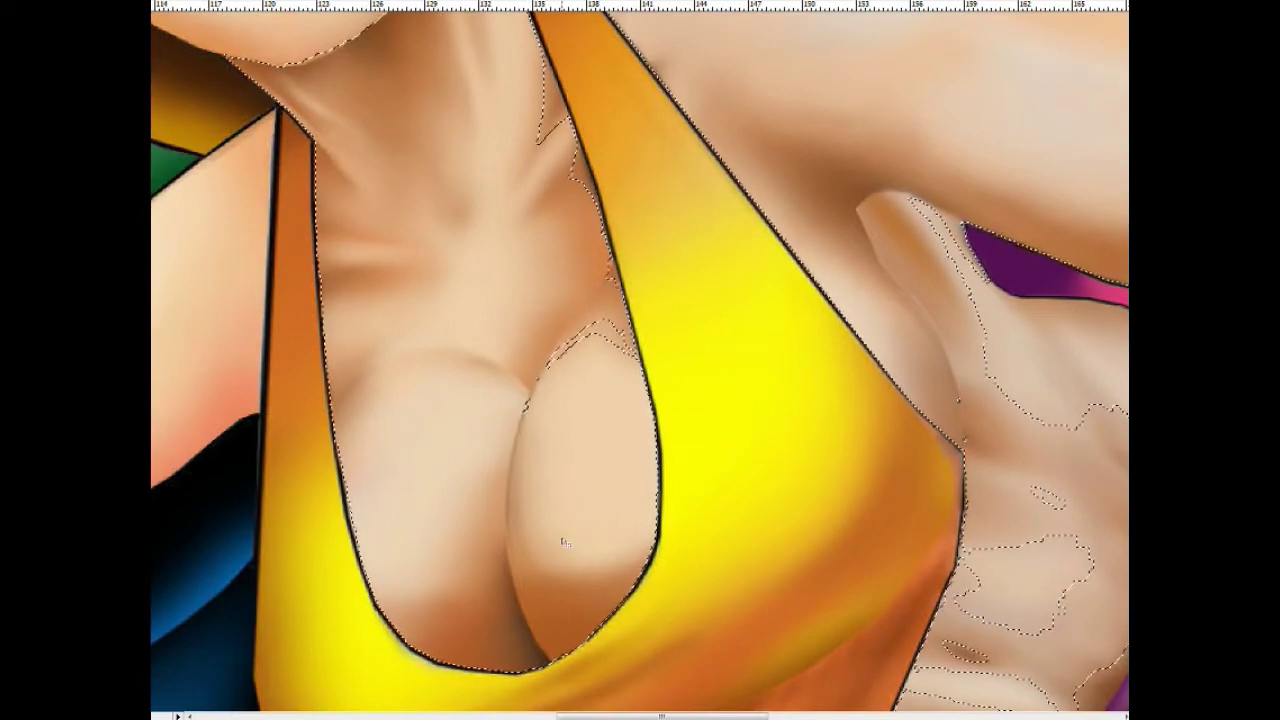
key(b)
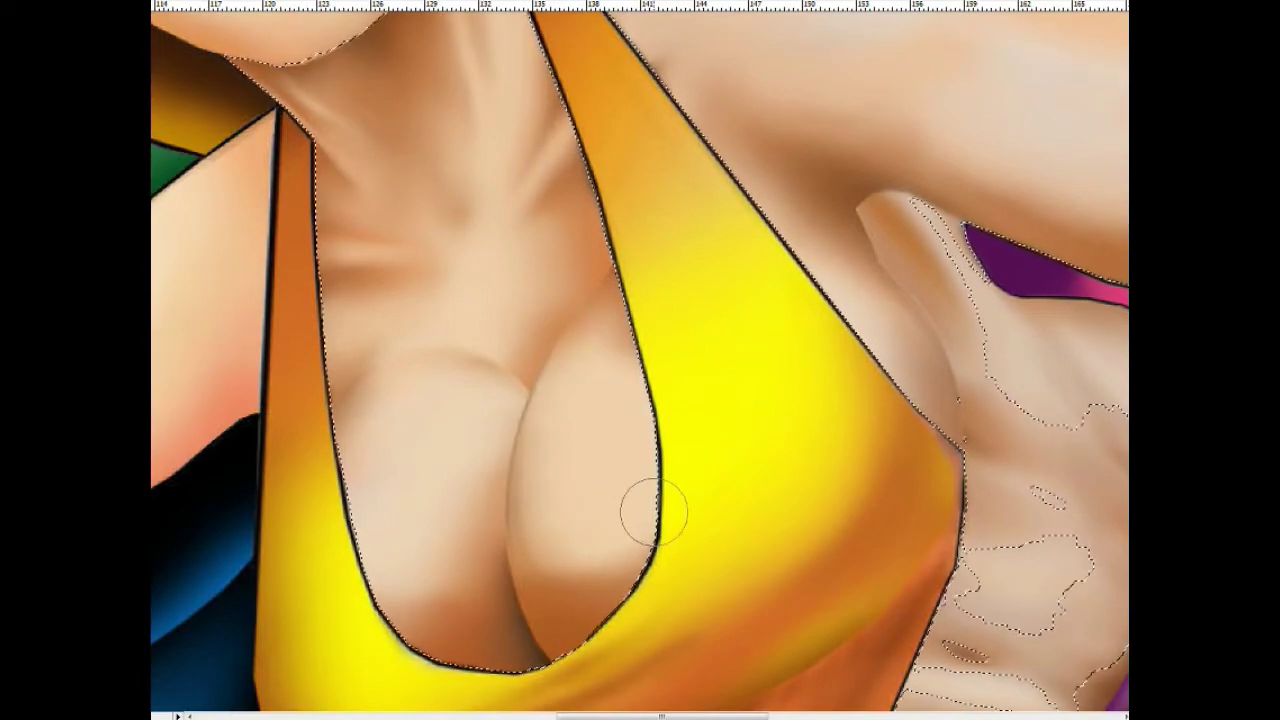
key(ctrl+minus)
key(ctrl+minus)
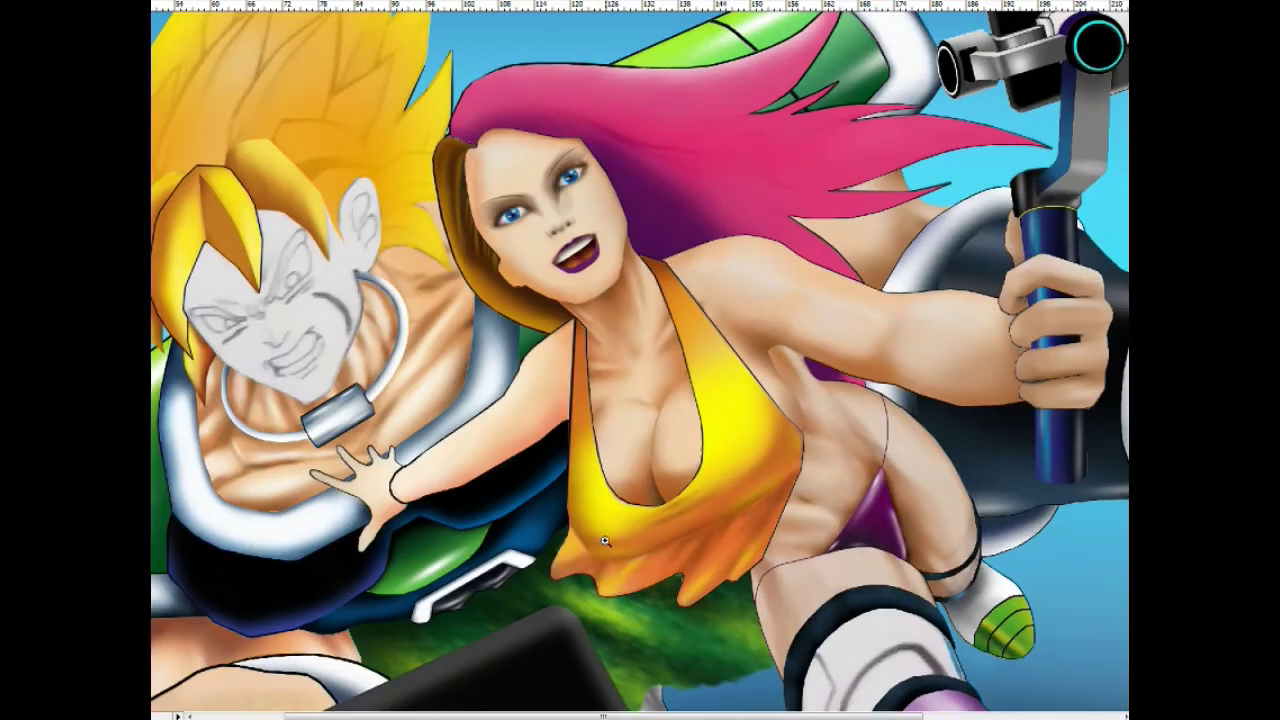
key(ctrl+plus)
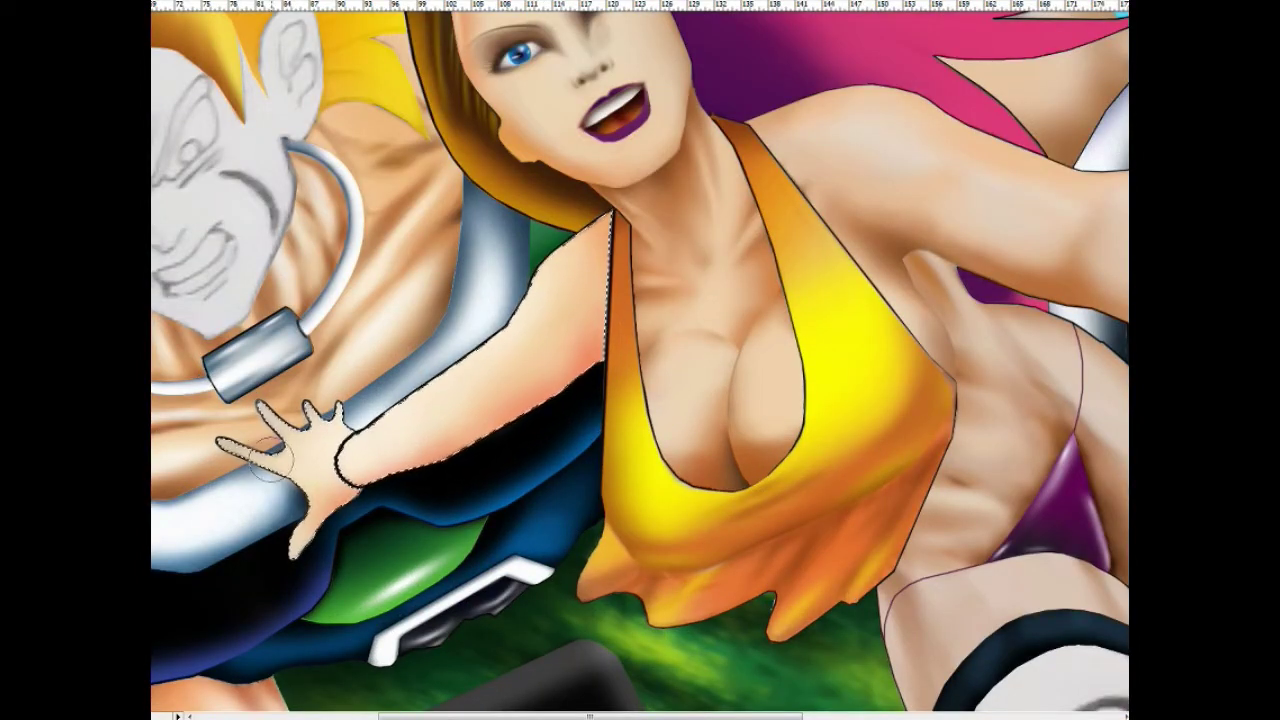
Step: Lighten the underarm area to blue, shade the upper arm, and outline the neck and chest
drag(420, 462, 505, 476)
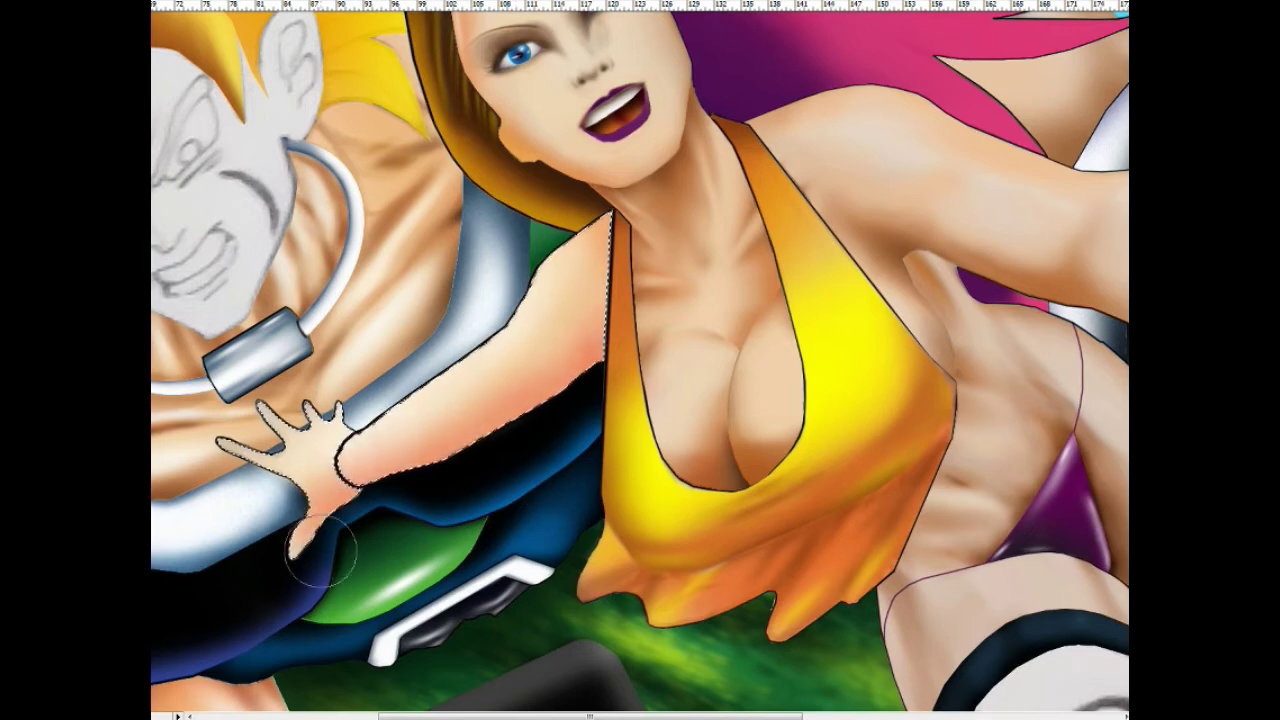
drag(552, 275, 570, 347)
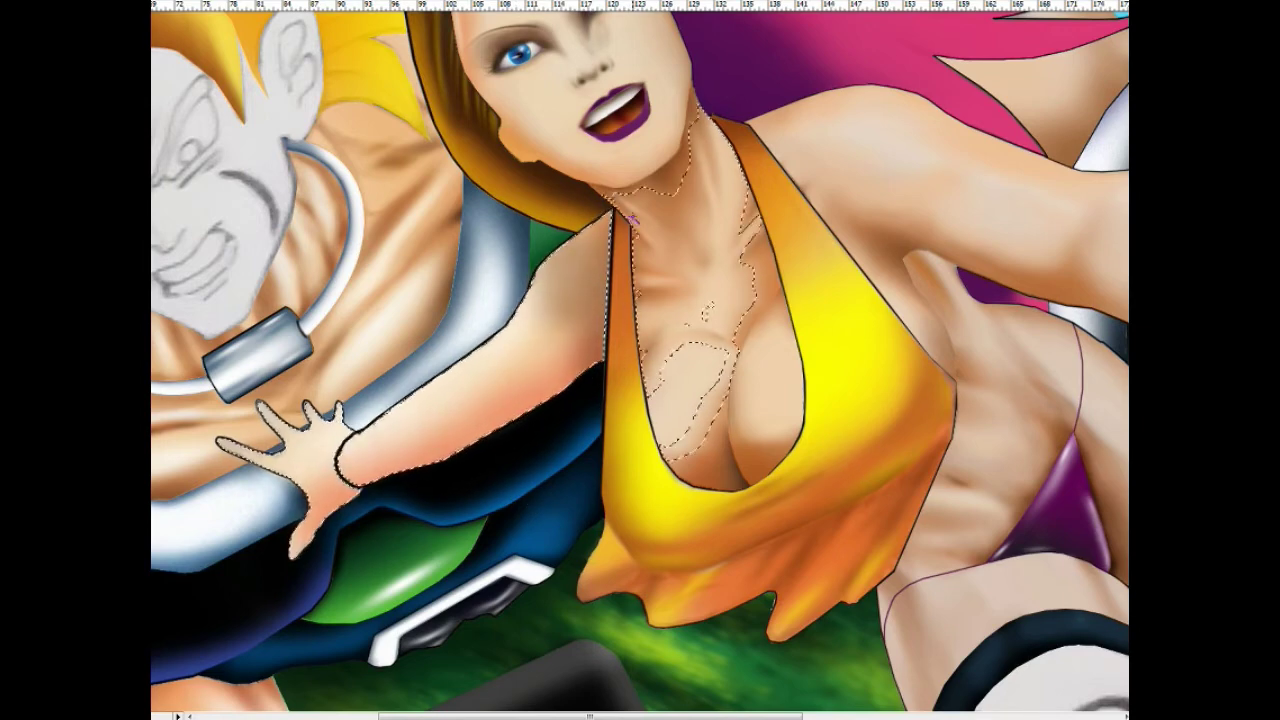
drag(660, 170, 750, 465)
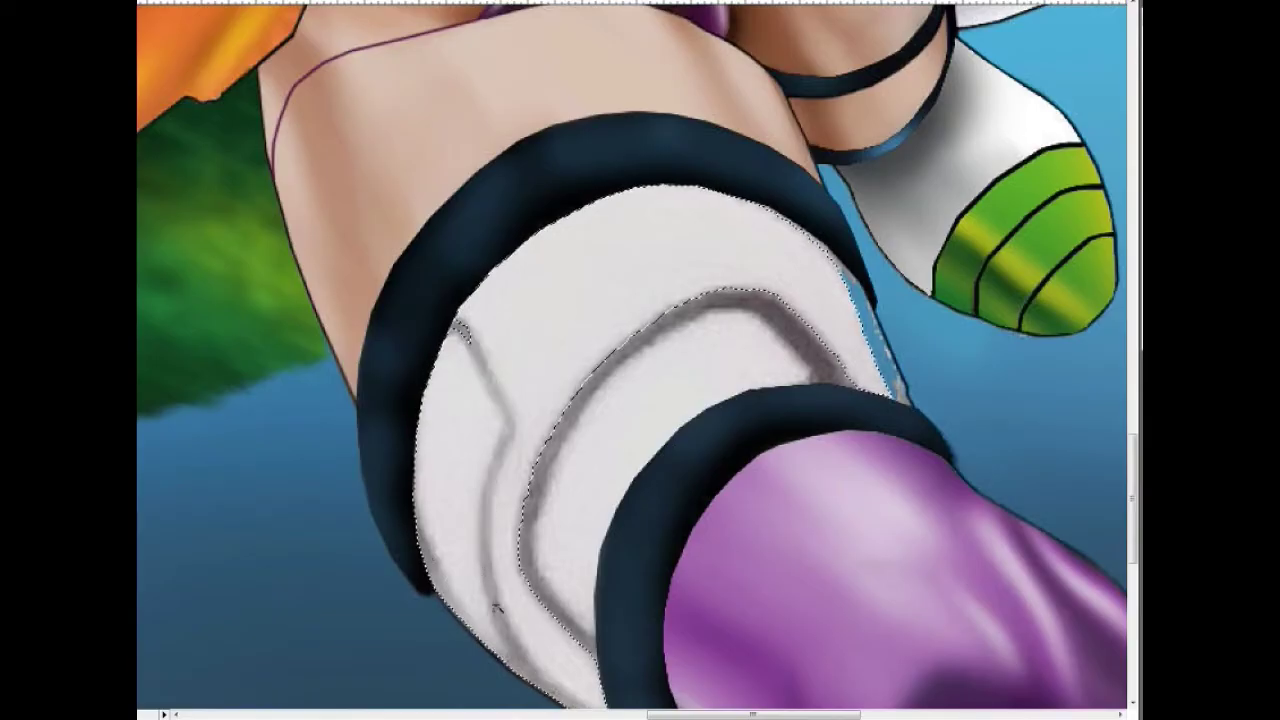
Step: Trace the knee pad's outline and paint it solid pink
scroll(640, 360, up, 2)
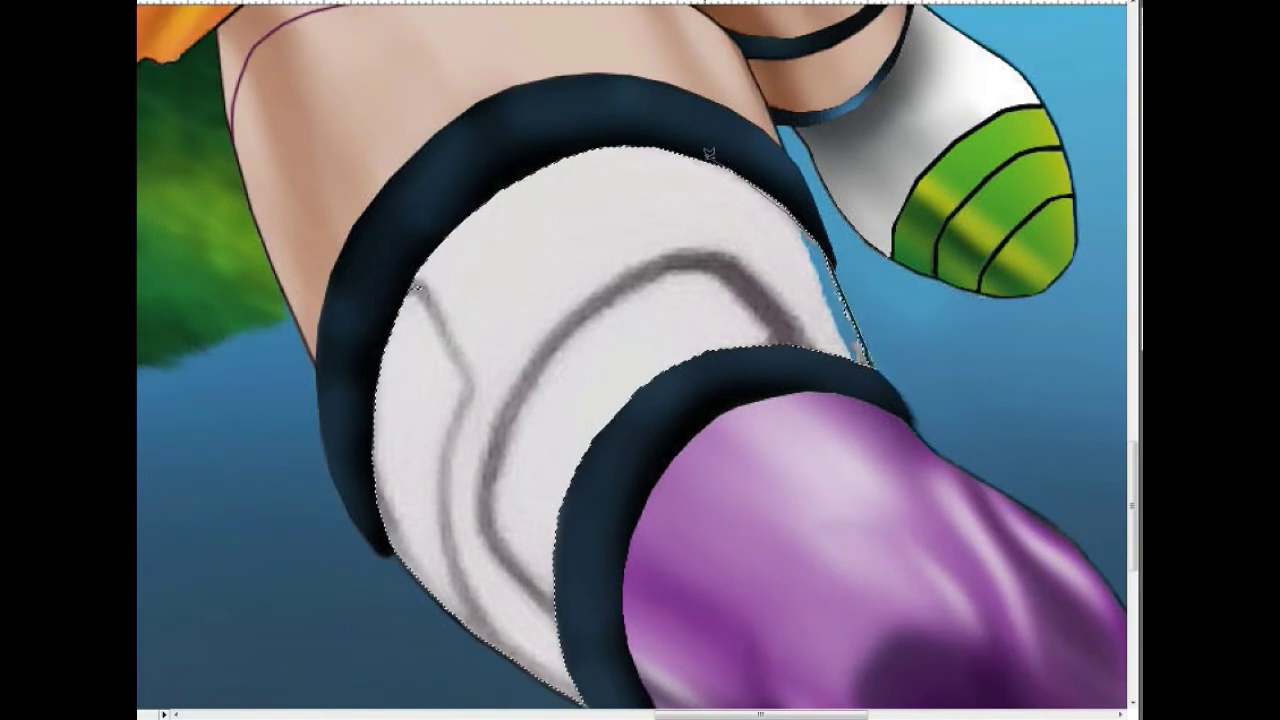
click(625, 144)
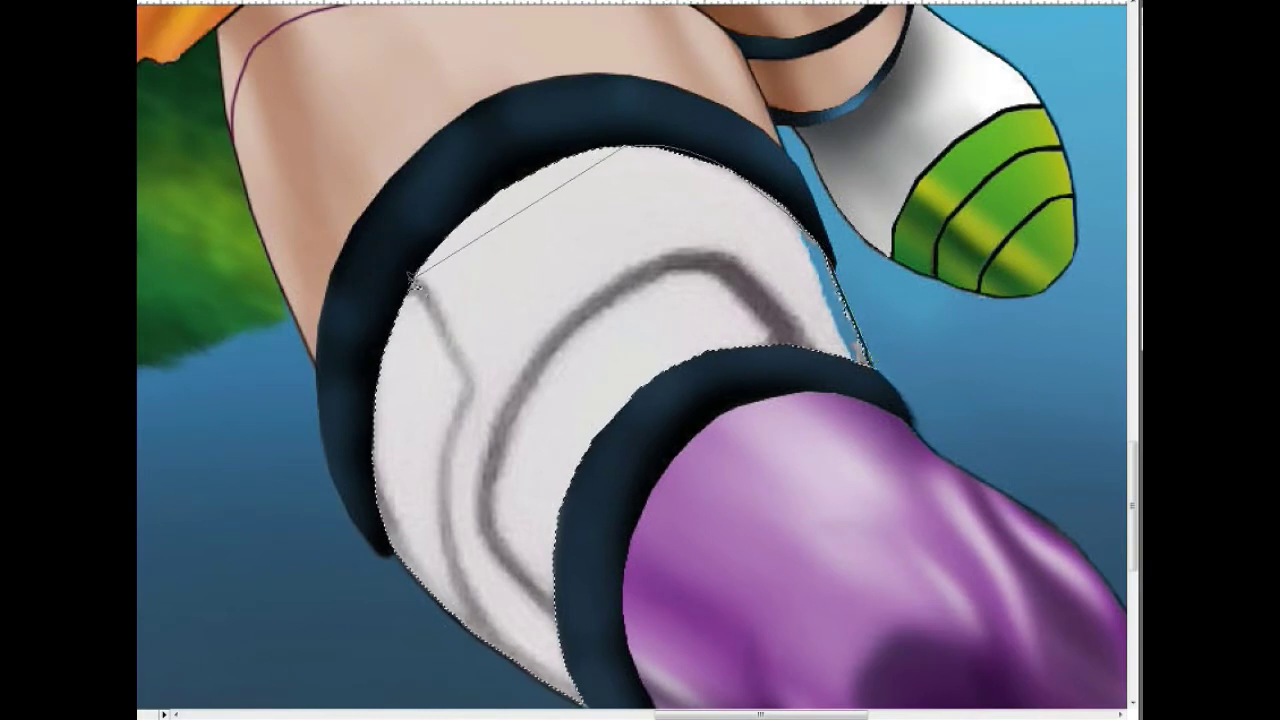
key(b)
right_click(663, 372)
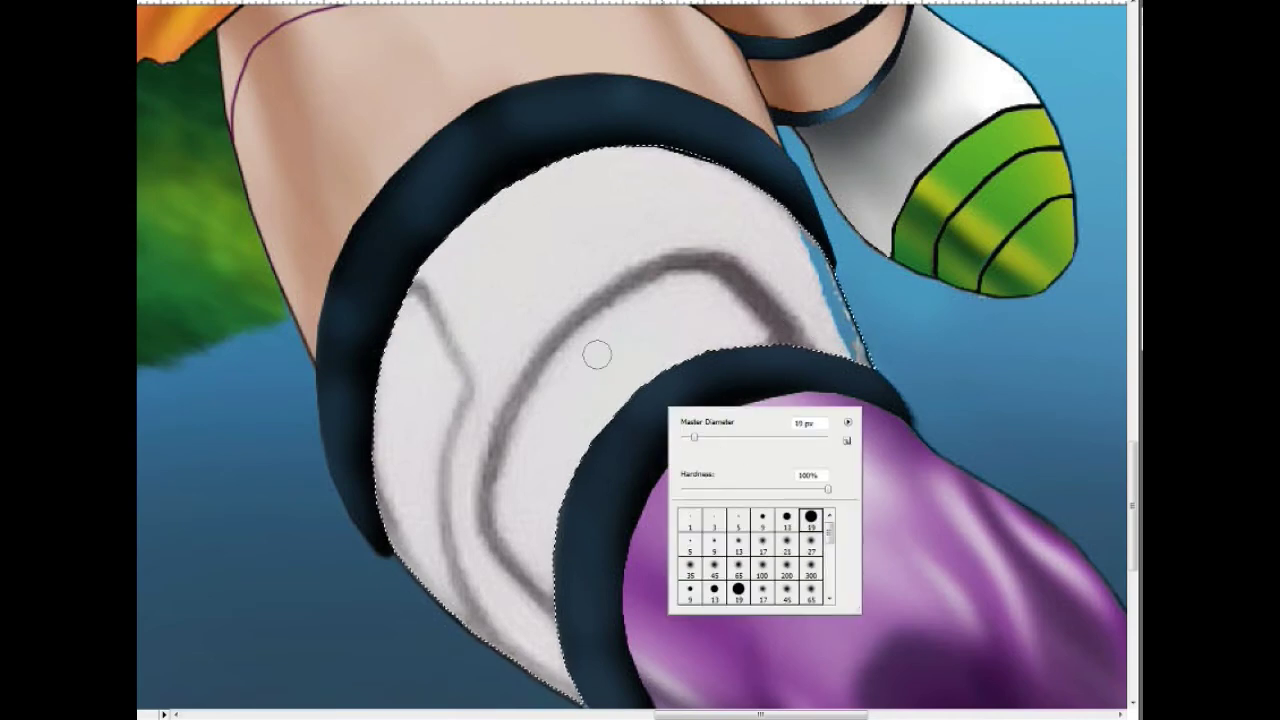
key(Escape)
drag(532, 337, 514, 571)
key(ctrl+minus)
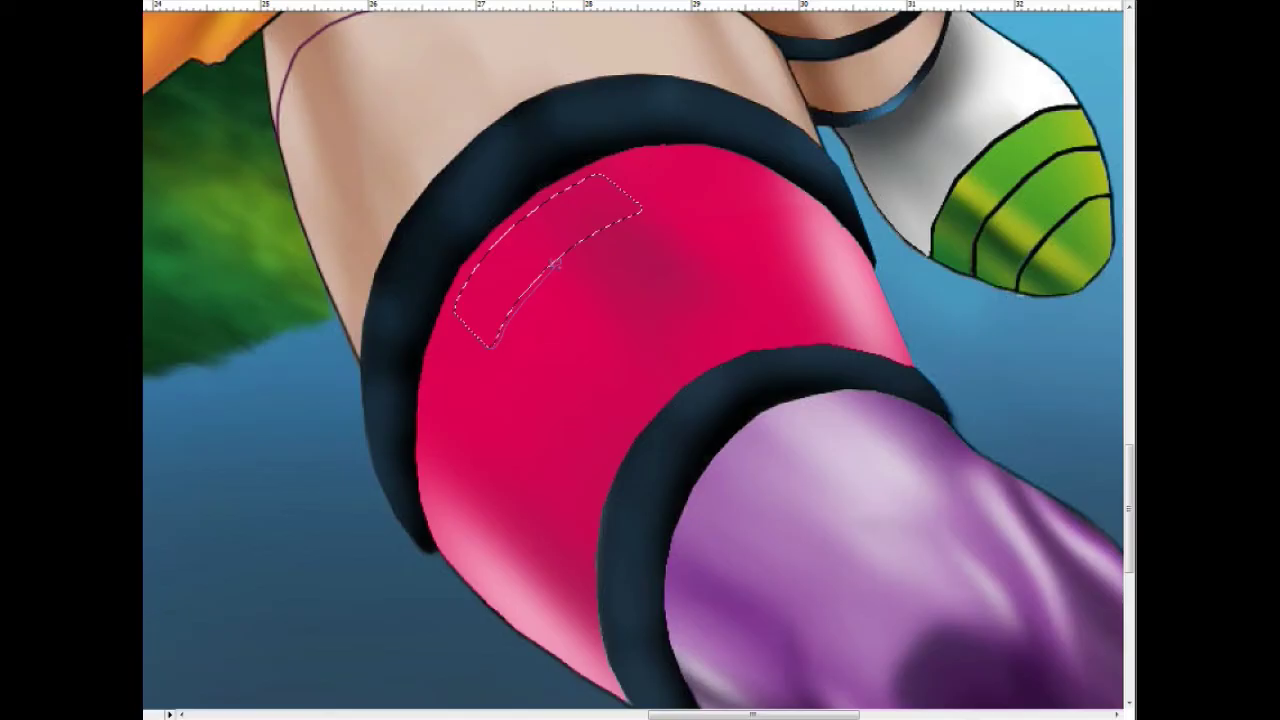
Step: Paint a black stripe on the knee pad and duplicate it into second and third stripes
drag(597, 230, 525, 295)
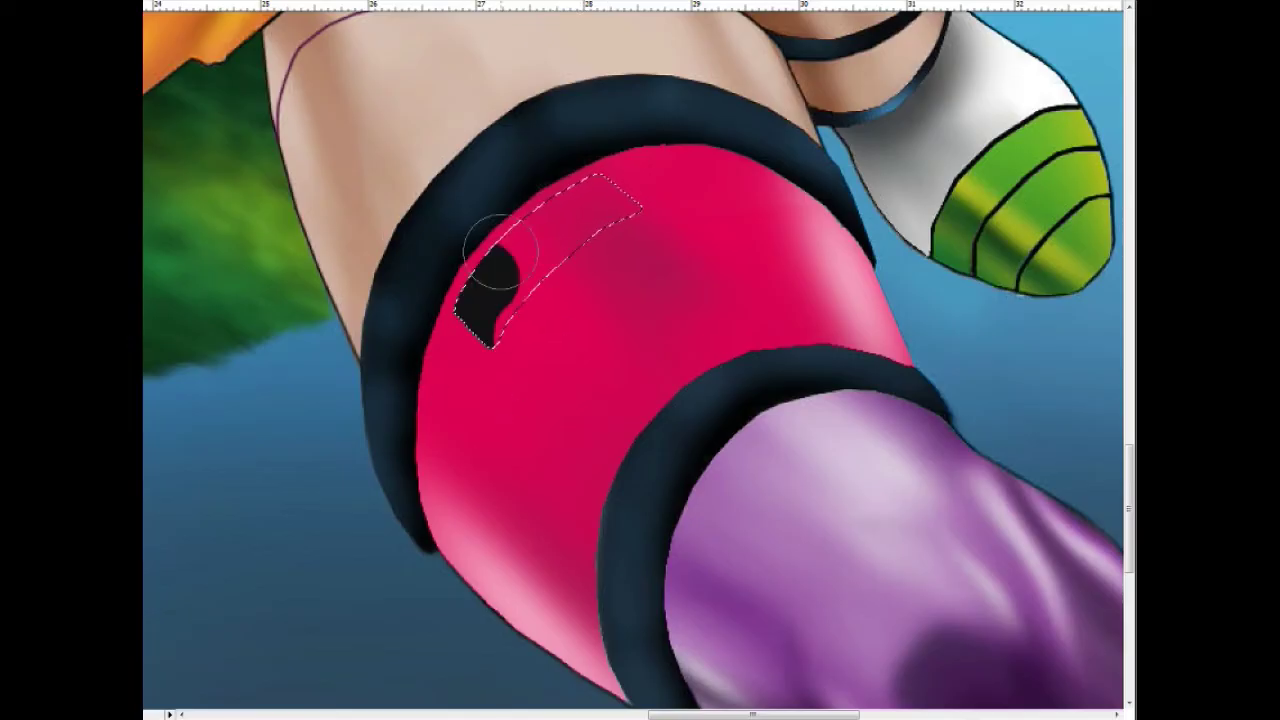
drag(578, 224, 530, 290)
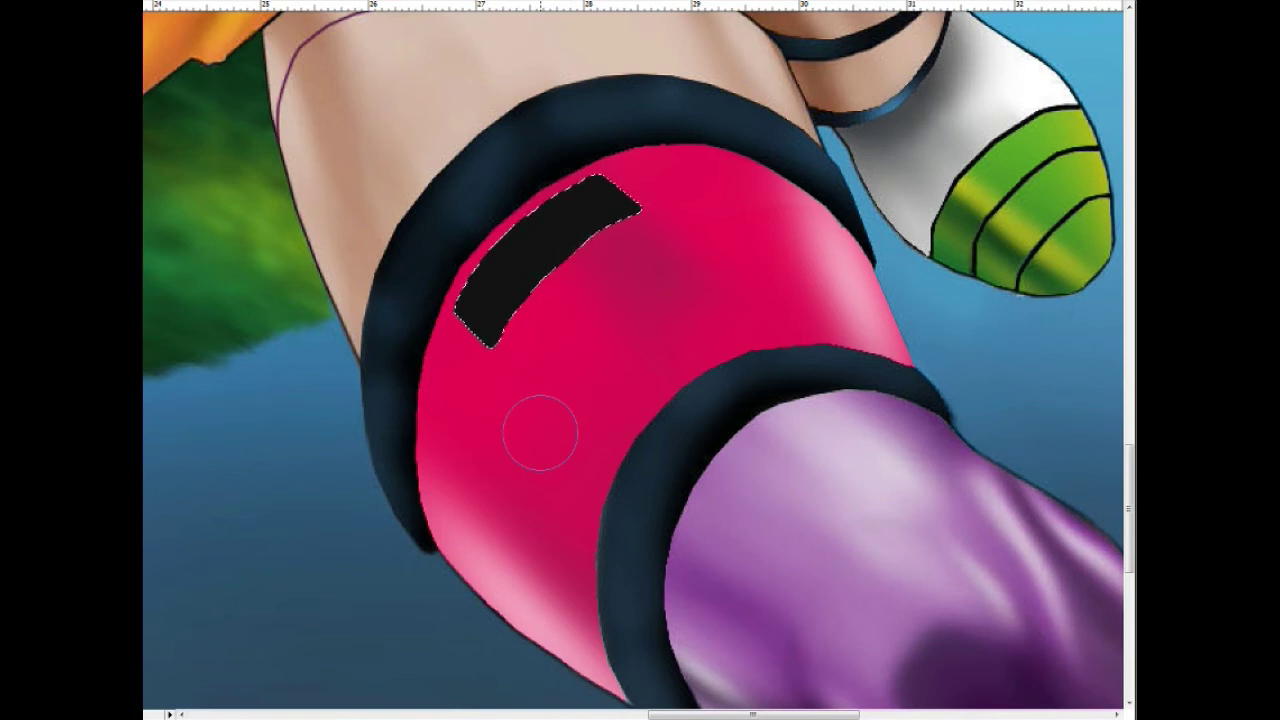
drag(521, 289, 625, 385)
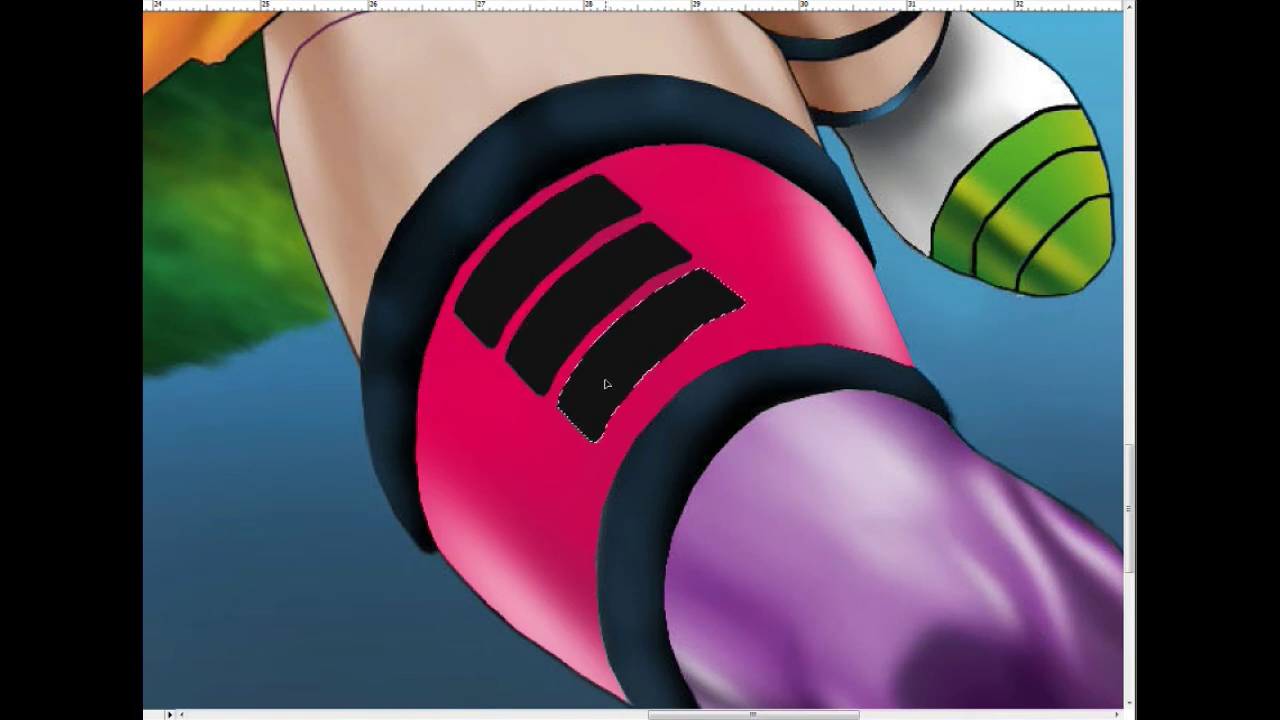
key(ctrl+z)
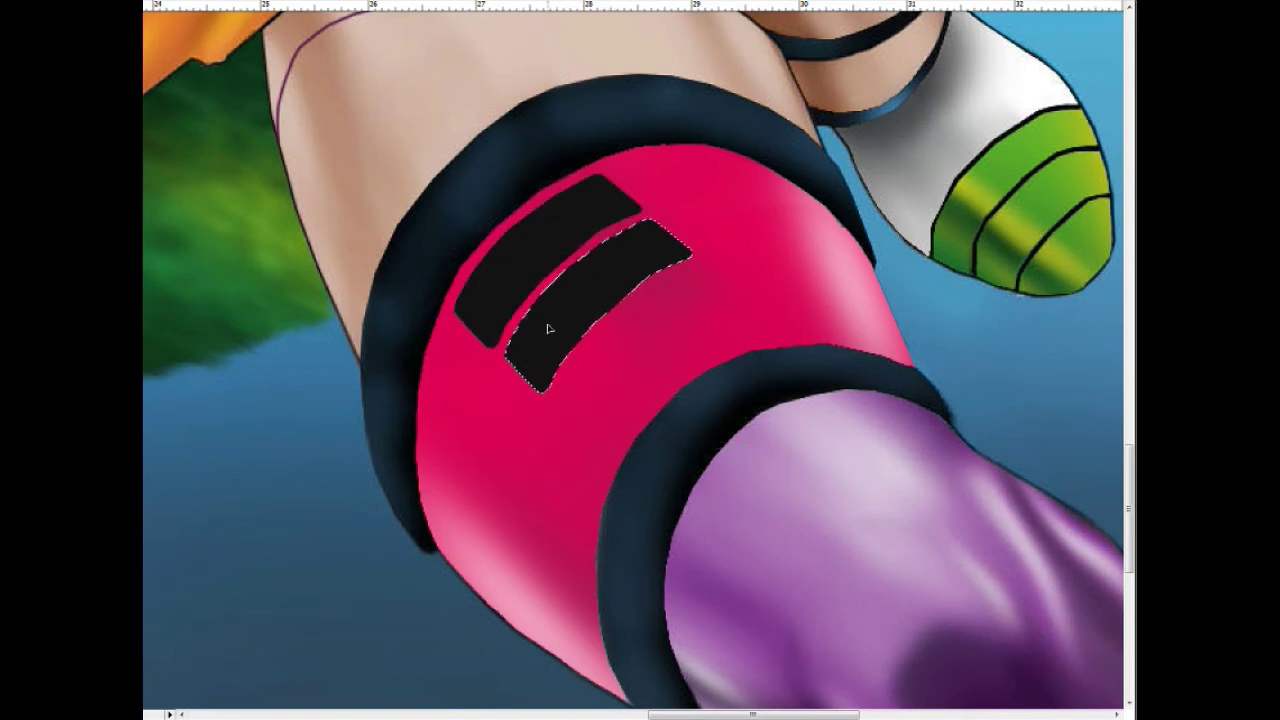
drag(551, 398, 547, 403)
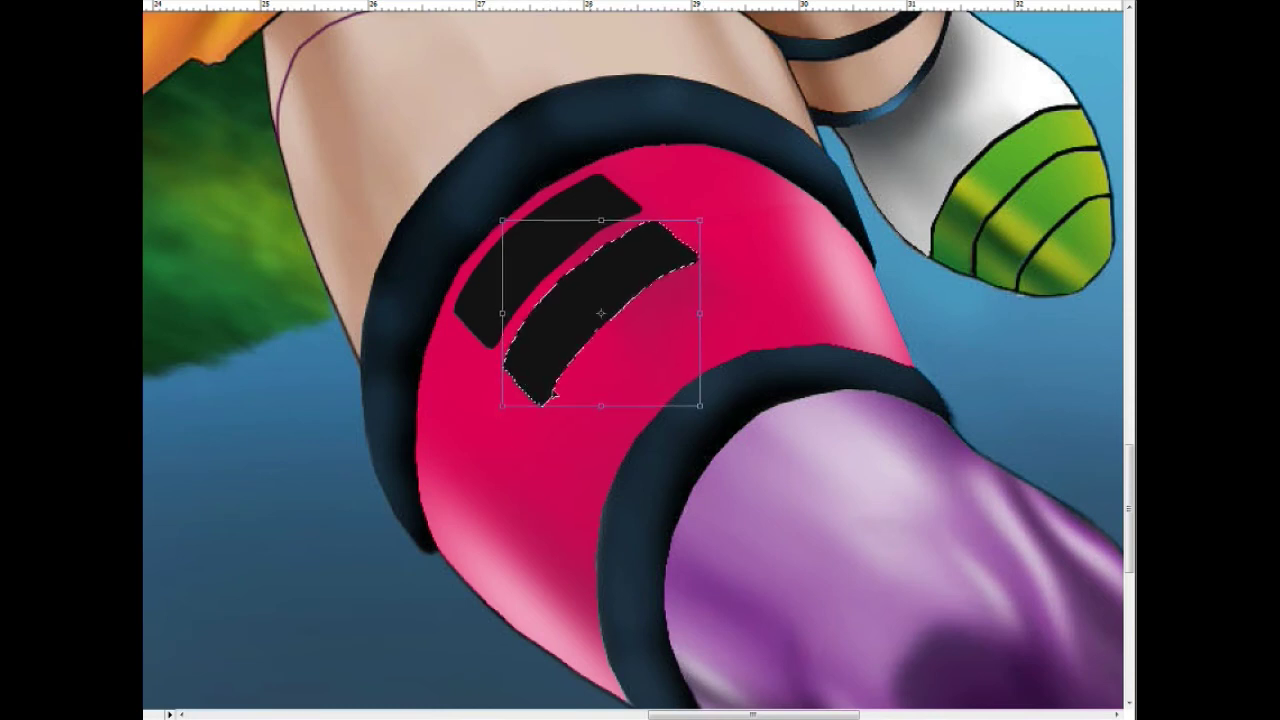
drag(700, 220, 708, 215)
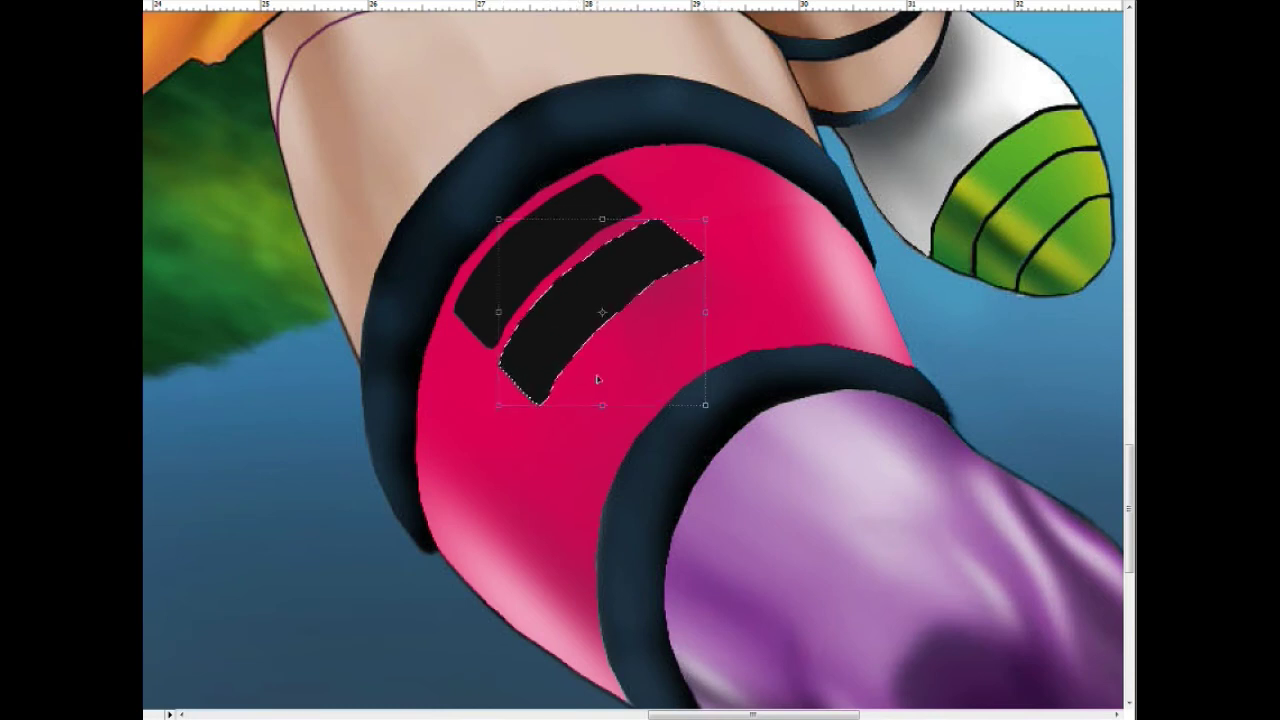
key(ctrl+d)
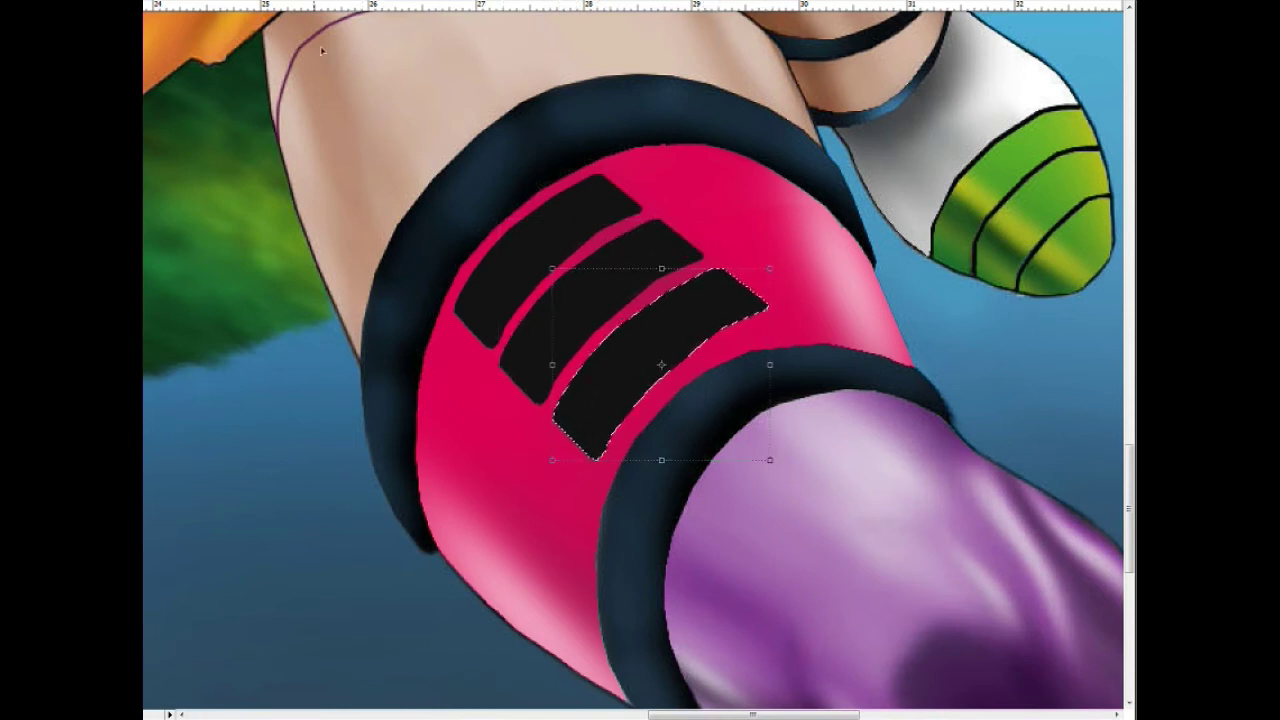
Step: Warp the third stripe to follow the knee's curve and inspect the stripes up close
drag(809, 349, 808, 375)
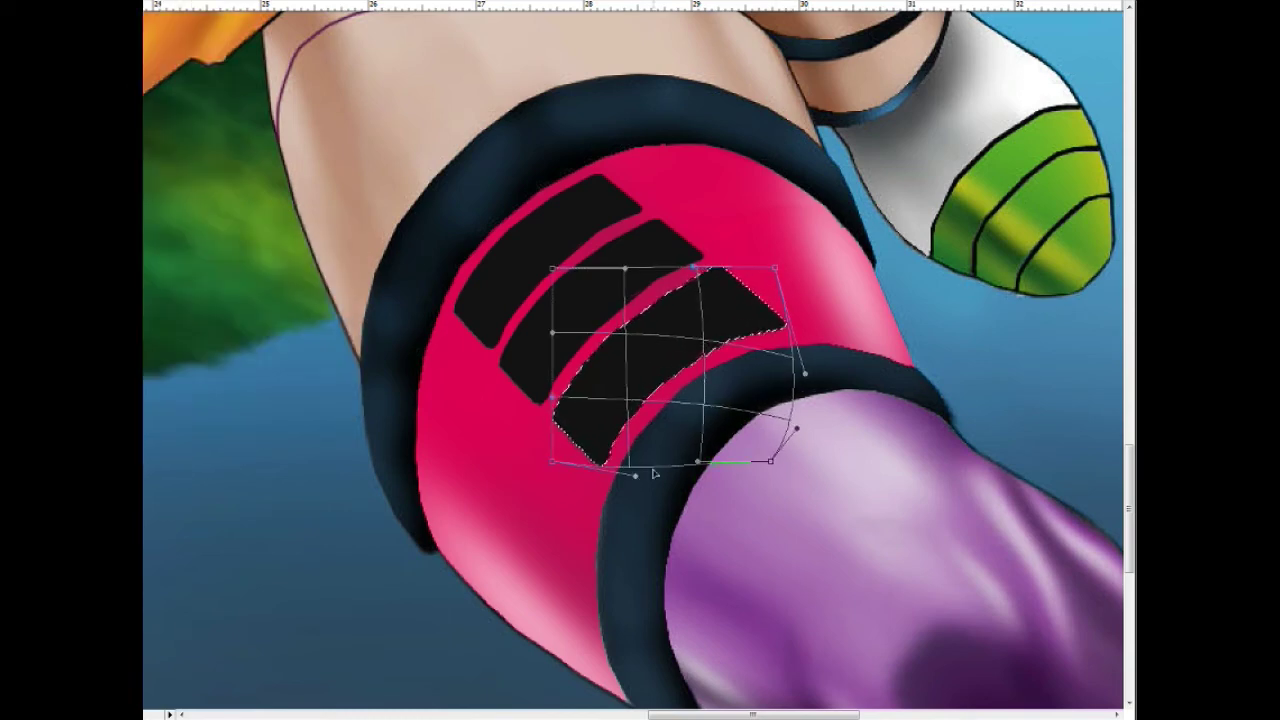
key(Return)
key(ctrl+plus)
key(b)
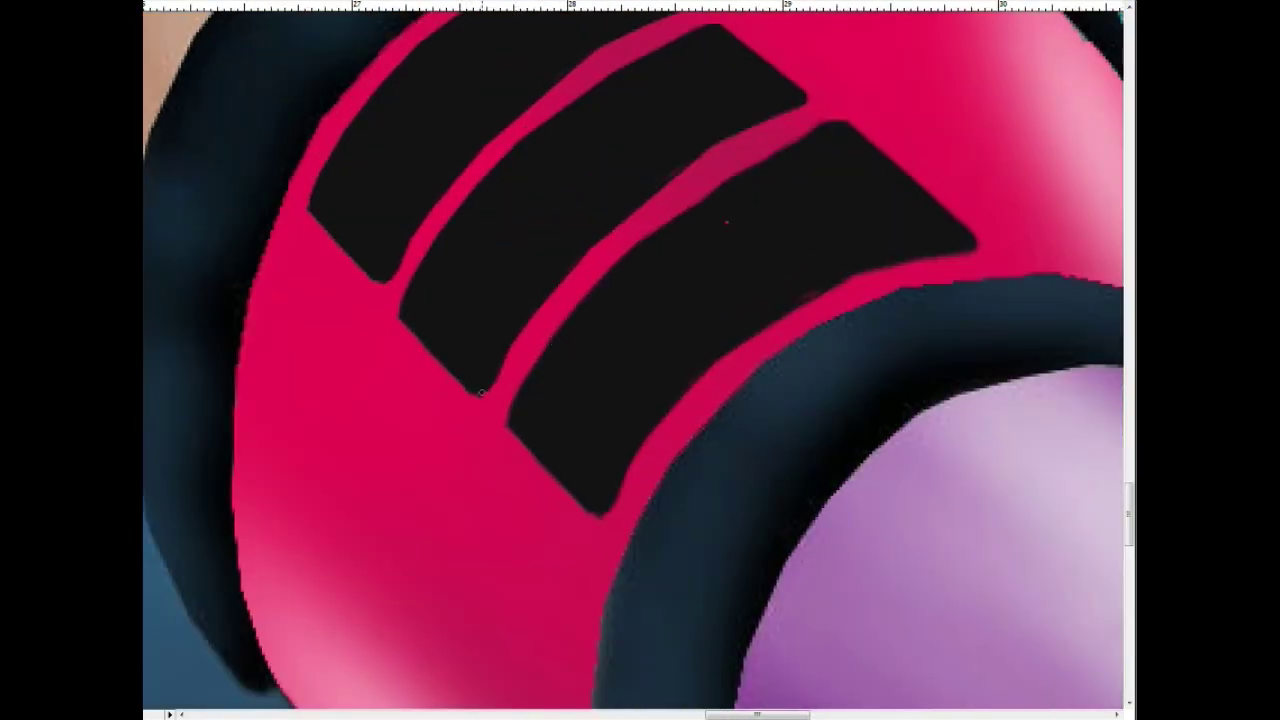
scroll(681, 330, up, 2)
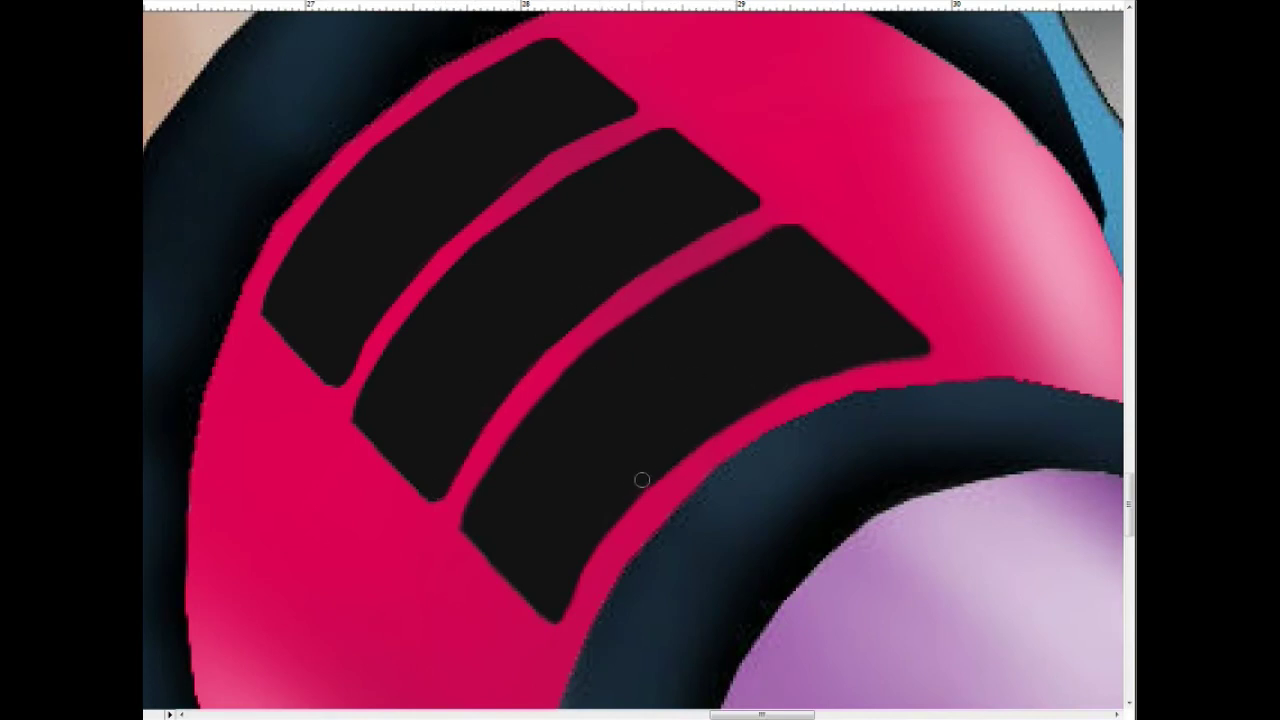
scroll(767, 312, up, 1)
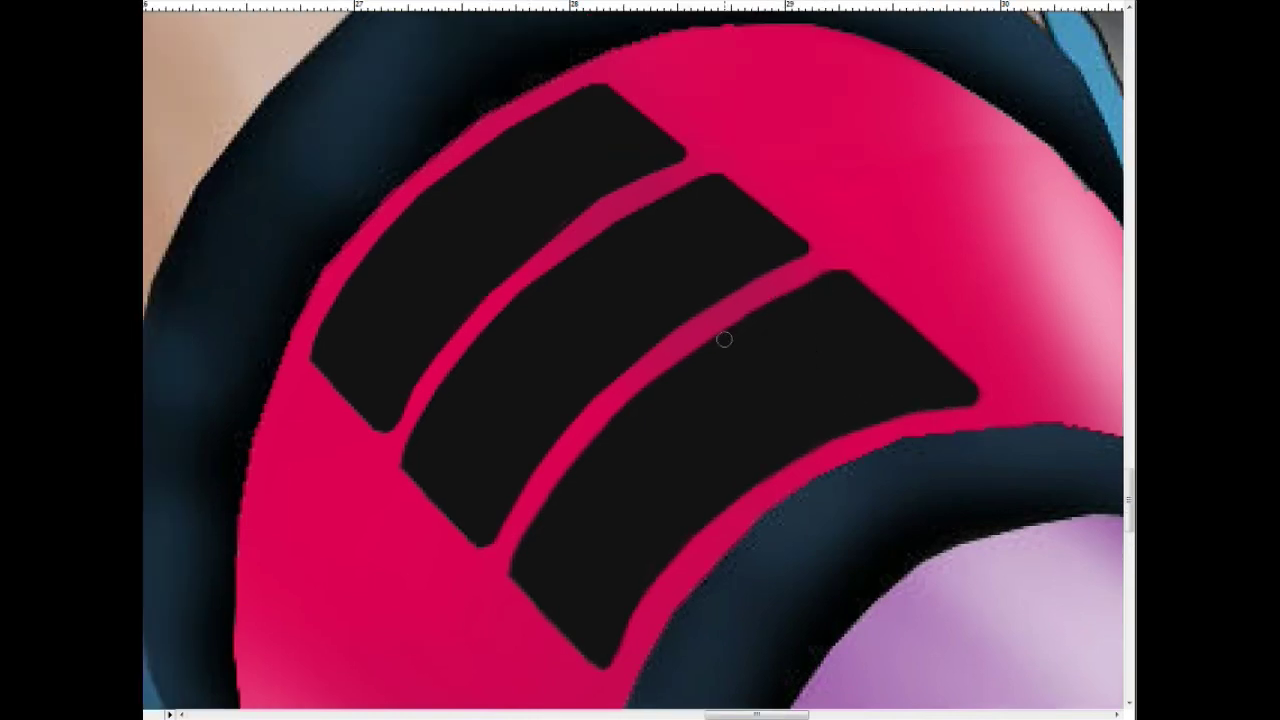
scroll(671, 363, up, 2)
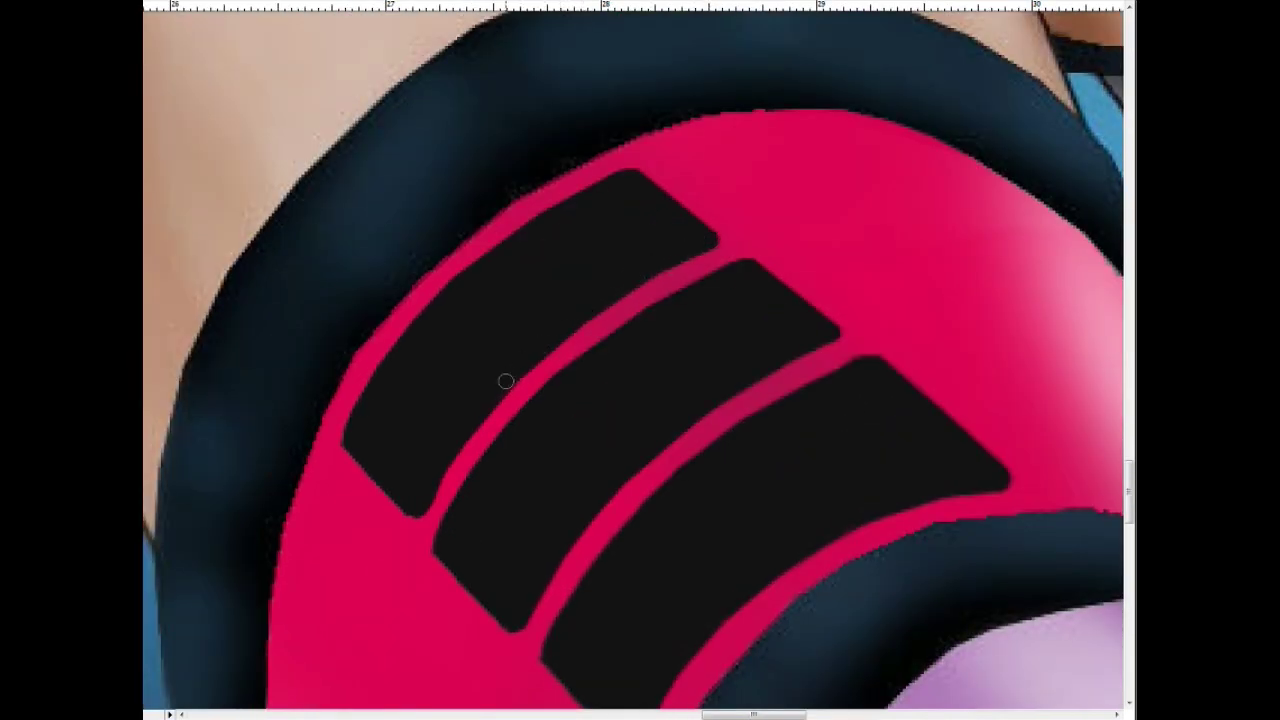
scroll(586, 373, down, 2)
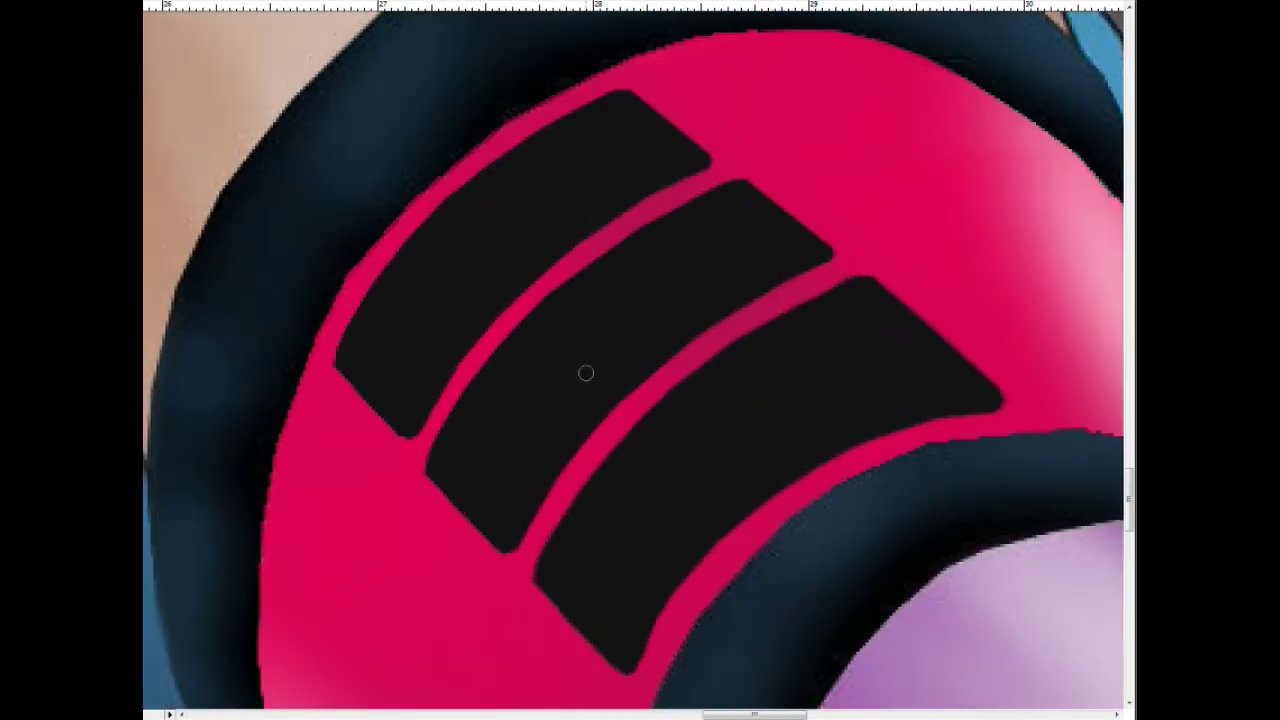
key(alt+e)
Step: Contract the stripe selection and add the other two stripes to it for the cyan insets
click(393, 268)
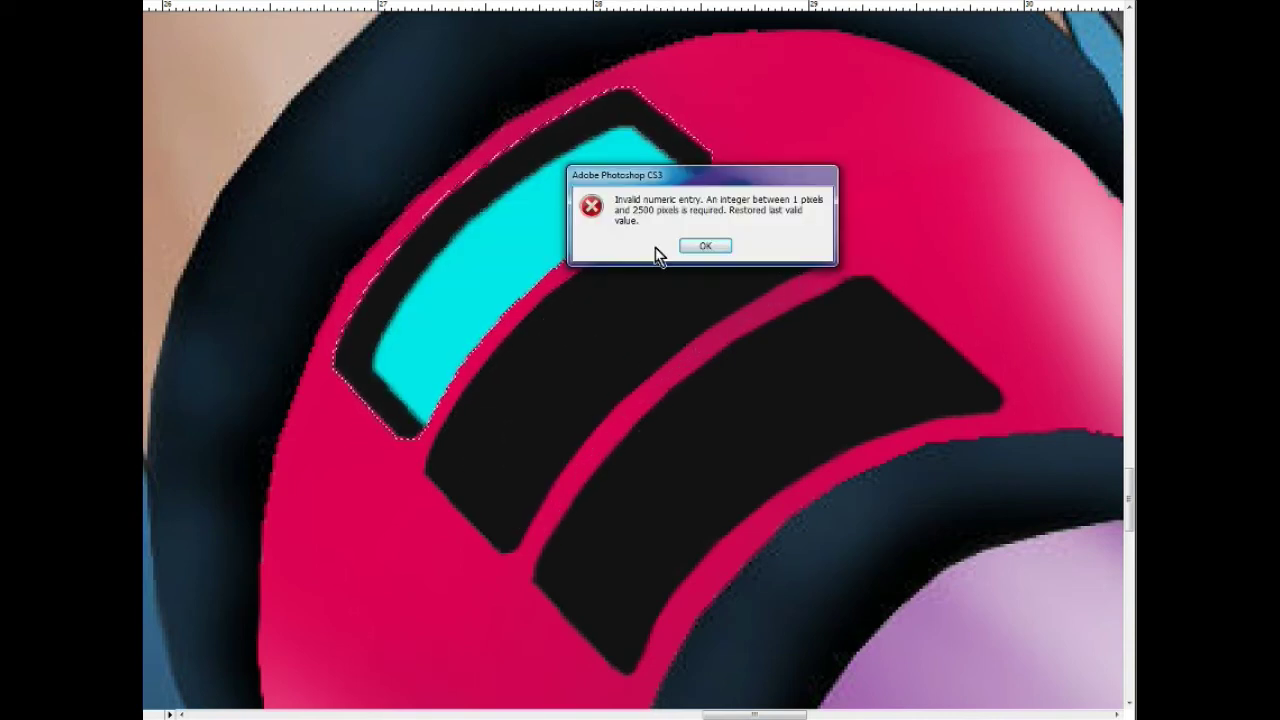
click(700, 247)
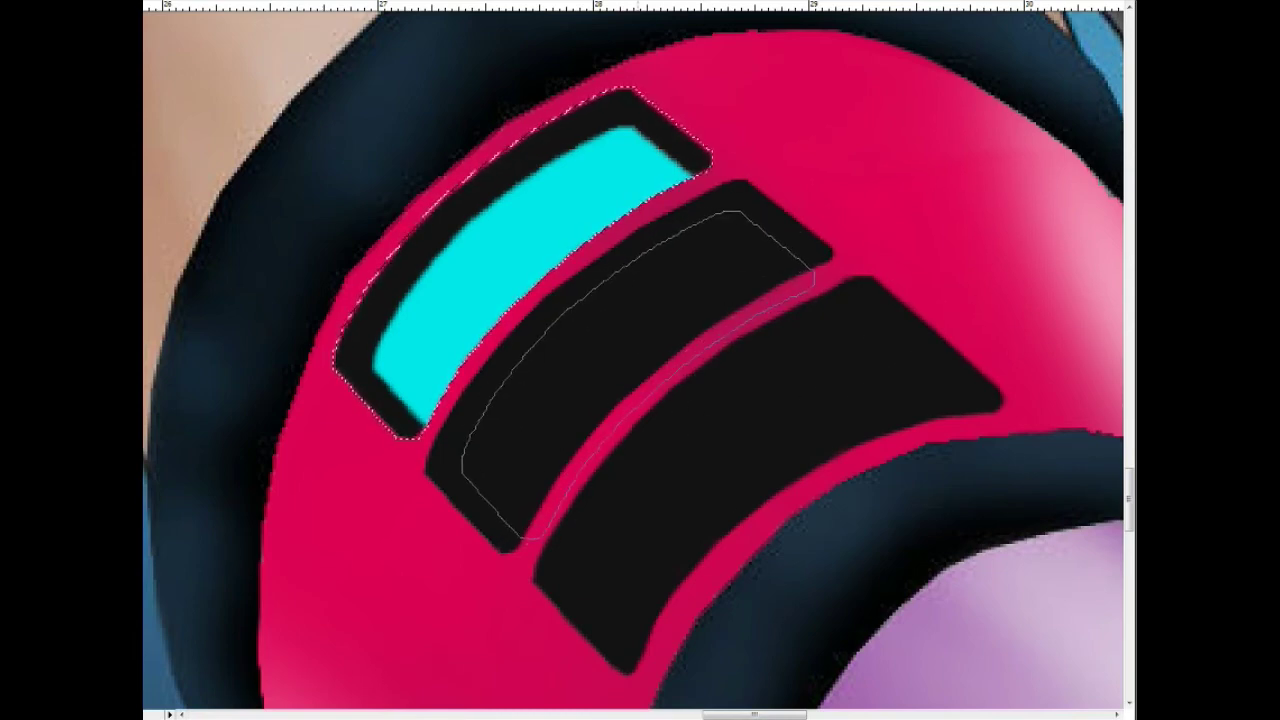
shift+click(589, 374)
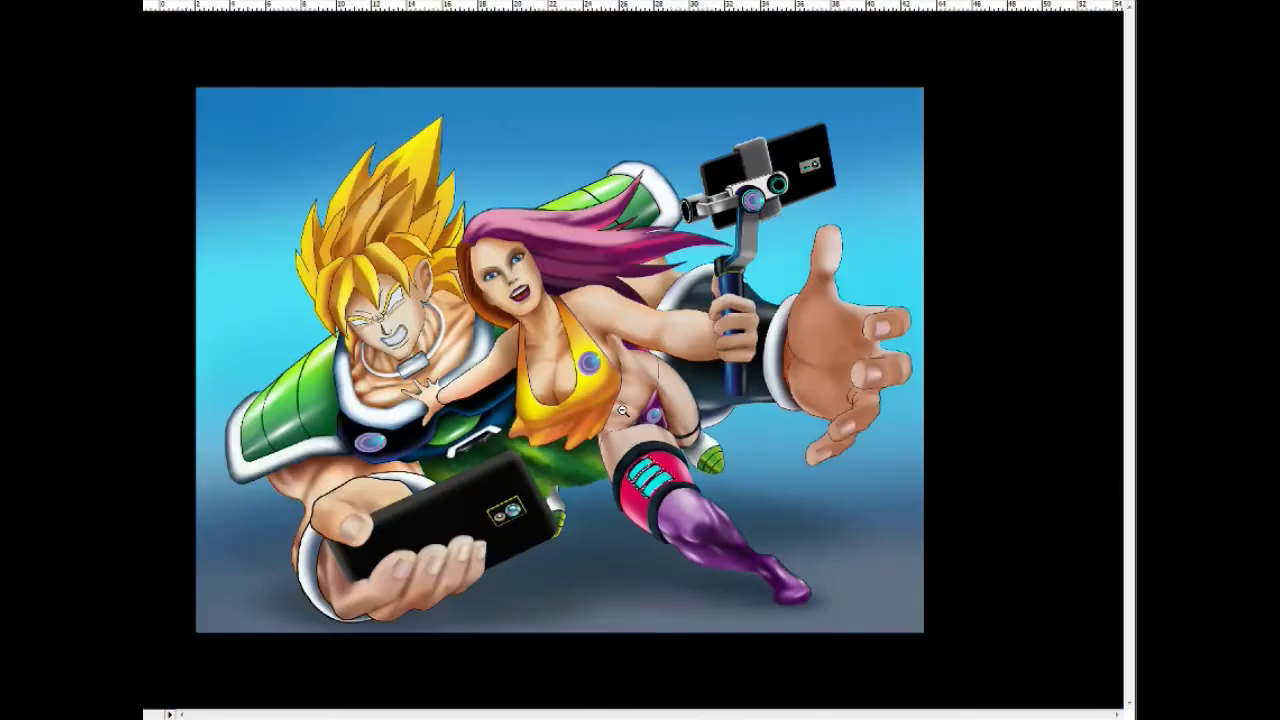
Step: Brush a darker shadow under the purple boot tip, then zoom in on the woman's face
key(ctrl+plus)
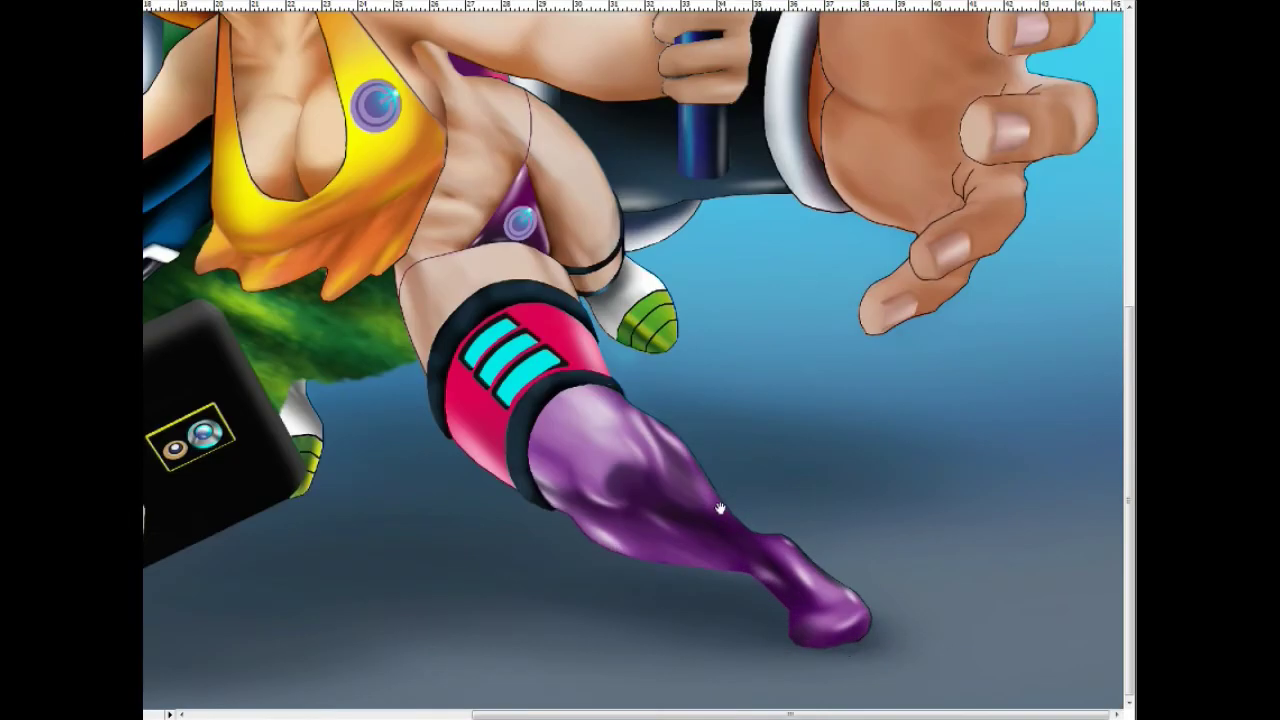
right_click(818, 506)
key(Escape)
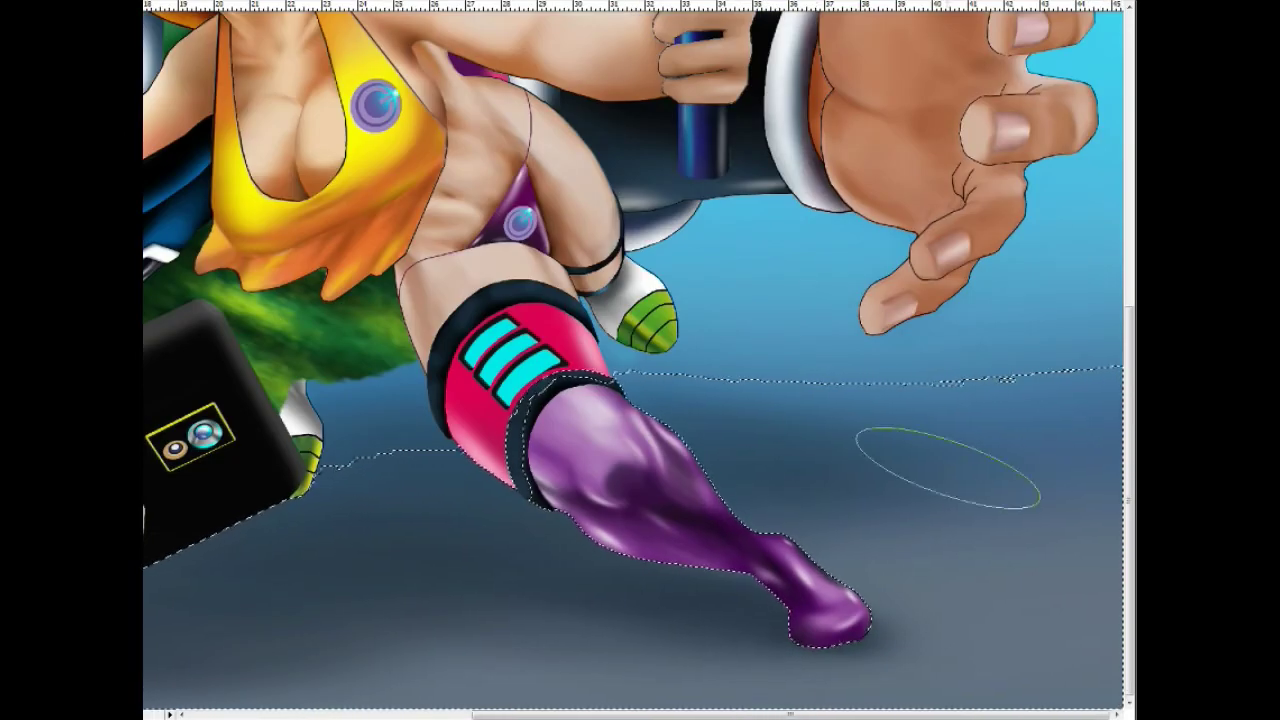
drag(740, 613, 830, 640)
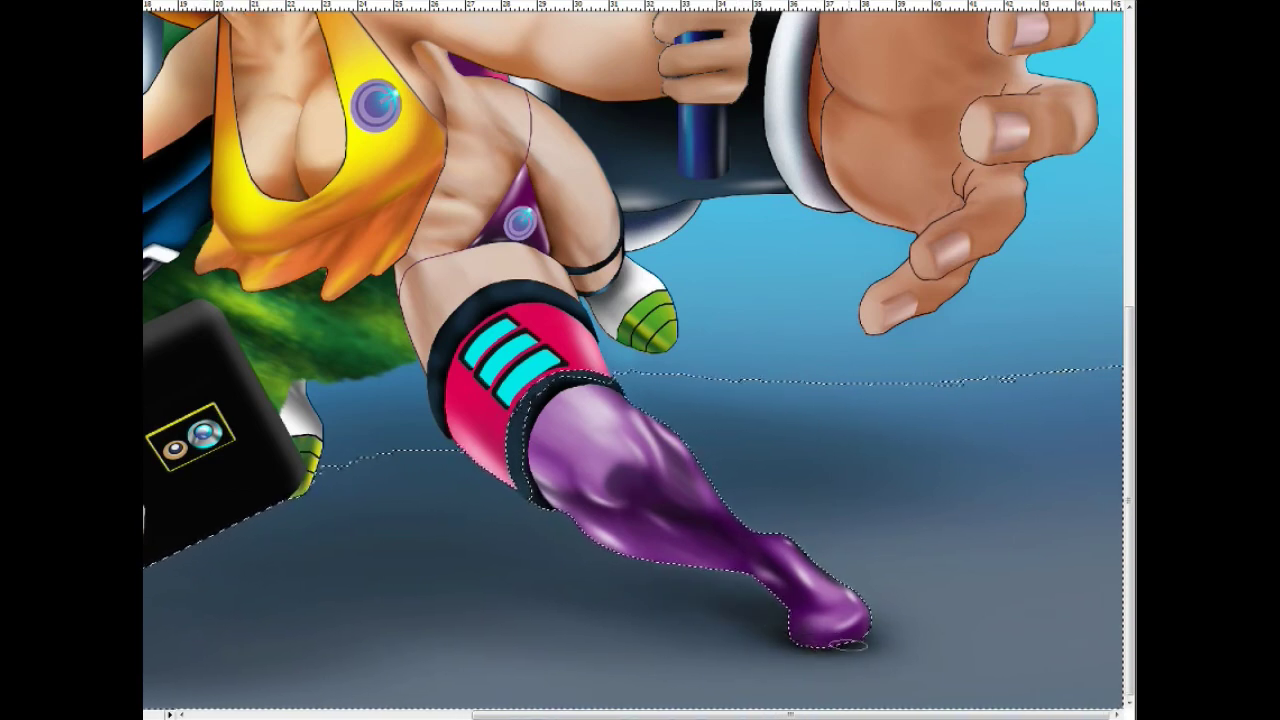
key(ctrl+0)
click(577, 443)
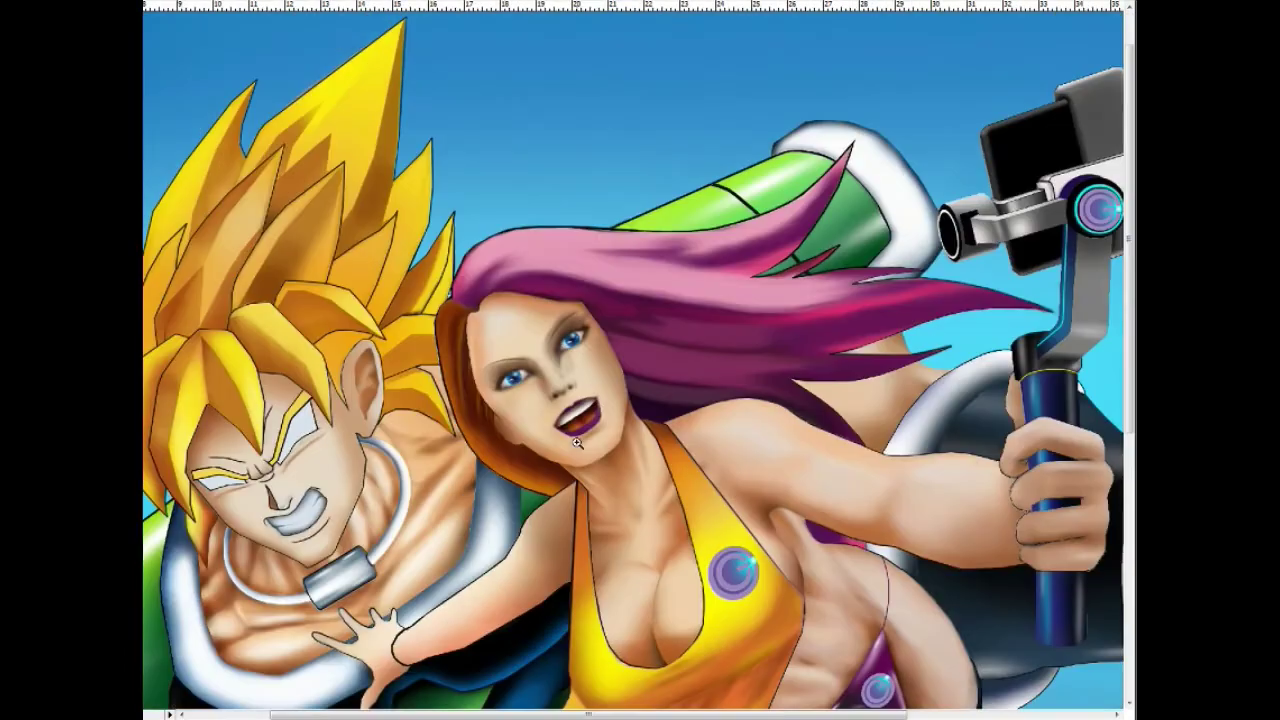